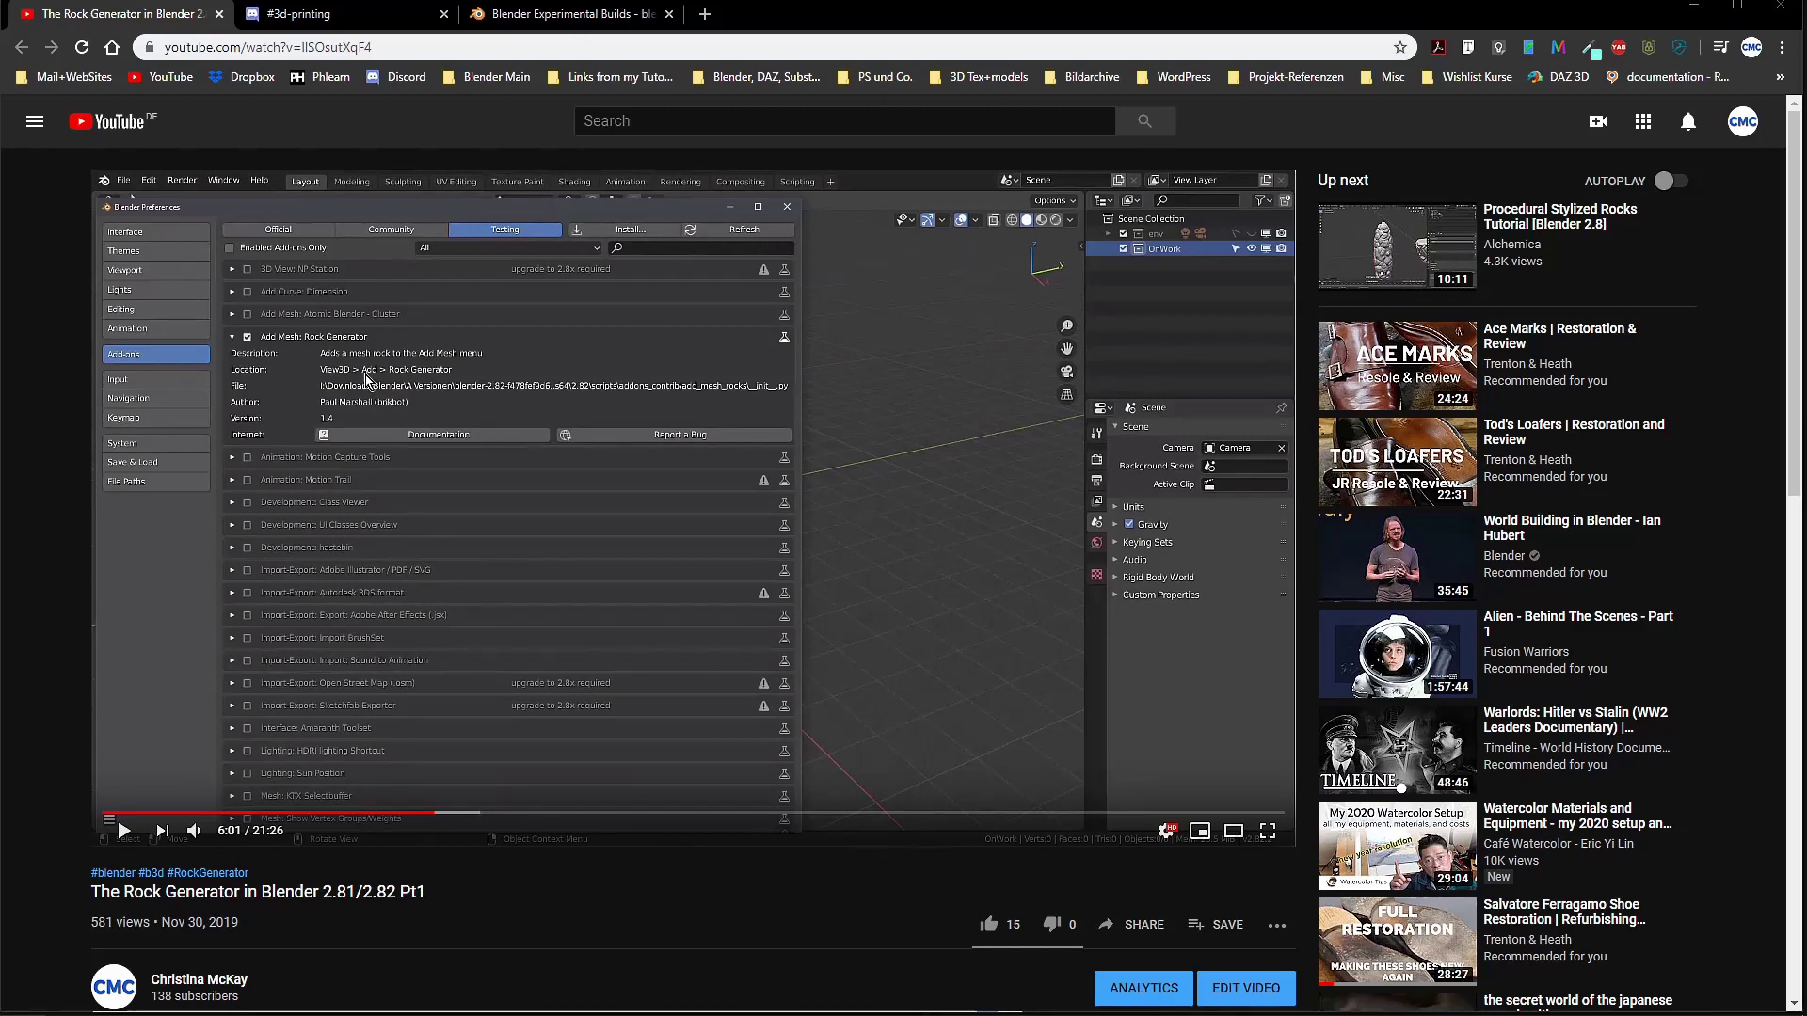
Check the Blender builds tab, then expand the Rock Generator video's full description
key("ctrl+shift+Tab")
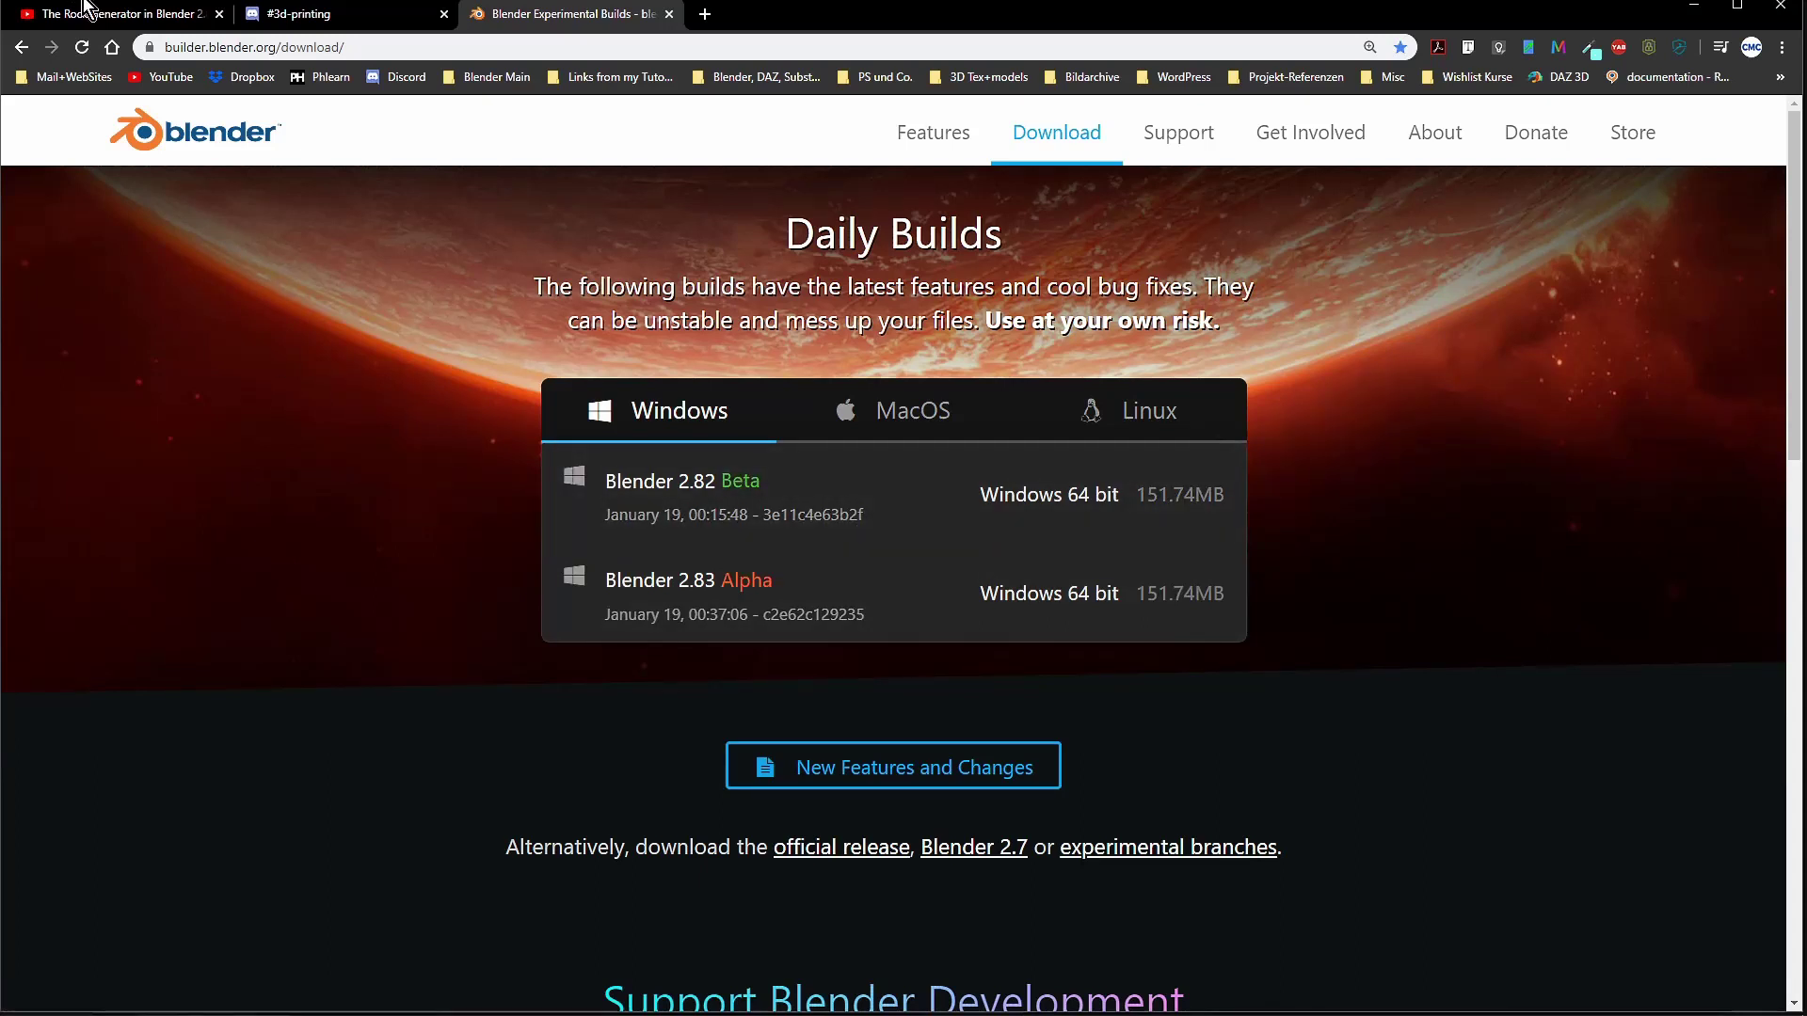
left_click(109, 17)
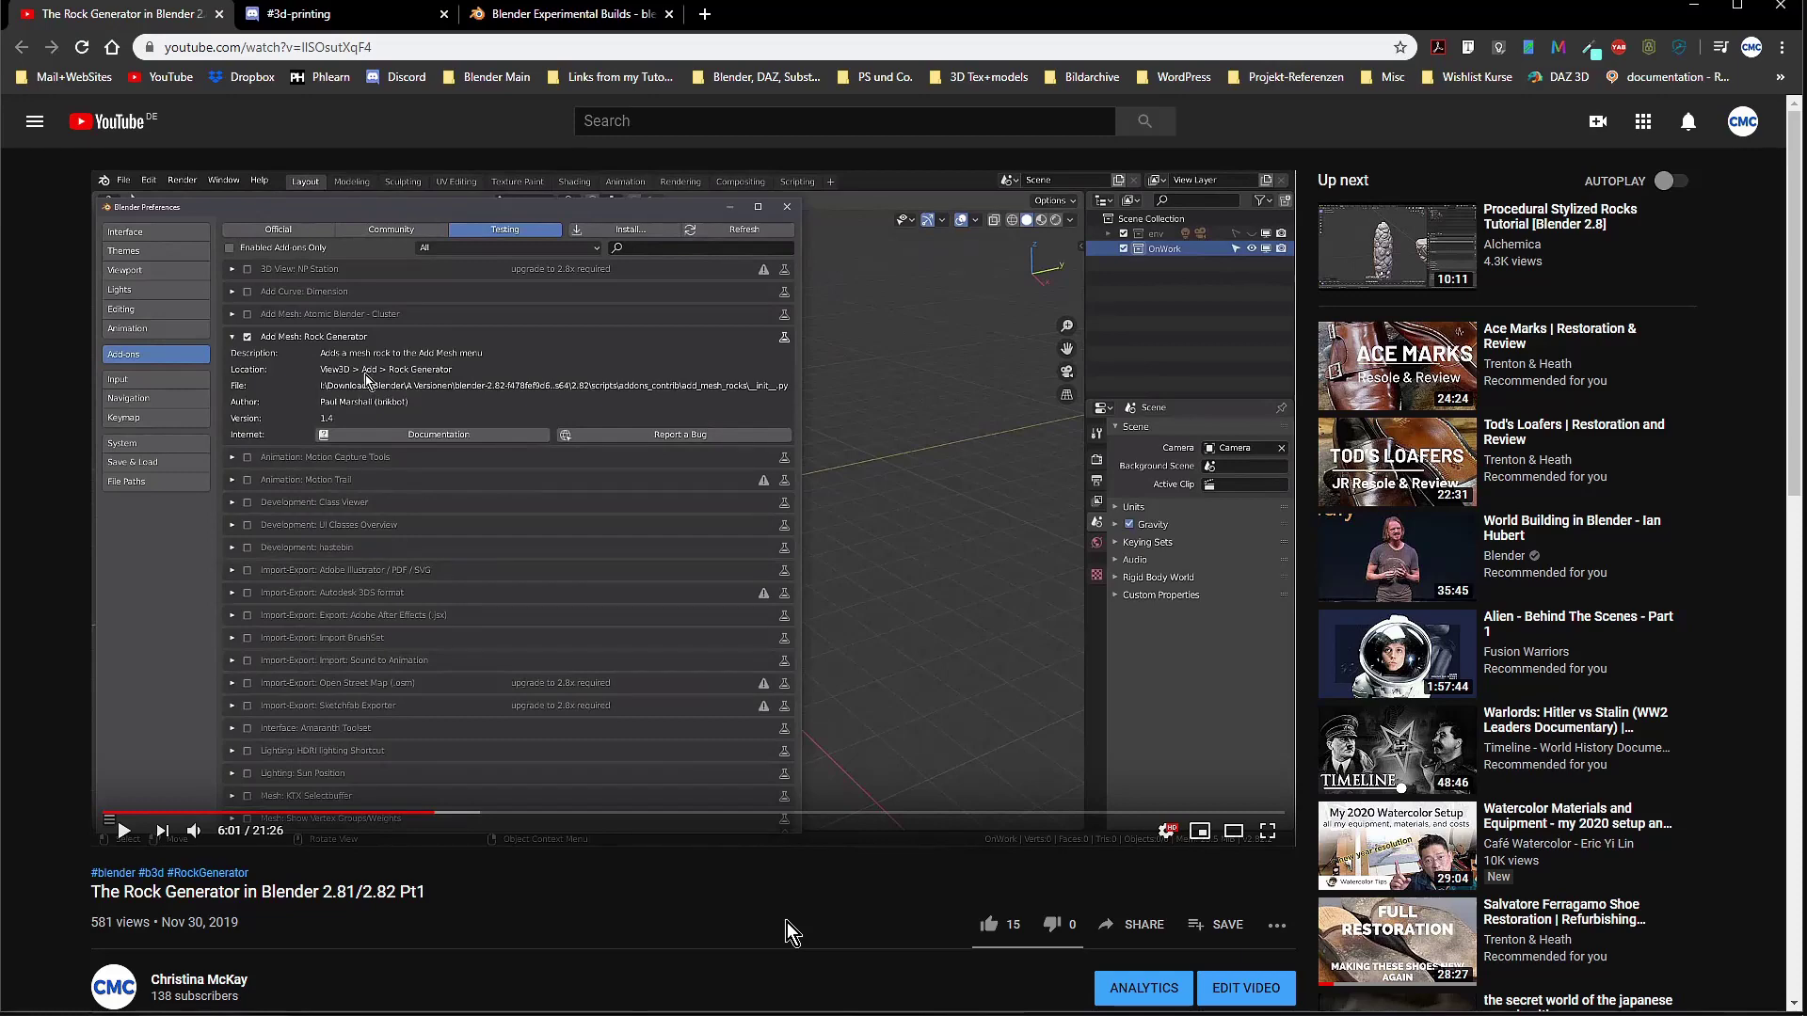
scroll(786, 922, "down", 2)
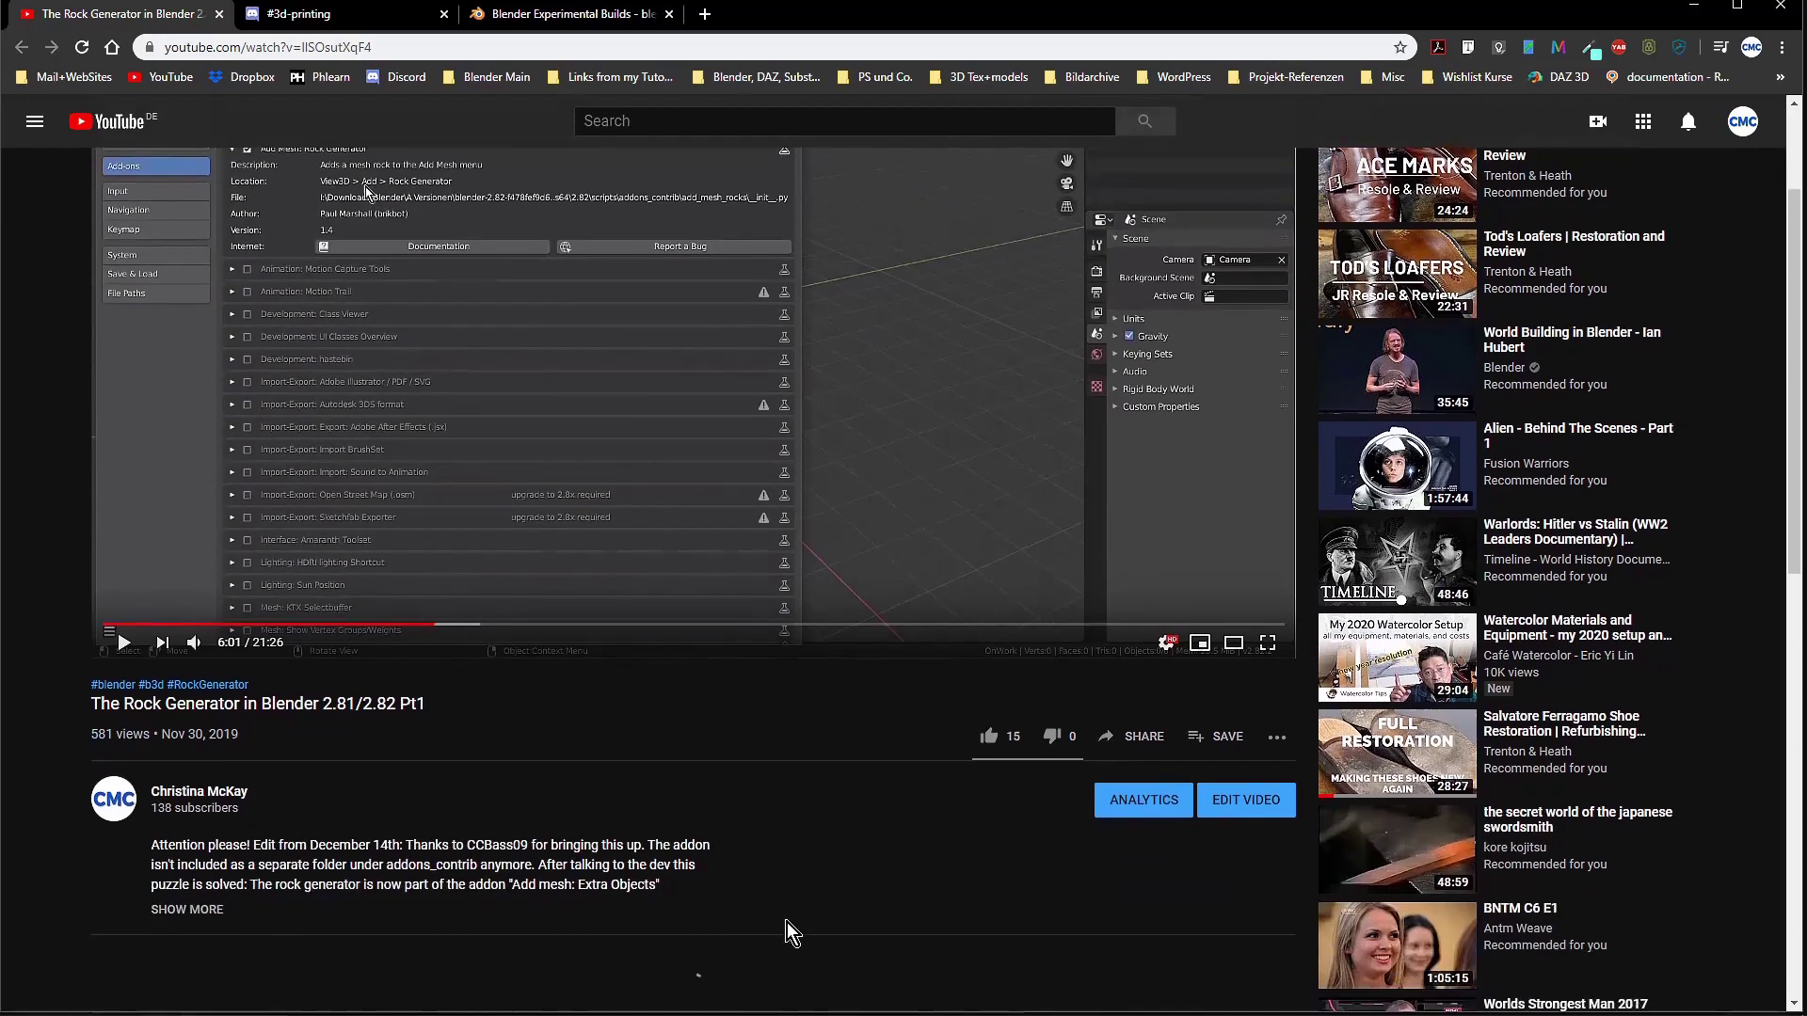
left_click(174, 920)
Show the replies under the pinned comment and scroll back up
scroll(247, 737, "down", 2)
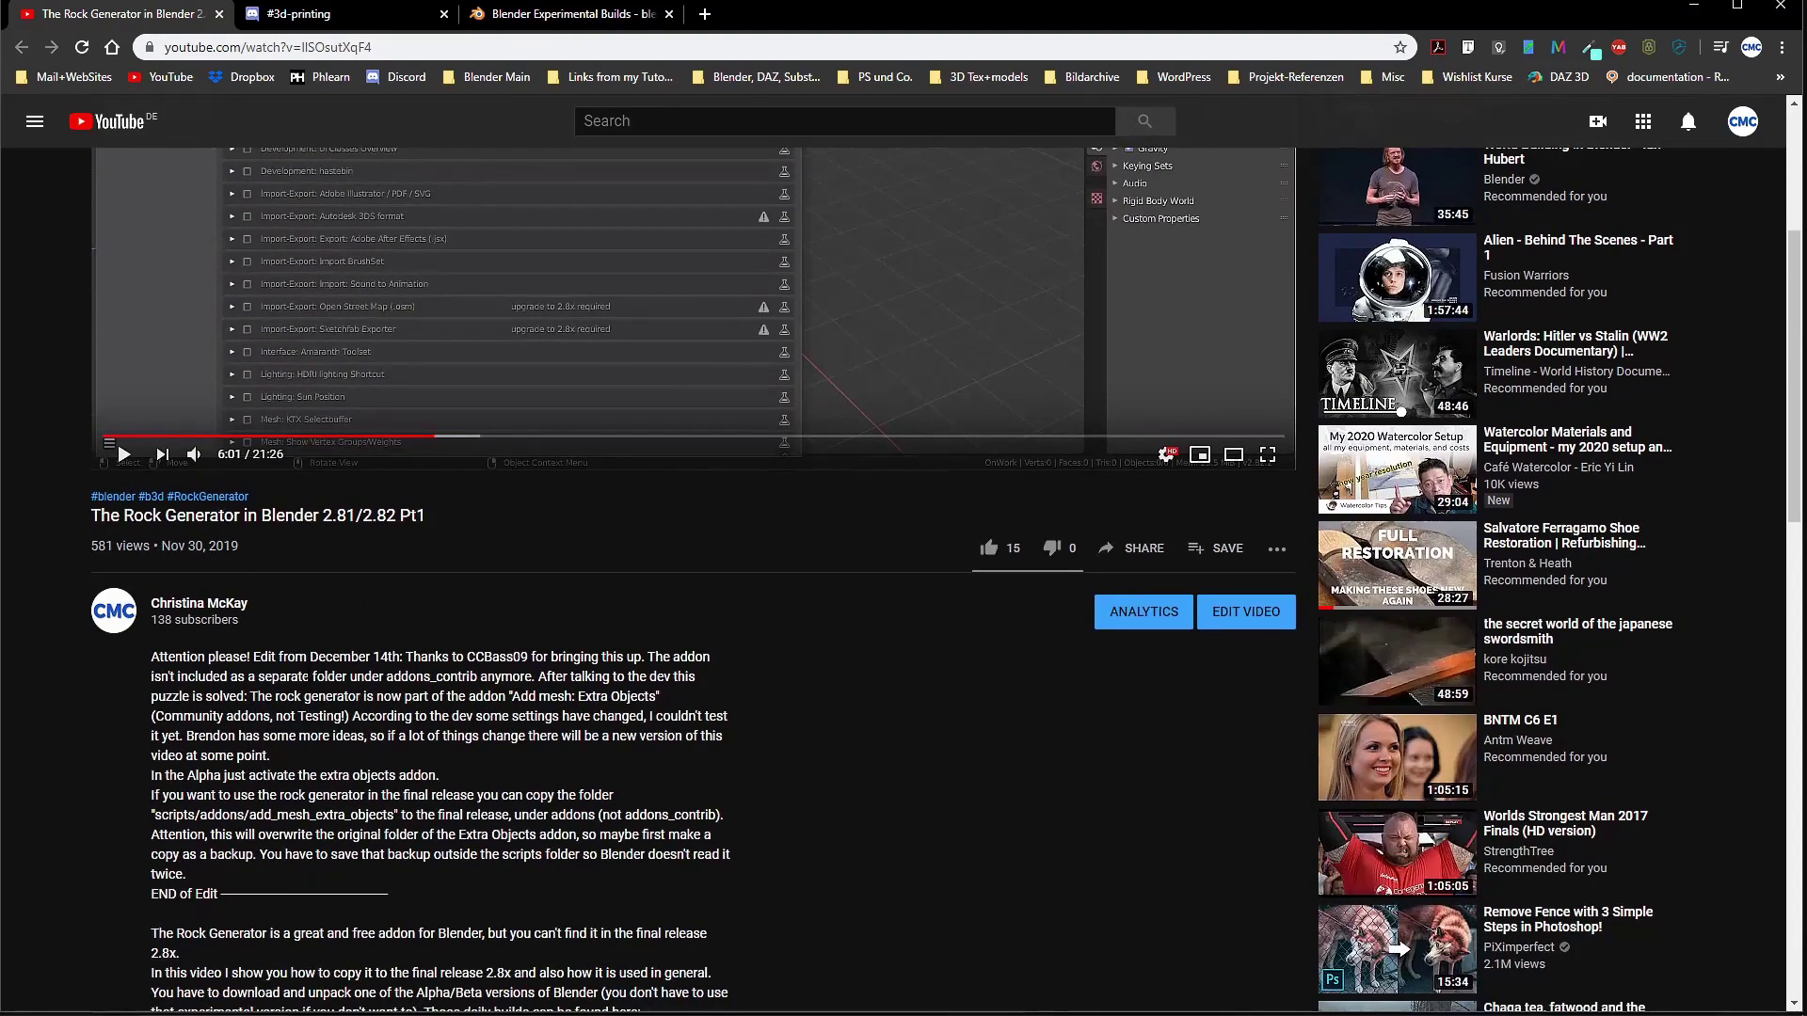
scroll(461, 738, "down", 13)
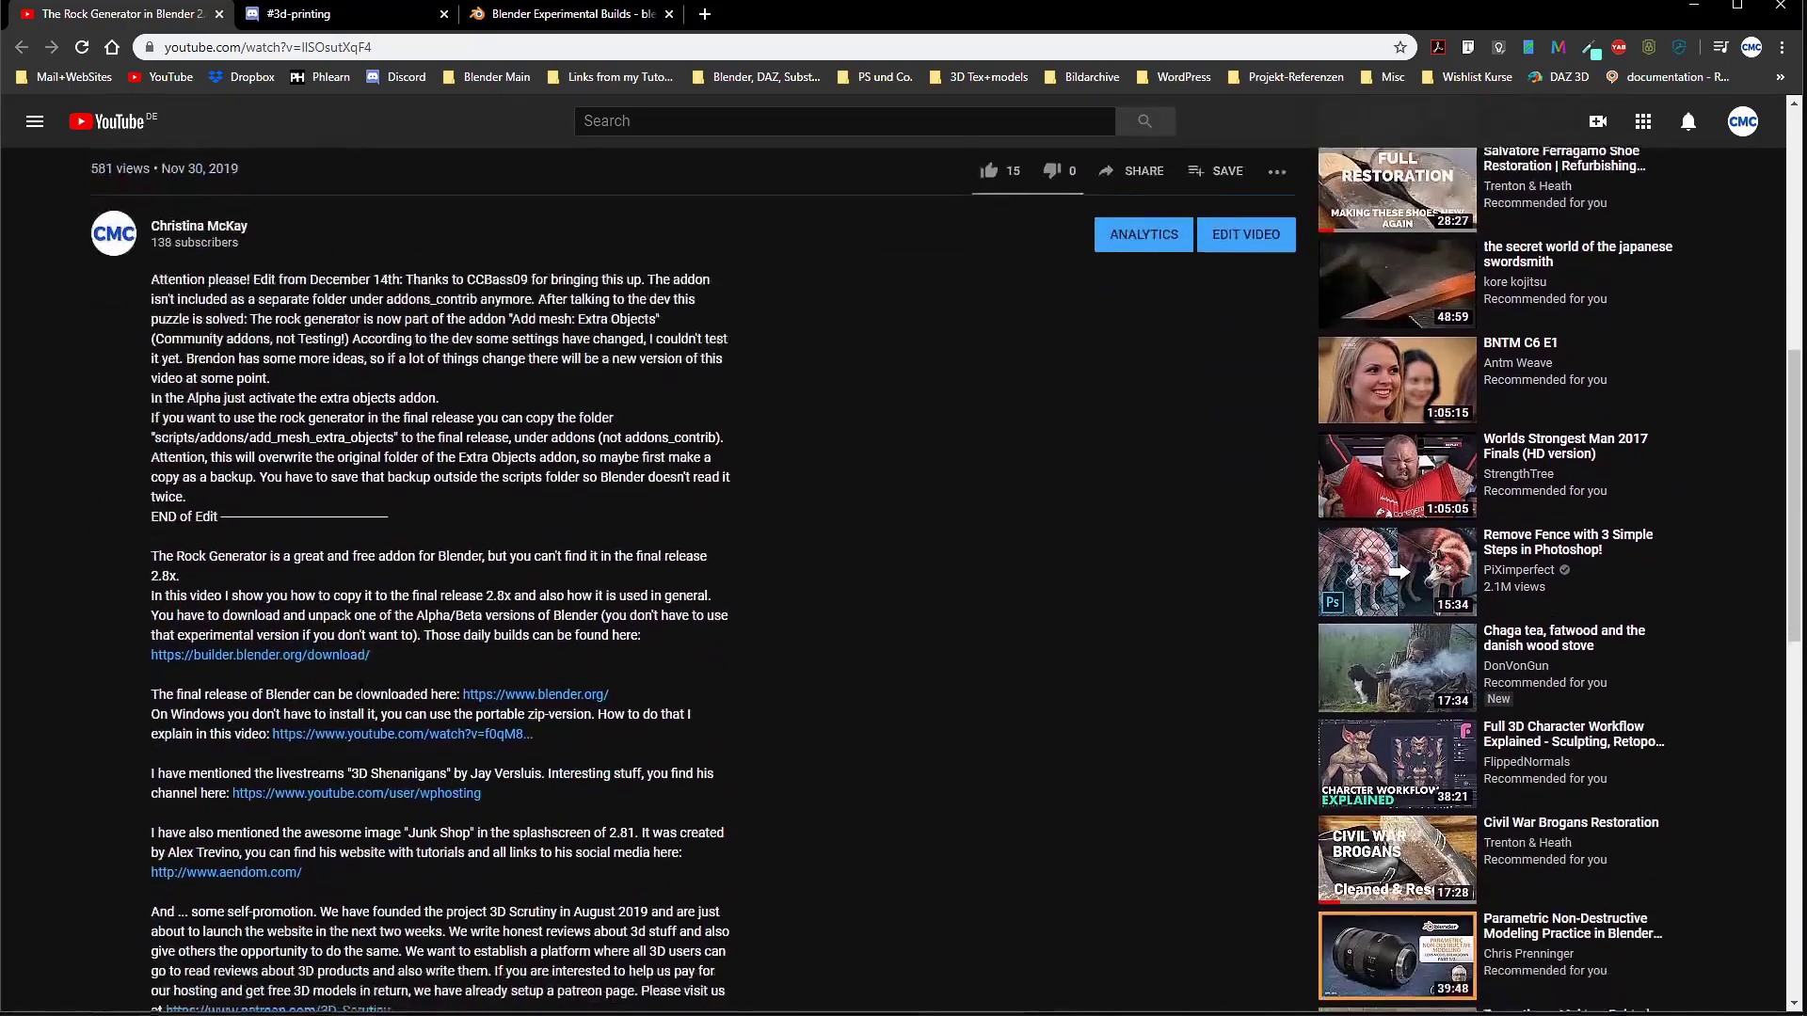
left_click(203, 676)
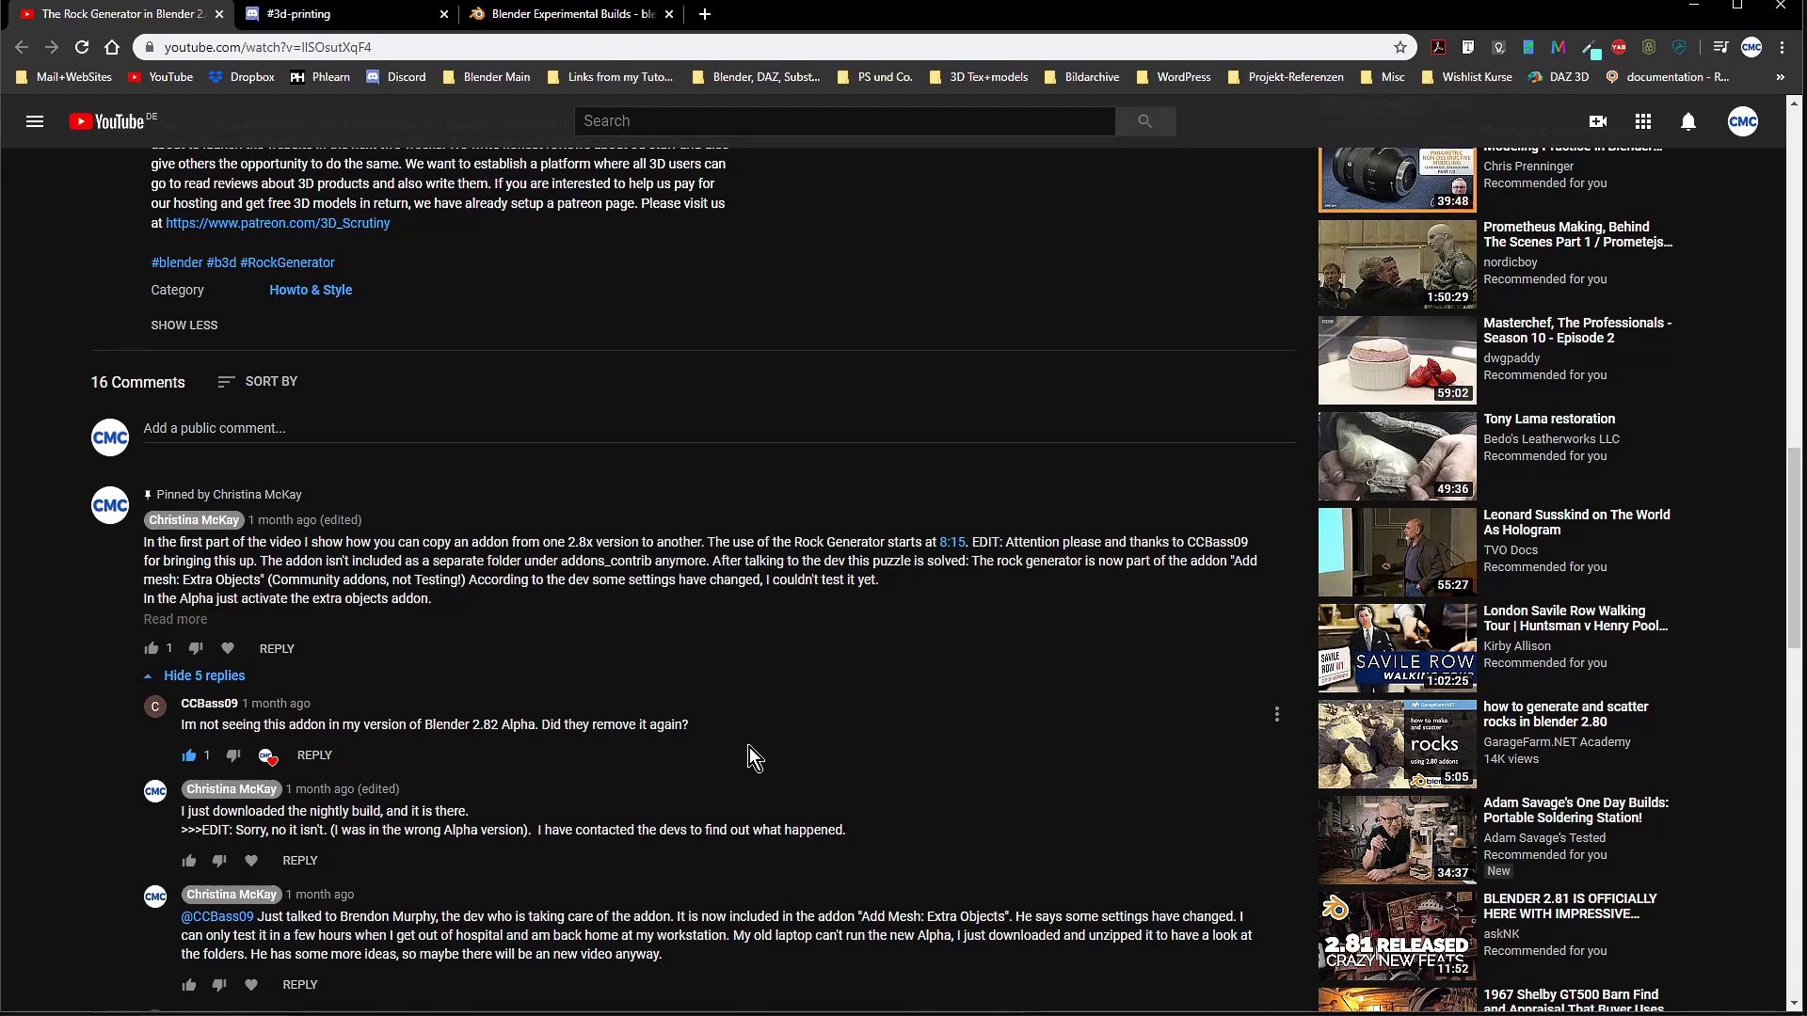
scroll(740, 732, "up", 15)
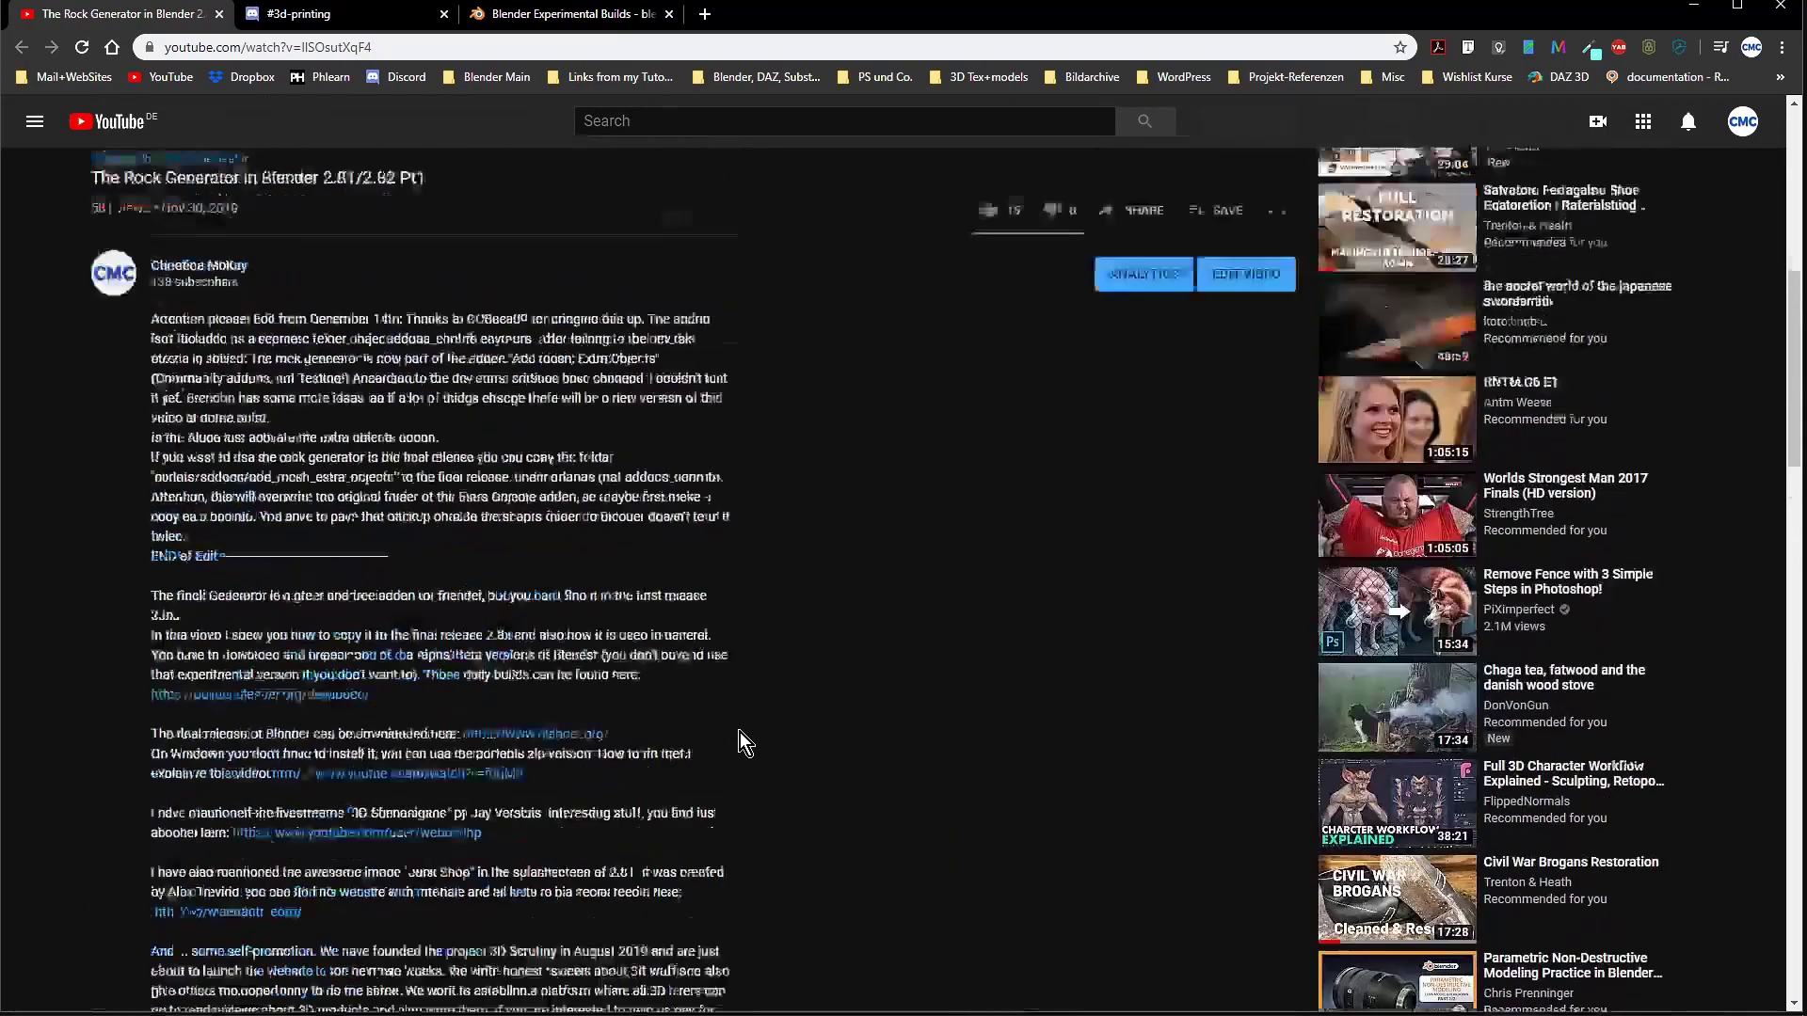
scroll(740, 732, "up", 2)
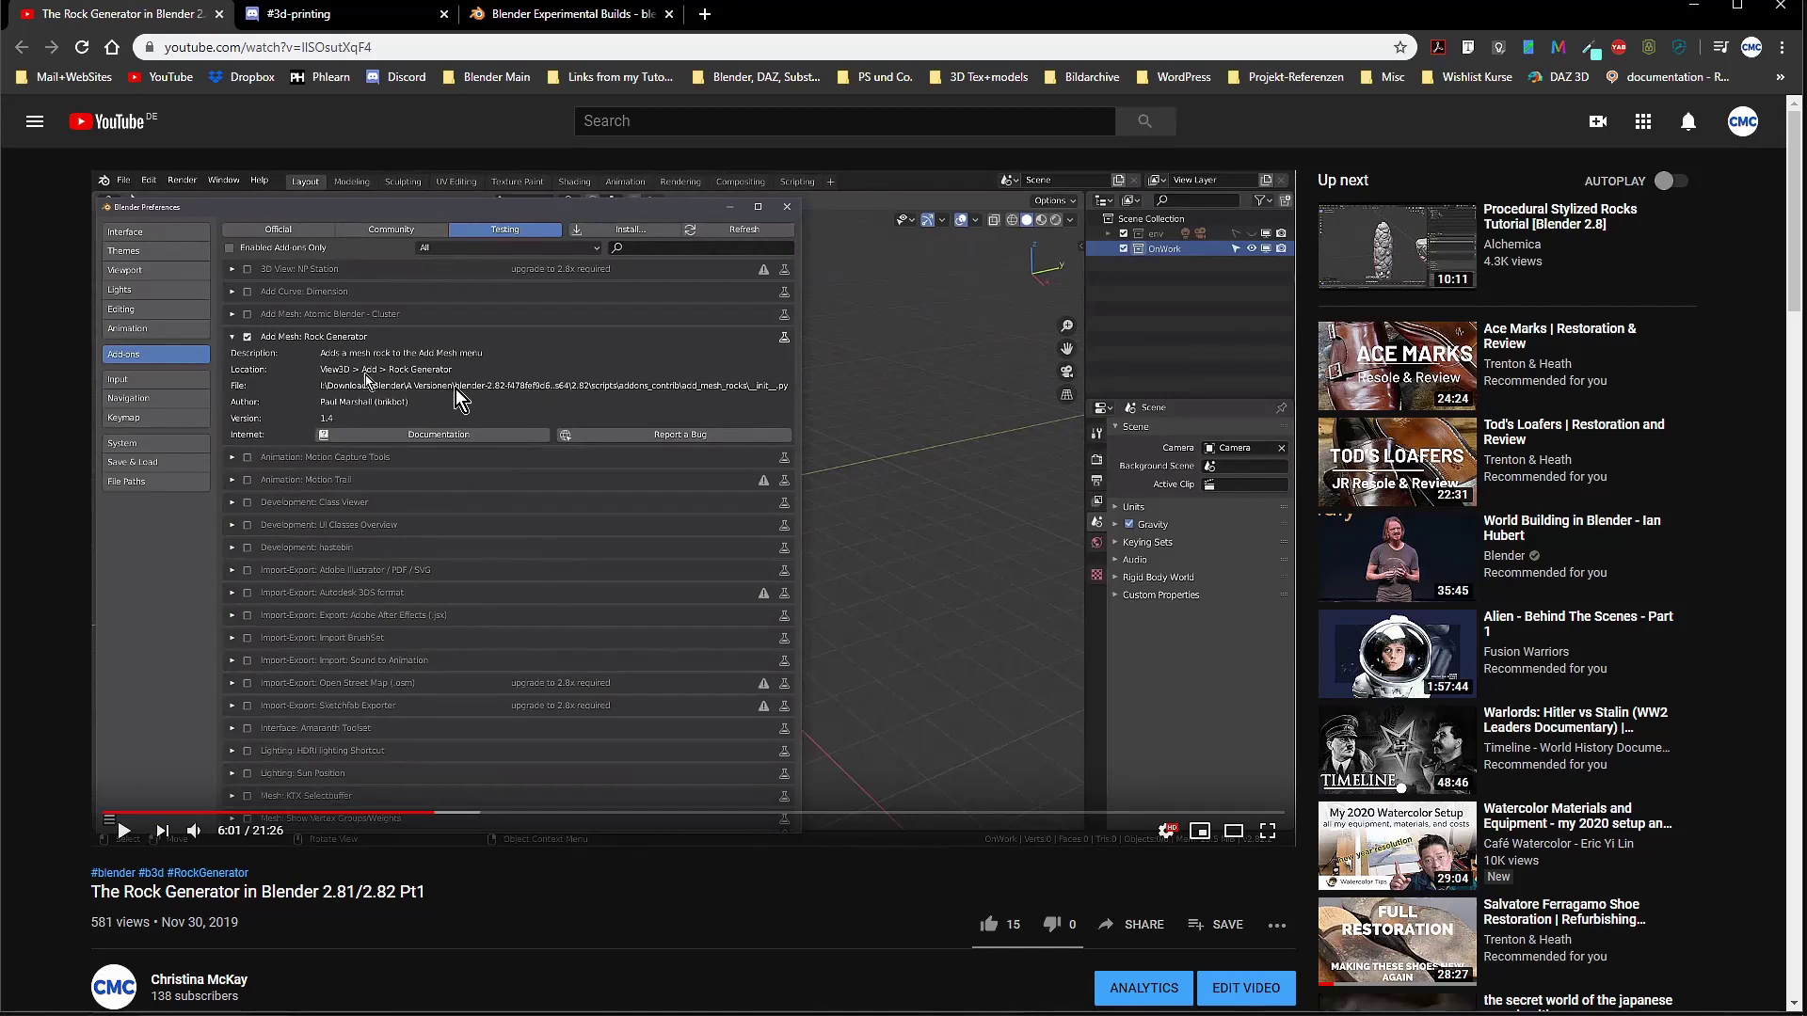
Read through the remaining description and comments, then switch to the A Versionen Explorer window
scroll(455, 388, "down", 1)
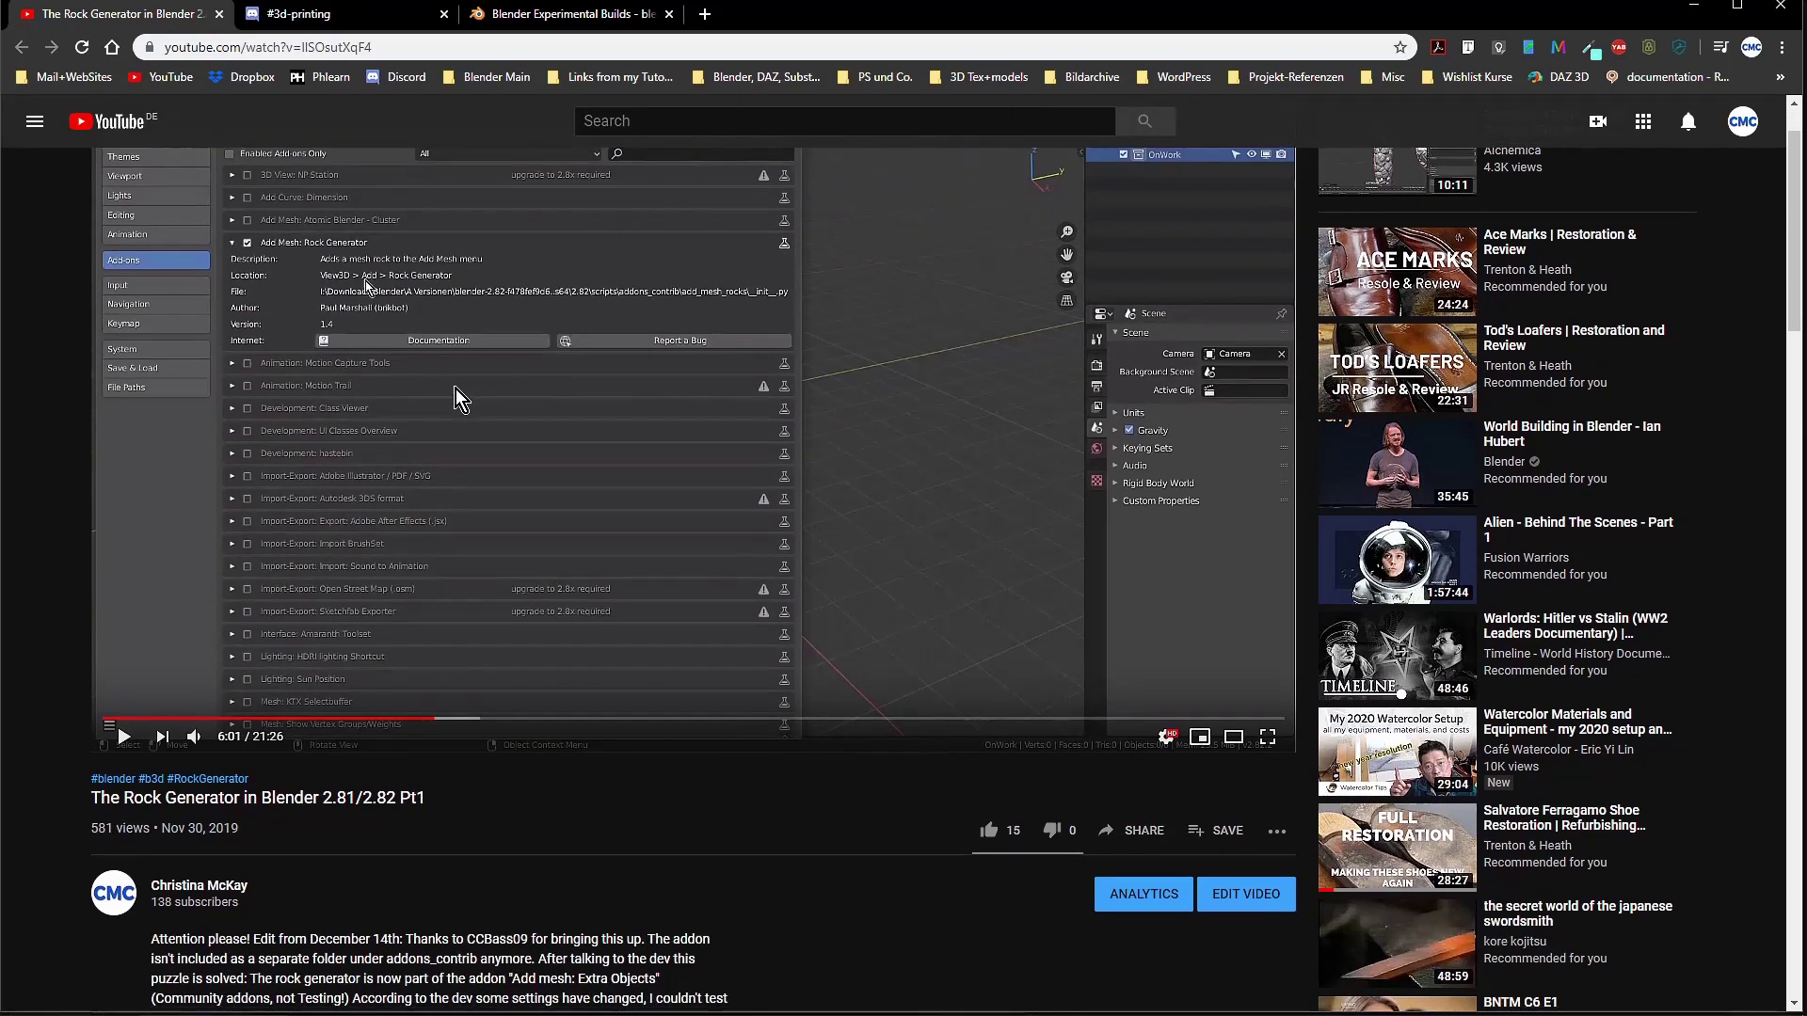
scroll(455, 393, "down", 5)
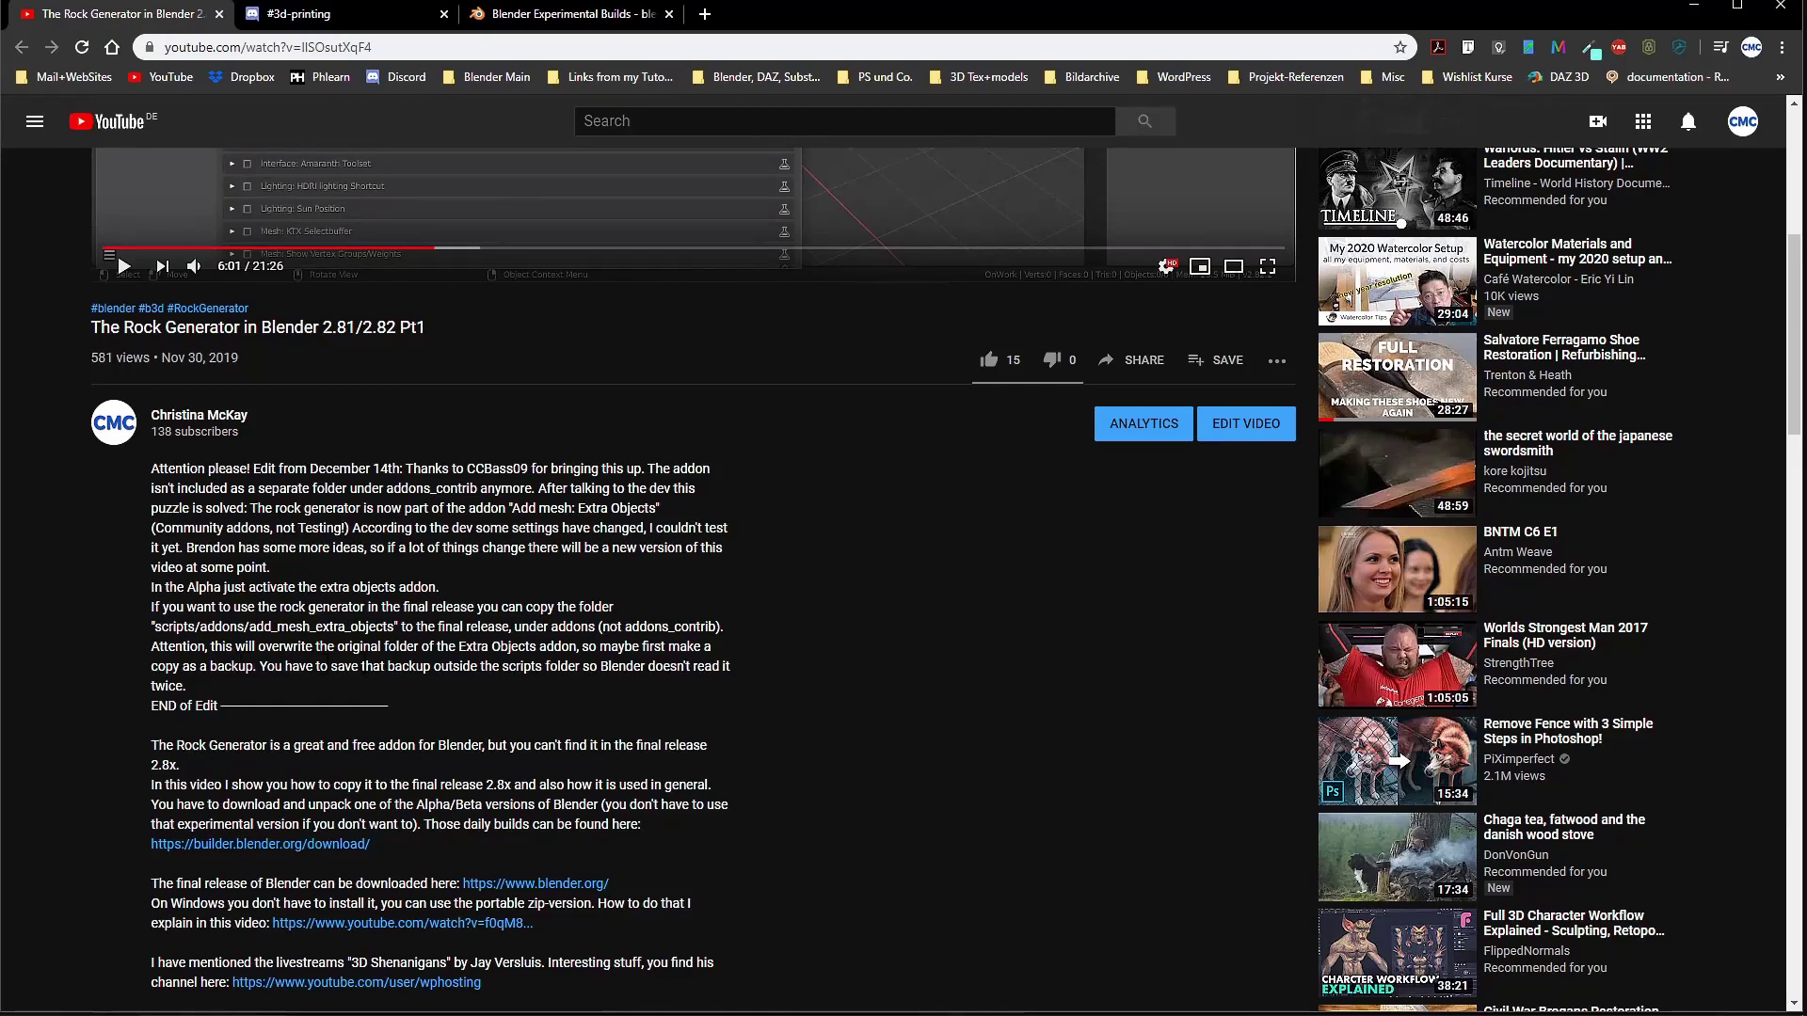
scroll(548, 673, "down", 11)
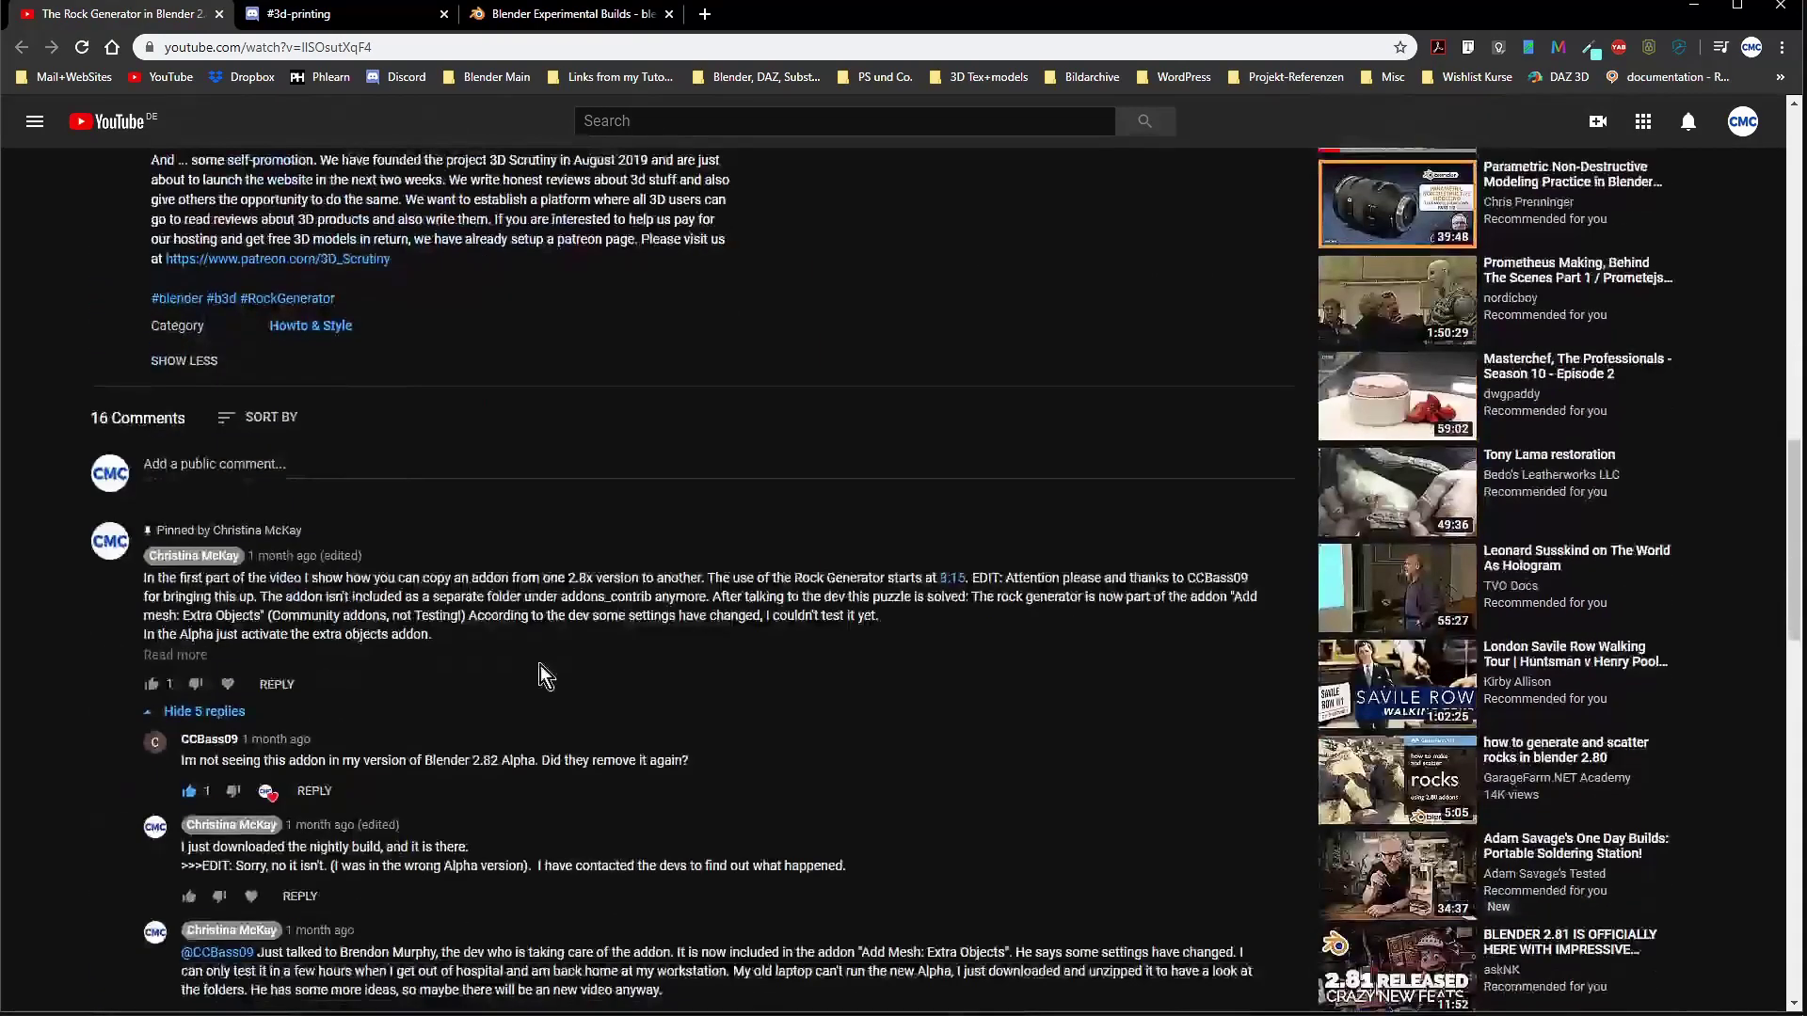
scroll(172, 680, "down", 10)
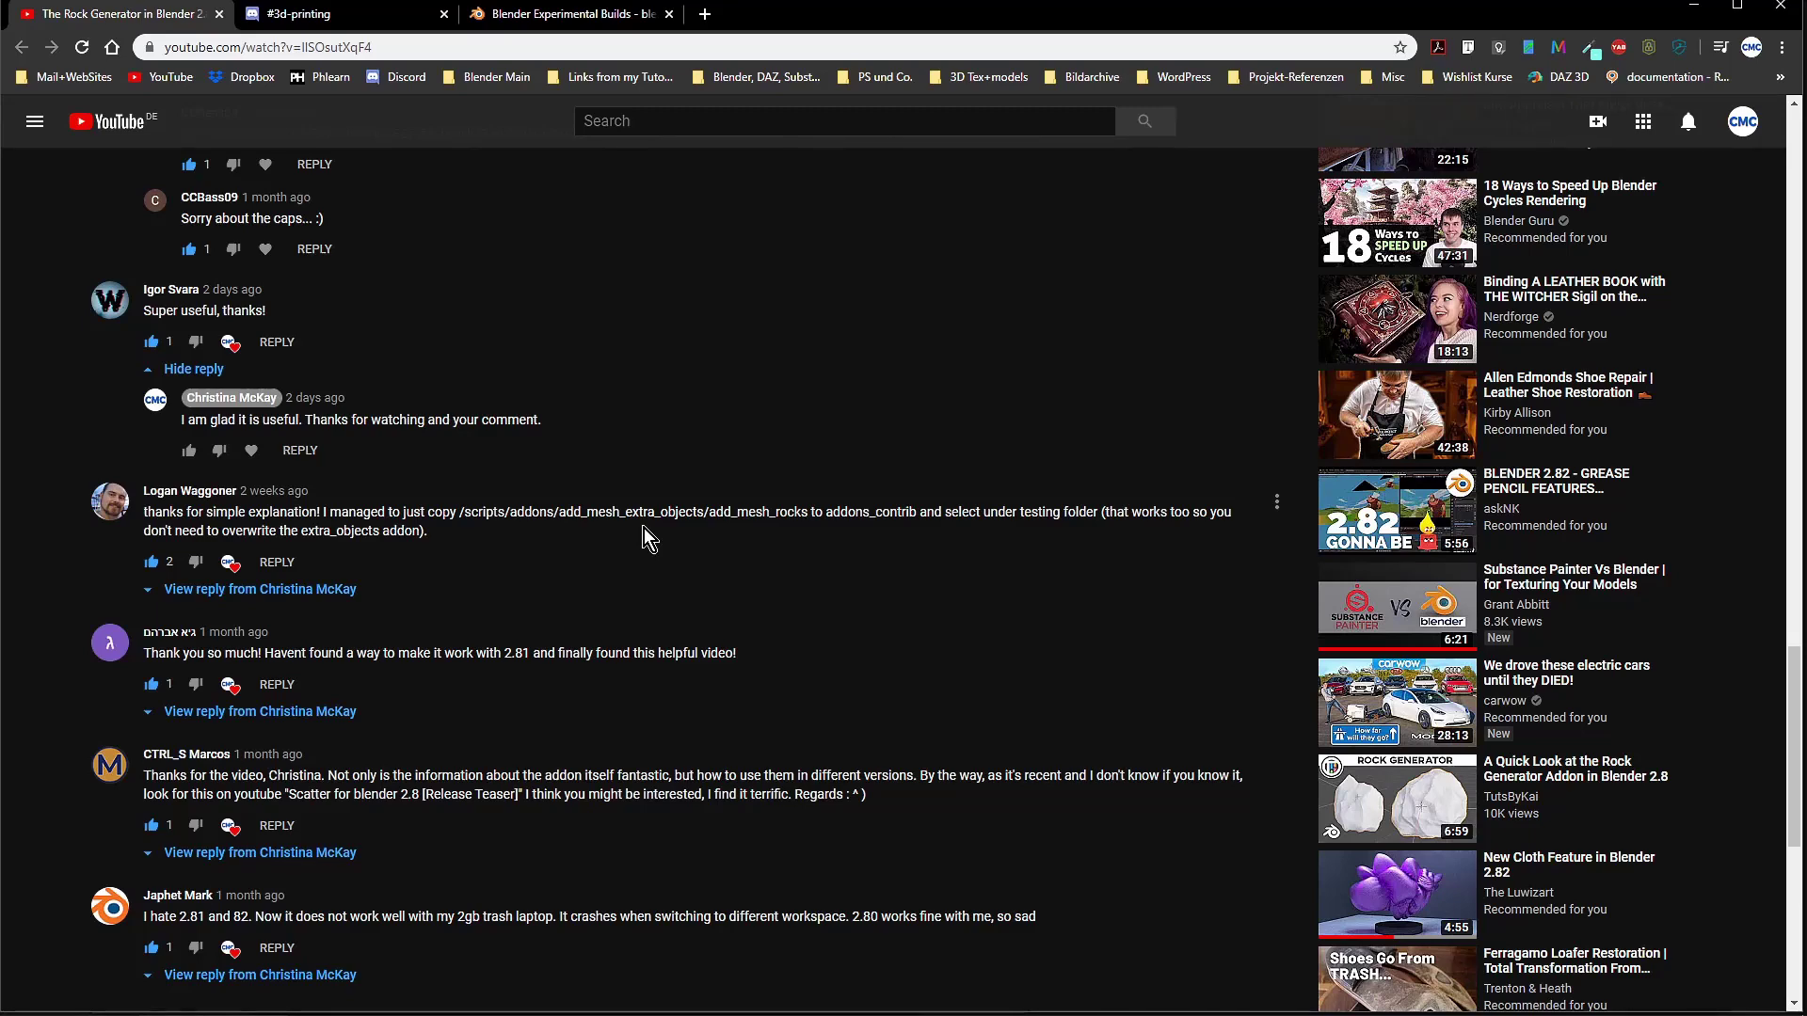
key("alt+Tab")
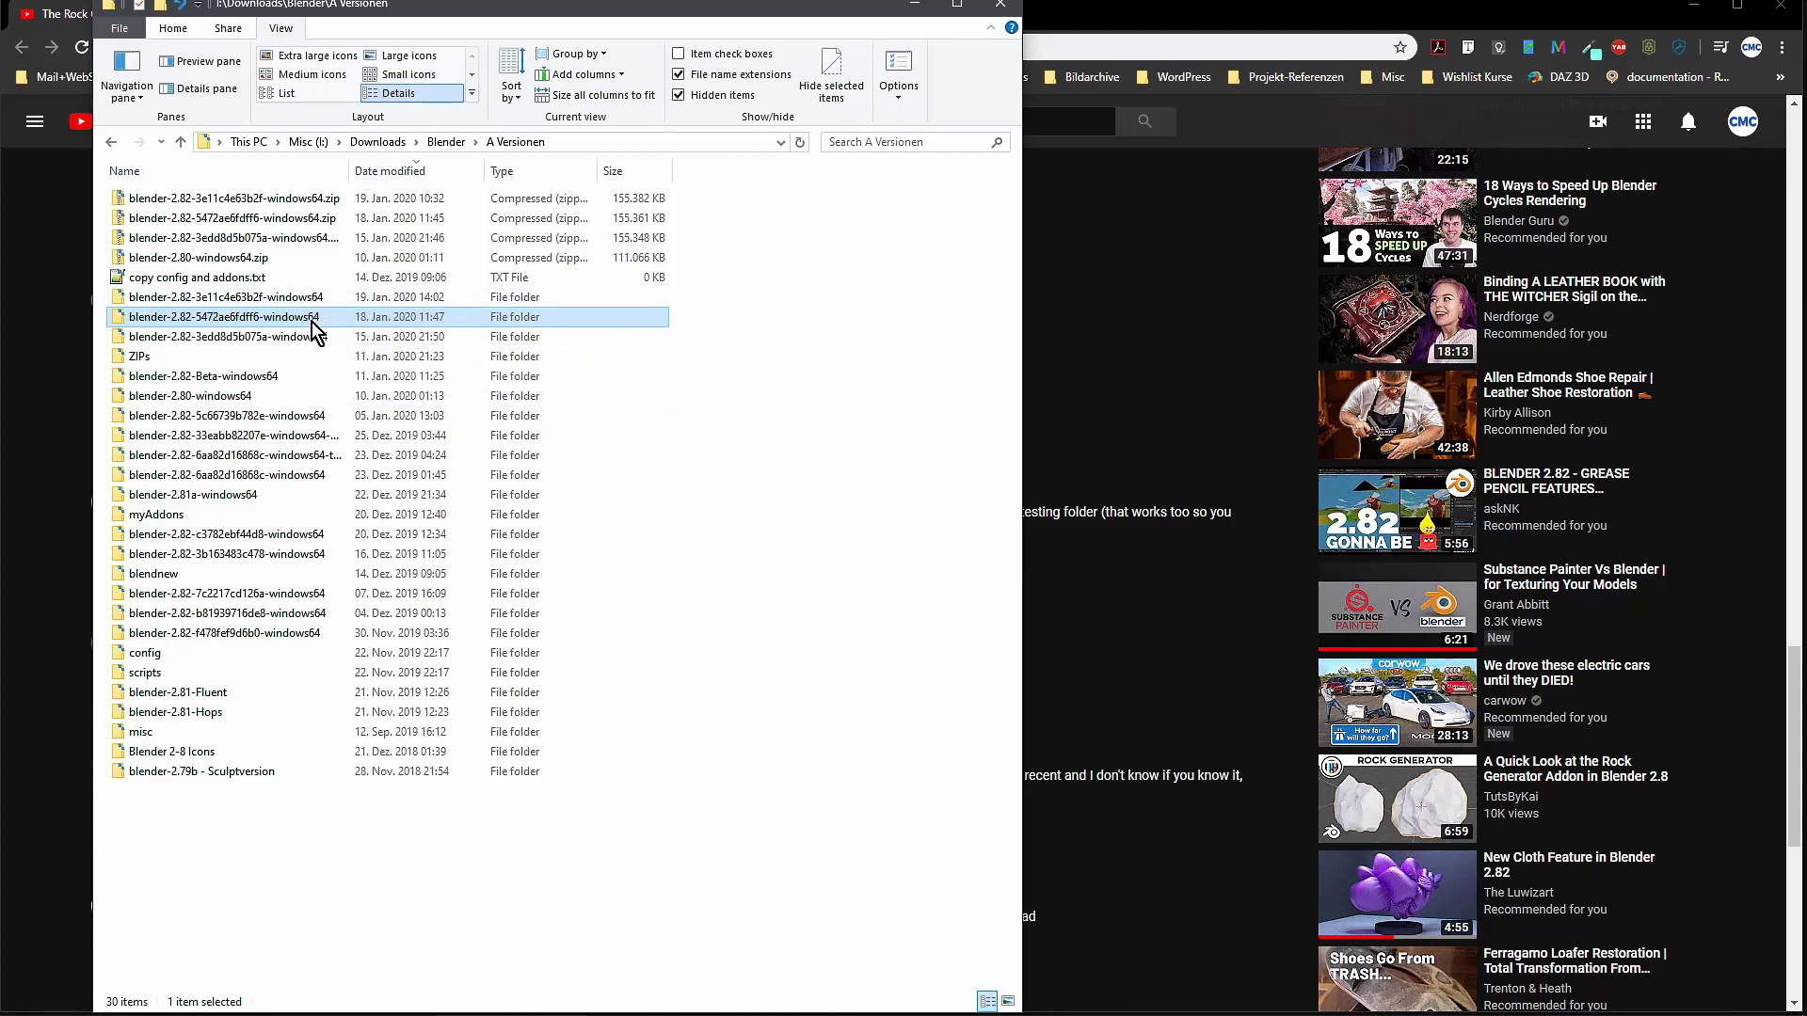
Open the 2.82 folders of the 5472ae6fdff6 and 3e11c4e63b2f builds side by side
key("Return")
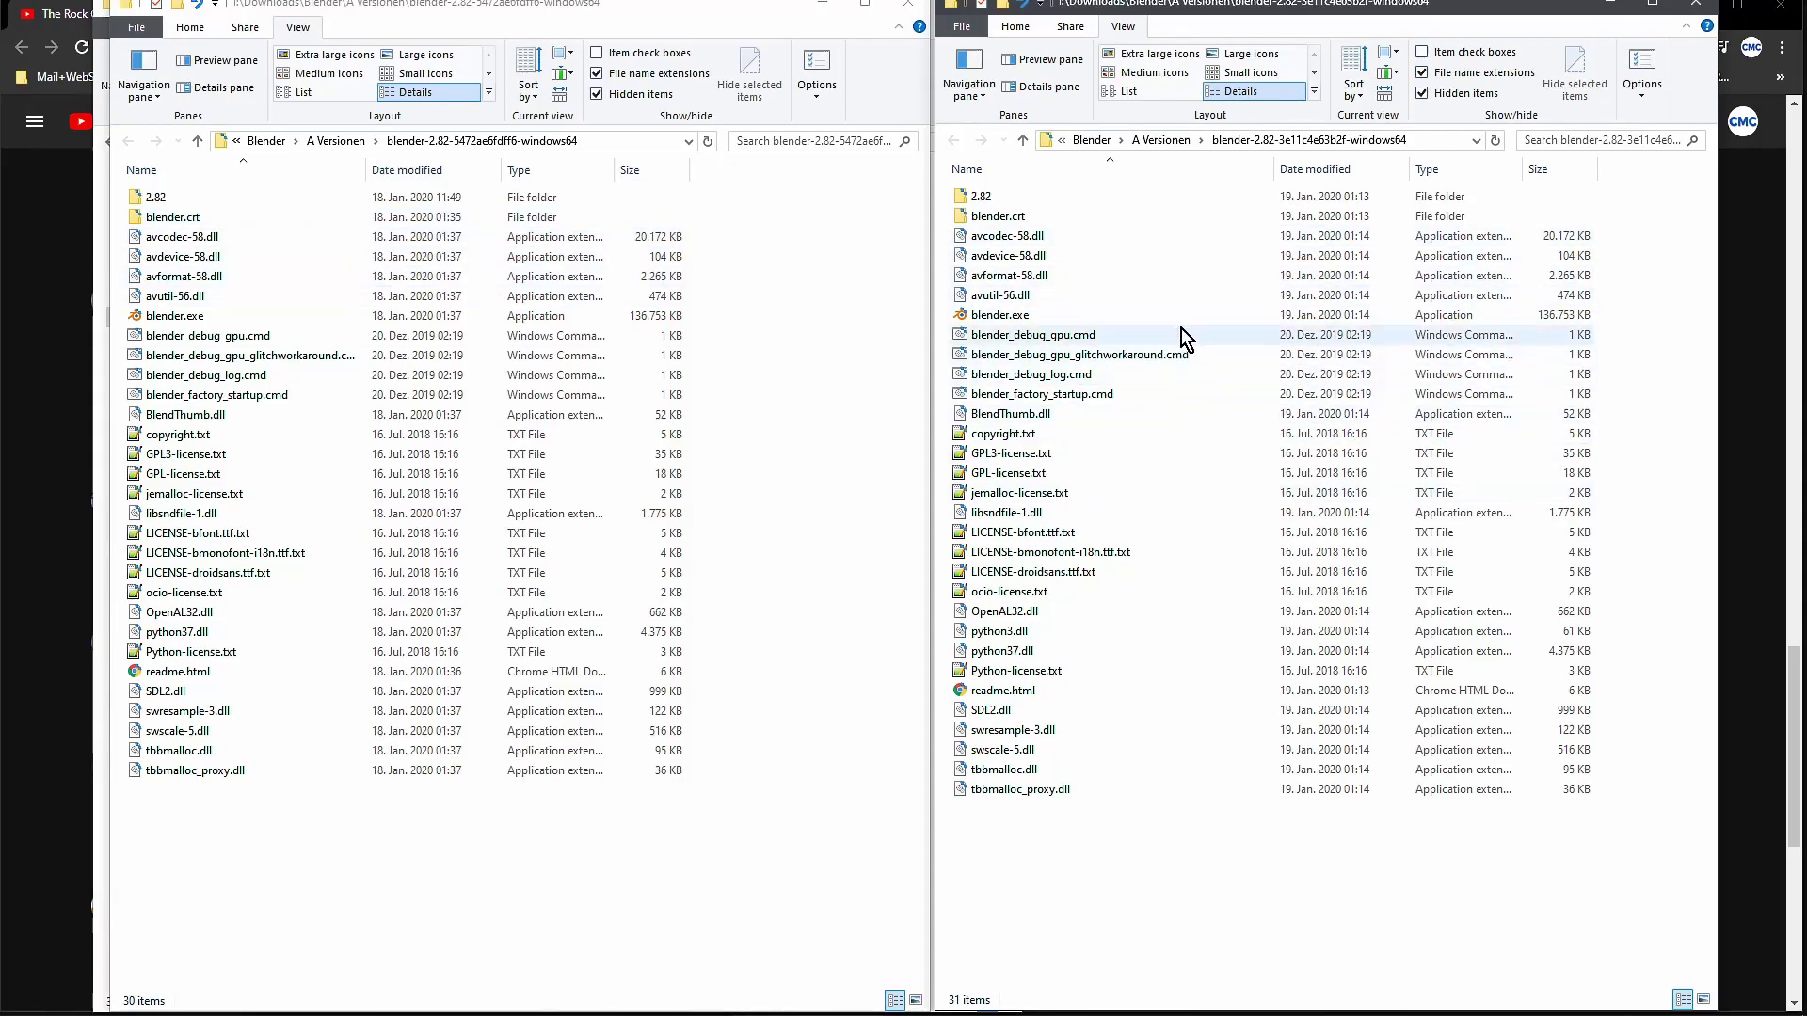
double_click(1042, 201)
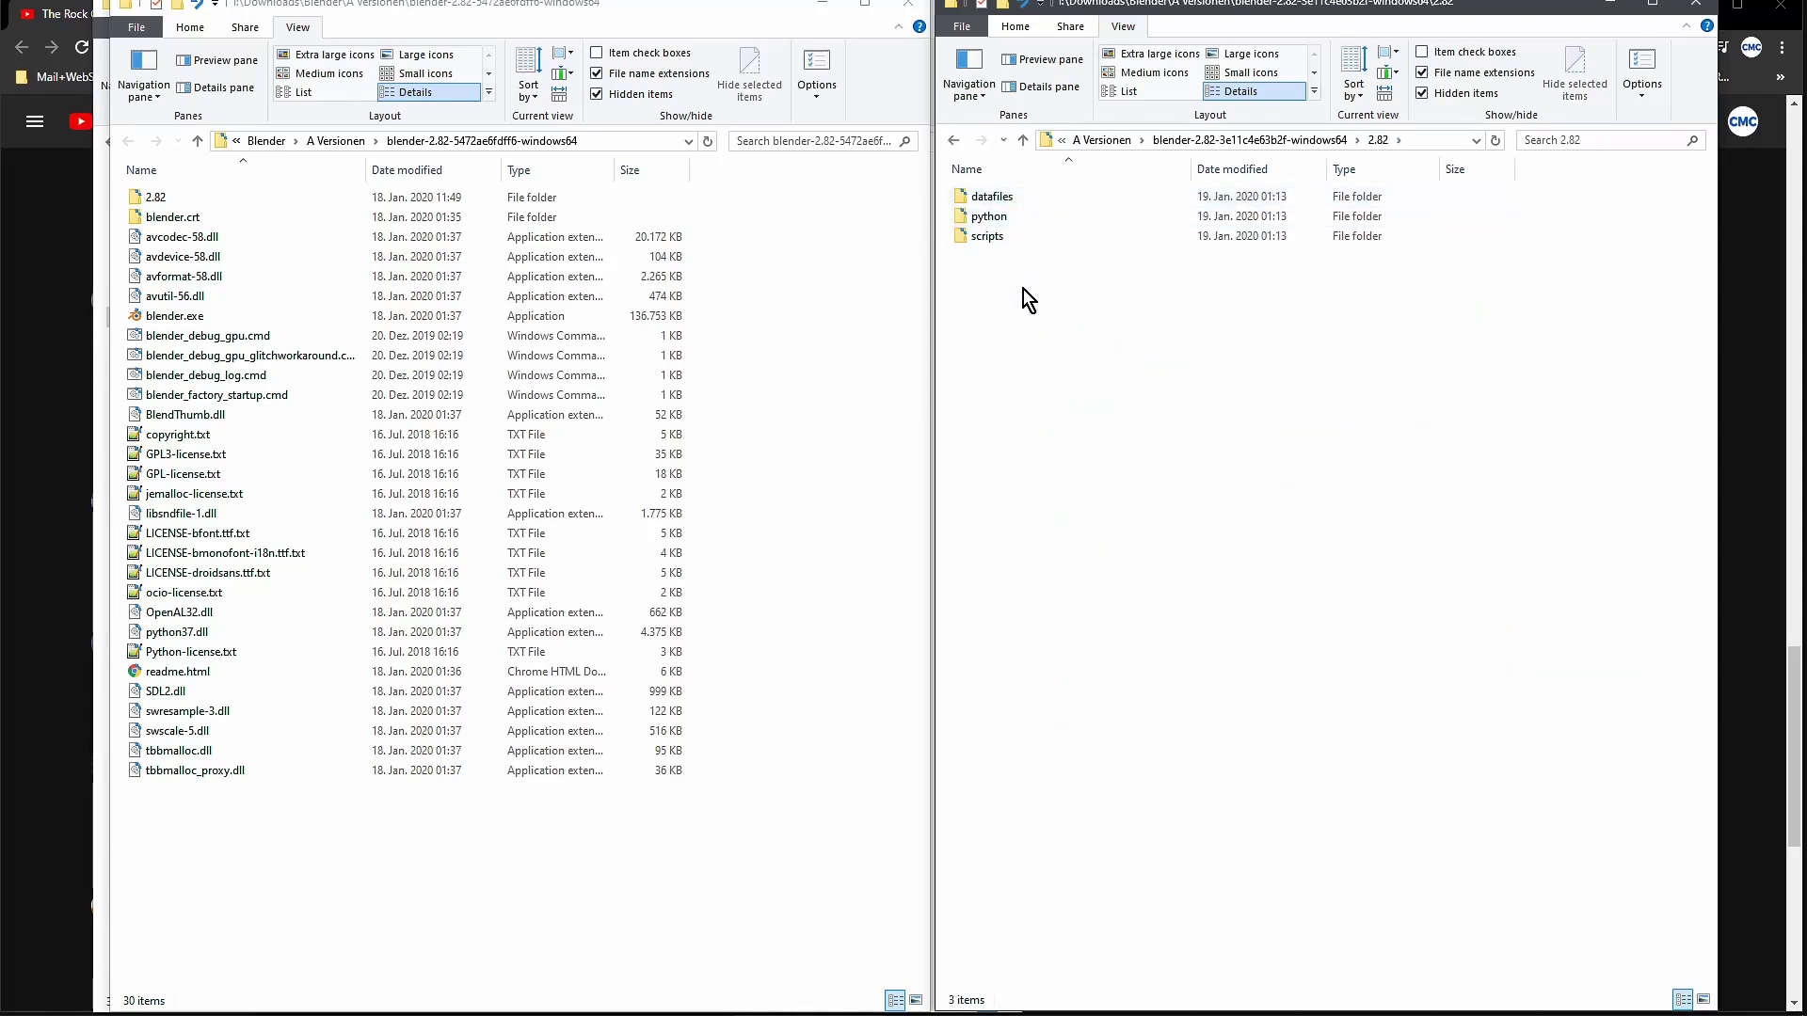
double_click(178, 195)
Copy the config folder from the older build into the 3e11c4e63b2f build's 2.82 folder
left_click(188, 193)
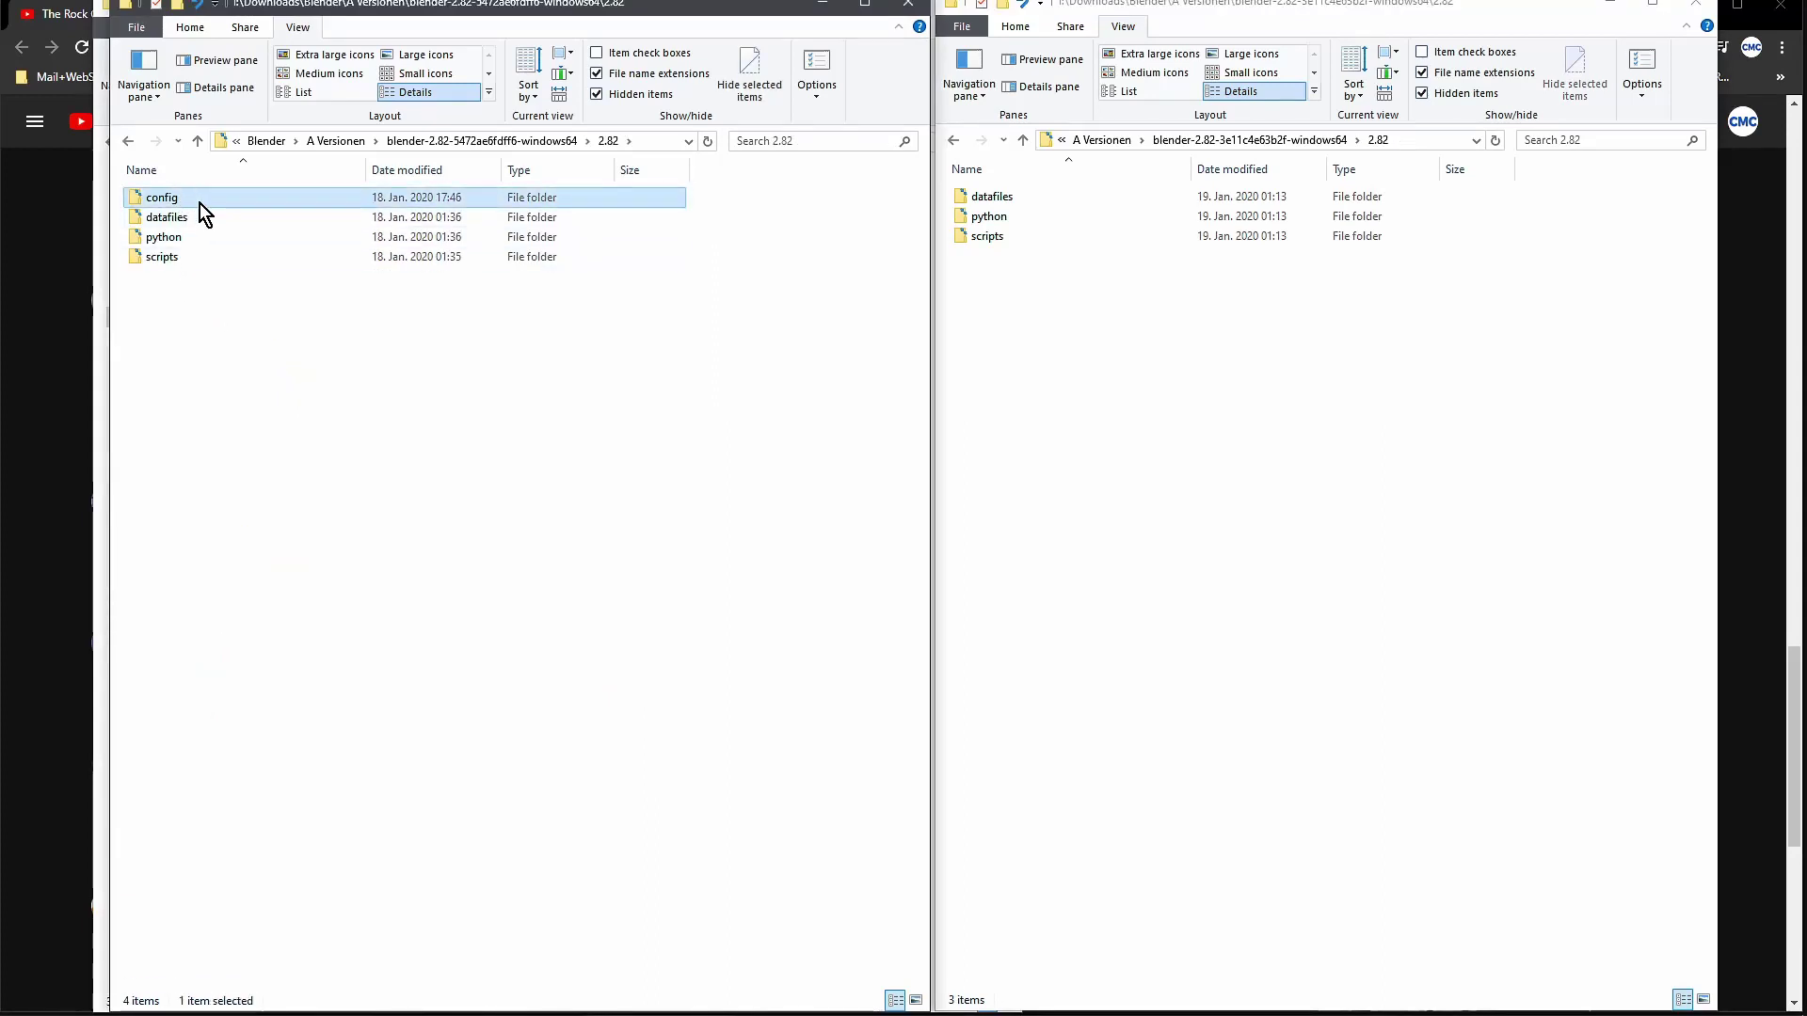
right_click(199, 200)
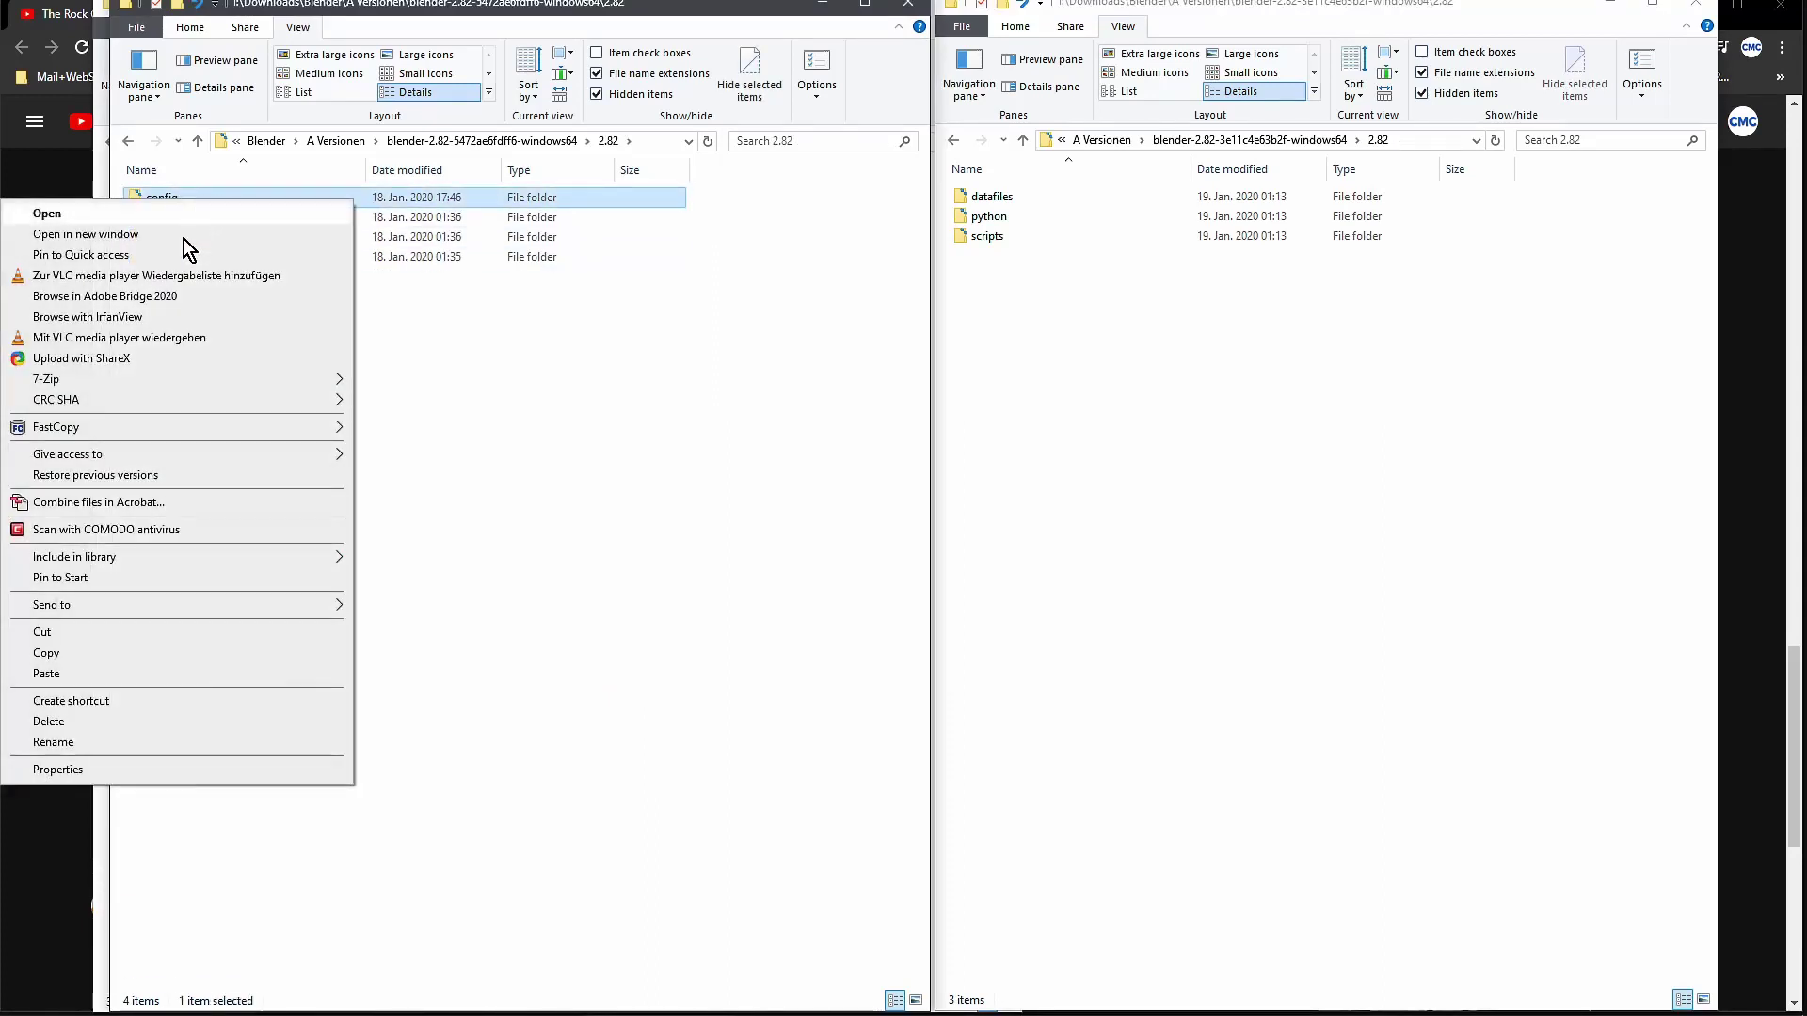
left_click(137, 652)
left_click(1283, 450)
right_click(1199, 442)
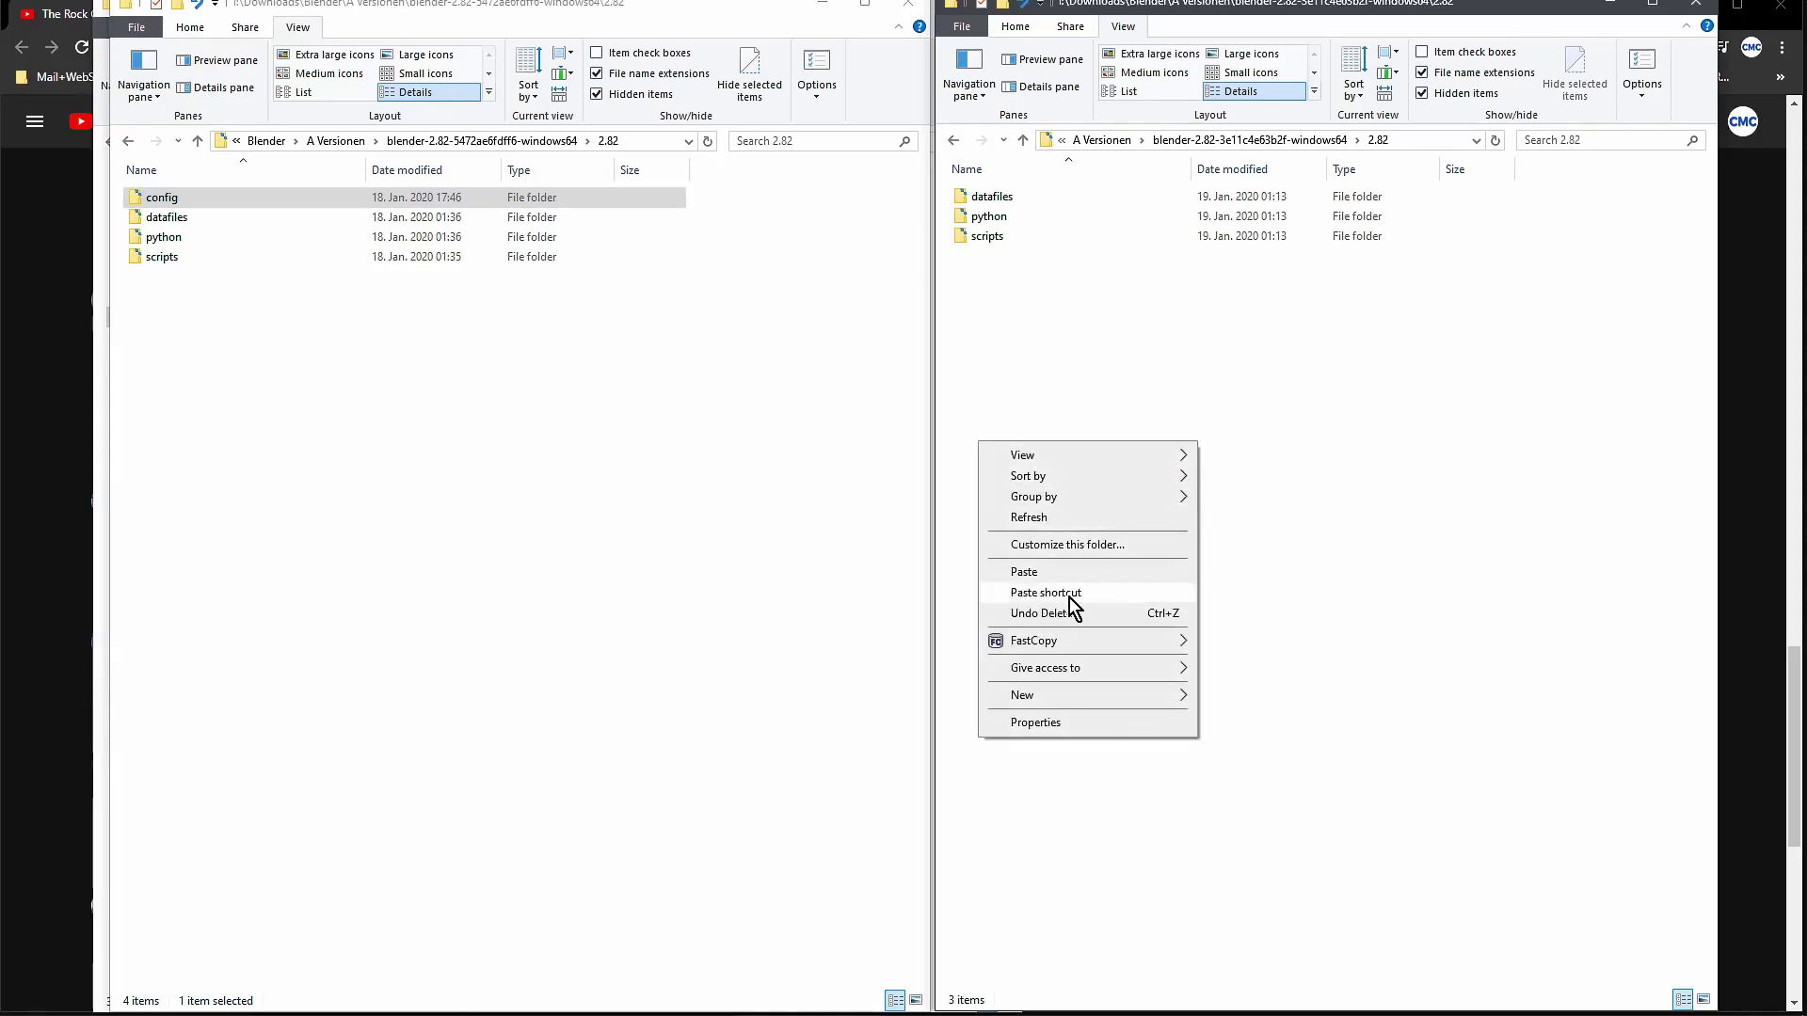
left_click(1058, 569)
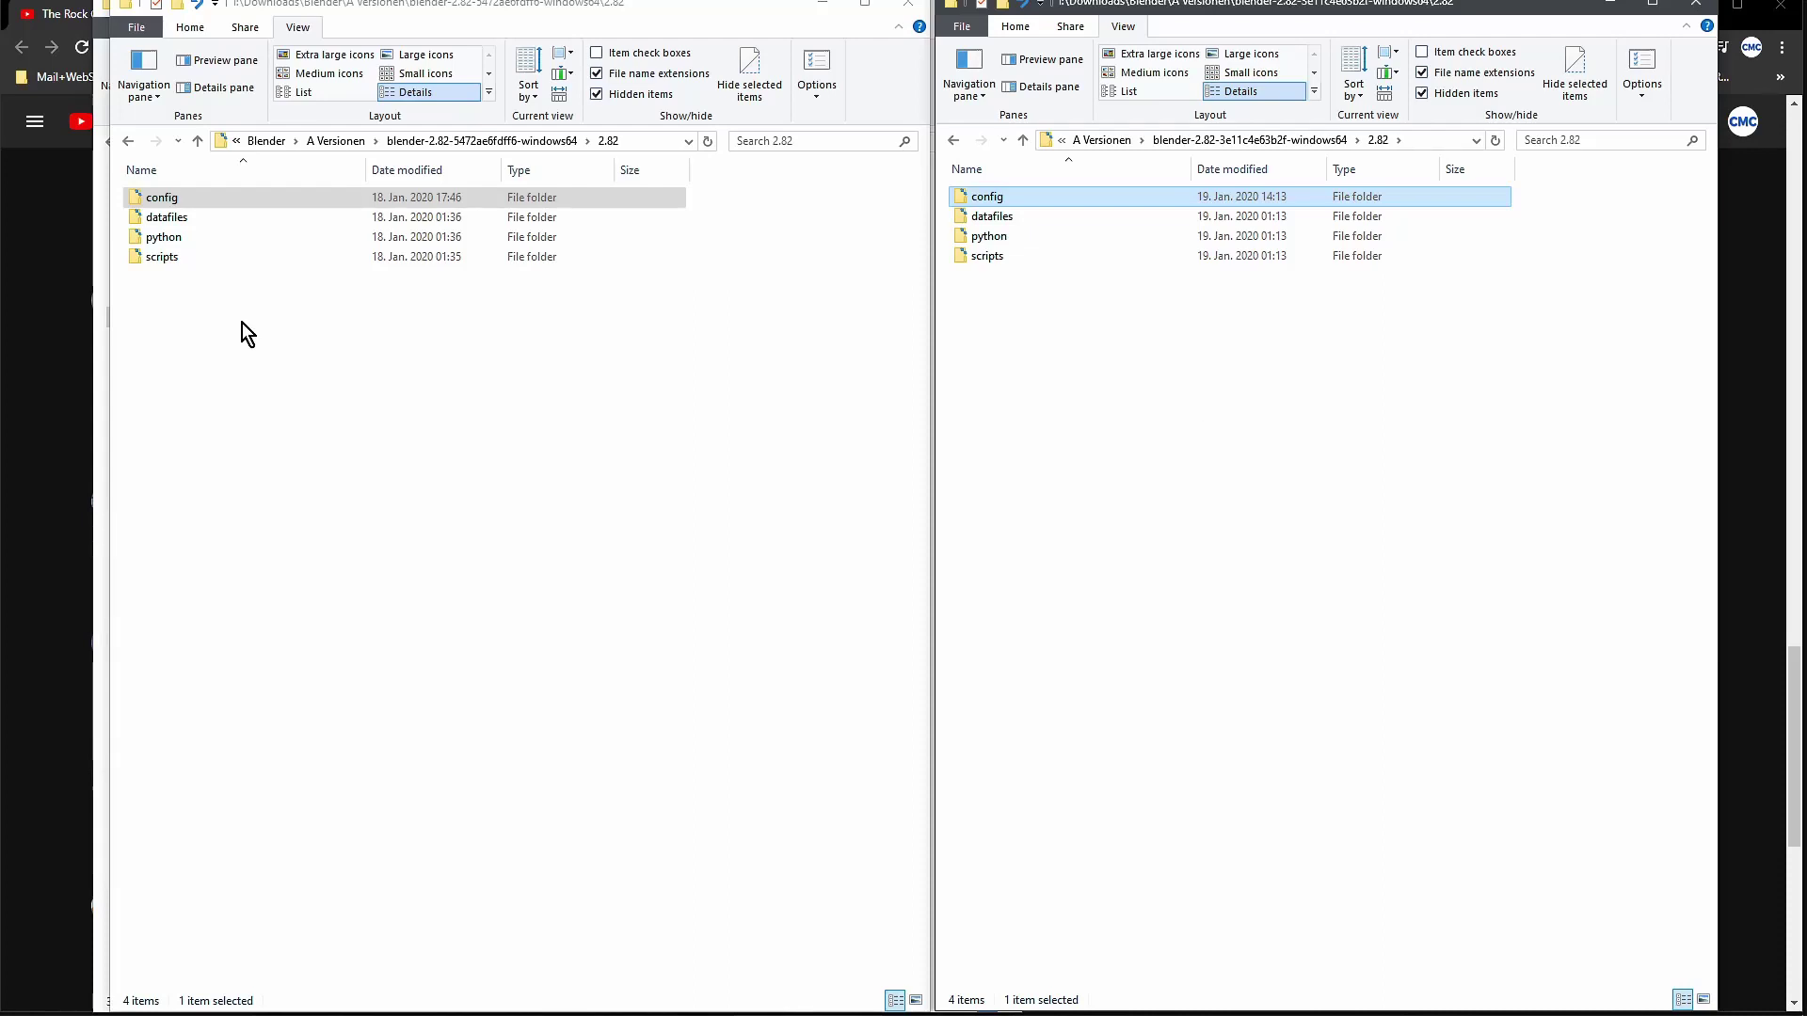
left_click(178, 259)
Open the scripts > addons folders of both the older and newer builds
double_click(179, 260)
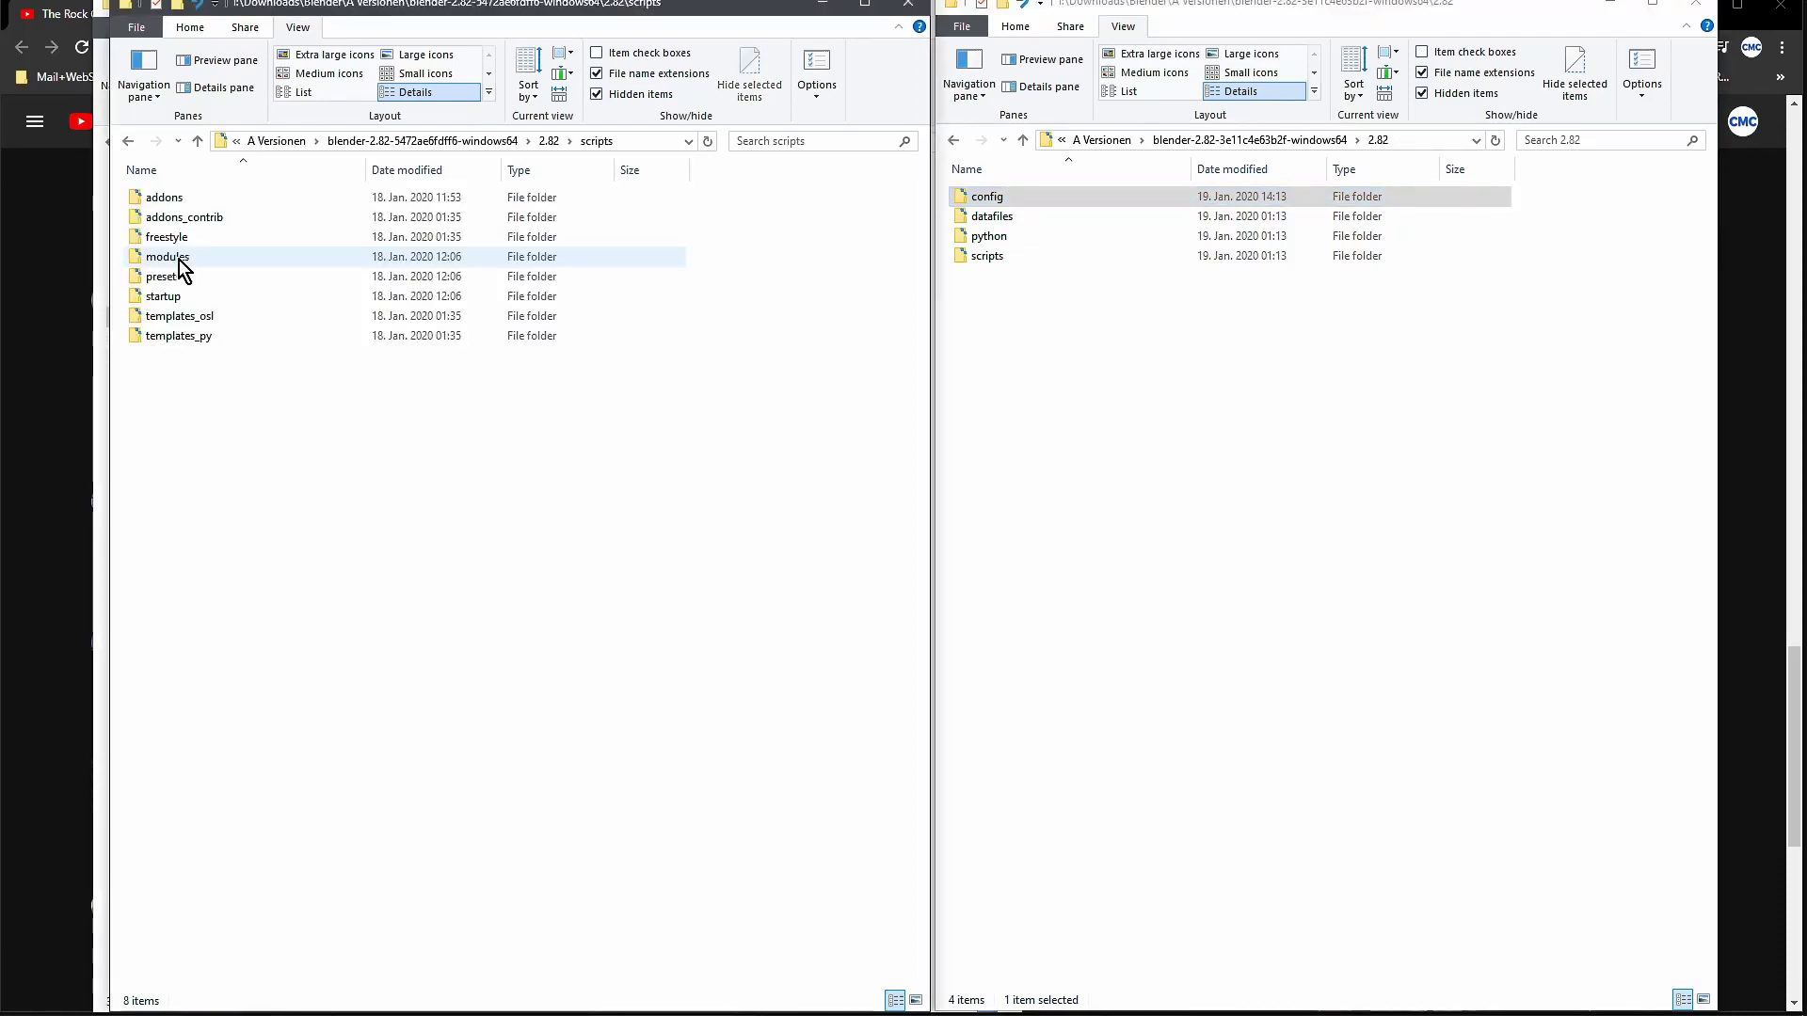
double_click(190, 195)
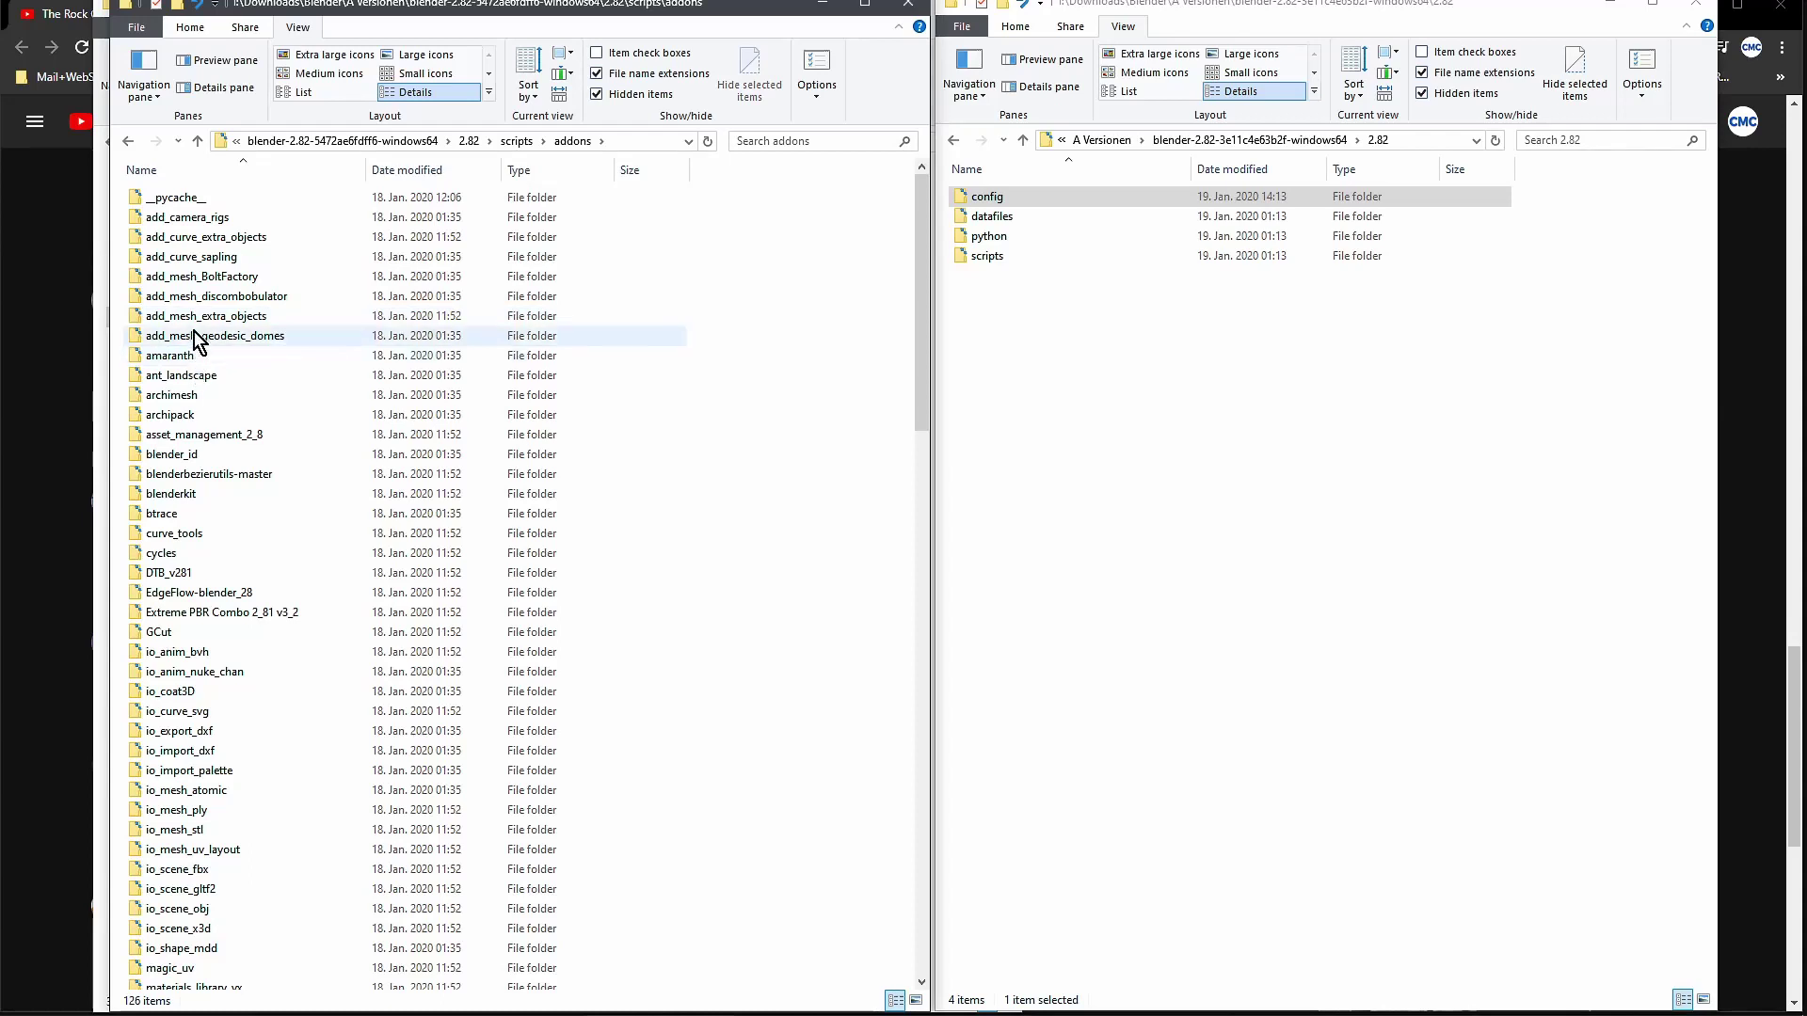
left_click(199, 317)
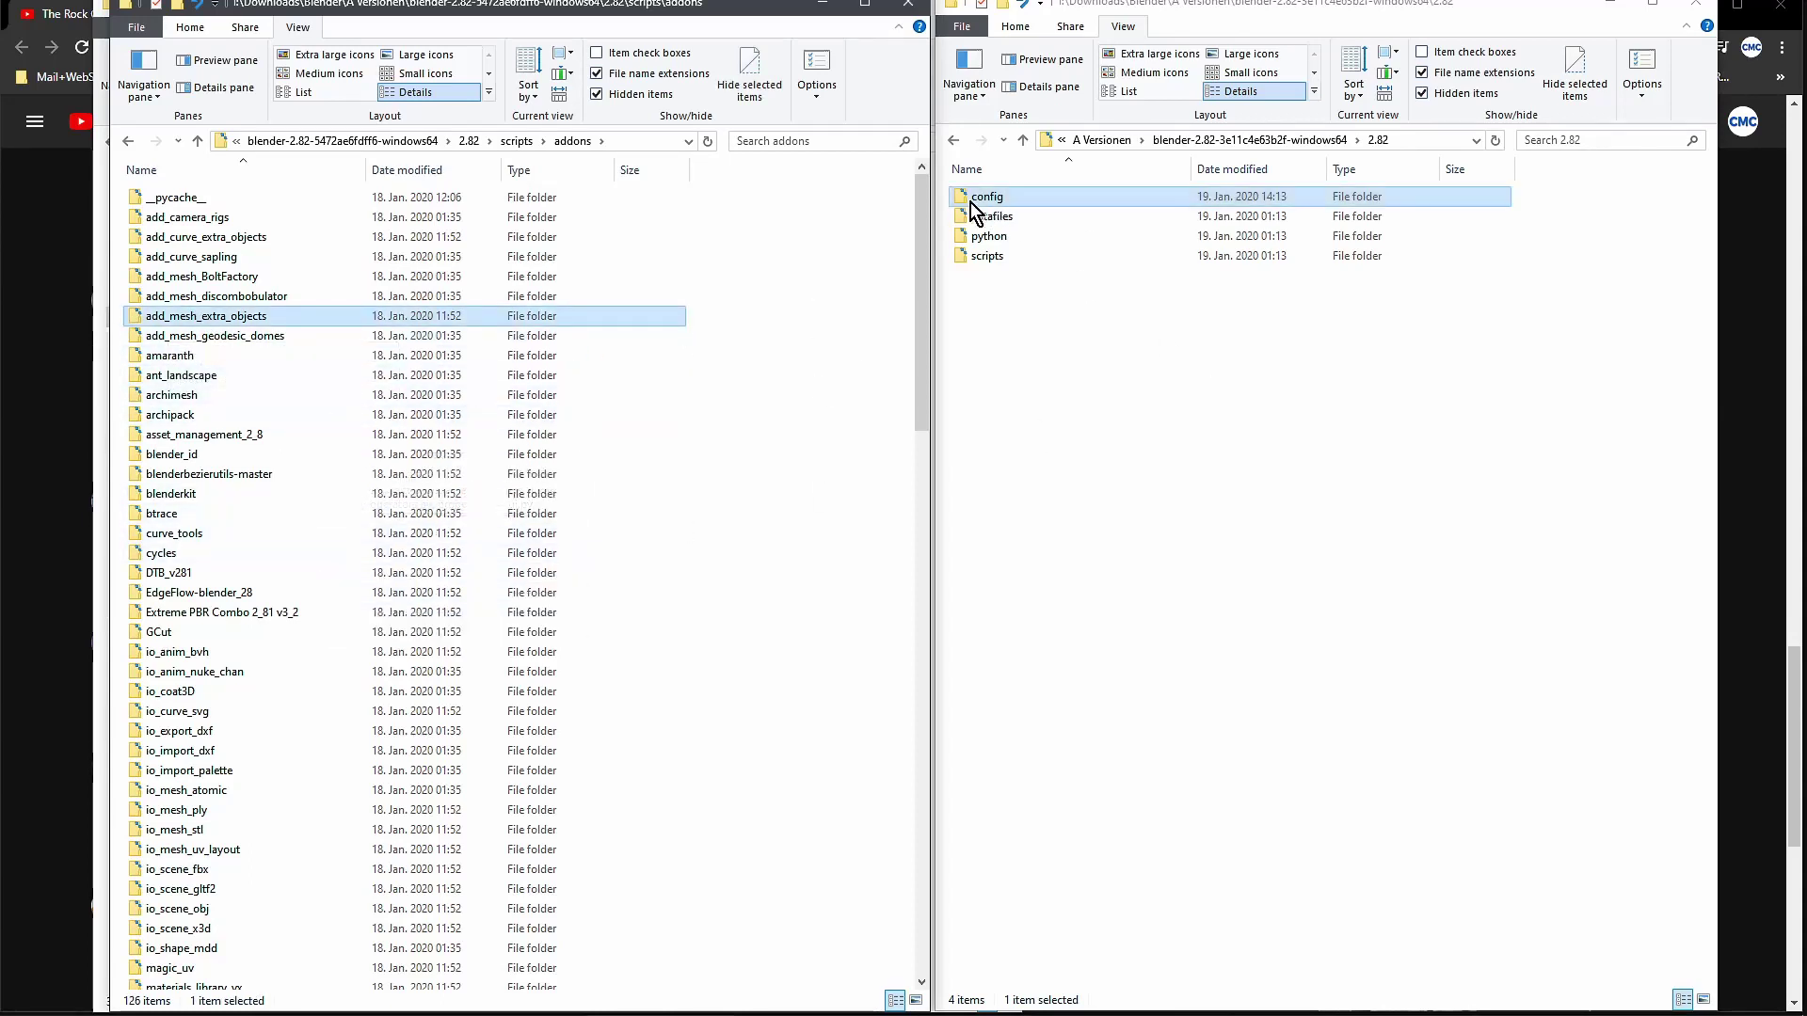
double_click(988, 256)
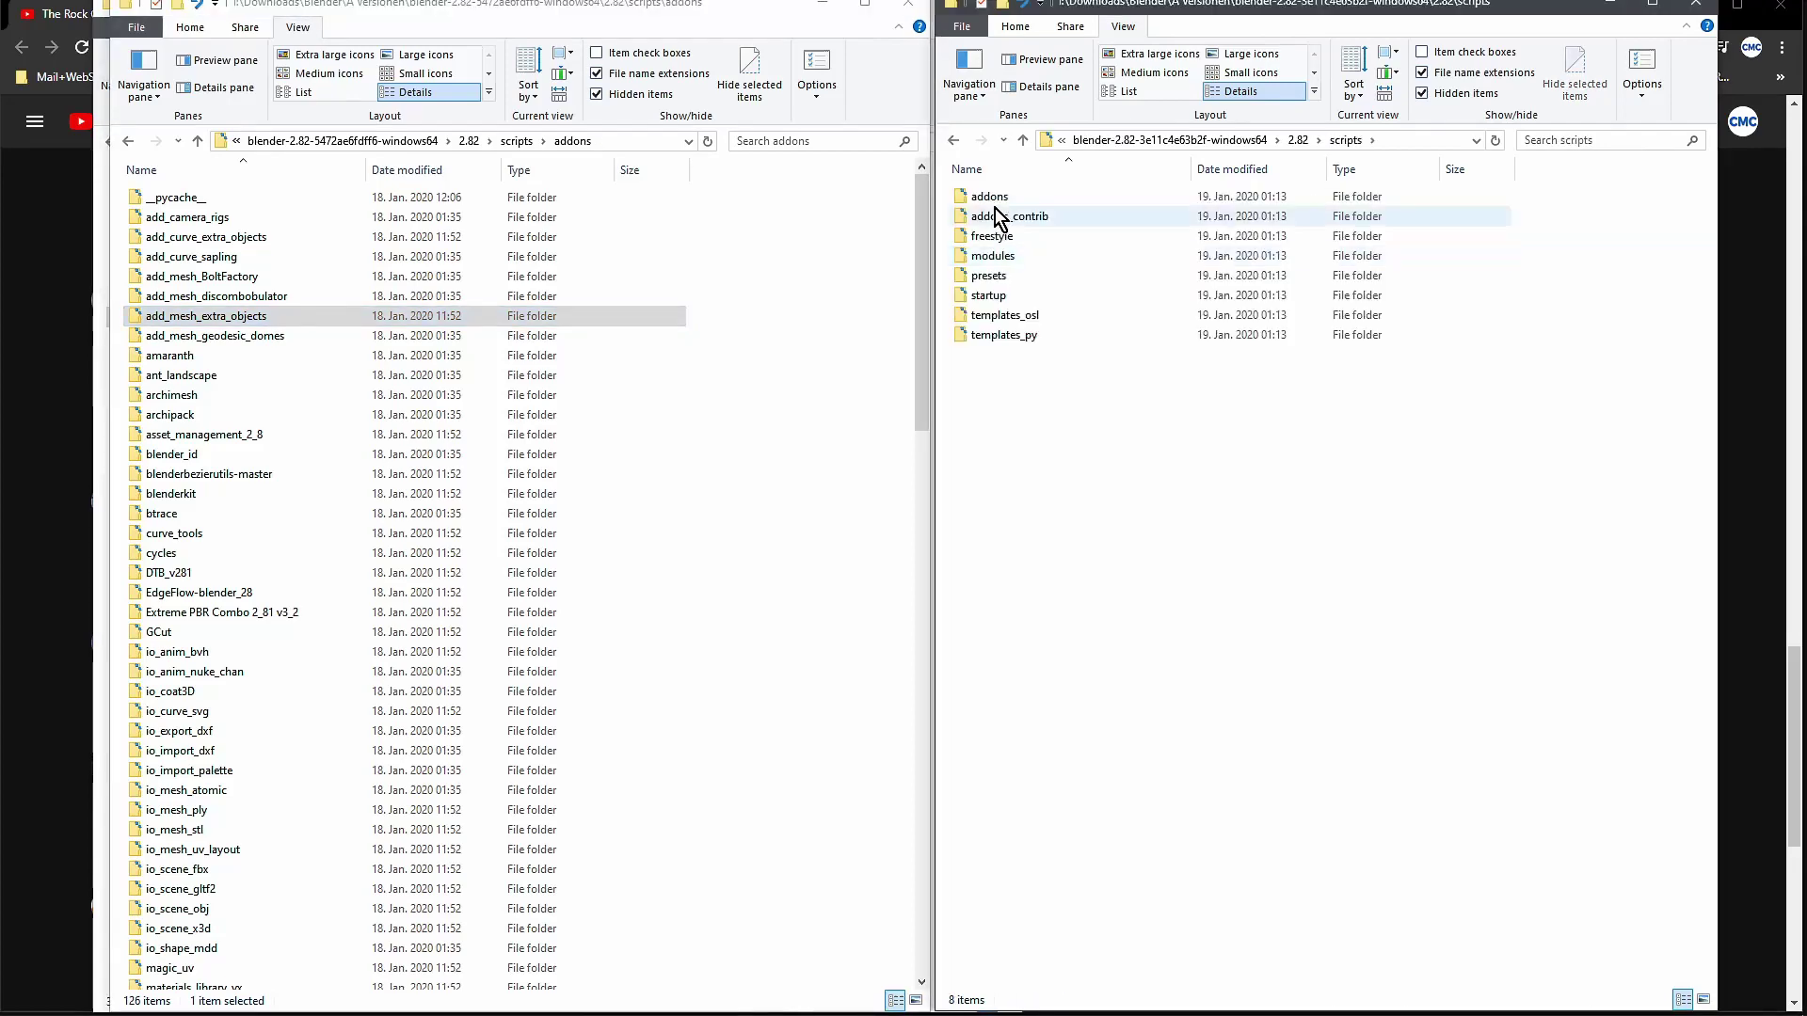
double_click(990, 200)
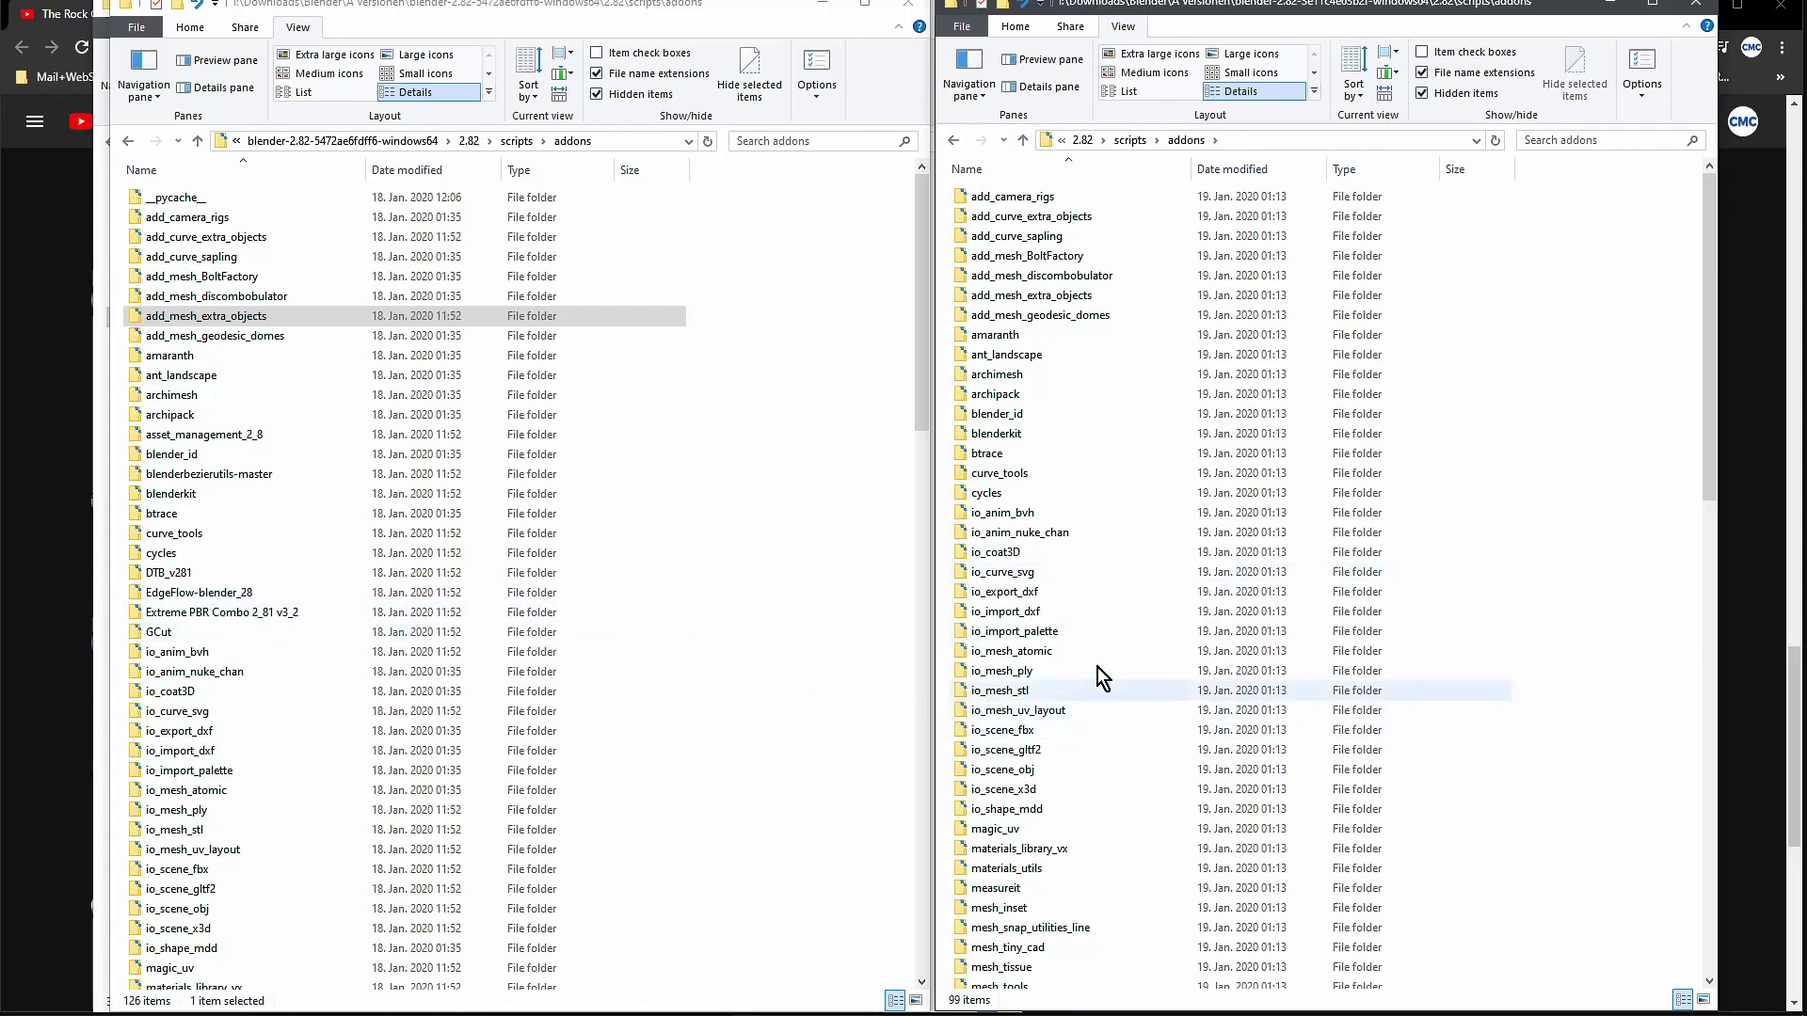
Return both windows to scripts, then reopen the older build's addons and select add_mesh_extra_objects
scroll(1215, 507, "down", 12)
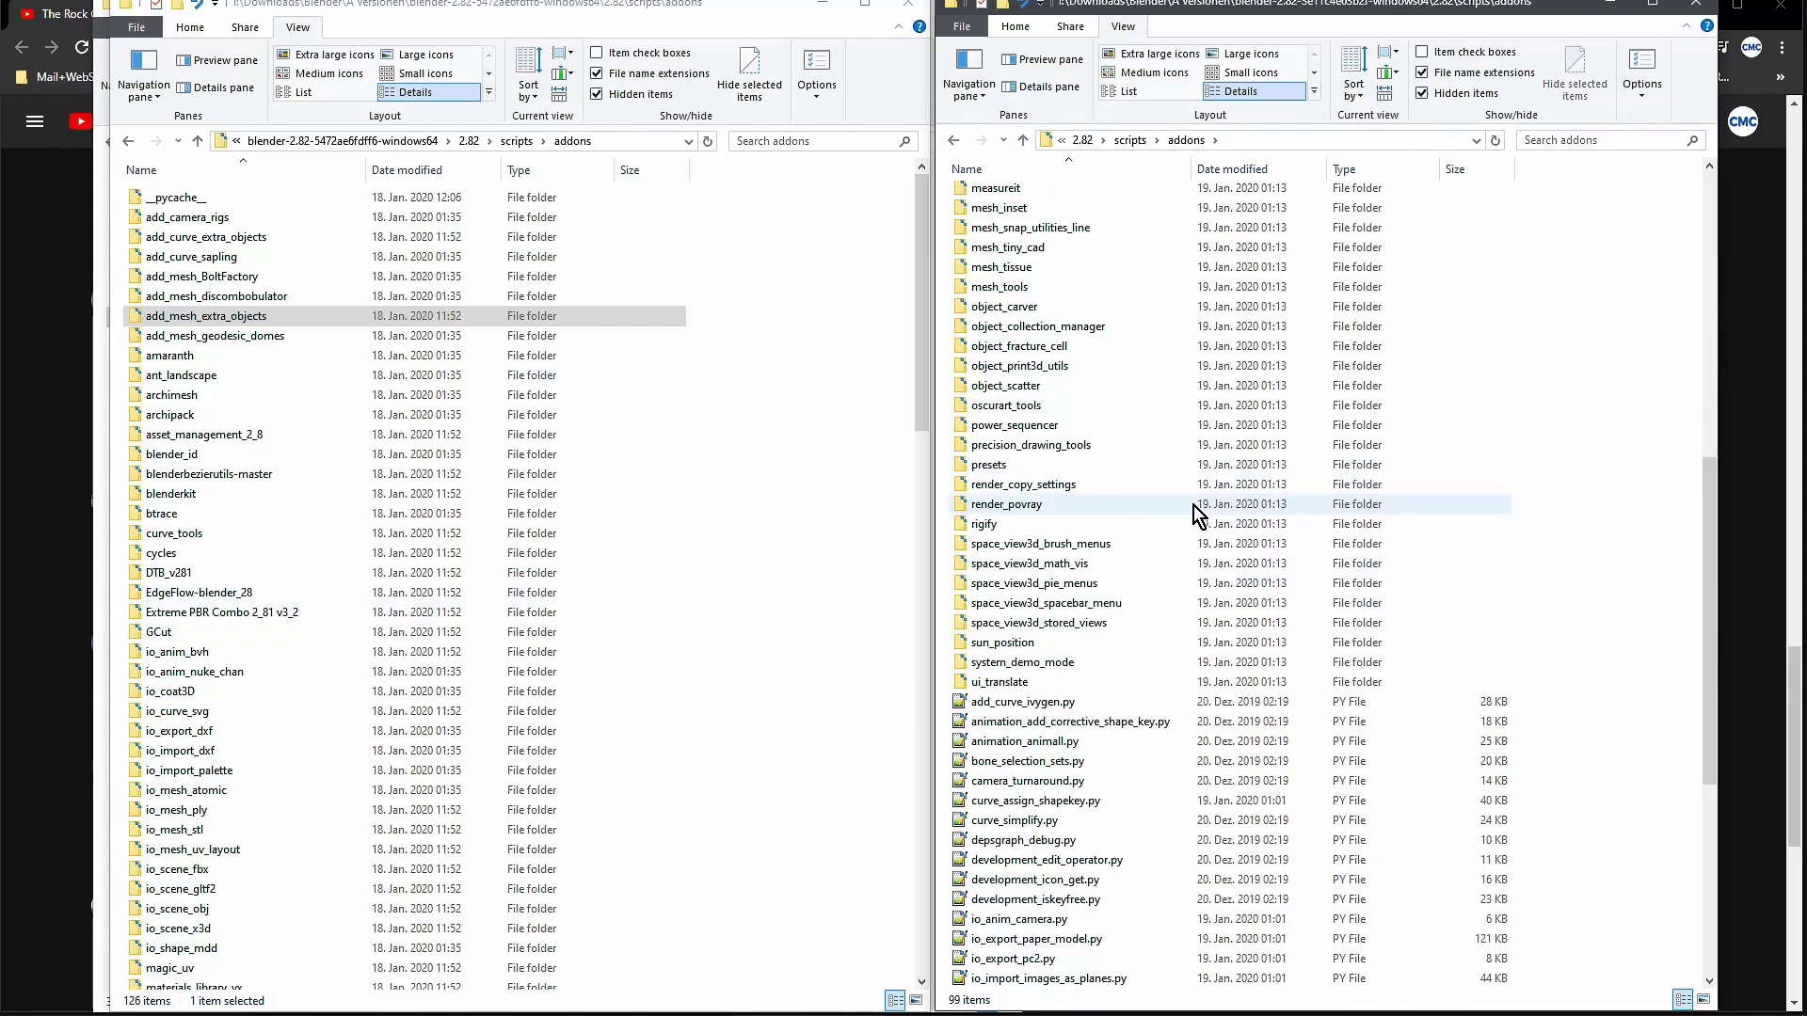
scroll(1193, 505, "up", 12)
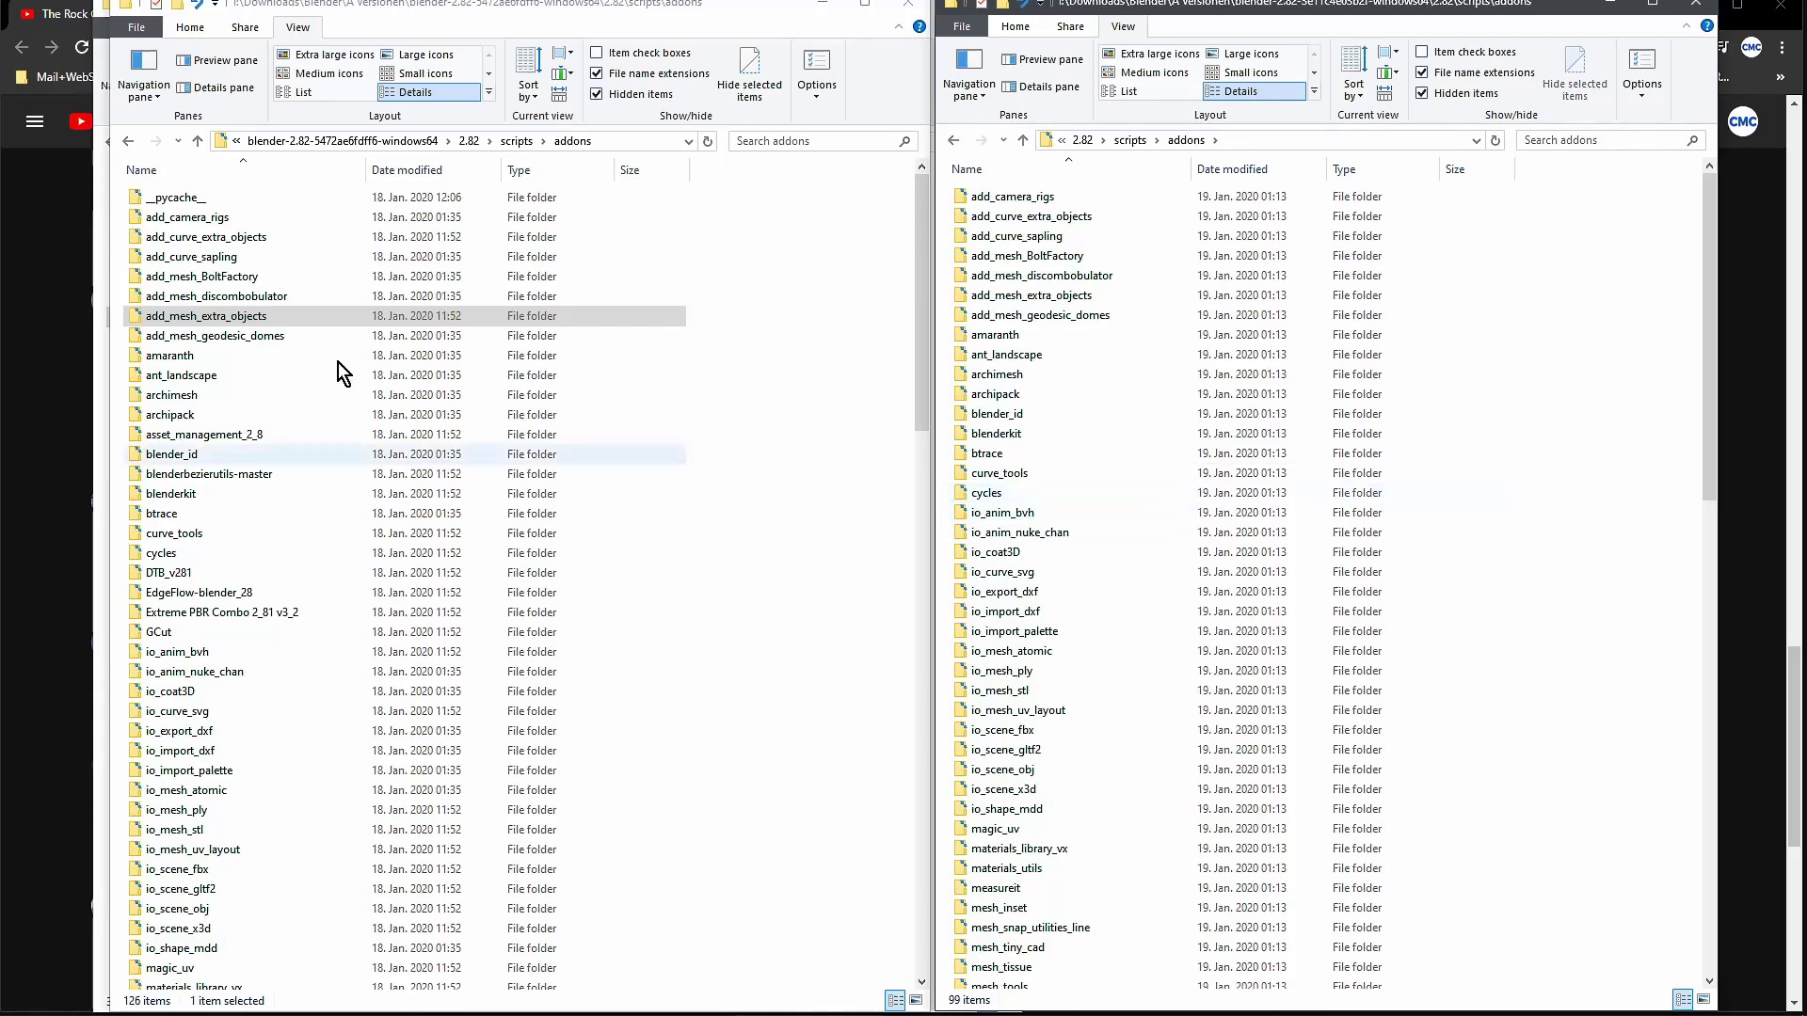
left_click(516, 143)
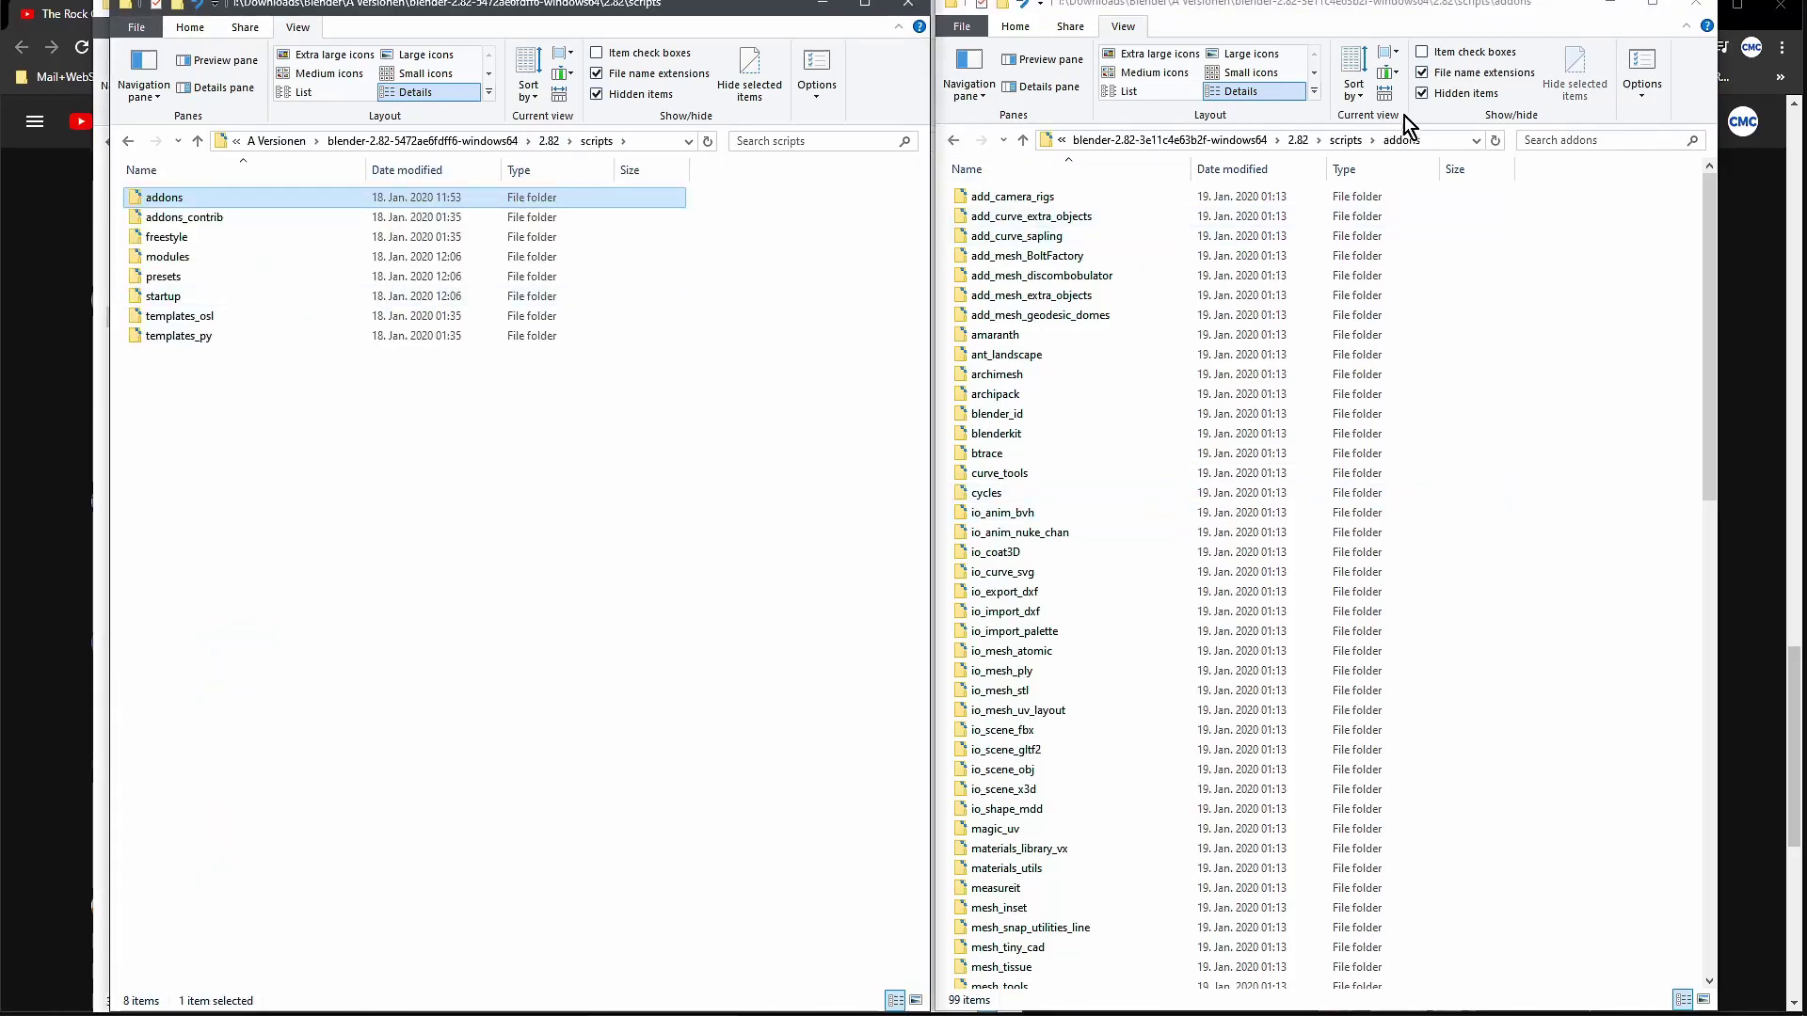
left_click(1346, 141)
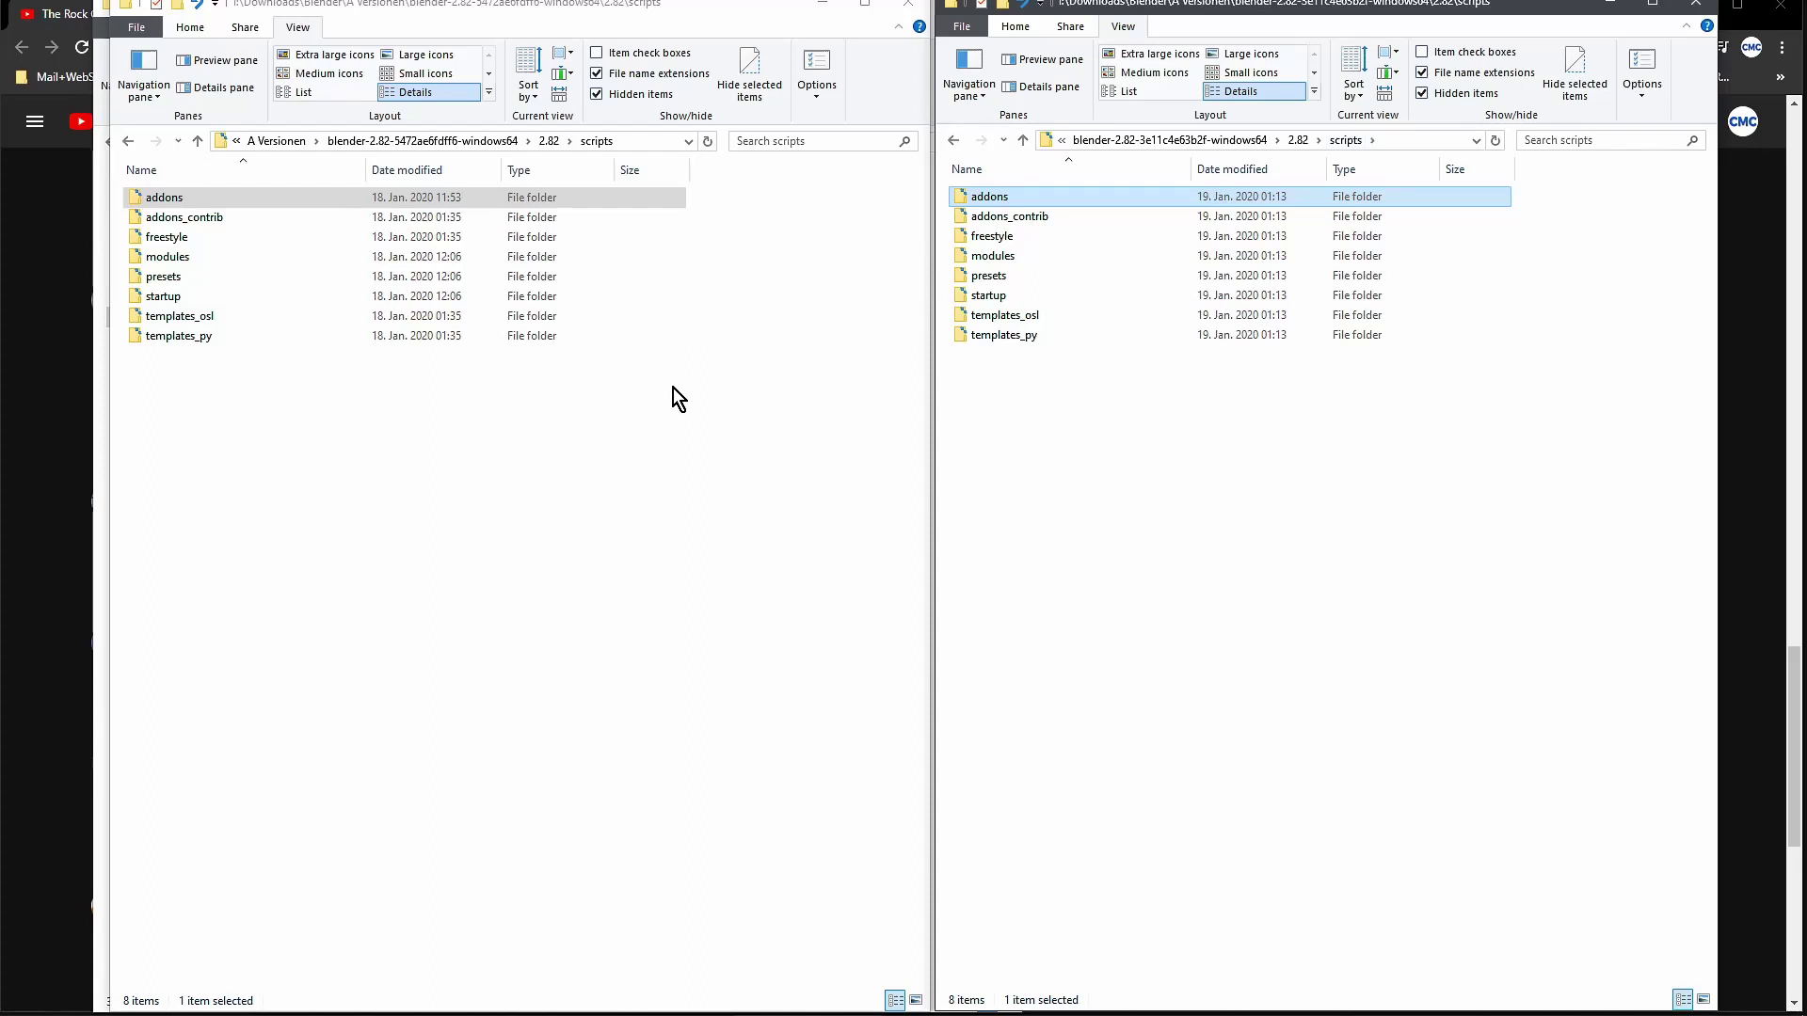
double_click(234, 201)
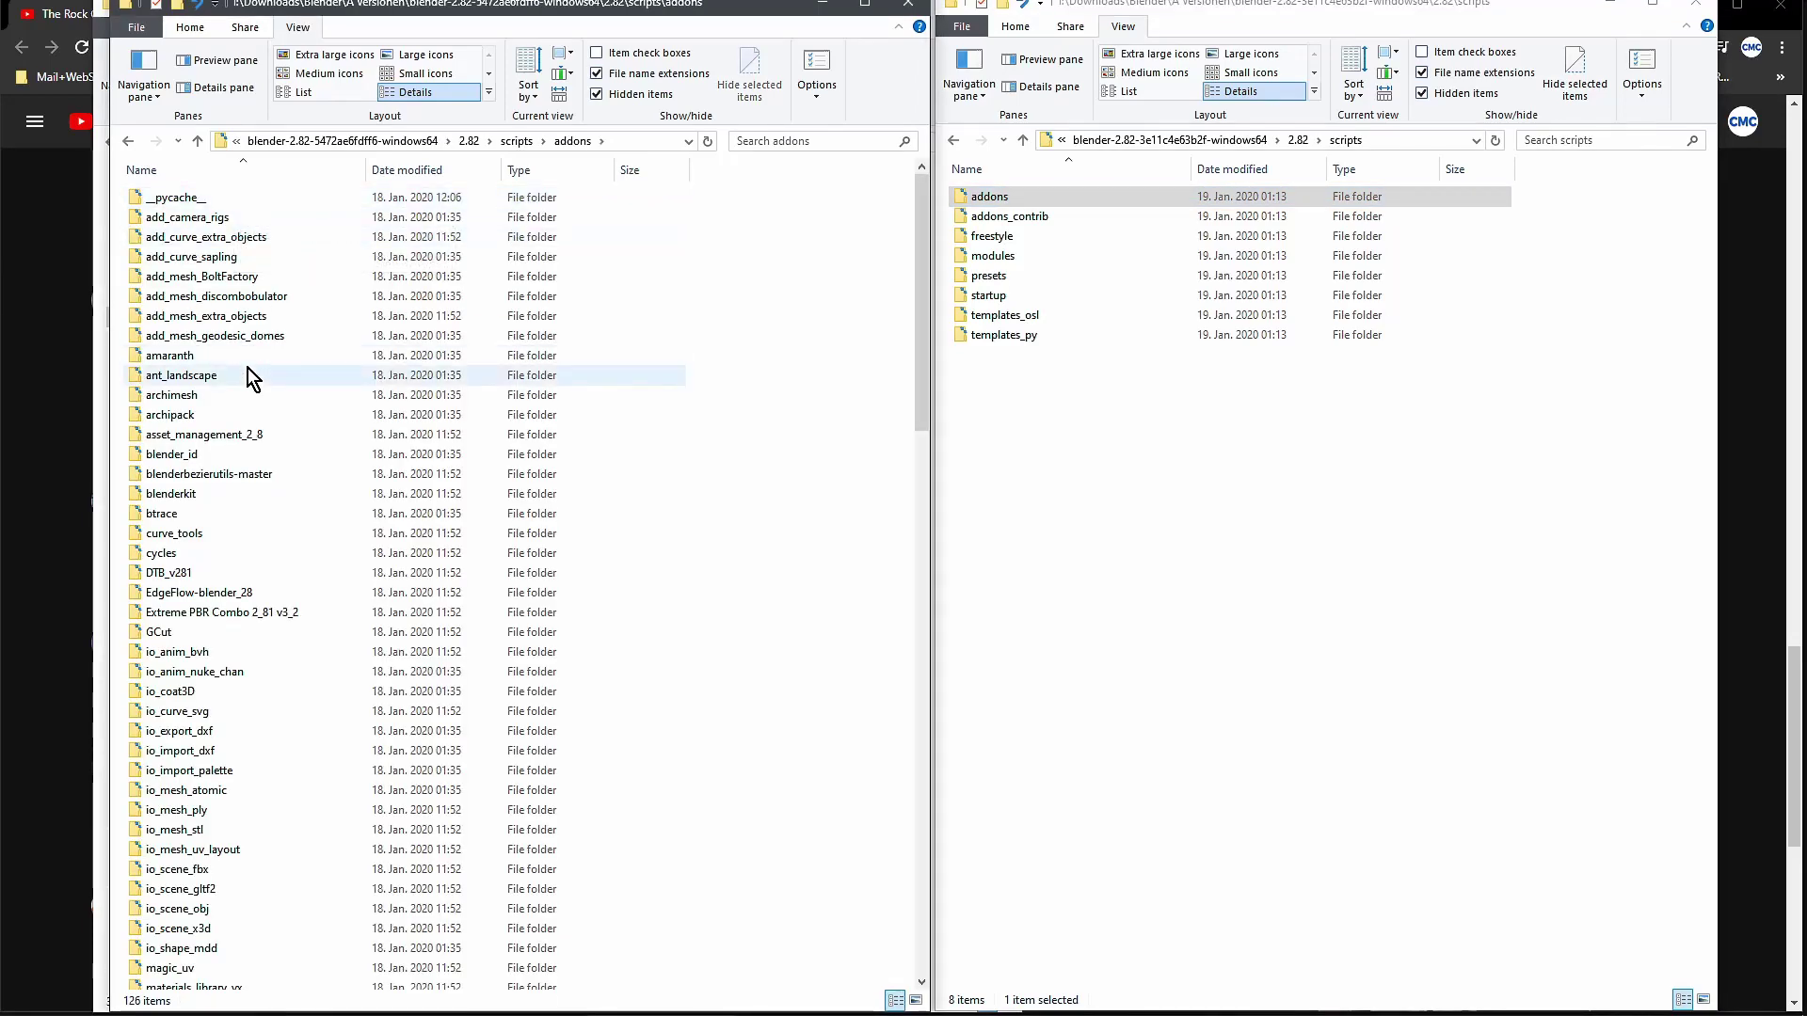
left_click(226, 317)
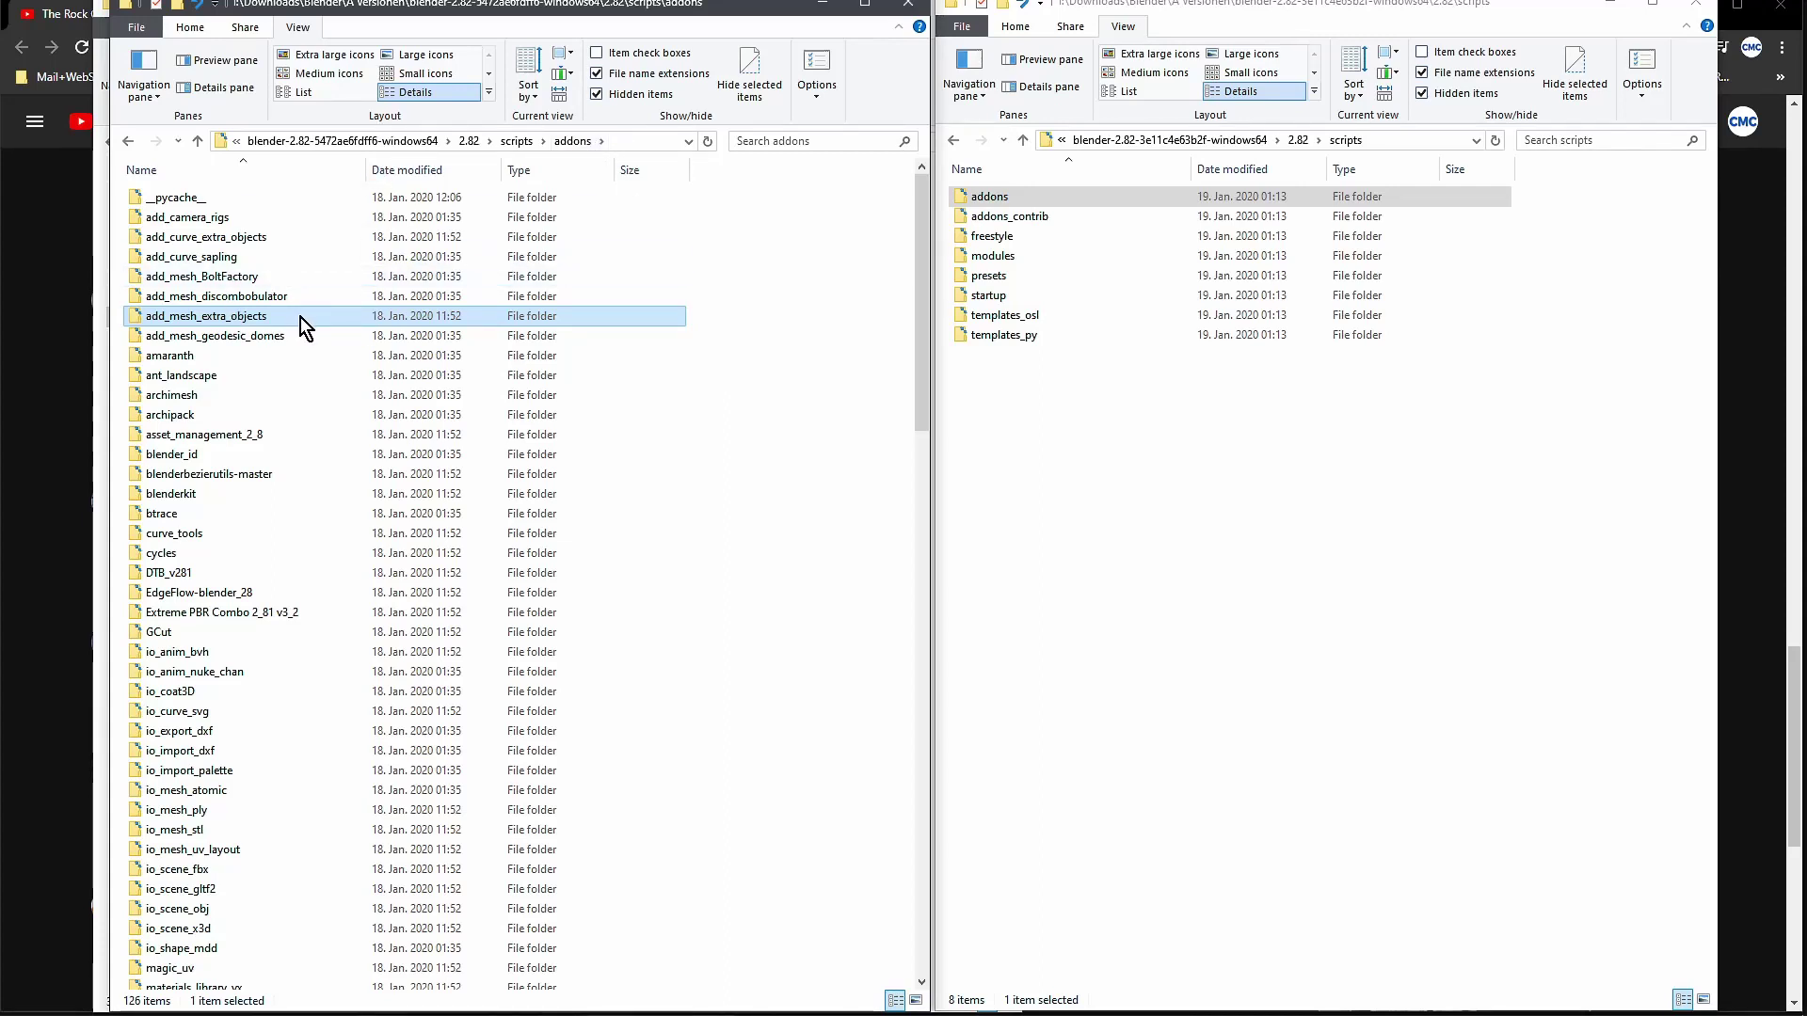
mouse_move(301, 318)
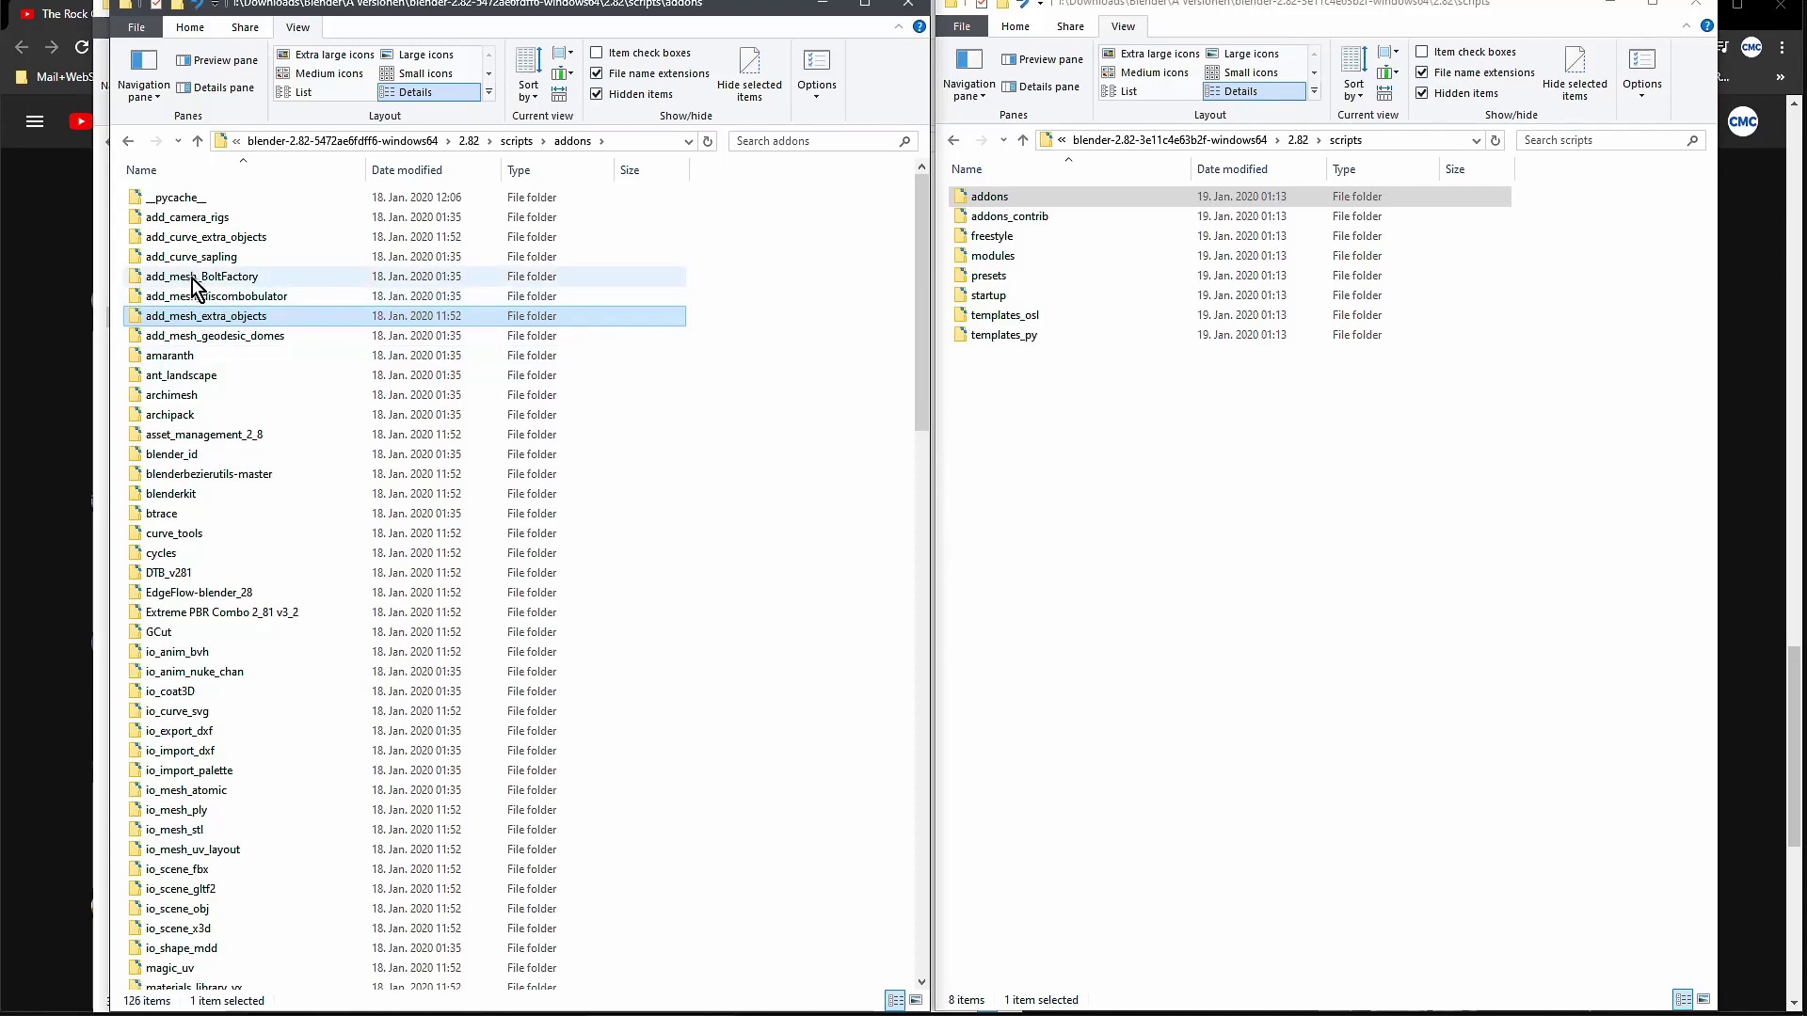
Inspect add_mesh_rocks and add_mesh_triangles.py in add_mesh_extra_objects, then return to scripts
double_click(207, 321)
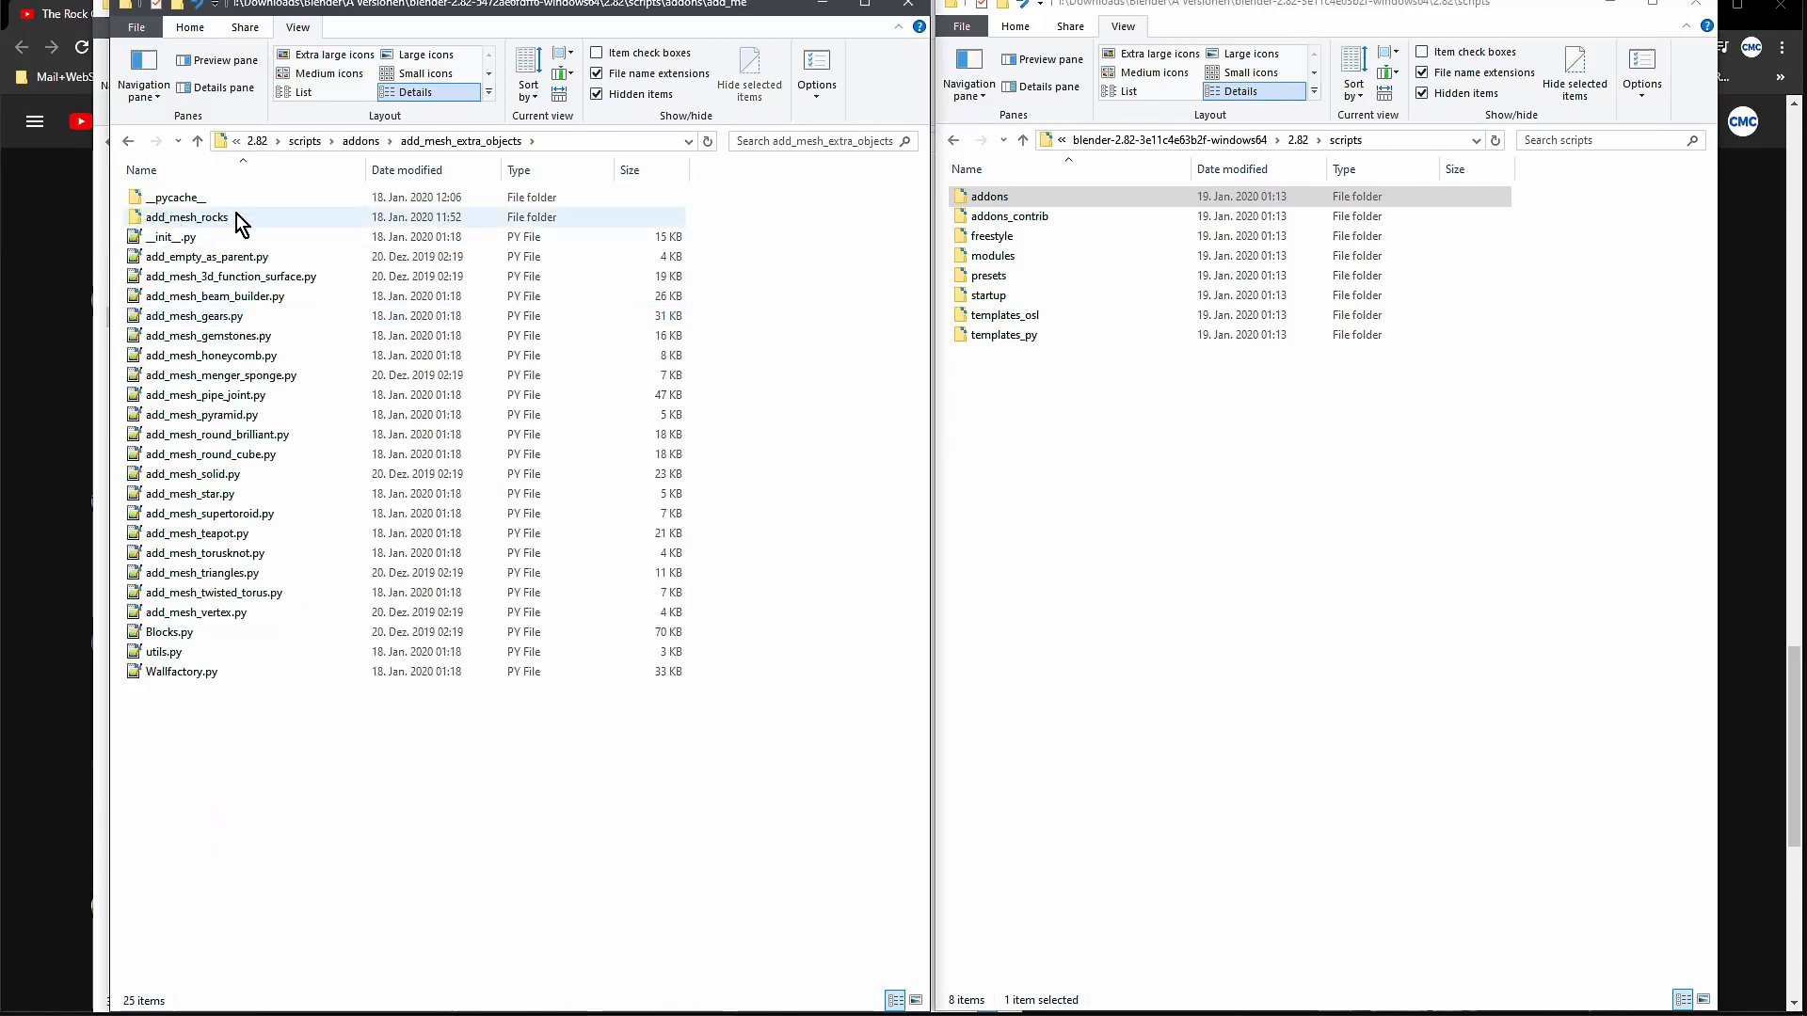
left_click(222, 218)
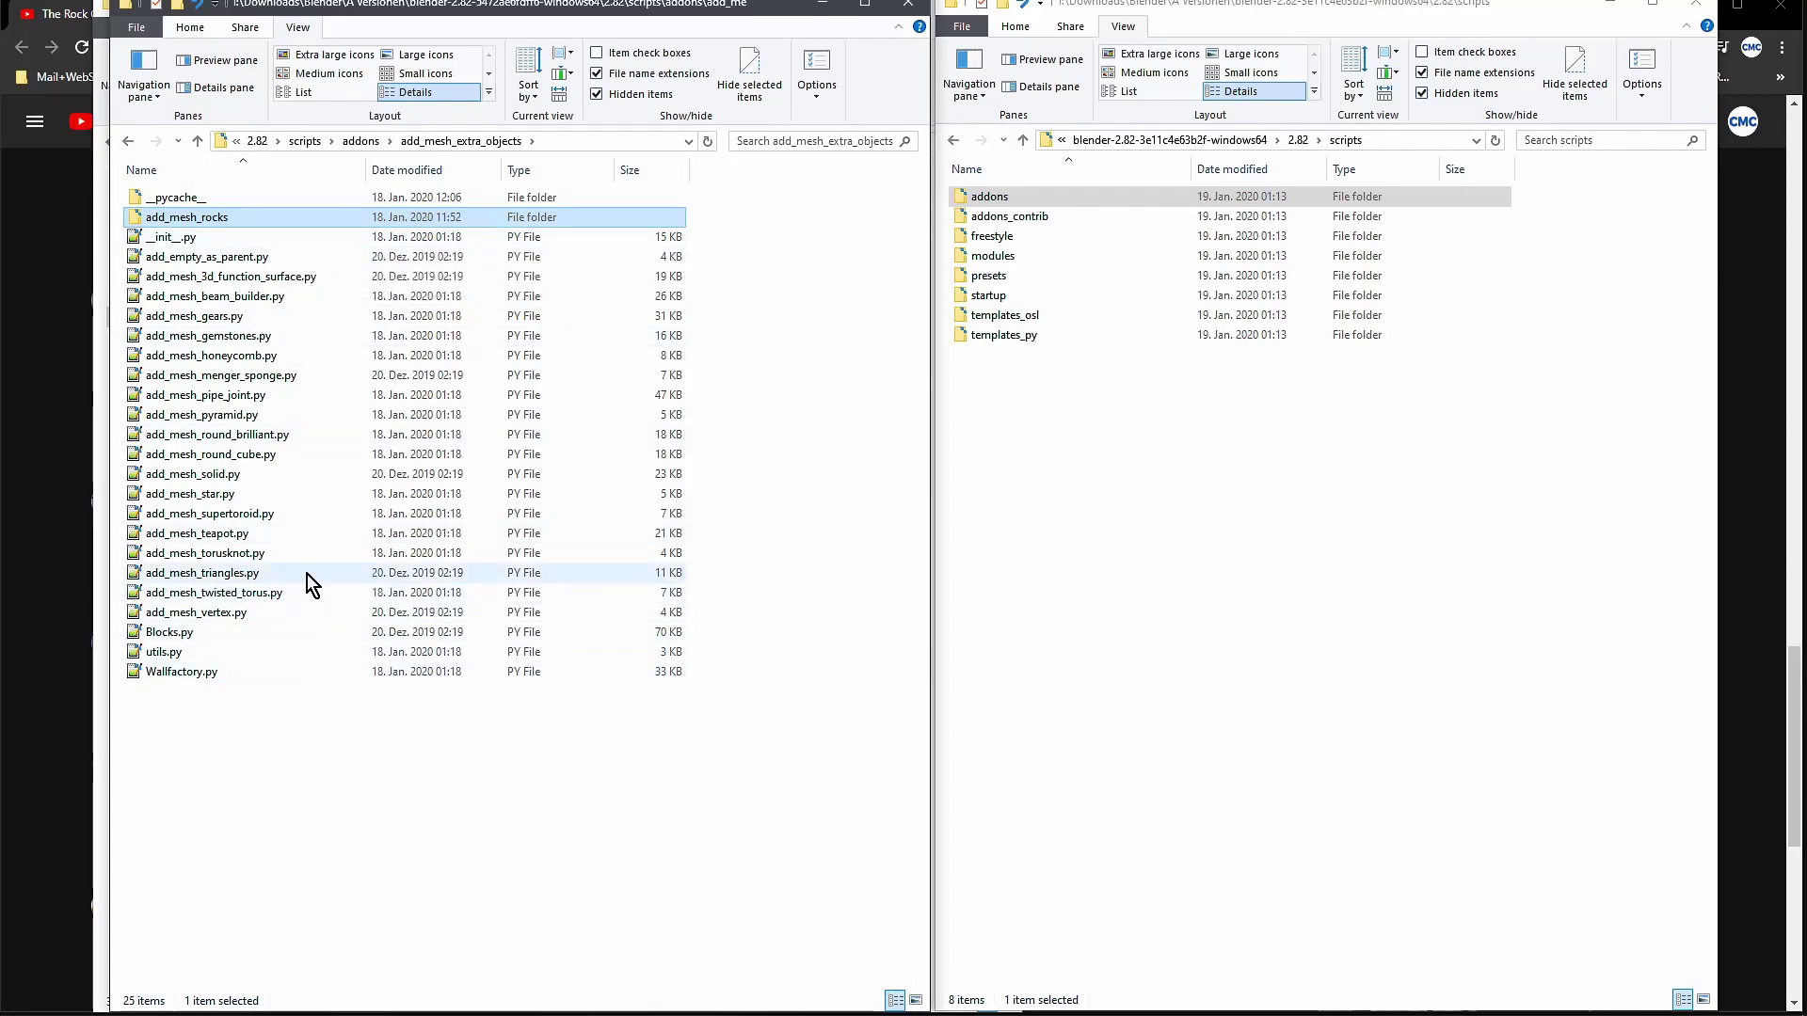
left_click(377, 575)
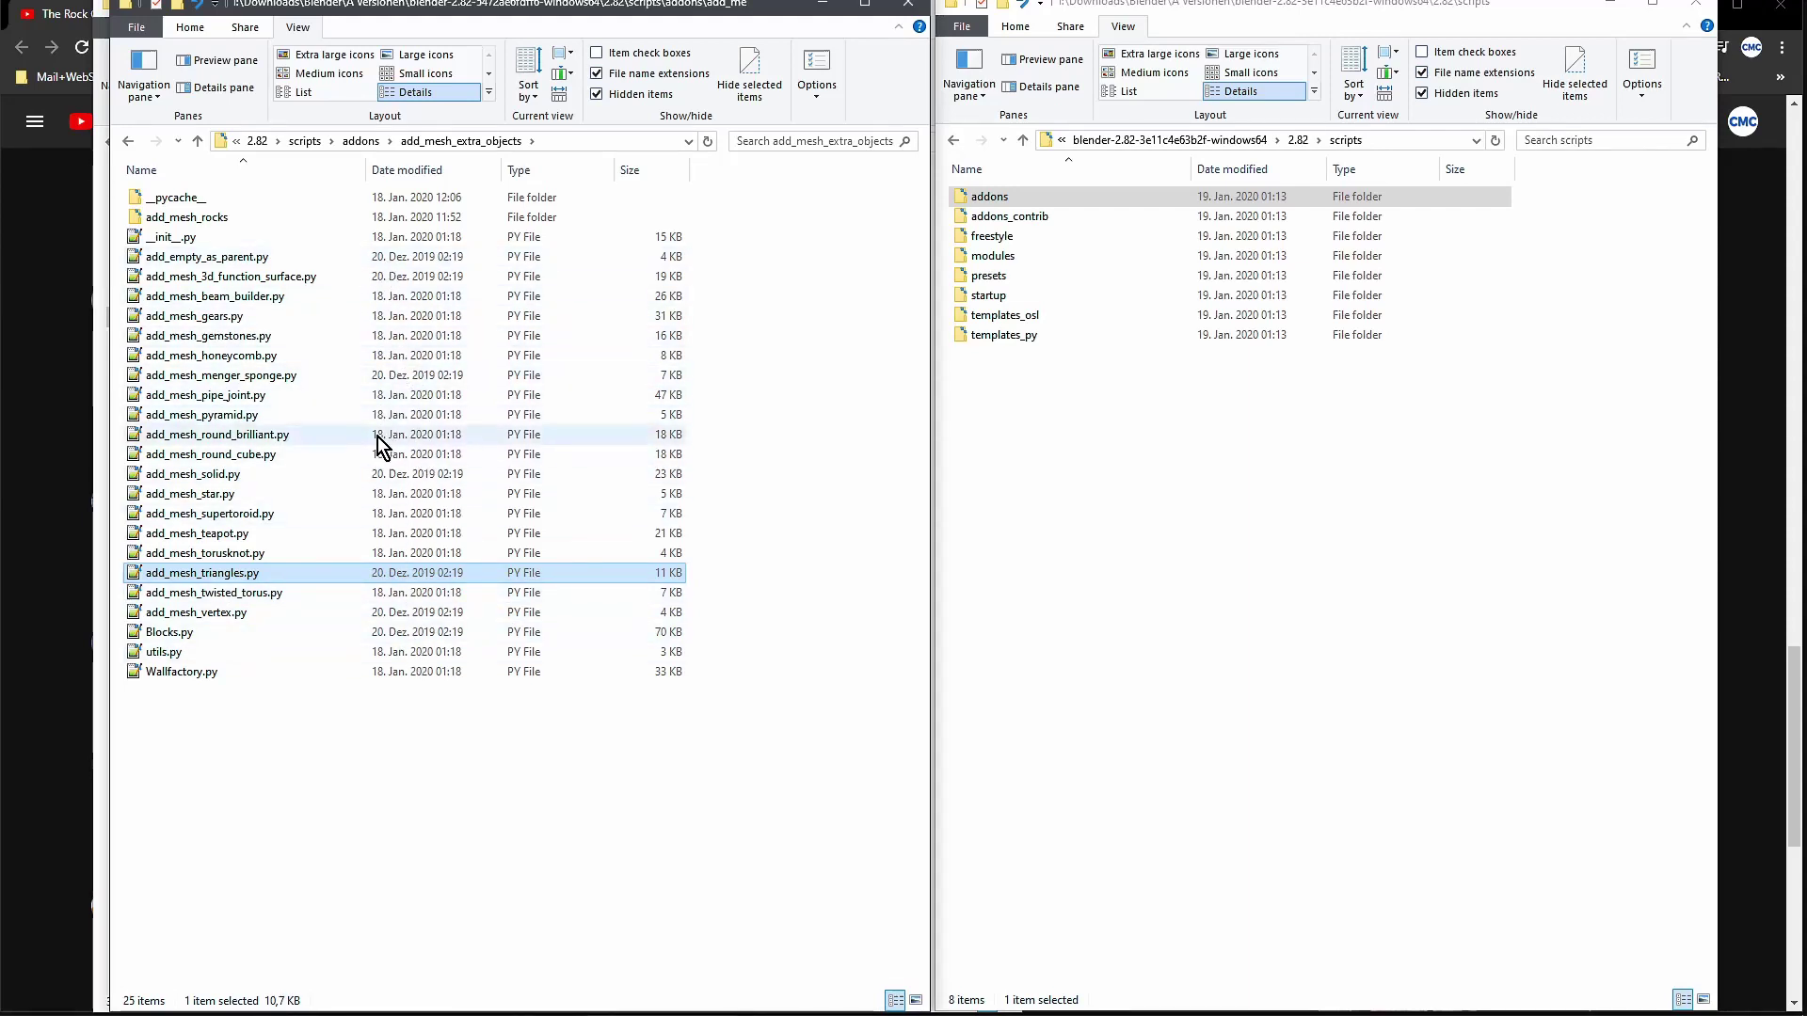
left_click(209, 219)
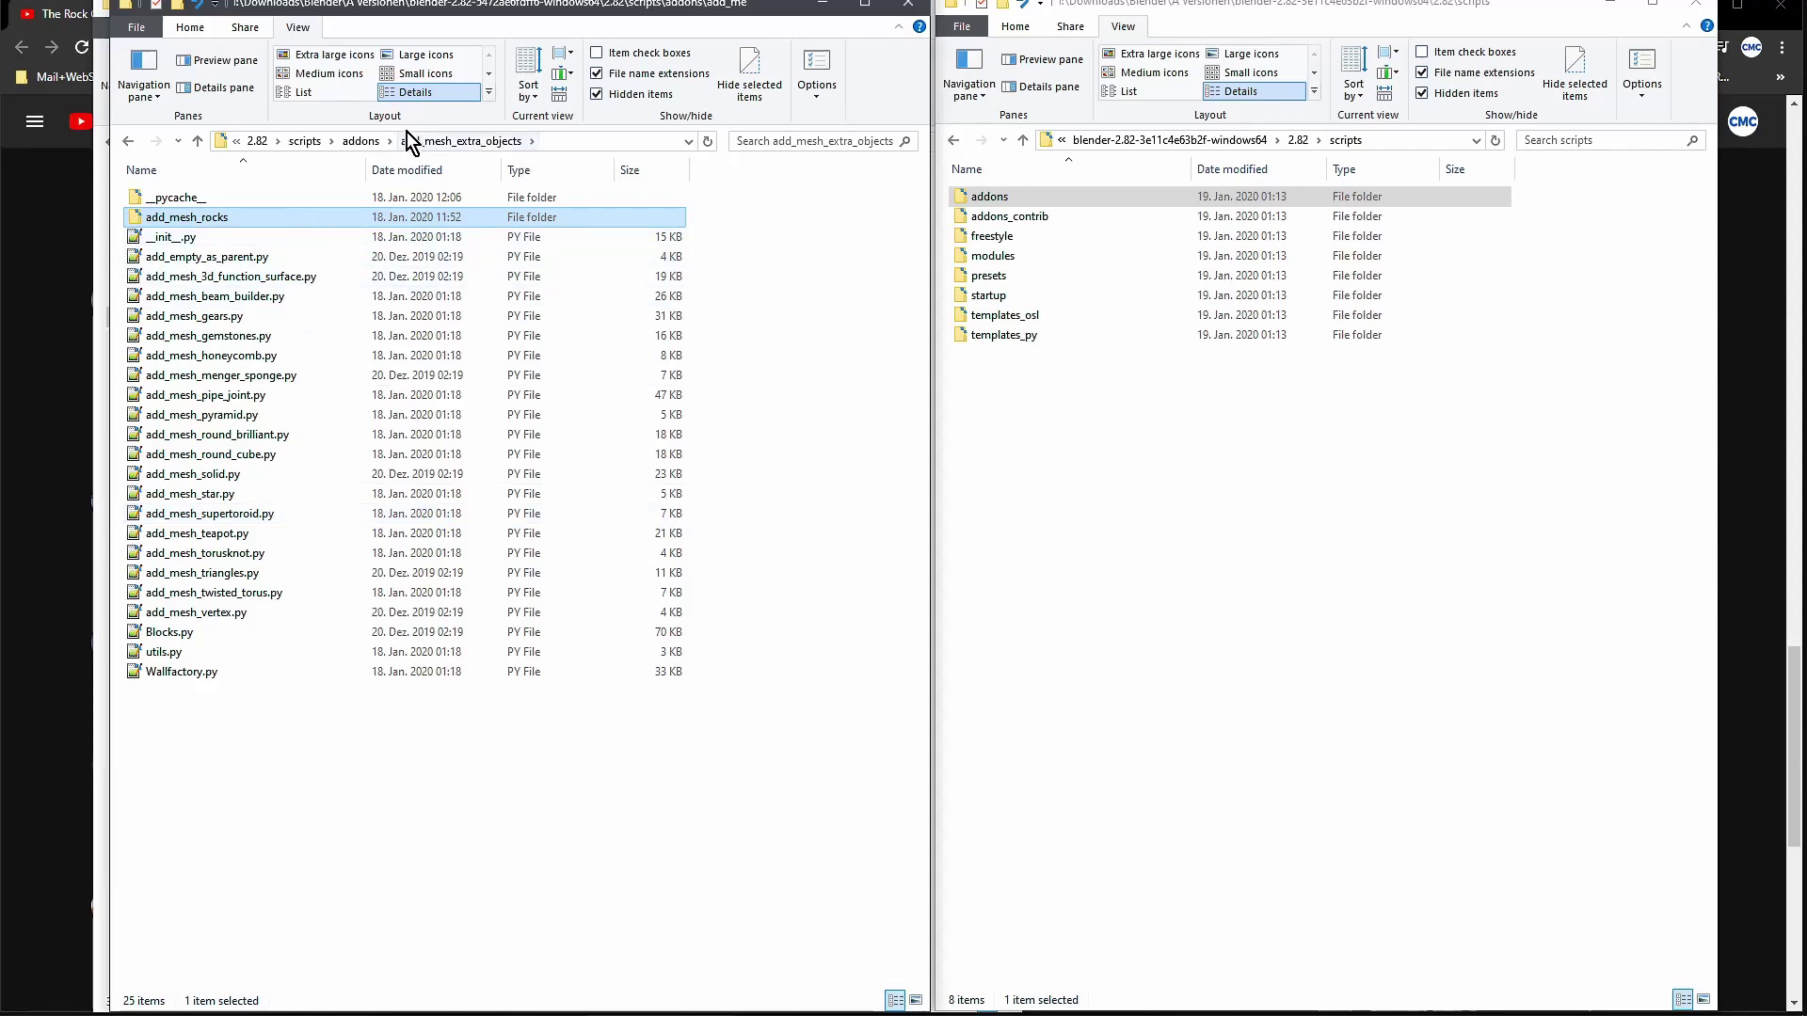
left_click(318, 147)
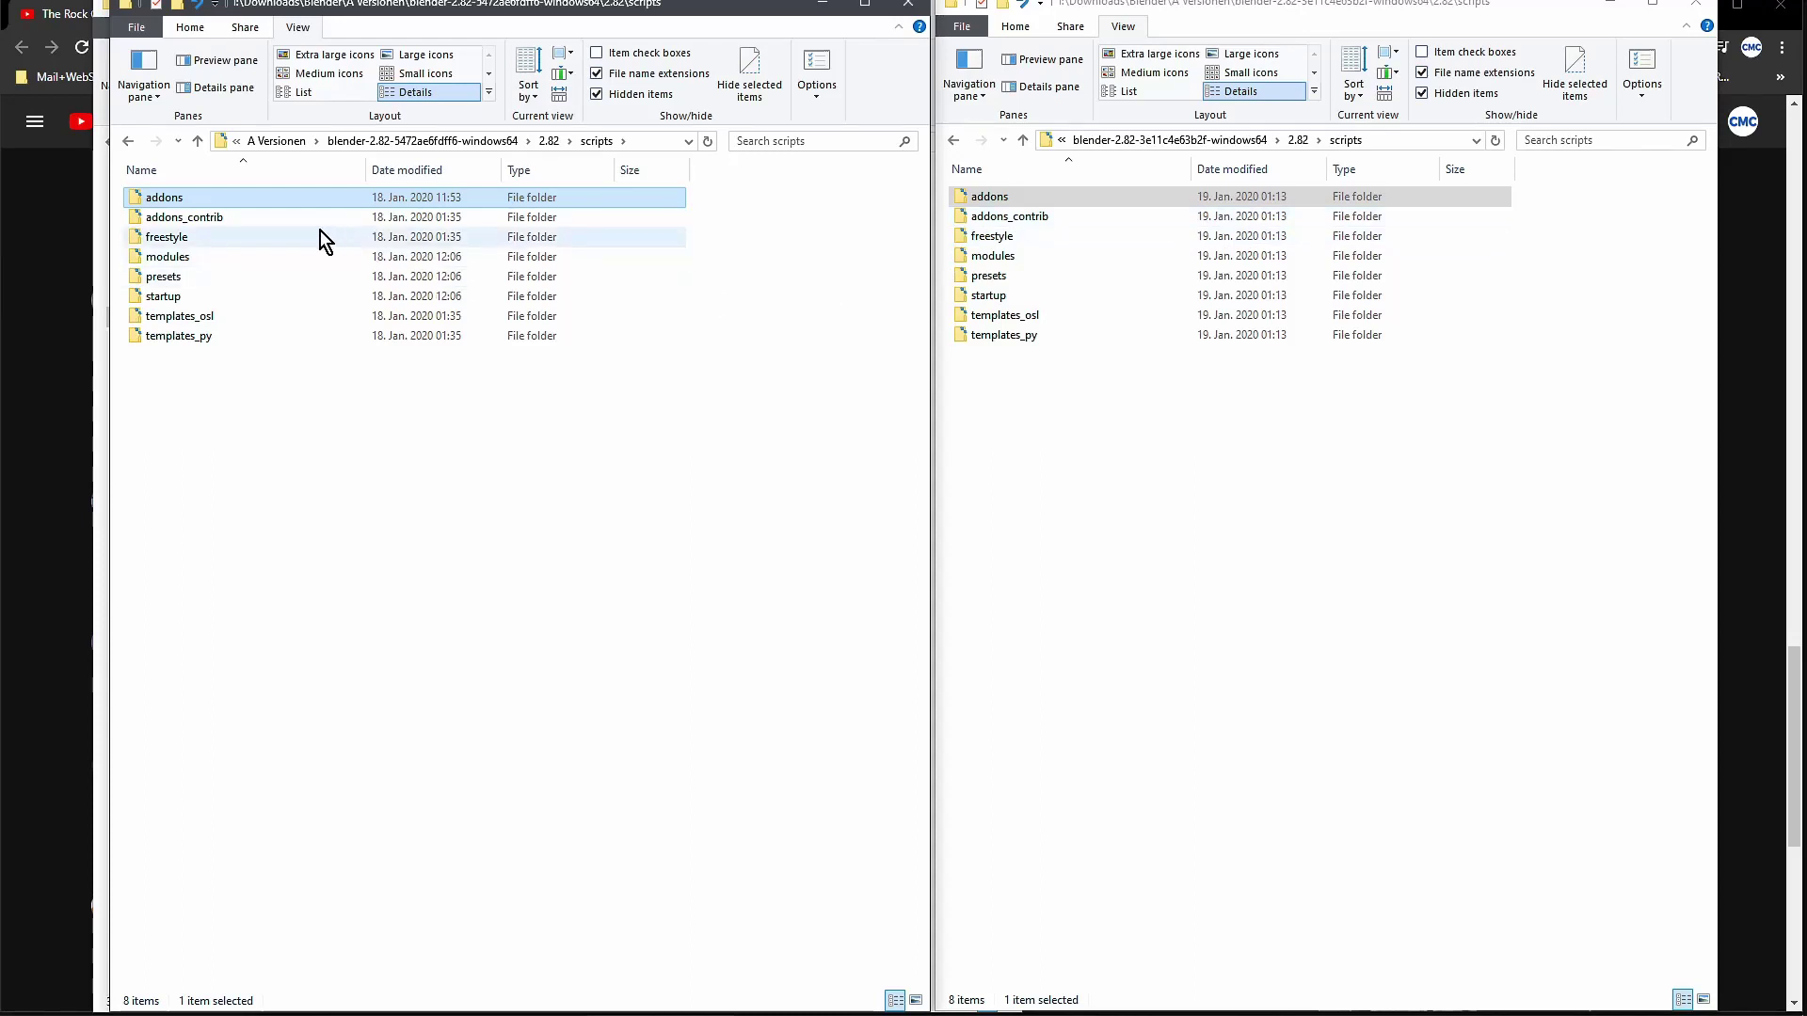
Paste the older addons folder into the newer build's scripts, merging all conflicting folders
right_click(279, 194)
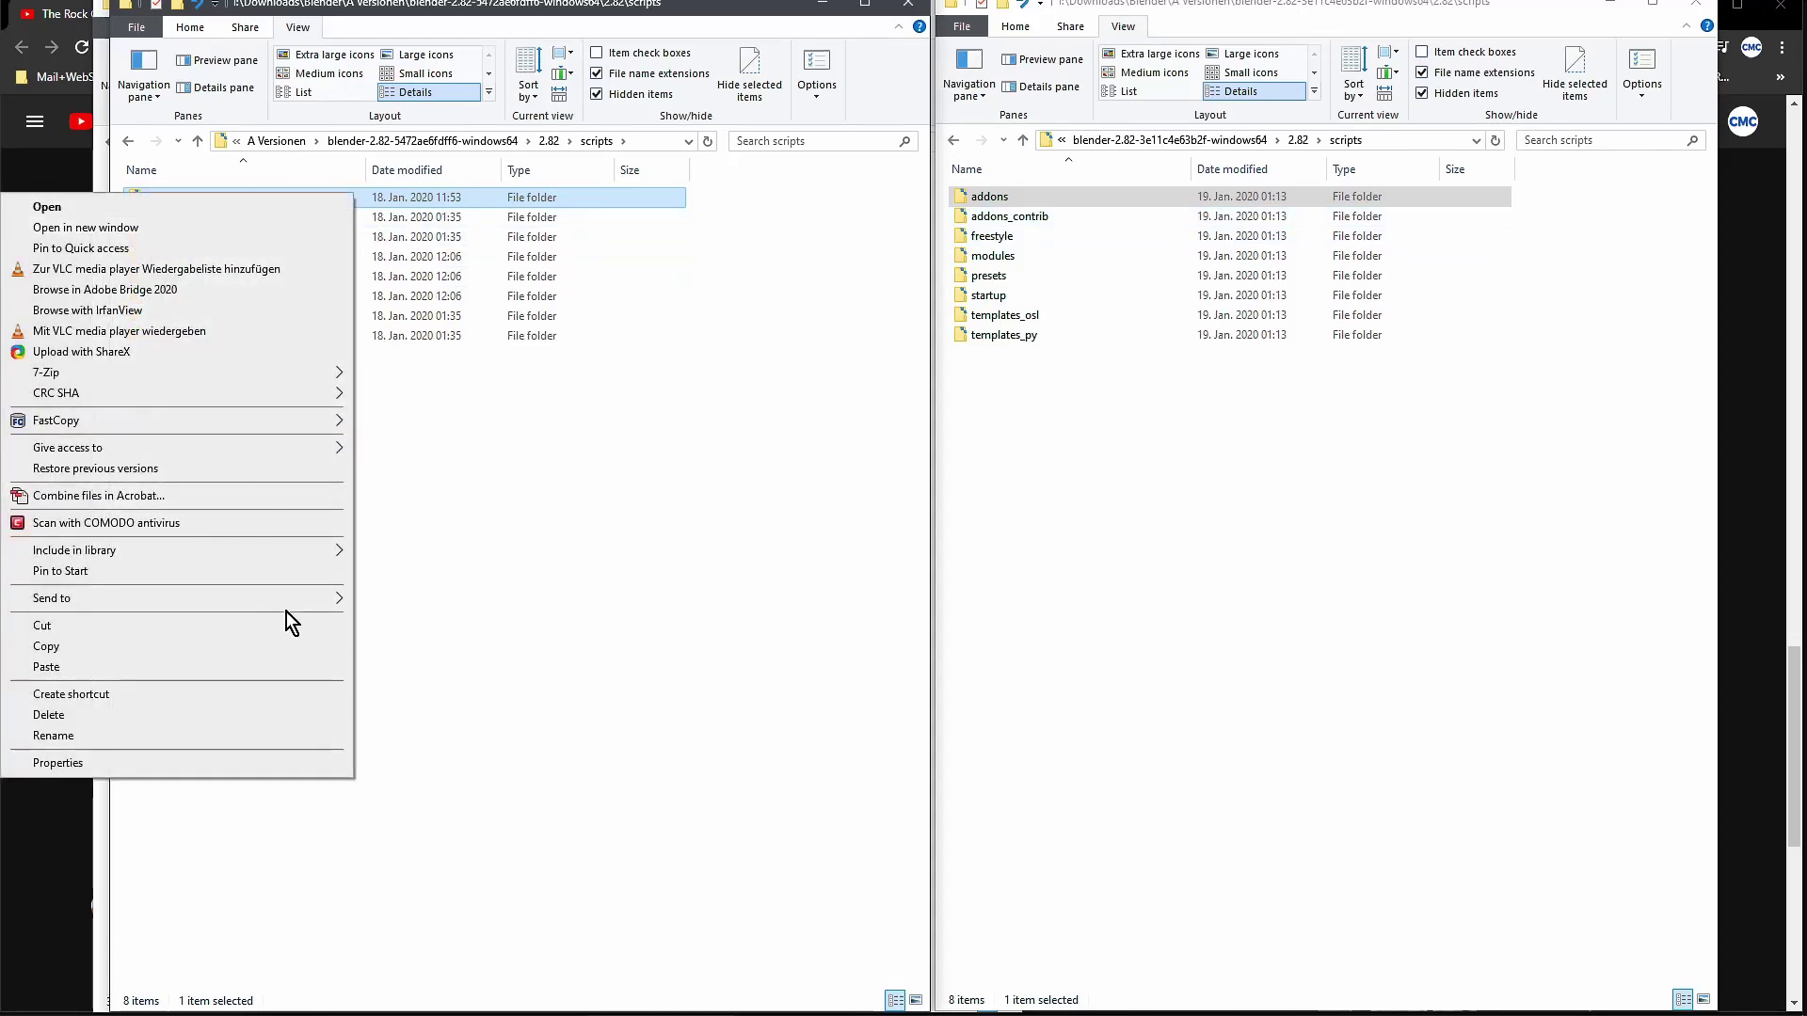
left_click(155, 667)
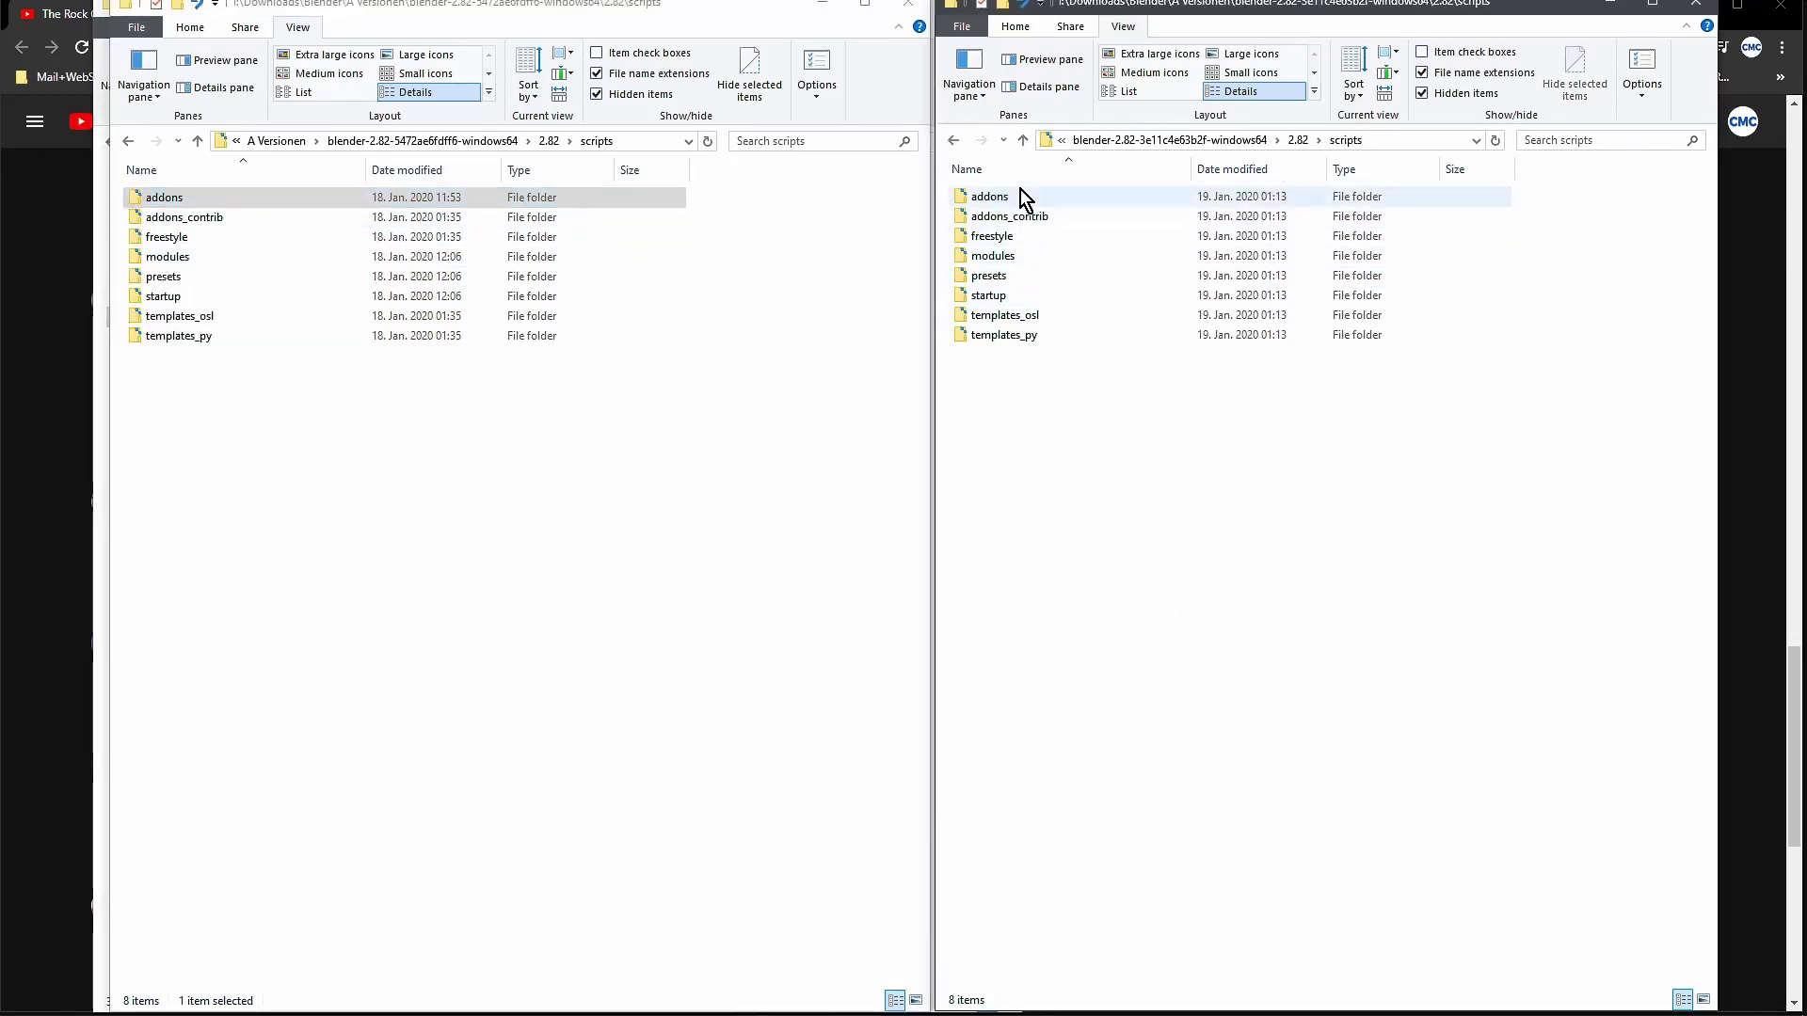
right_click(1133, 608)
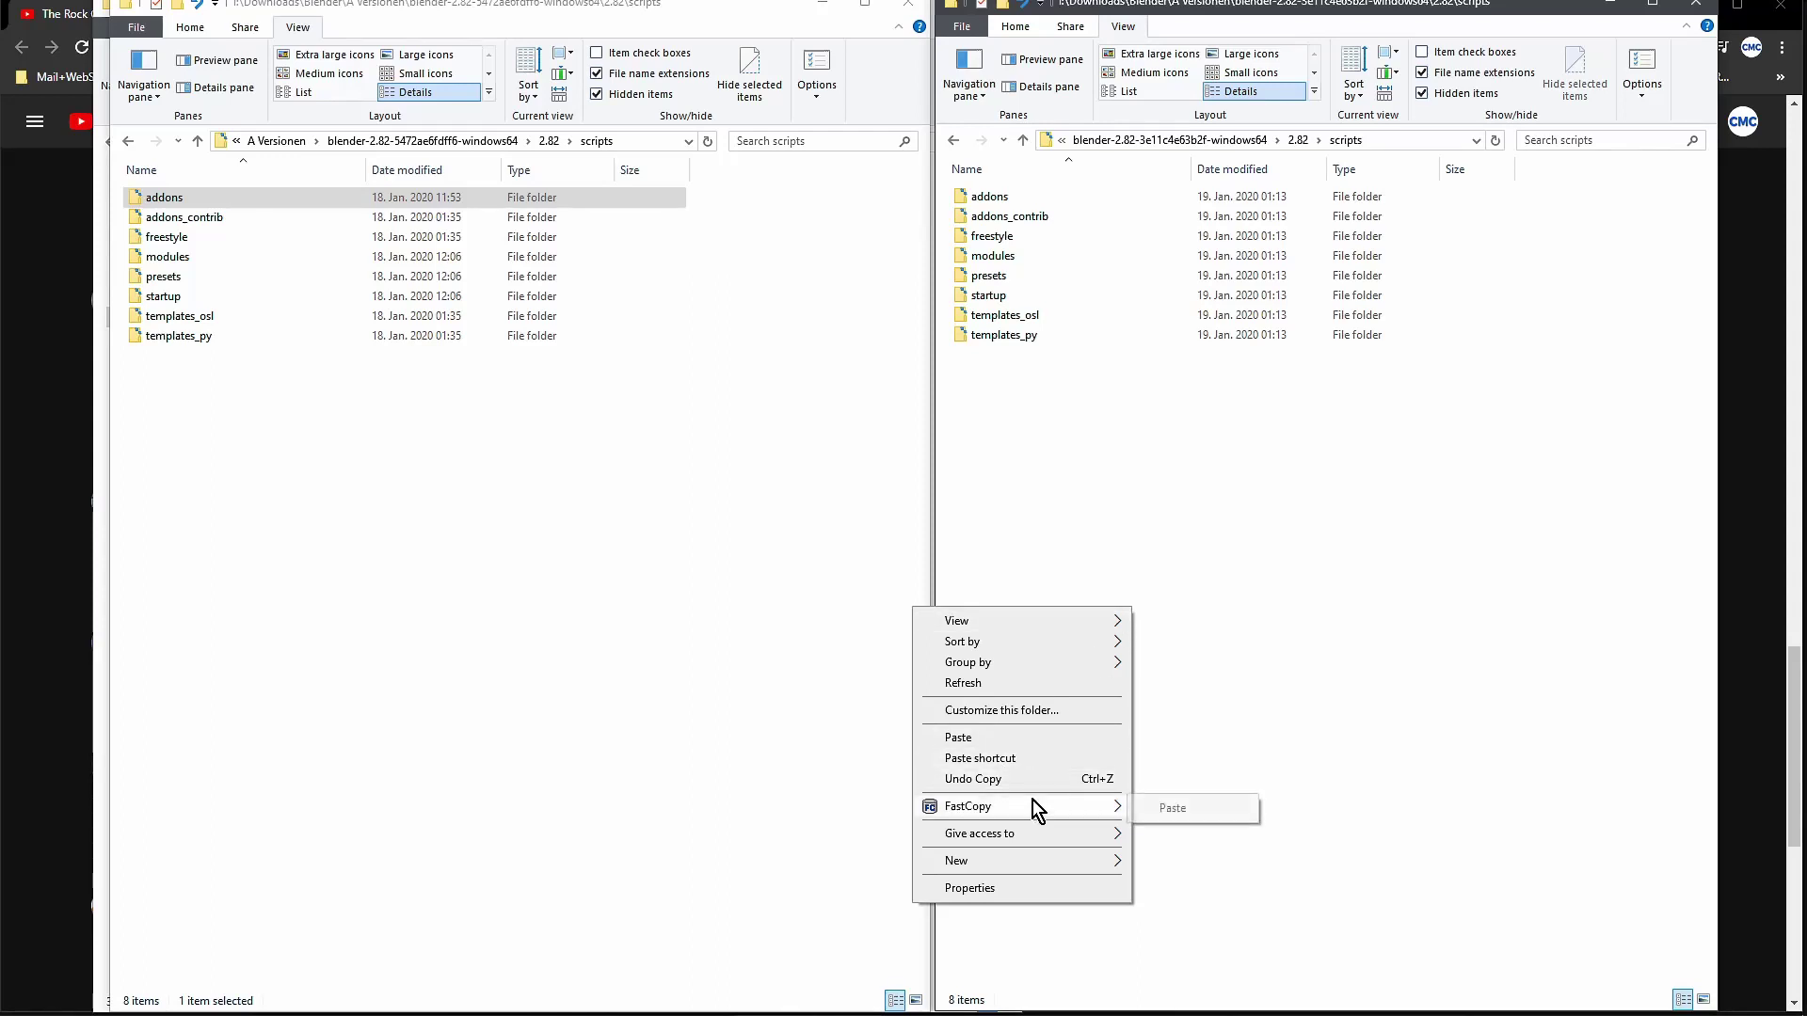
left_click(1009, 735)
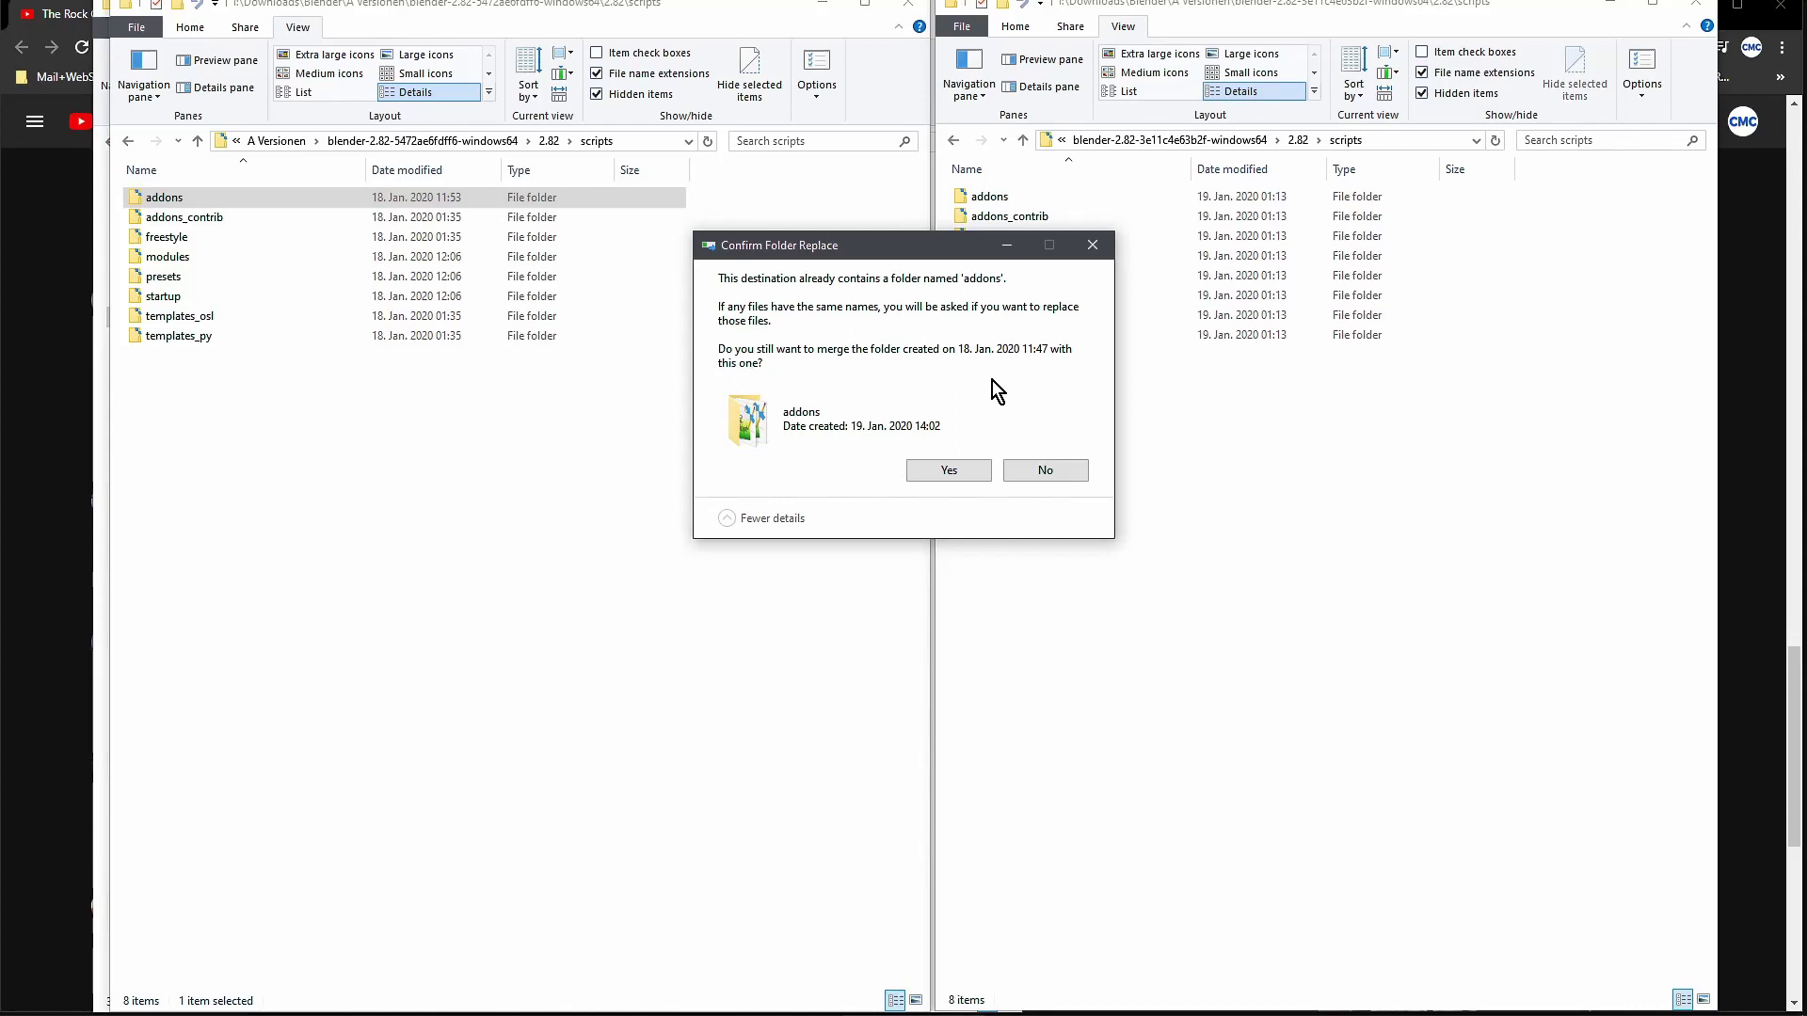
left_click(949, 470)
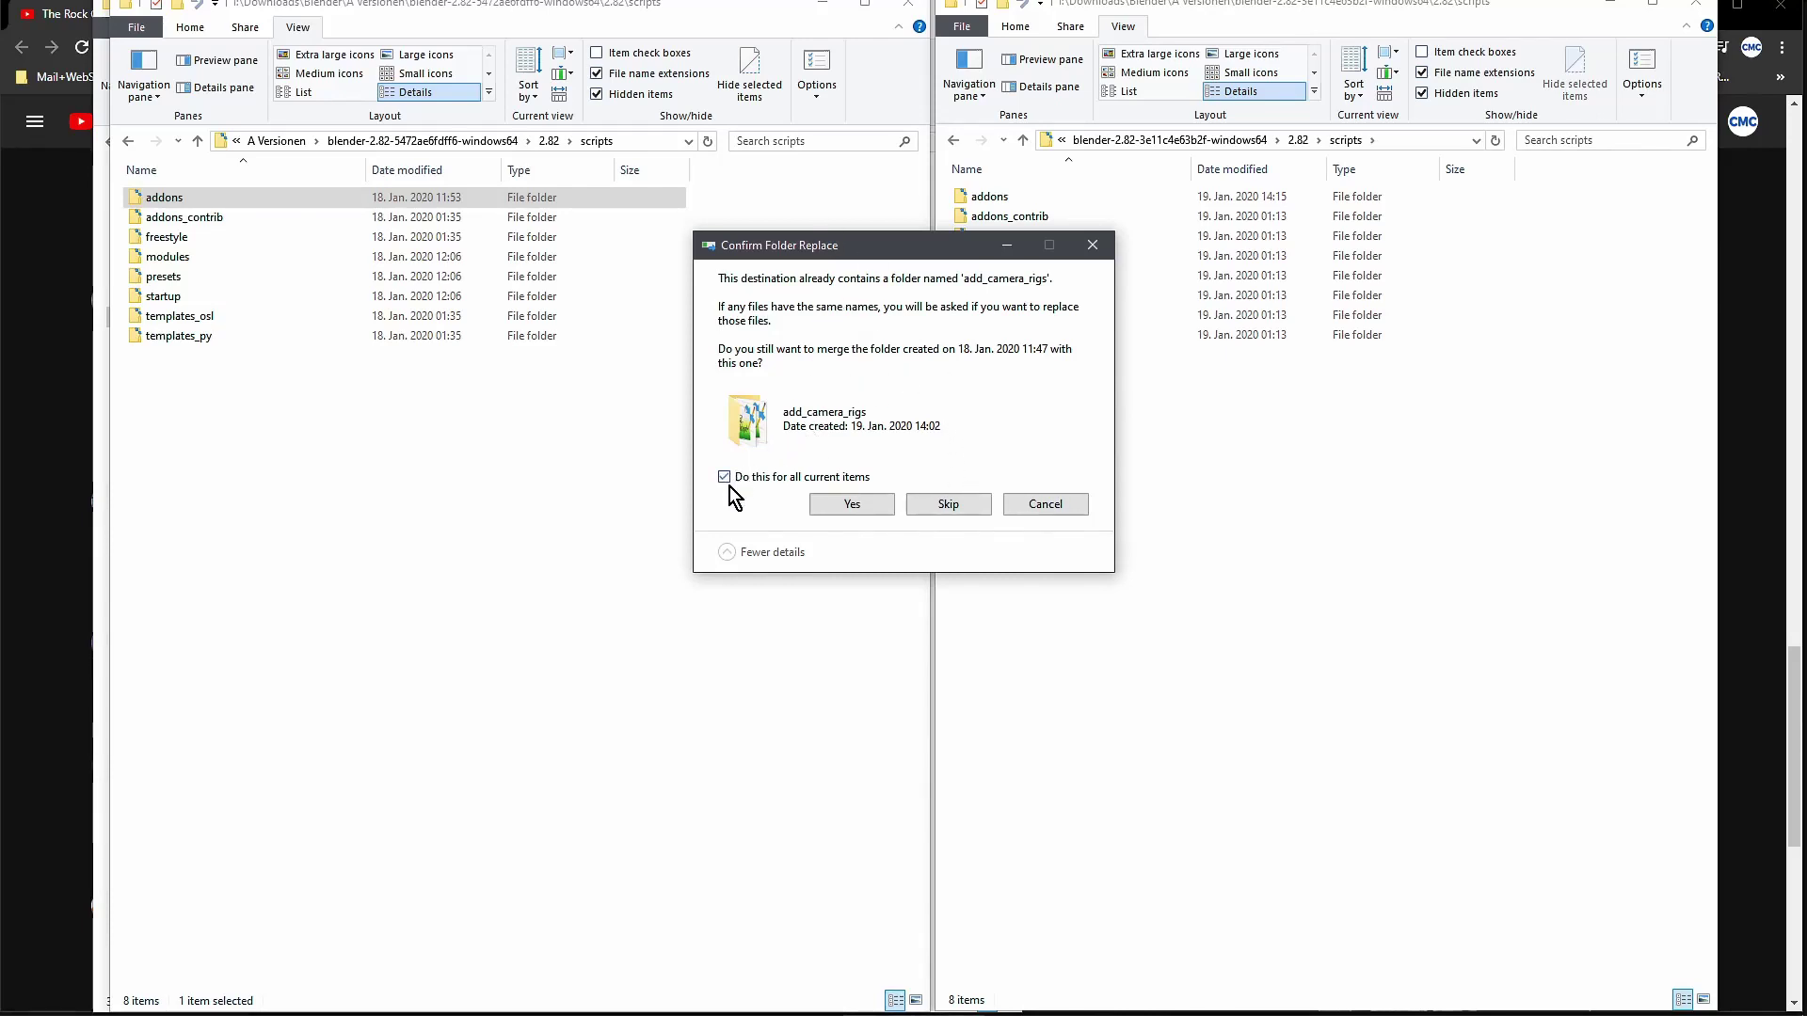
left_click(852, 508)
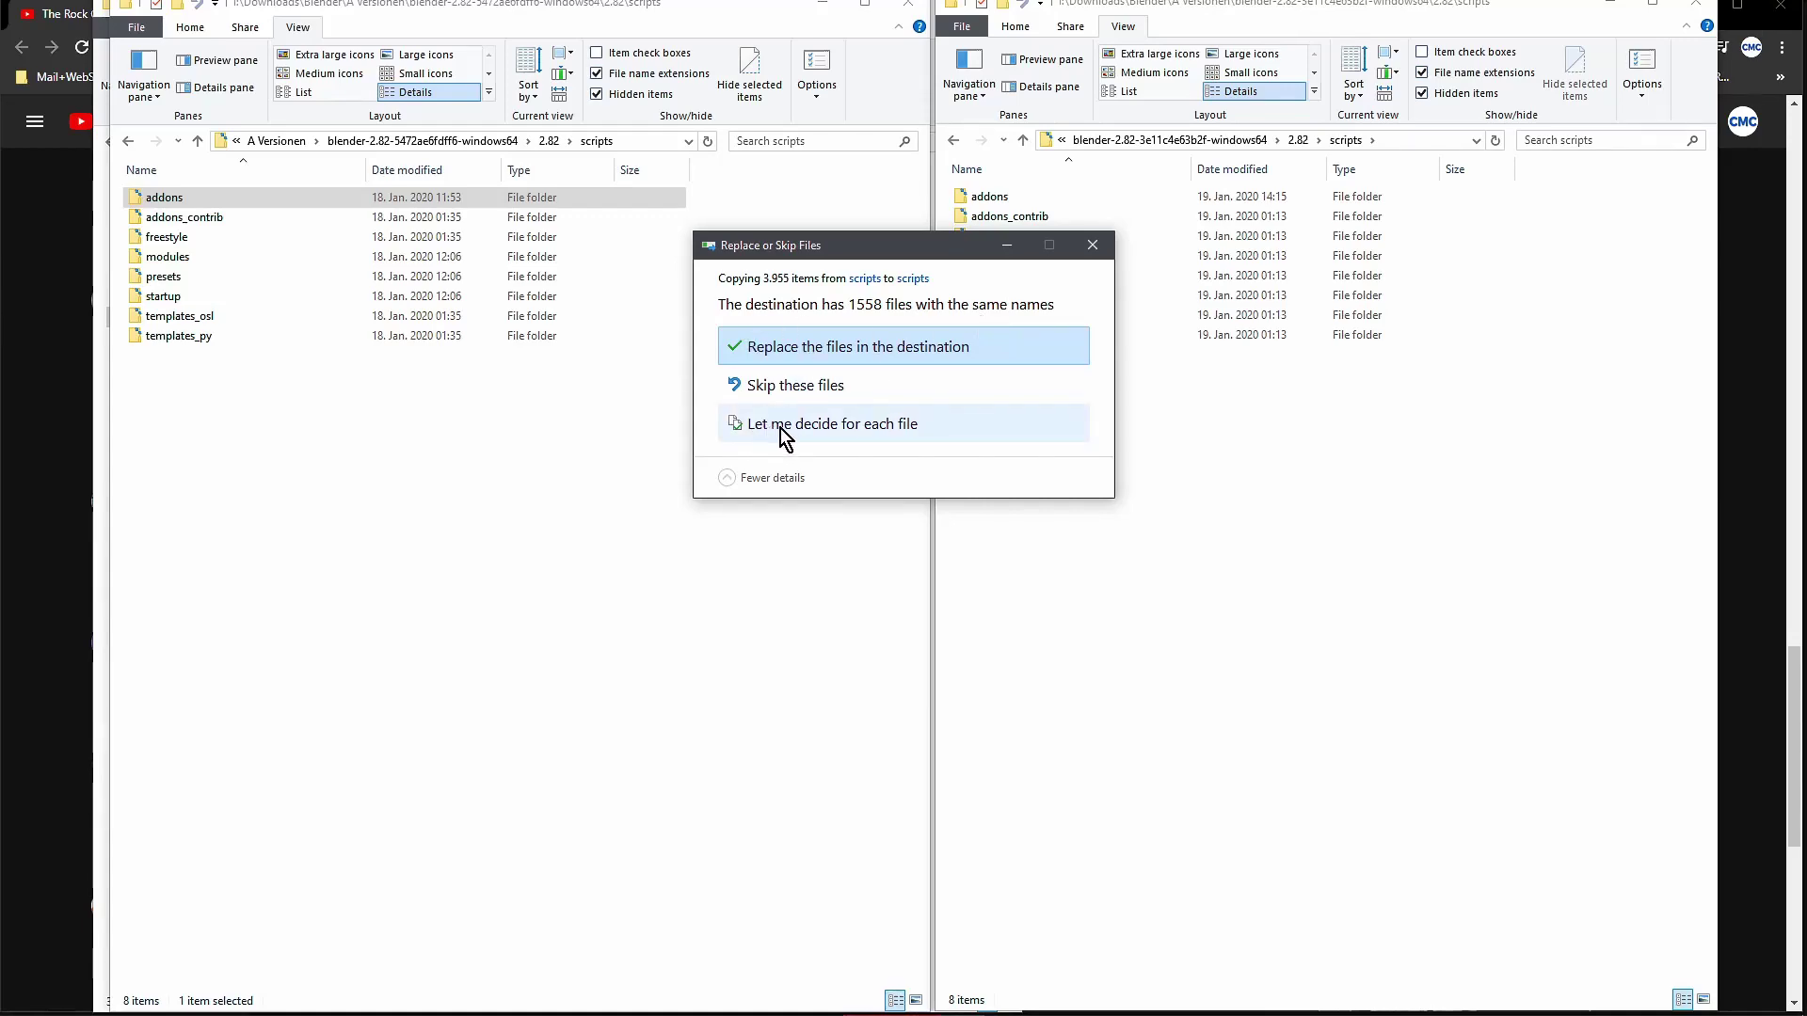
Keep every file already in the destination scripts, finish copying, and go up to the build folder
left_click(827, 427)
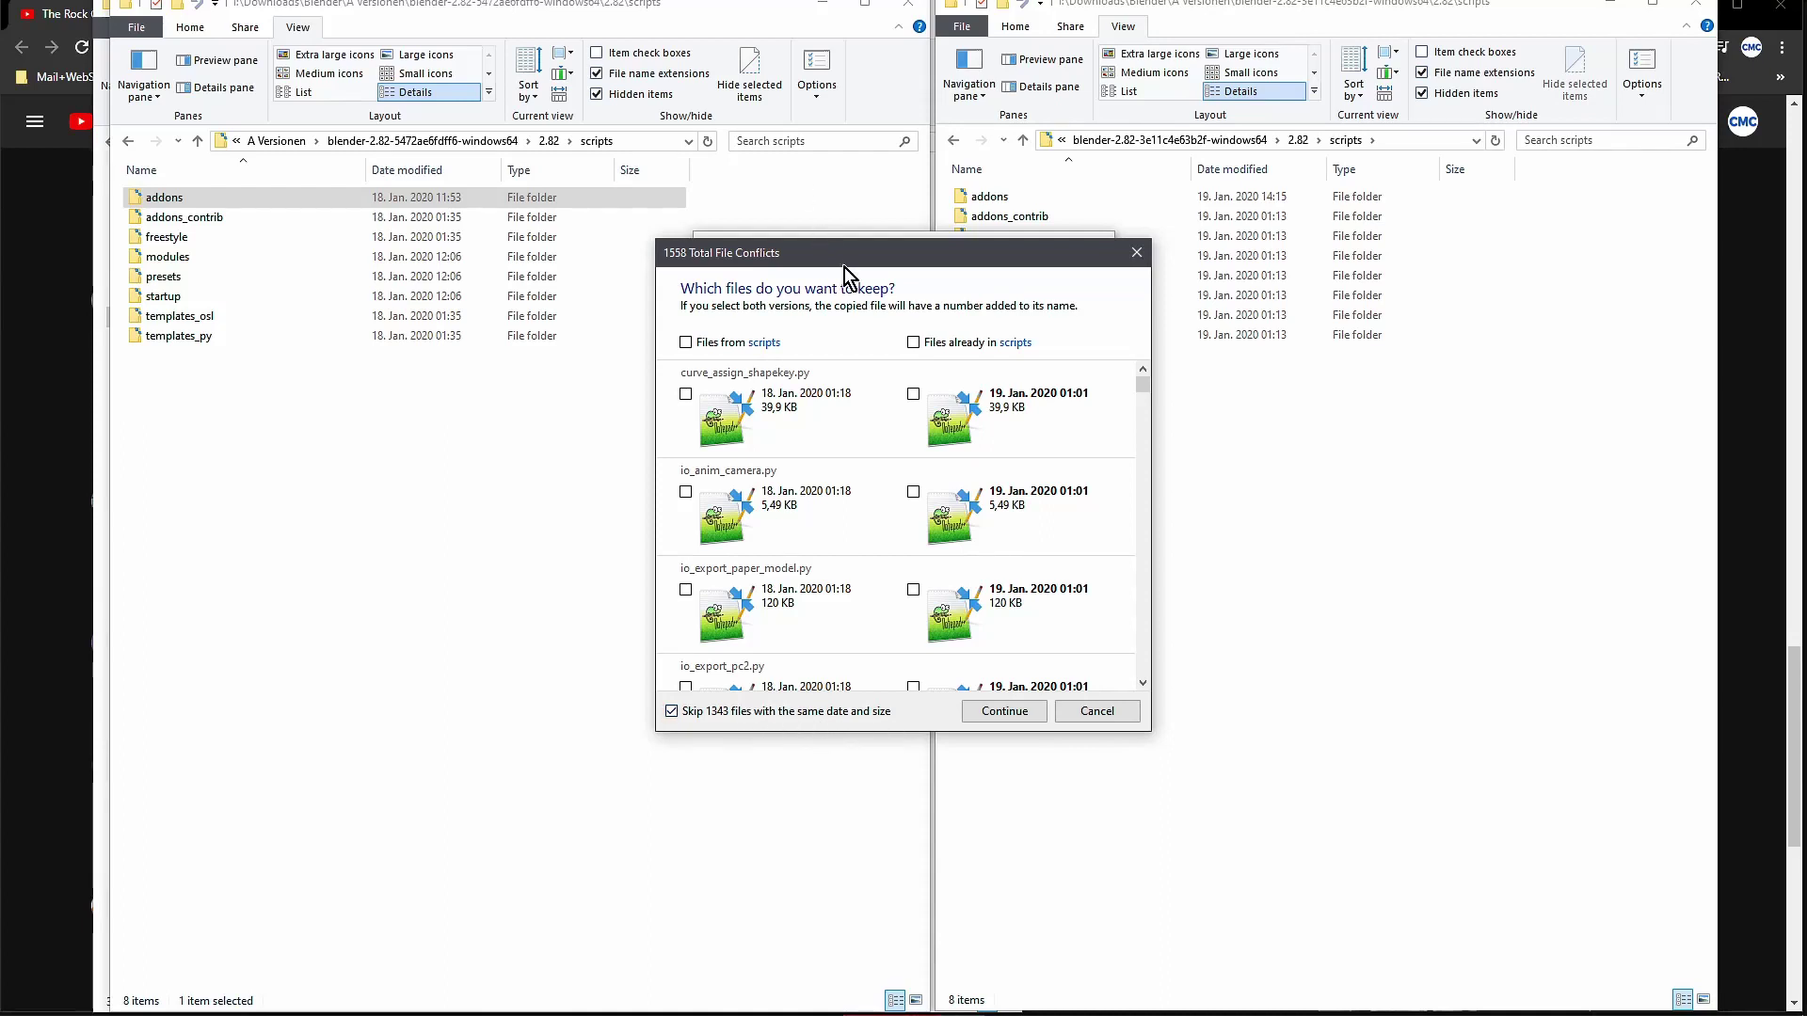
left_click_drag(846, 265, 859, 360)
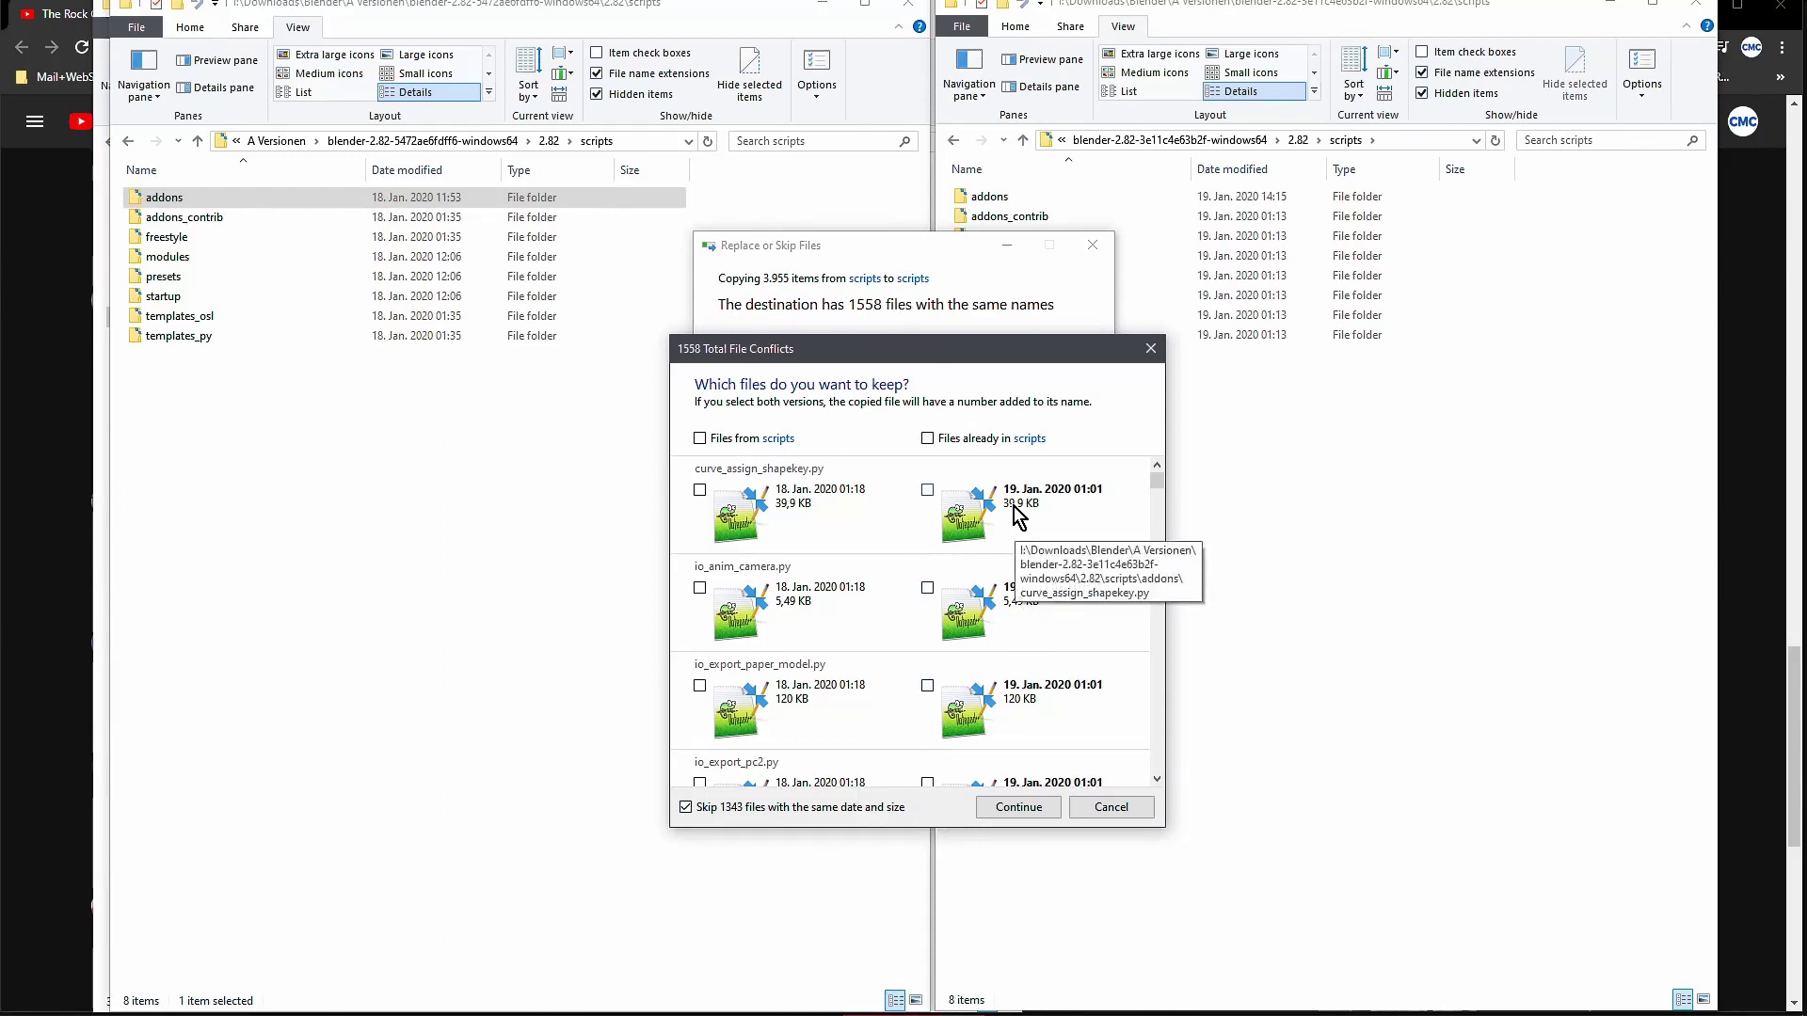
left_click(928, 439)
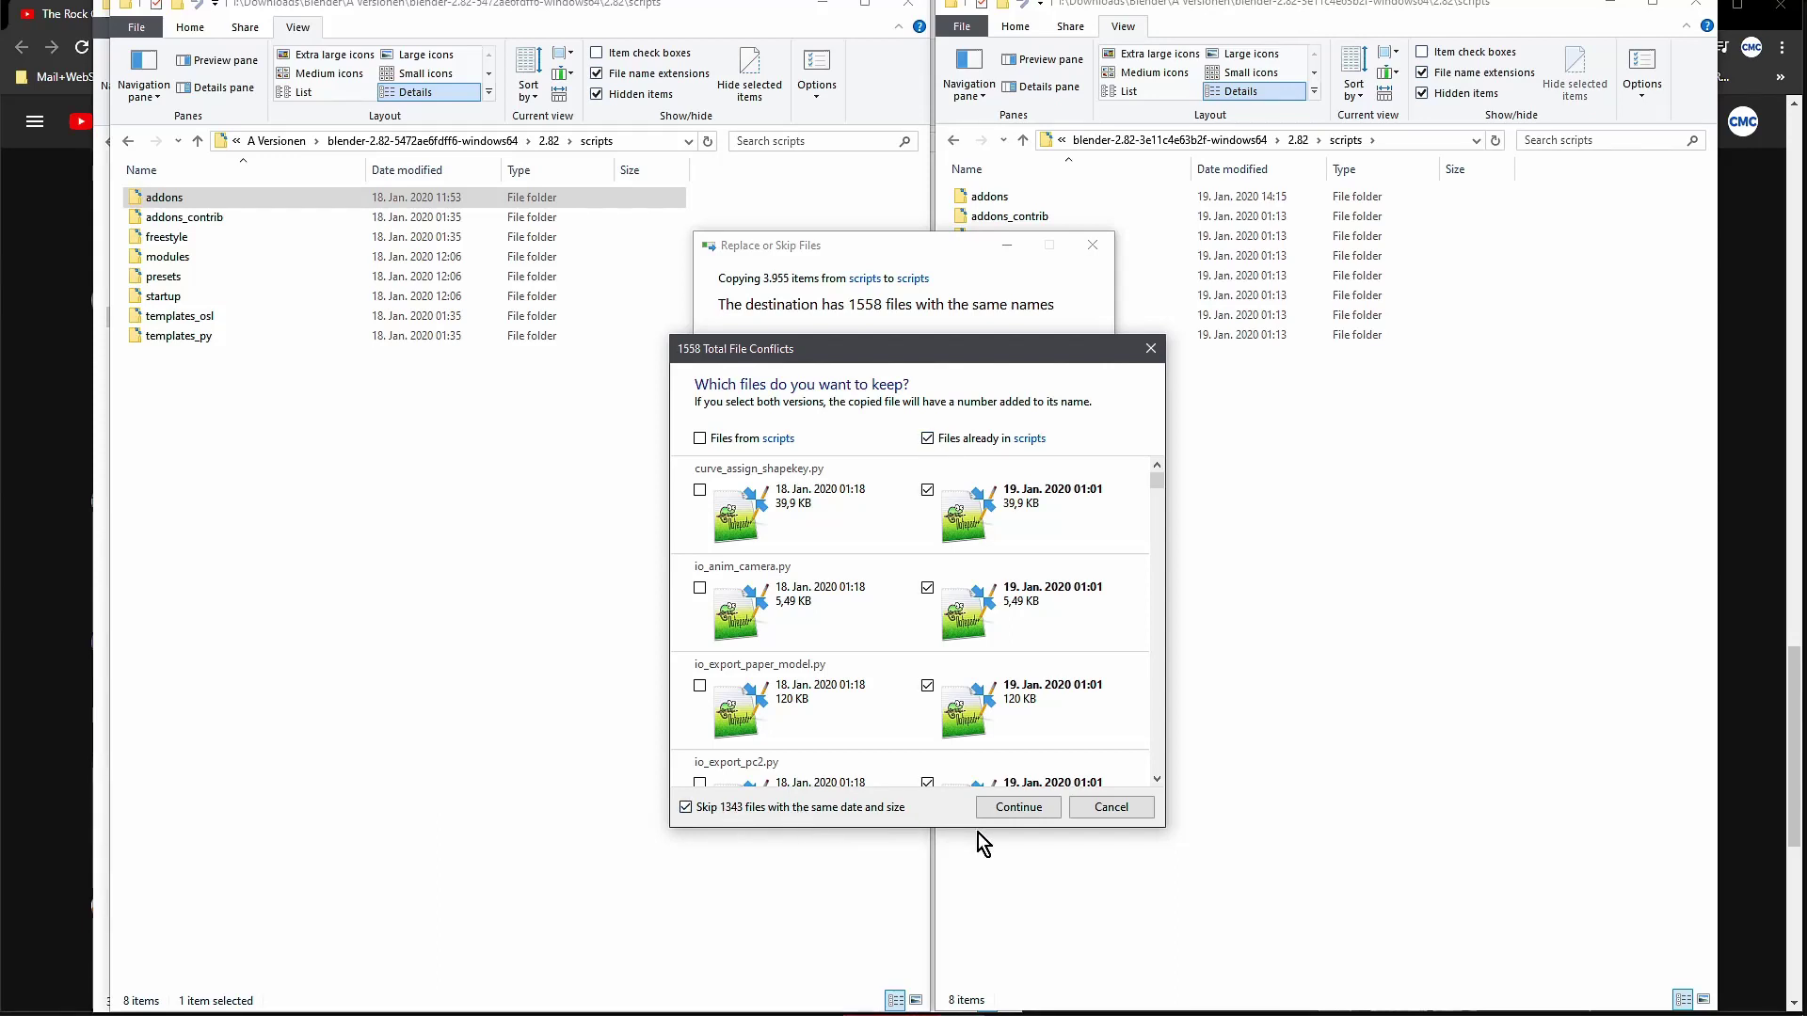
left_click(1020, 807)
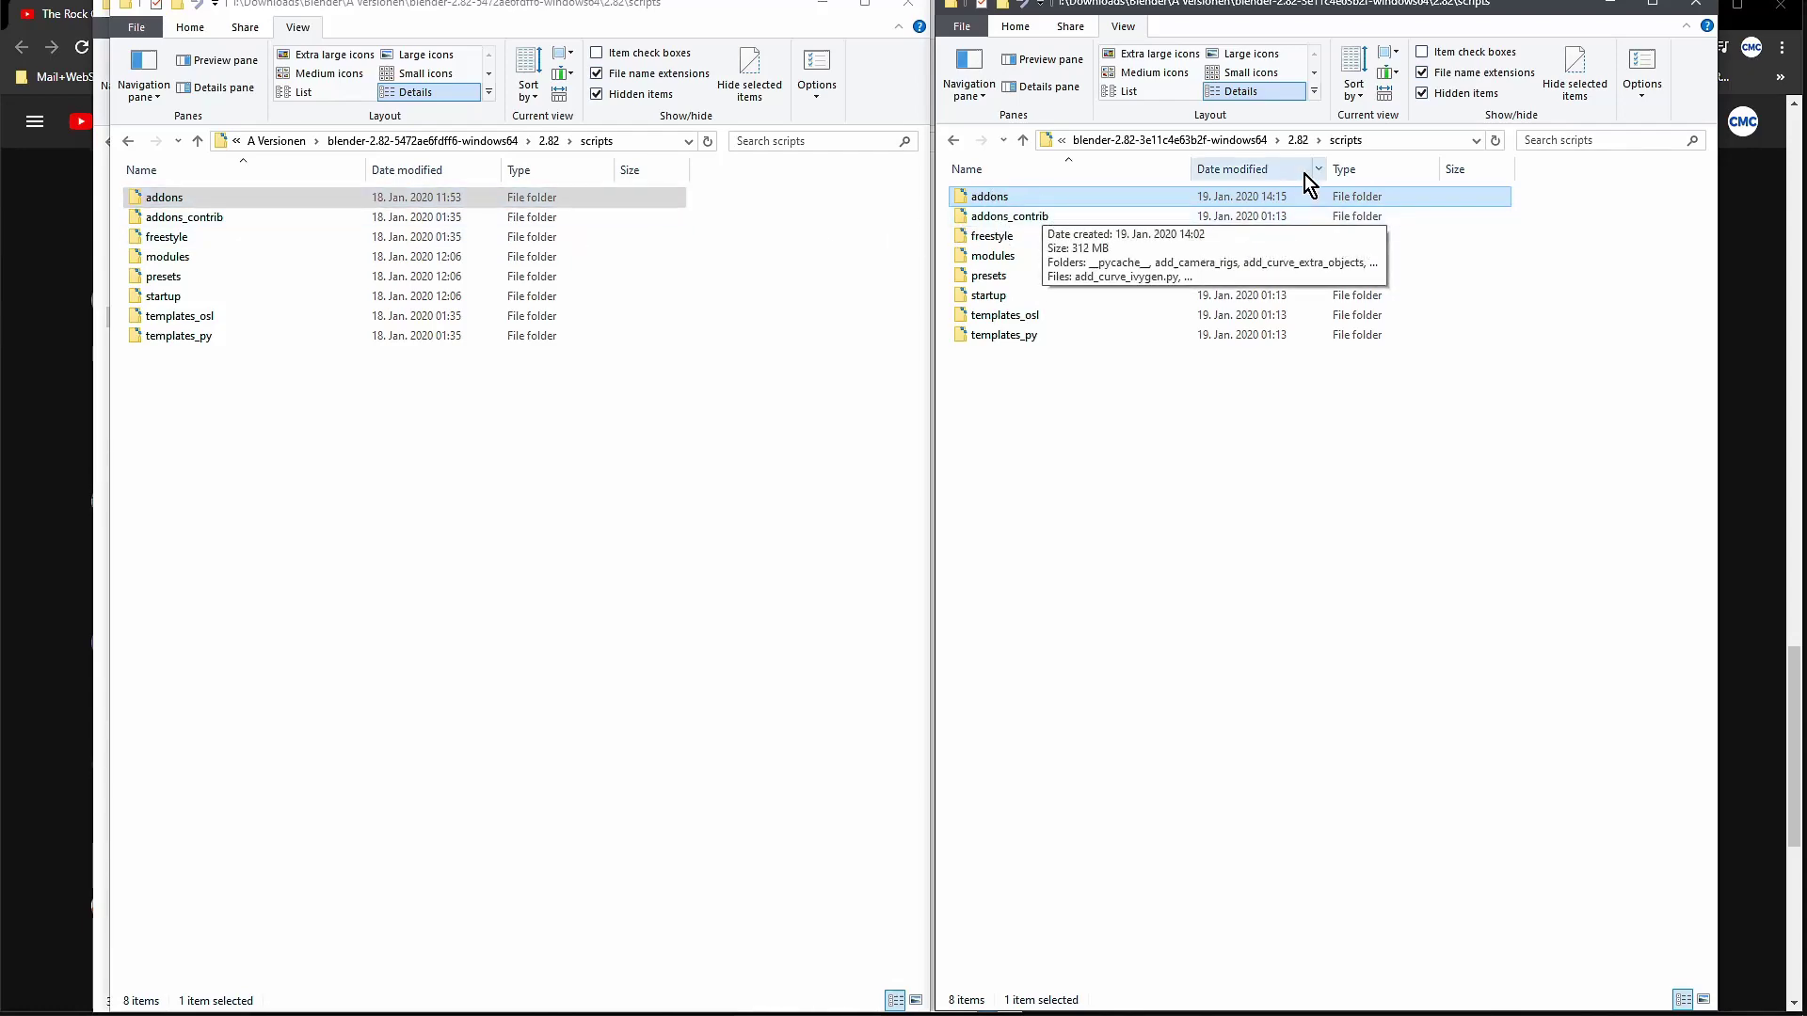
left_click(1166, 142)
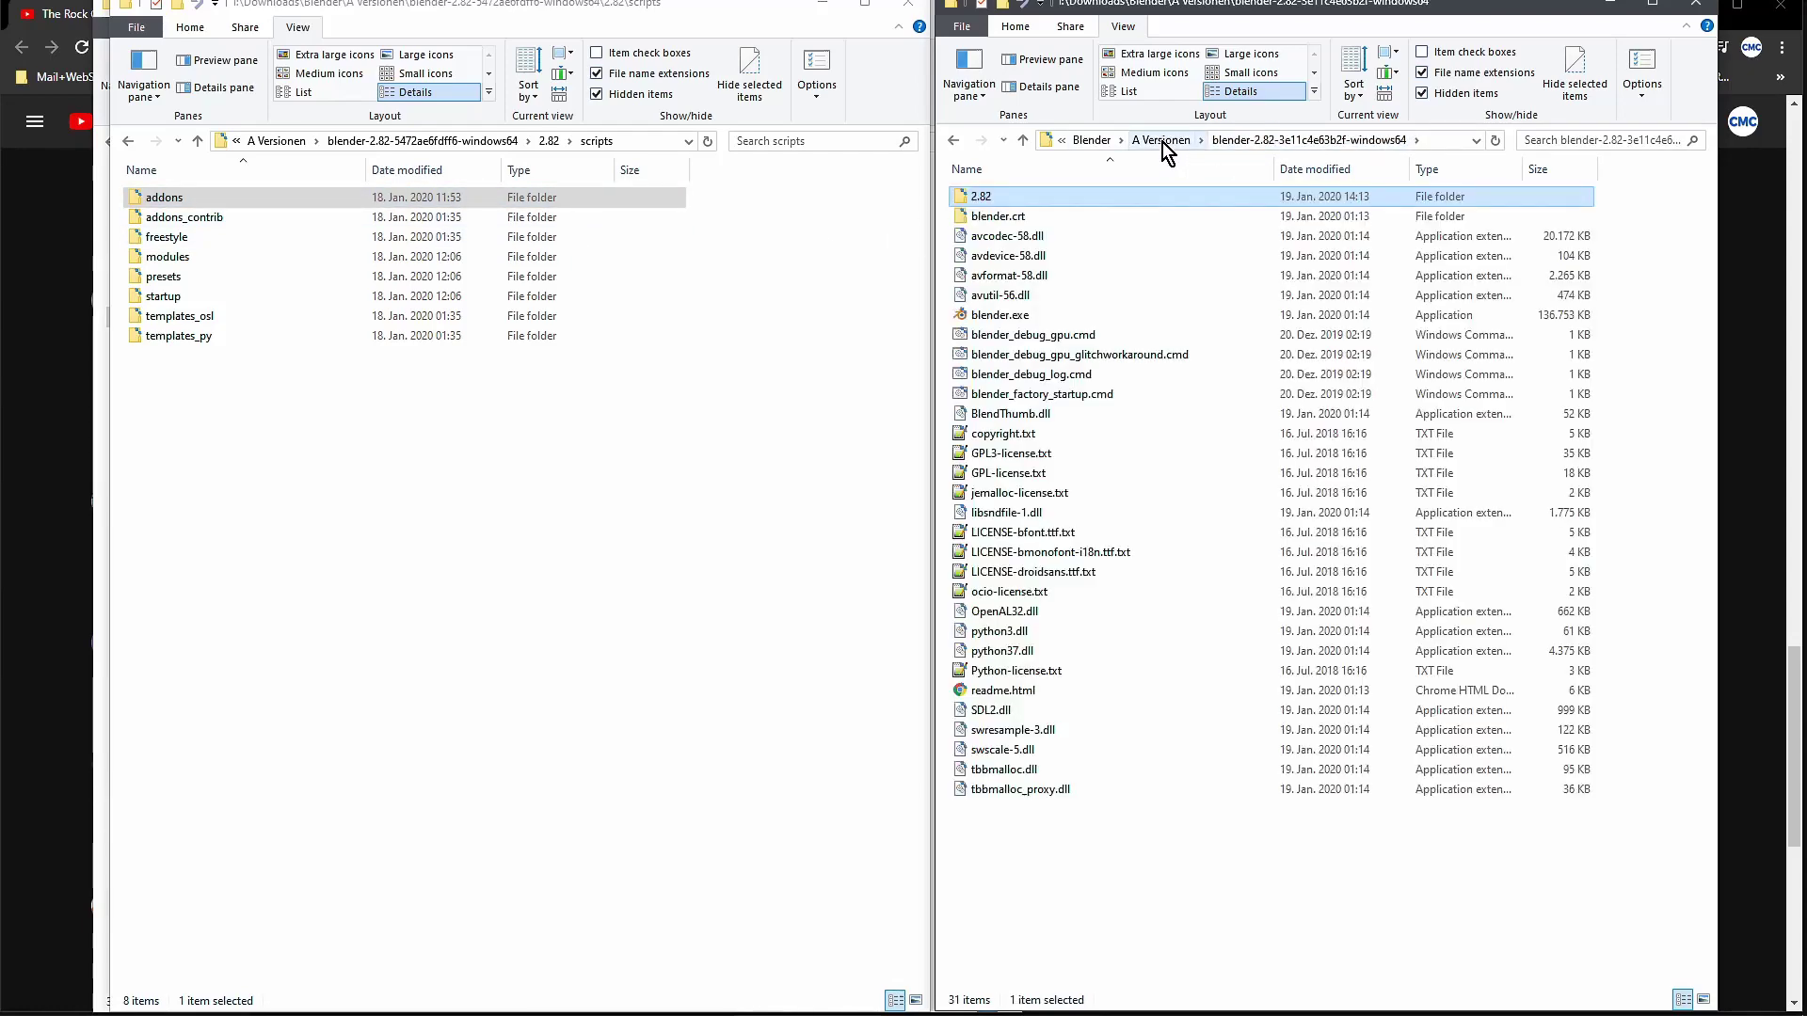
Launch the 3e11c4e63b2f Blender 2.82 build and dismiss its splash screen
double_click(1054, 316)
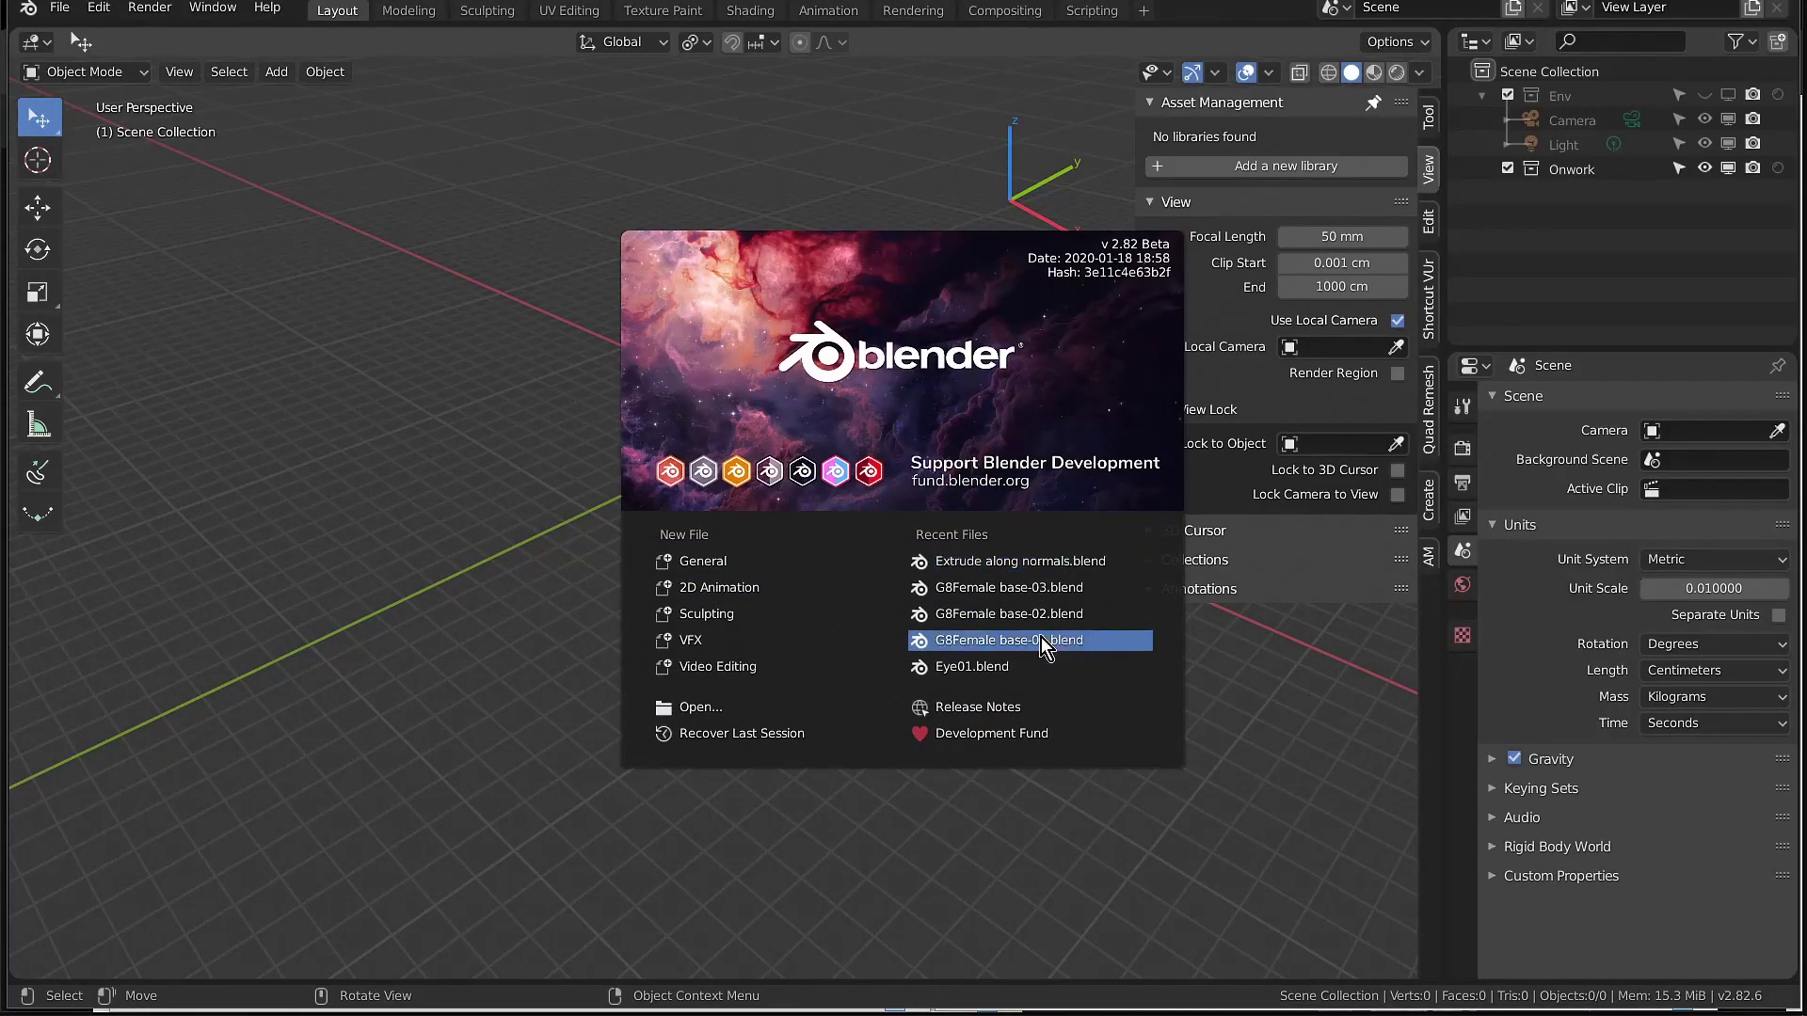
left_click(435, 528)
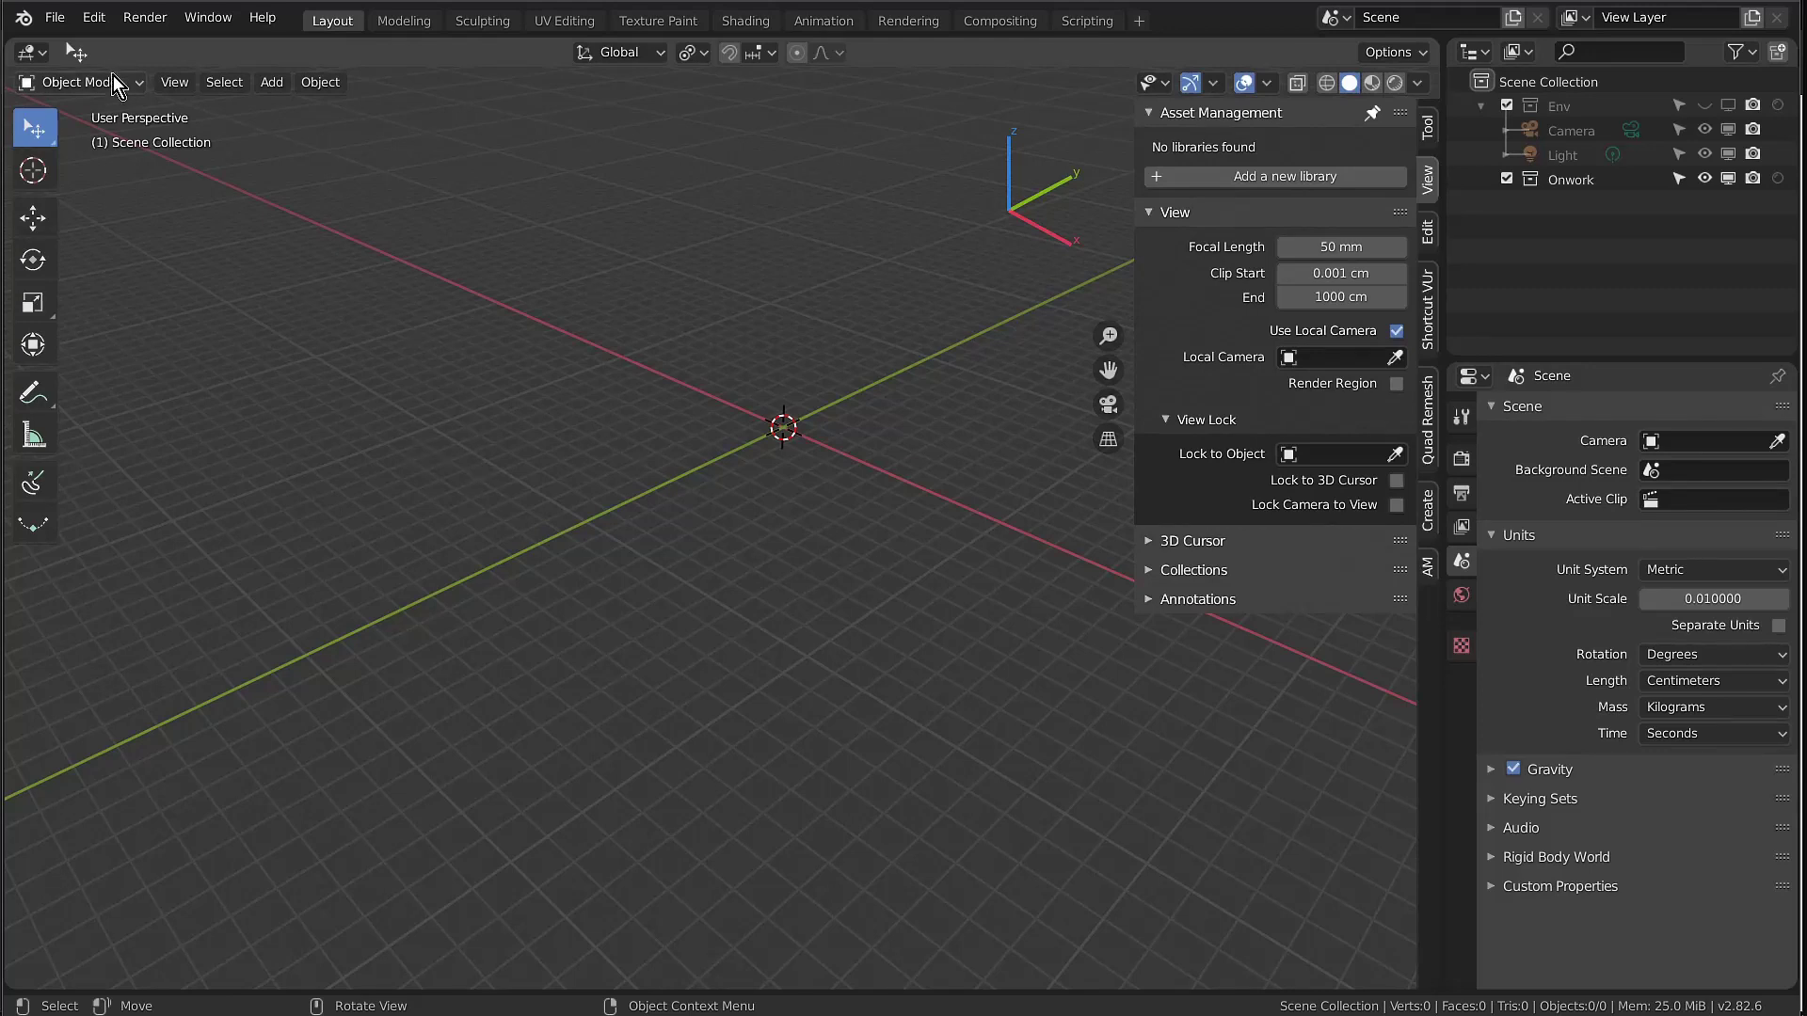
left_click(88, 29)
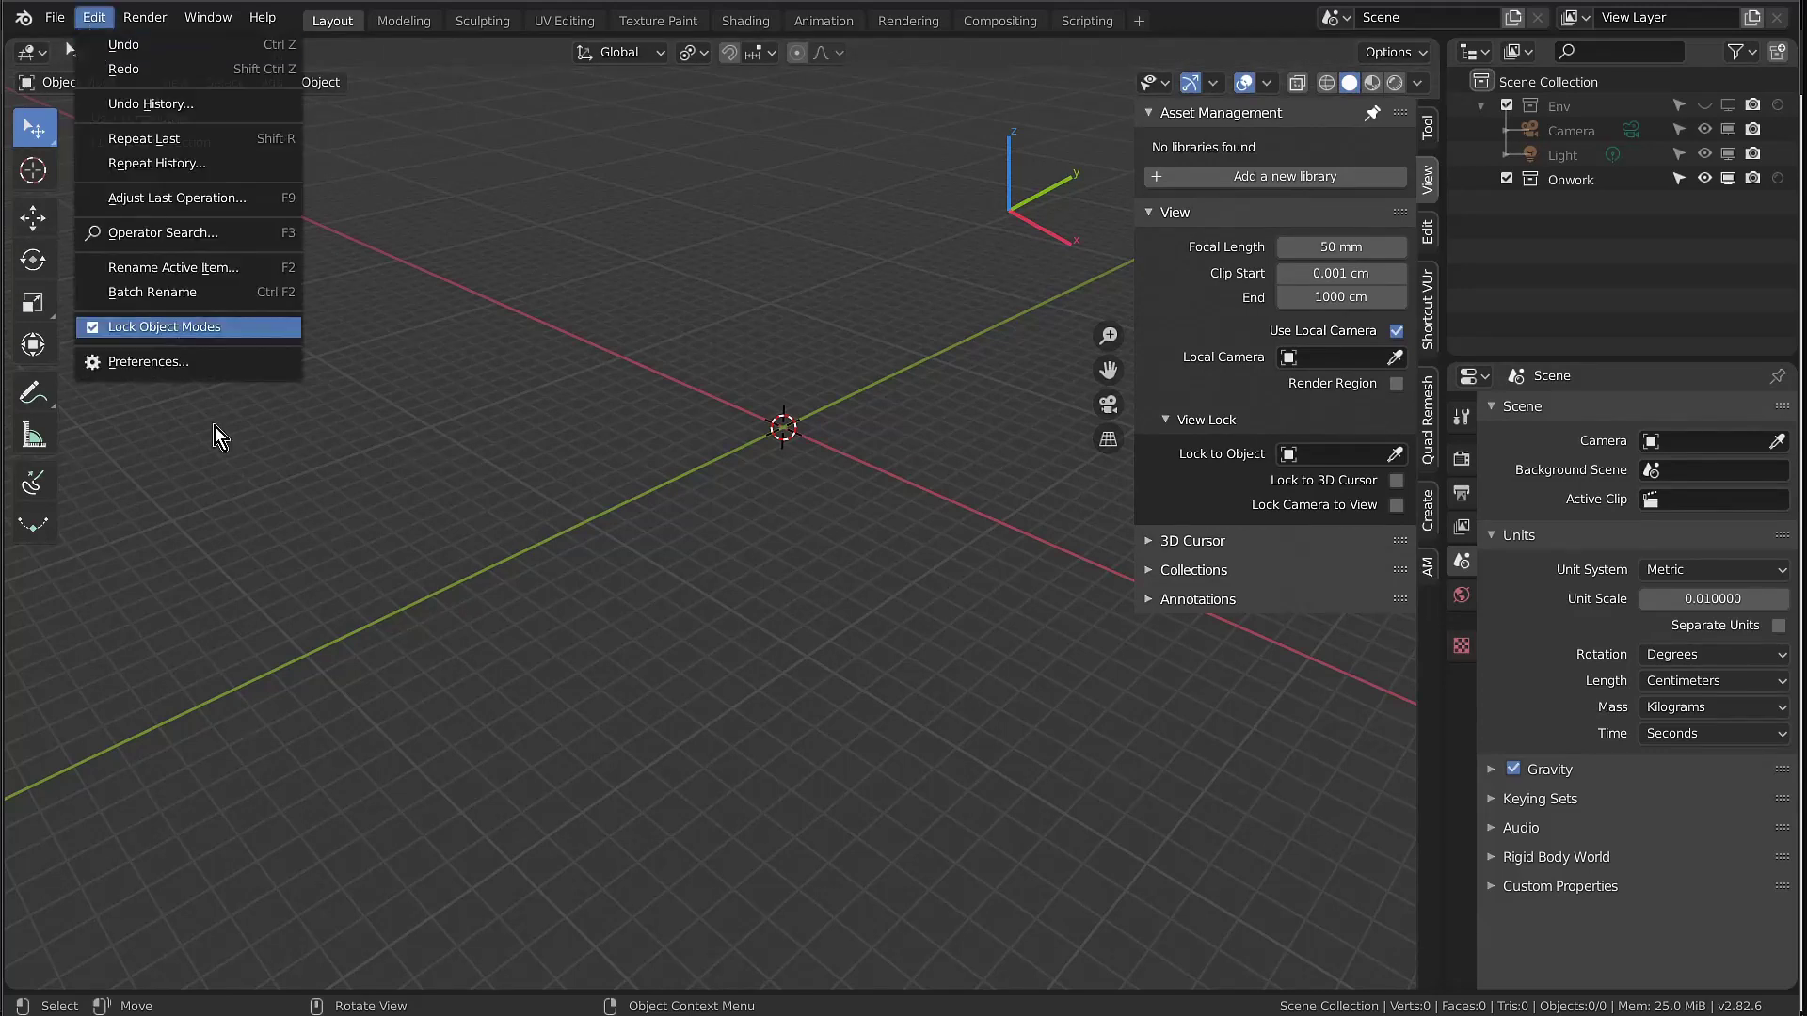
Search the Preferences add-ons for 'extra' to check Extra Objects is enabled
left_click(150, 365)
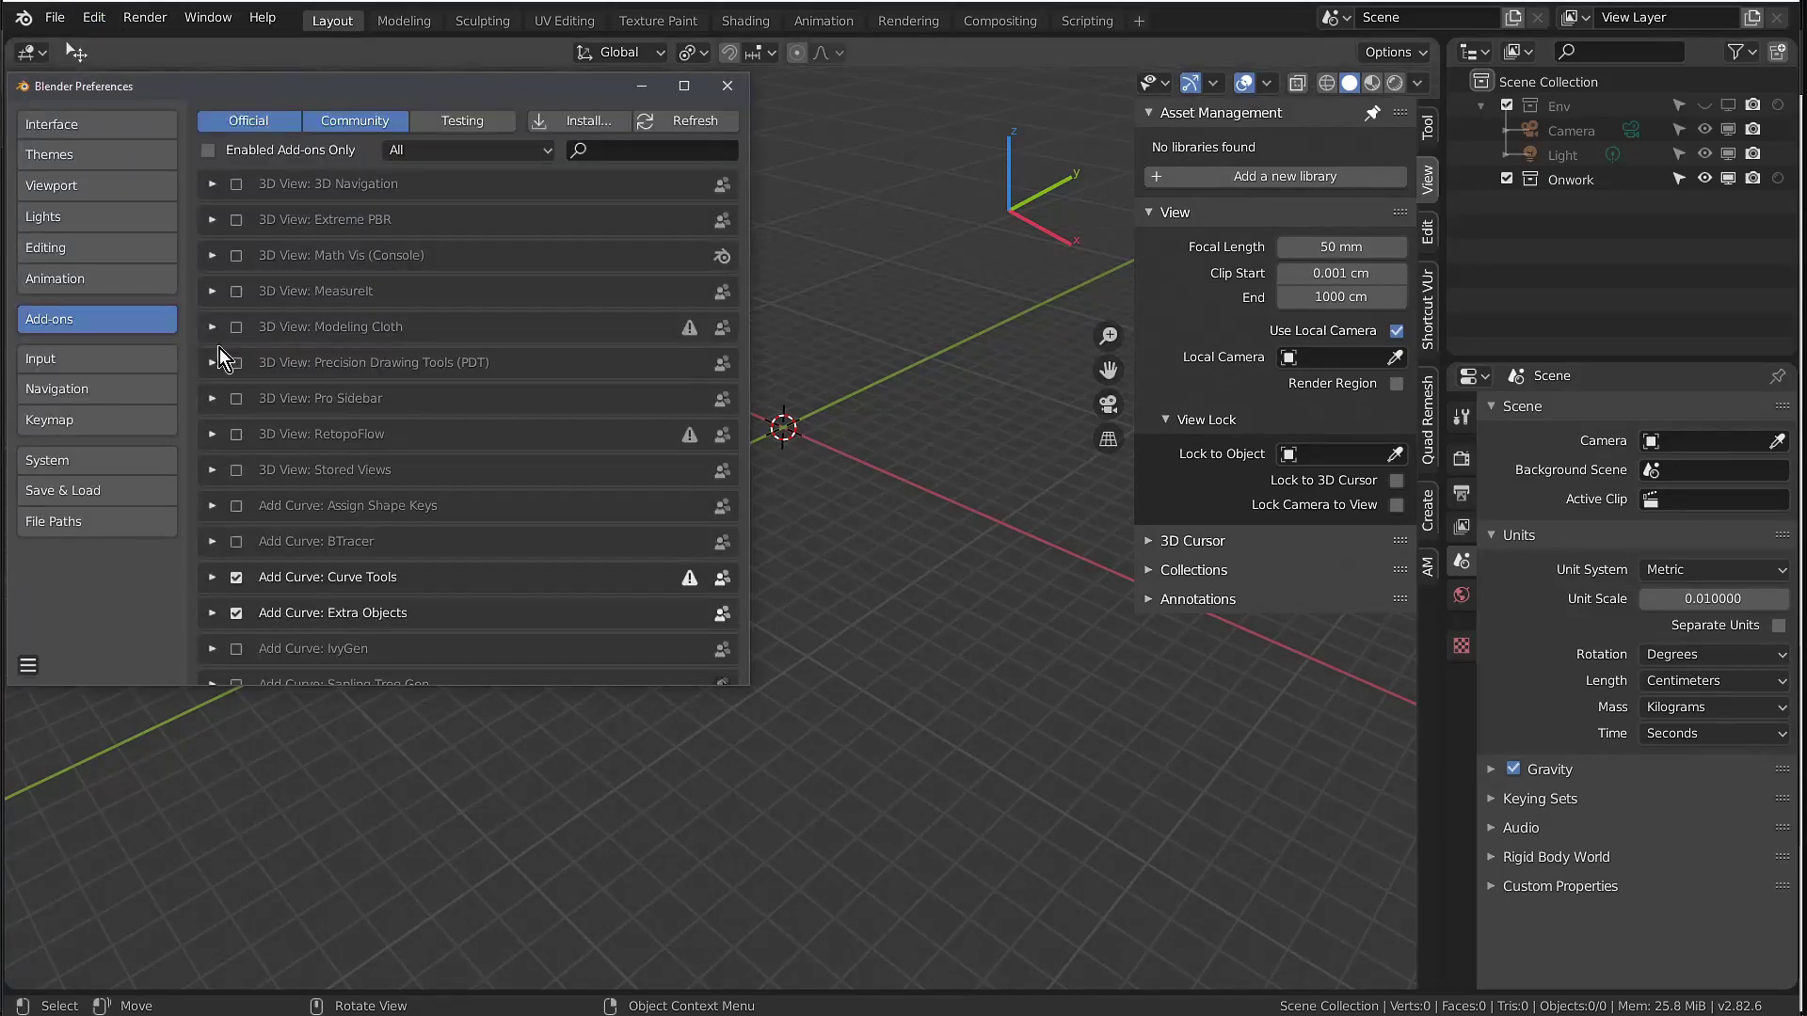
left_click(610, 158)
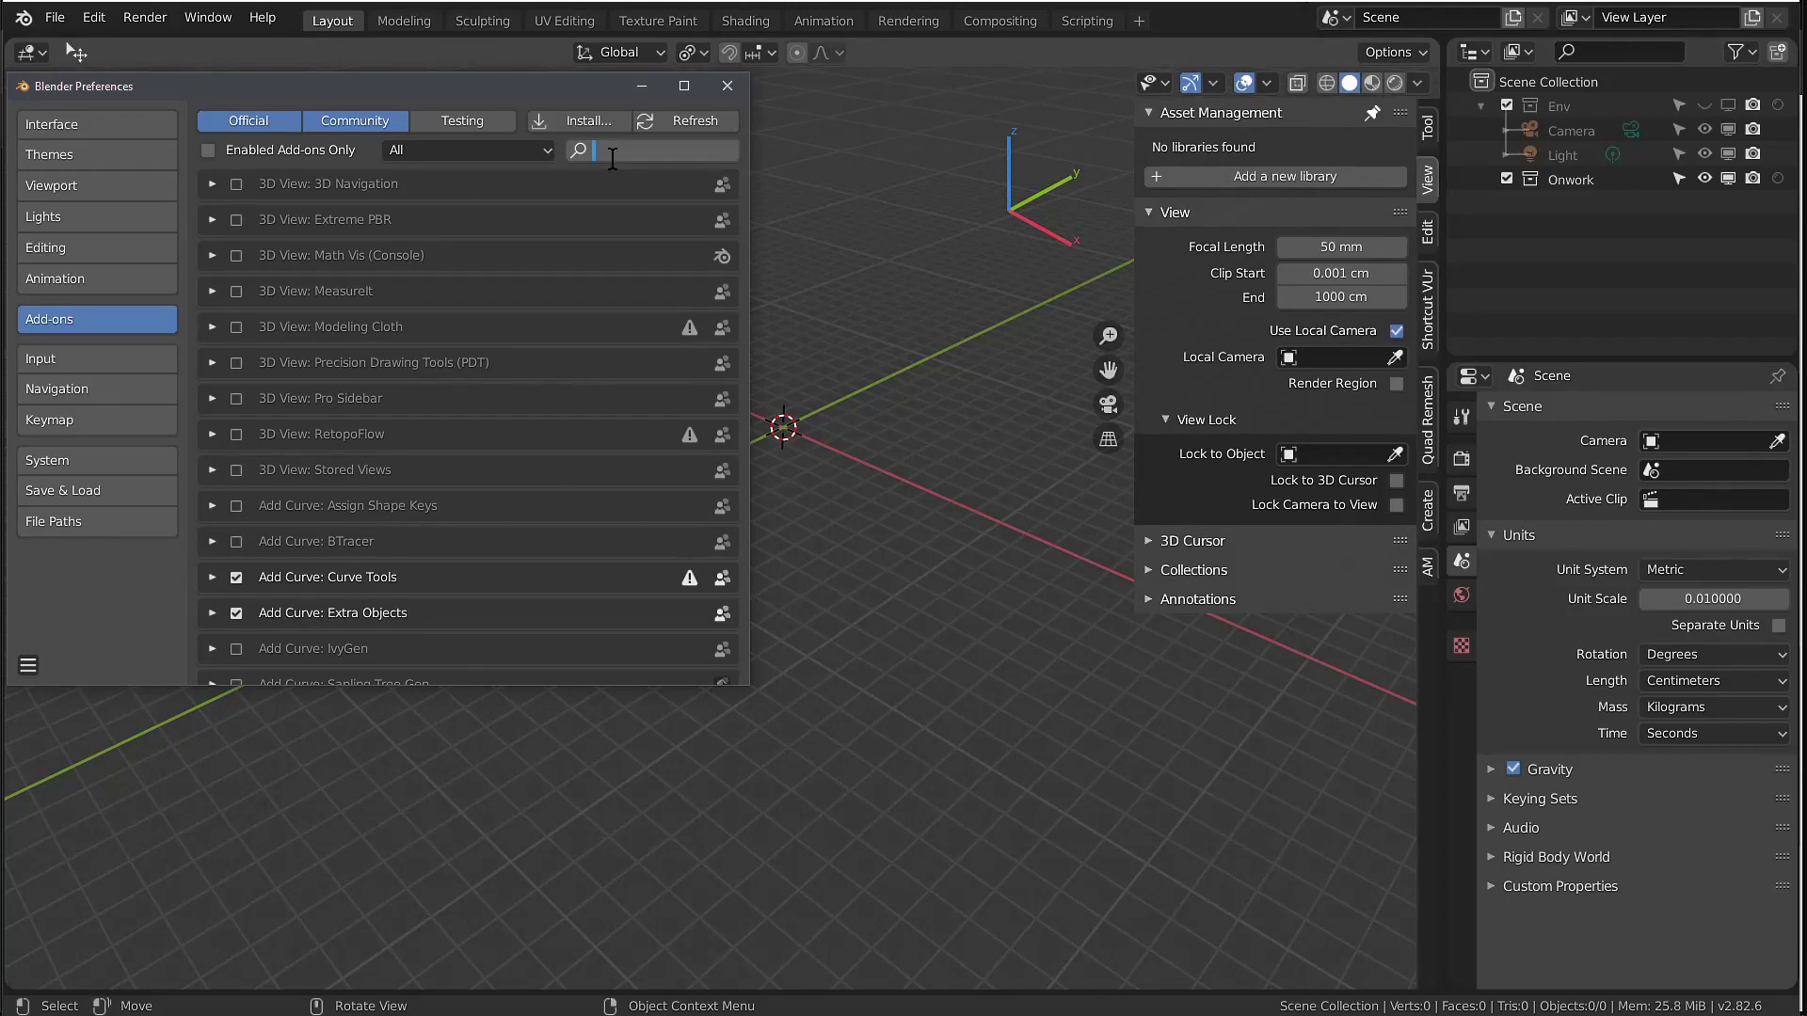
type("extra")
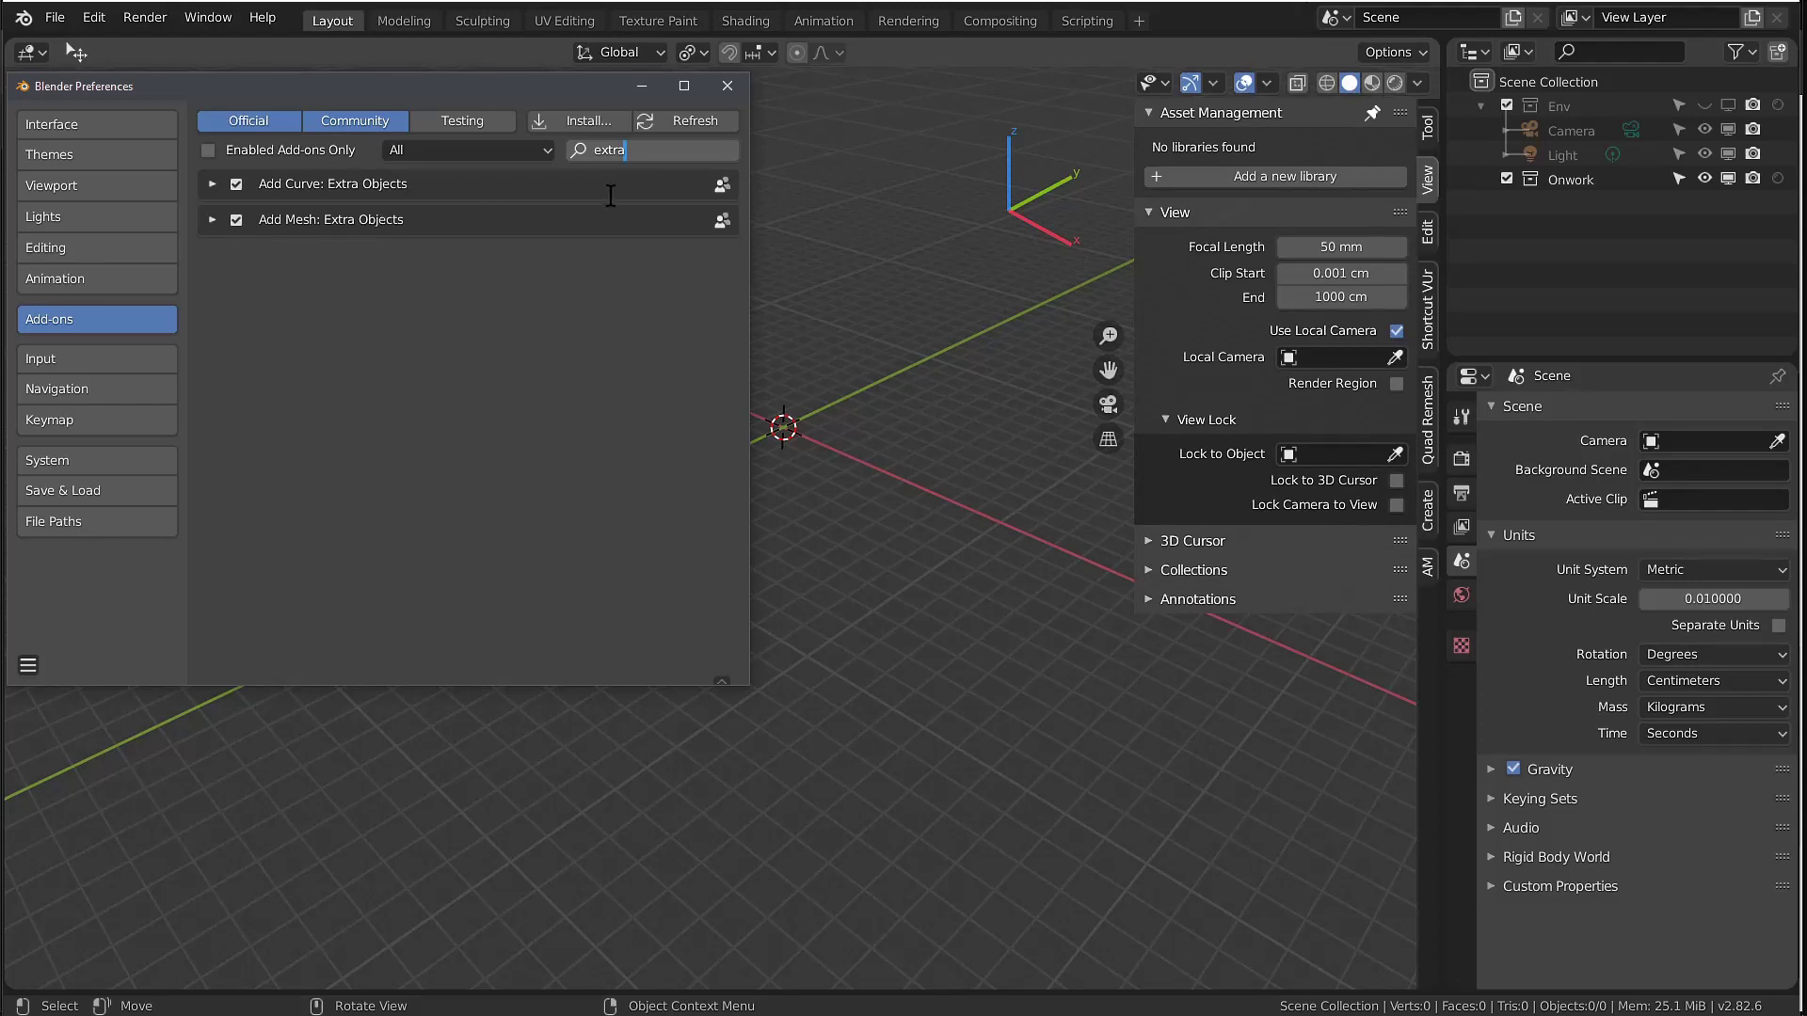
left_click(657, 304)
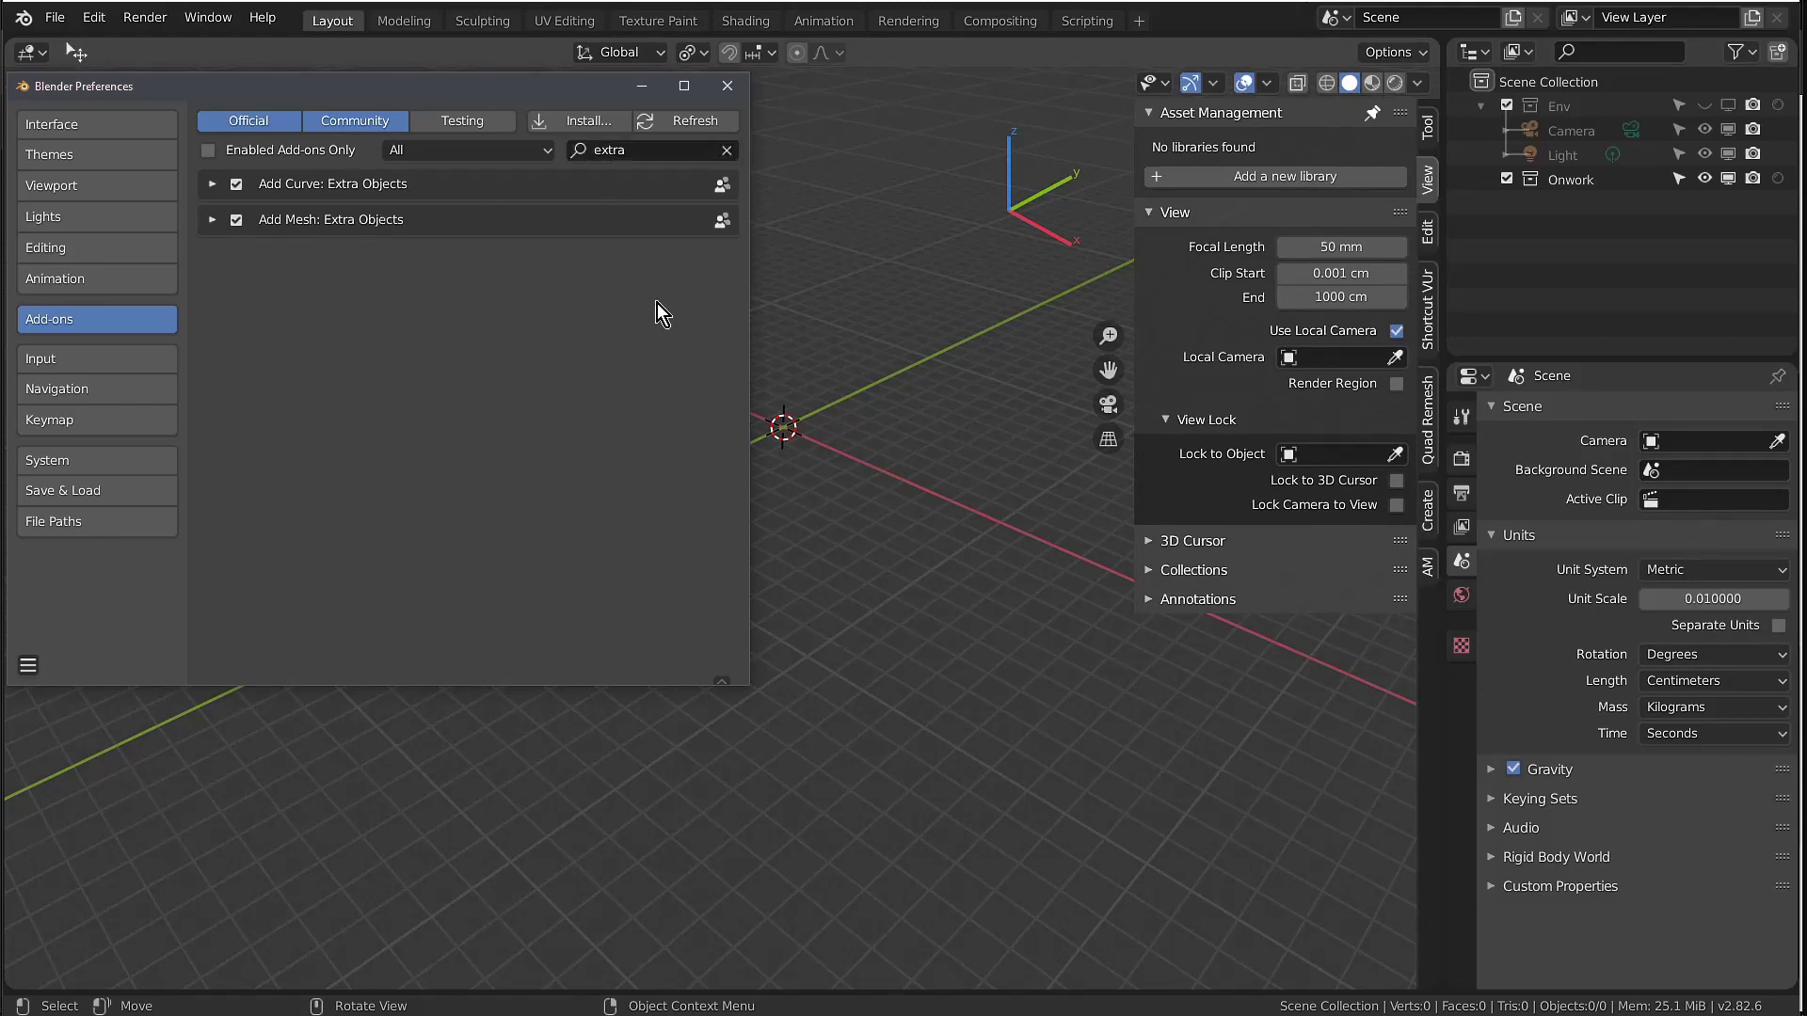
Search 'modi' to check Modifier Tools, close Preferences and hide the viewport sidebar
left_click(728, 150)
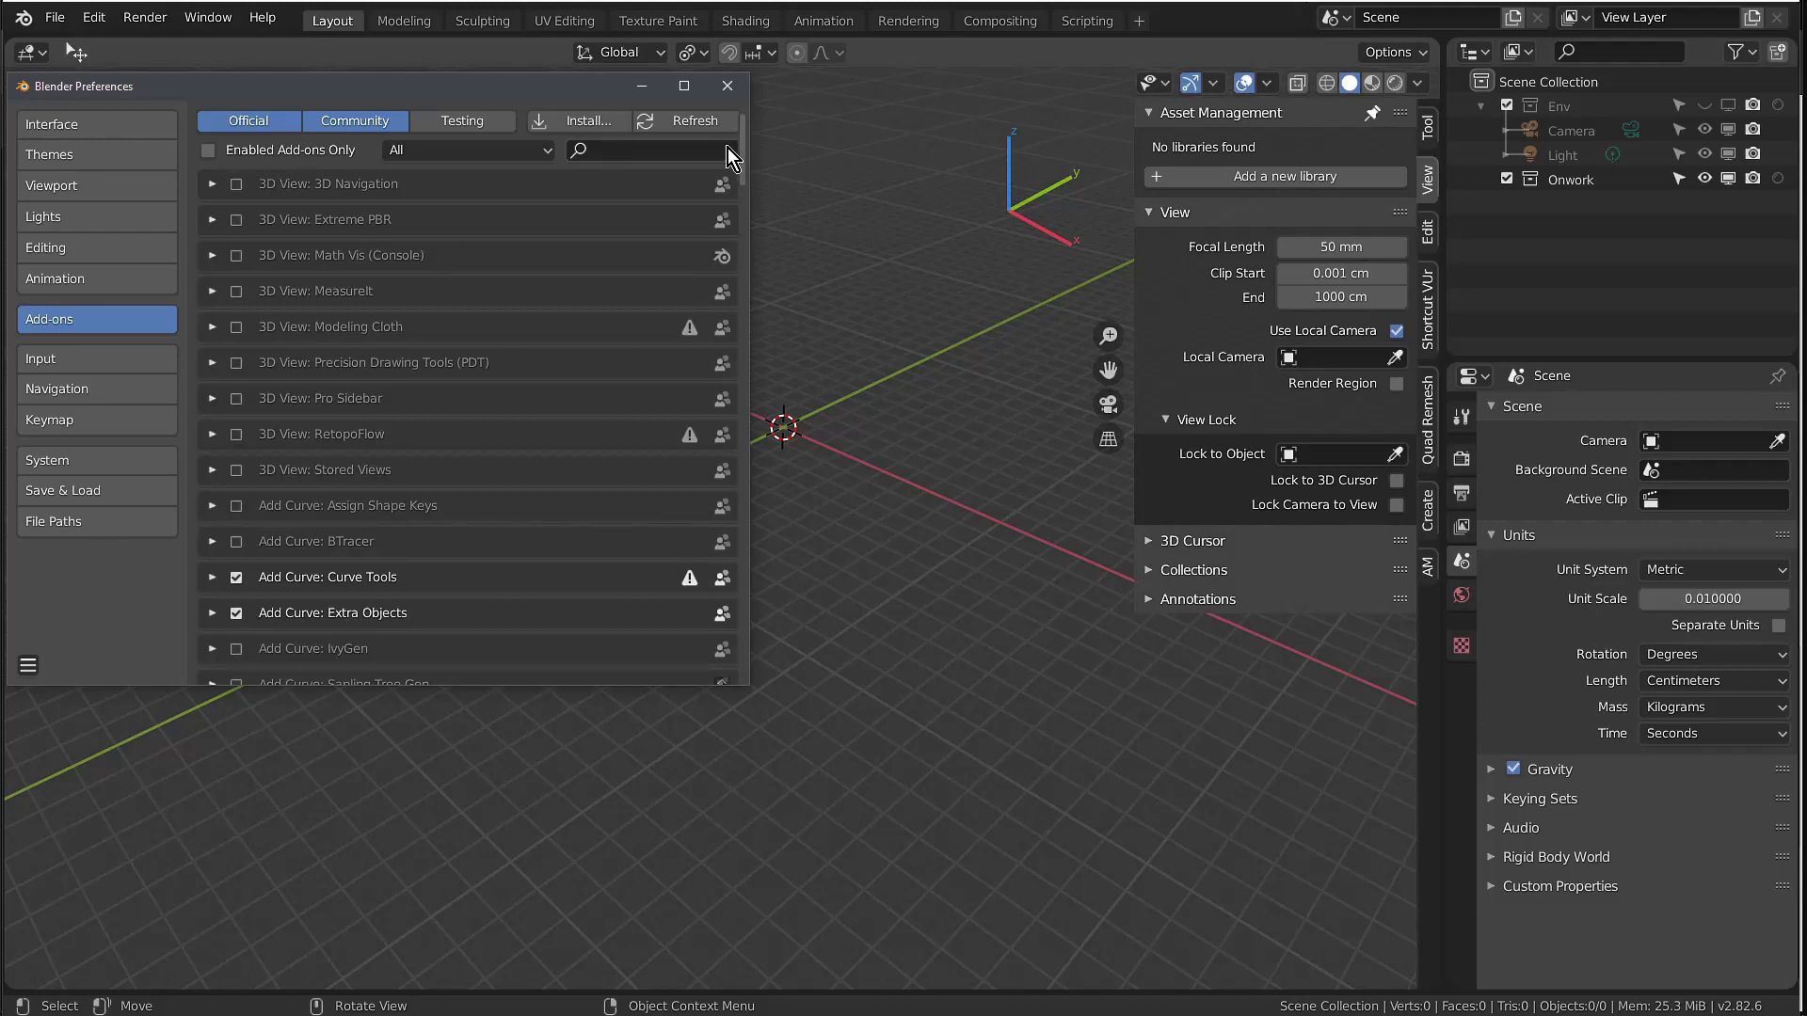
left_click(660, 148)
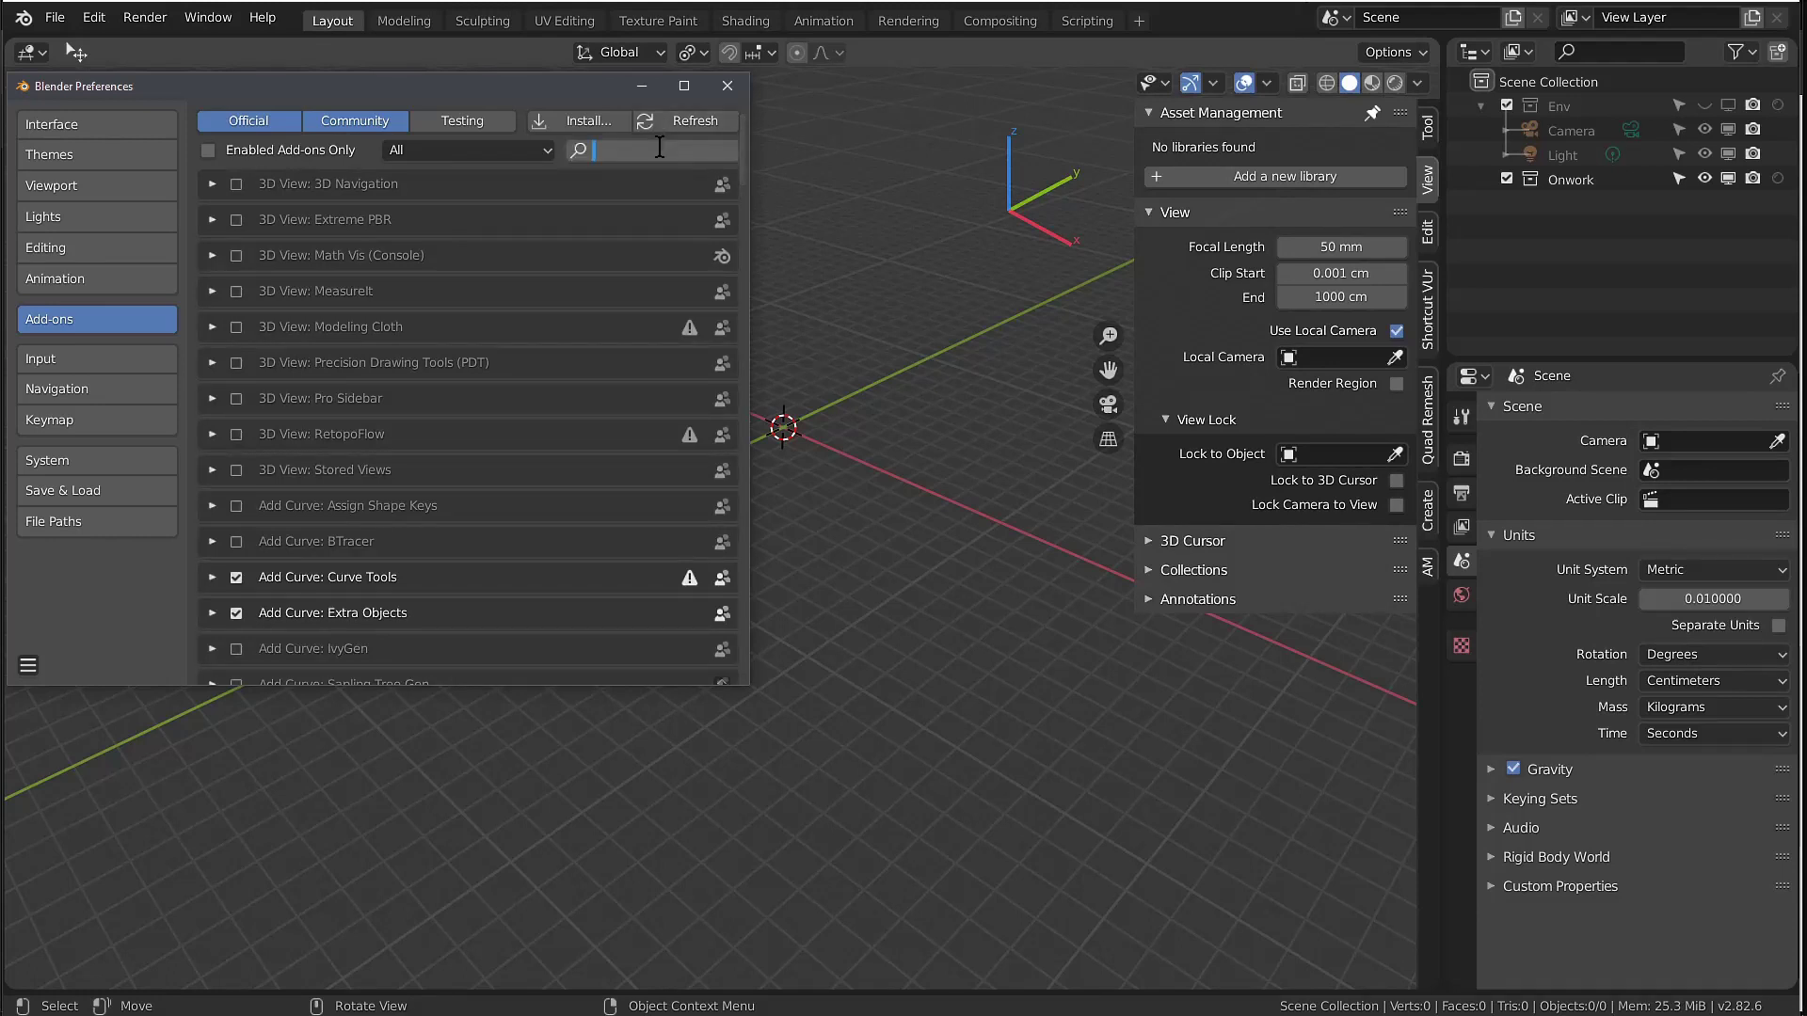
type("modi")
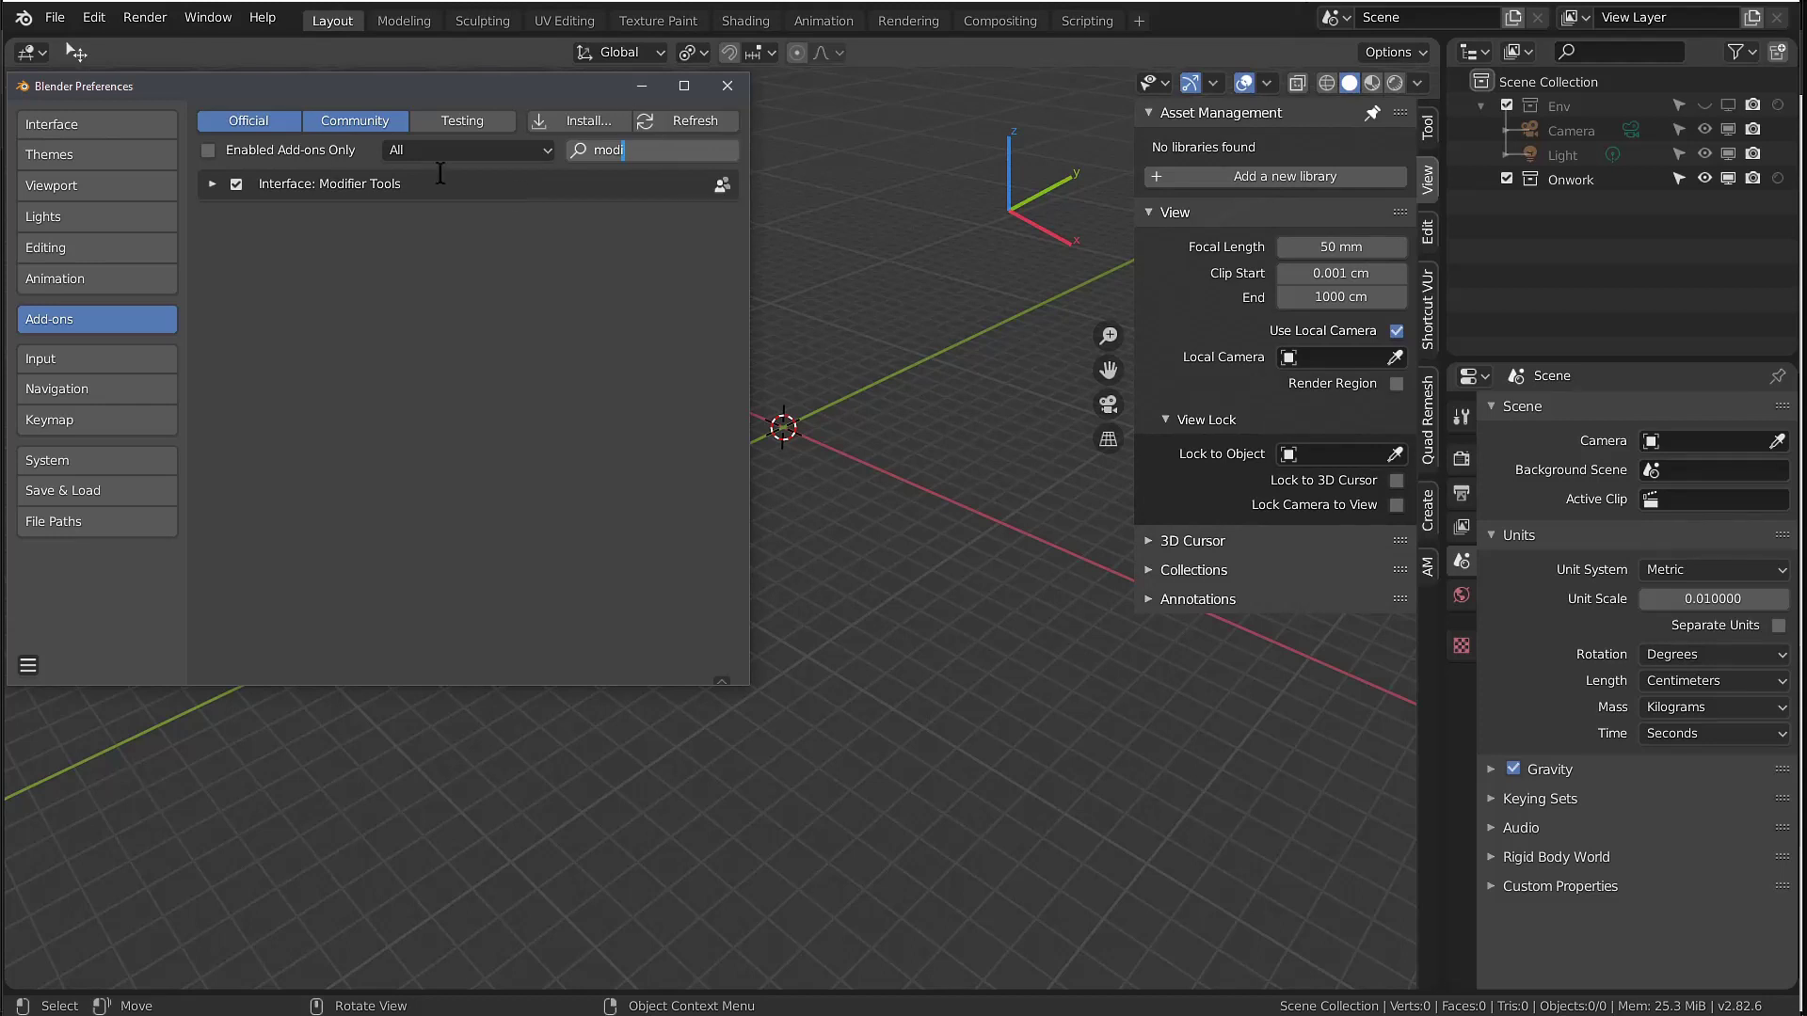
left_click(646, 93)
left_click(1305, 245)
key("n")
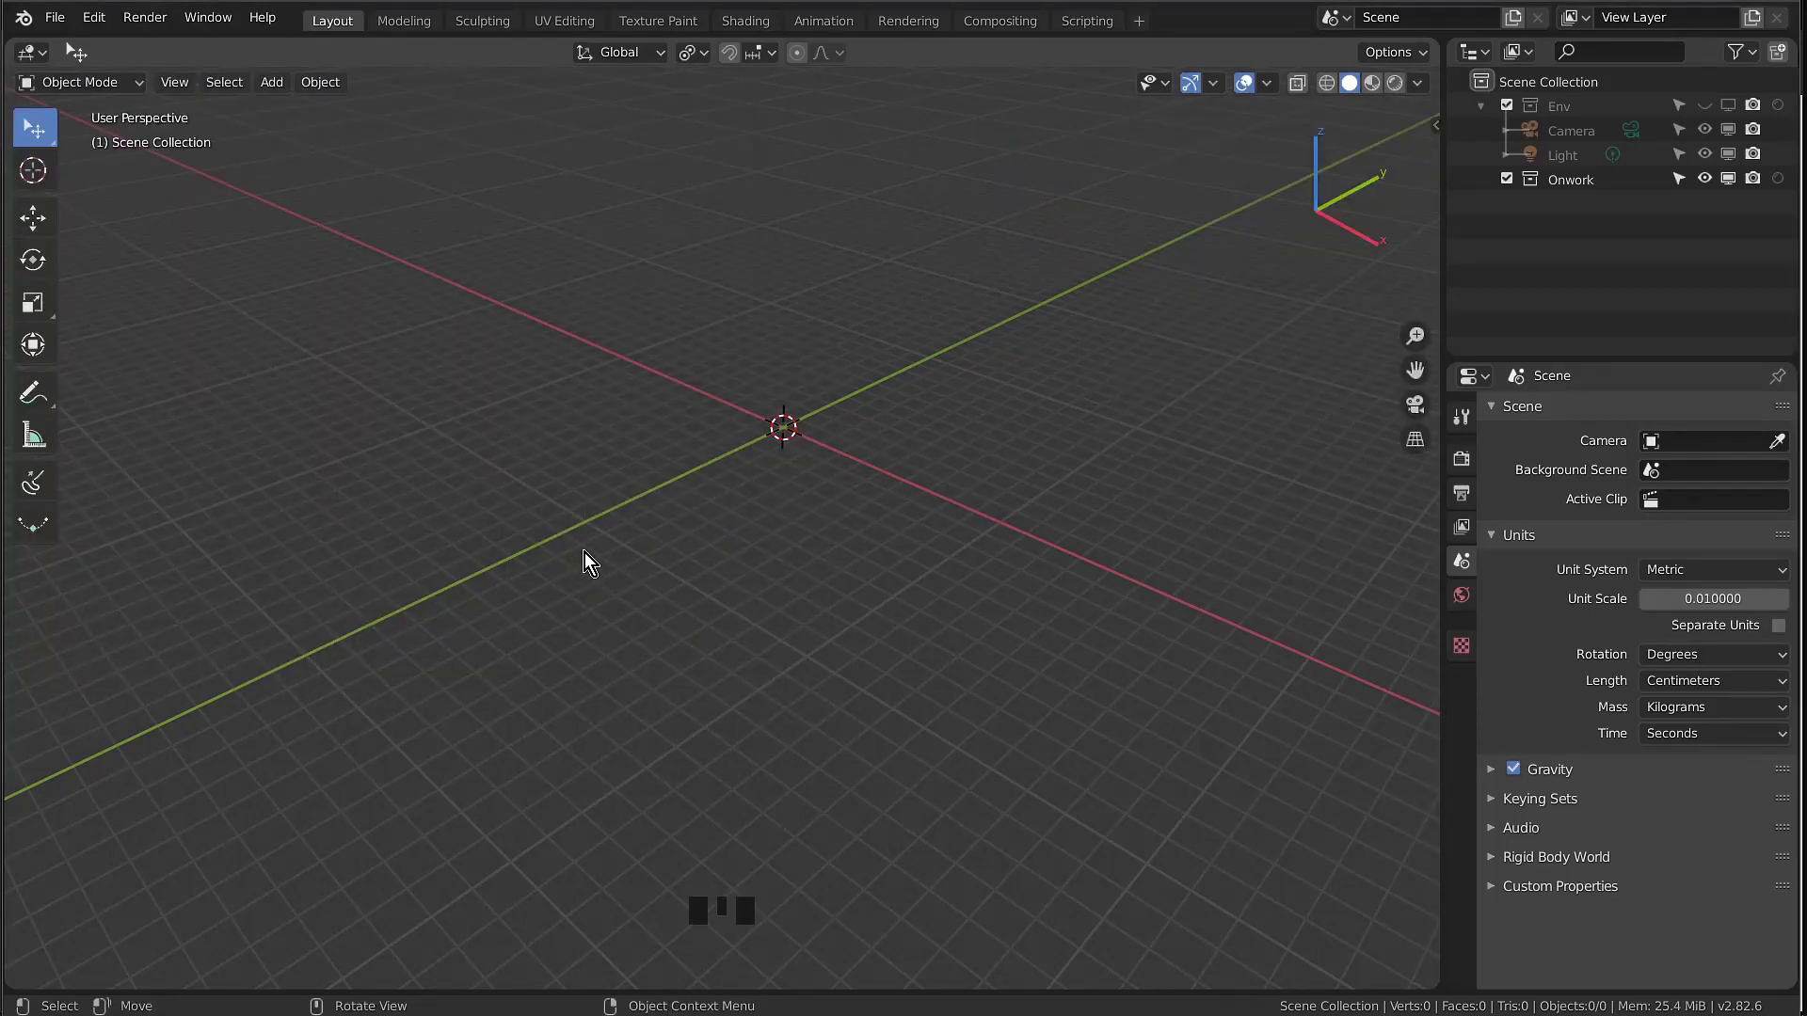
Add a Rock Generator rock with default Deformation 5.00 and Roughness 2.50, and zoom in
left_click(271, 82)
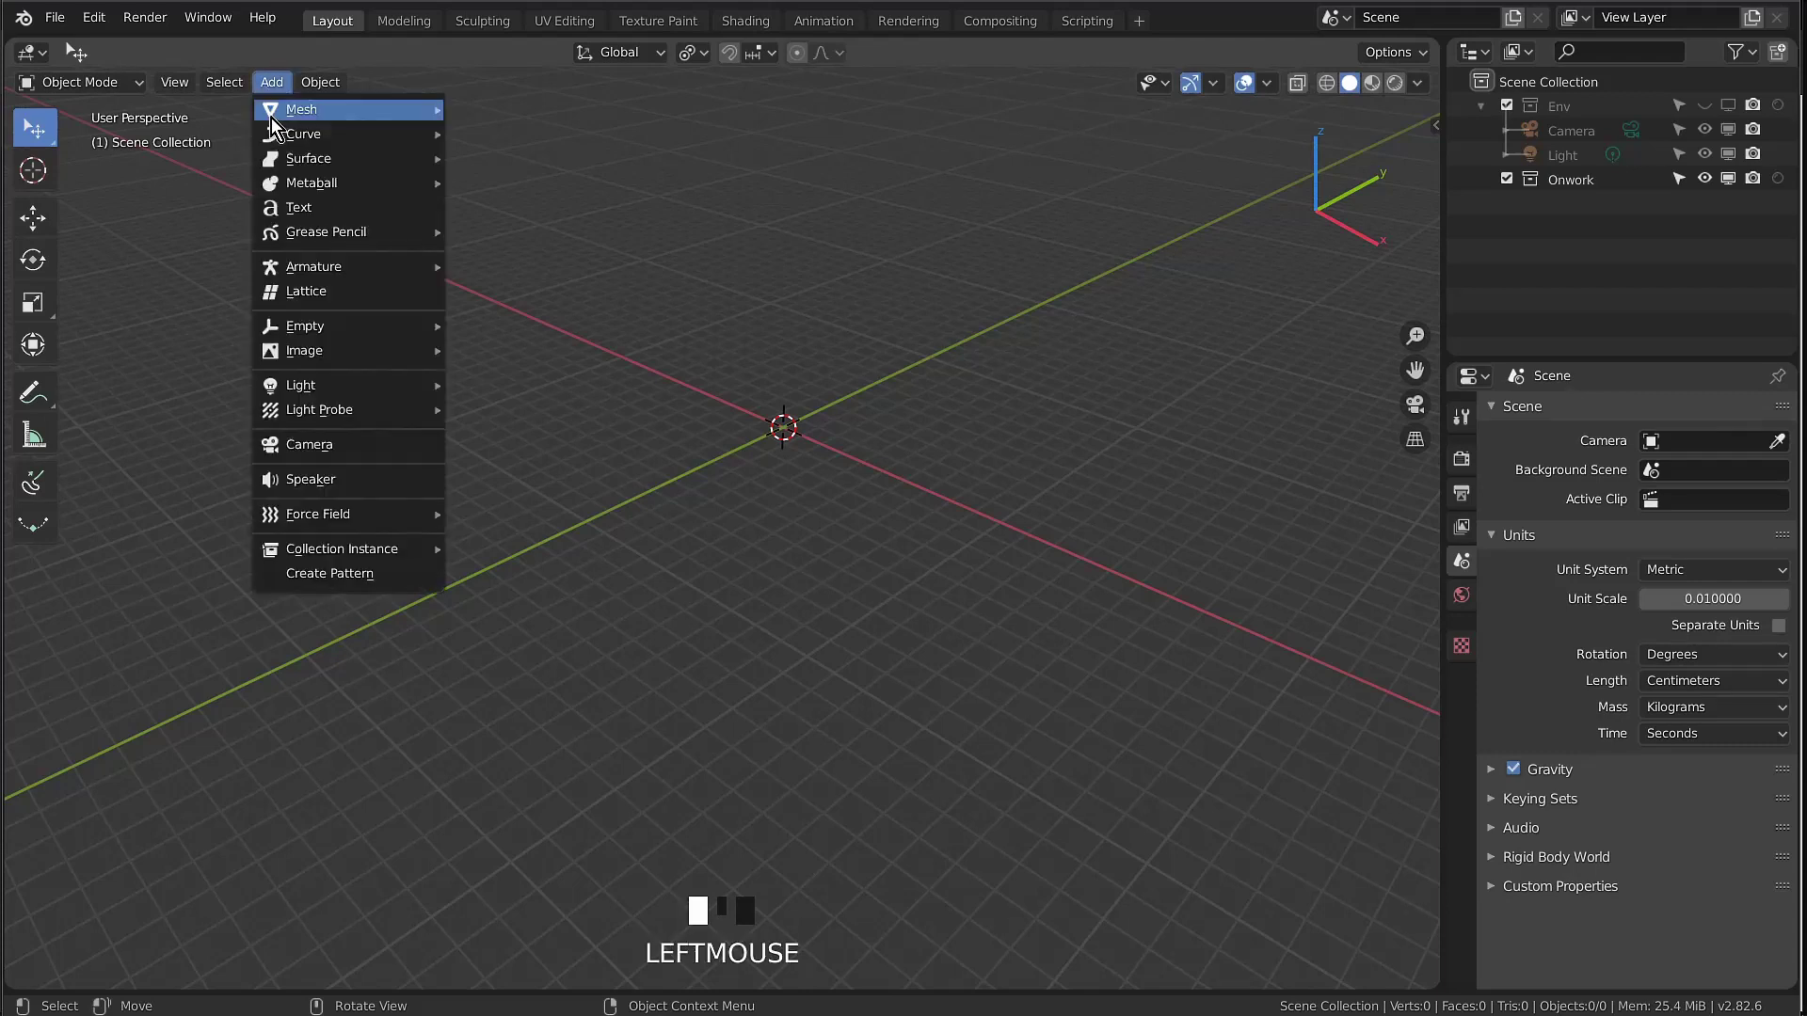
mouse_move(292, 110)
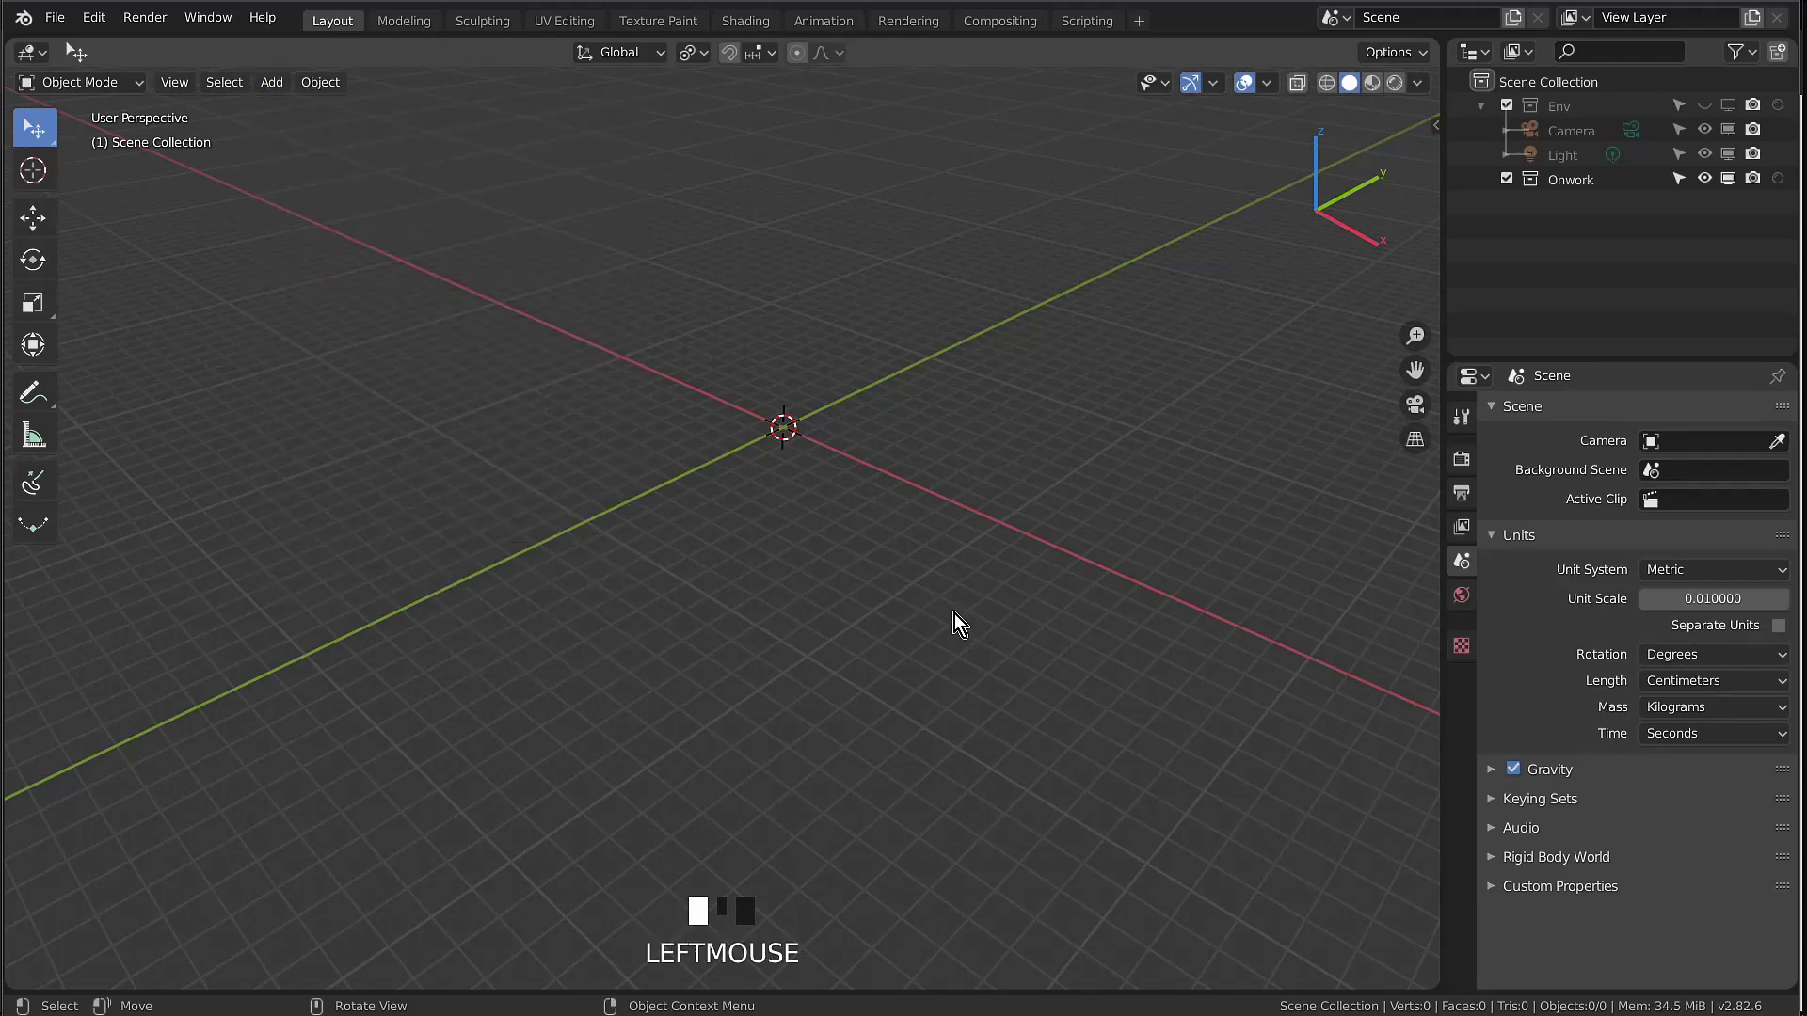
key("shift+a")
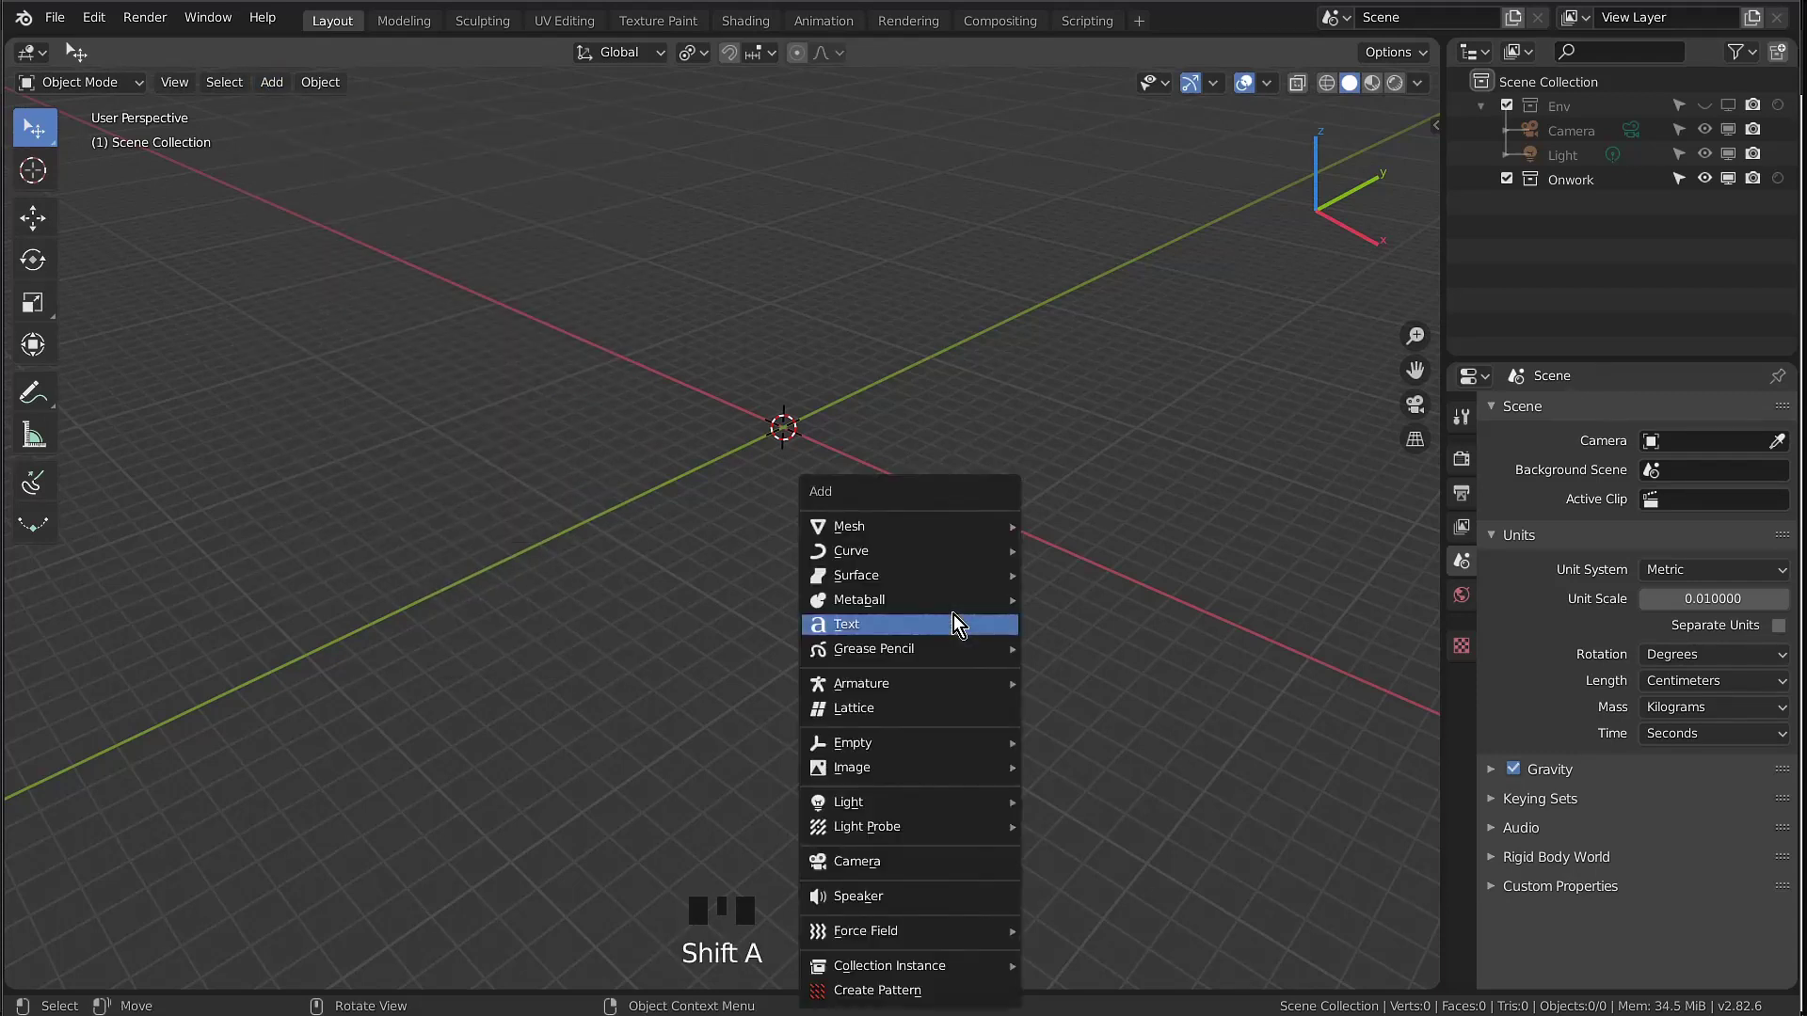
mouse_move(937, 533)
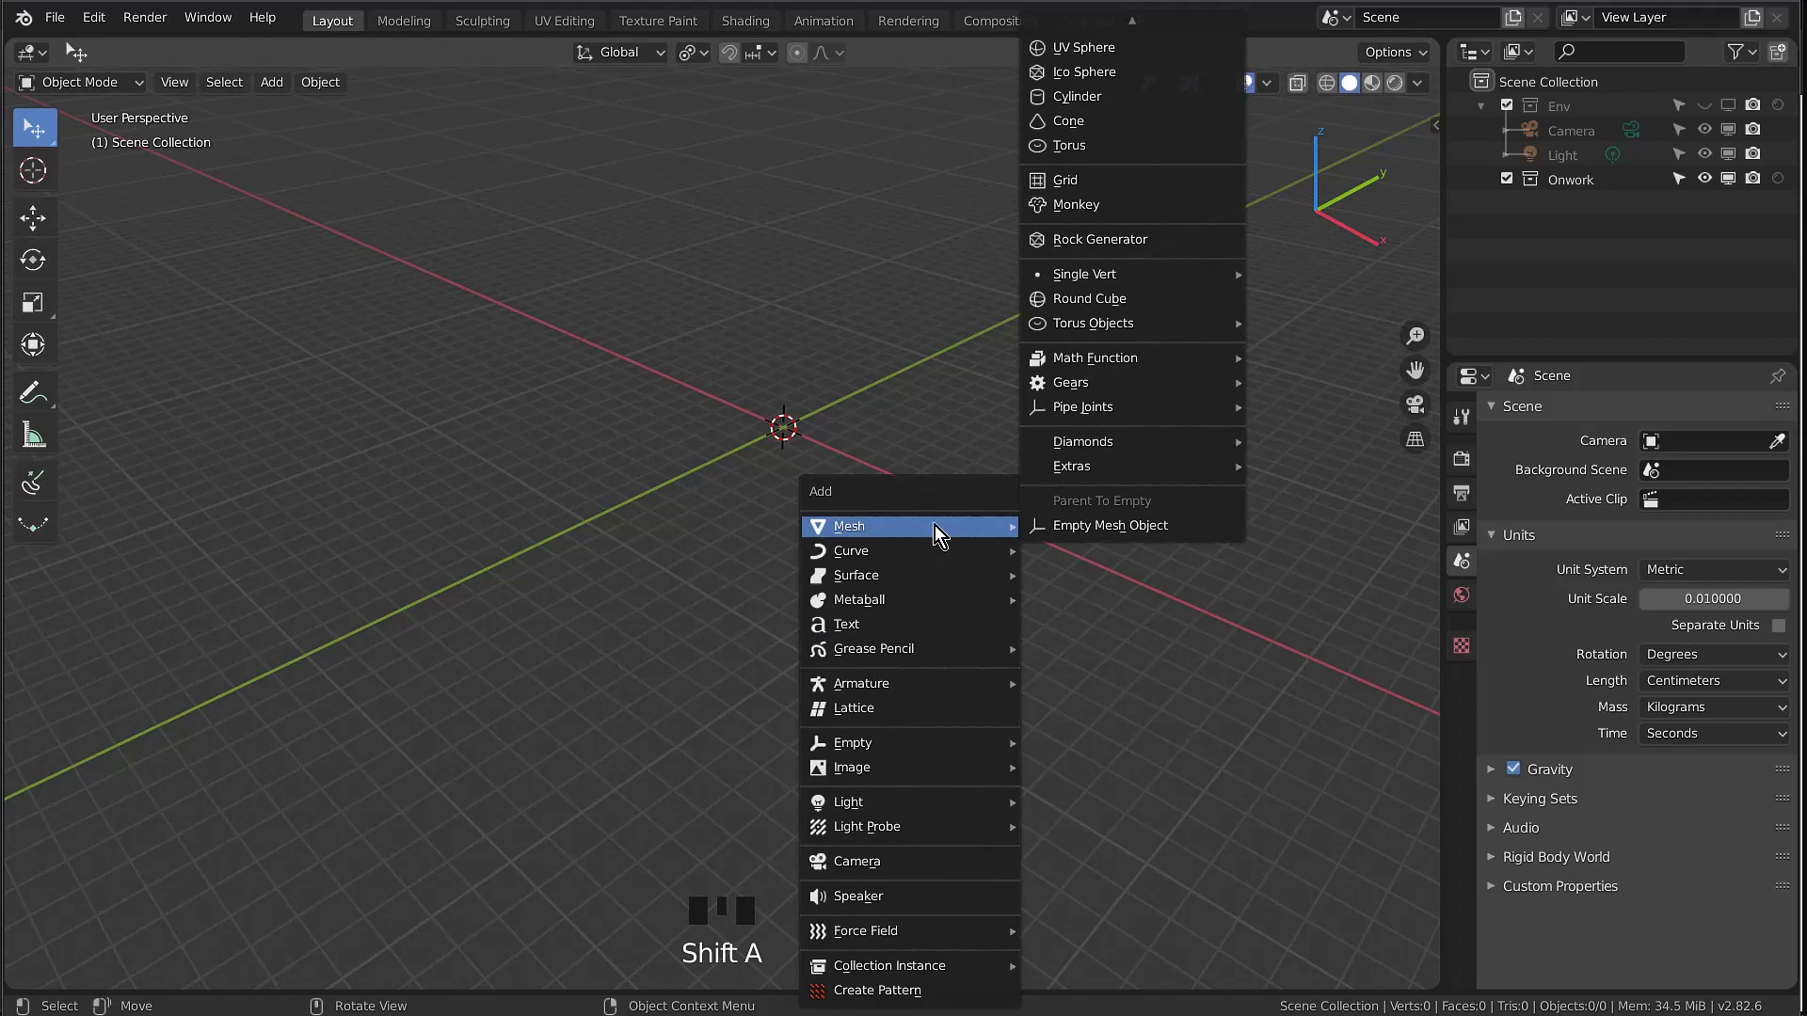
left_click(1092, 243)
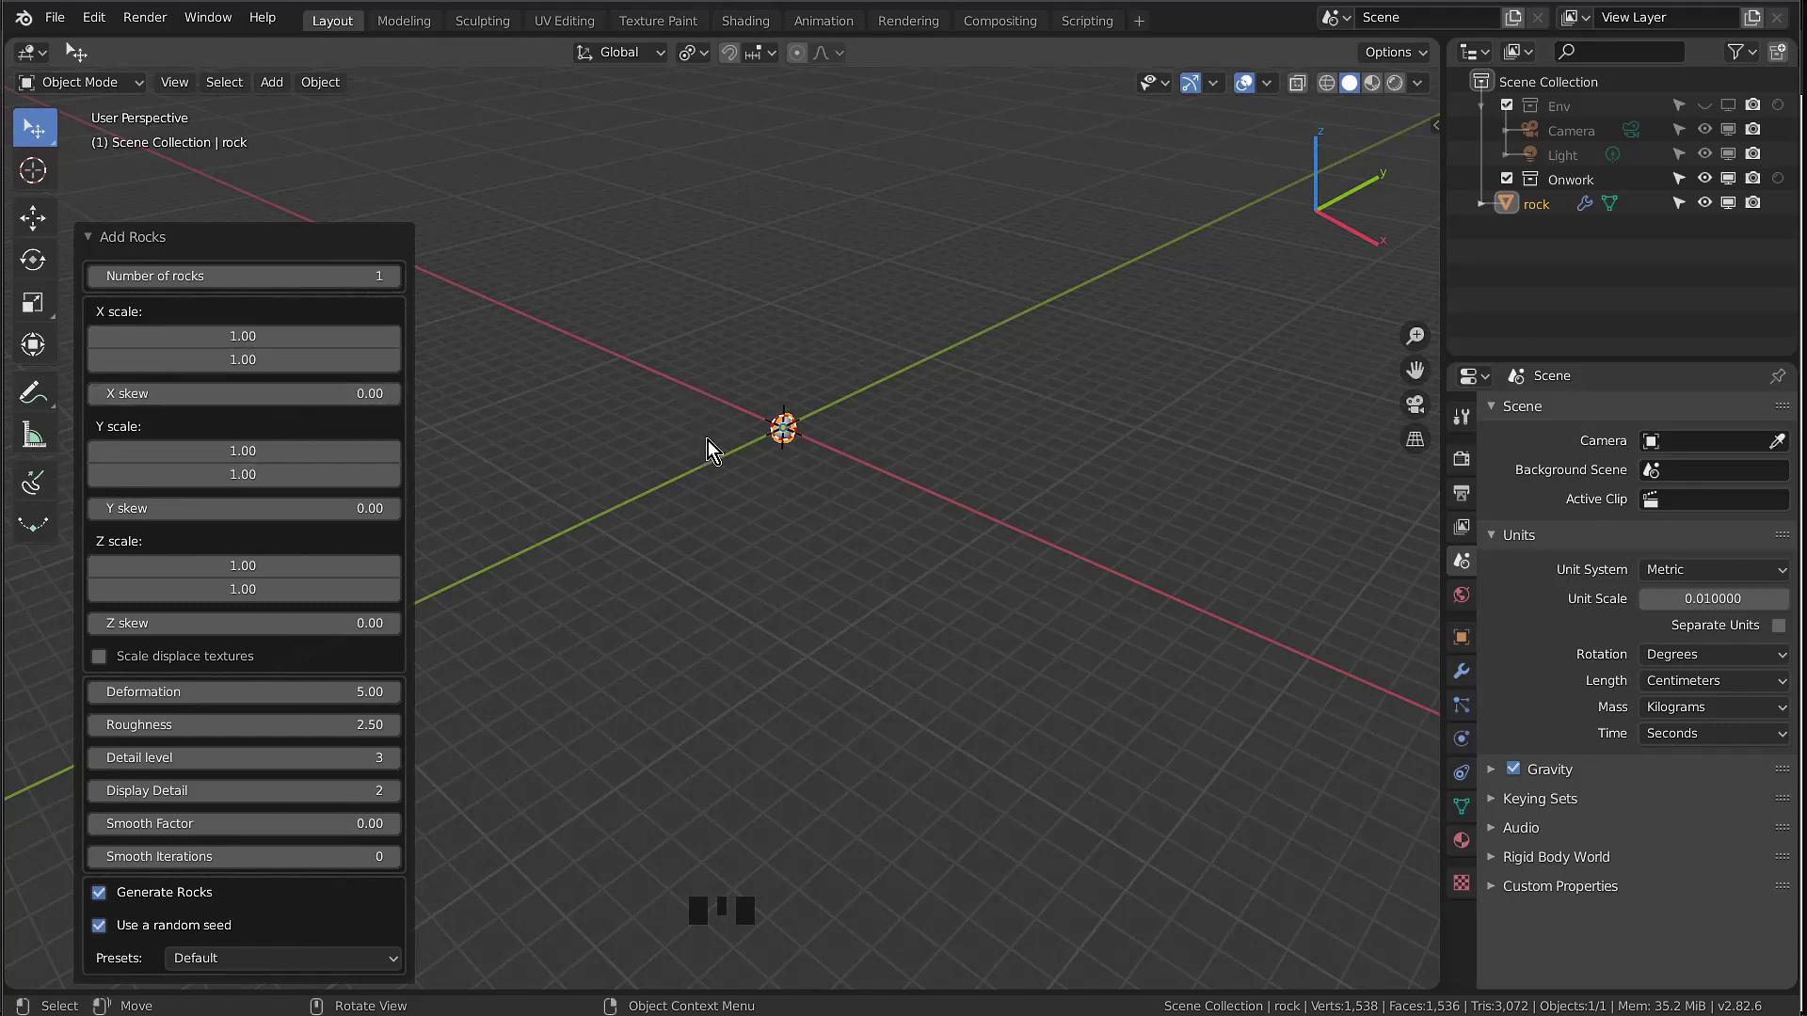
scroll(777, 388, "up", 1)
scroll(778, 388, "up", 10)
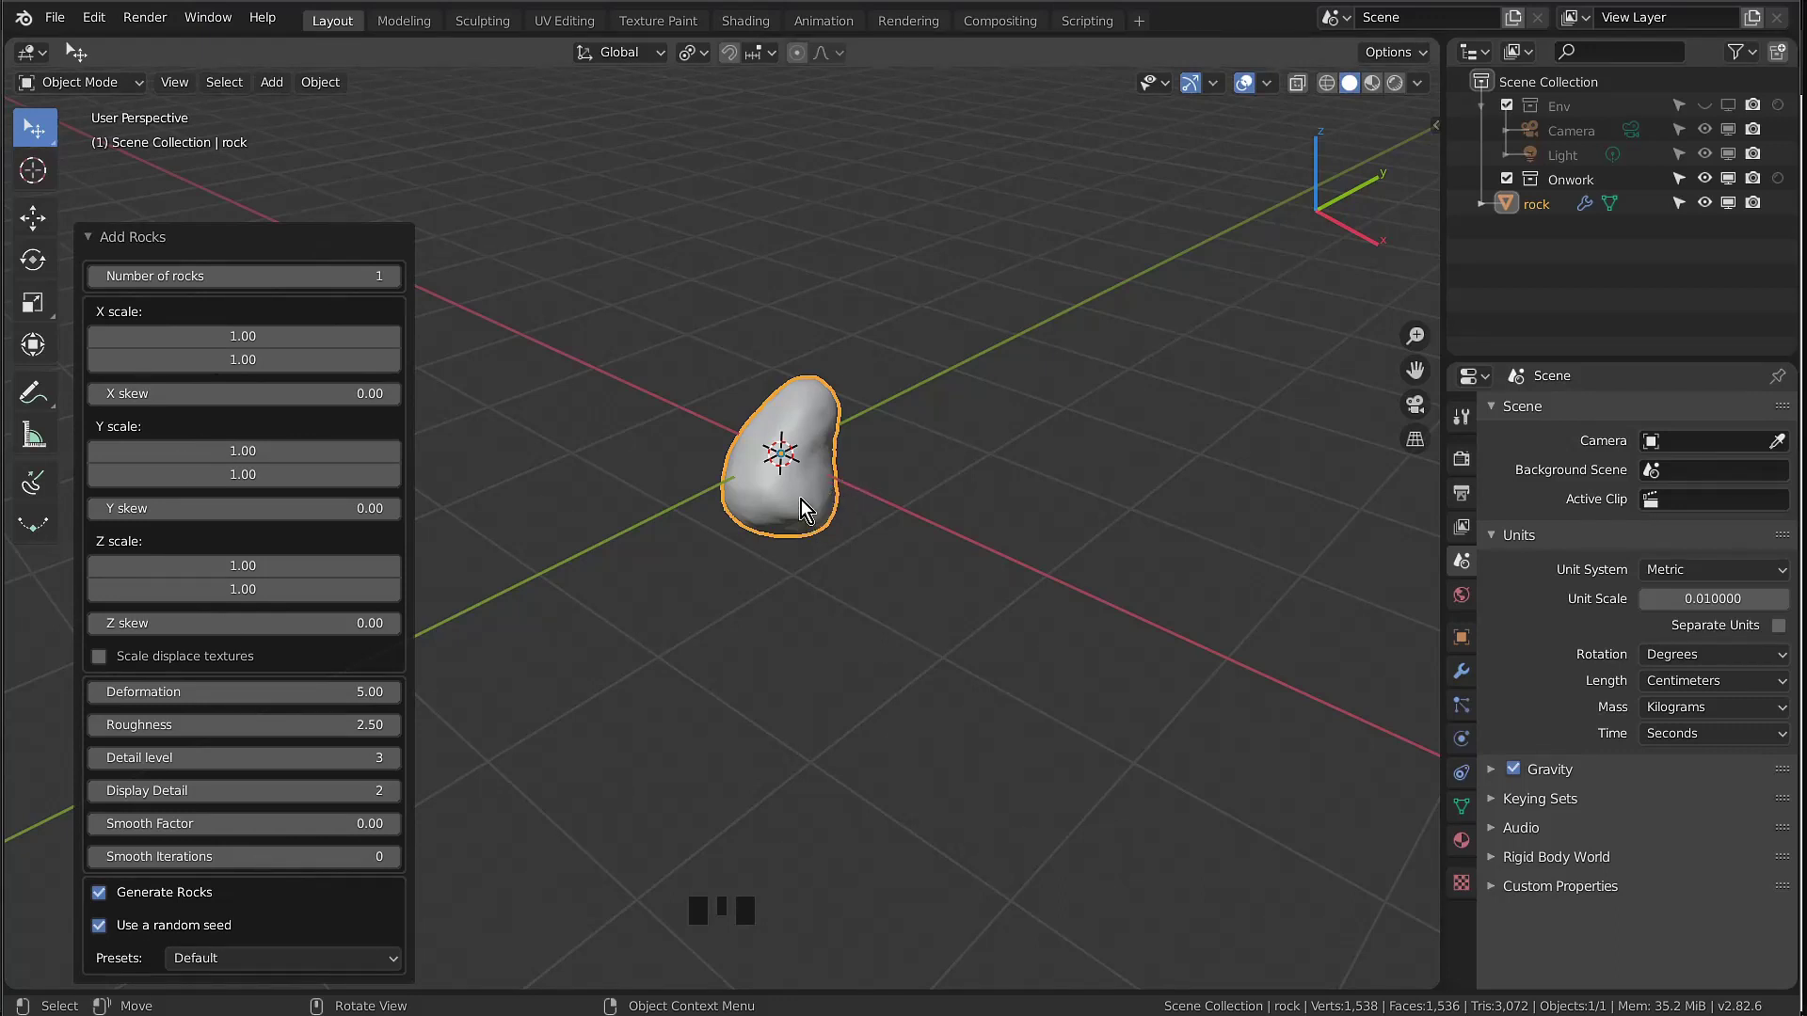
scroll(812, 482, "up", 2)
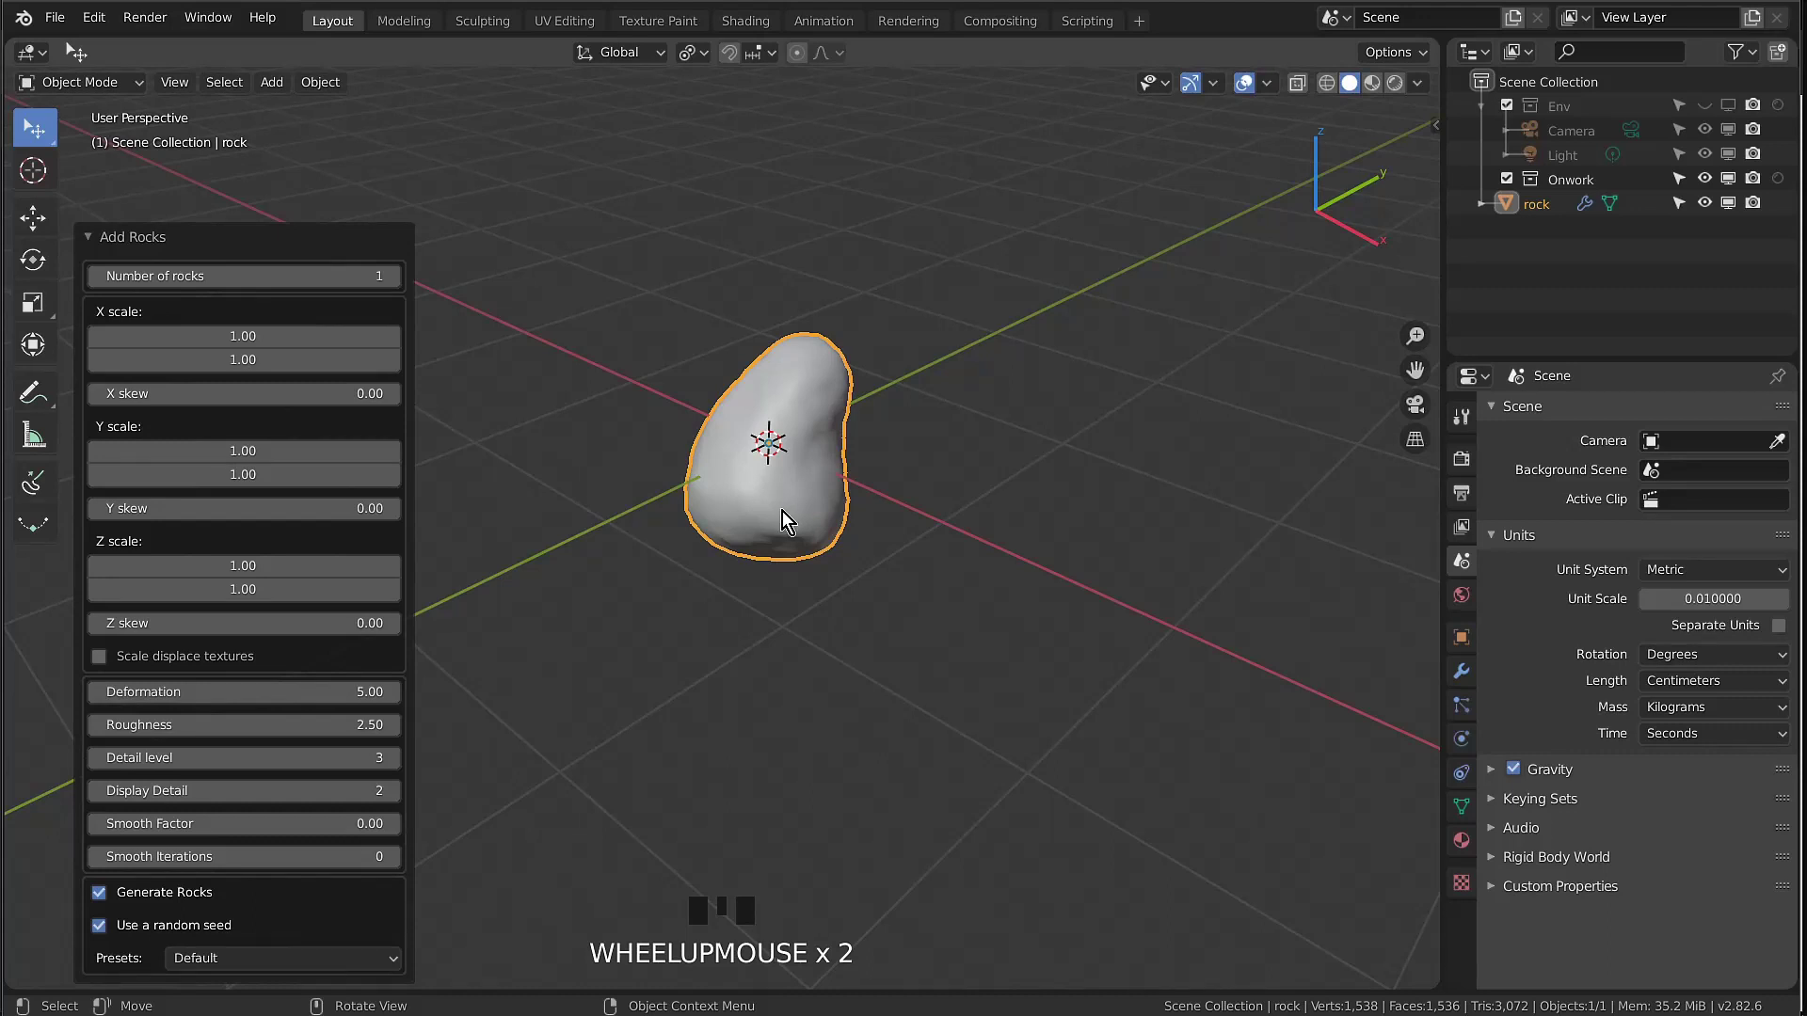
Regenerate the rock with the Asteroid preset (Deformation 7.50, Roughness 3.00)
left_click(218, 962)
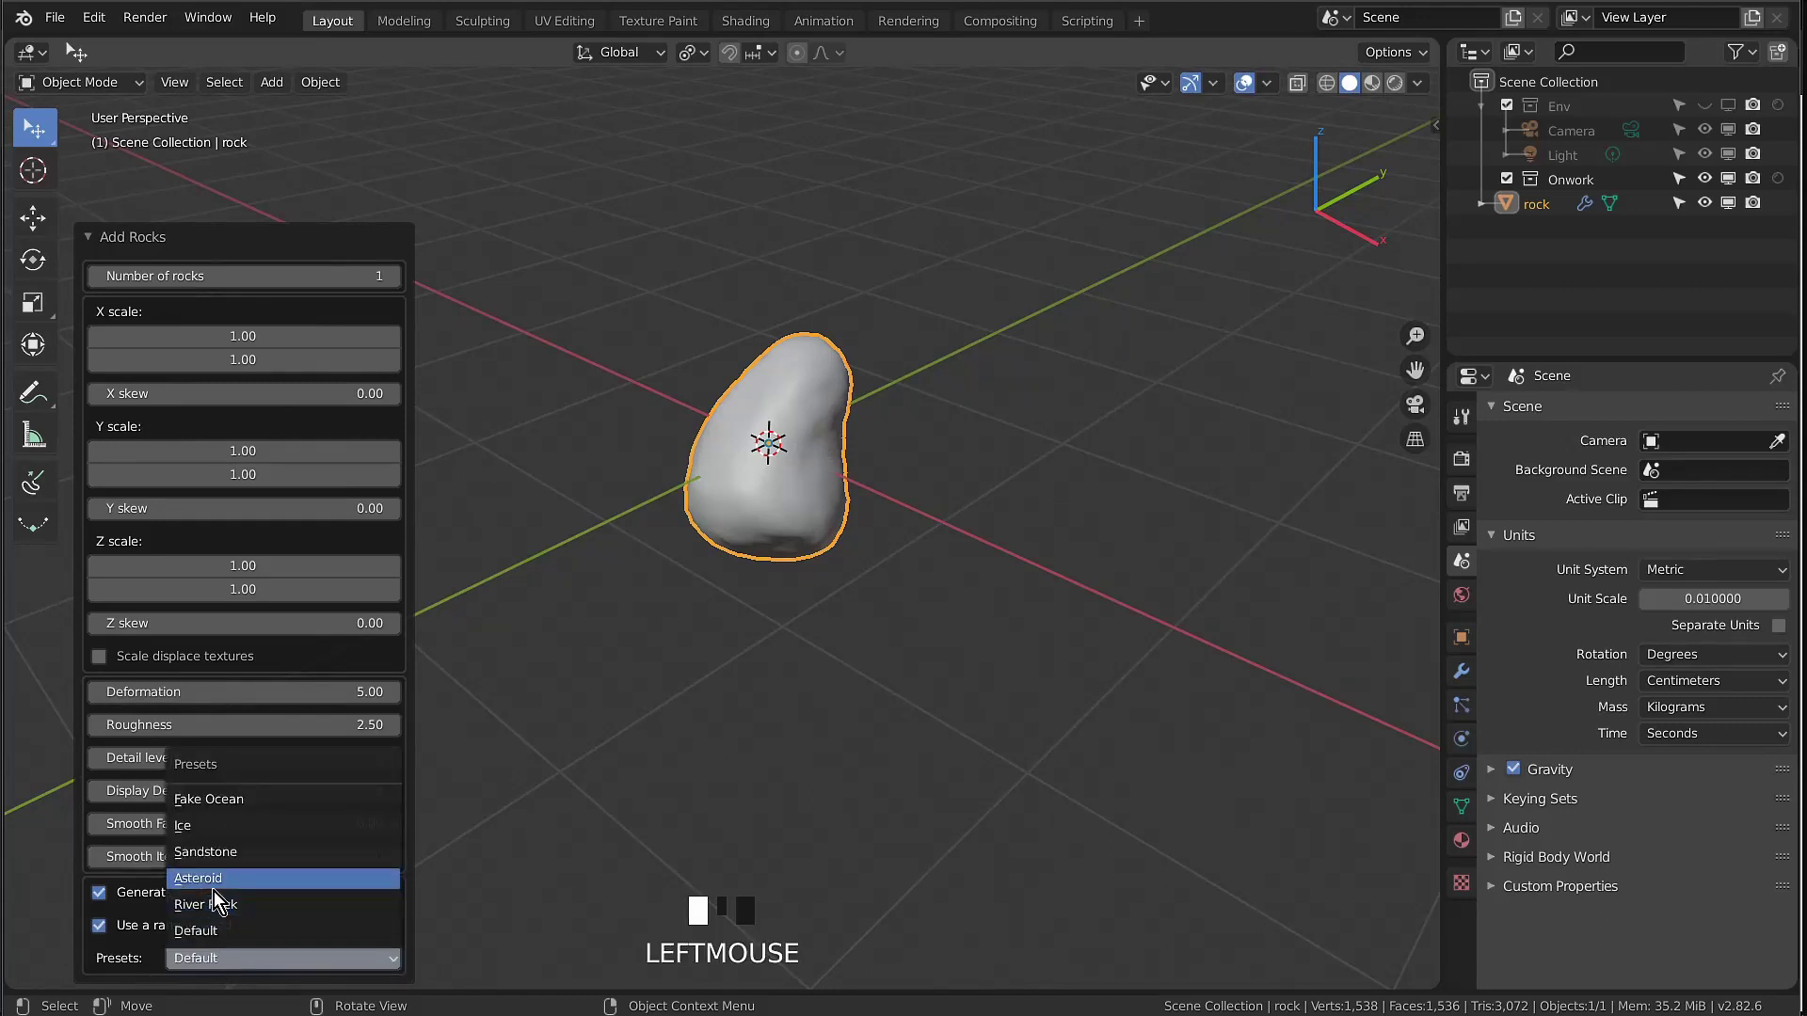
left_click(275, 878)
scroll(786, 461, "down", 3)
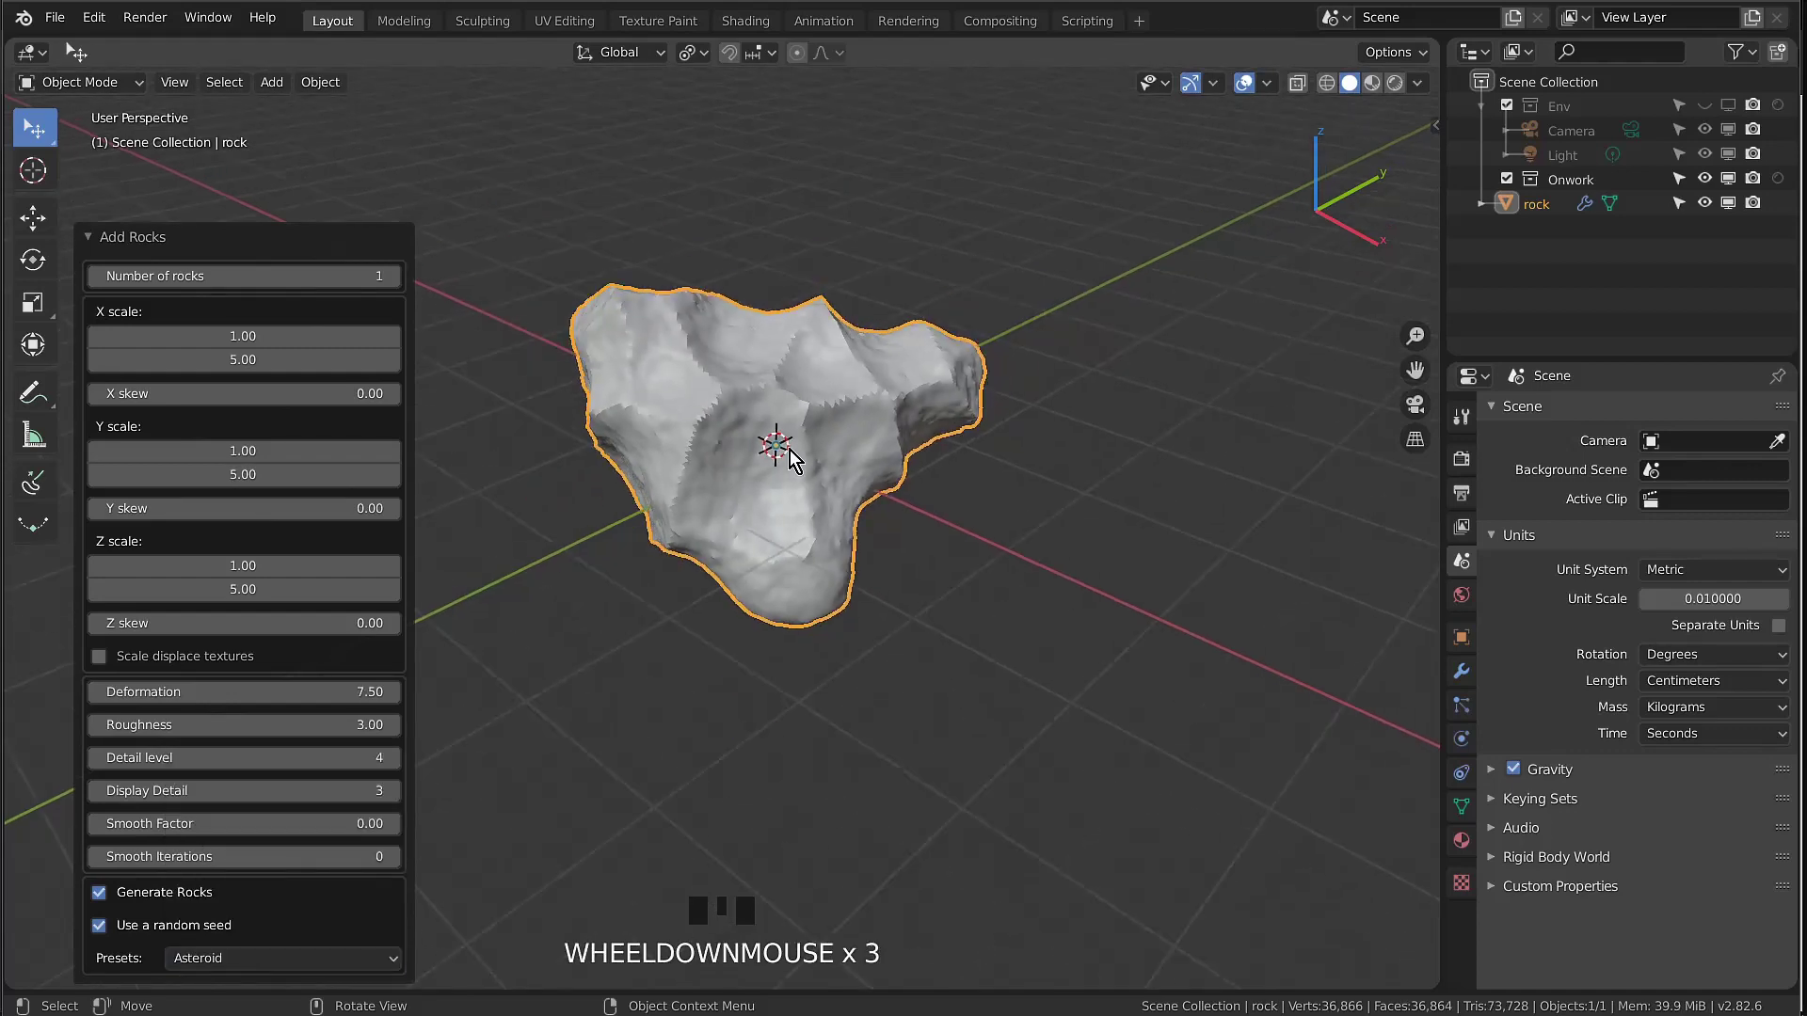
middle_click_drag(791, 565, 726, 454)
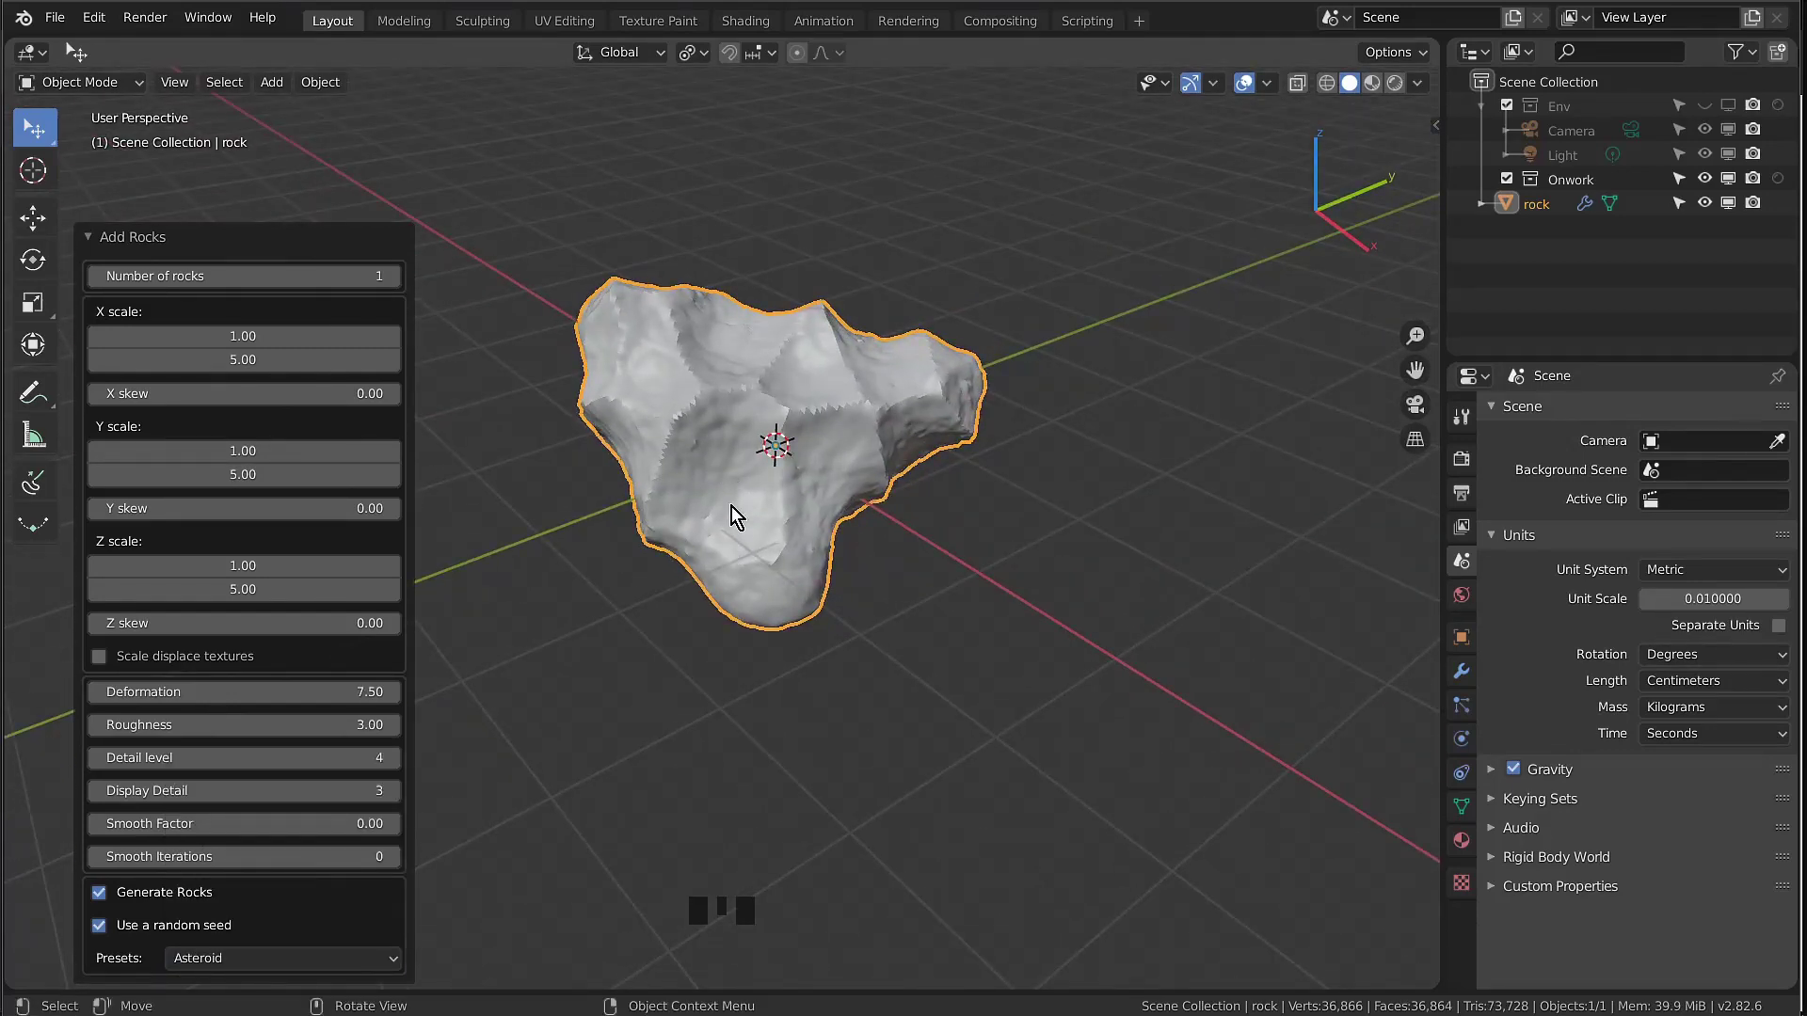
Move the rock, excluding the Y axis, to X -2.15 cm and Z 1.69 cm
key("g")
key("shift+y")
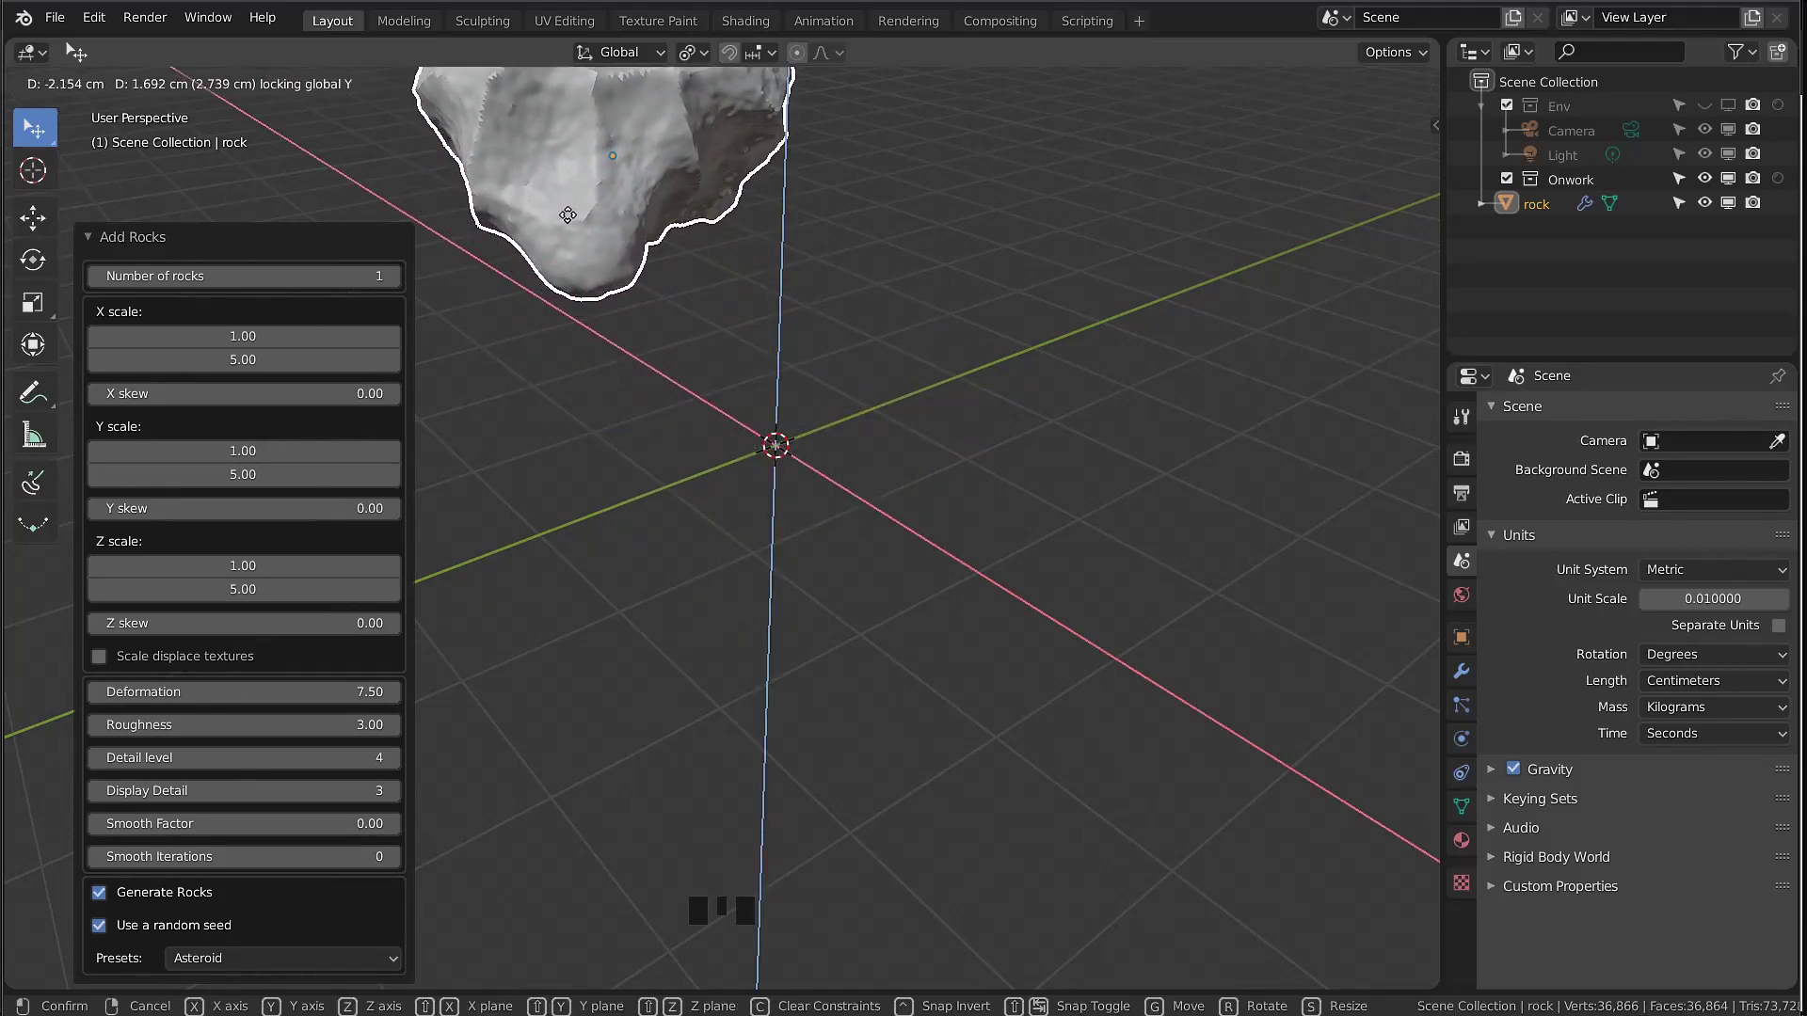
left_click(567, 215)
middle_click_drag(593, 403, 697, 423)
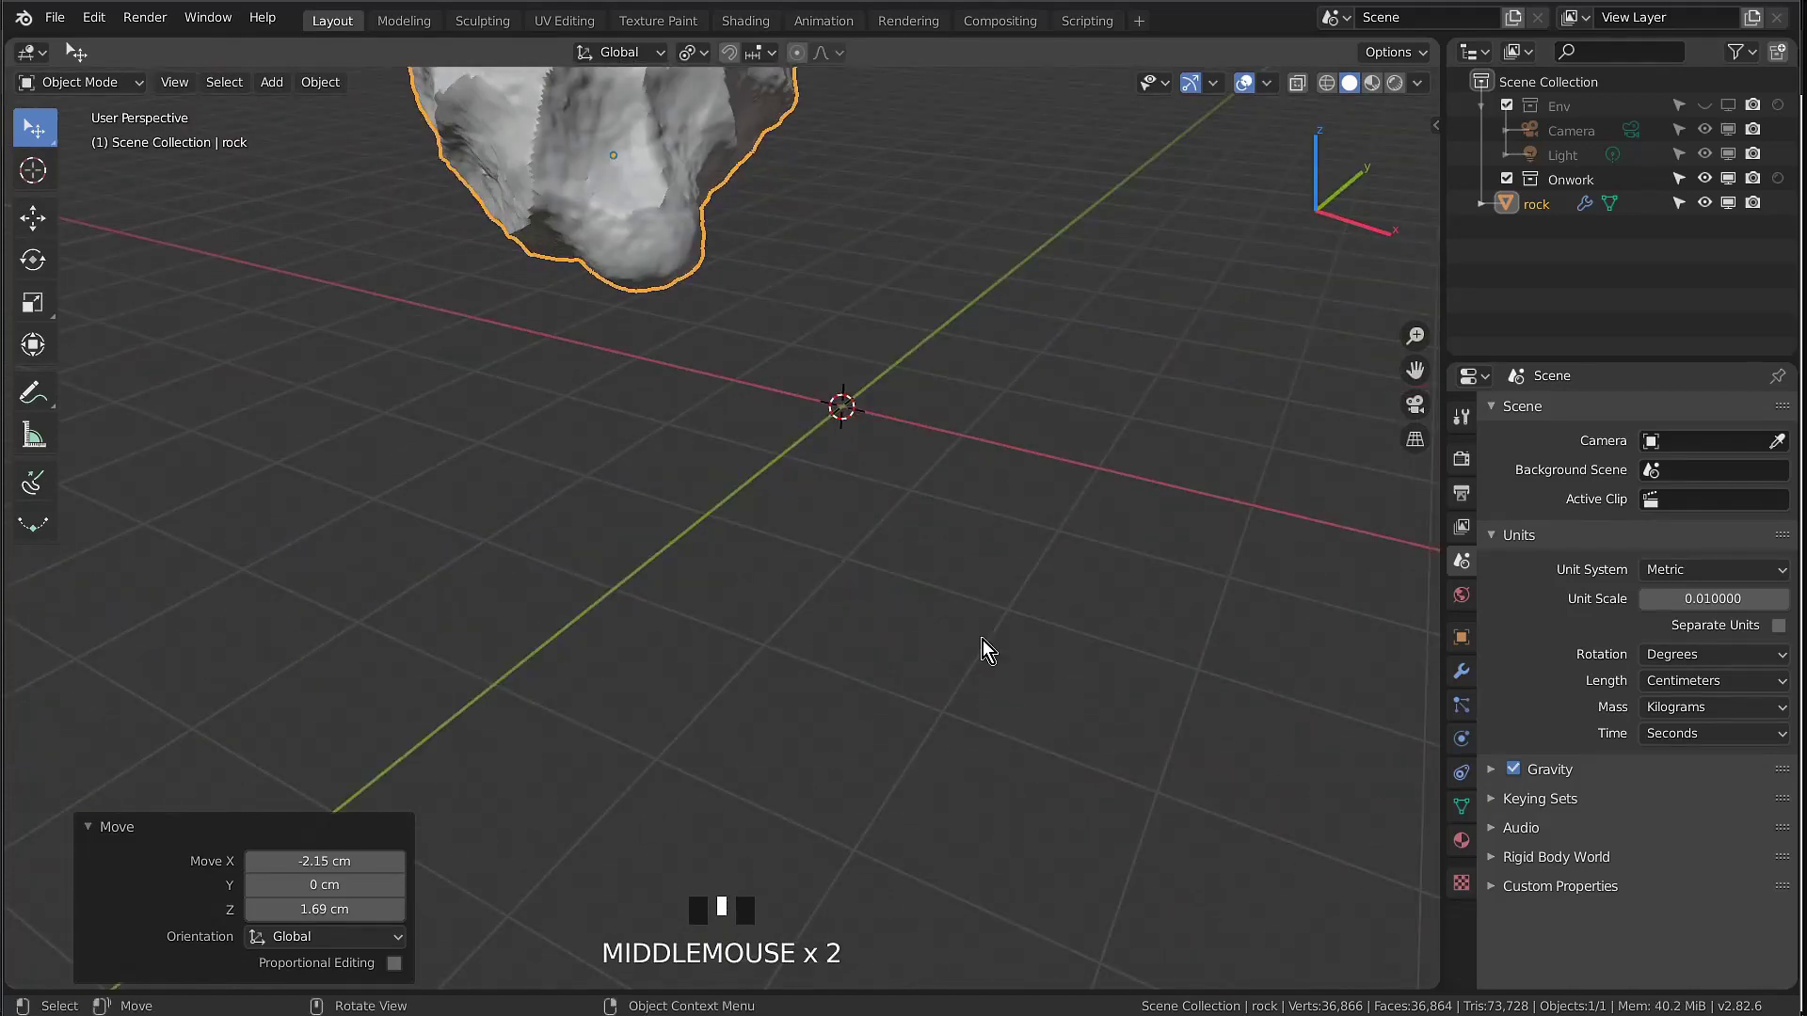
key("shift+a")
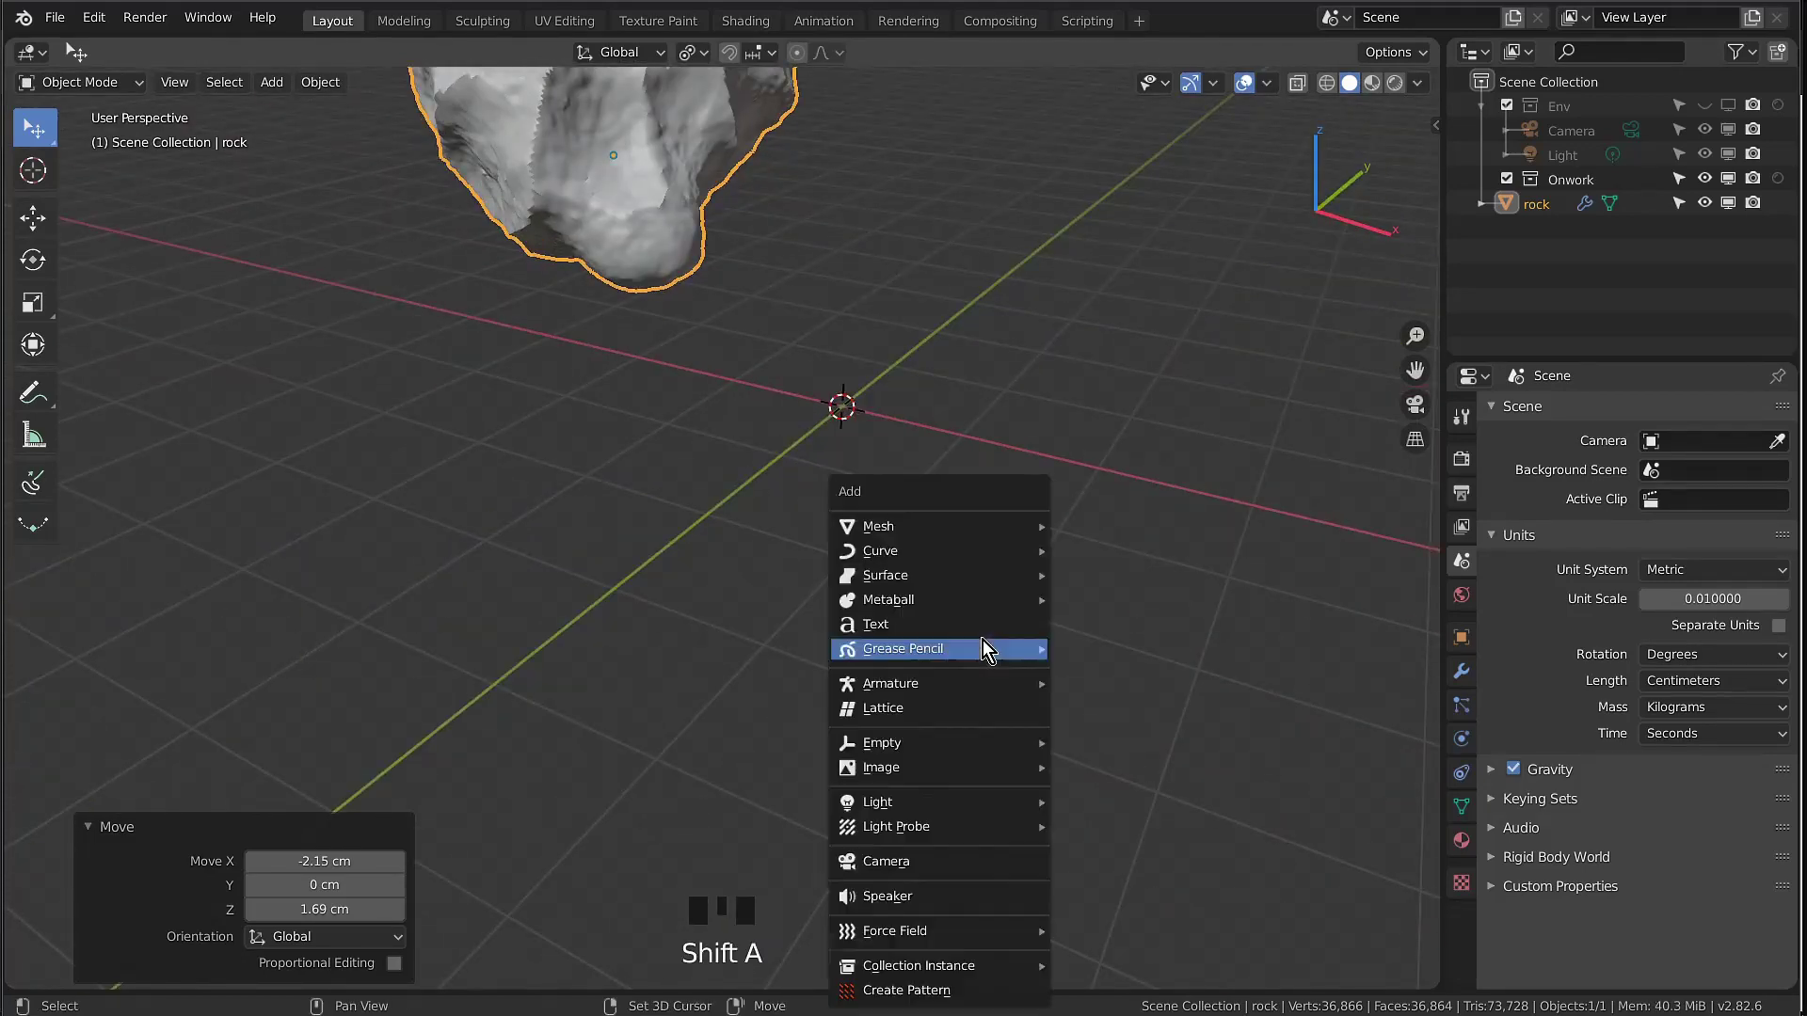
mouse_move(943, 513)
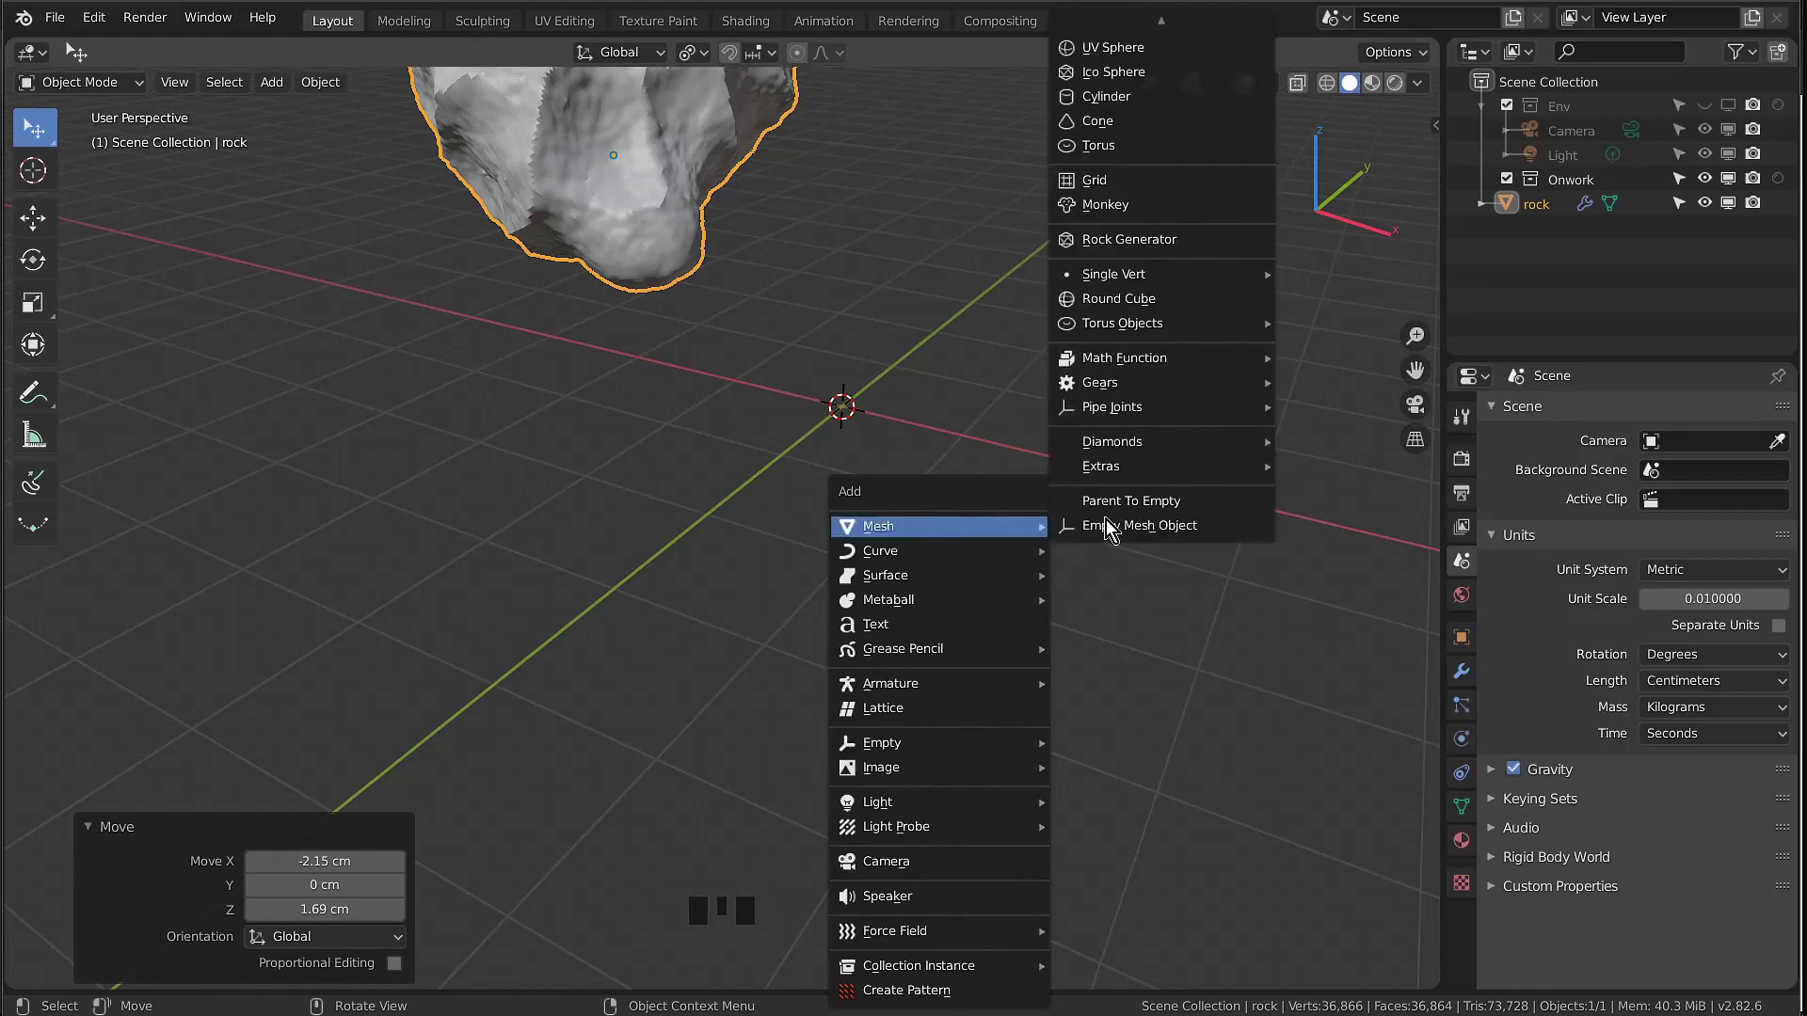
Add a second generated rock using the Sandstone preset
left_click(1158, 241)
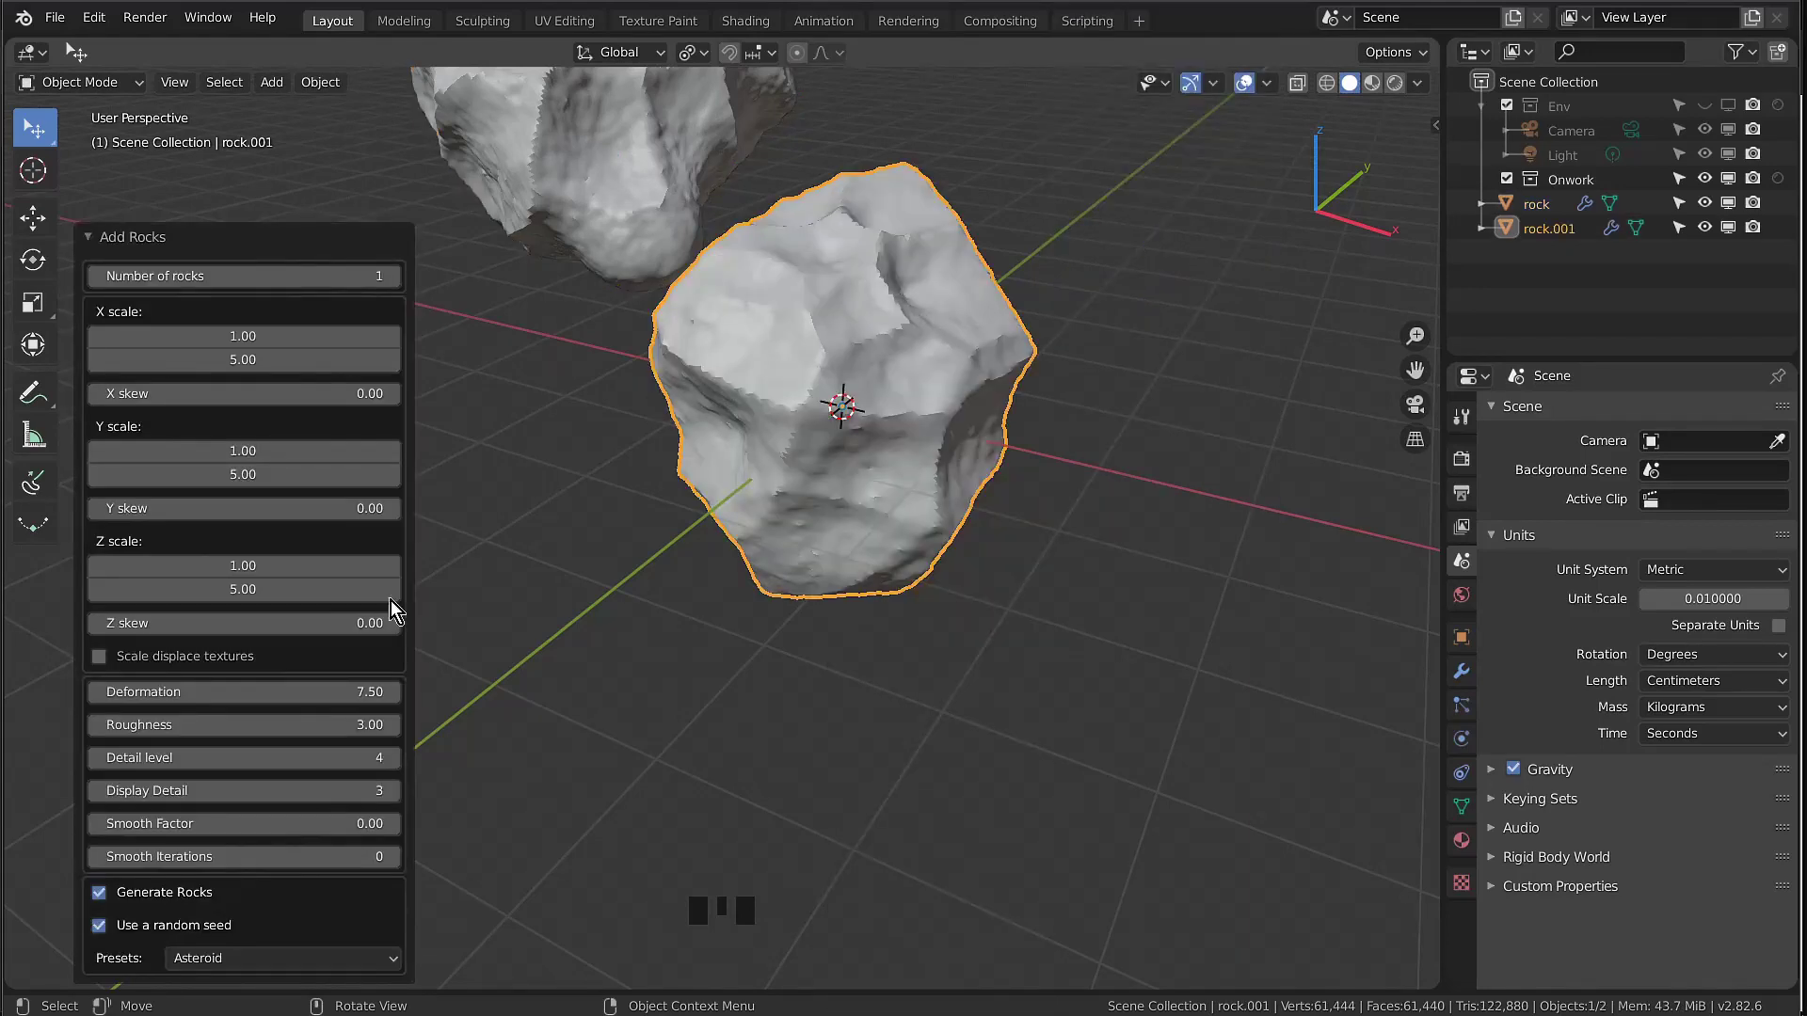
left_click(214, 960)
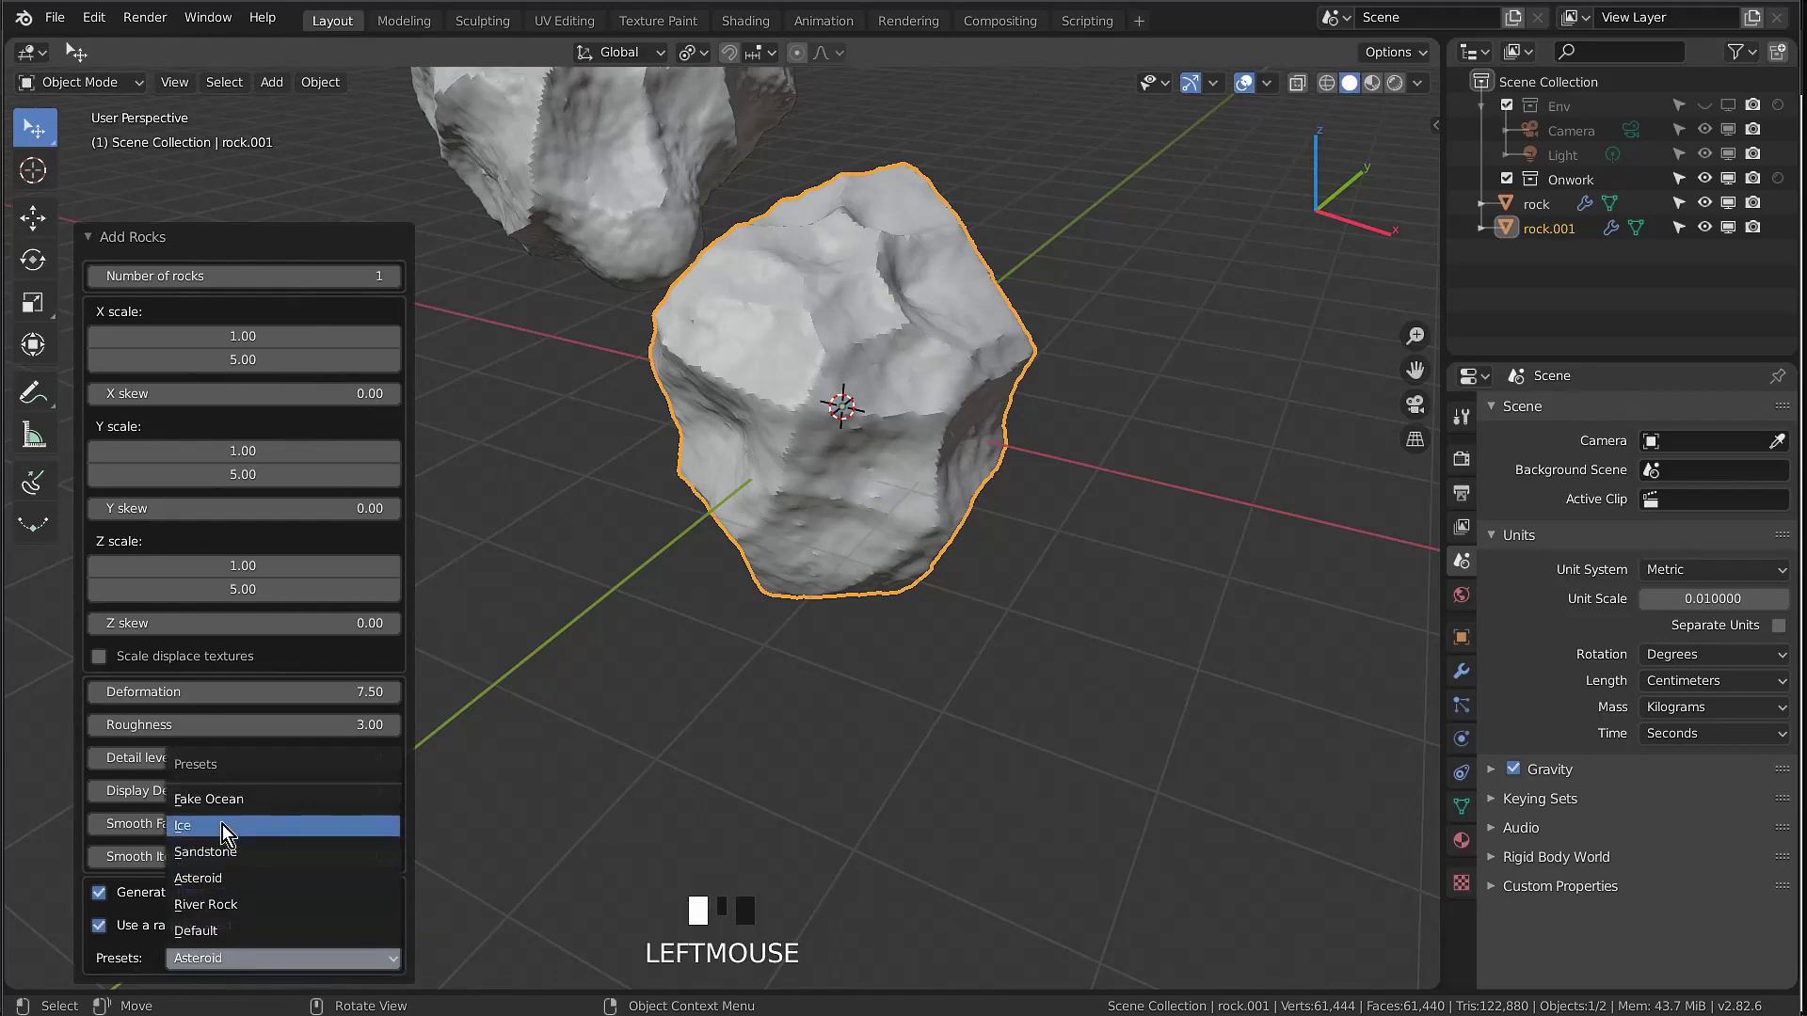
left_click(235, 855)
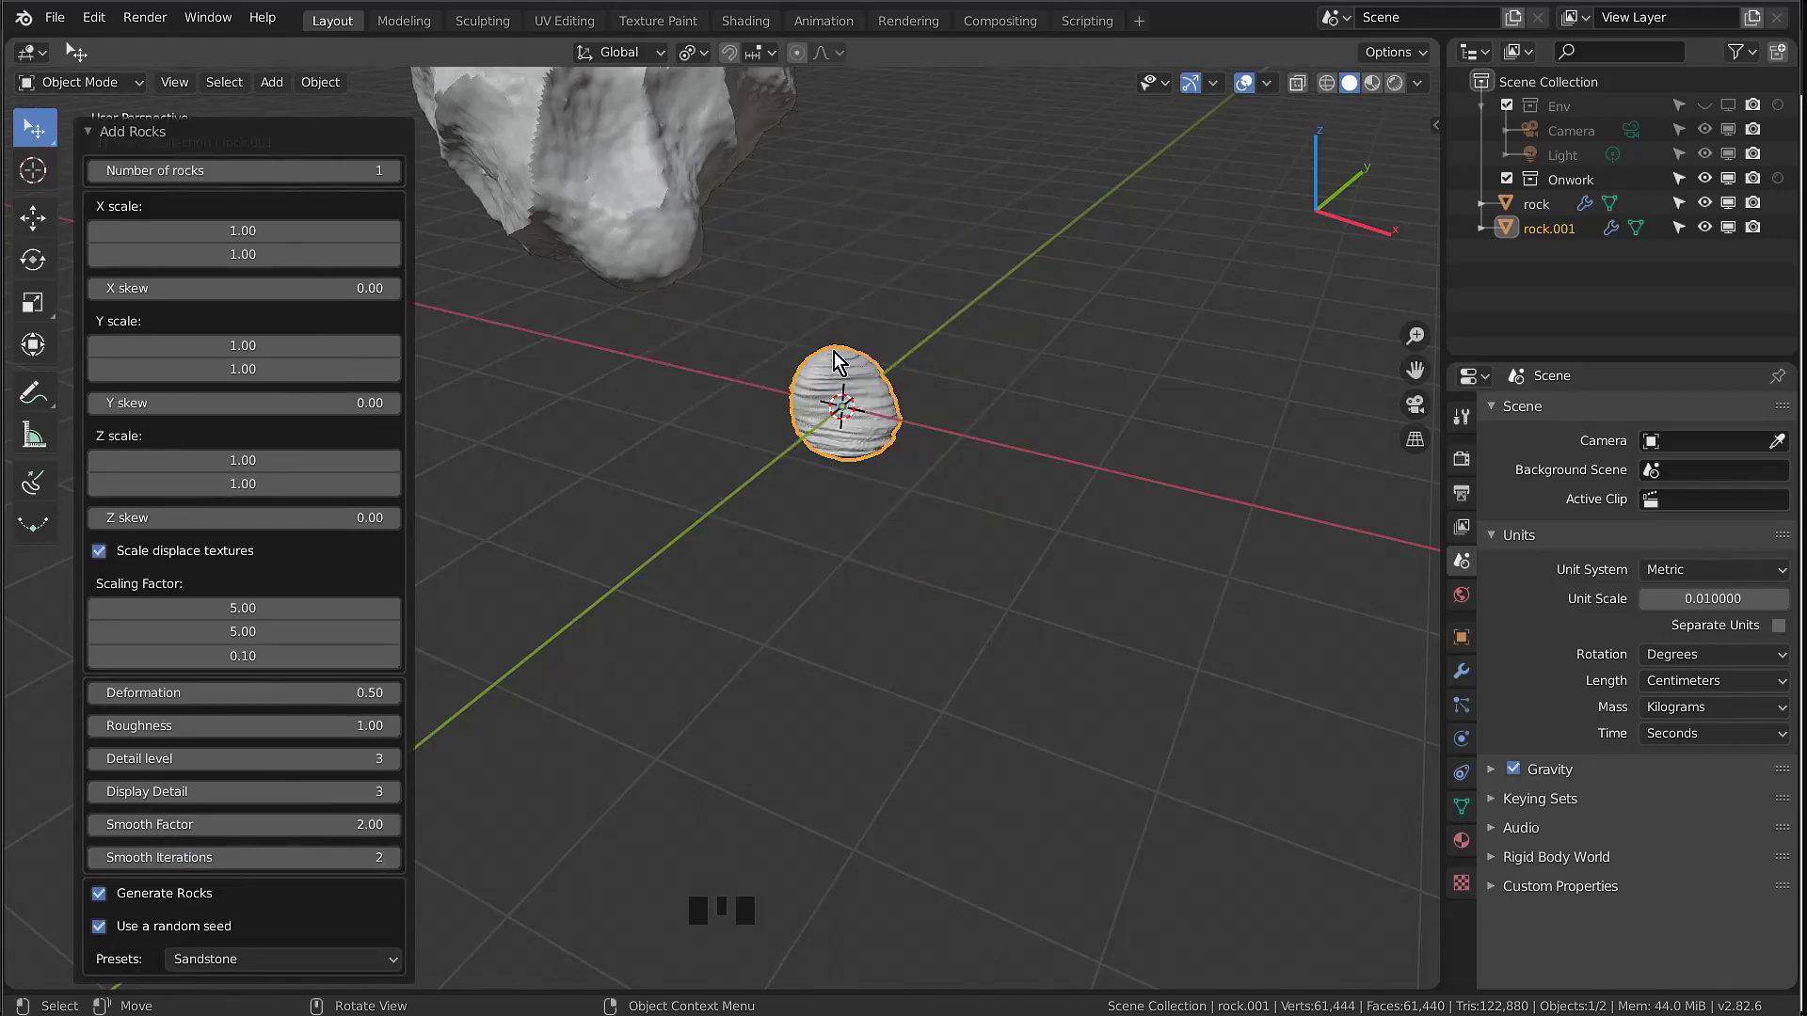
scroll(854, 428, "up", 7)
scroll(866, 518, "down", 3)
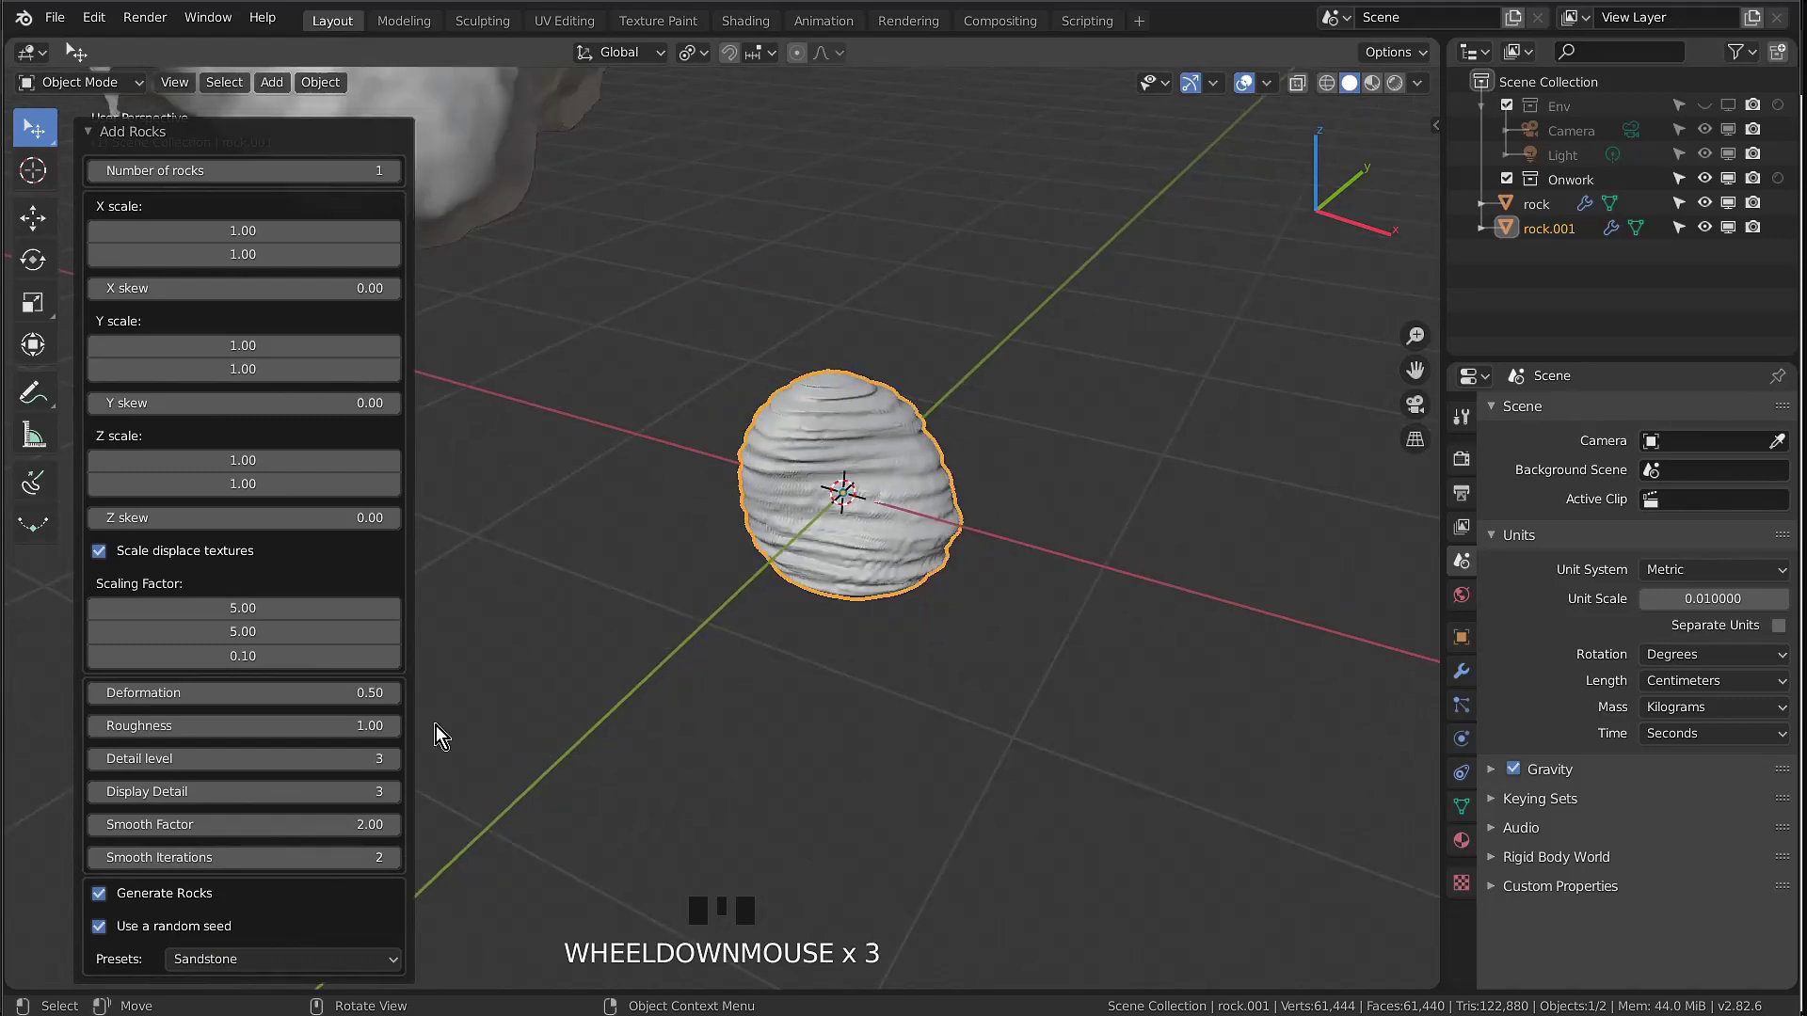
middle_click_drag(436, 734, 993, 630)
scroll(993, 630, "up", 2)
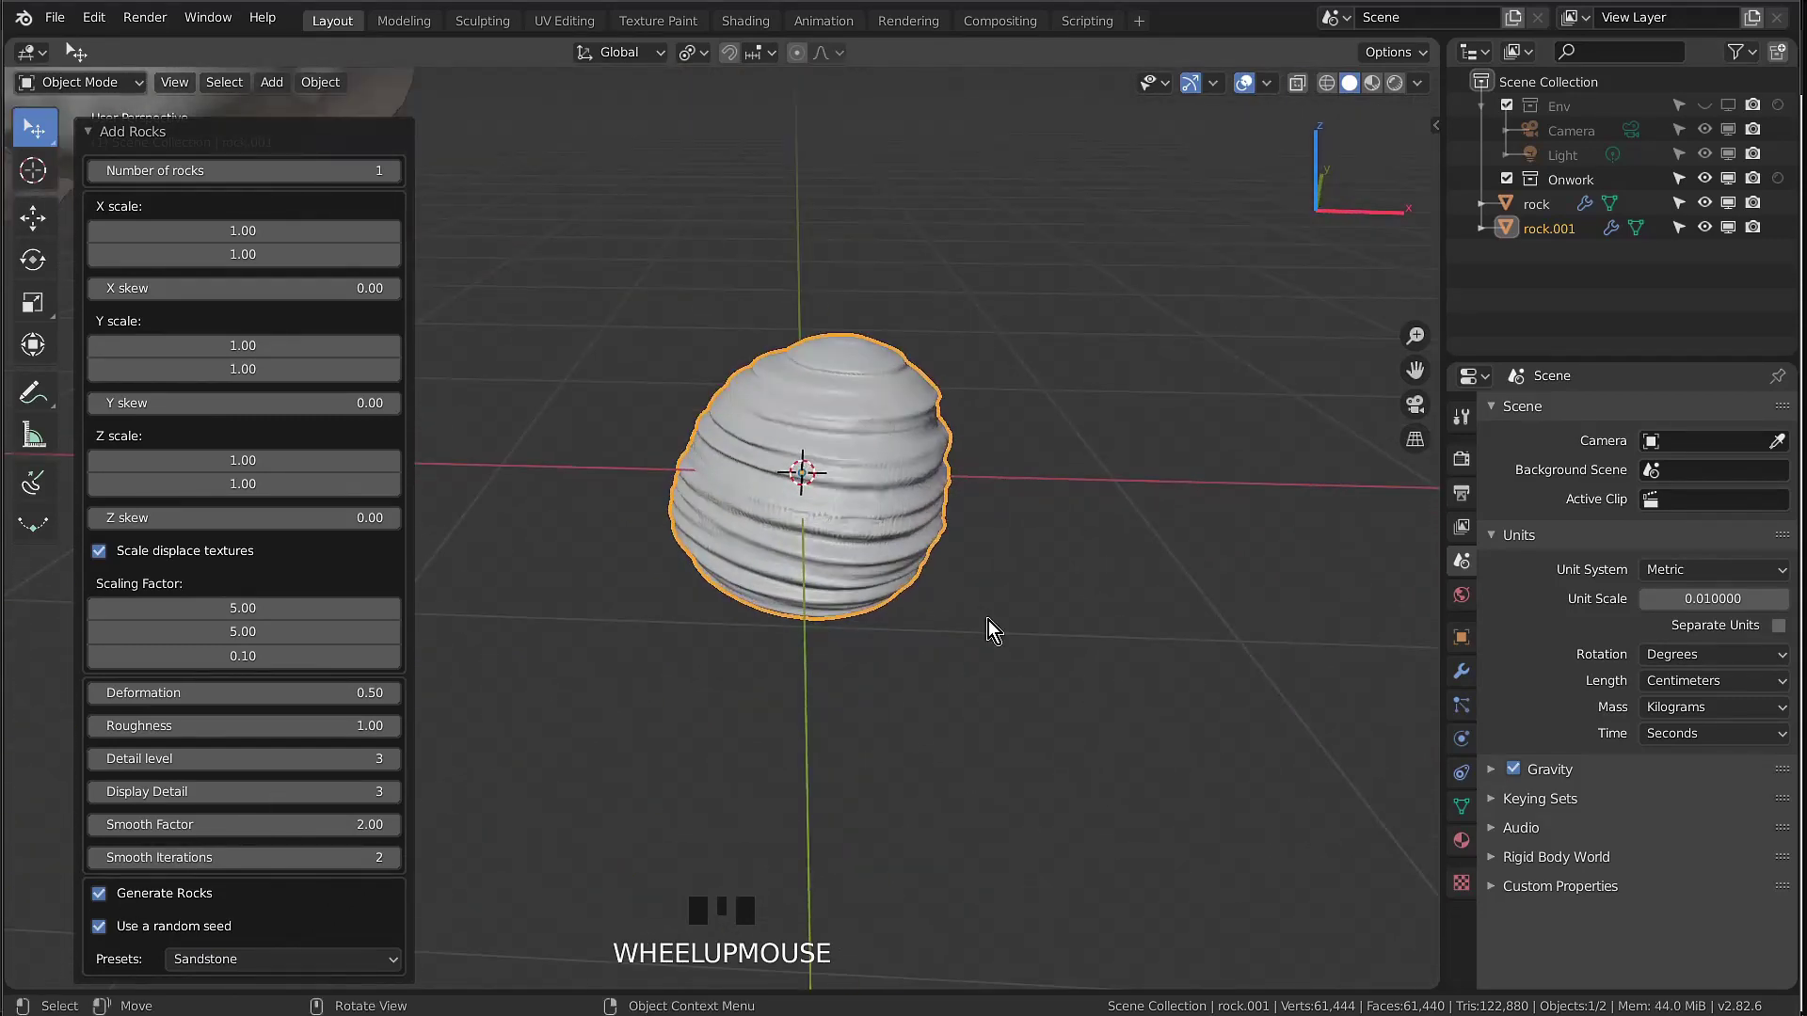
Raise the sandstone rock 0.703 cm above the grid, then select the large asteroid rock
key("g")
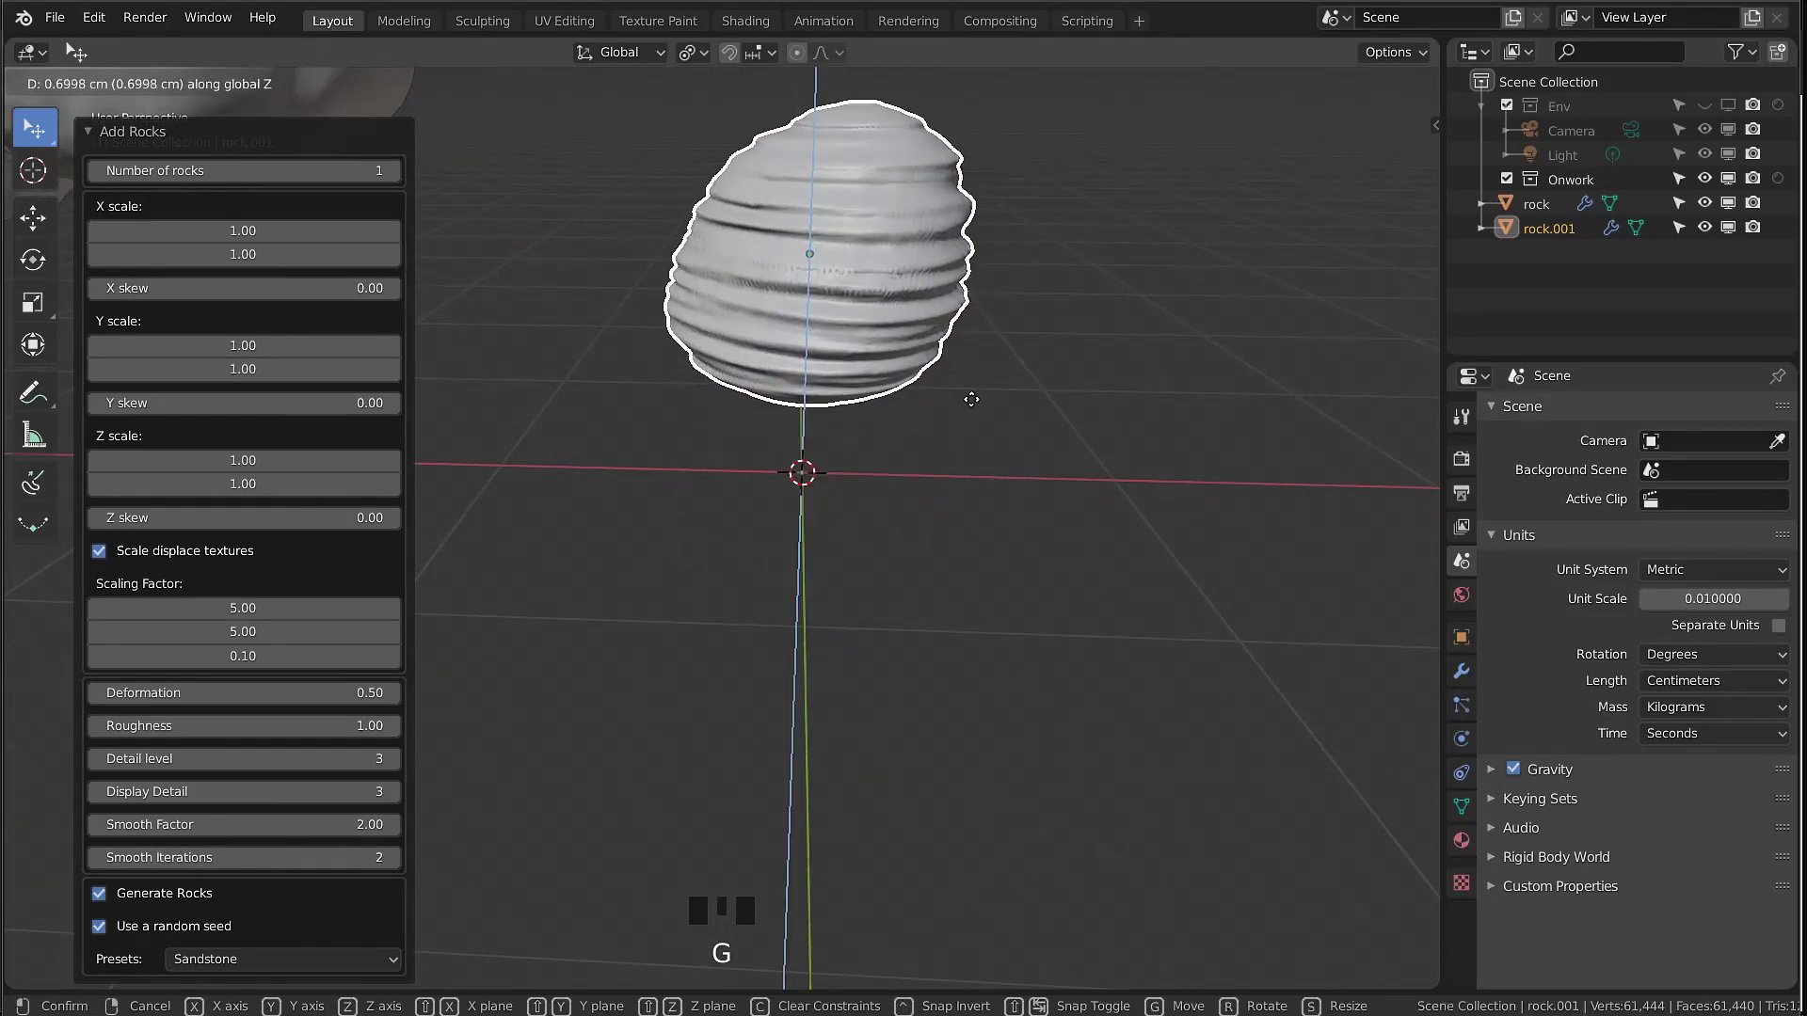
left_click(968, 395)
scroll(810, 605, "down", 4)
middle_click_drag(810, 605, 753, 718)
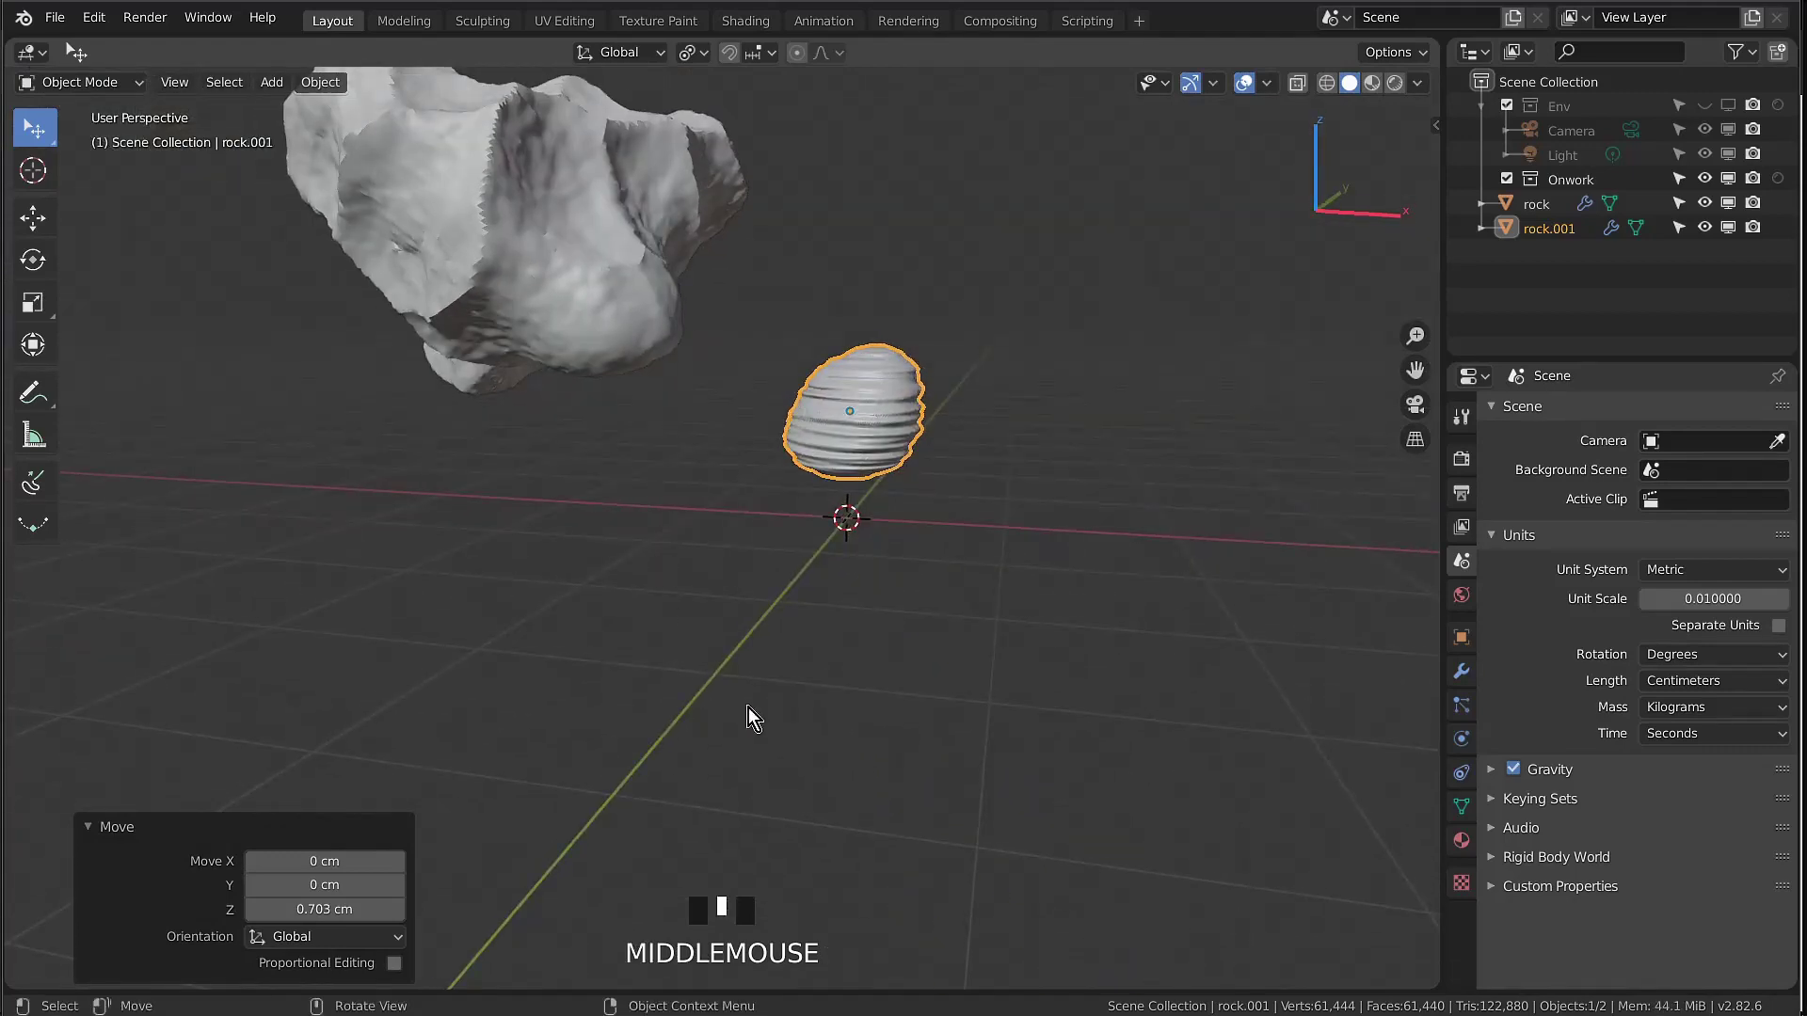
left_click(504, 280)
middle_click_drag(569, 356, 545, 415, "shift")
scroll(510, 280, "up", 5)
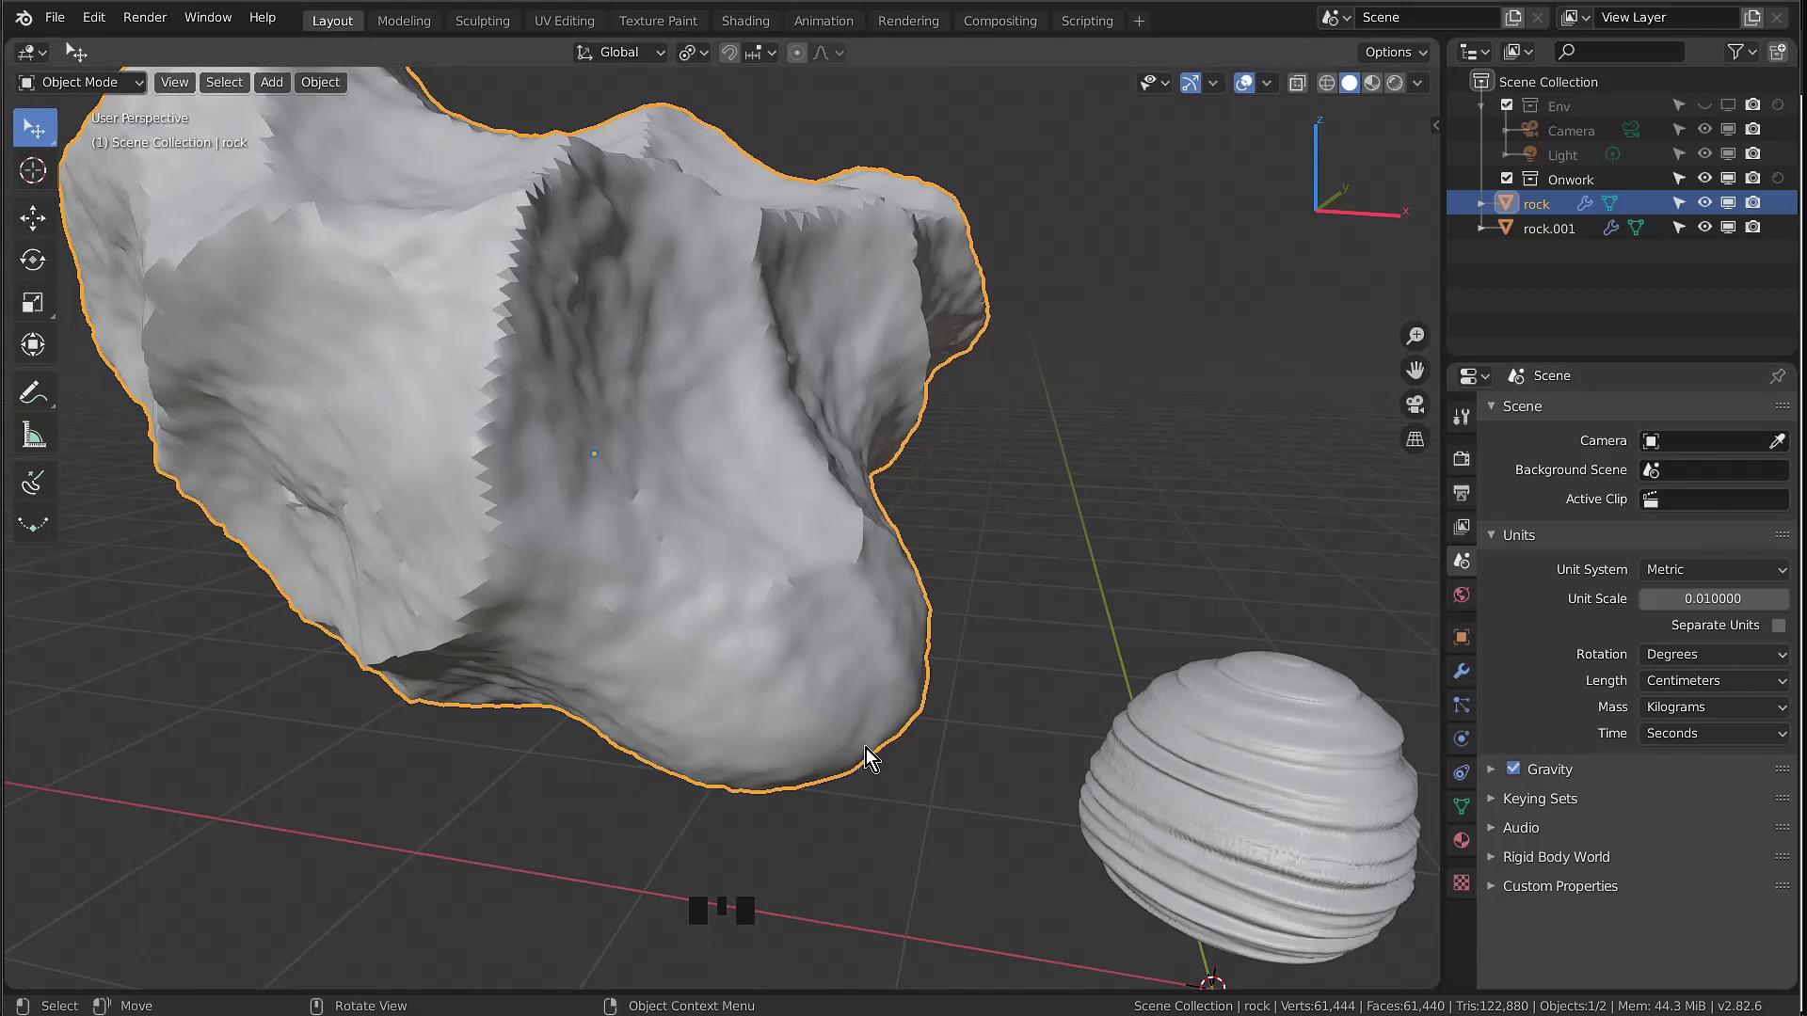
Raise the asteroid rock's Normals Auto Smooth angle to 147° in its mesh data settings
middle_click_drag(865, 747, 781, 719, "shift")
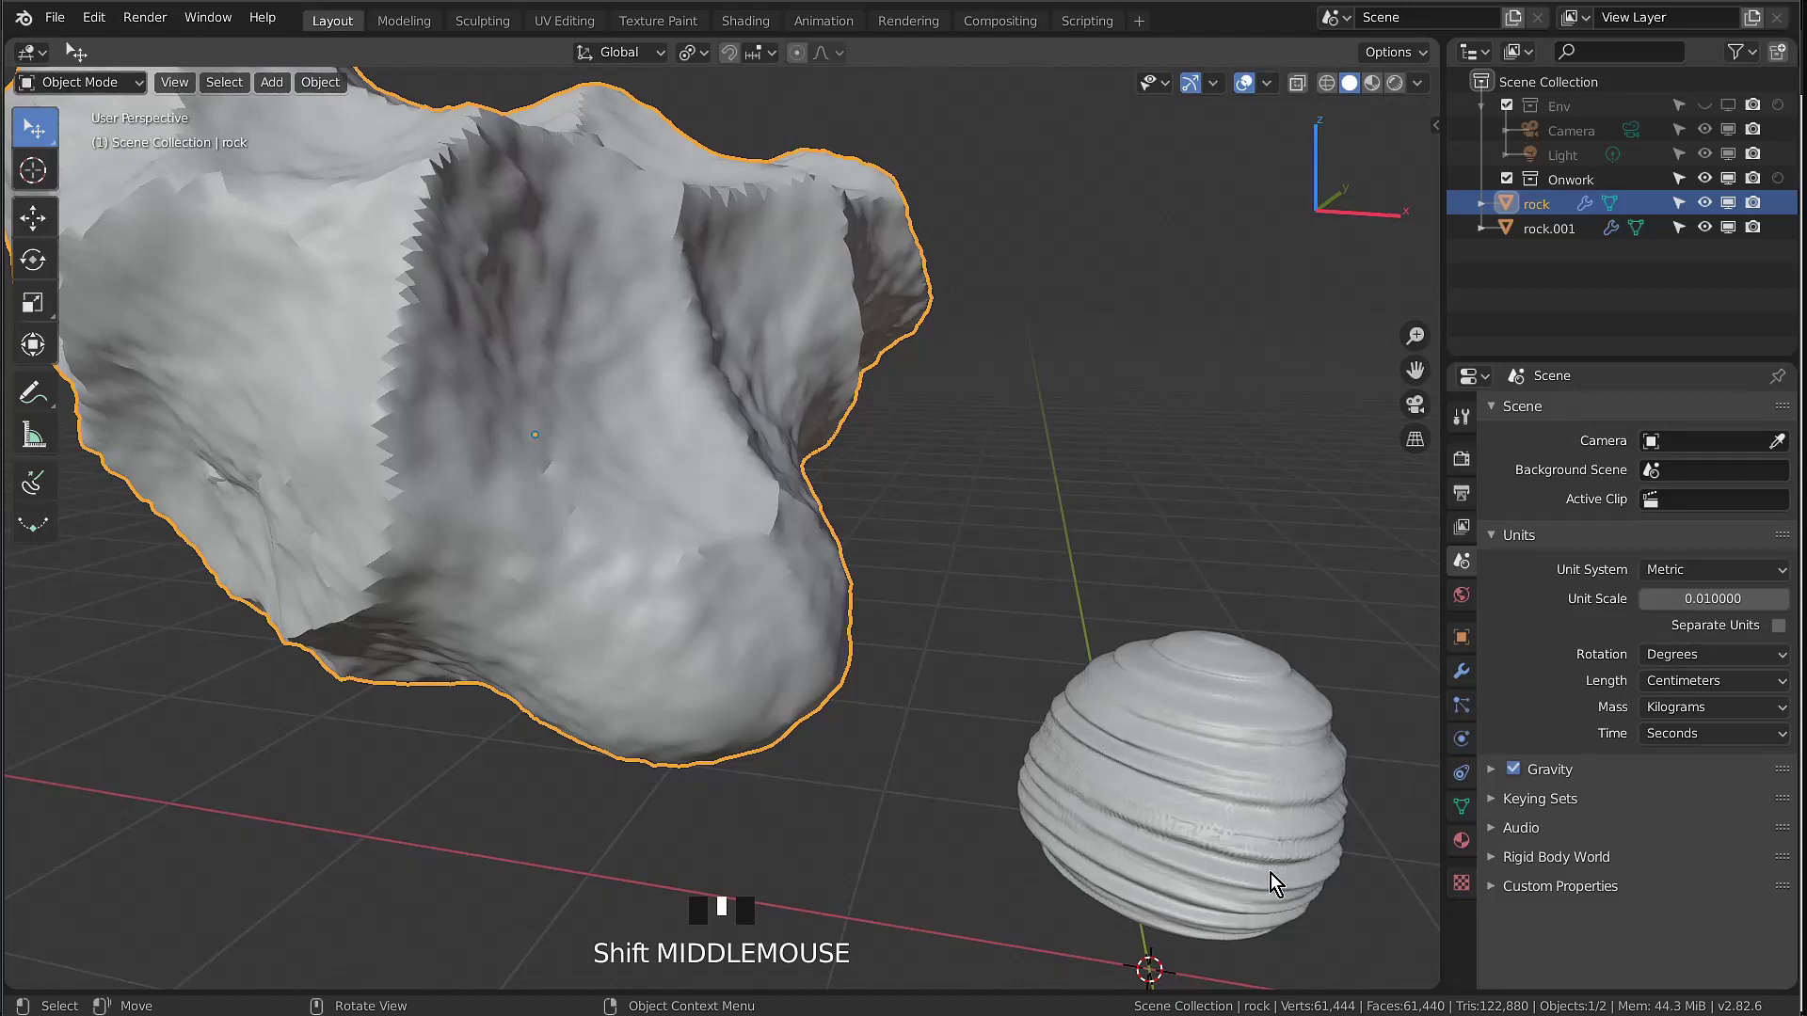
left_click(1462, 806)
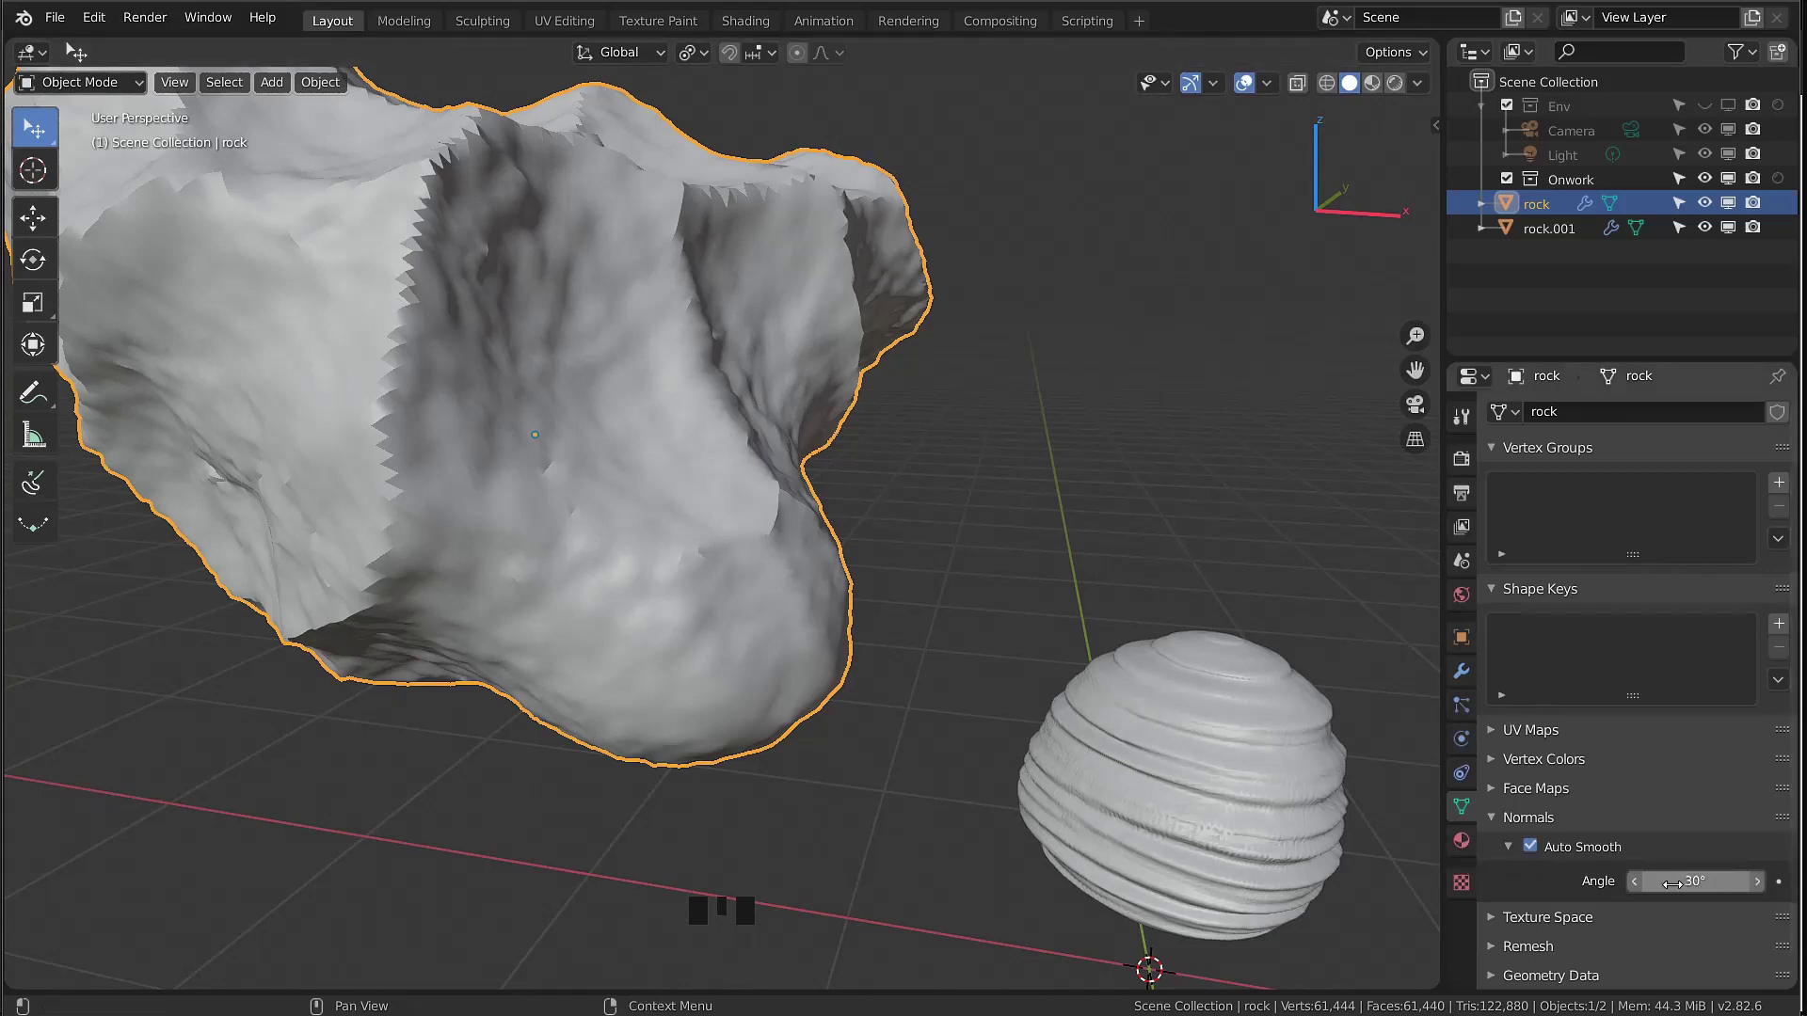
mouse_move(1734, 885)
left_mouse_down()
mouse_move(1785, 884)
mouse_move(1717, 881)
left_mouse_up()
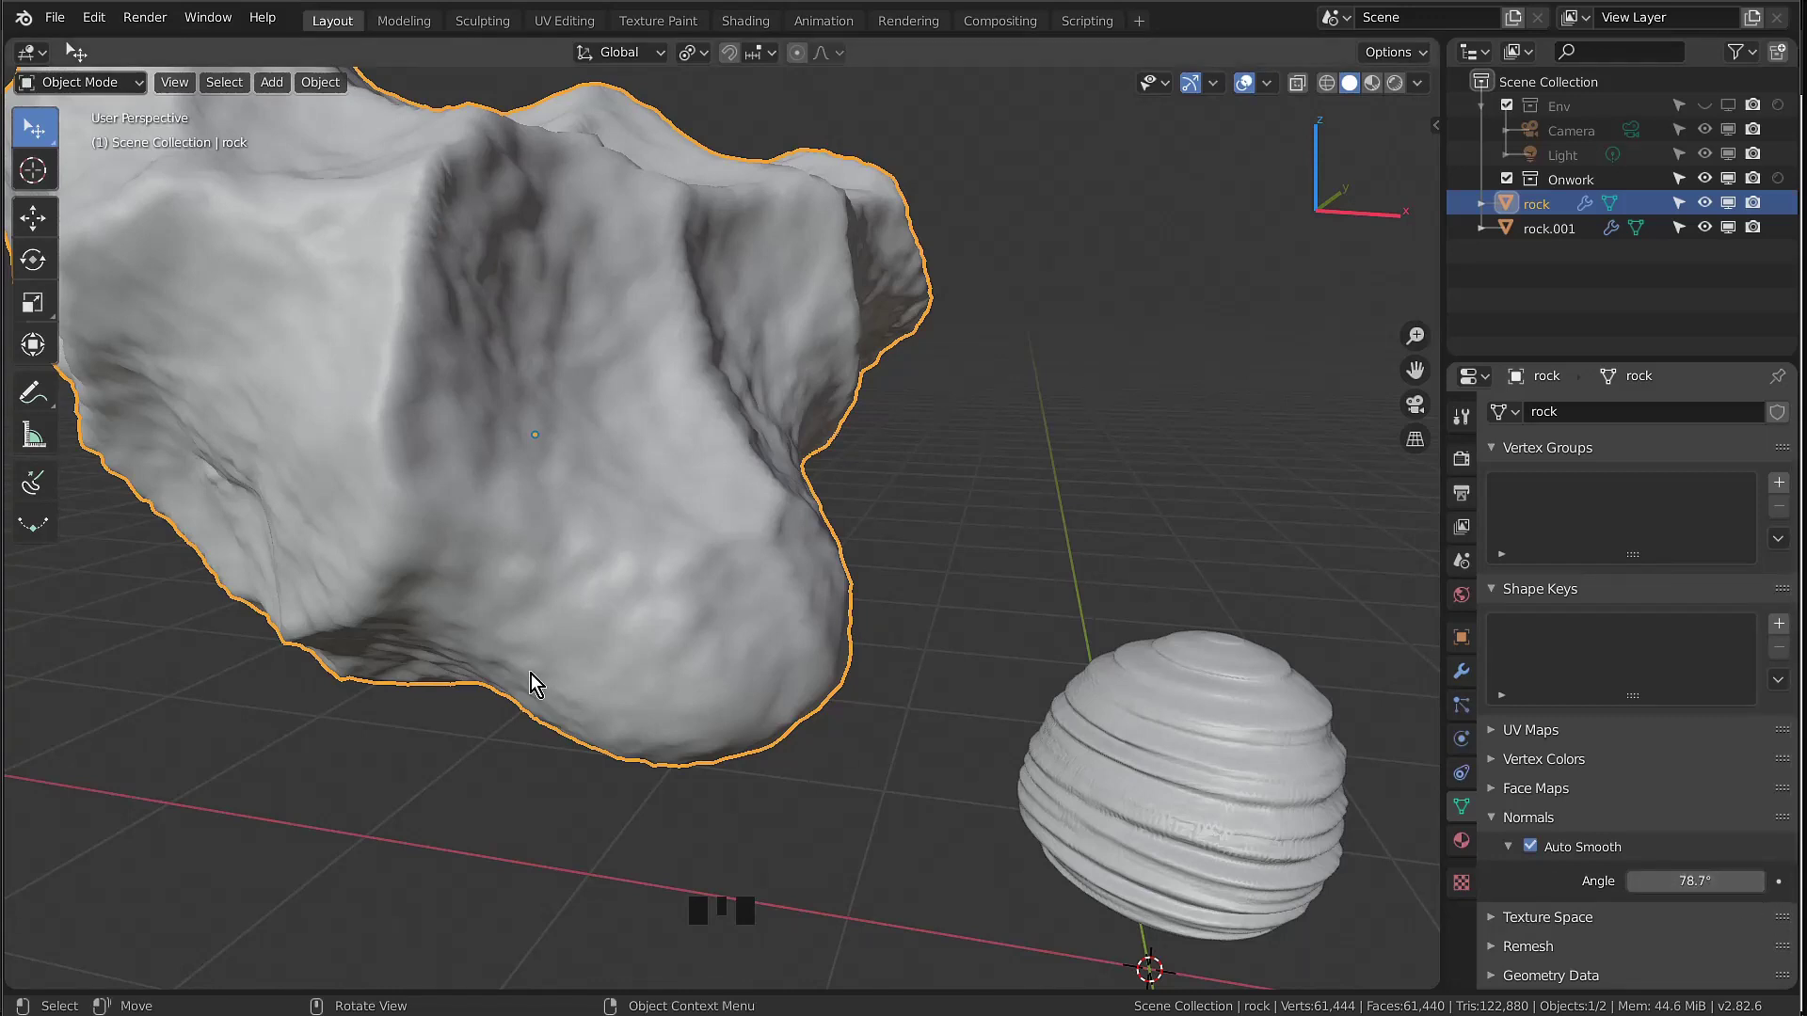
middle_click_drag(767, 671, 911, 699)
middle_click_drag(539, 636, 371, 638)
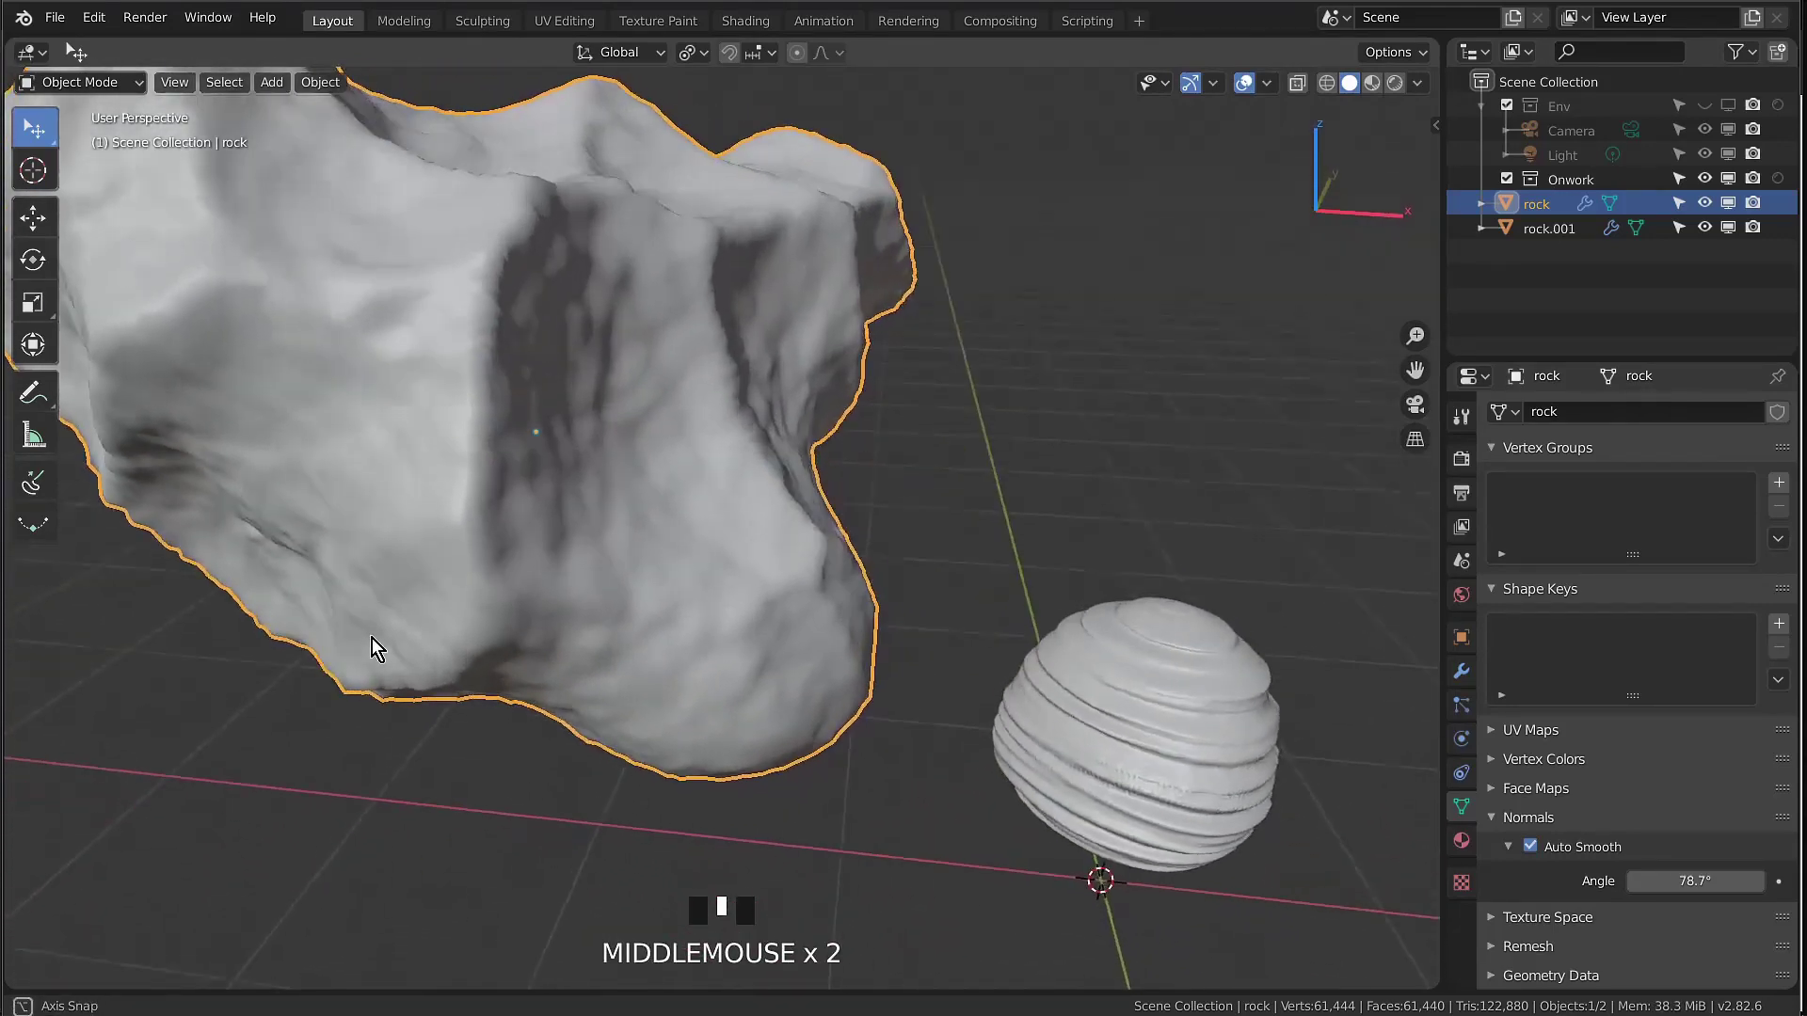
middle_click_drag(585, 686, 403, 310)
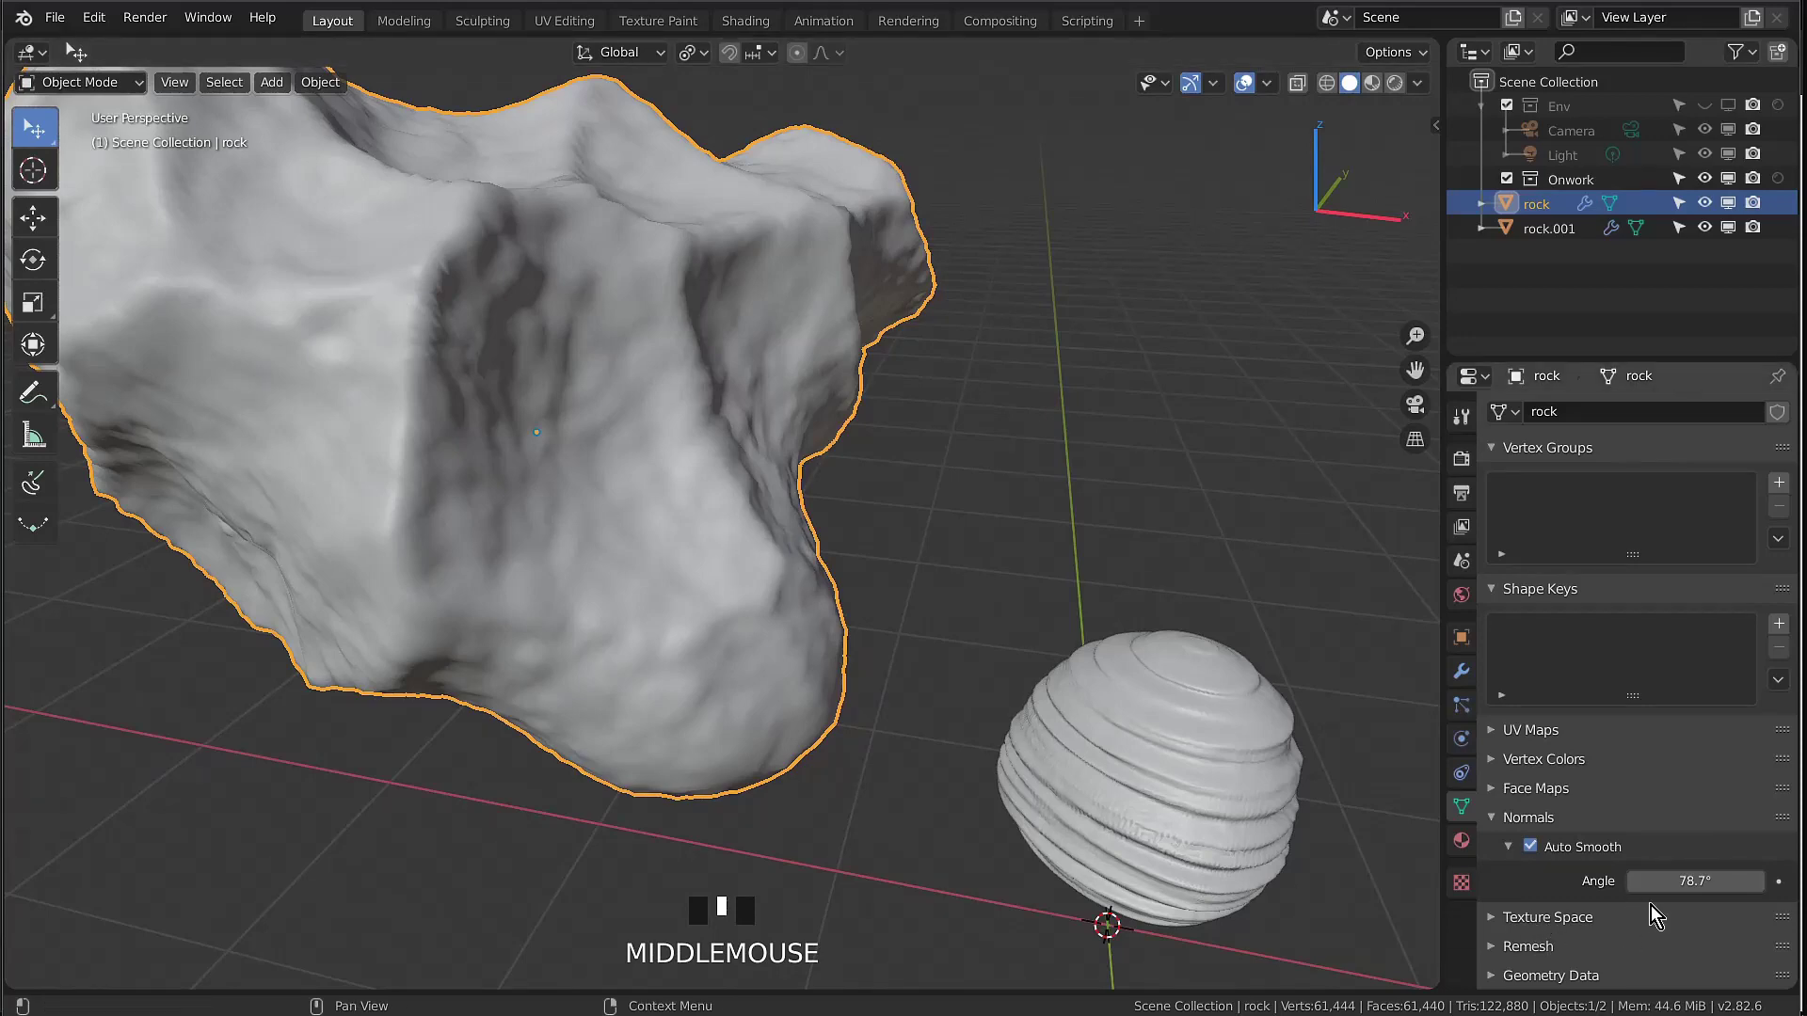
left_click_drag(1656, 881, 1718, 880)
middle_click_drag(652, 600, 799, 796)
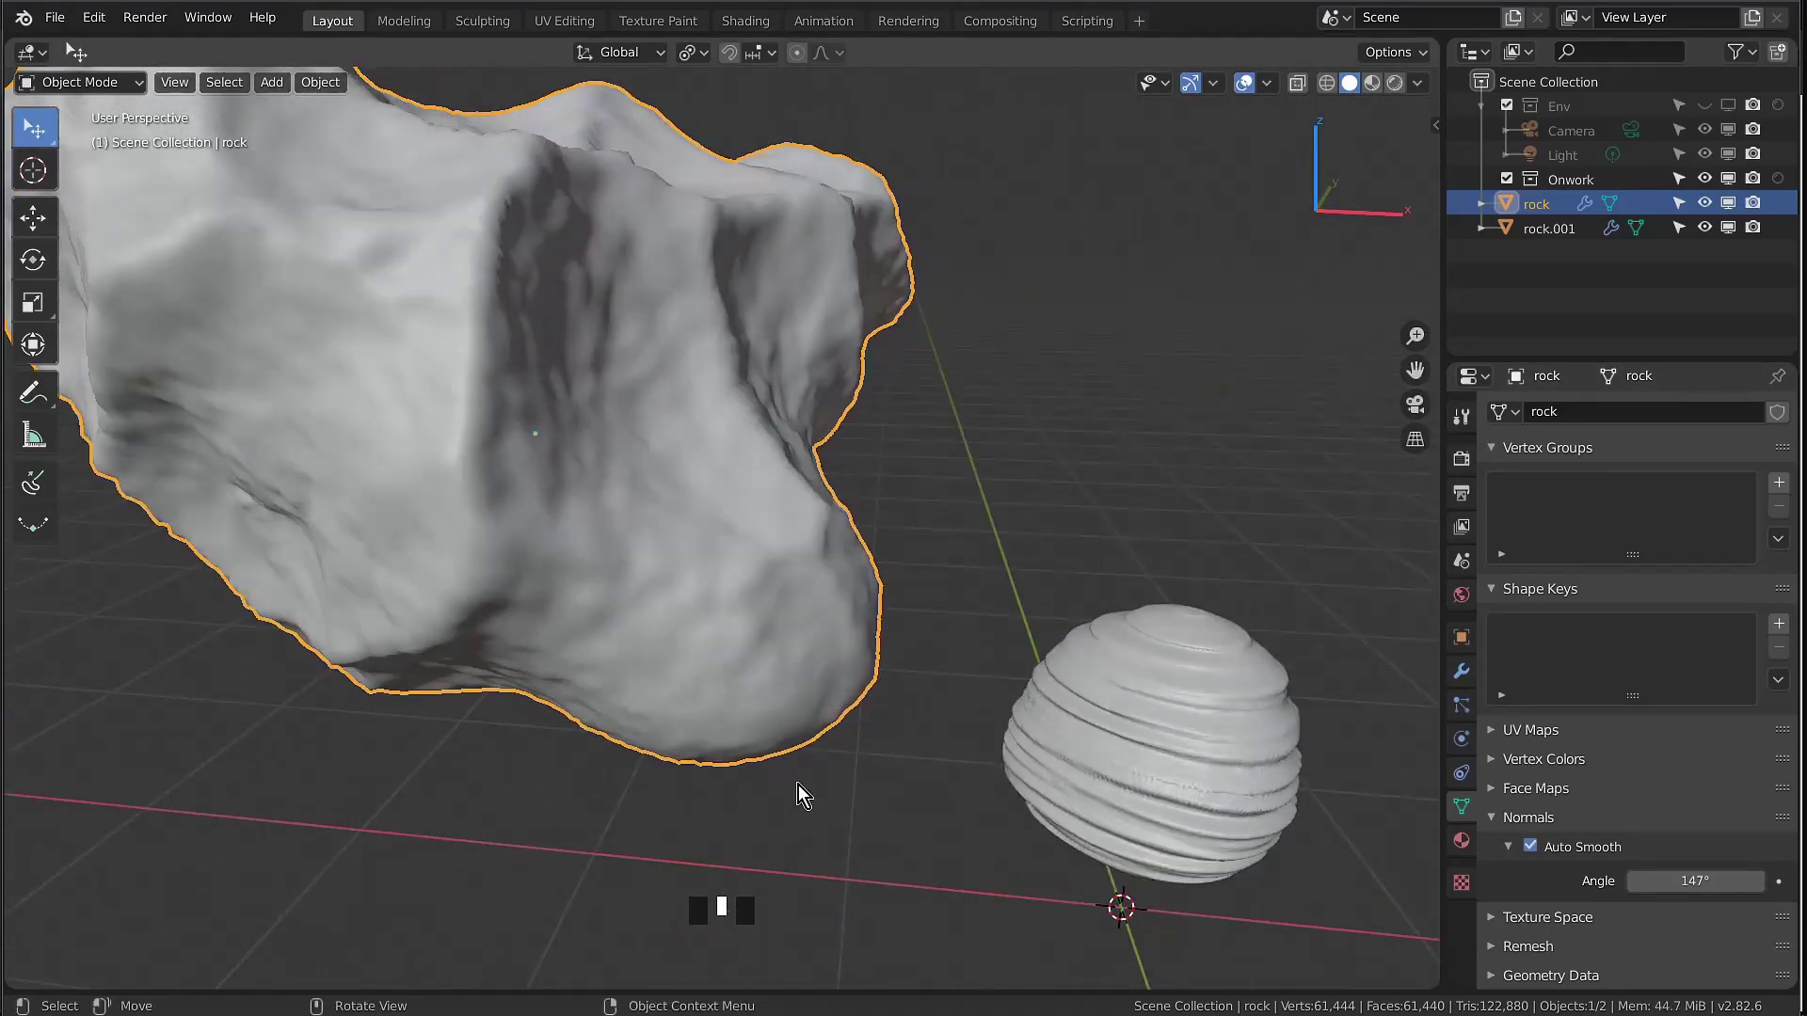
Show the asteroid rock's Subsurf and Displace modifier stack and widen the properties editor
left_click(1462, 671)
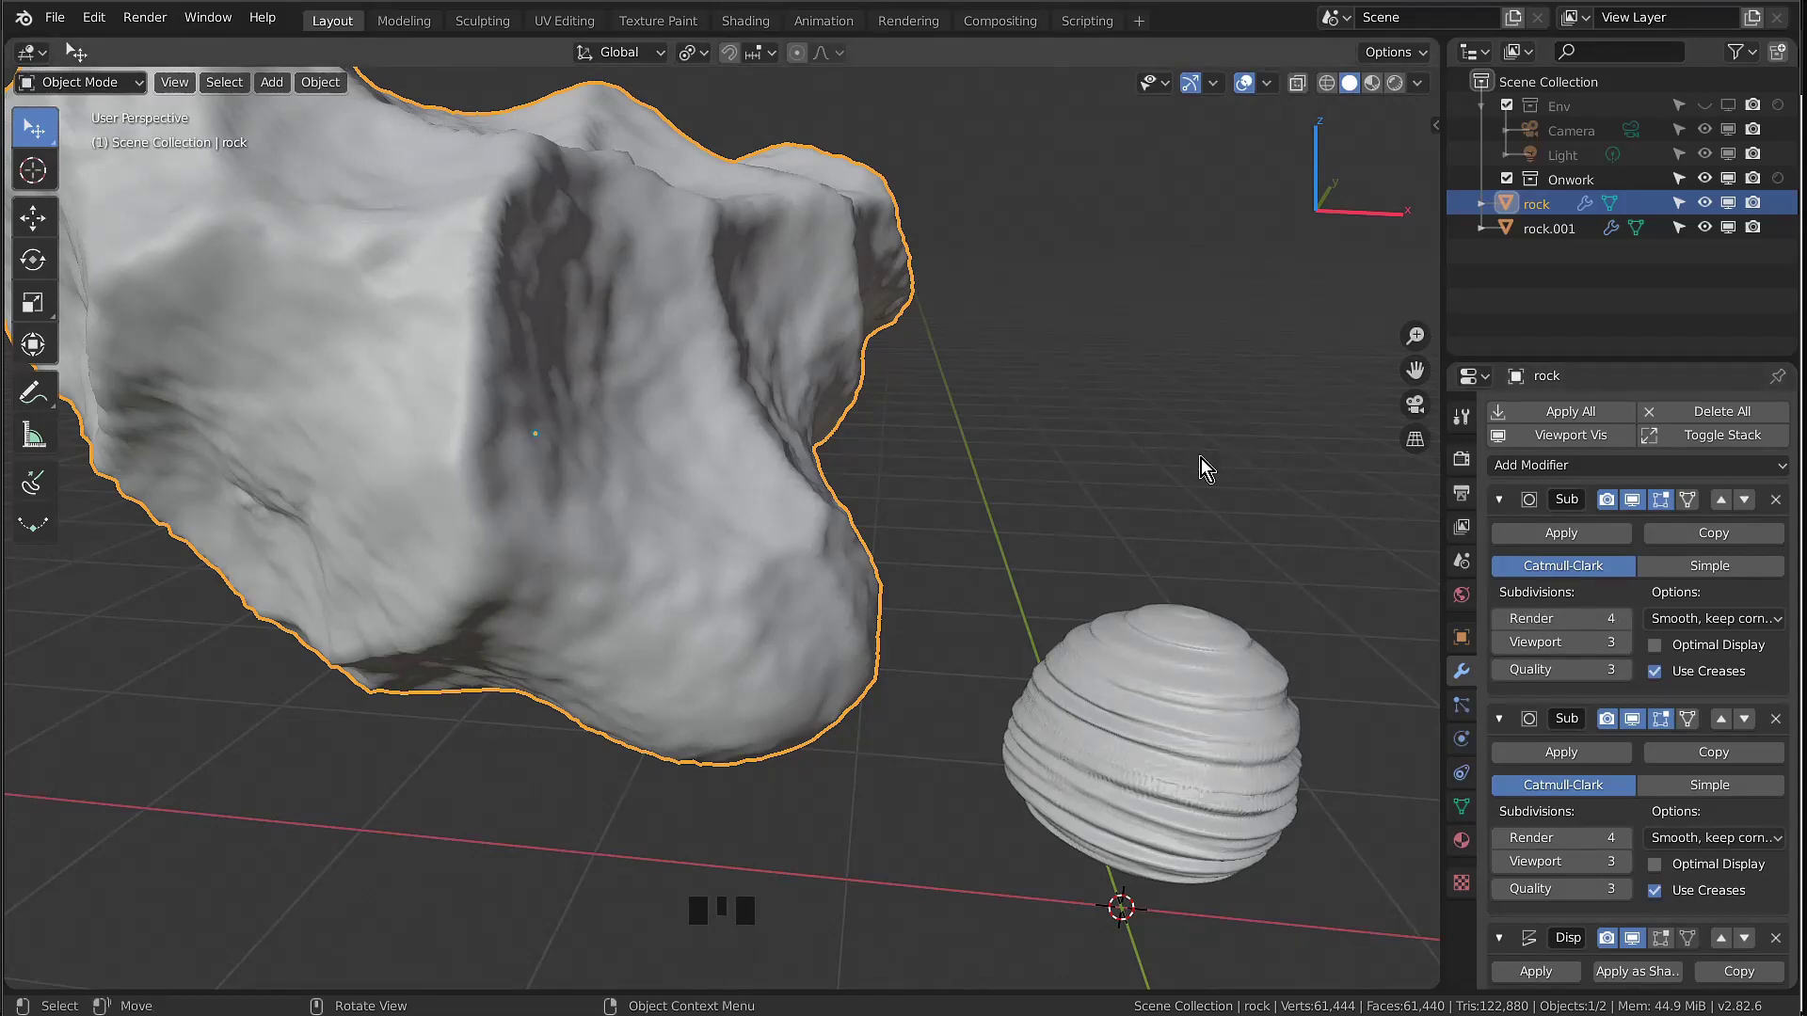
scroll(1685, 561, "down", 13)
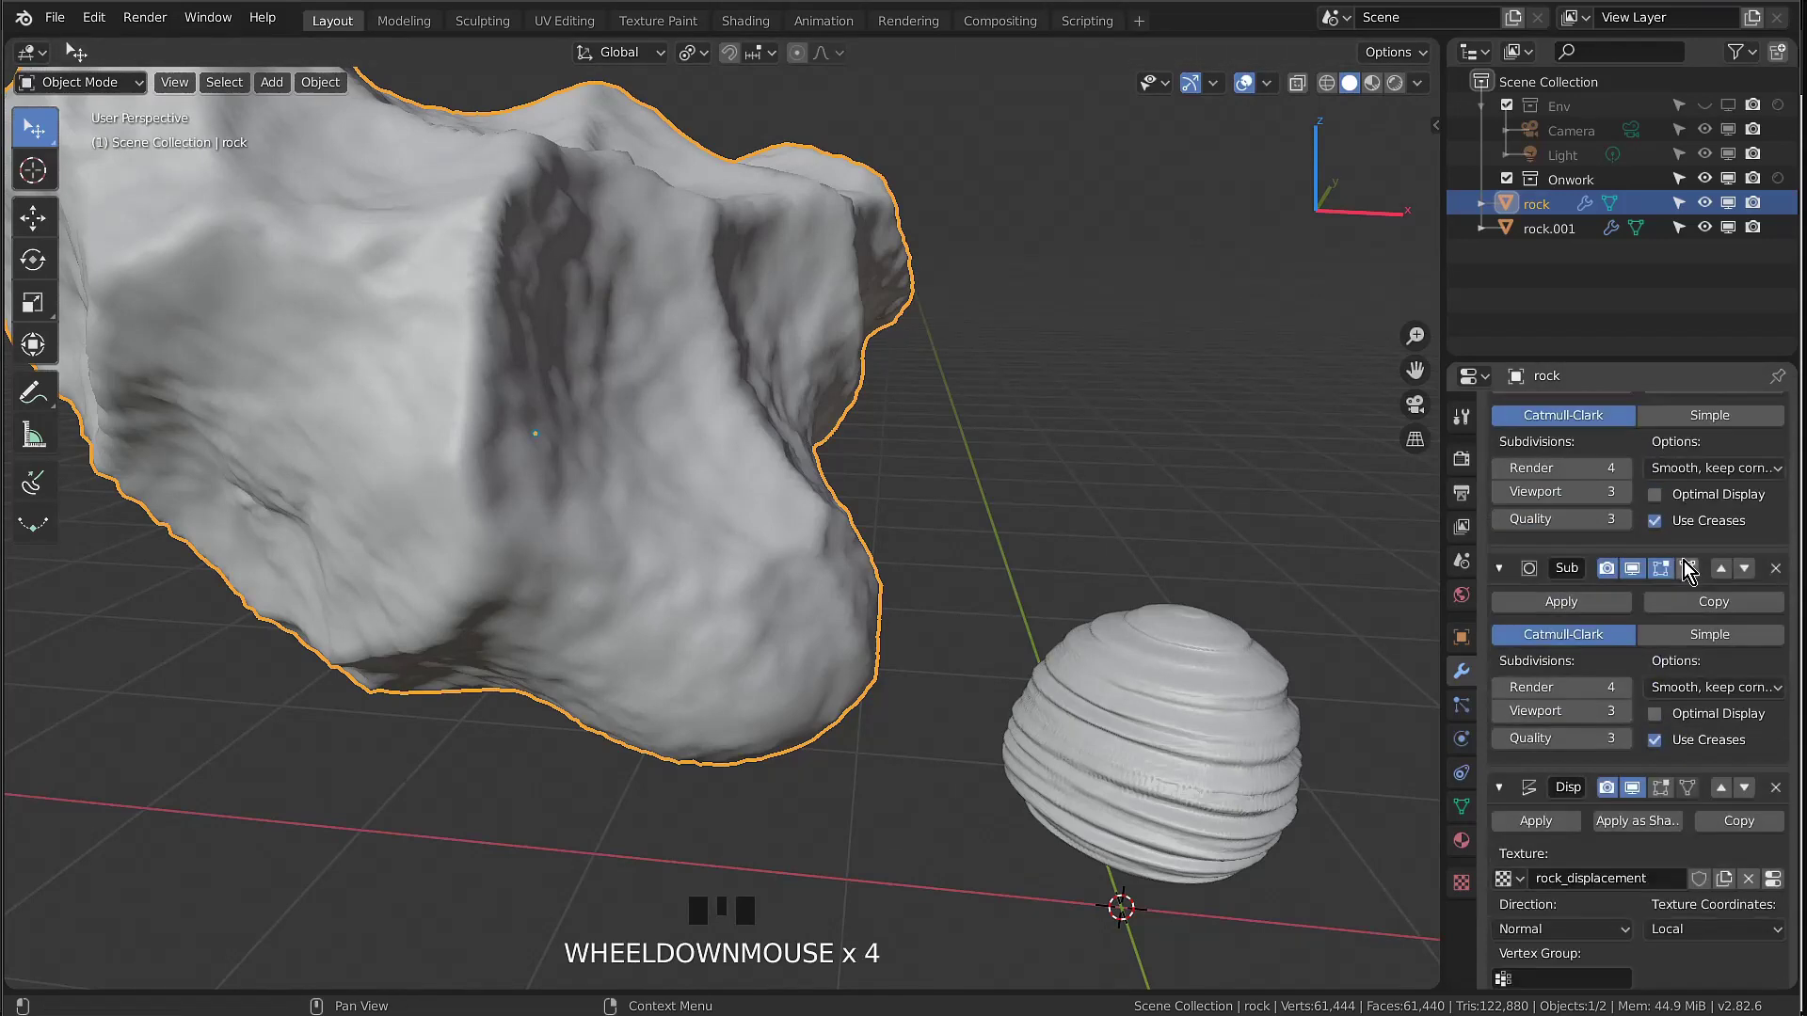
scroll(1684, 561, "down", 19)
scroll(1692, 603, "up", 14)
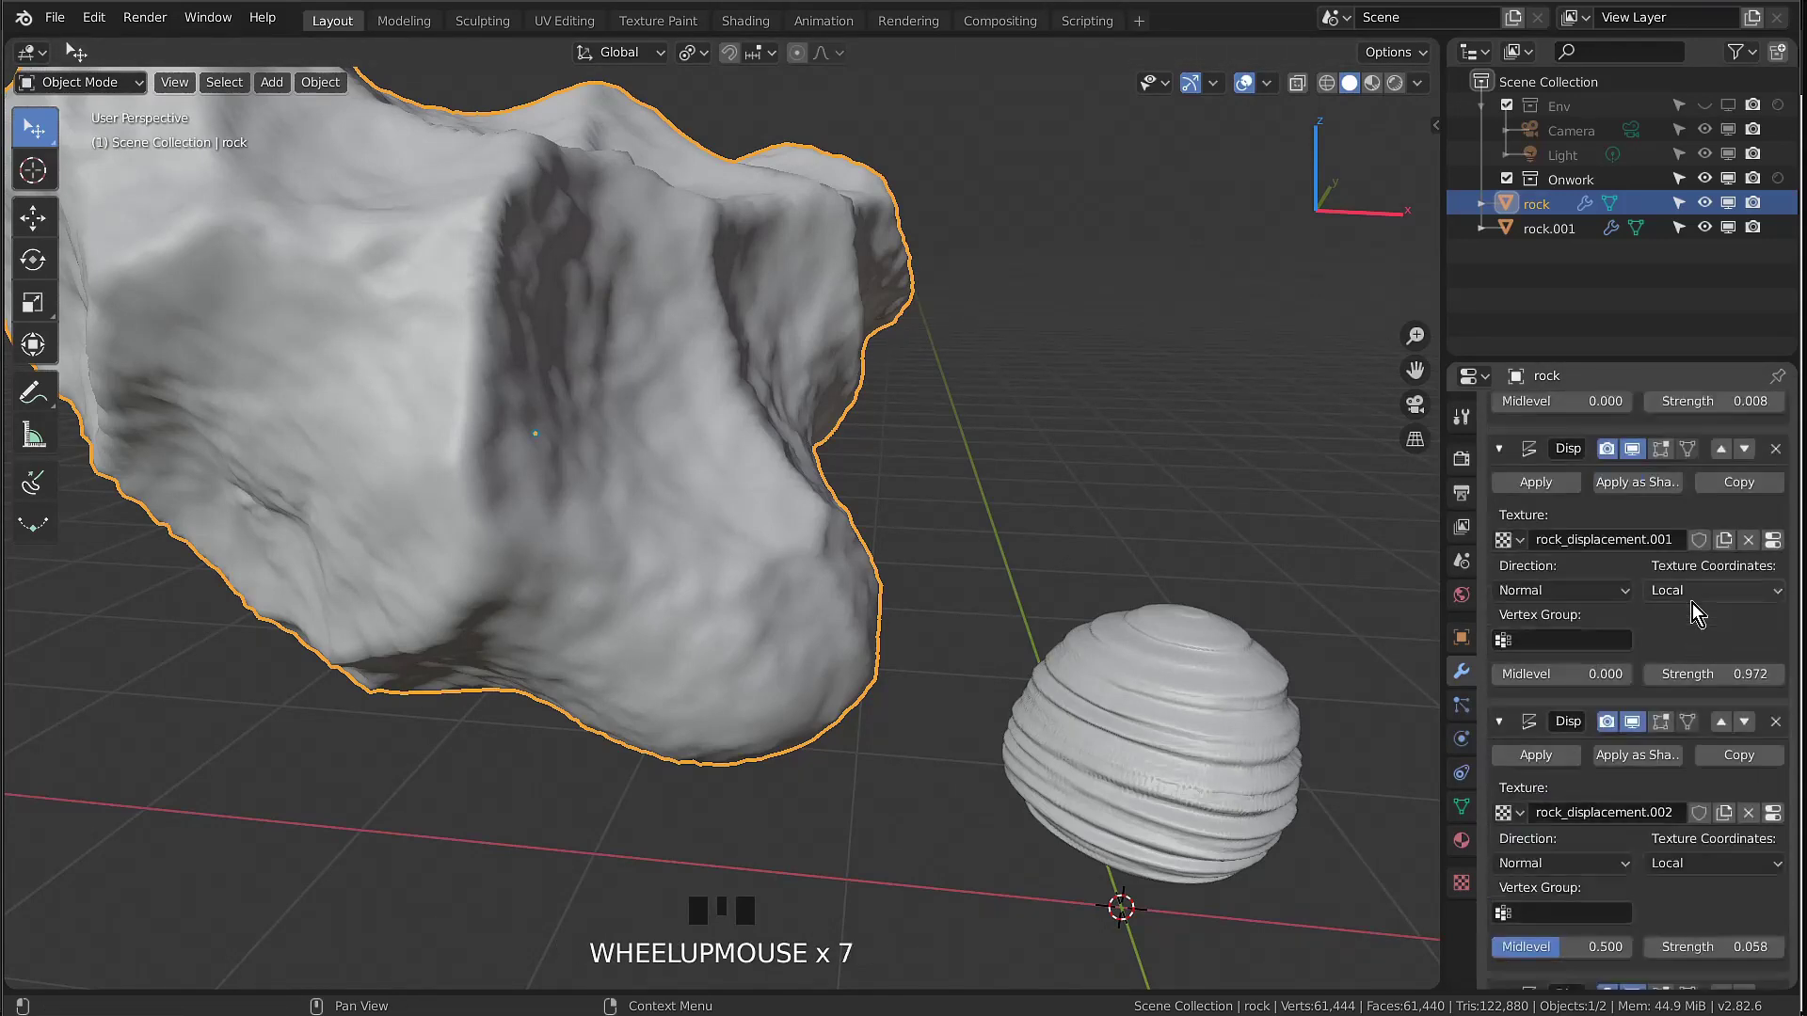
scroll(1692, 603, "up", 20)
left_click_drag(1442, 565, 1340, 564)
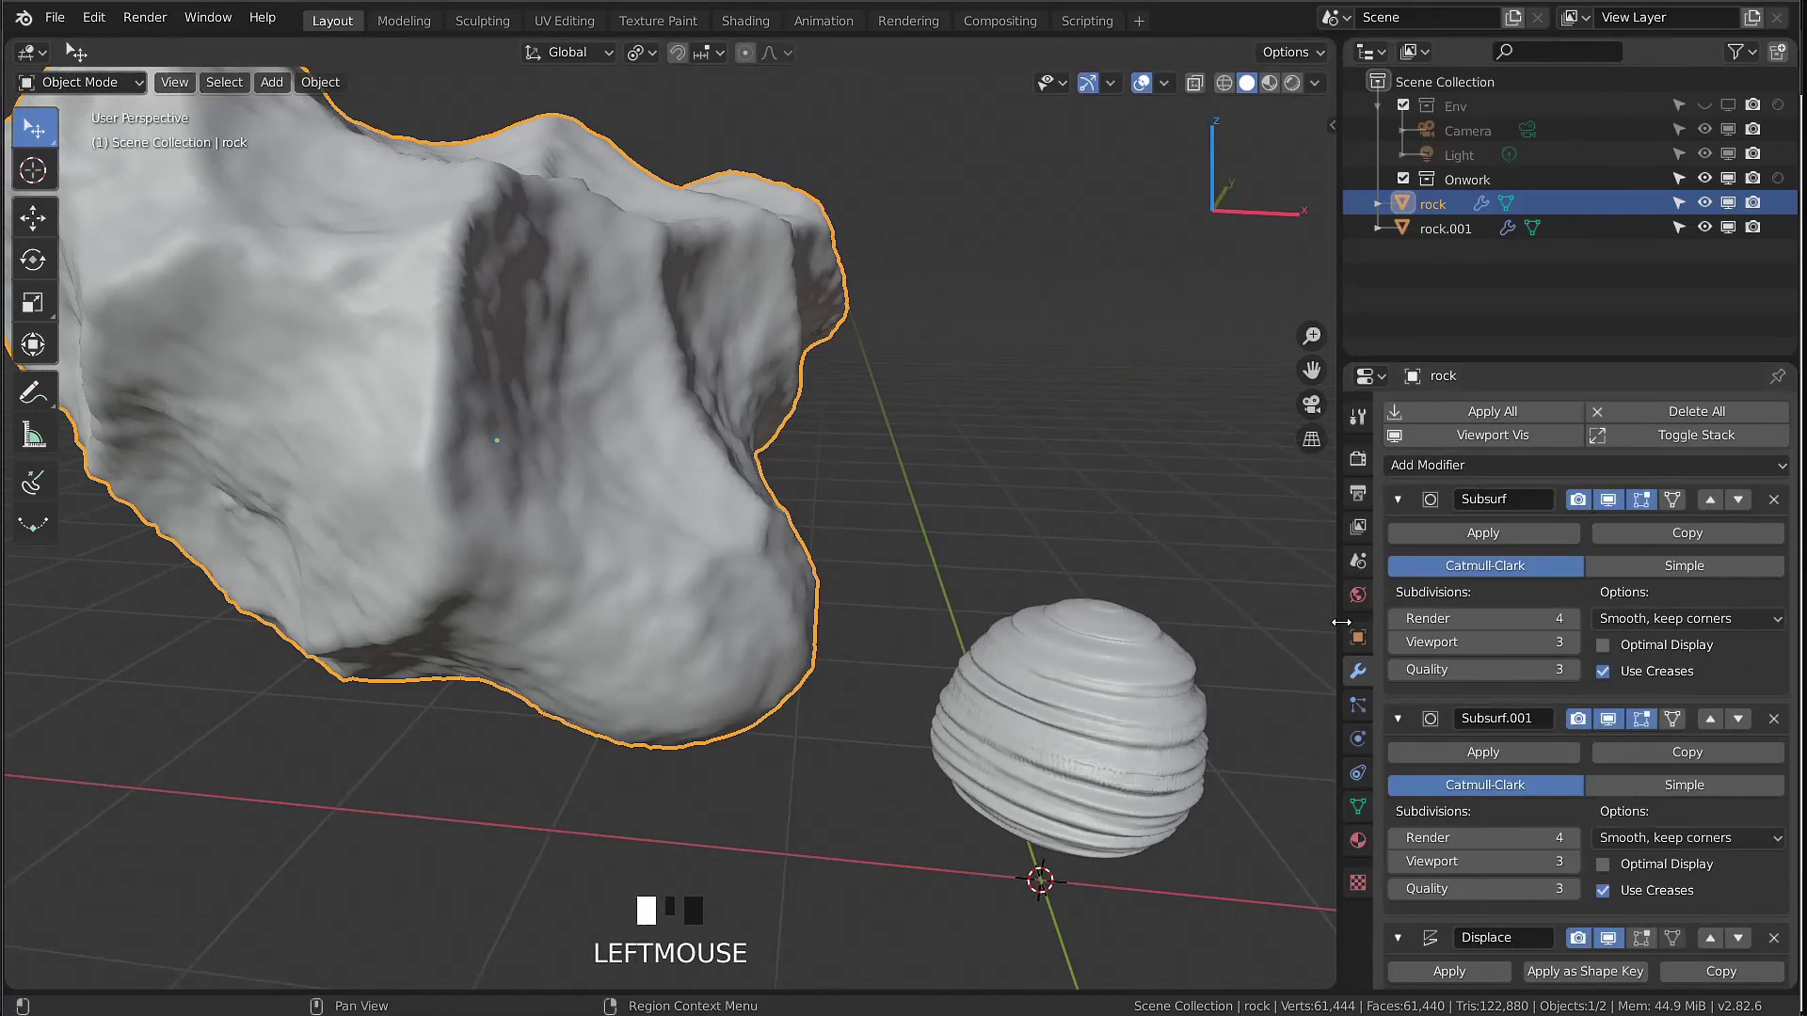
Collapse all of the rock's modifier panels, briefly expanding Subsurf.001 and the whole stack
left_click(1699, 439)
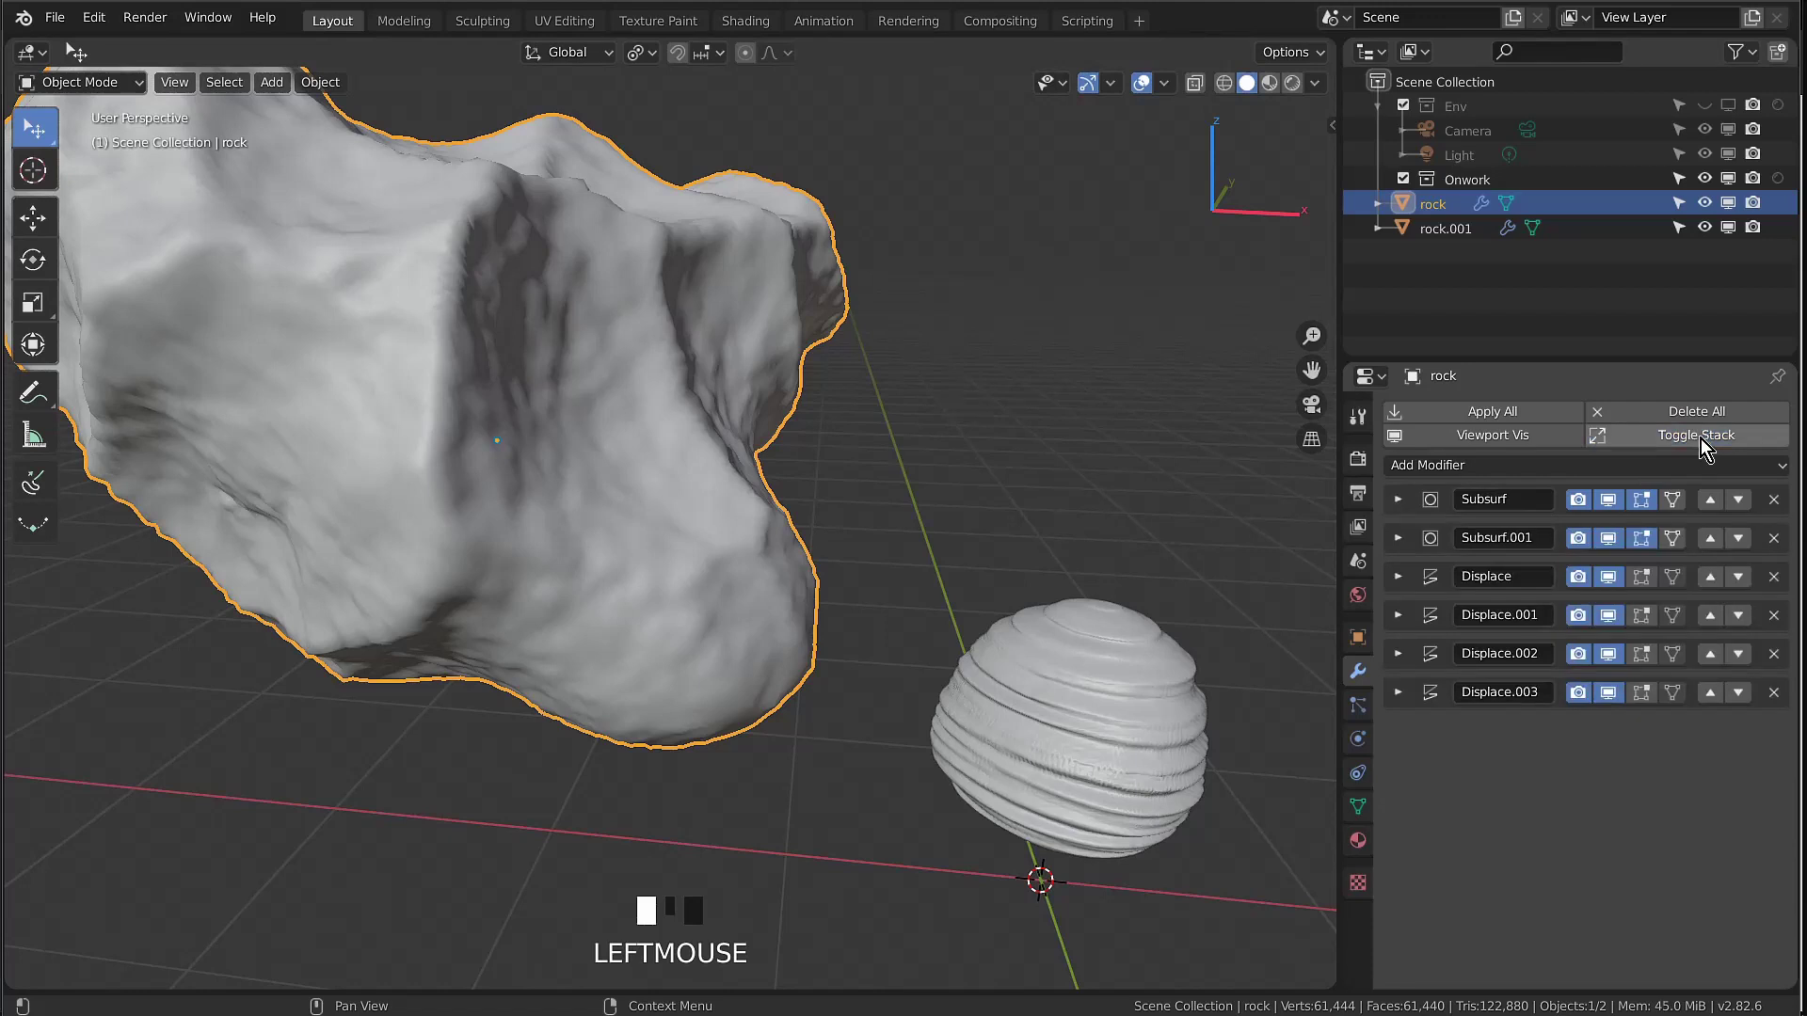
left_click(1398, 537)
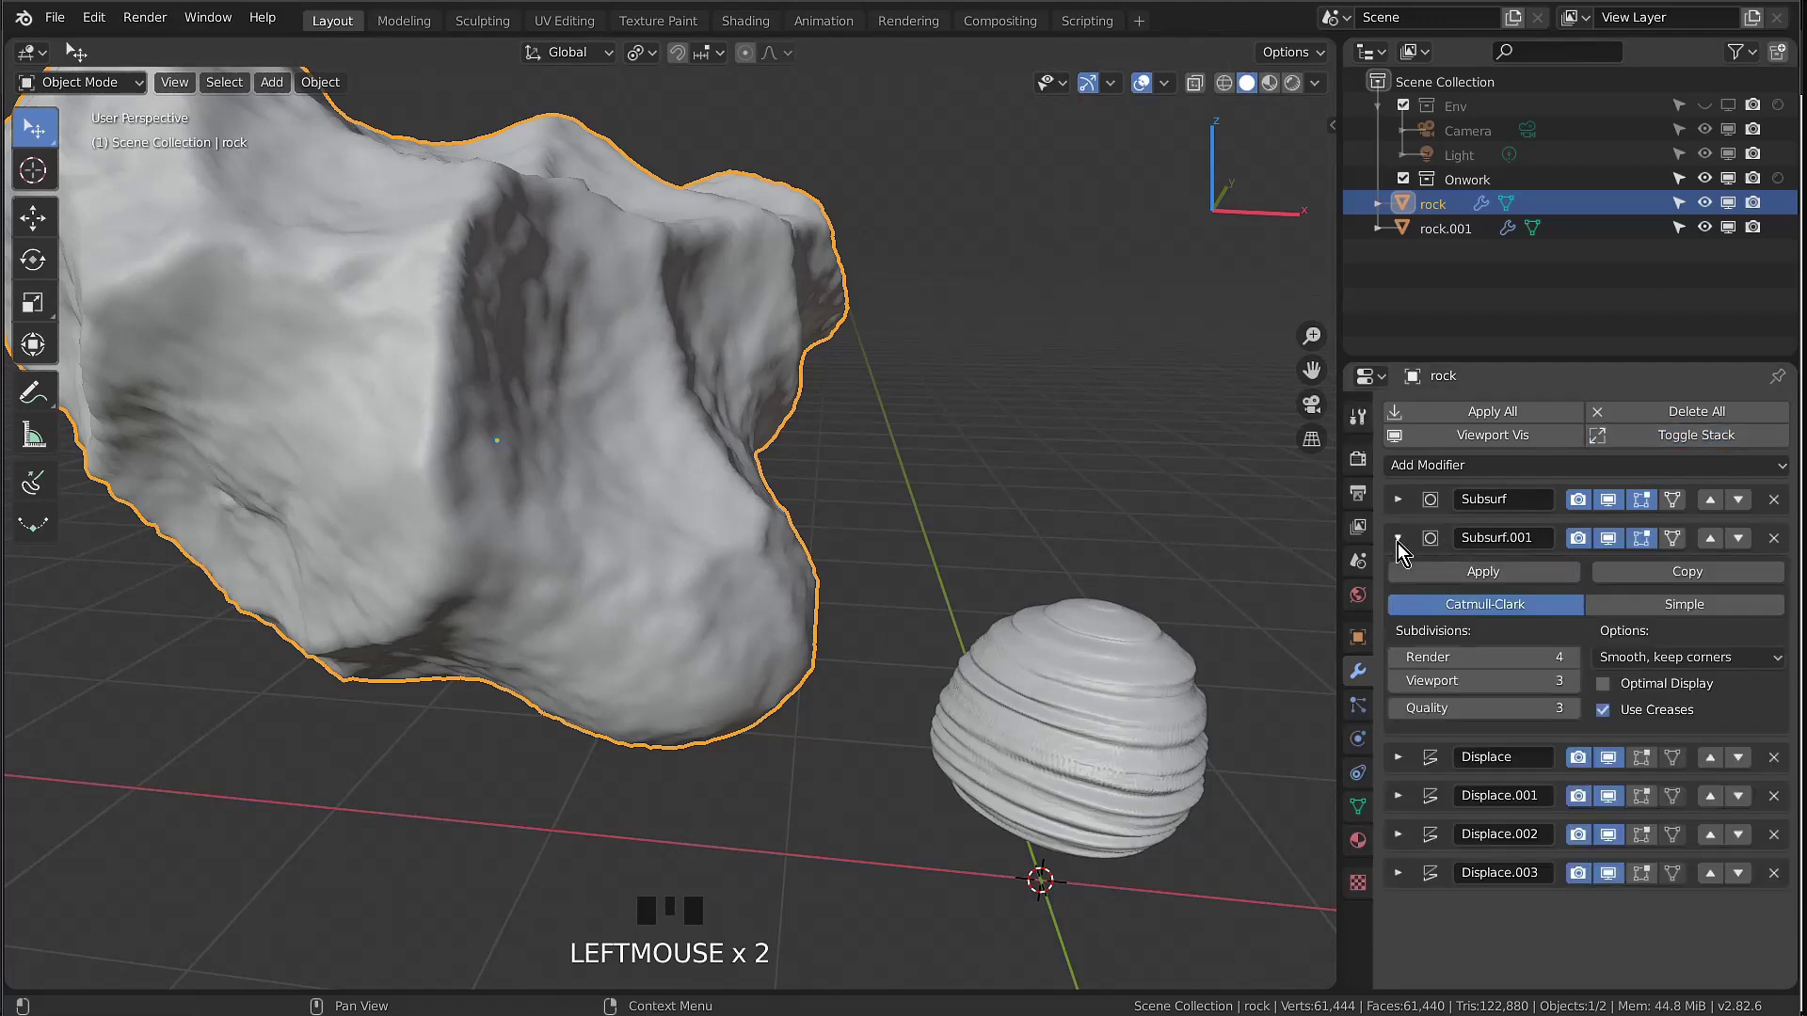
left_click(1397, 540)
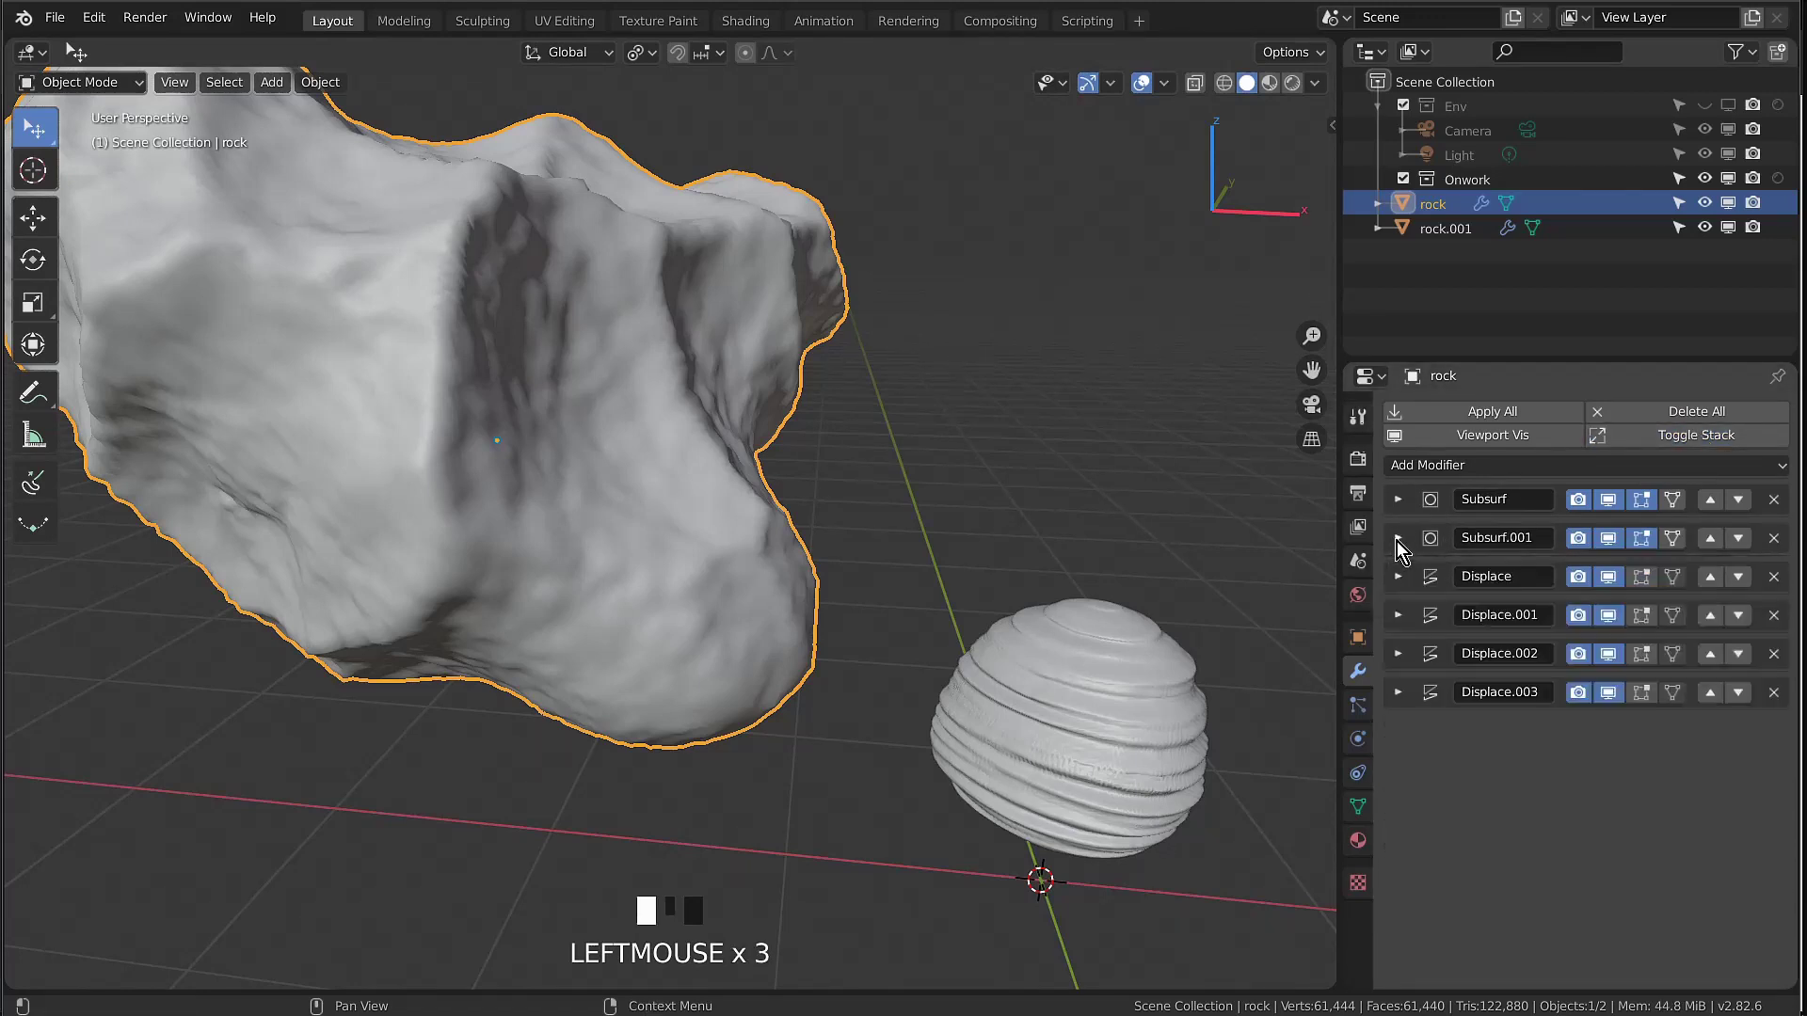
left_click(1709, 436)
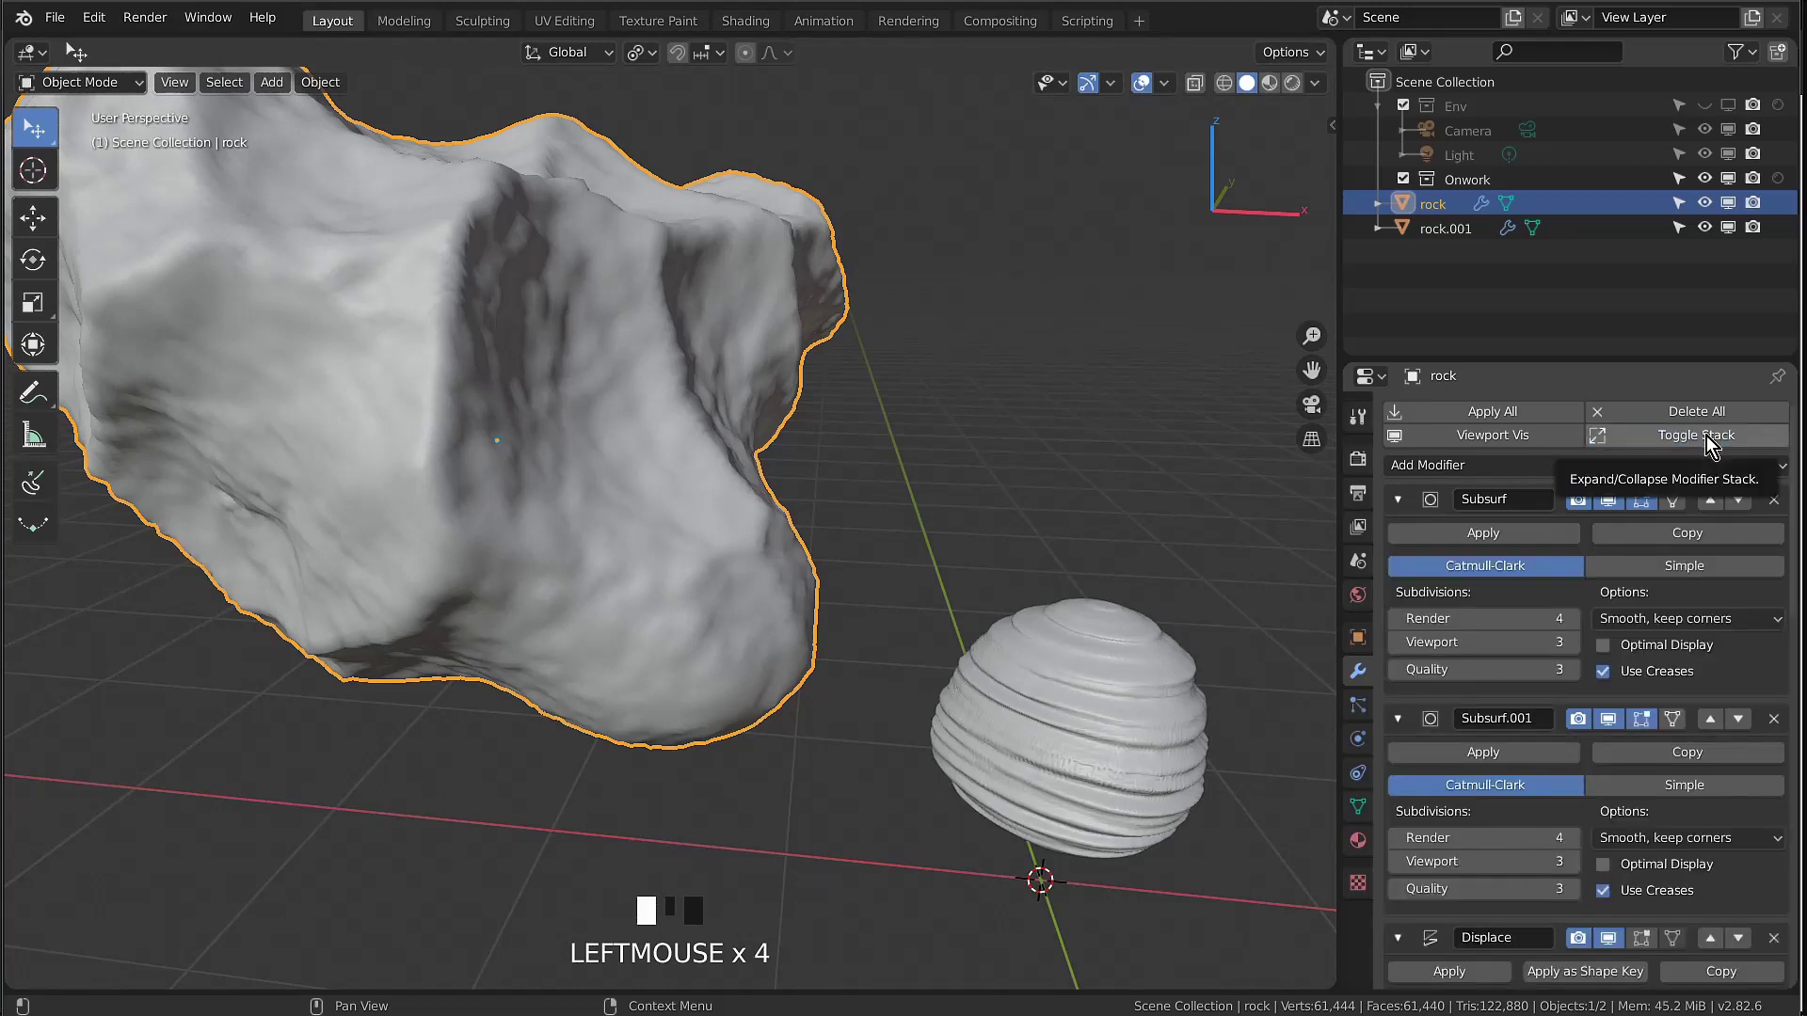
left_click(1708, 437)
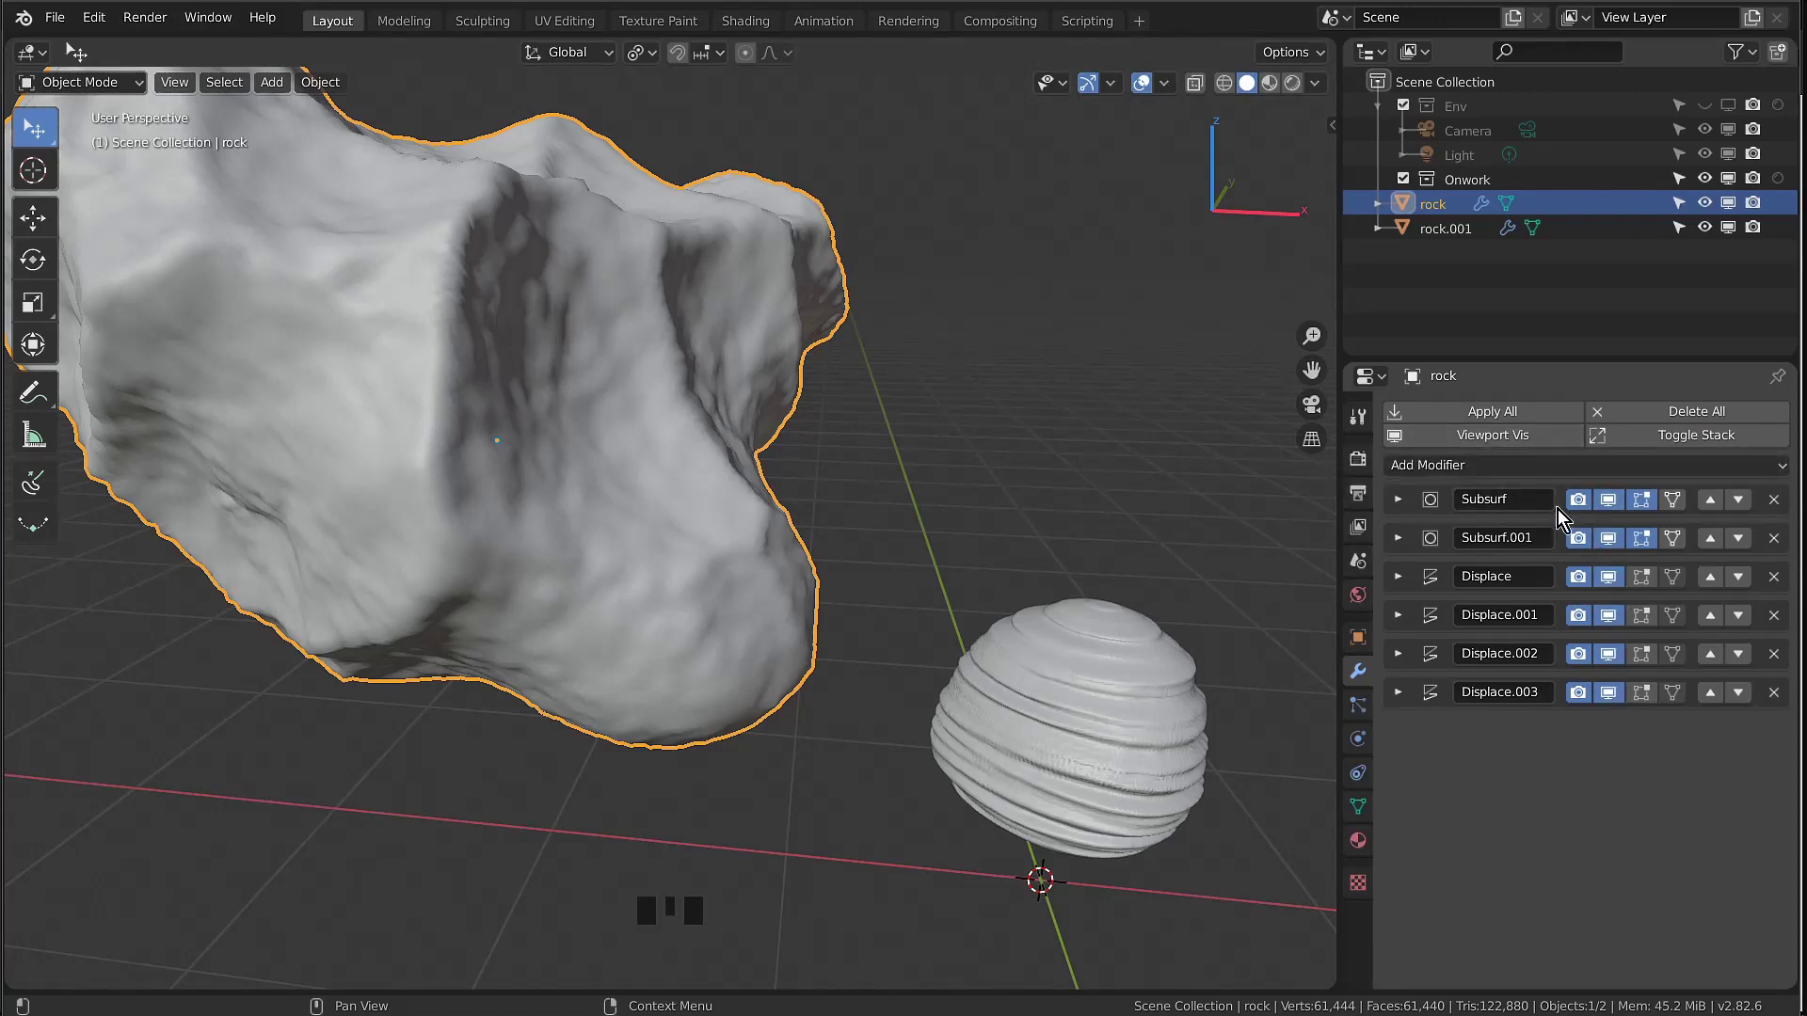
Disable all the rock's modifiers in the viewport and inspect its 8-vertex base cage in Edit Mode
left_click(1451, 433)
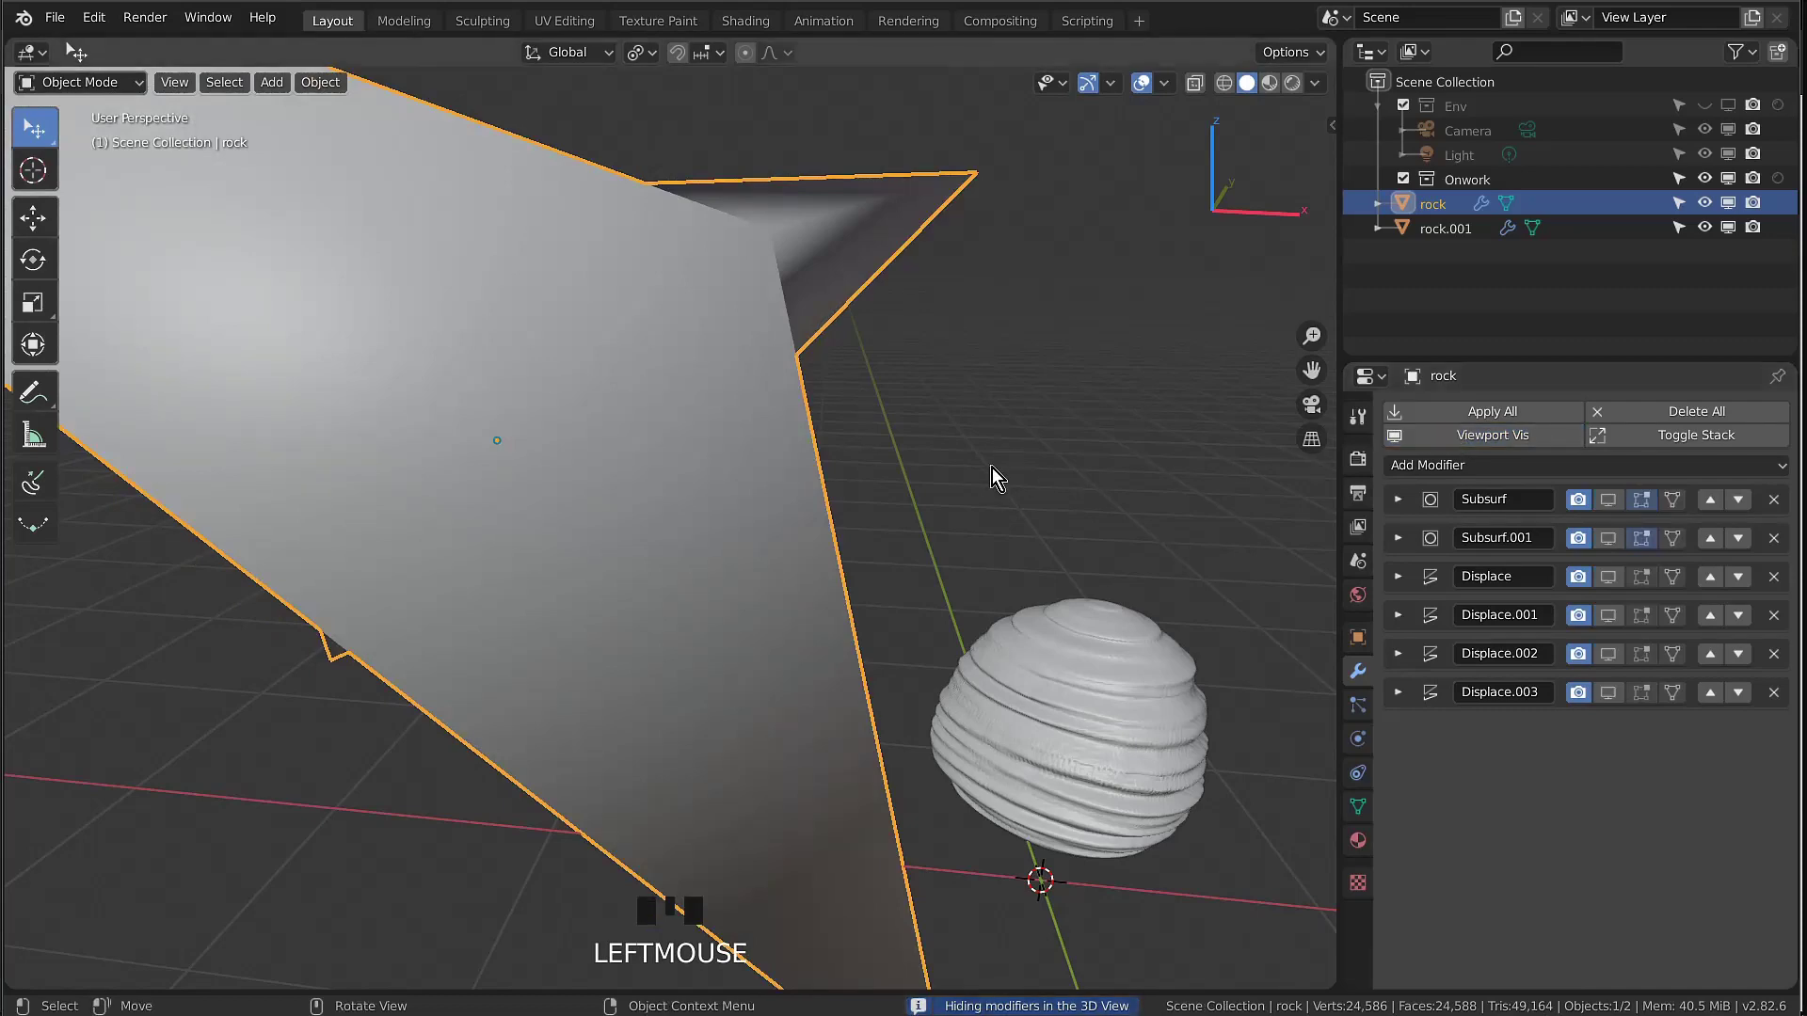
scroll(837, 449, "down", 5)
middle_click_drag(833, 449, 405, 549)
key("Tab")
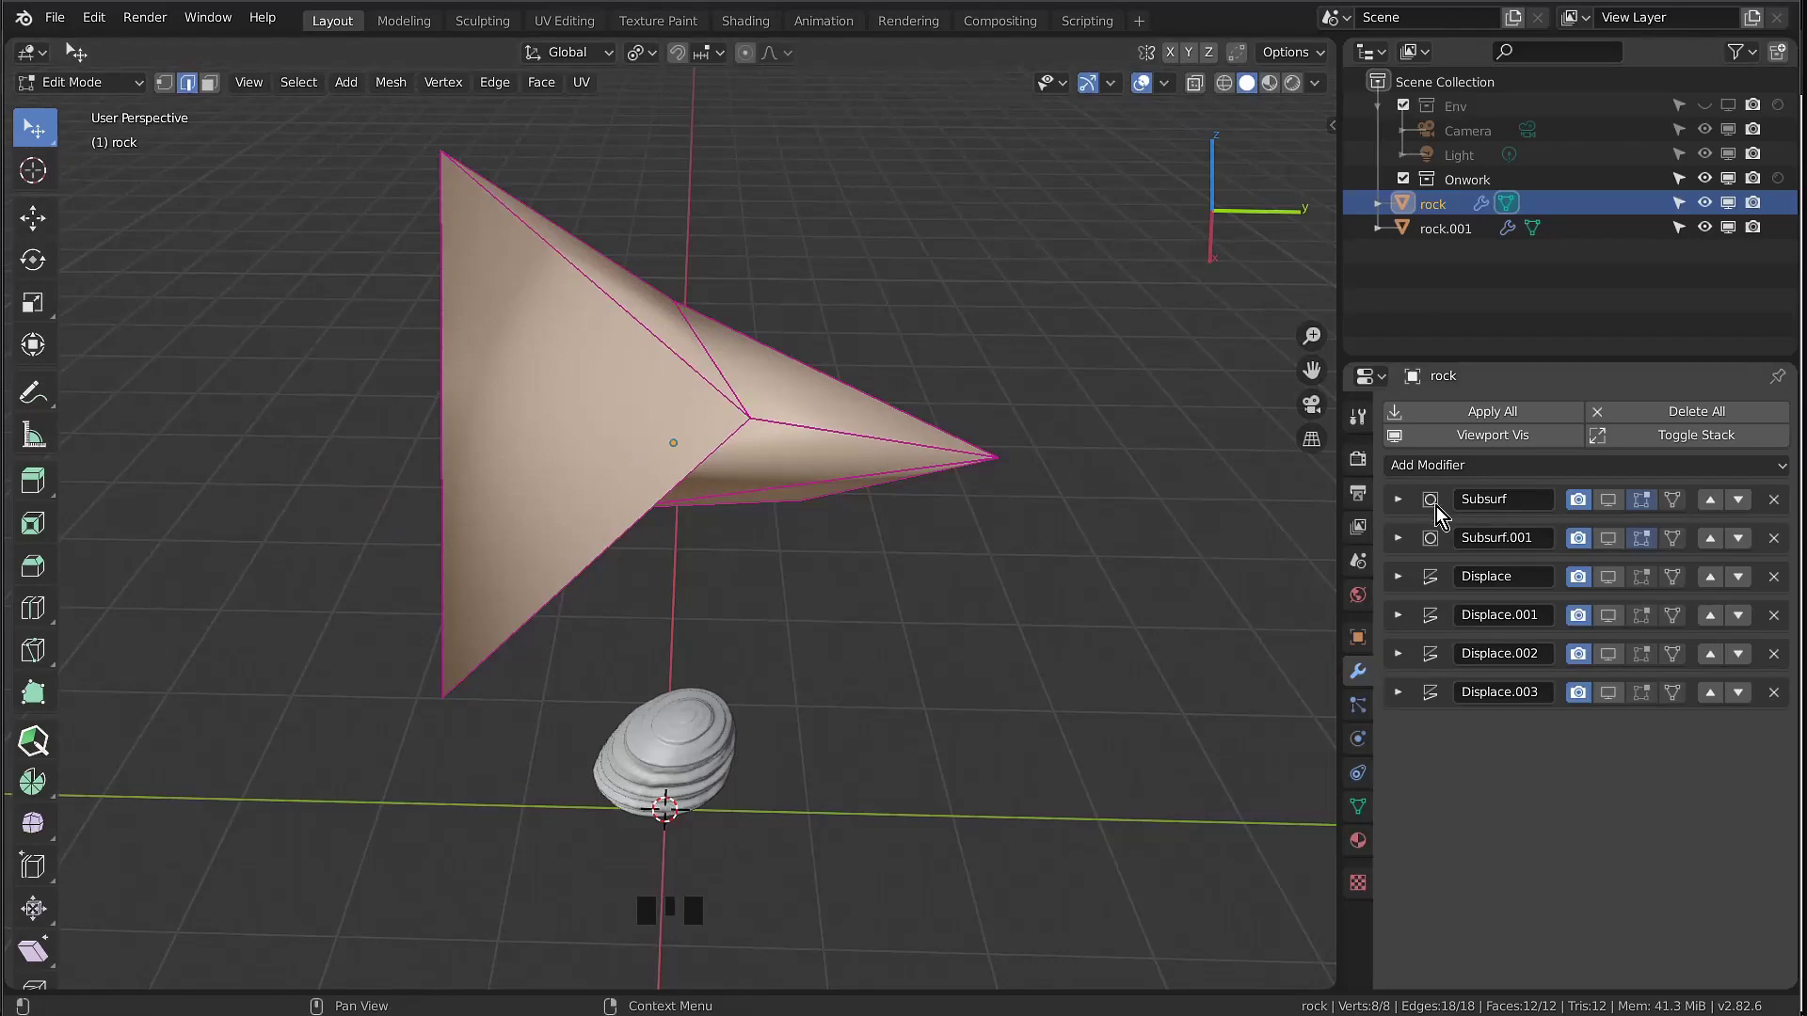
middle_click_drag(725, 407, 935, 412)
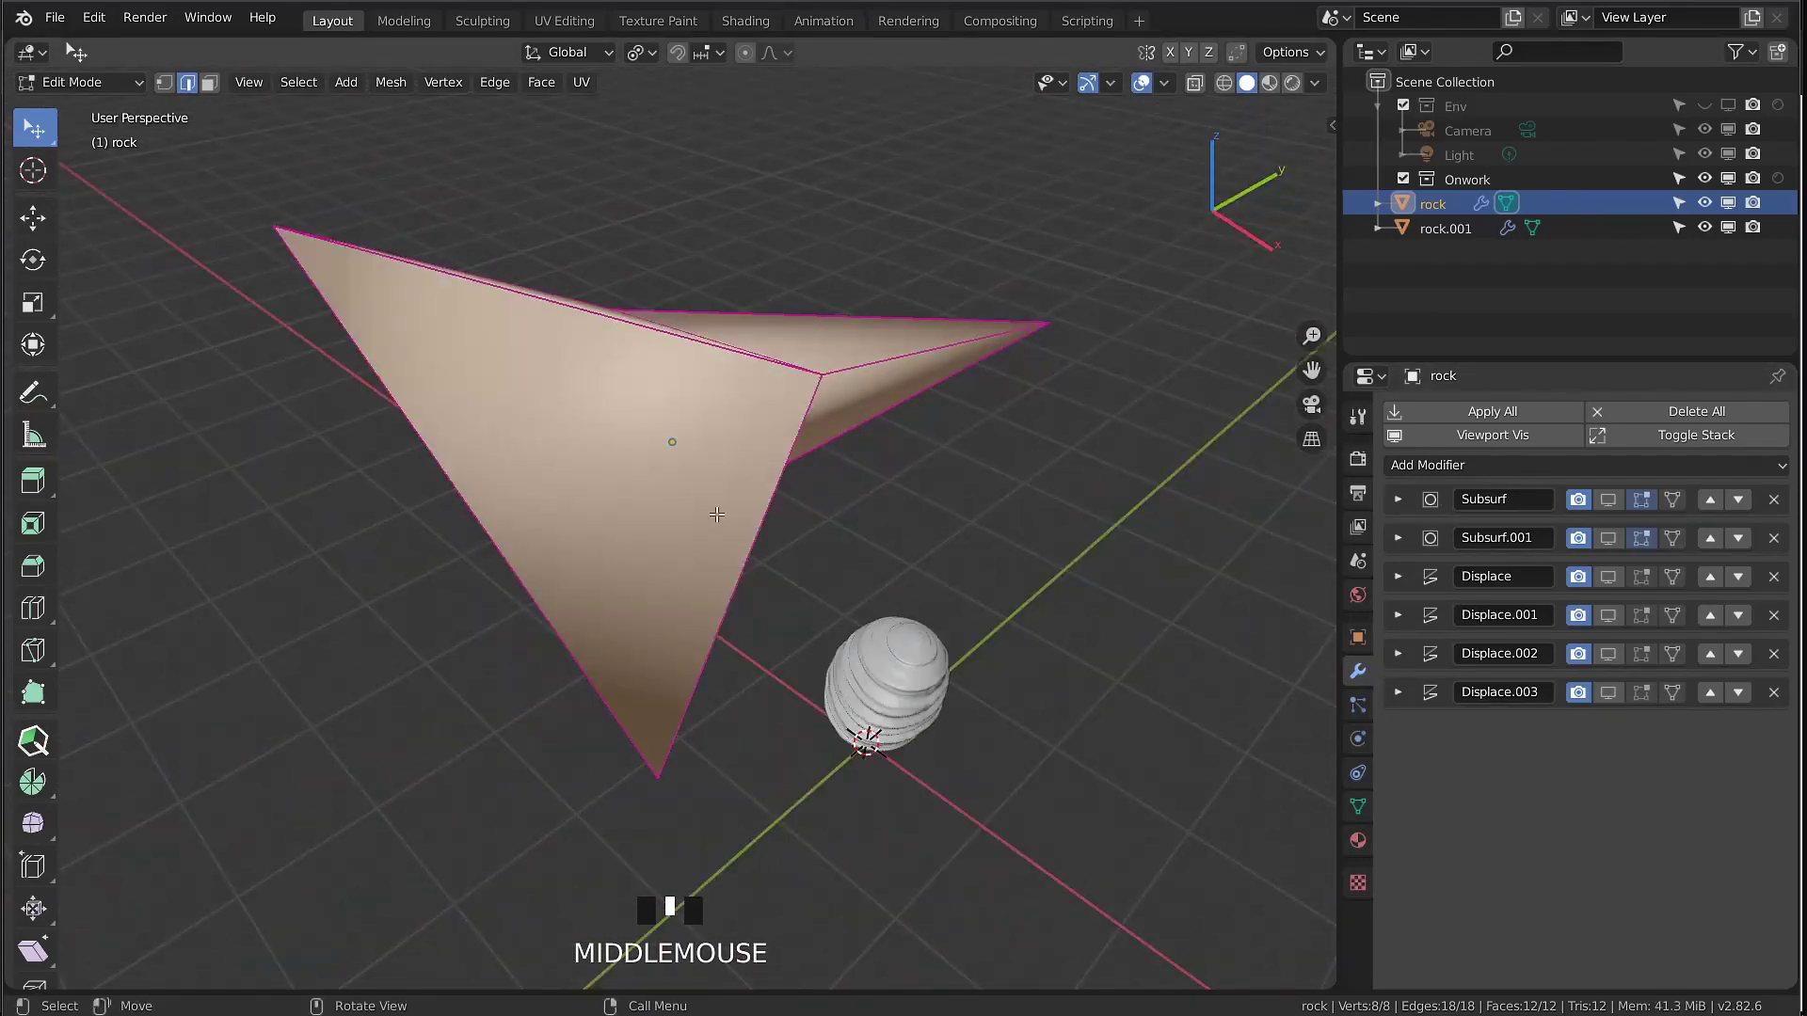
key("Tab")
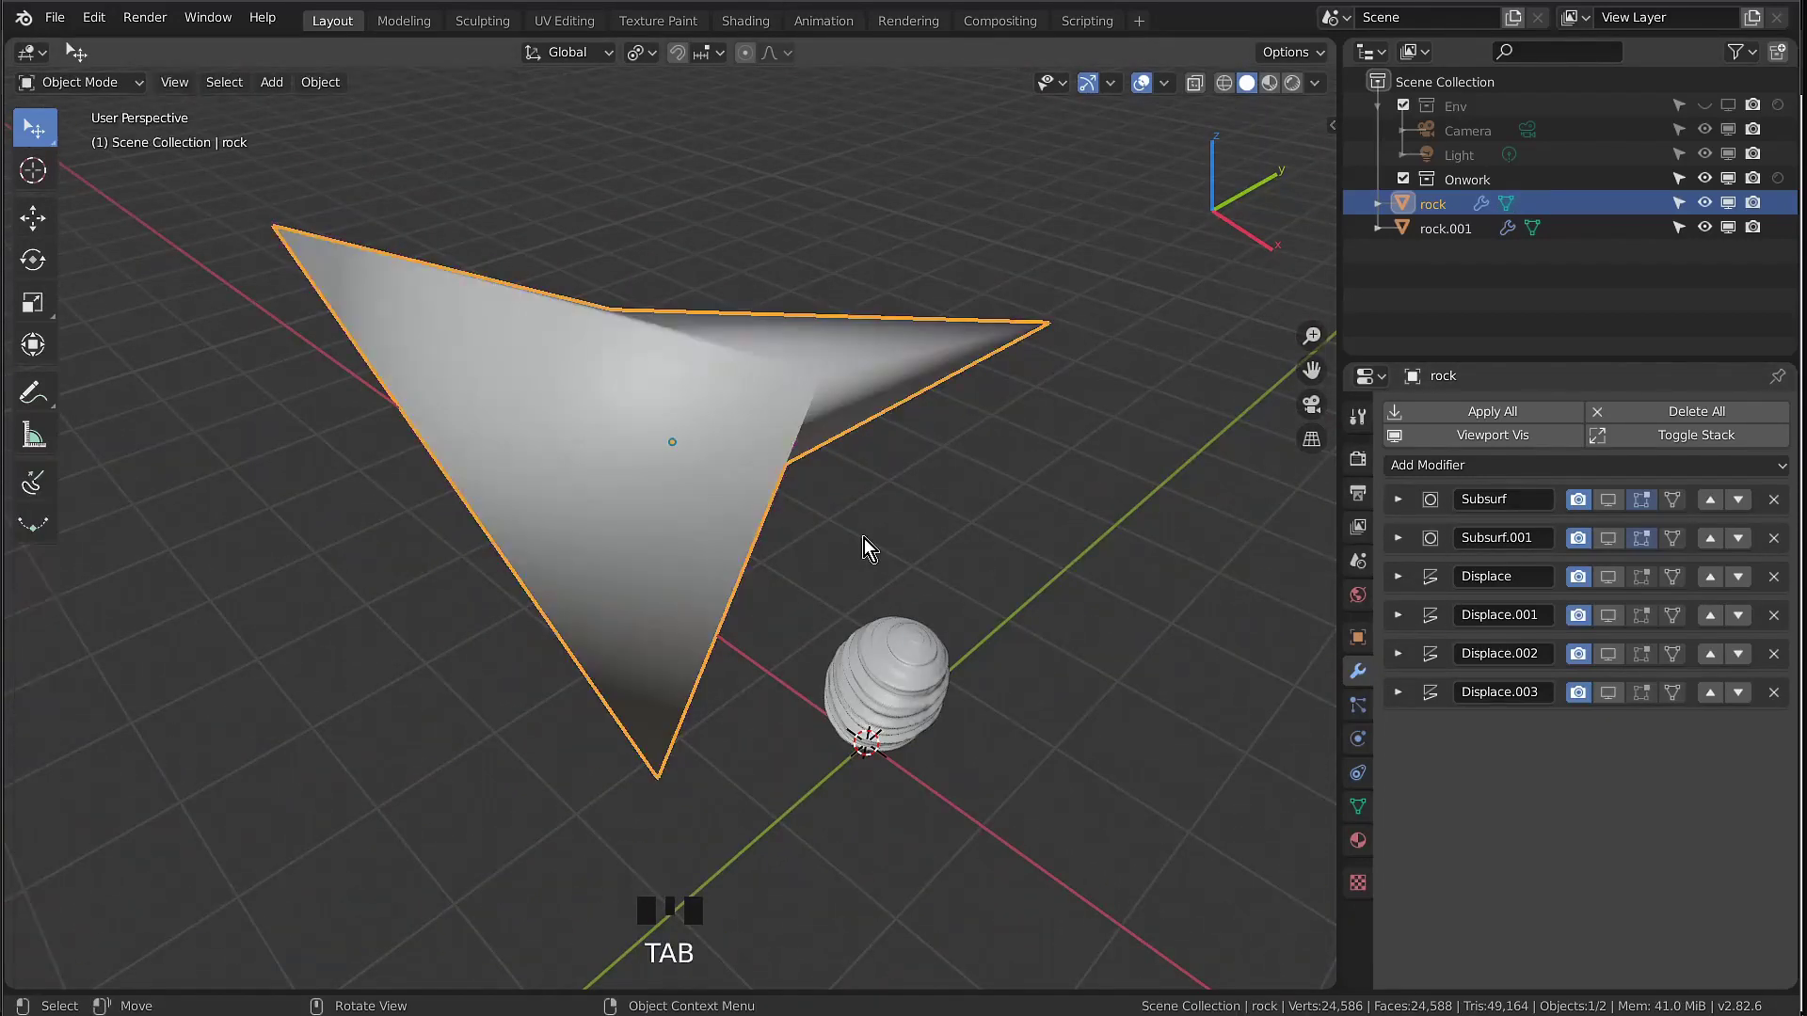
Re-enable the rock's modifiers, toggle rock.001's off and on to reveal its base cube, then reselect the rock
left_click(1481, 449)
left_click(932, 662)
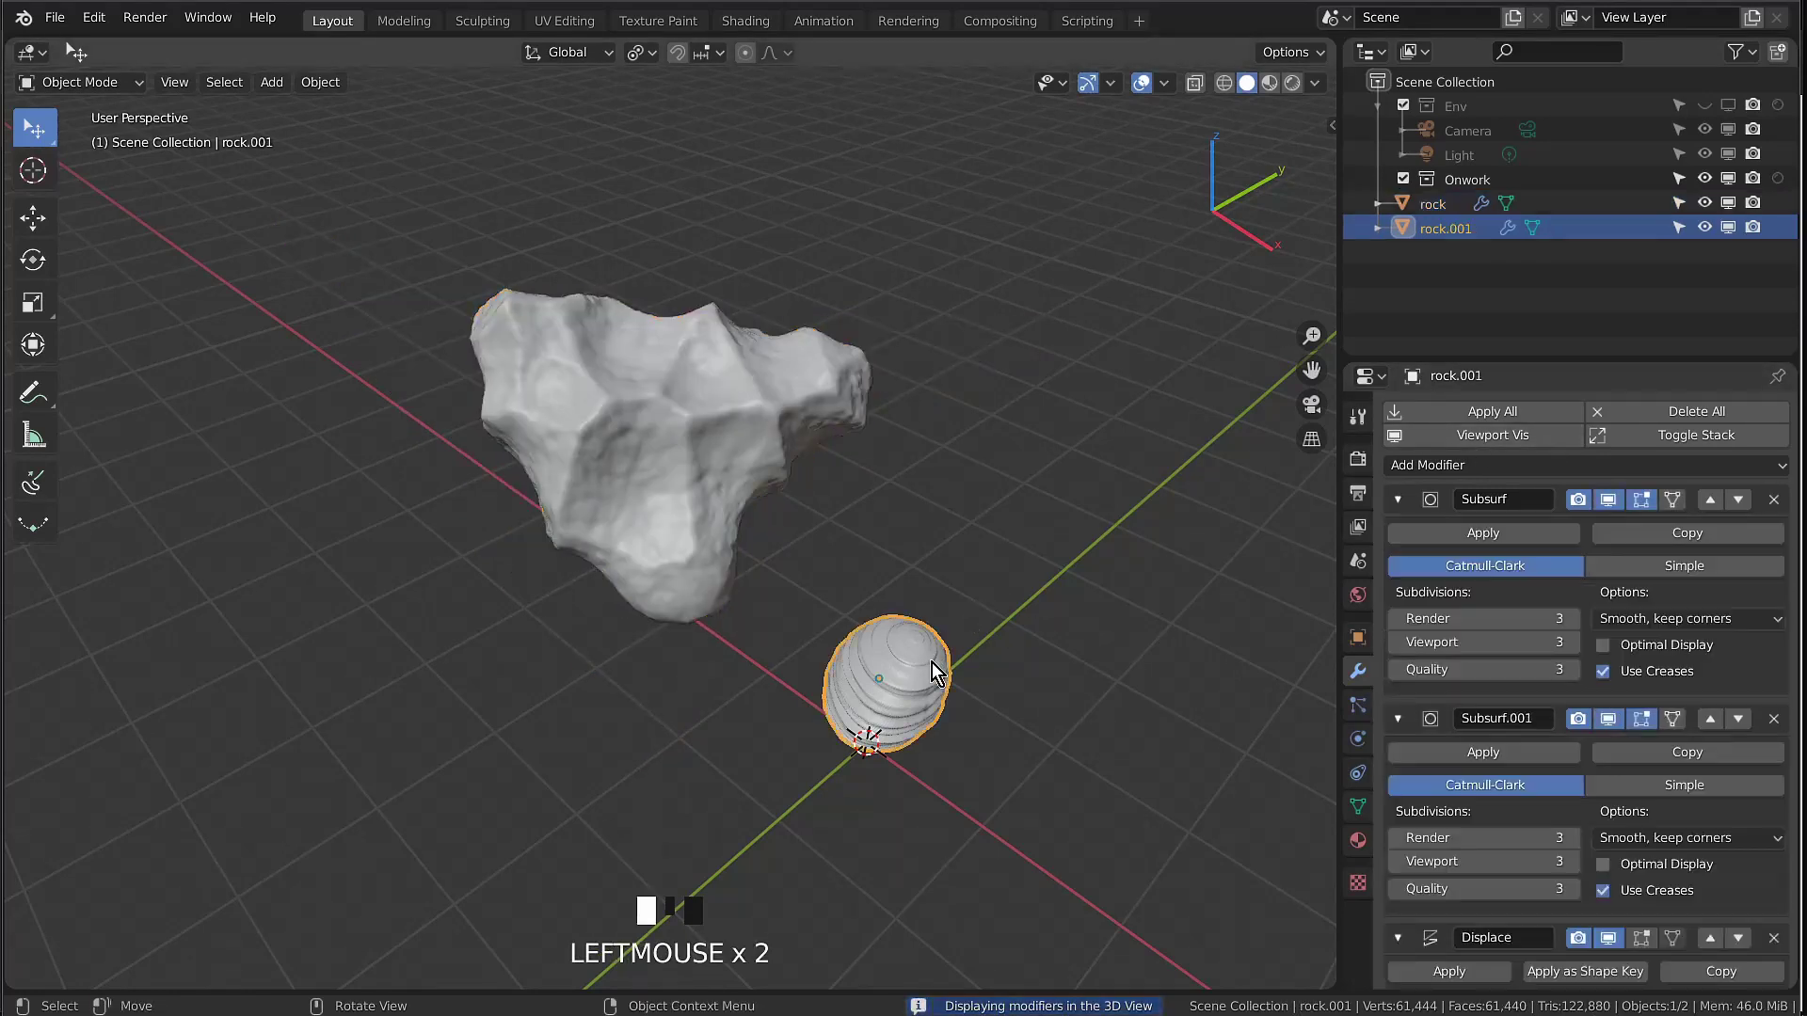
left_click(1472, 441)
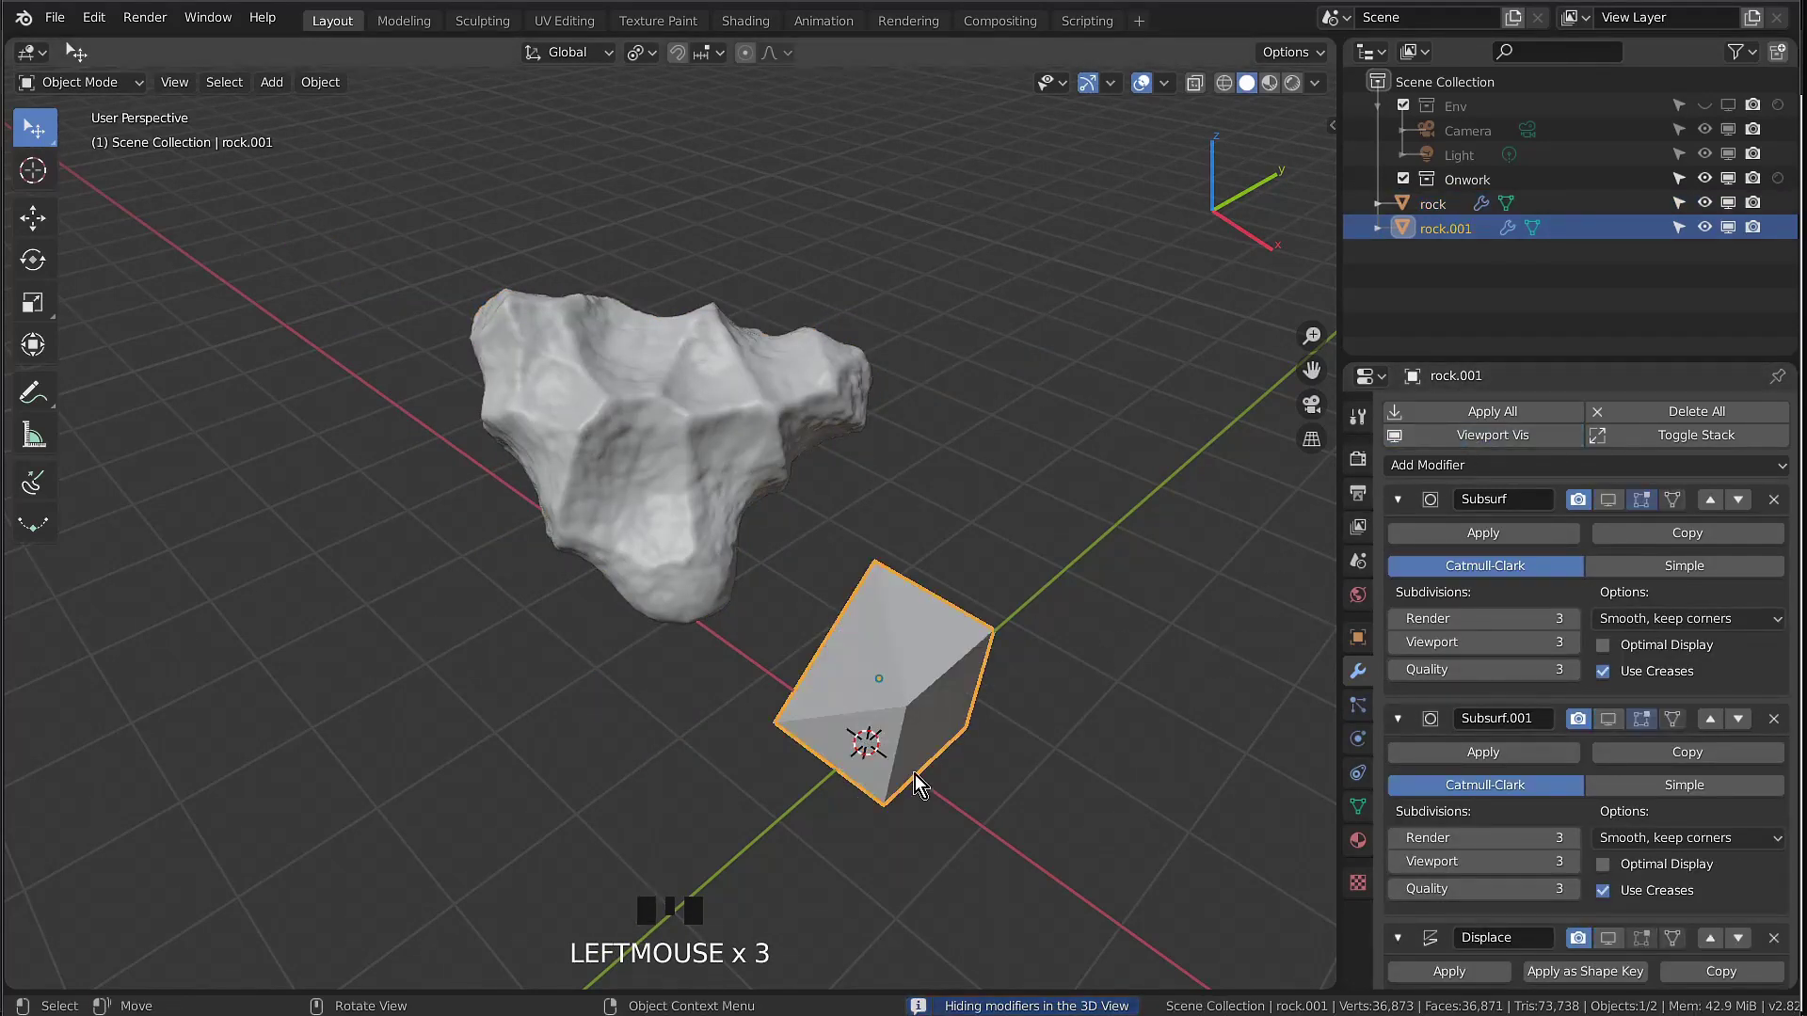
middle_click_drag(915, 776, 1078, 670)
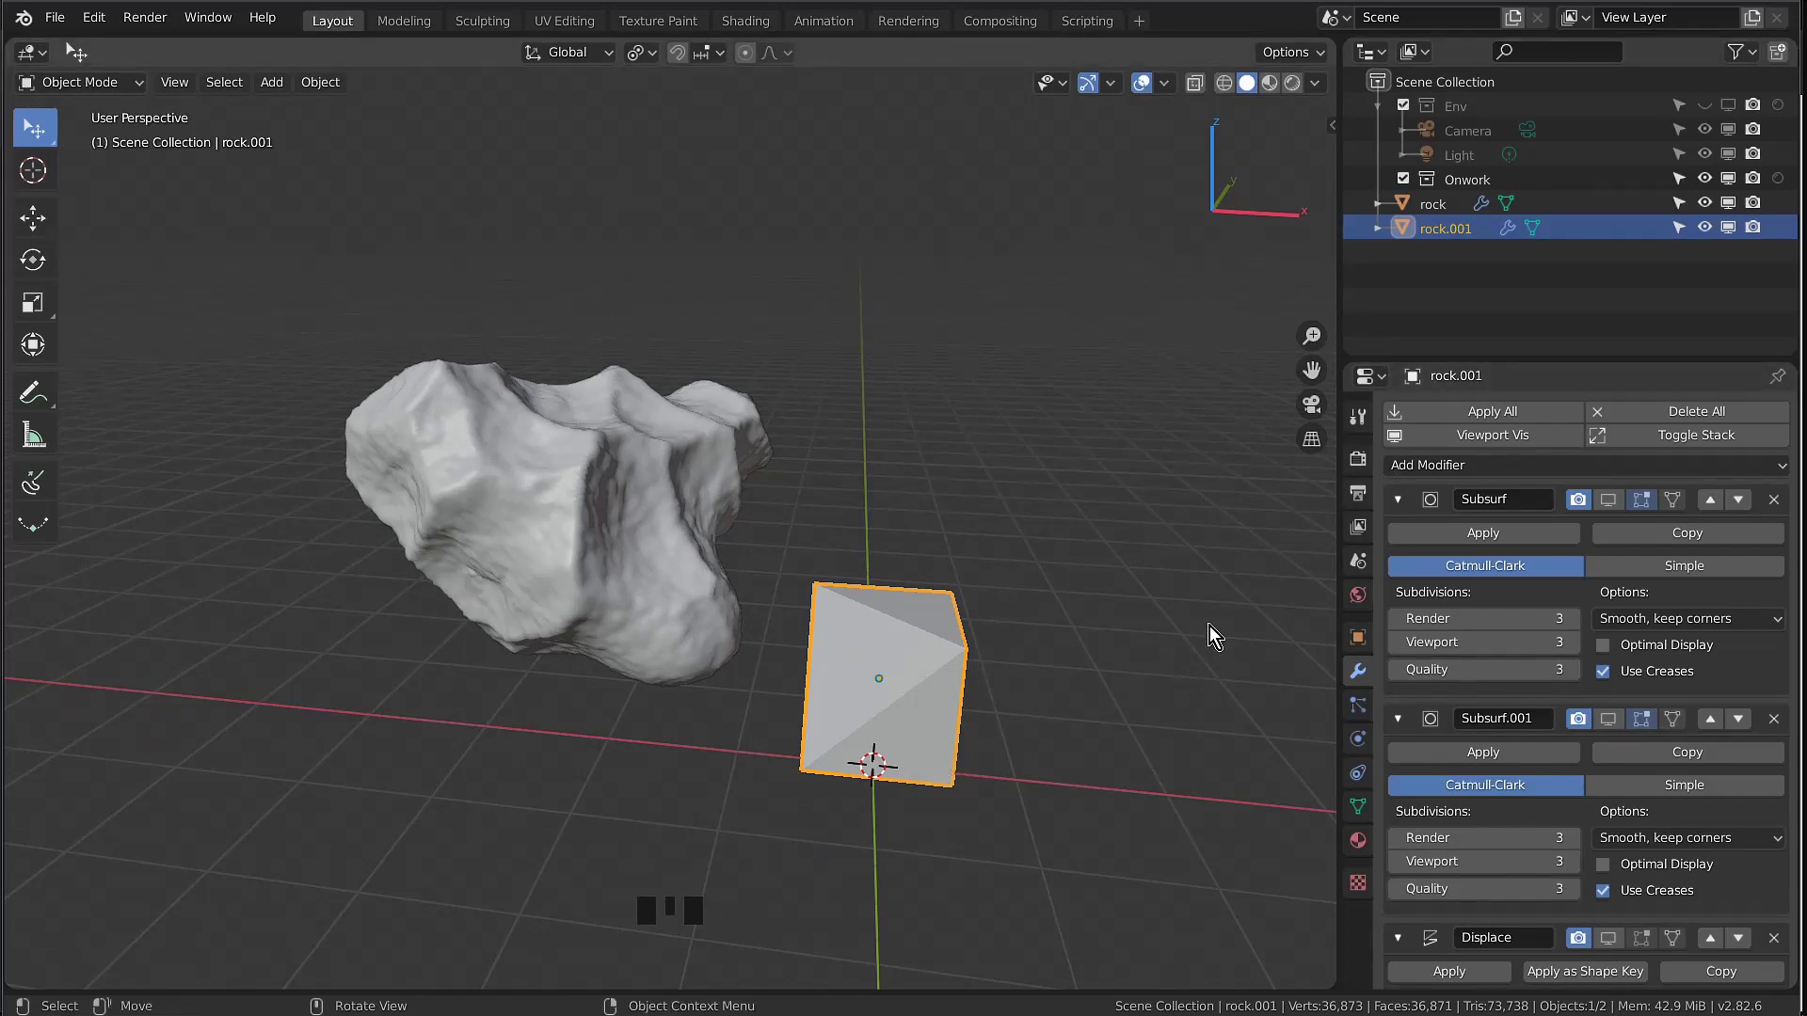
left_click(1530, 437)
scroll(929, 737, "up", 3)
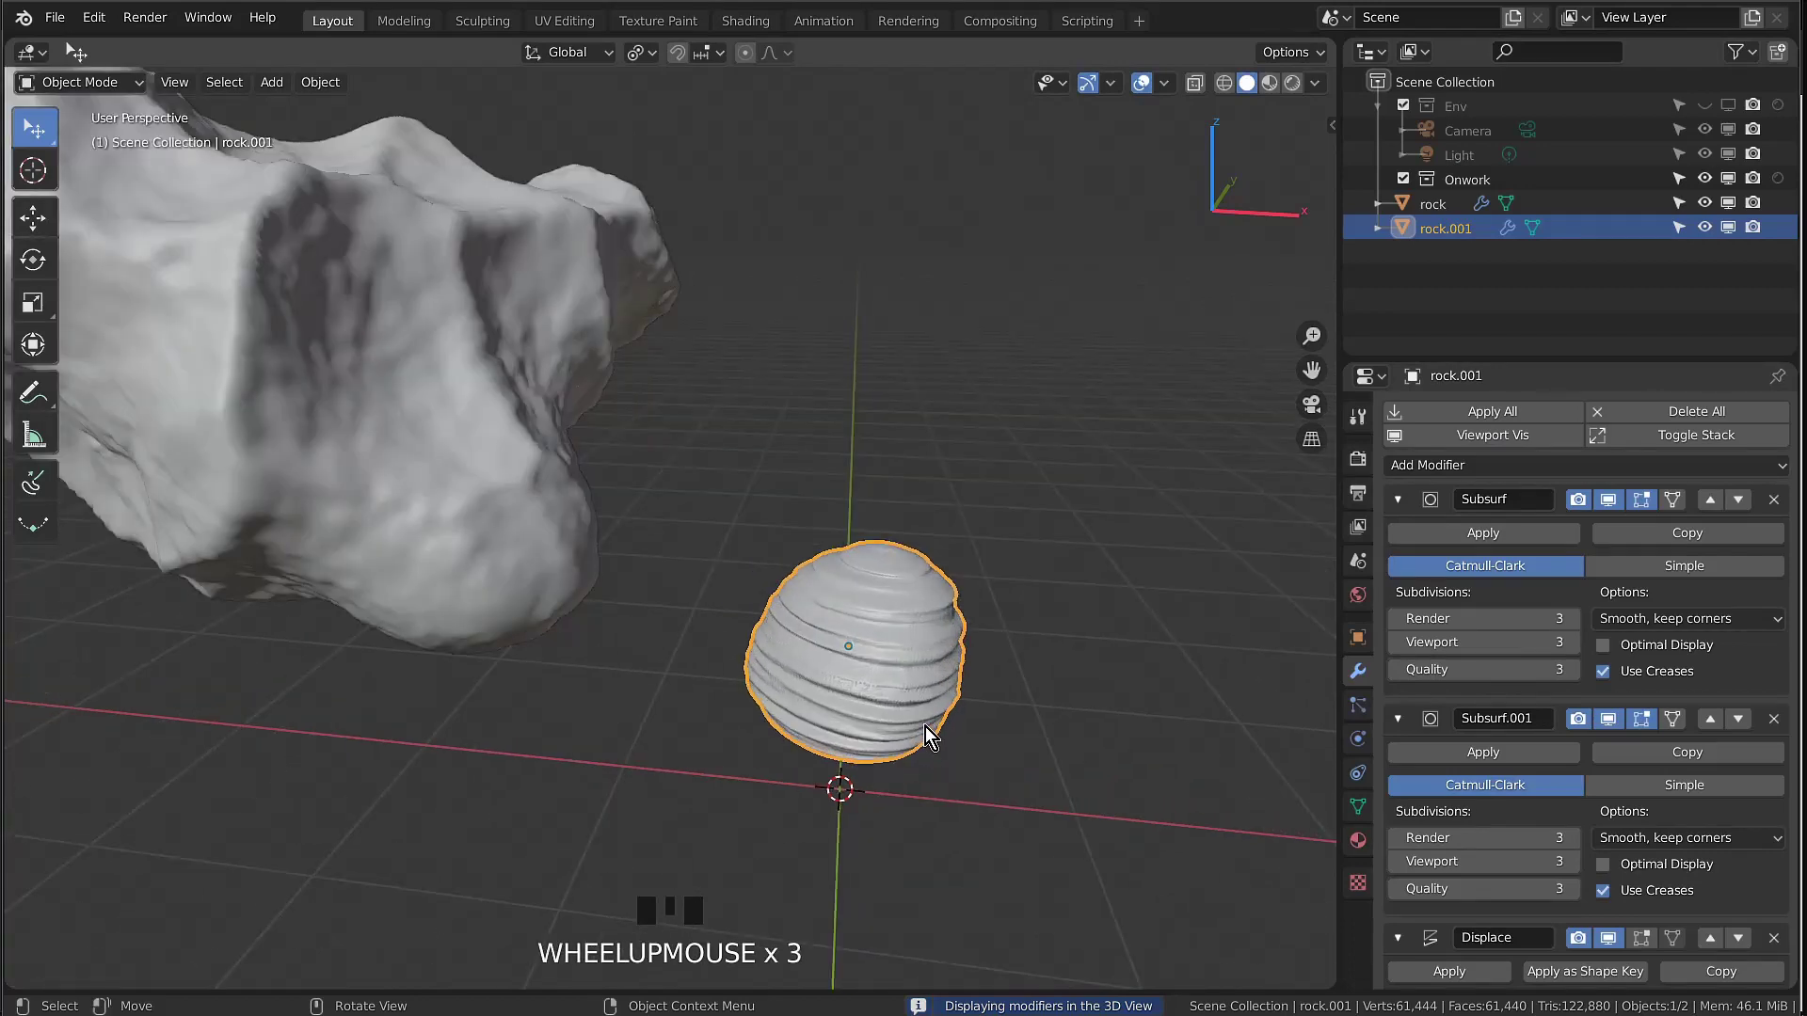
left_click(1112, 715)
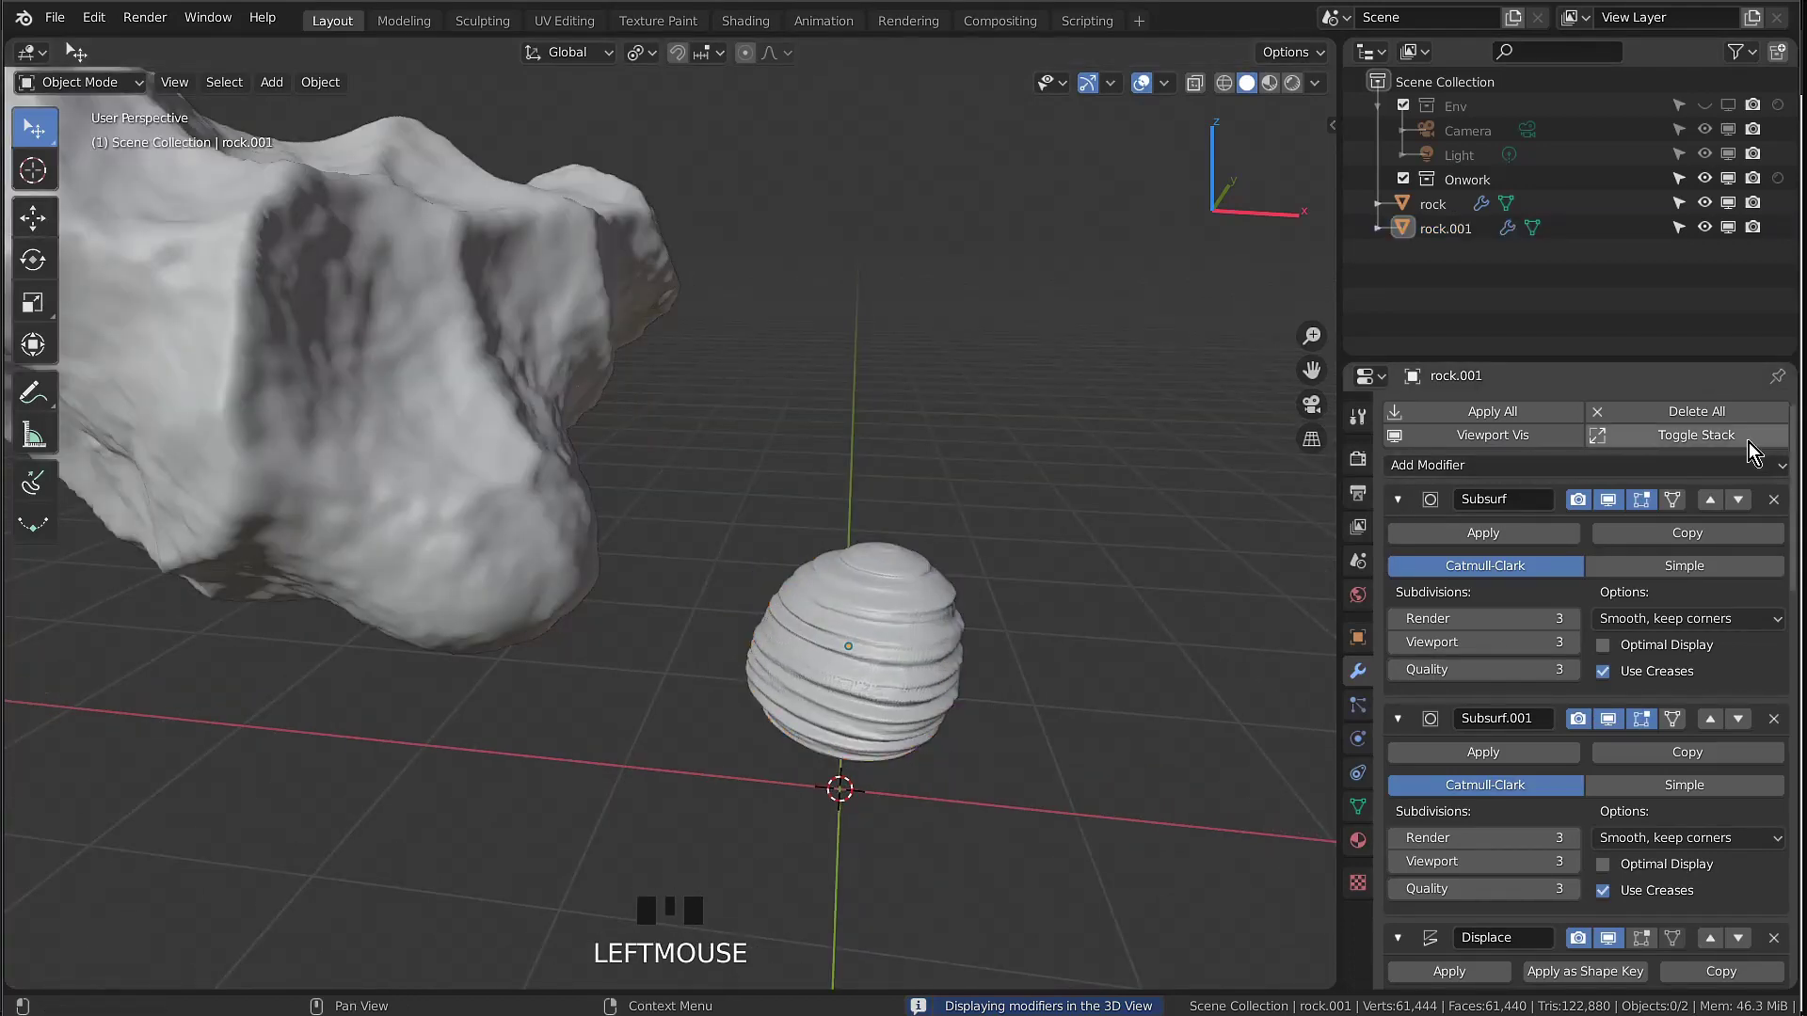
double_click(710, 444)
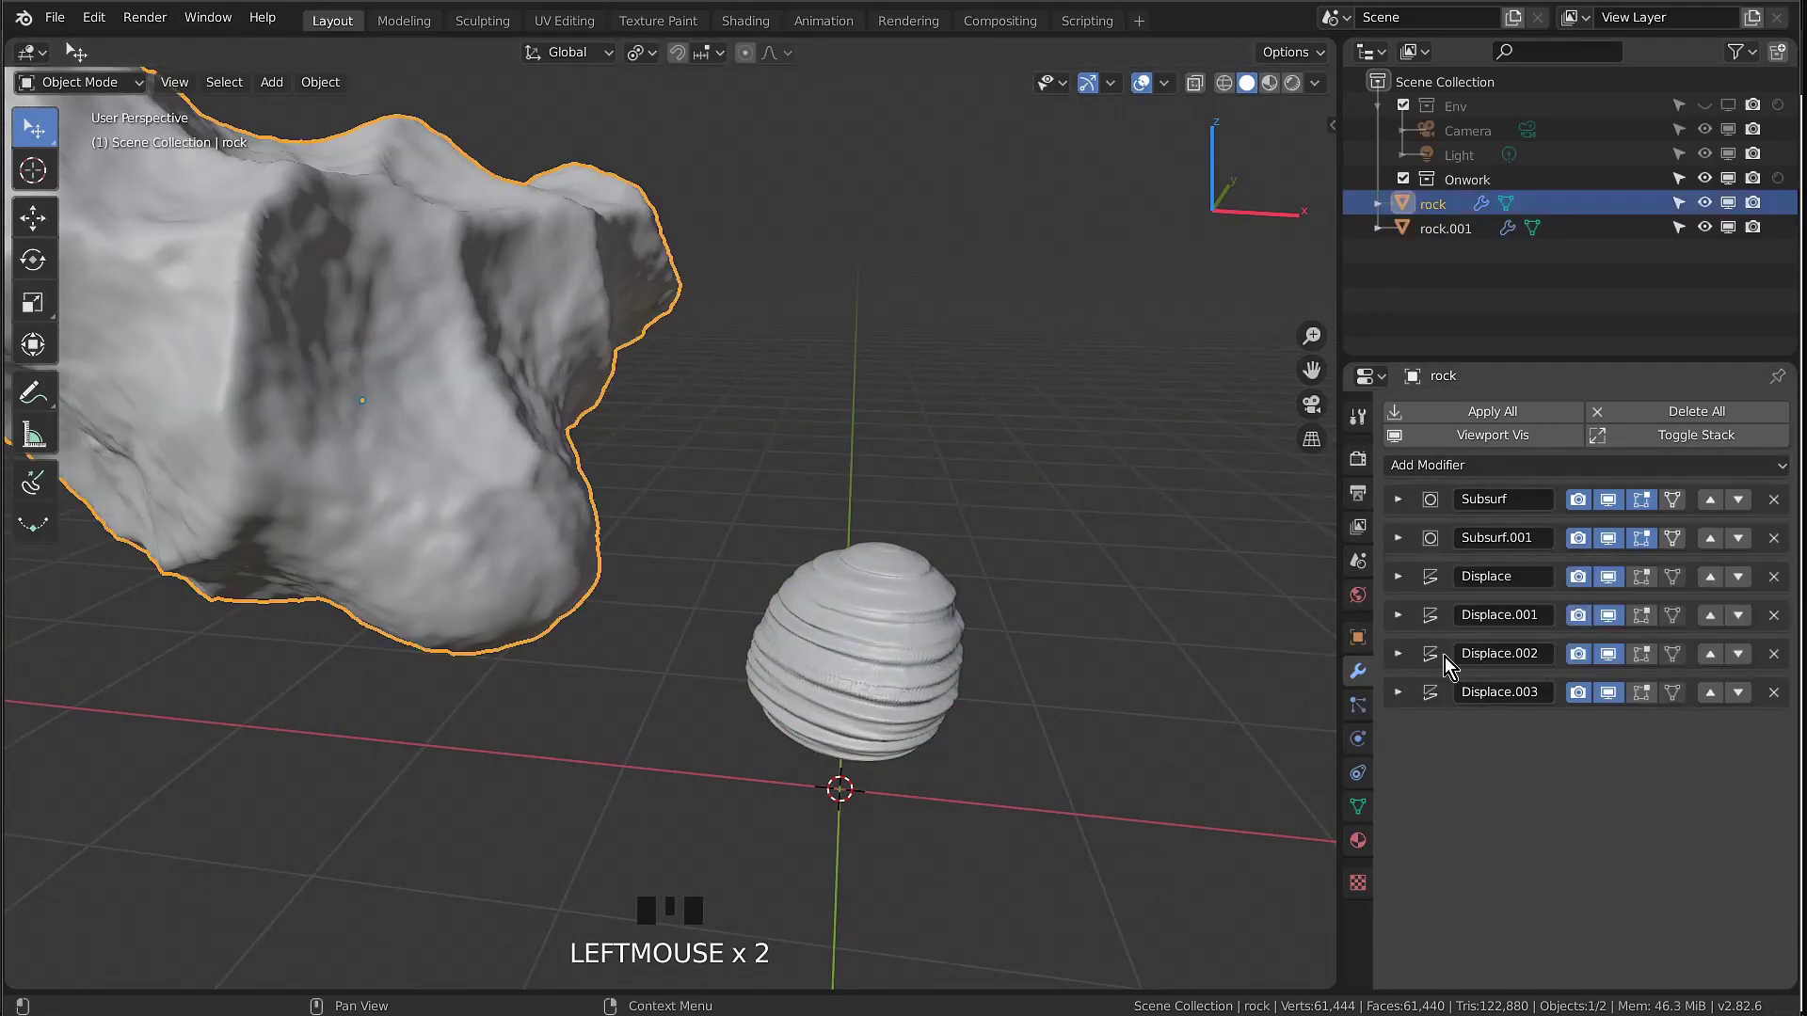
Collapse rock.001's modifier list, showing its extra Smooth modifier, then reselect the rock
left_click(924, 689)
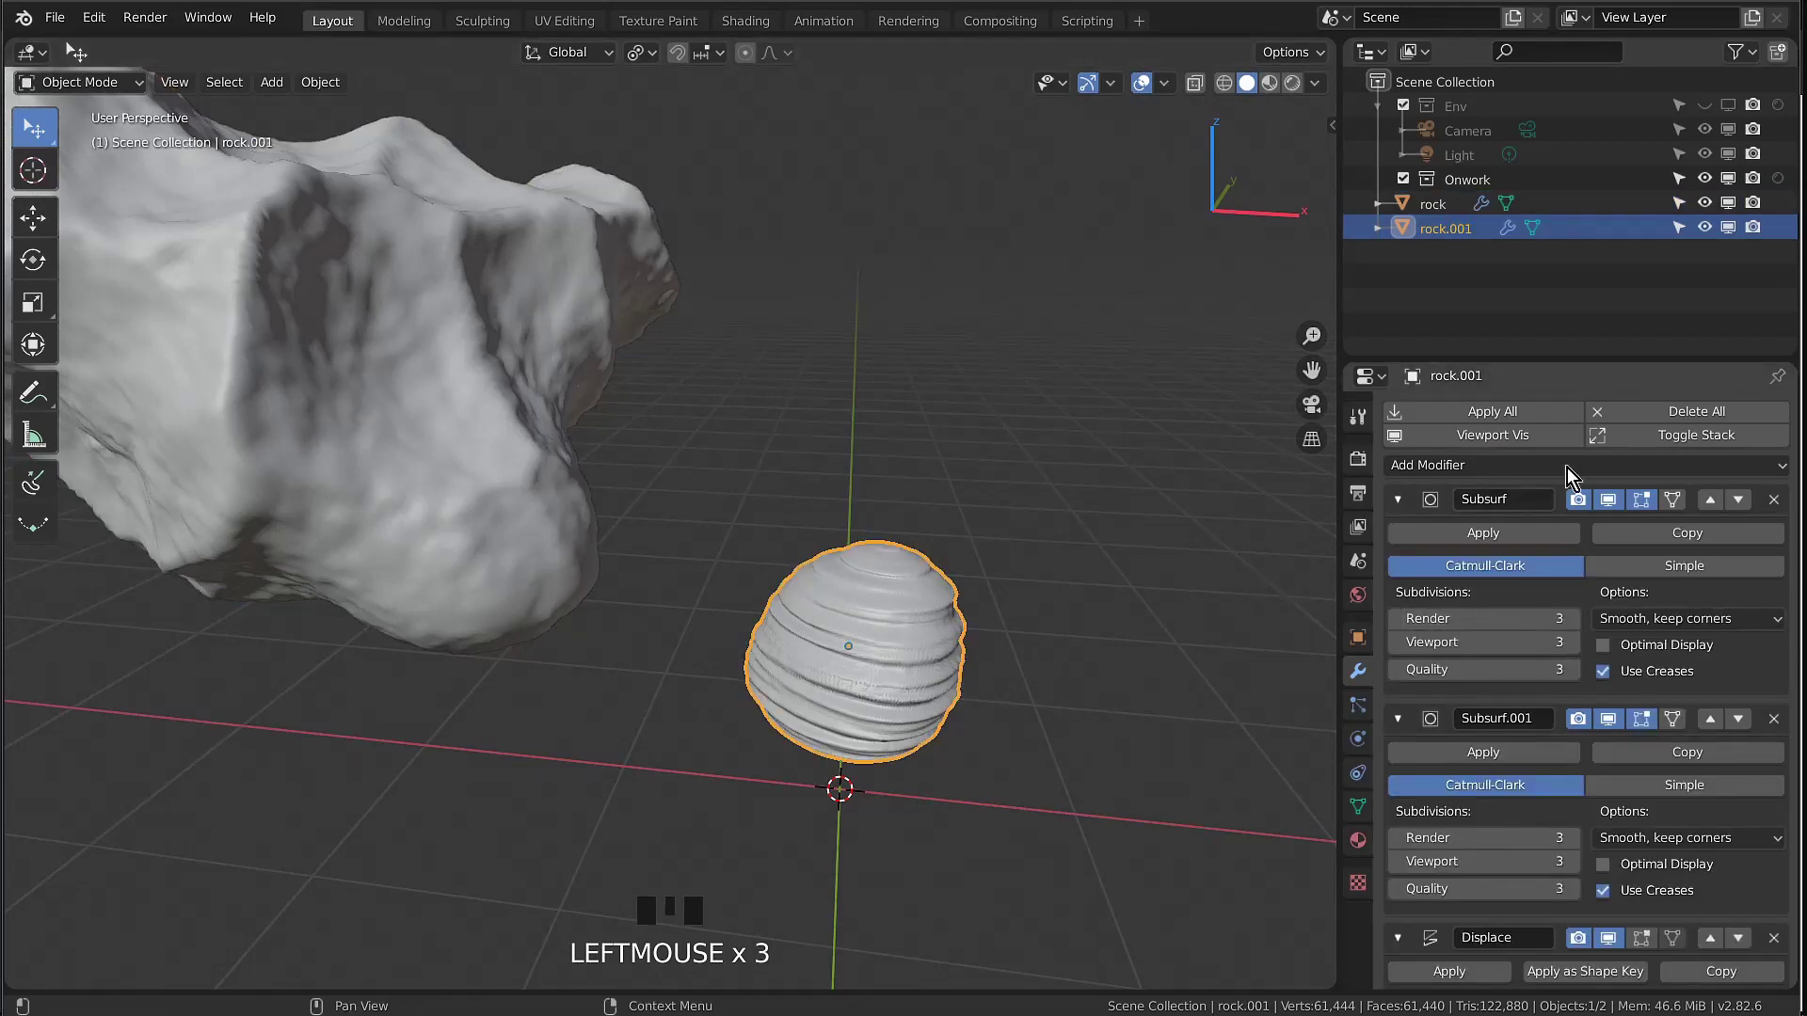
left_click(1694, 435)
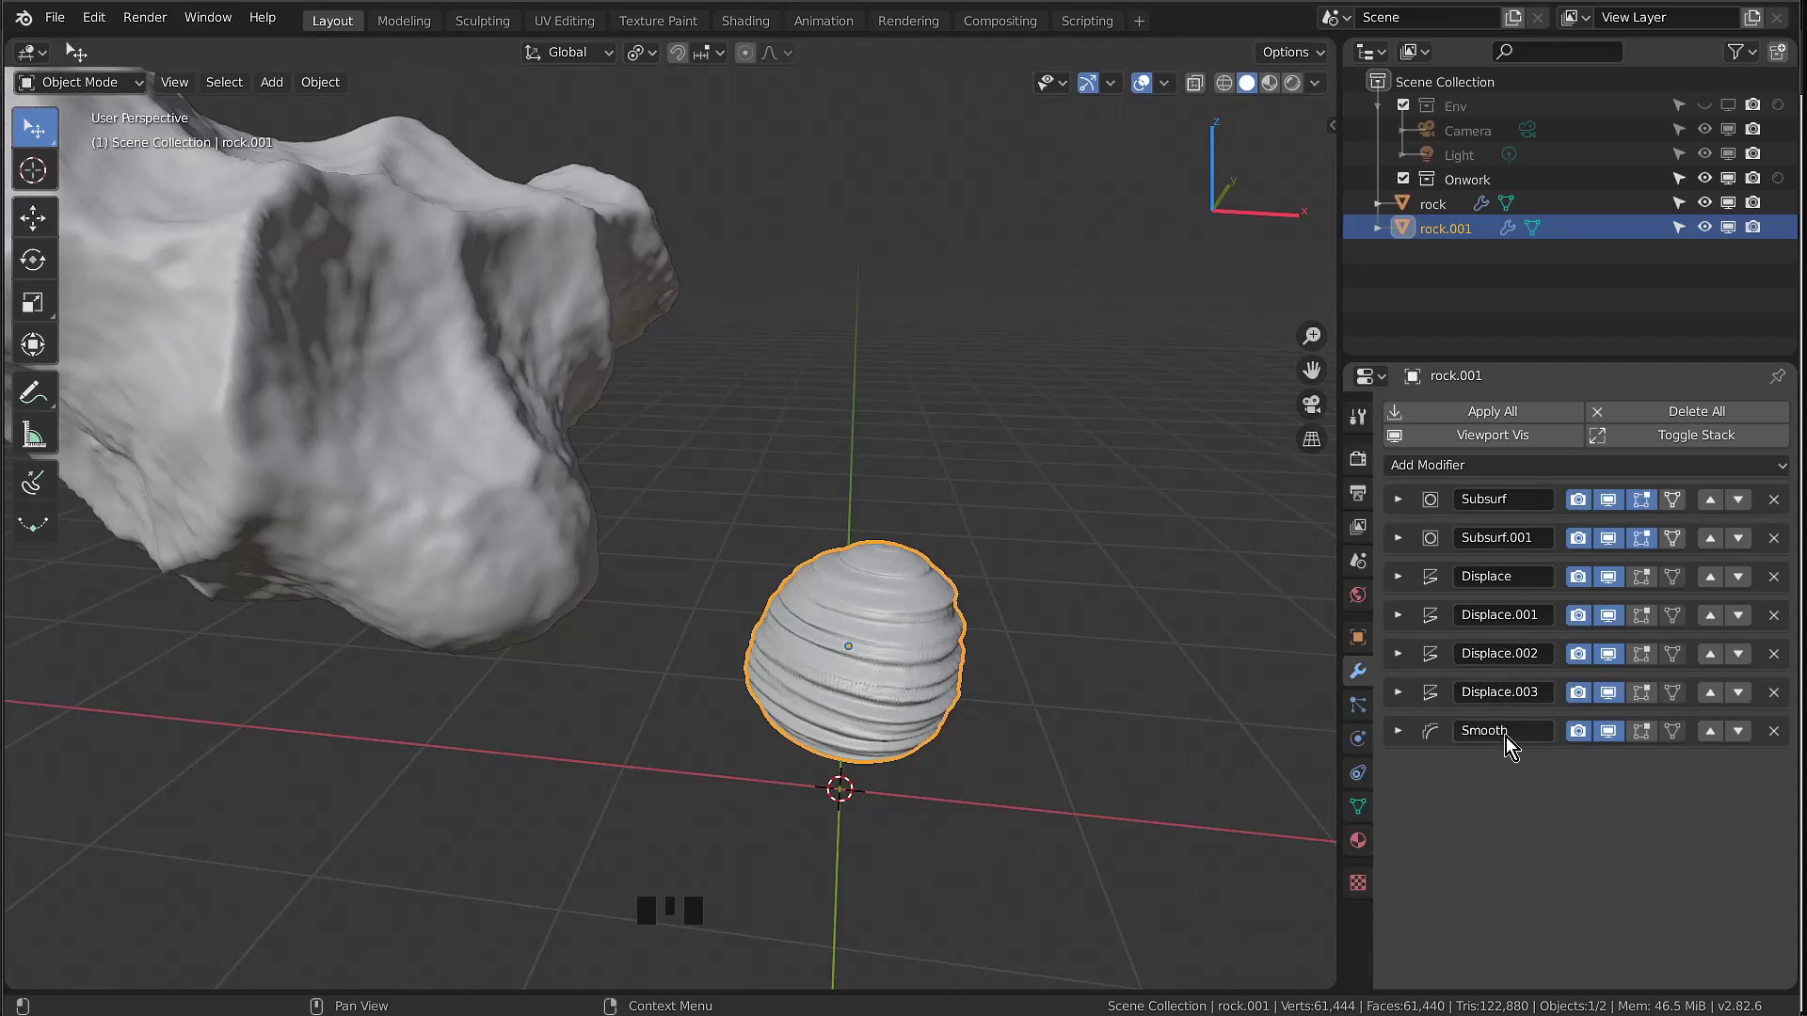
left_click(438, 429)
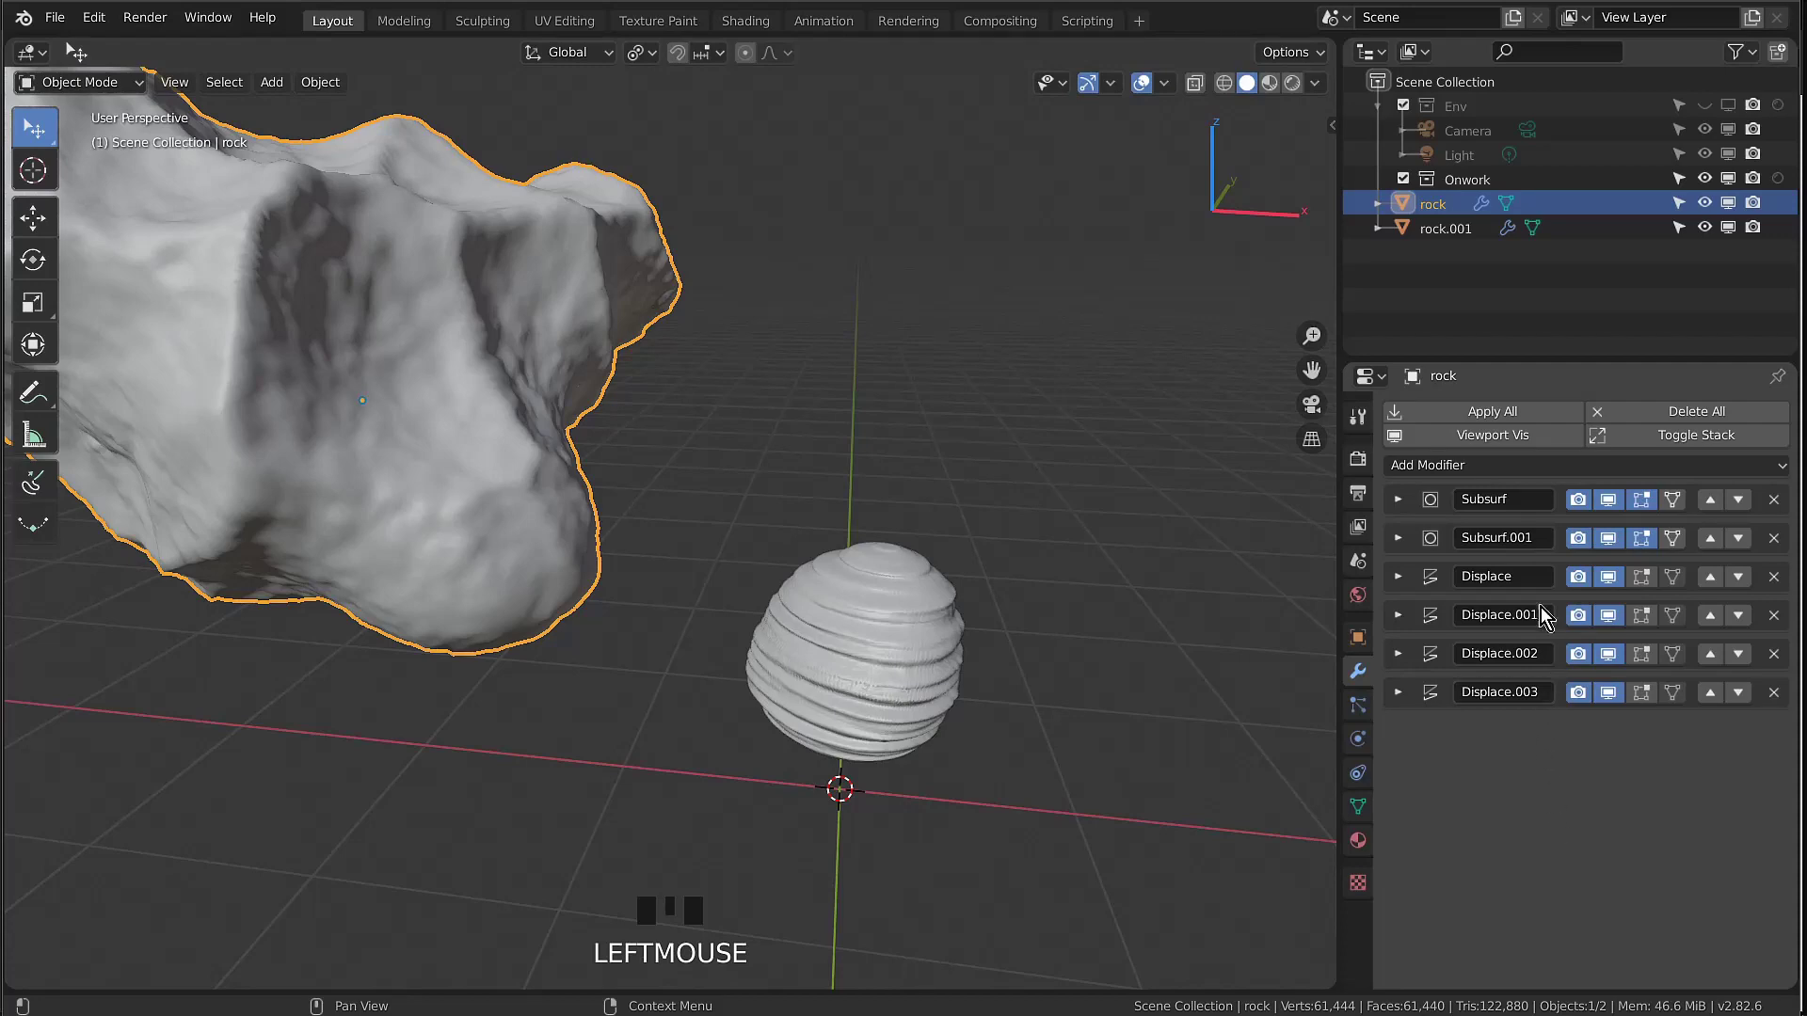
scroll(692, 393, "down", 4)
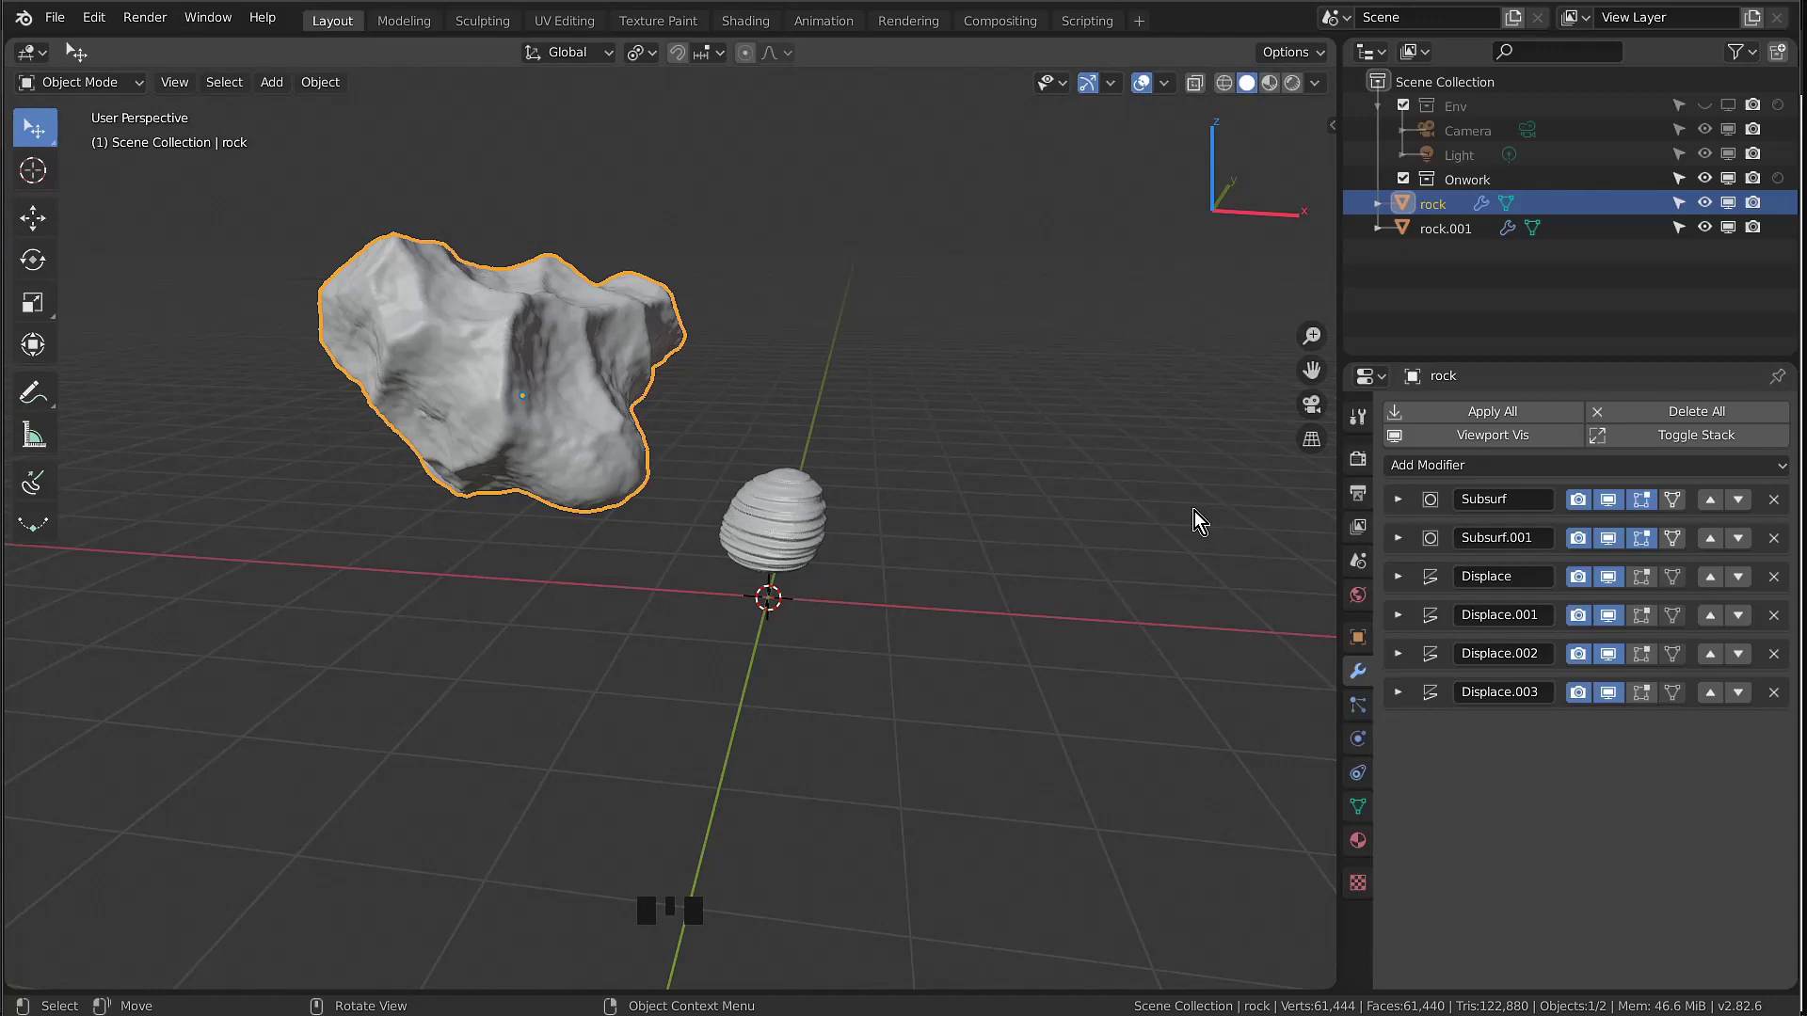
Add a new Rock Generator rock, rock.002, with Roughness lowered from 1.00 to 0.00
left_click(1144, 519)
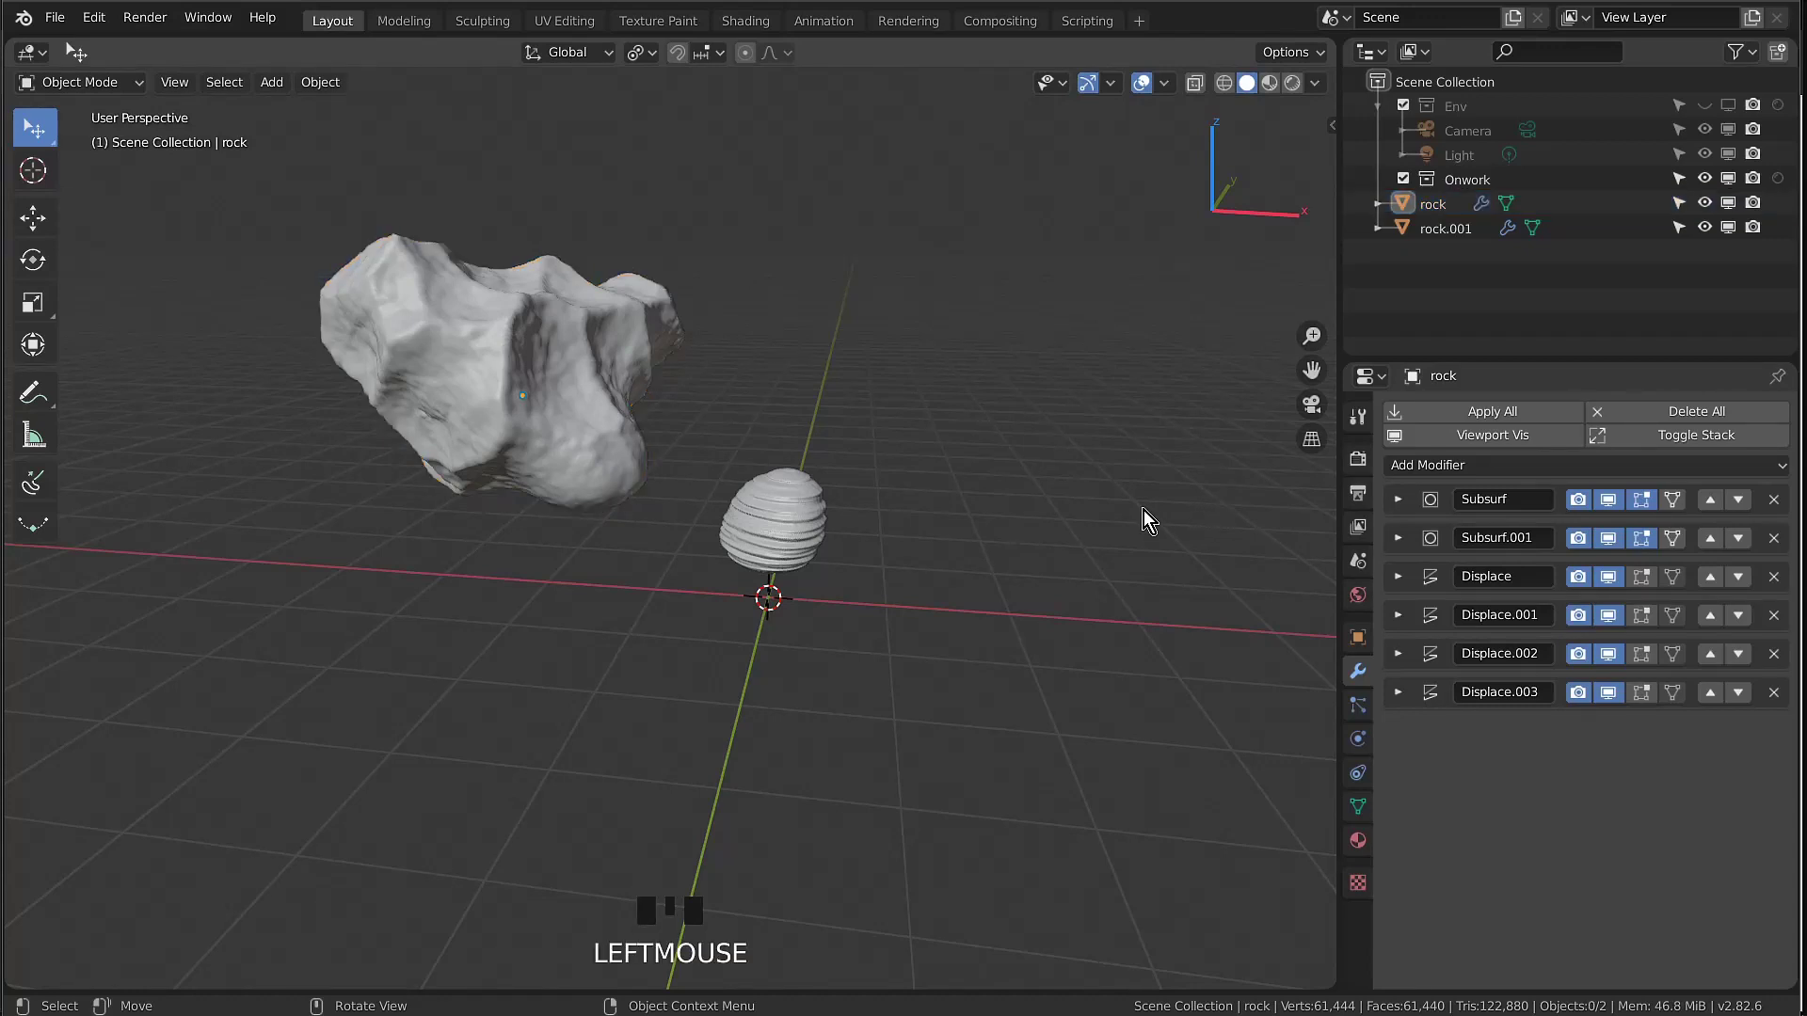
key("shift+a")
mouse_move(1143, 510)
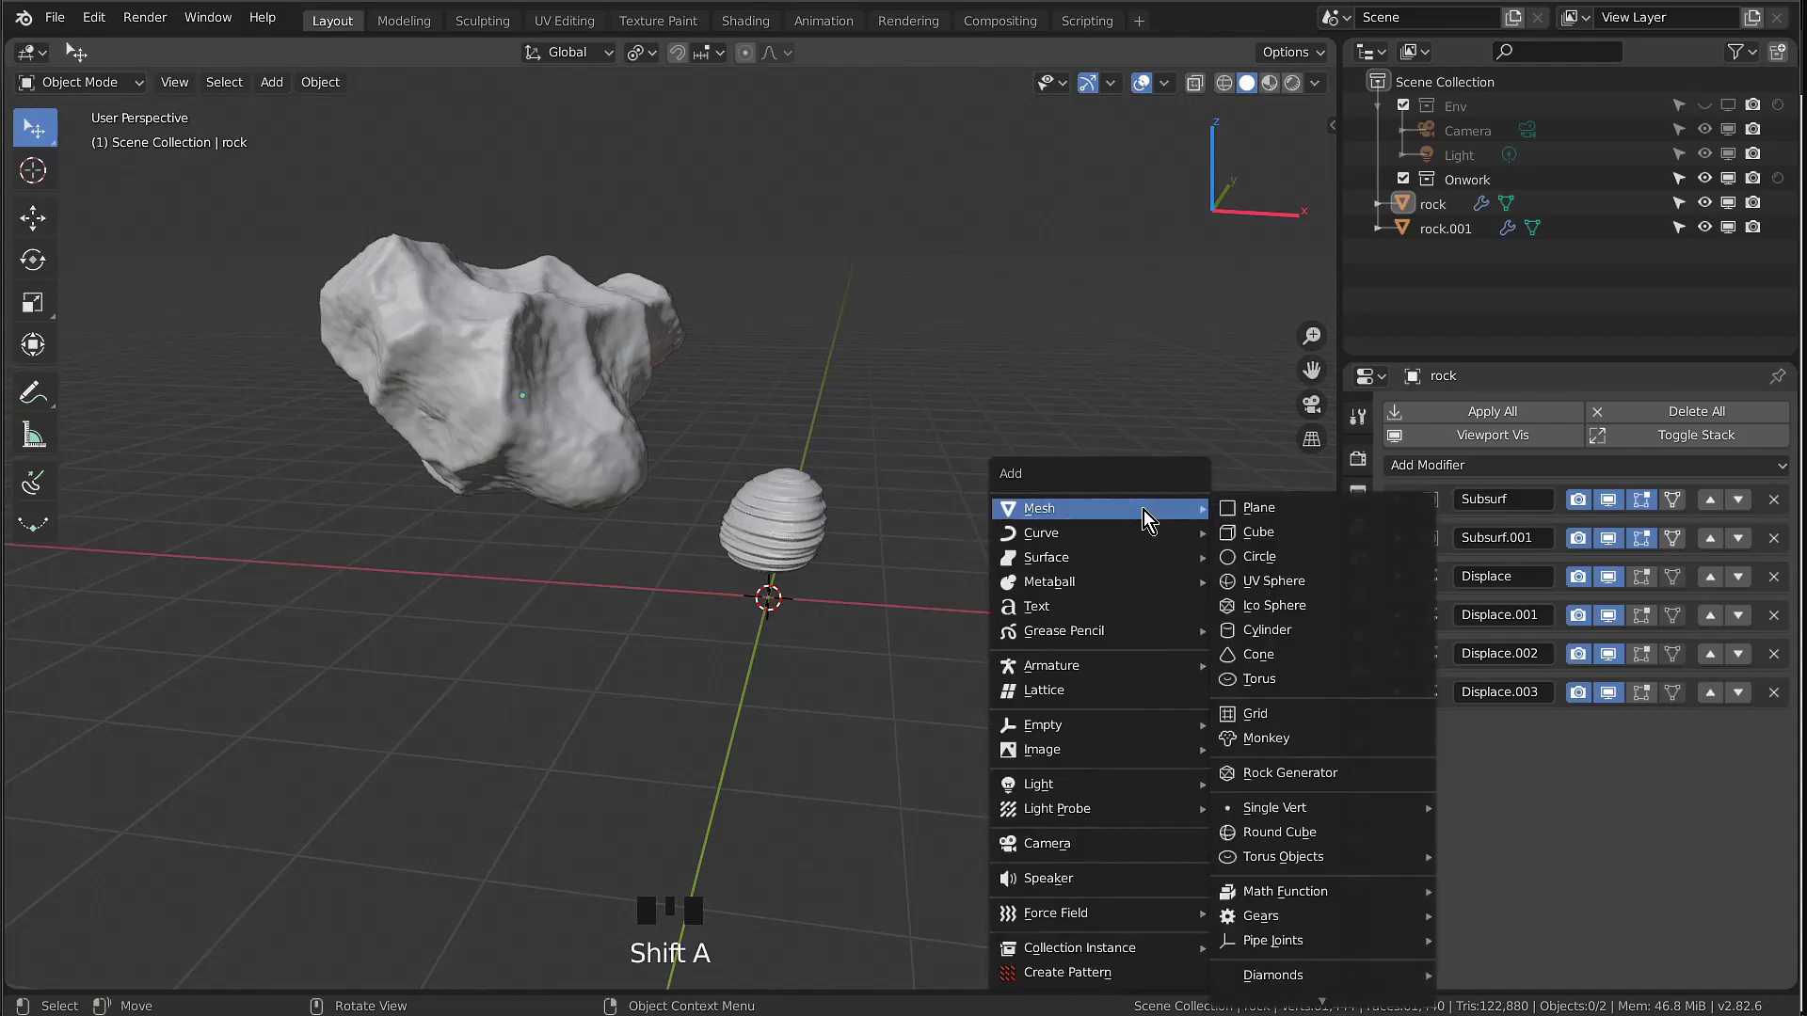
left_click(1291, 773)
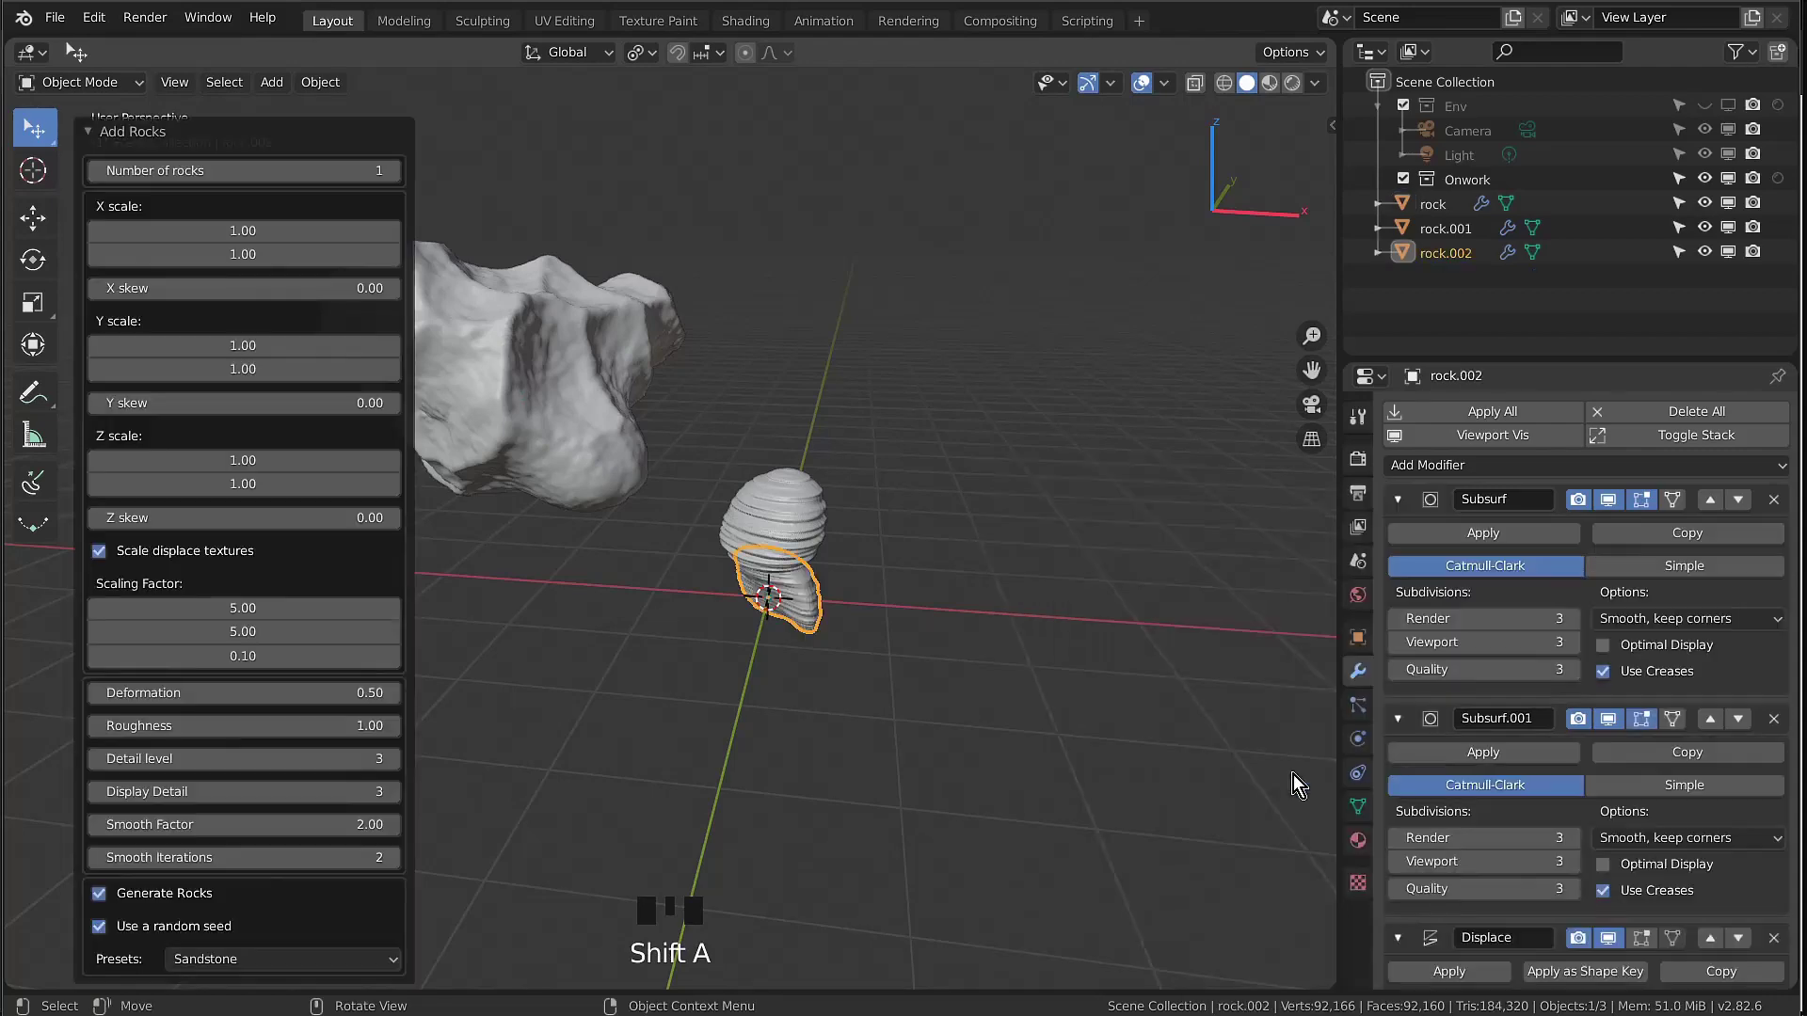
scroll(804, 602, "up", 9)
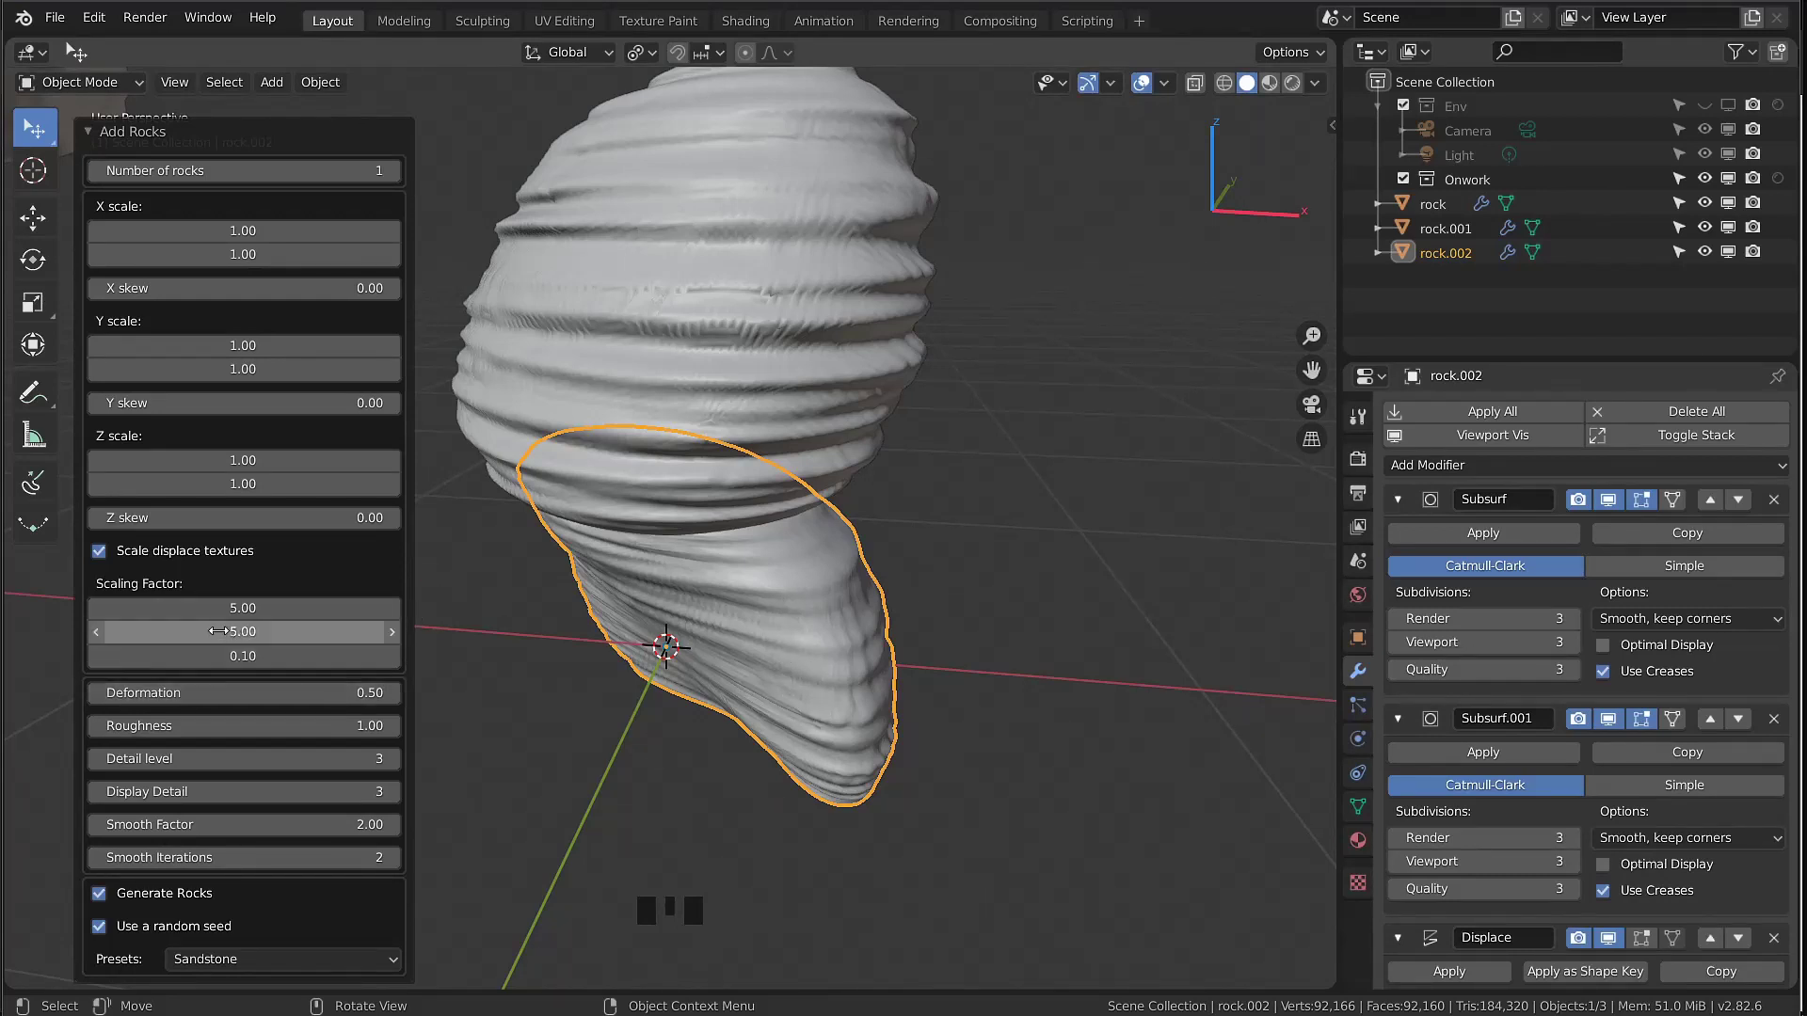
left_click(300, 727)
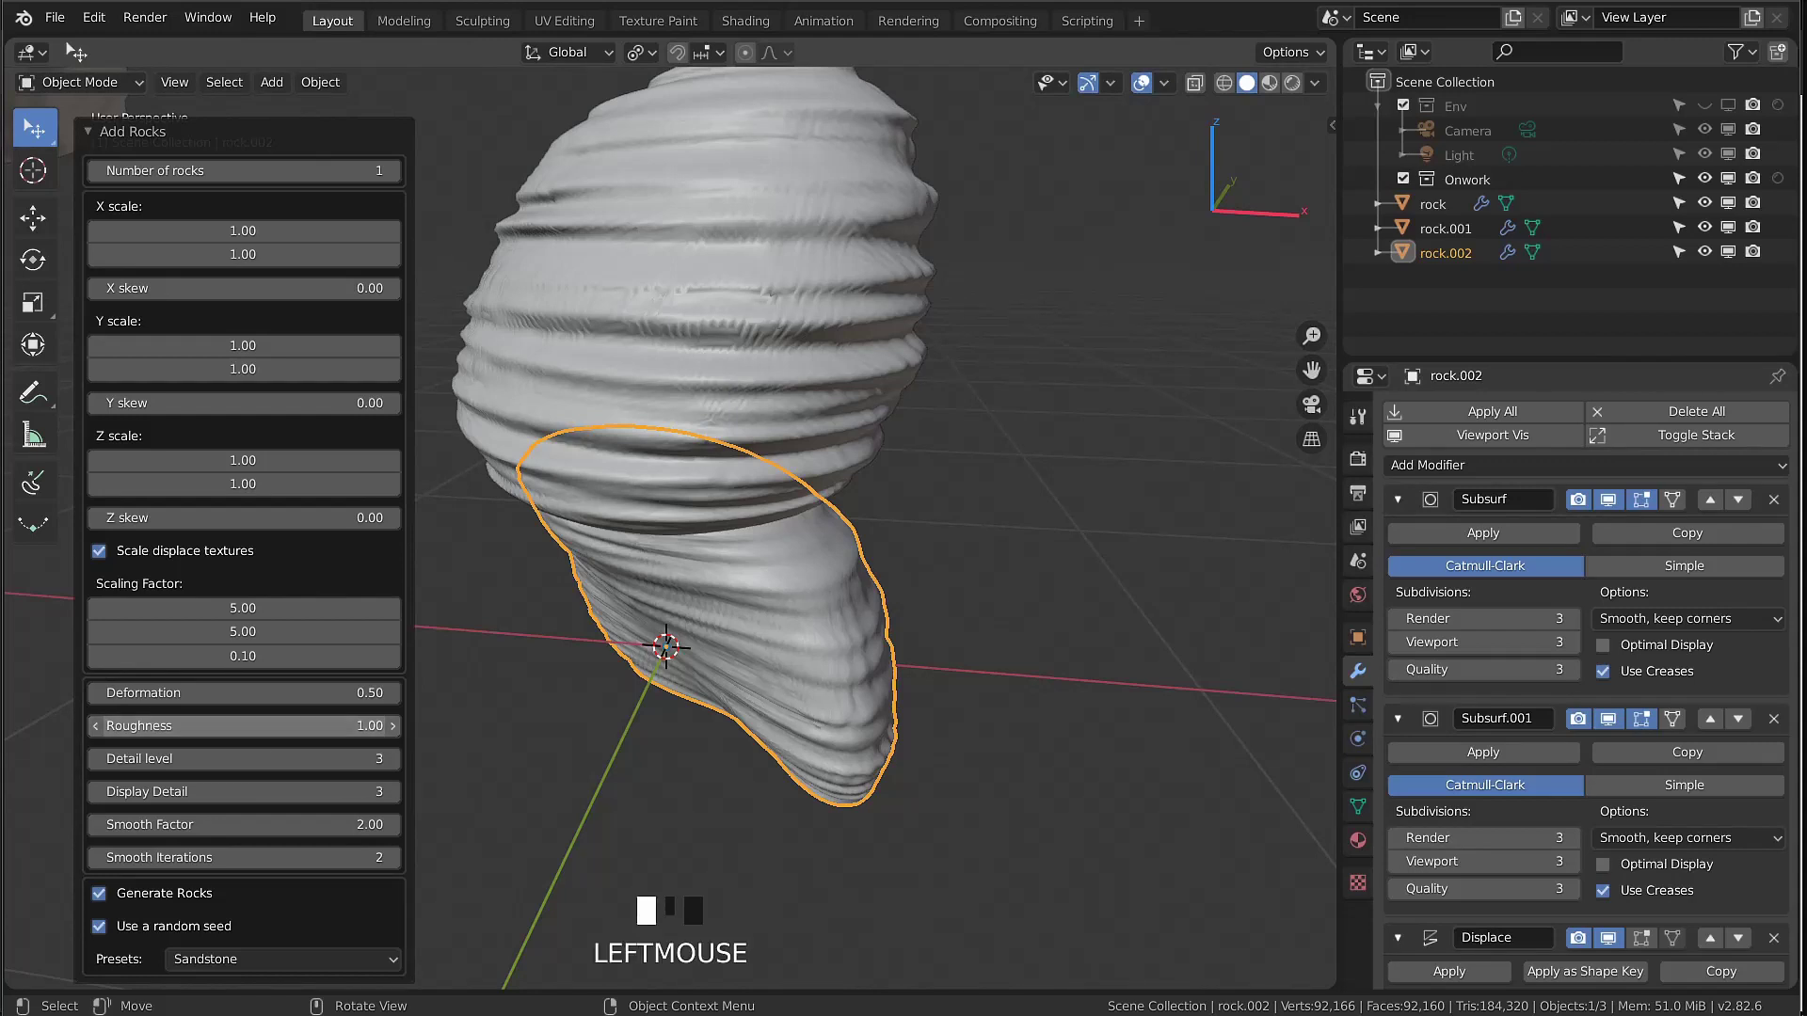
left_click_drag(300, 727, 856, 753)
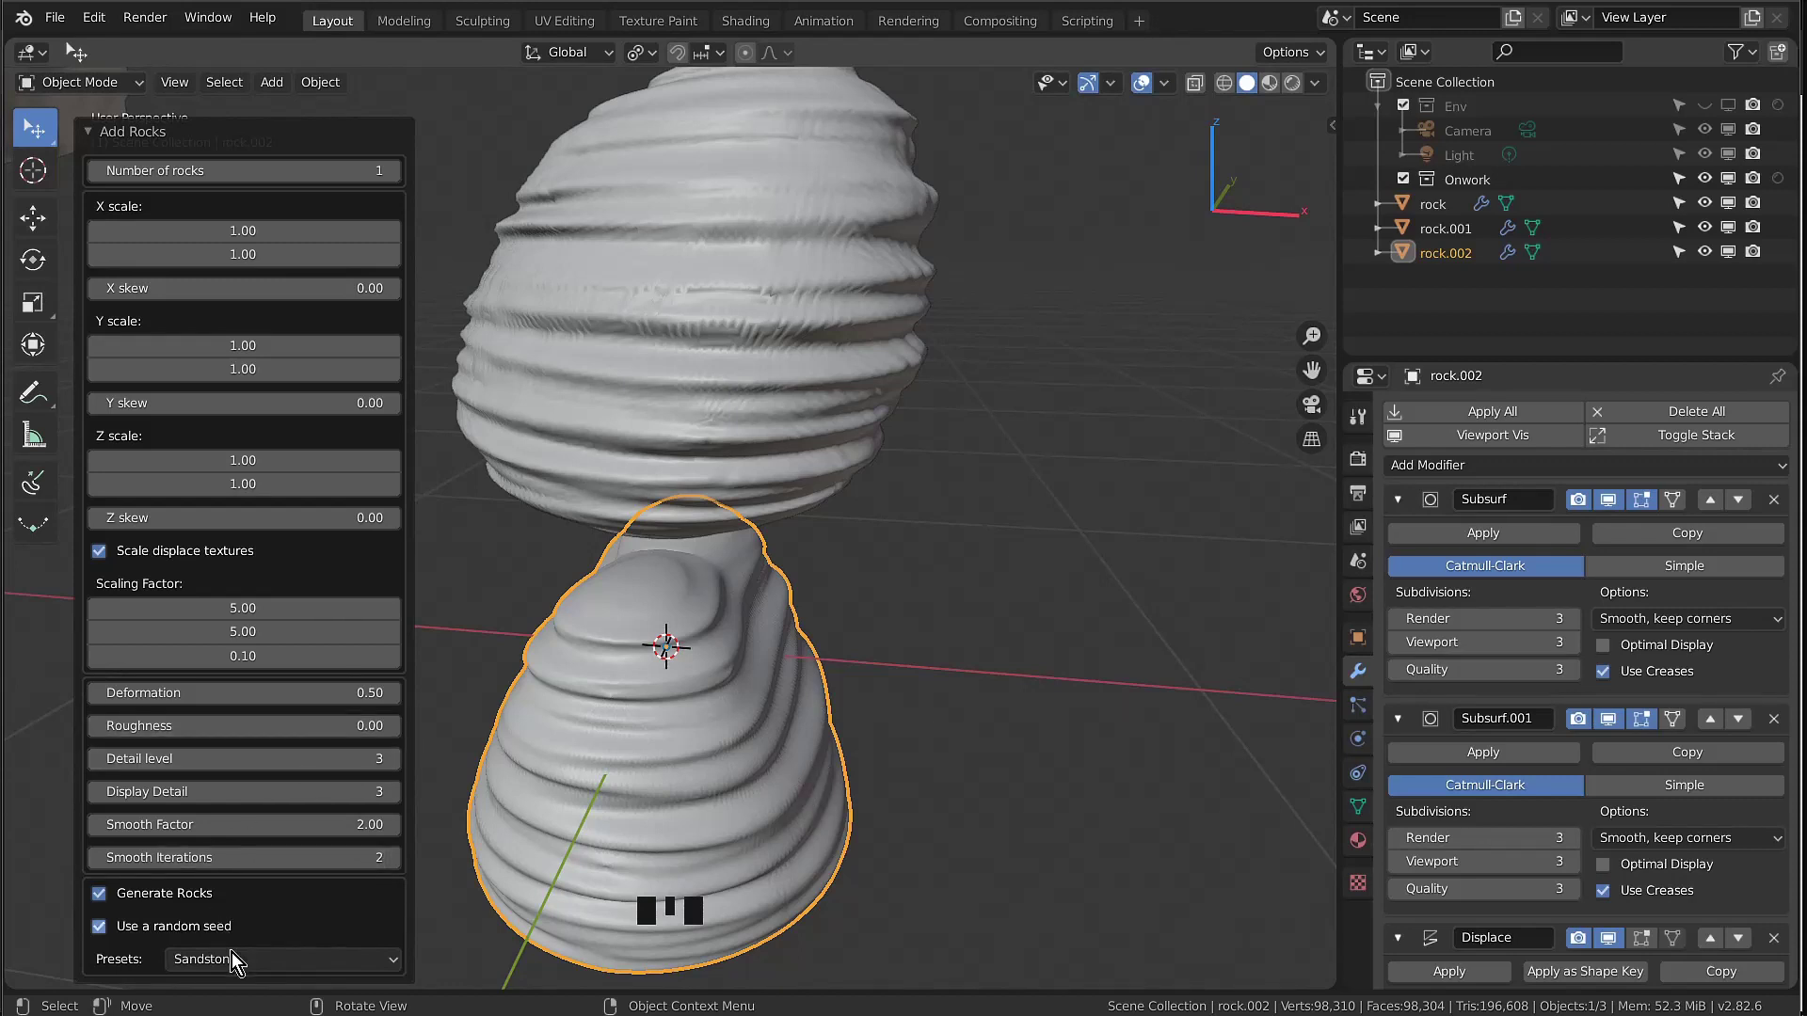
Collapse rock.002's modifier panels and select the original rock
left_click(1682, 443)
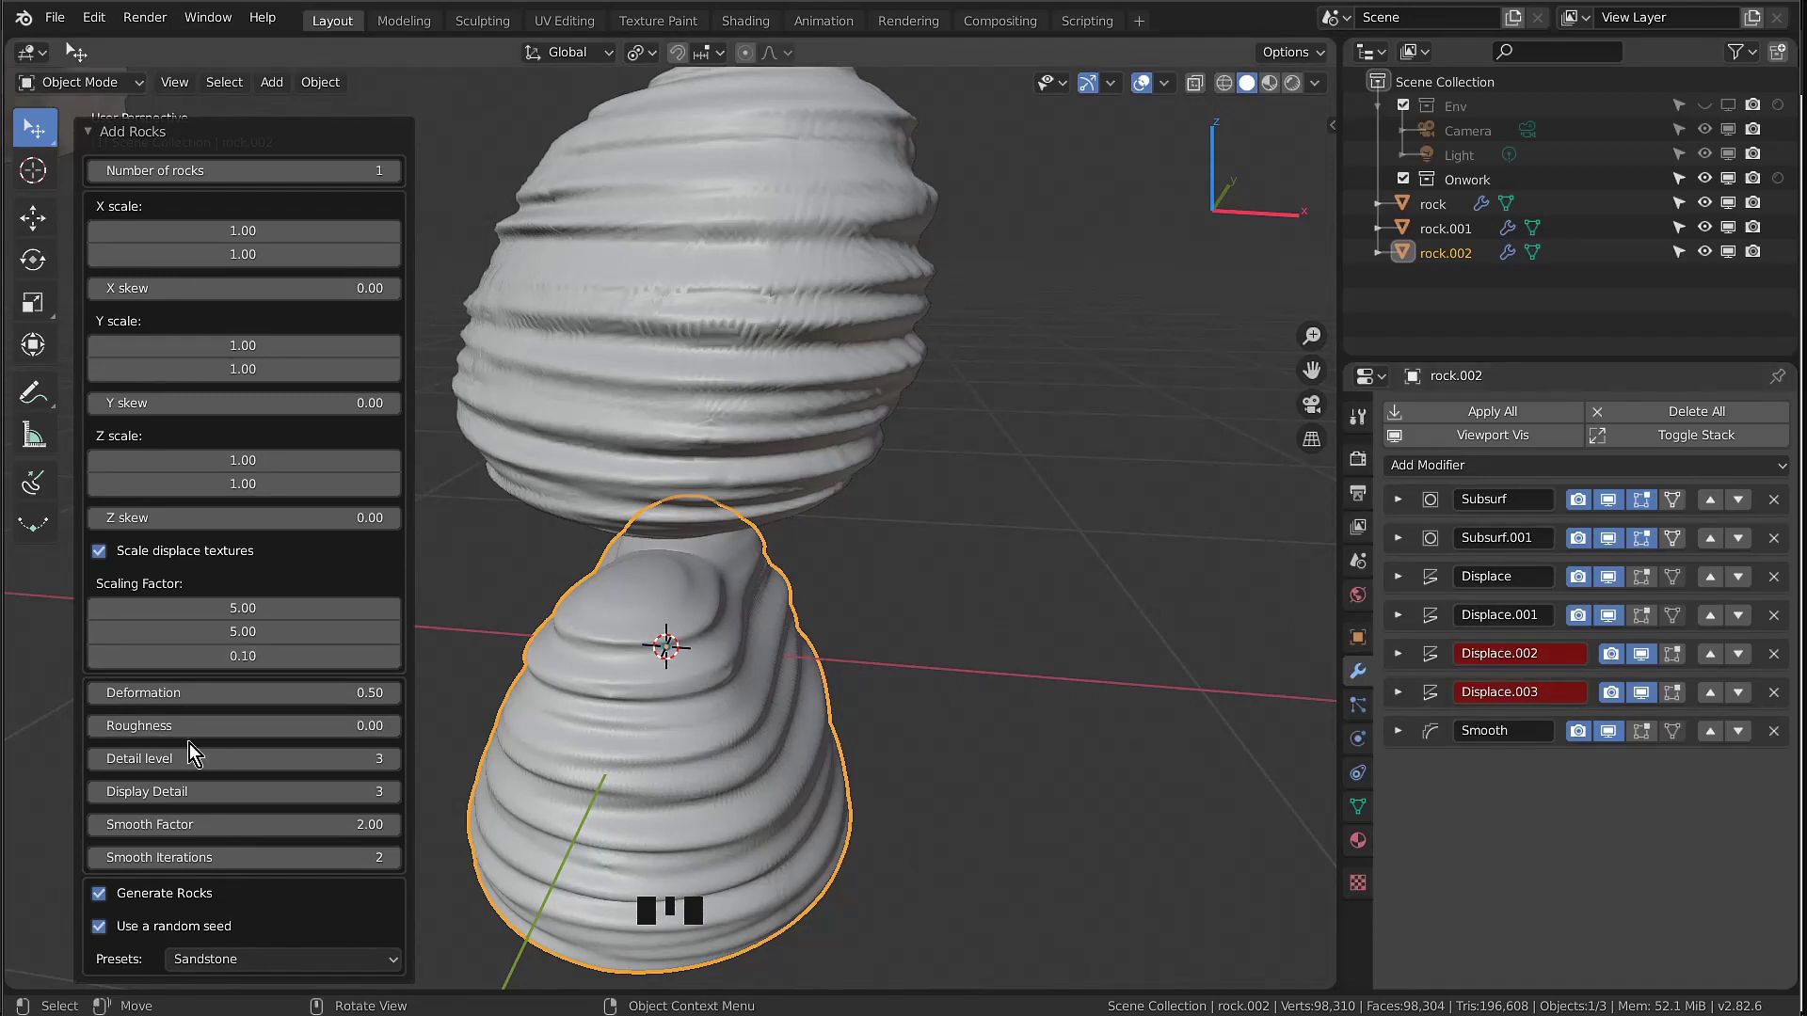
scroll(655, 740, "down", 6)
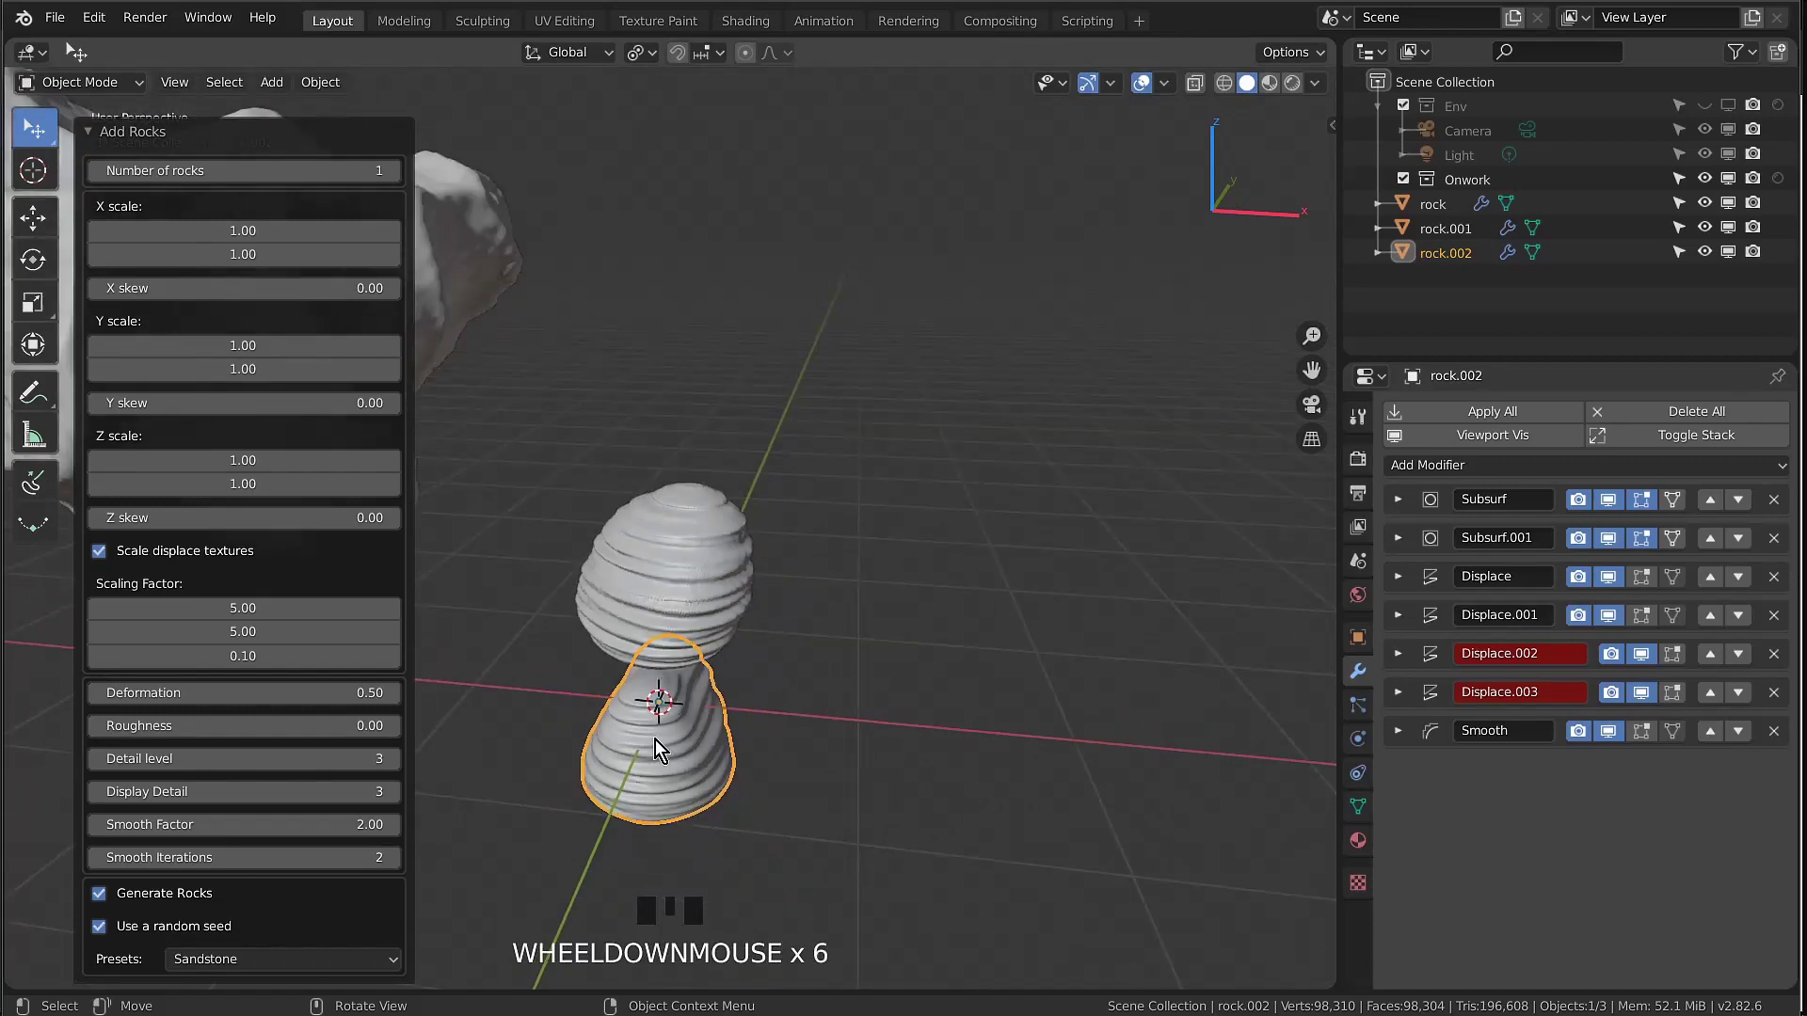
left_click(620, 356)
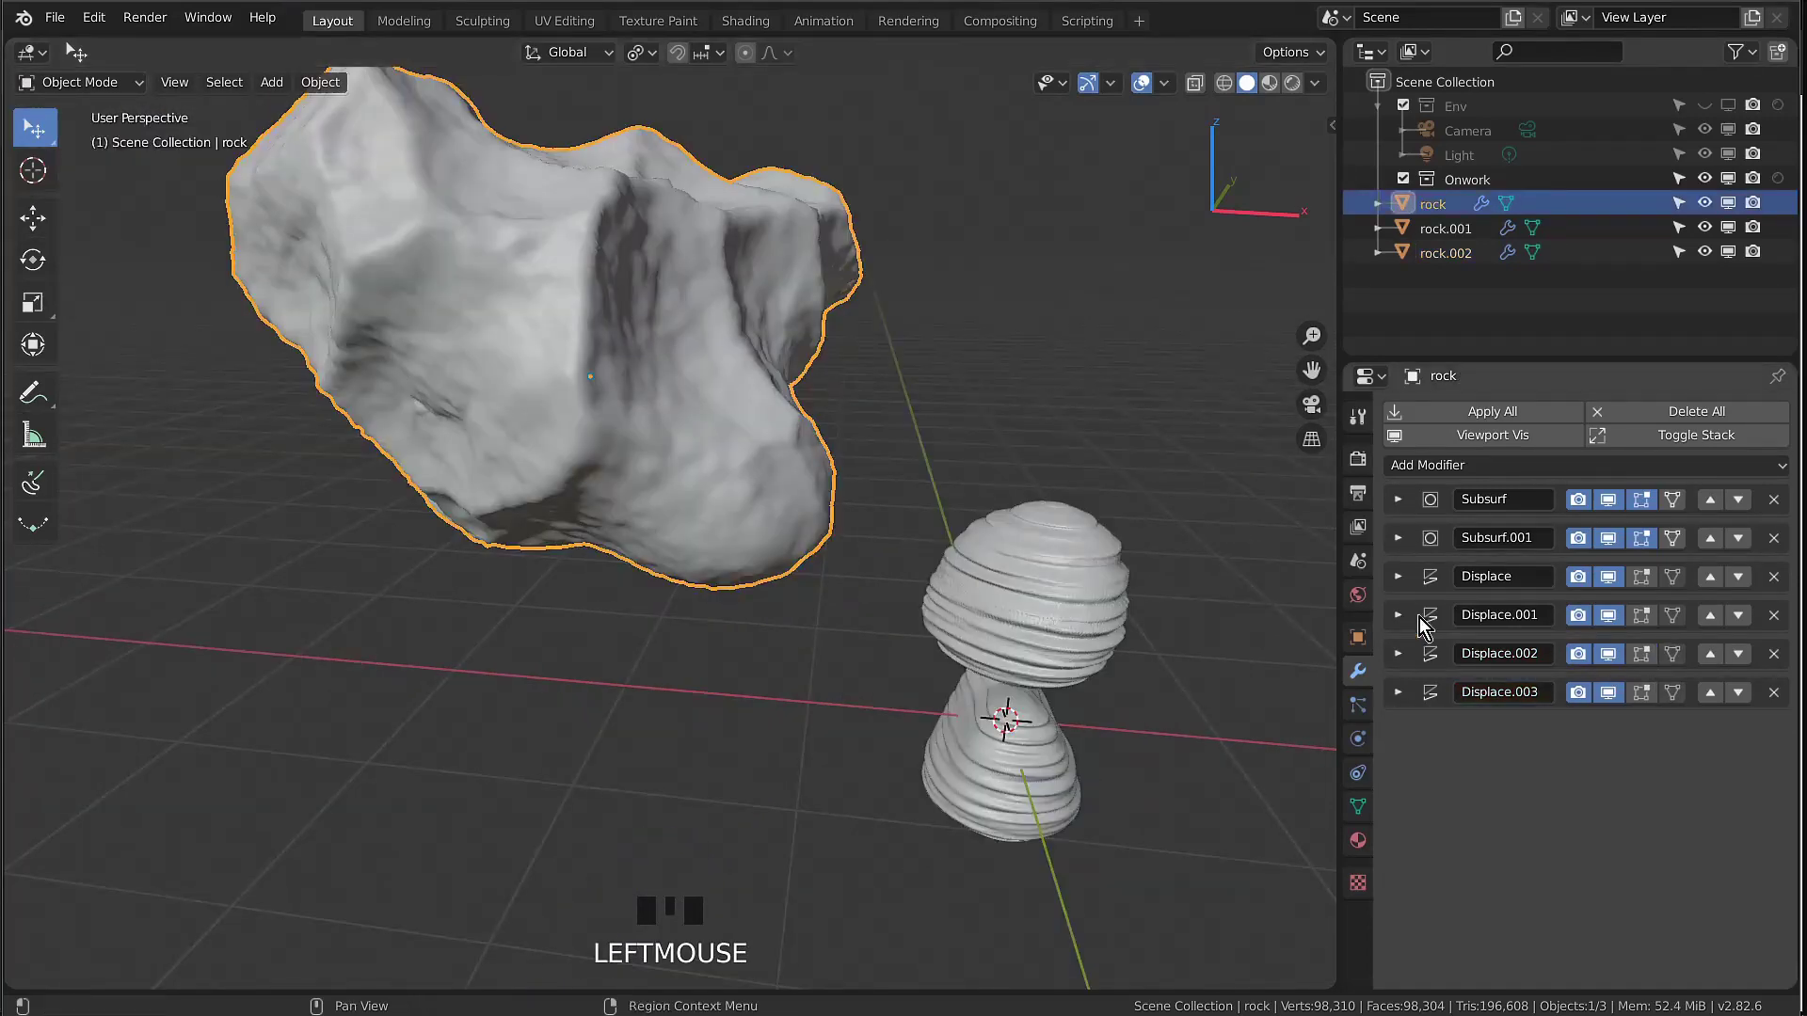
Toggle the rock's Displace.002 and Displace.003 viewport display off and back on, then select rock.002
left_click(1609, 658)
left_click(1609, 693)
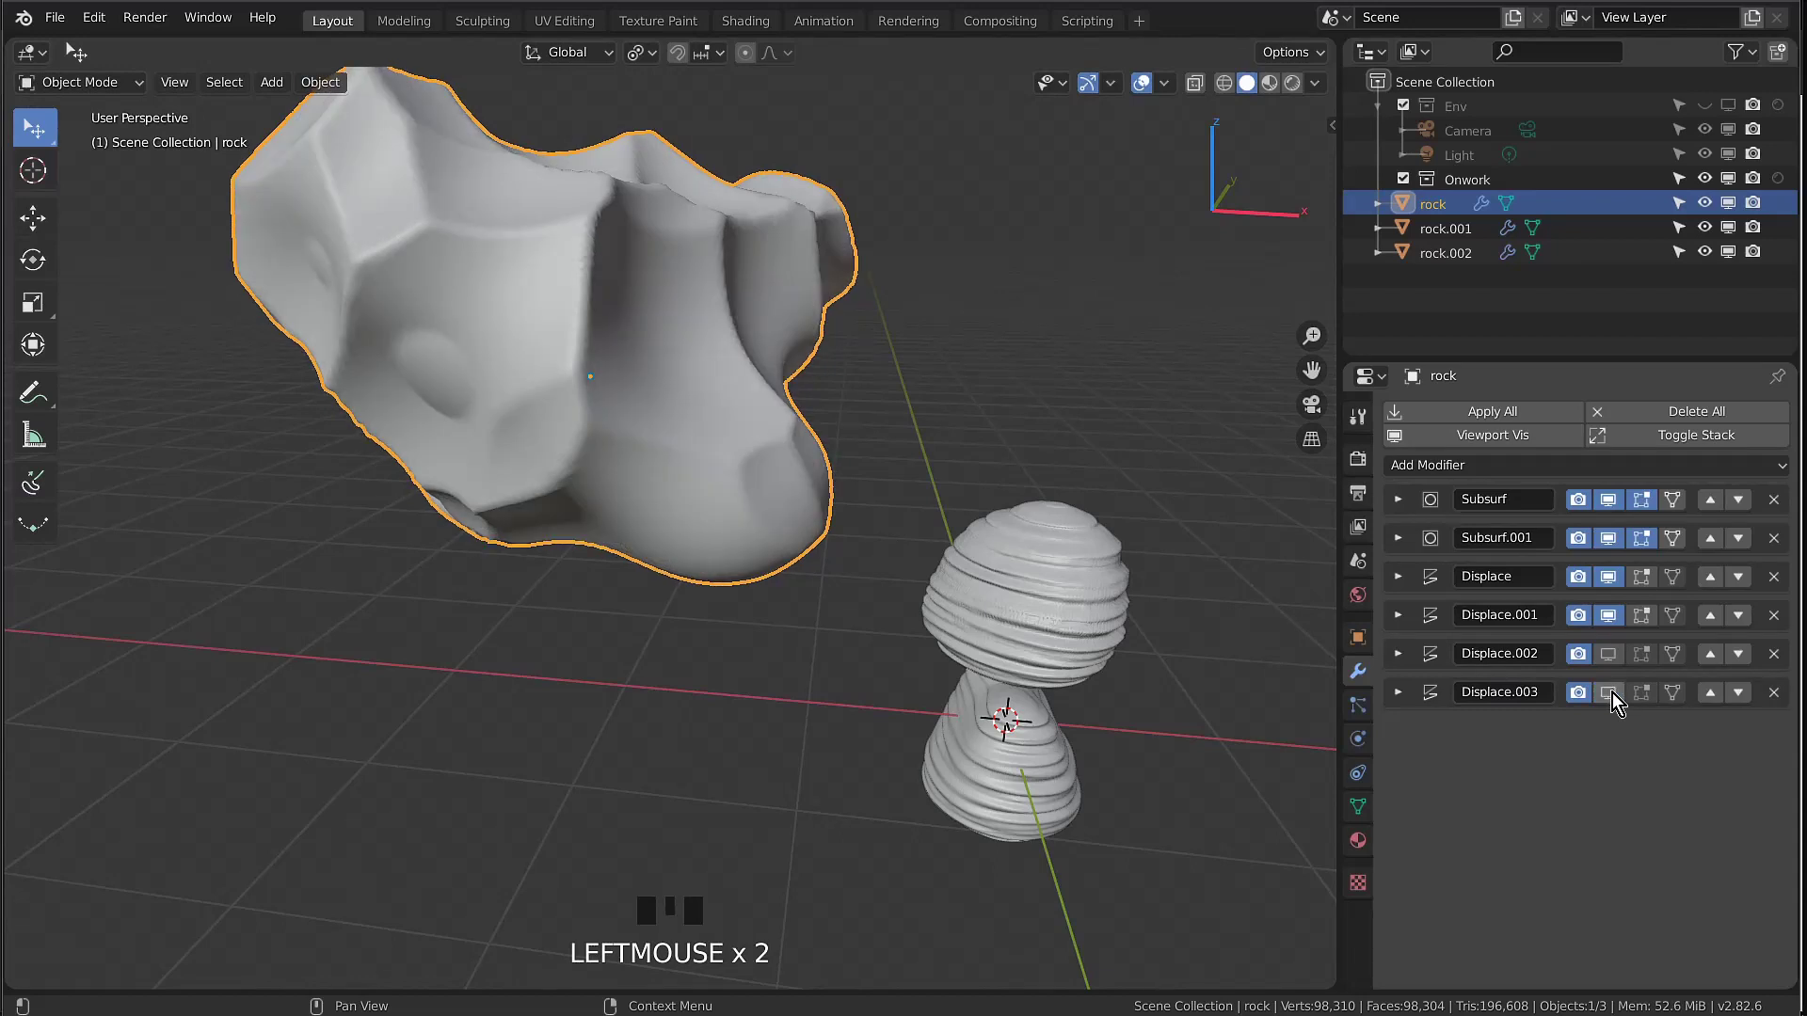
left_click(1610, 693)
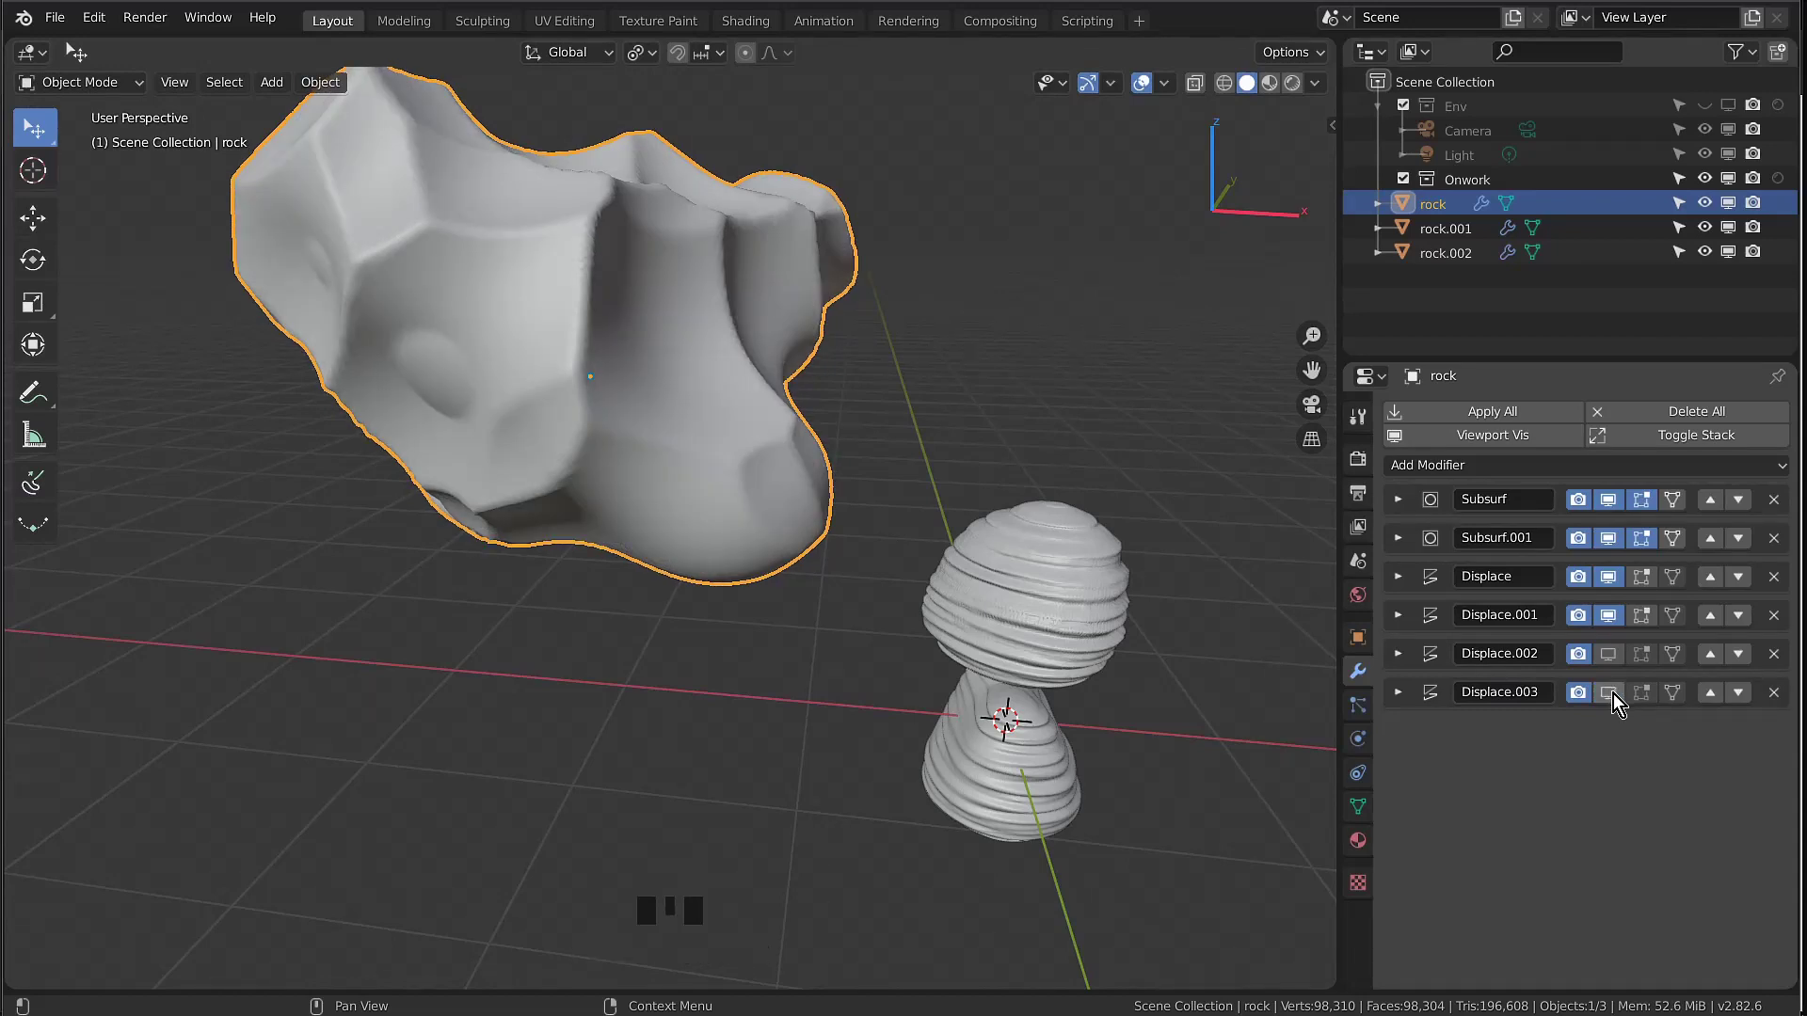
left_click(1607, 658)
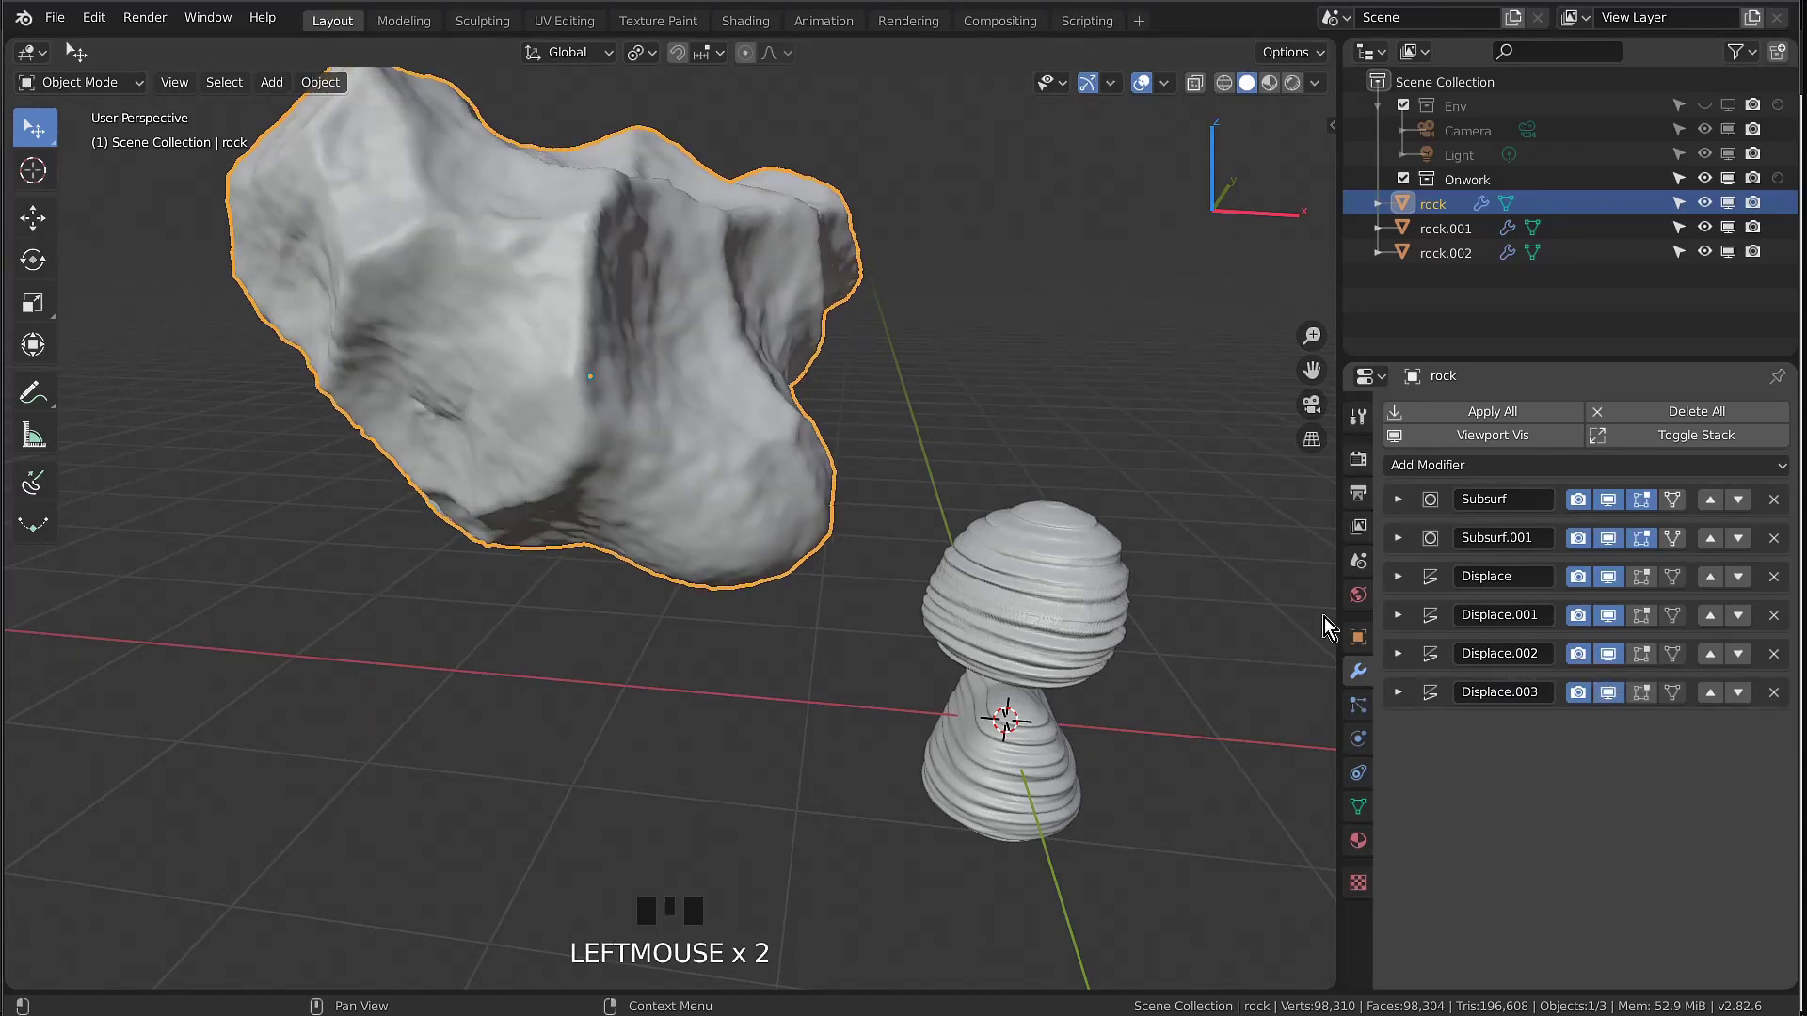
left_click(1026, 772)
scroll(1120, 772, "up", 4)
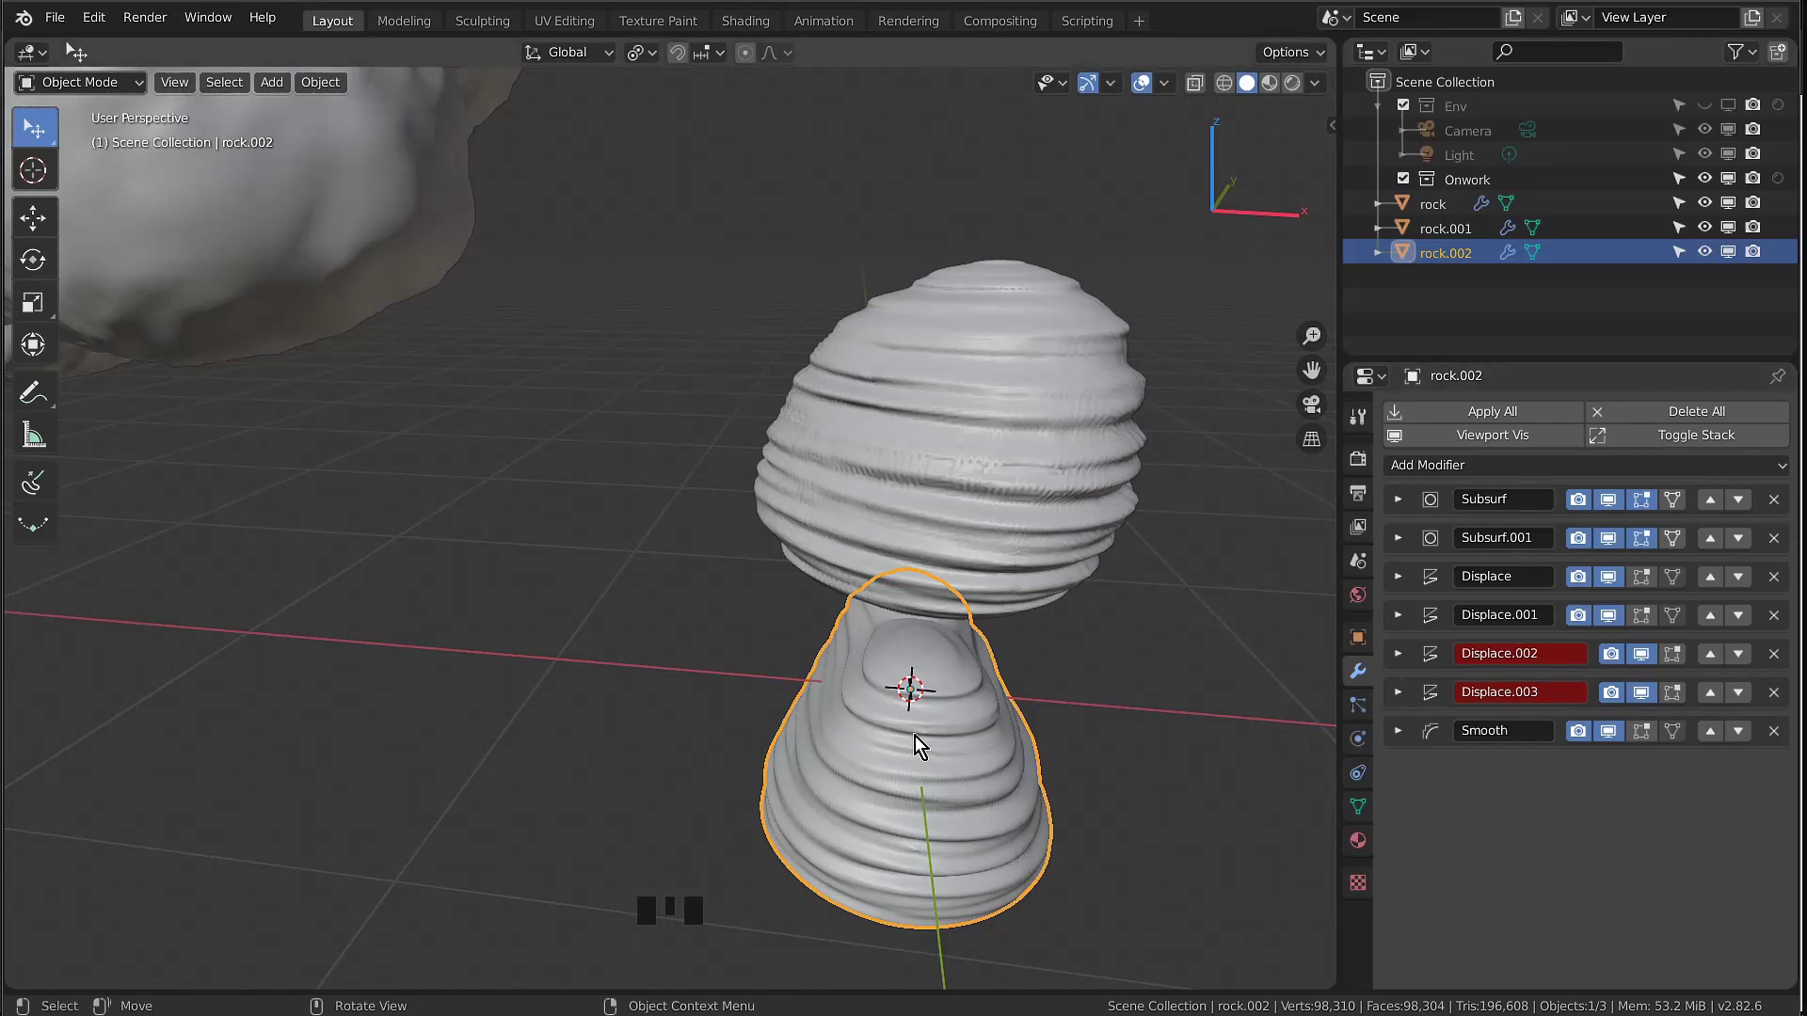
Delete the invalid Displace.002 and Displace.003 modifiers from rock.002
left_click(1774, 653)
left_click(1777, 656)
left_click(1774, 653)
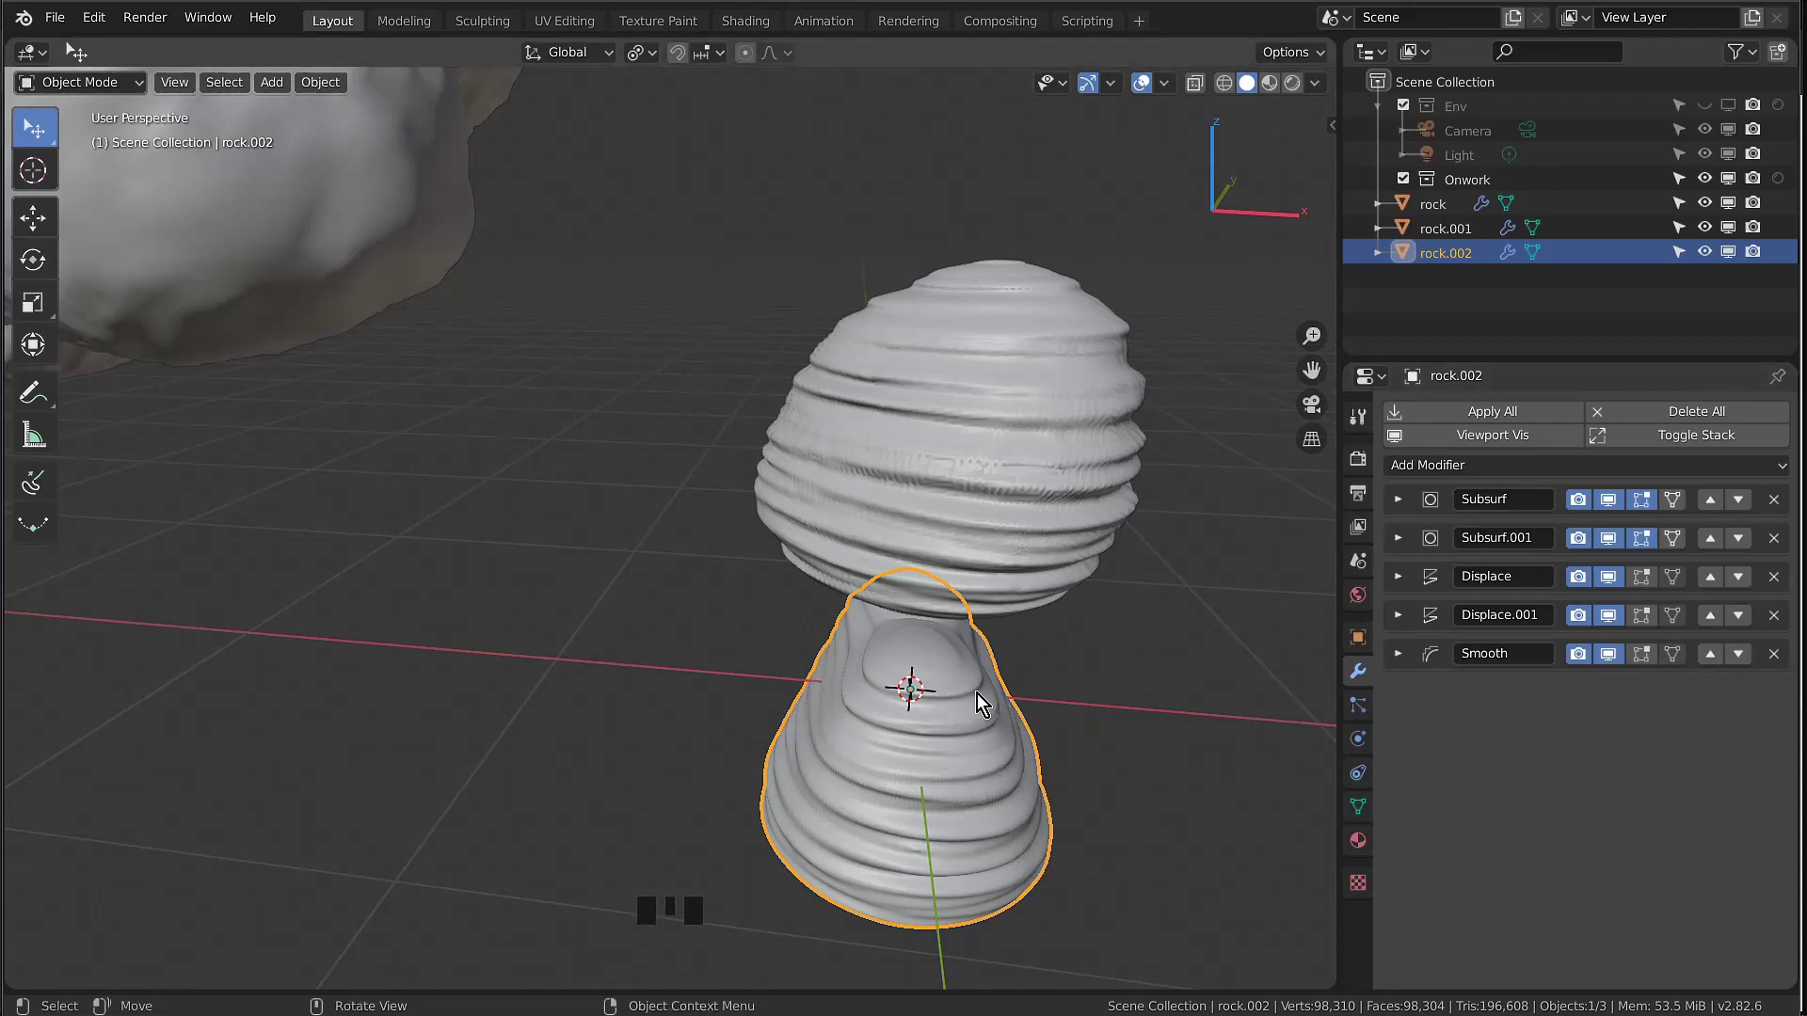
scroll(986, 767, "down", 5)
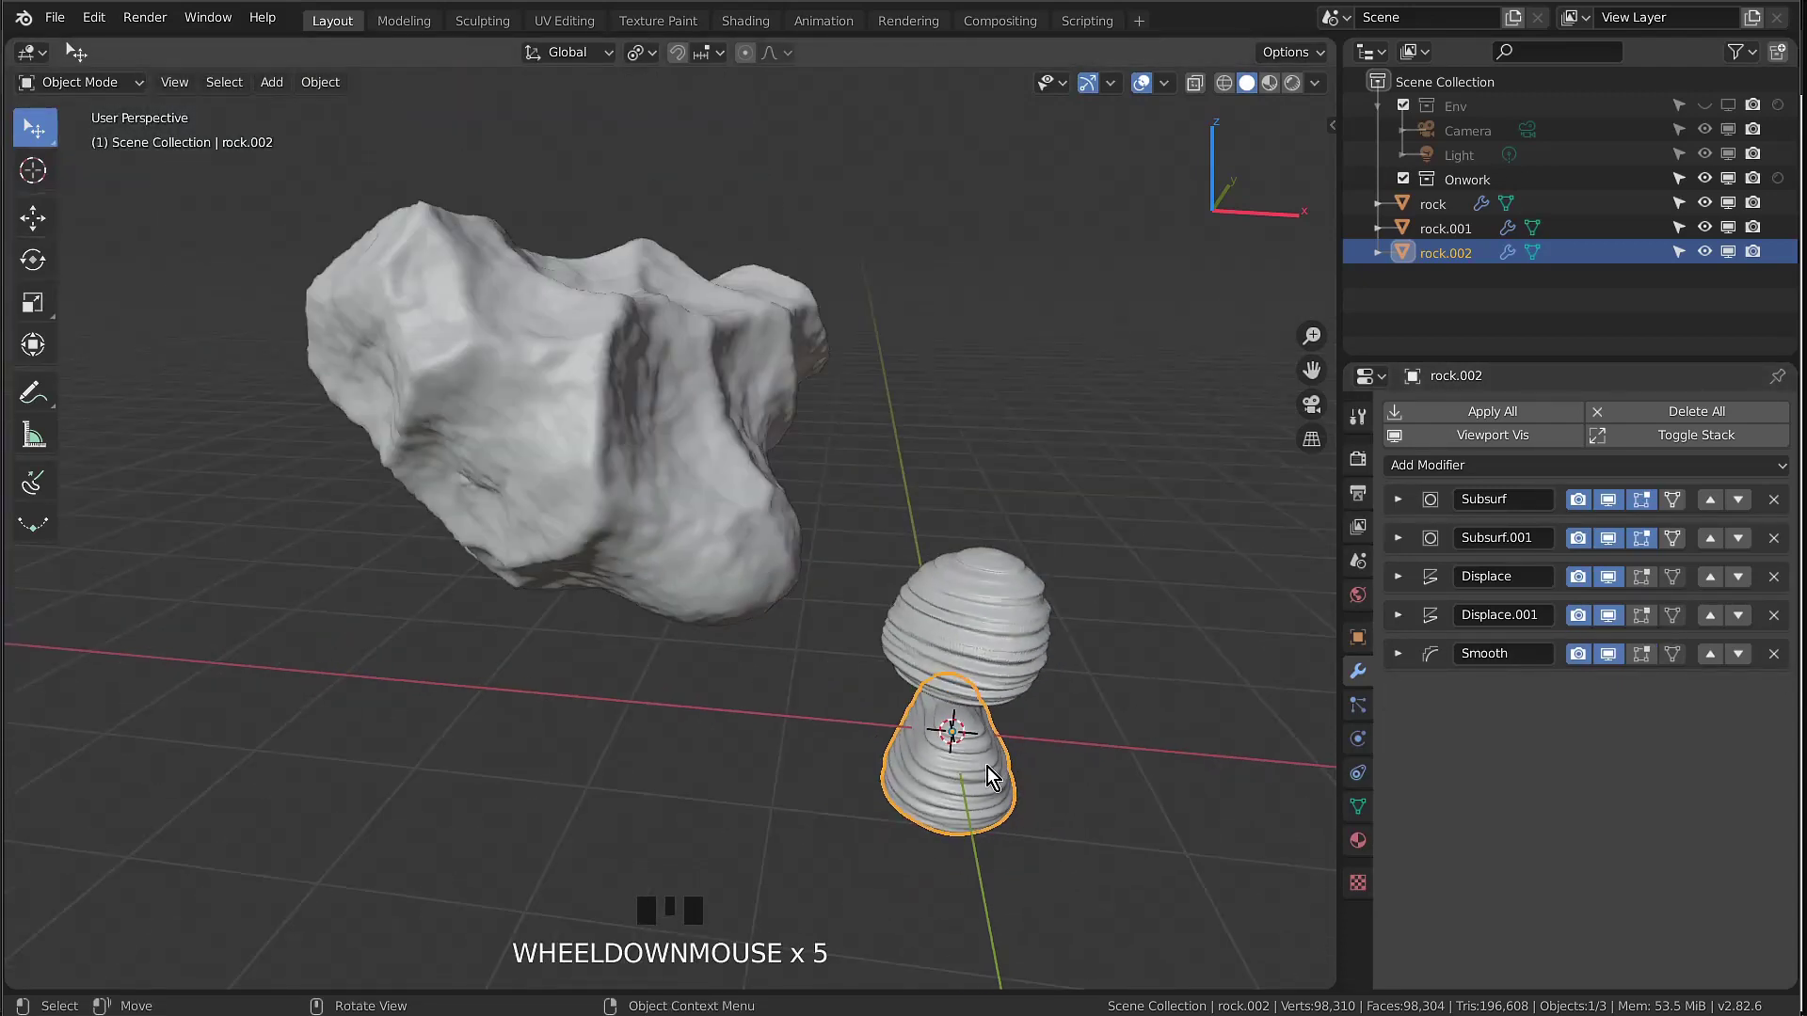
scroll(986, 766, "down", 1)
Move rock.002 to the right of the mushroom top
key("g")
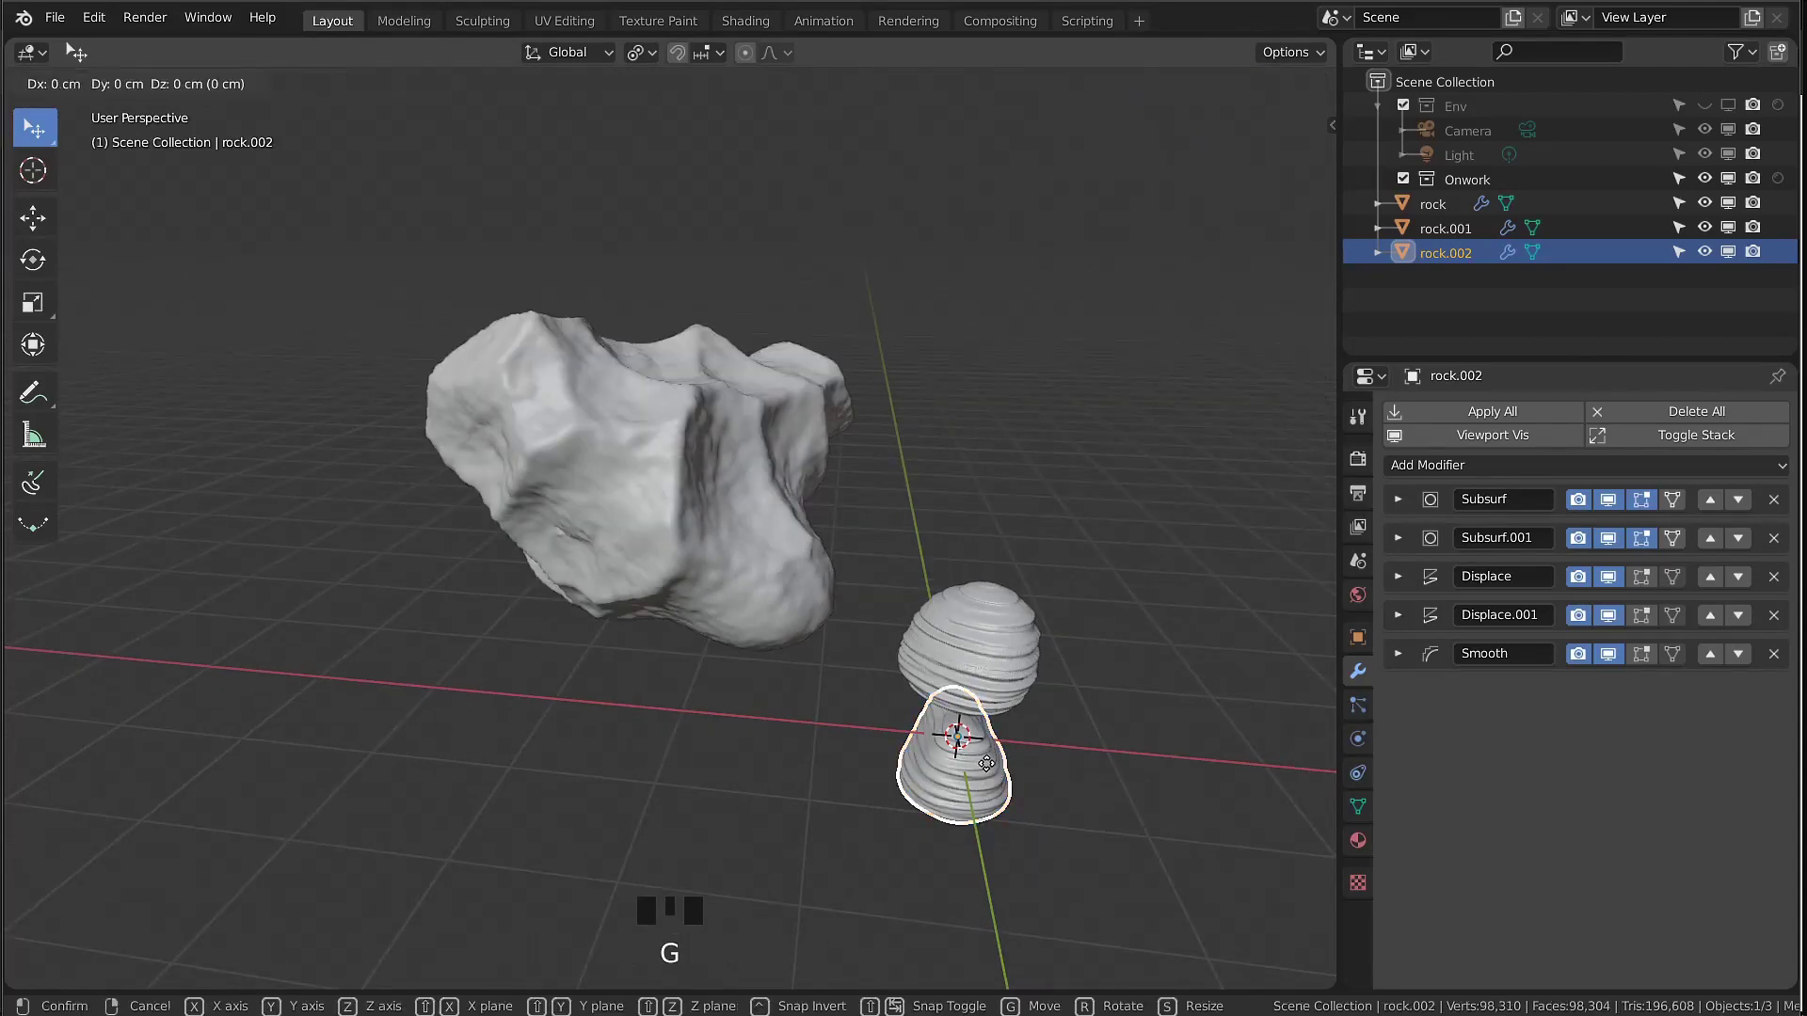
key("Escape")
key("g")
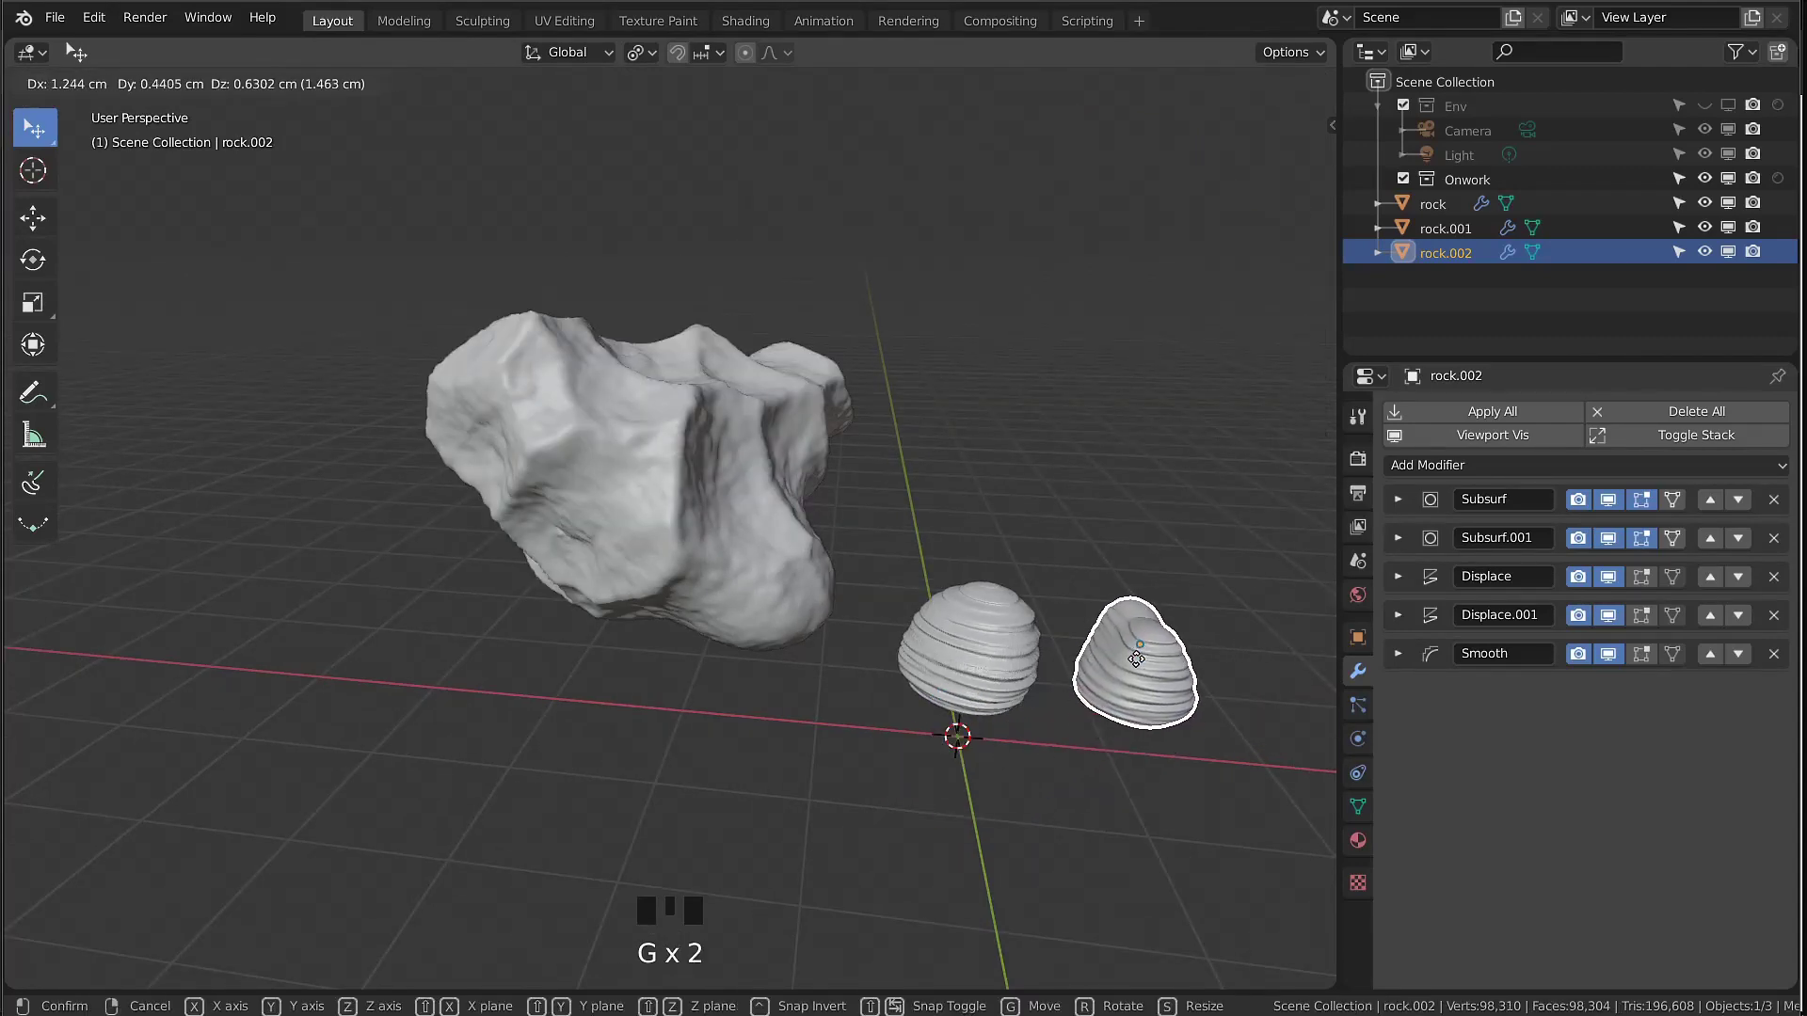
left_click(1137, 646)
Select the middle rock, rock.001
scroll(855, 626, "up", 6)
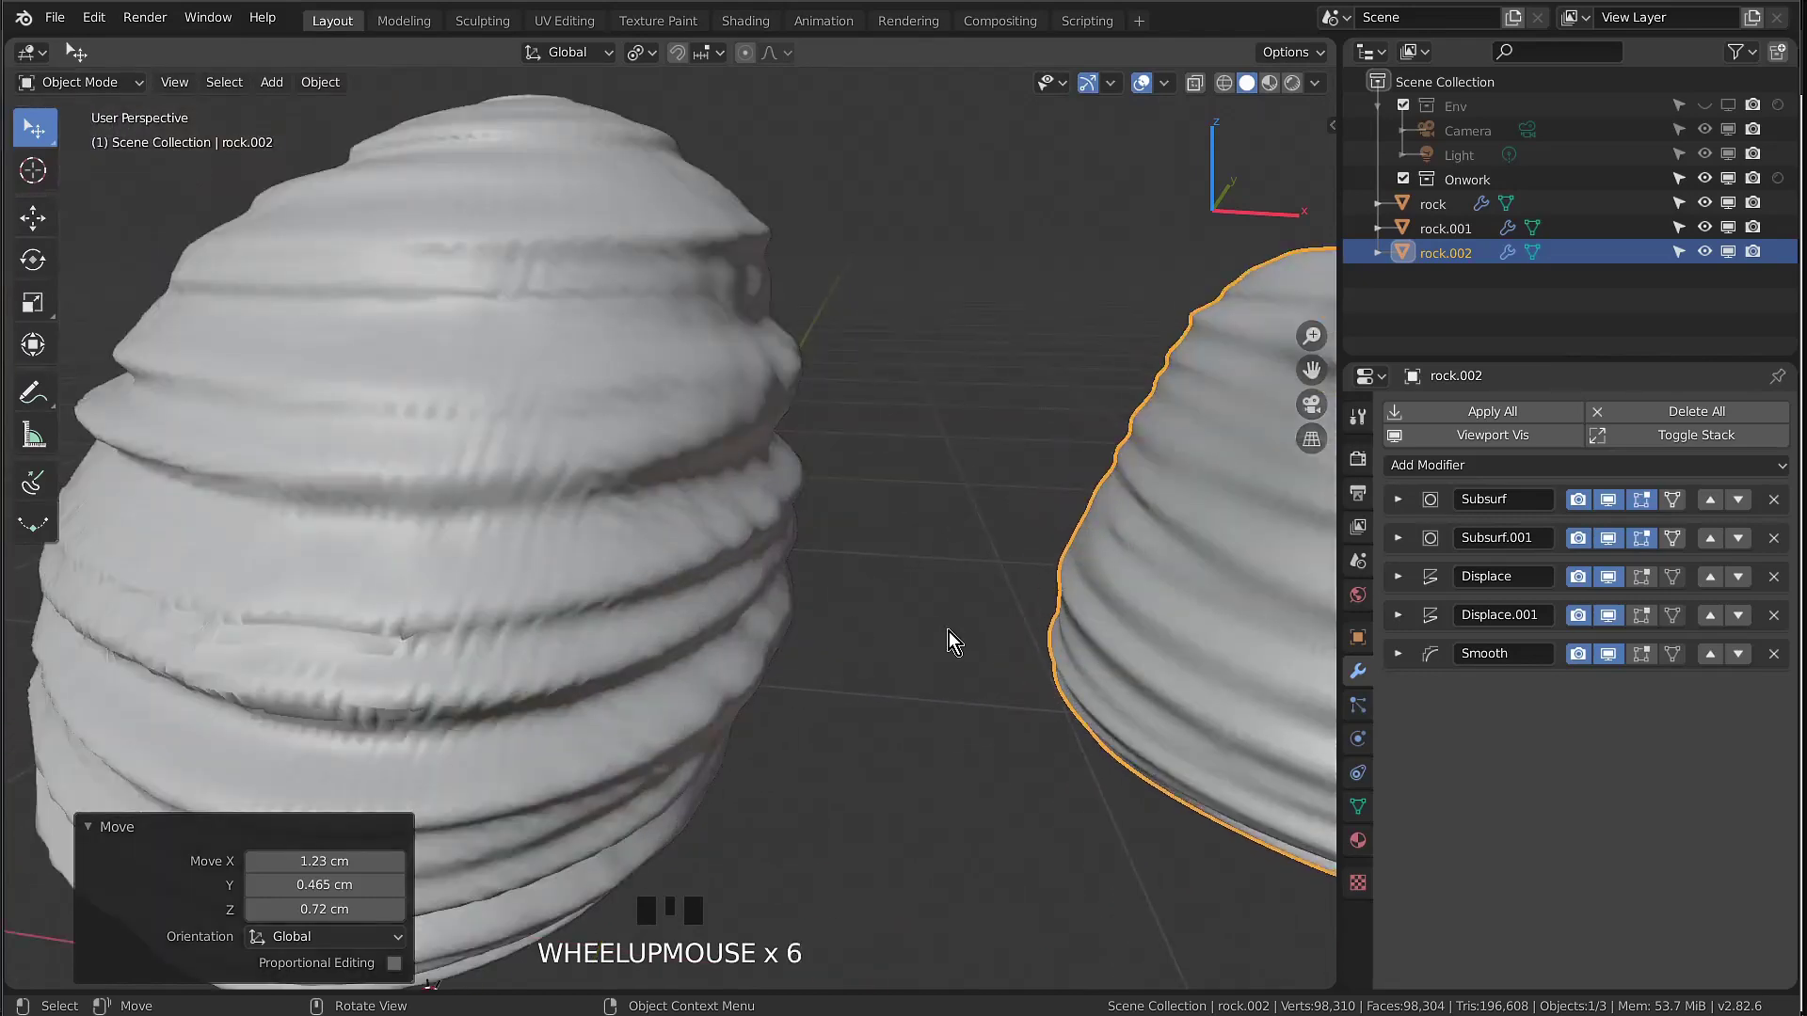
scroll(990, 624, "down", 3)
left_click(757, 629)
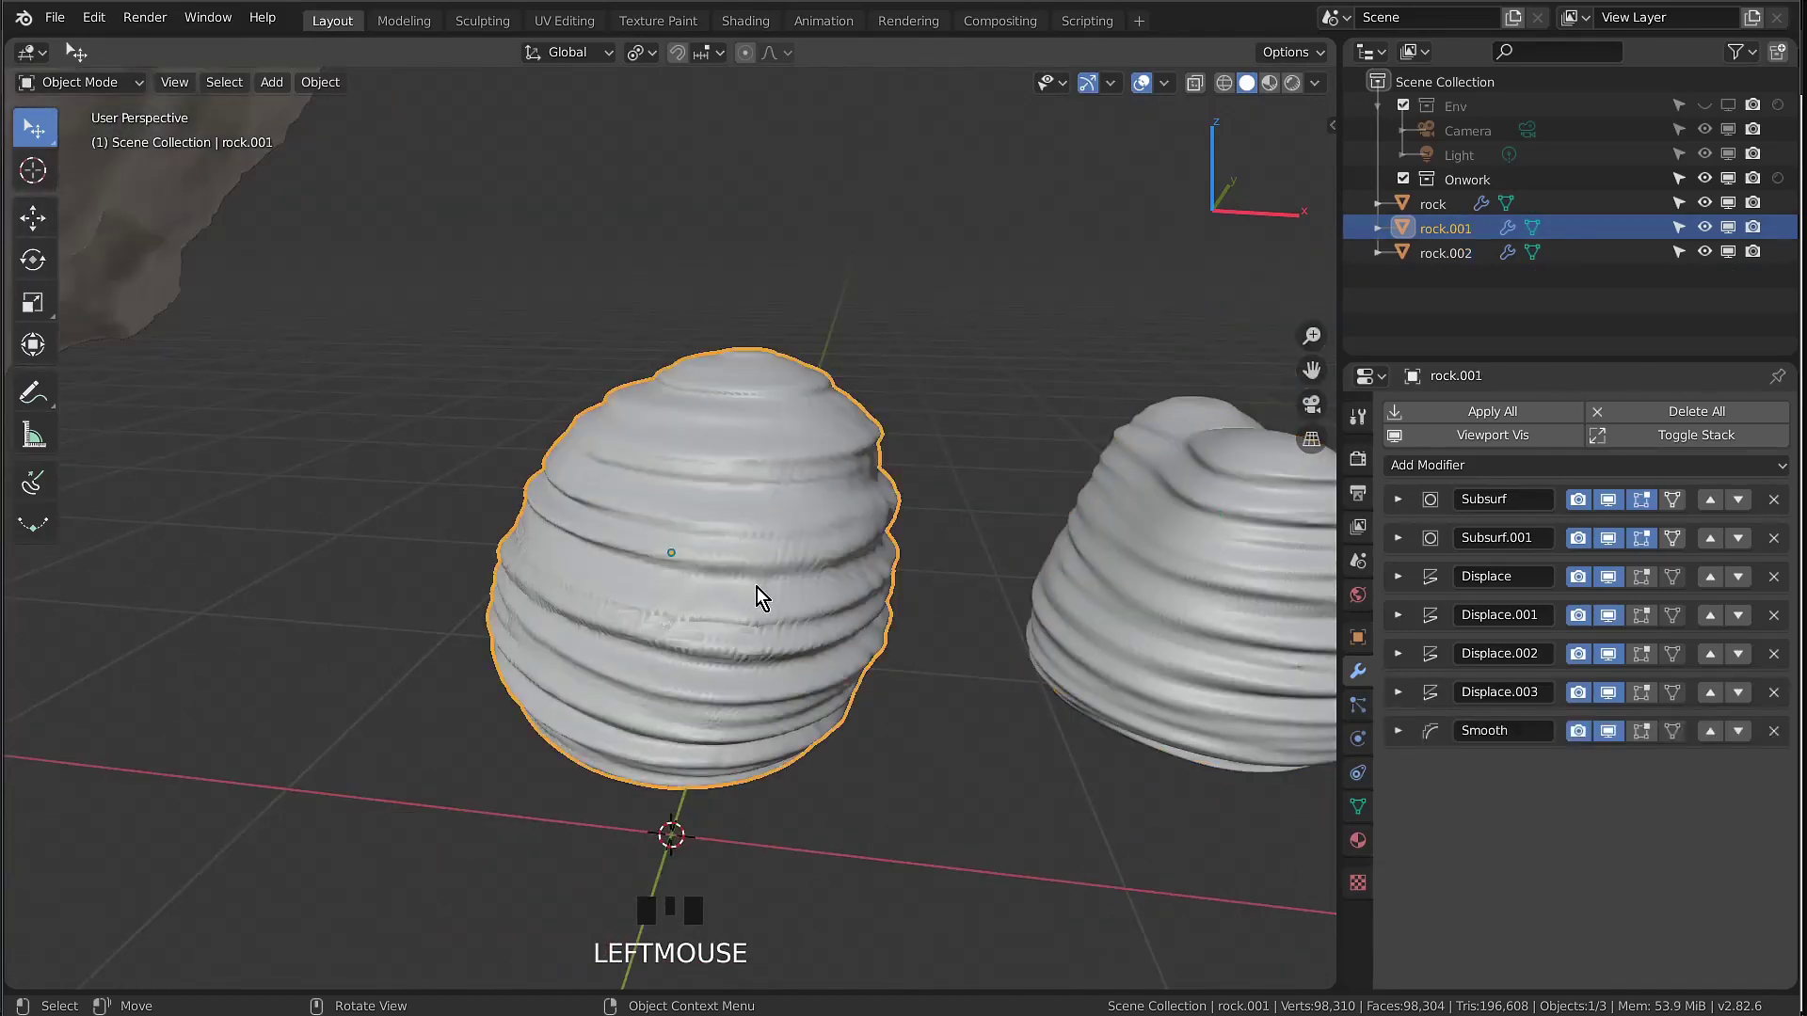
scroll(781, 595, "up", 6)
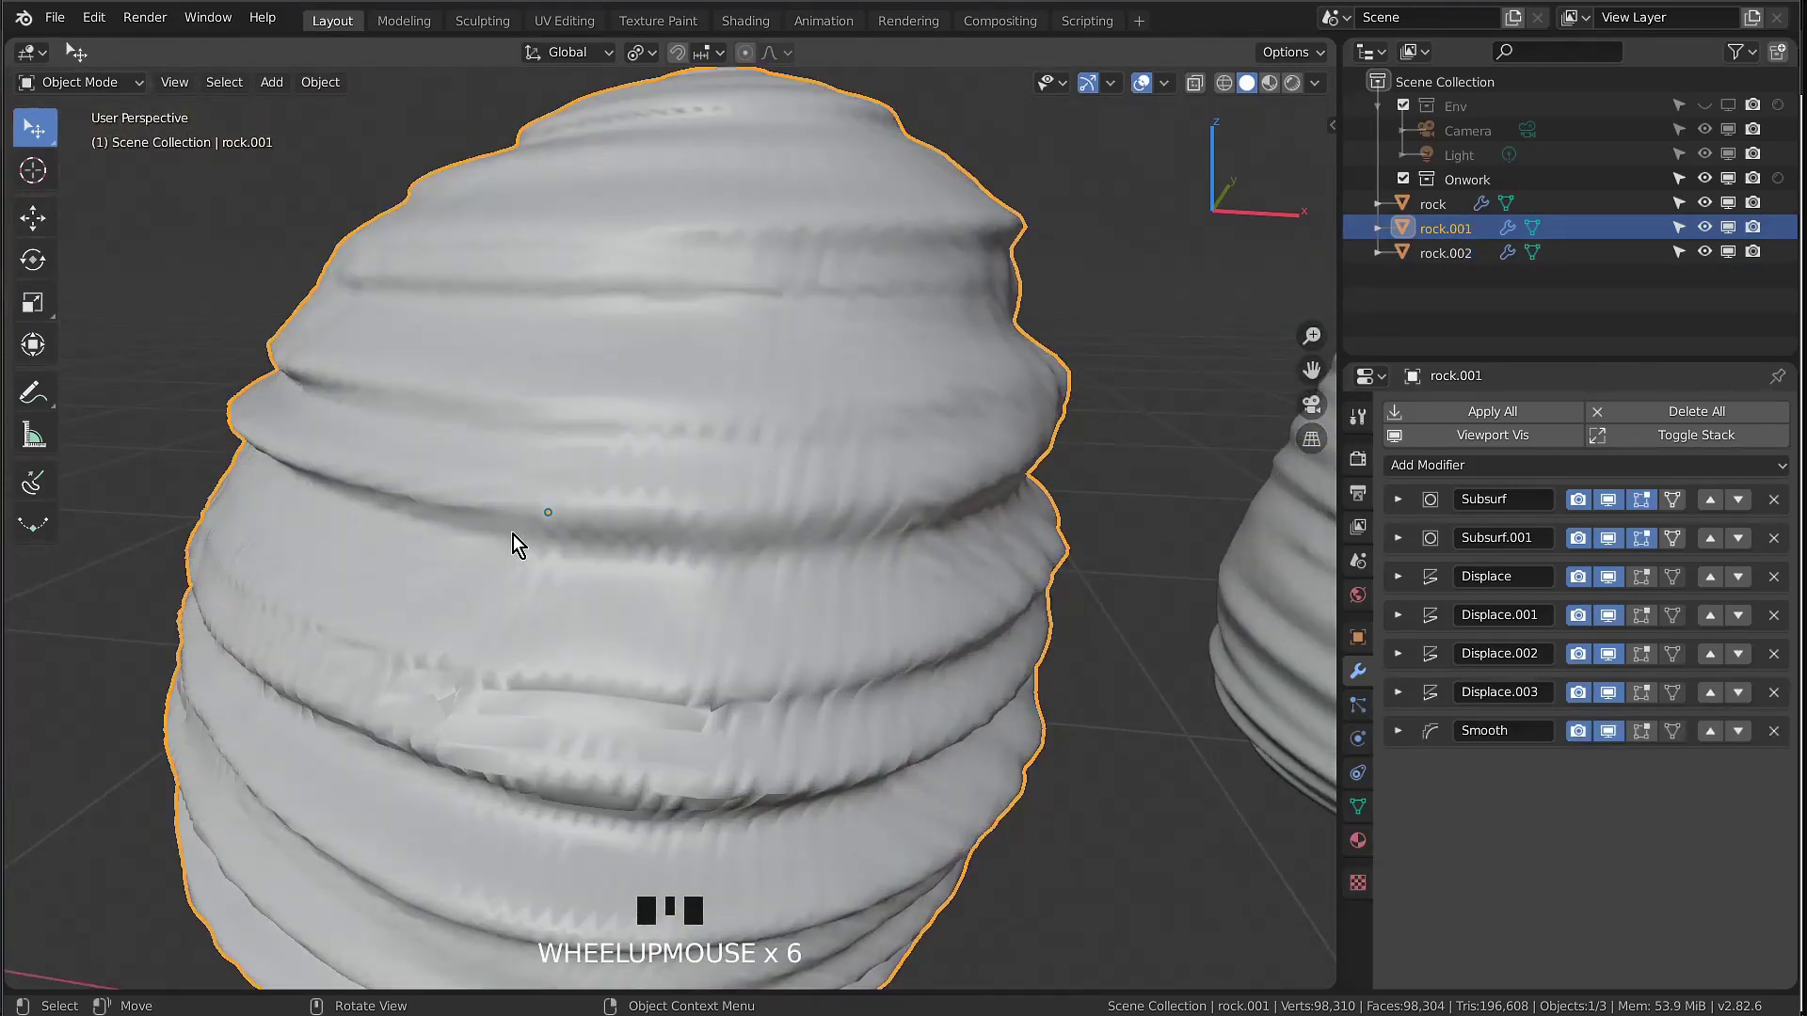
scroll(853, 644, "down", 2)
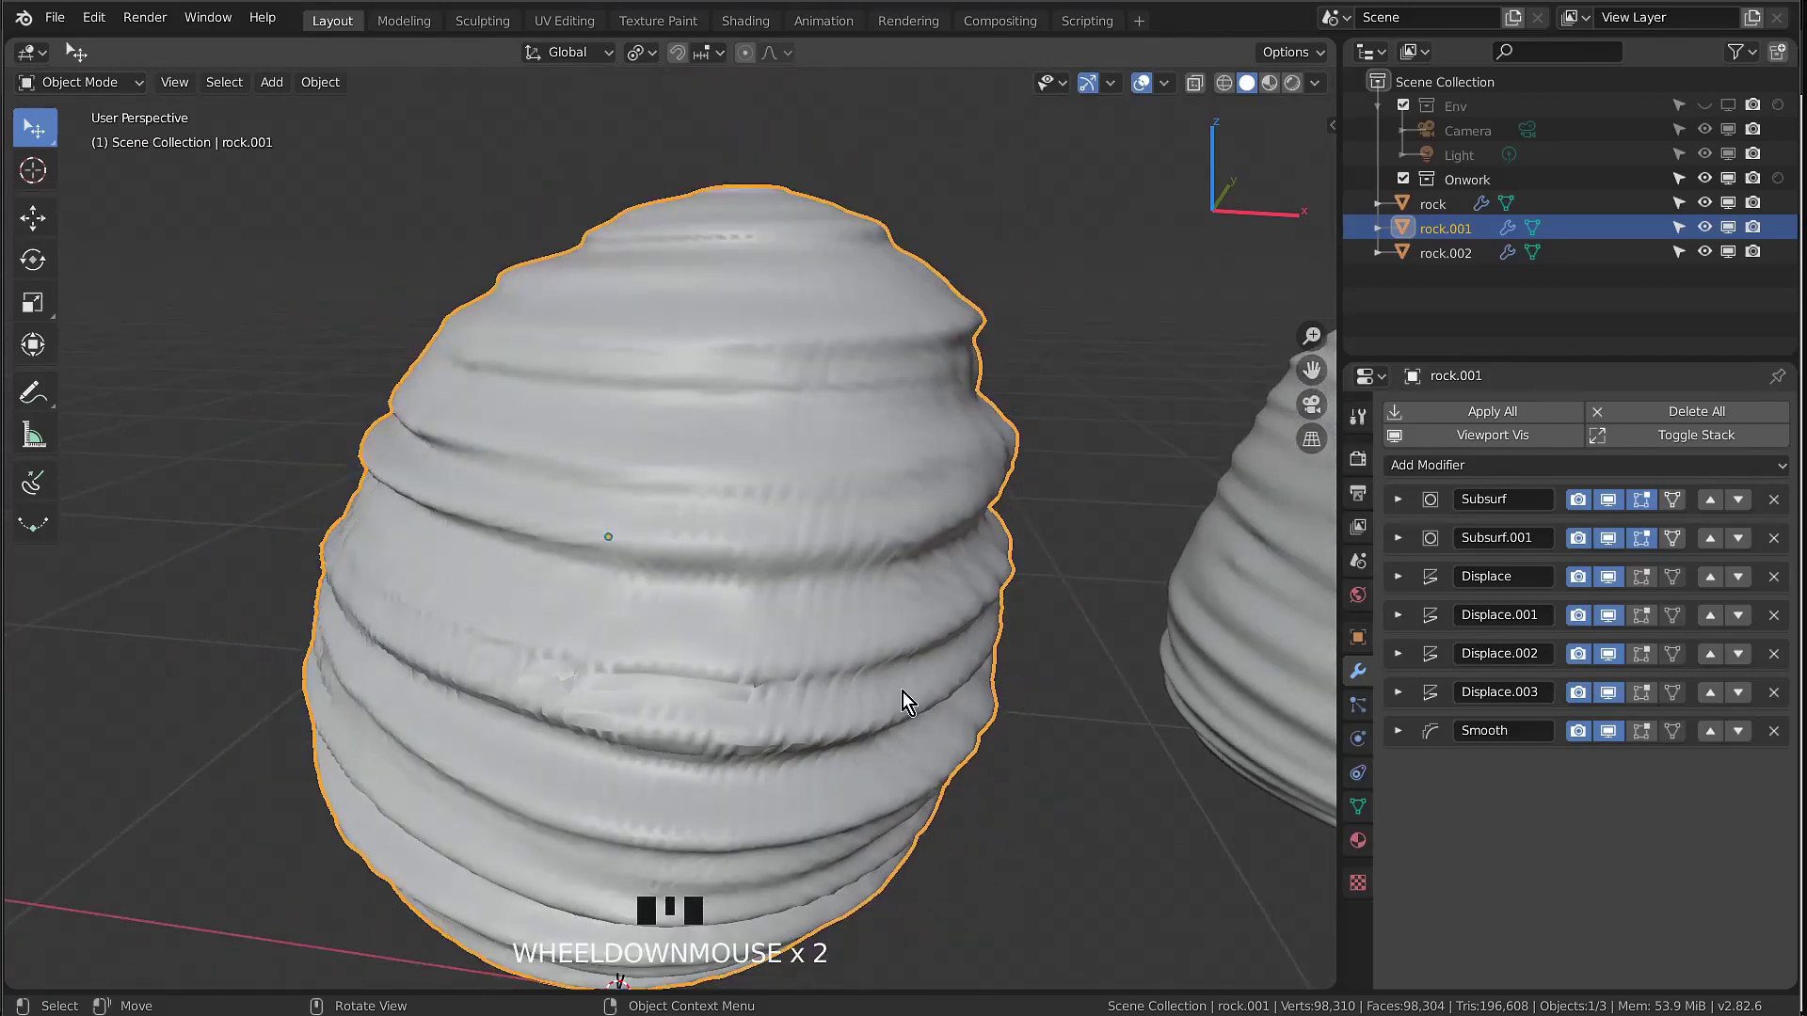
scroll(901, 696, "down", 1)
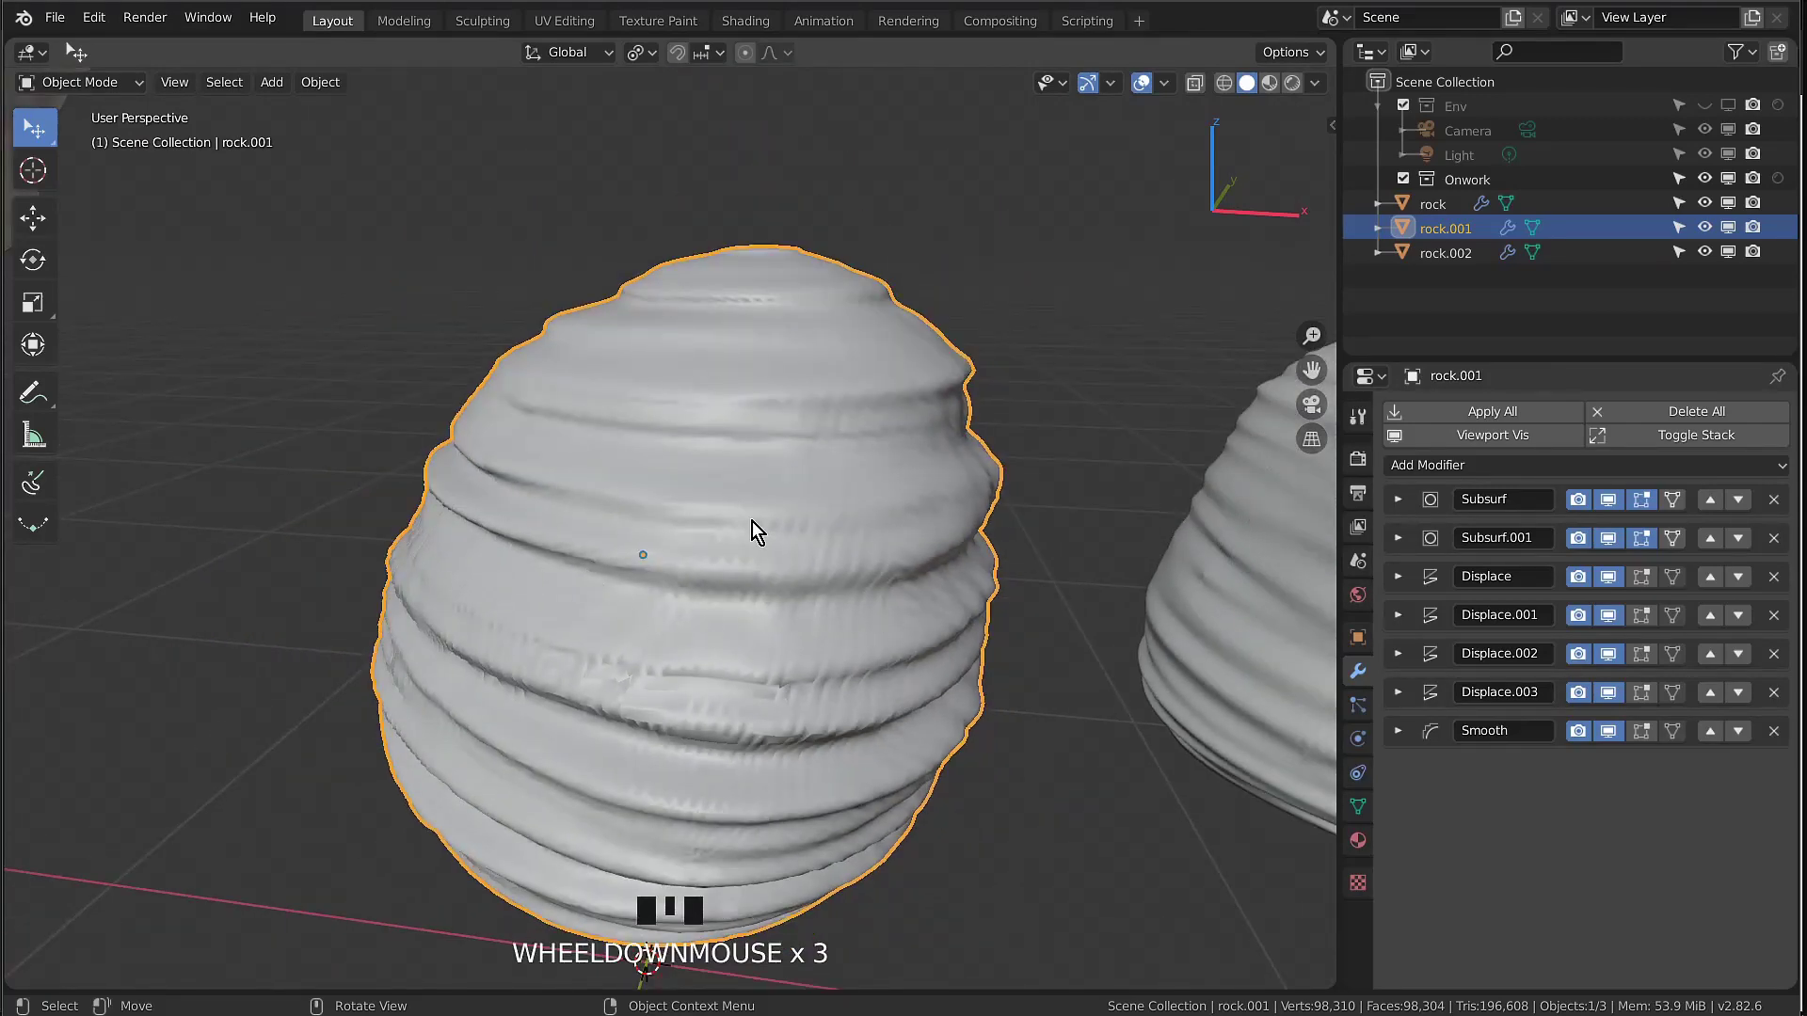
Raise rock.001's Normals Auto Smooth angle to 180°
left_click(1357, 807)
left_click_drag(1656, 881, 1760, 881)
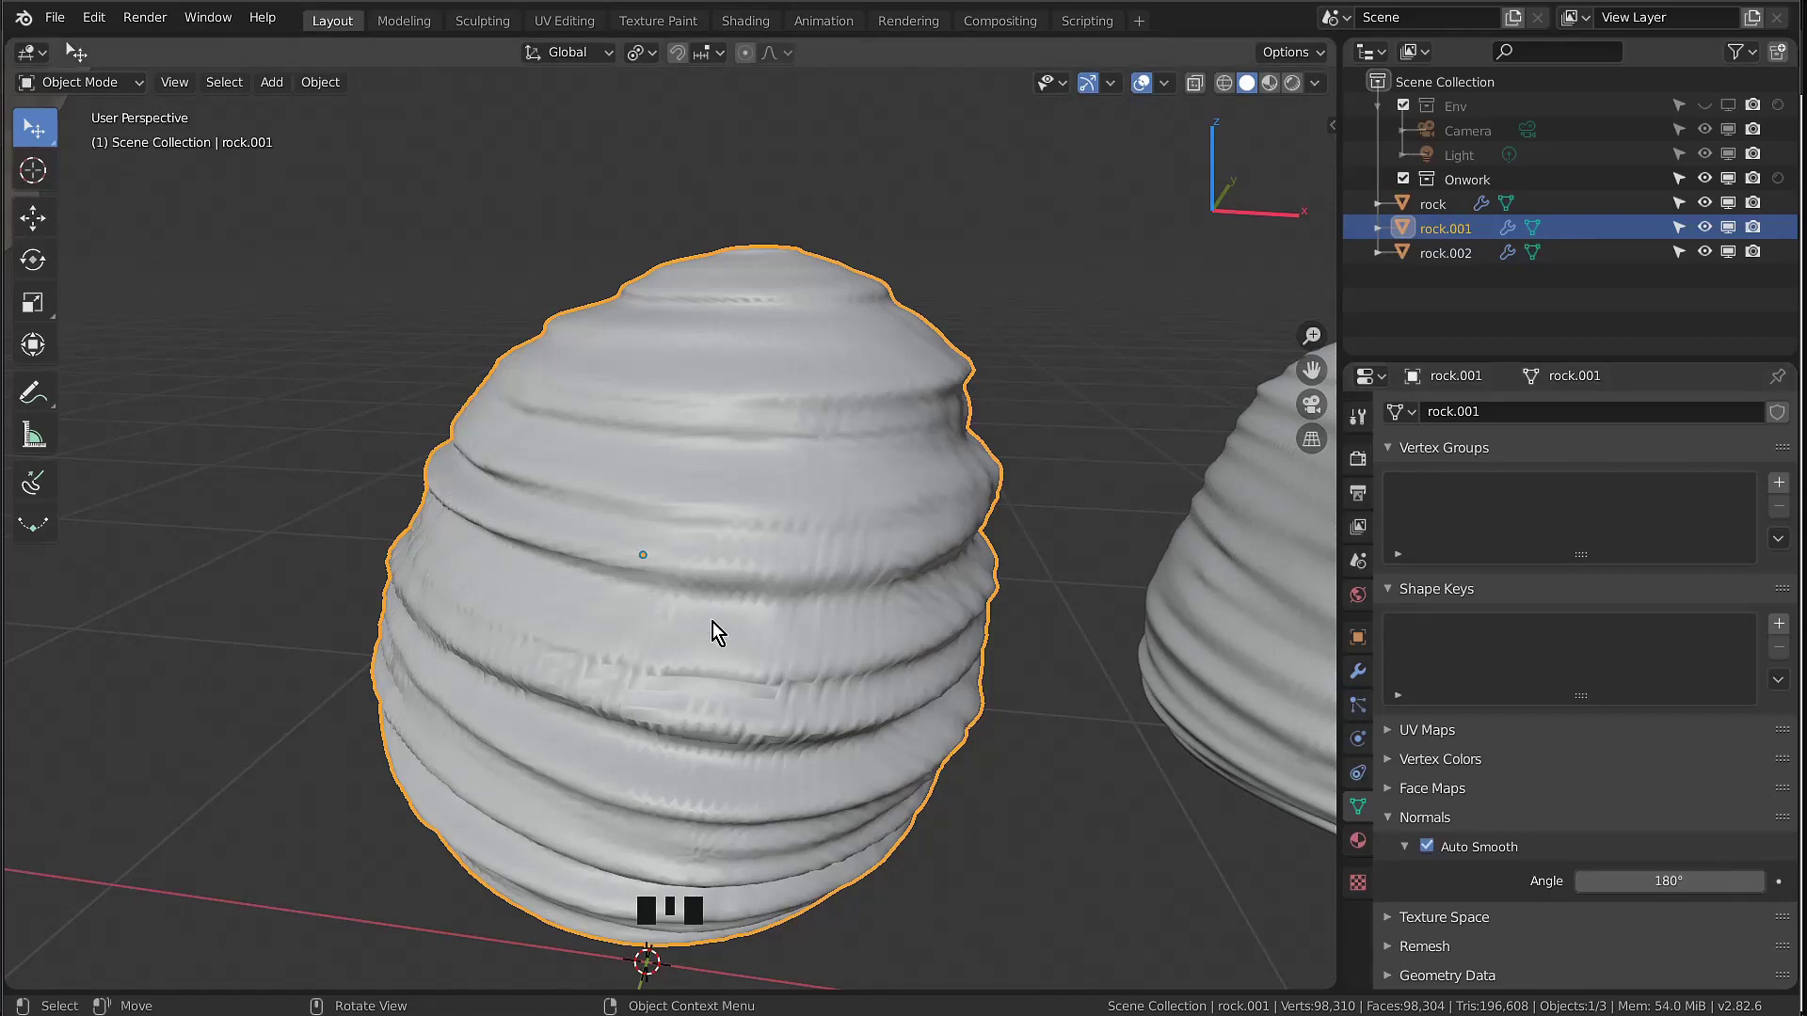
scroll(713, 624, "down", 6)
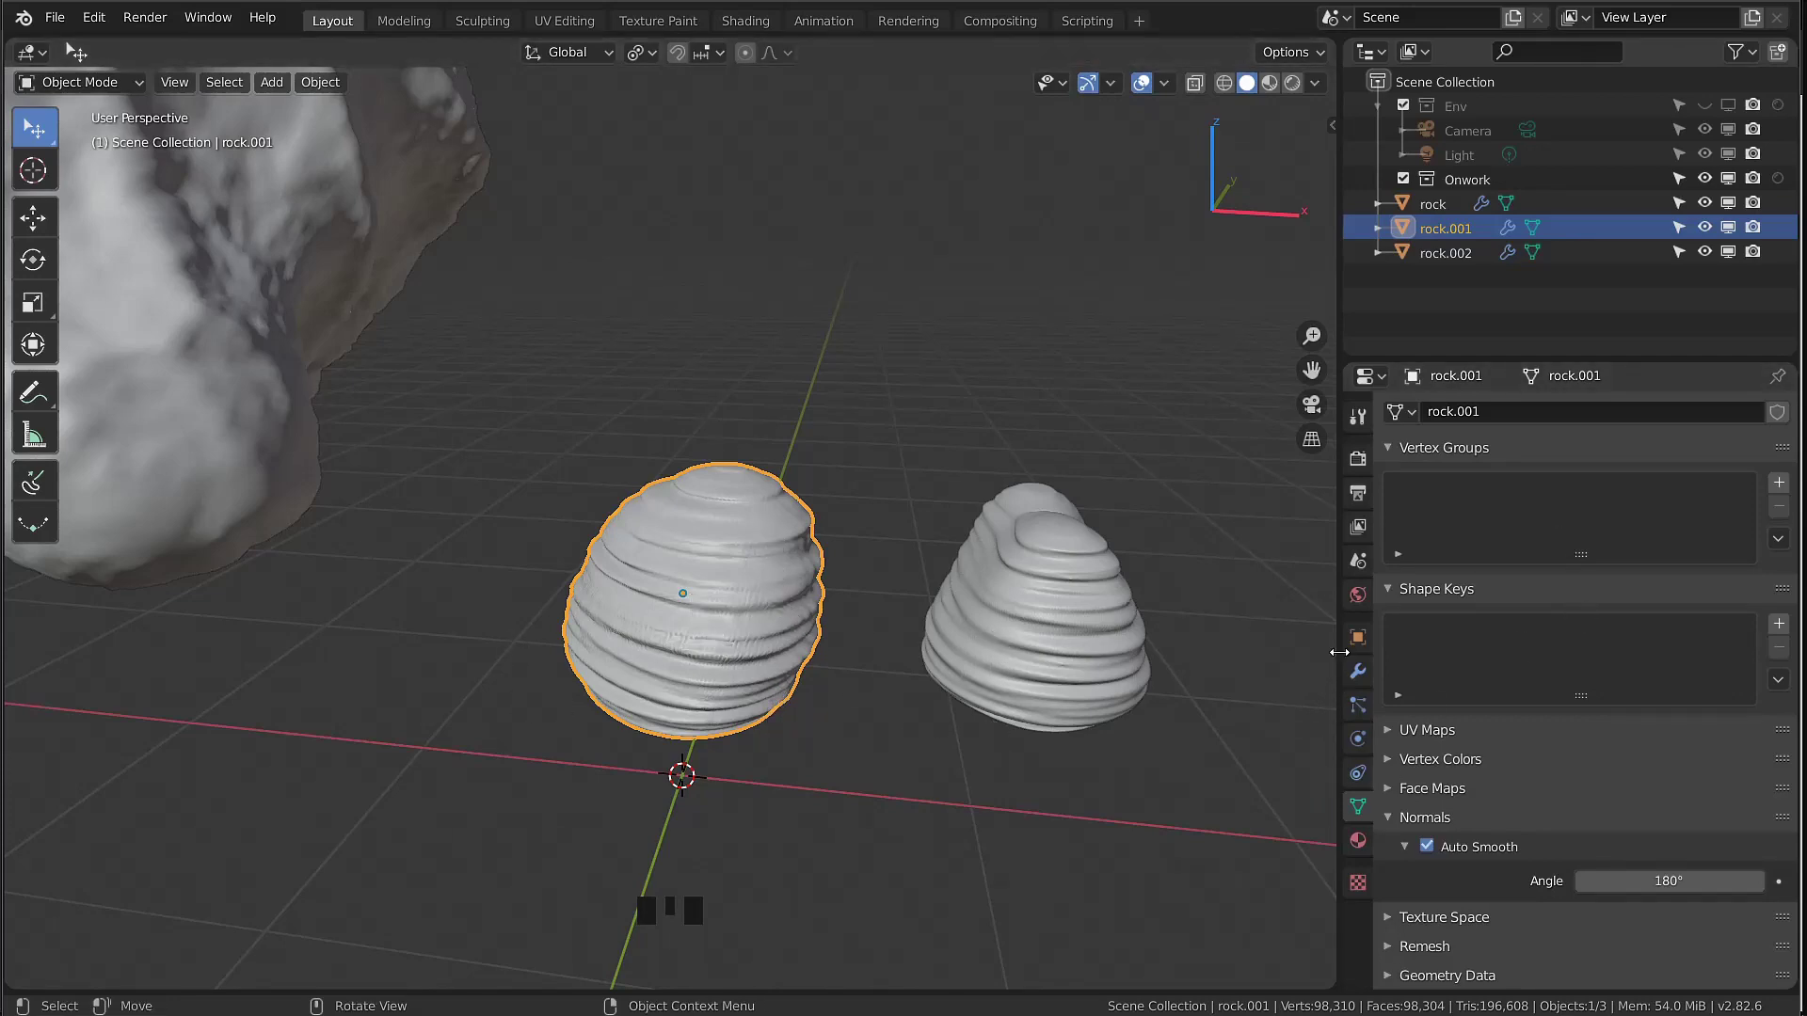
left_click(1359, 671)
Hide Displace.002 and Displace.003 in the viewport, then delete both from rock.001
scroll(765, 610, "up", 4)
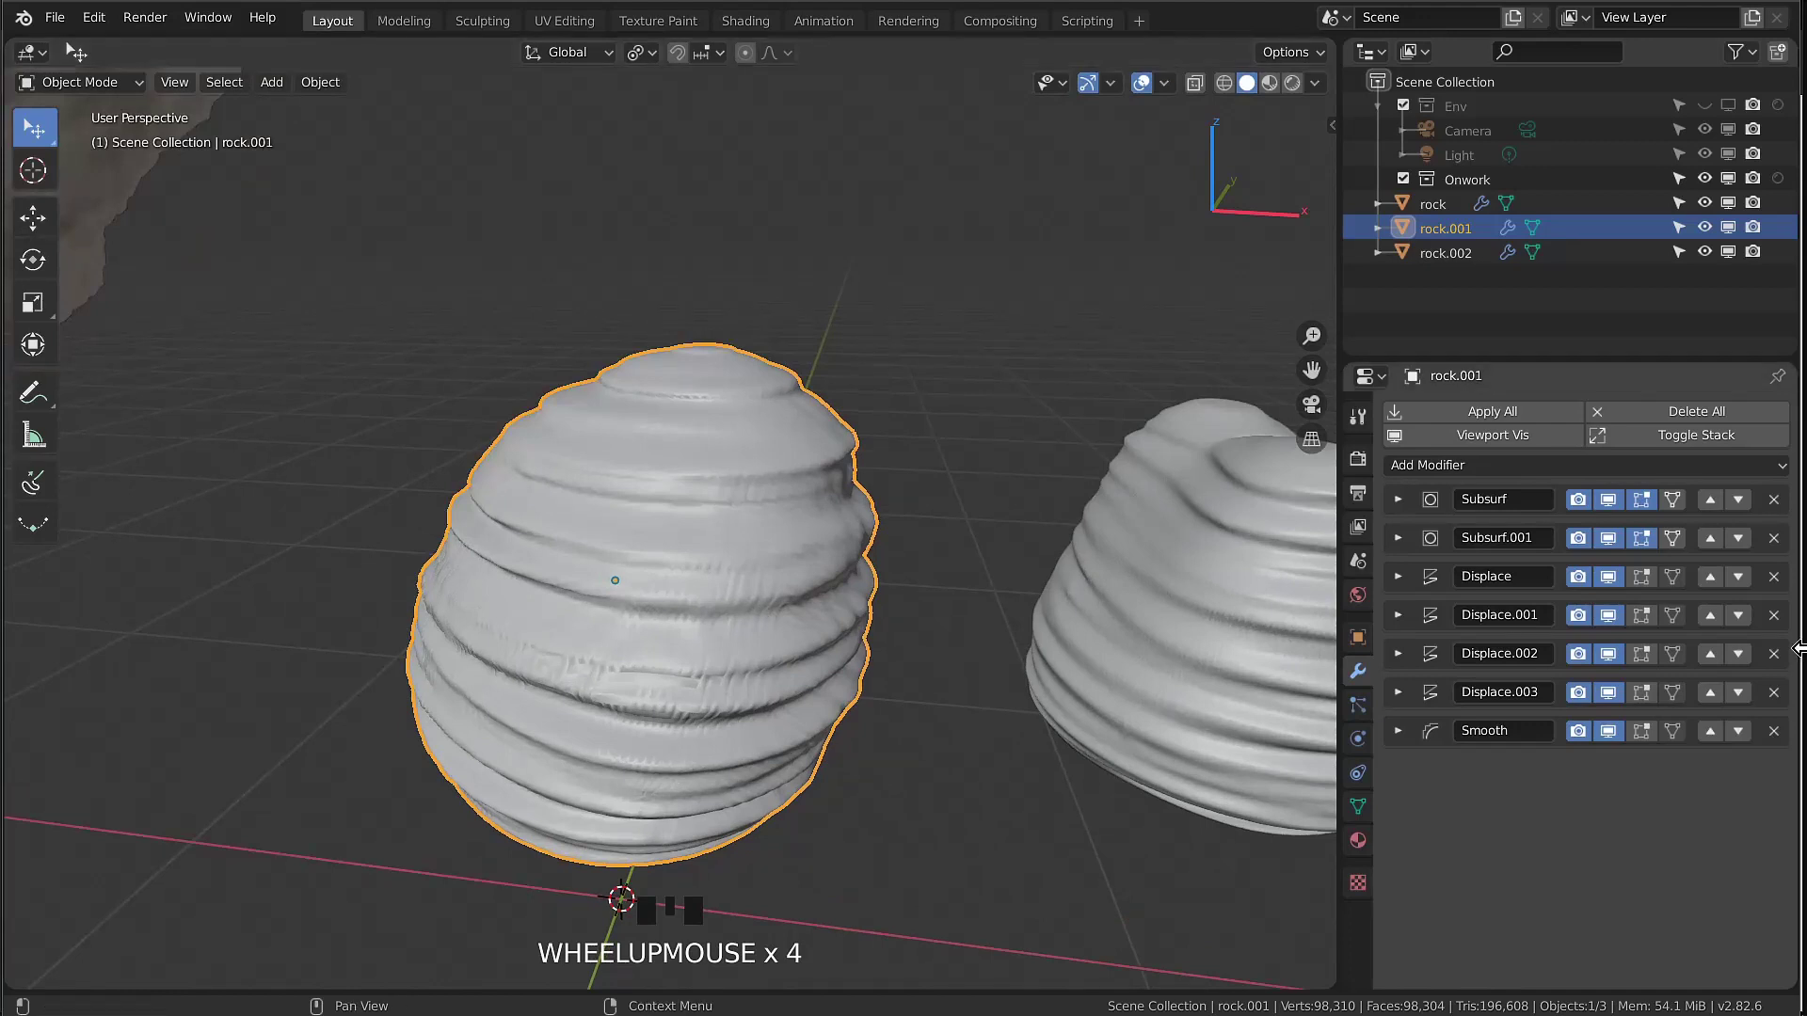
left_click(1610, 653)
left_click(1612, 696)
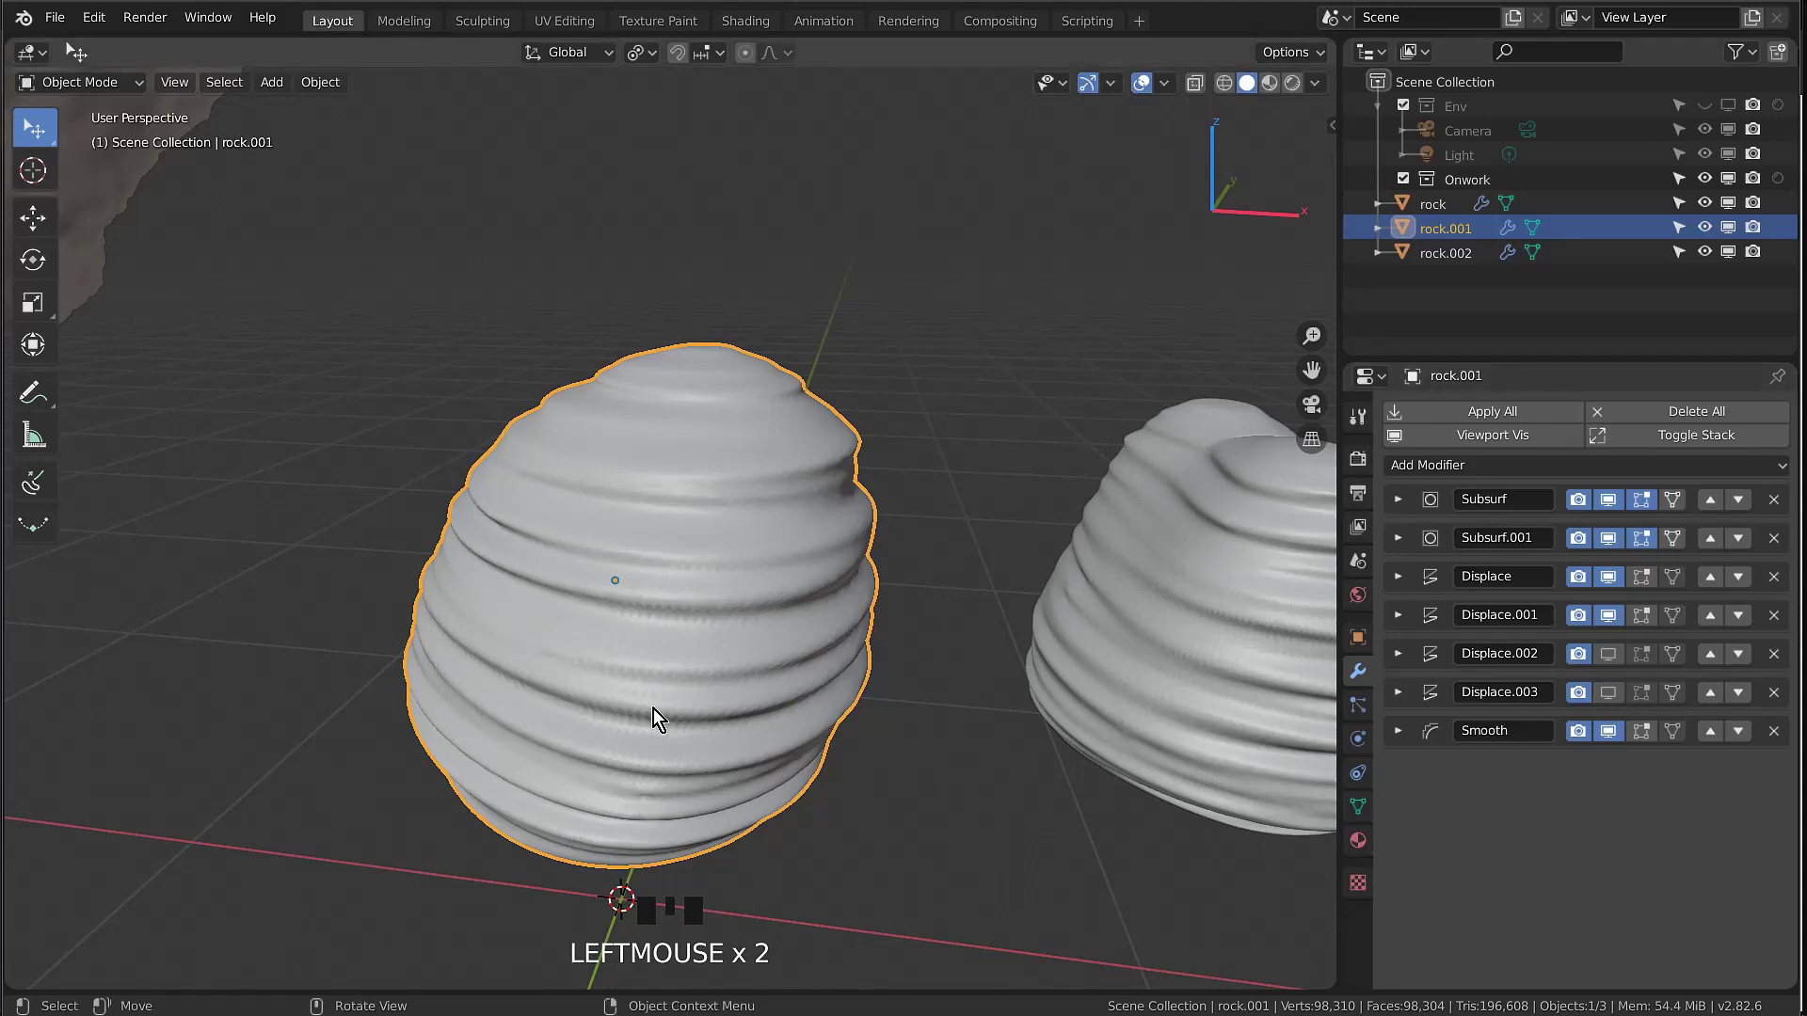
scroll(710, 646, "up", 3)
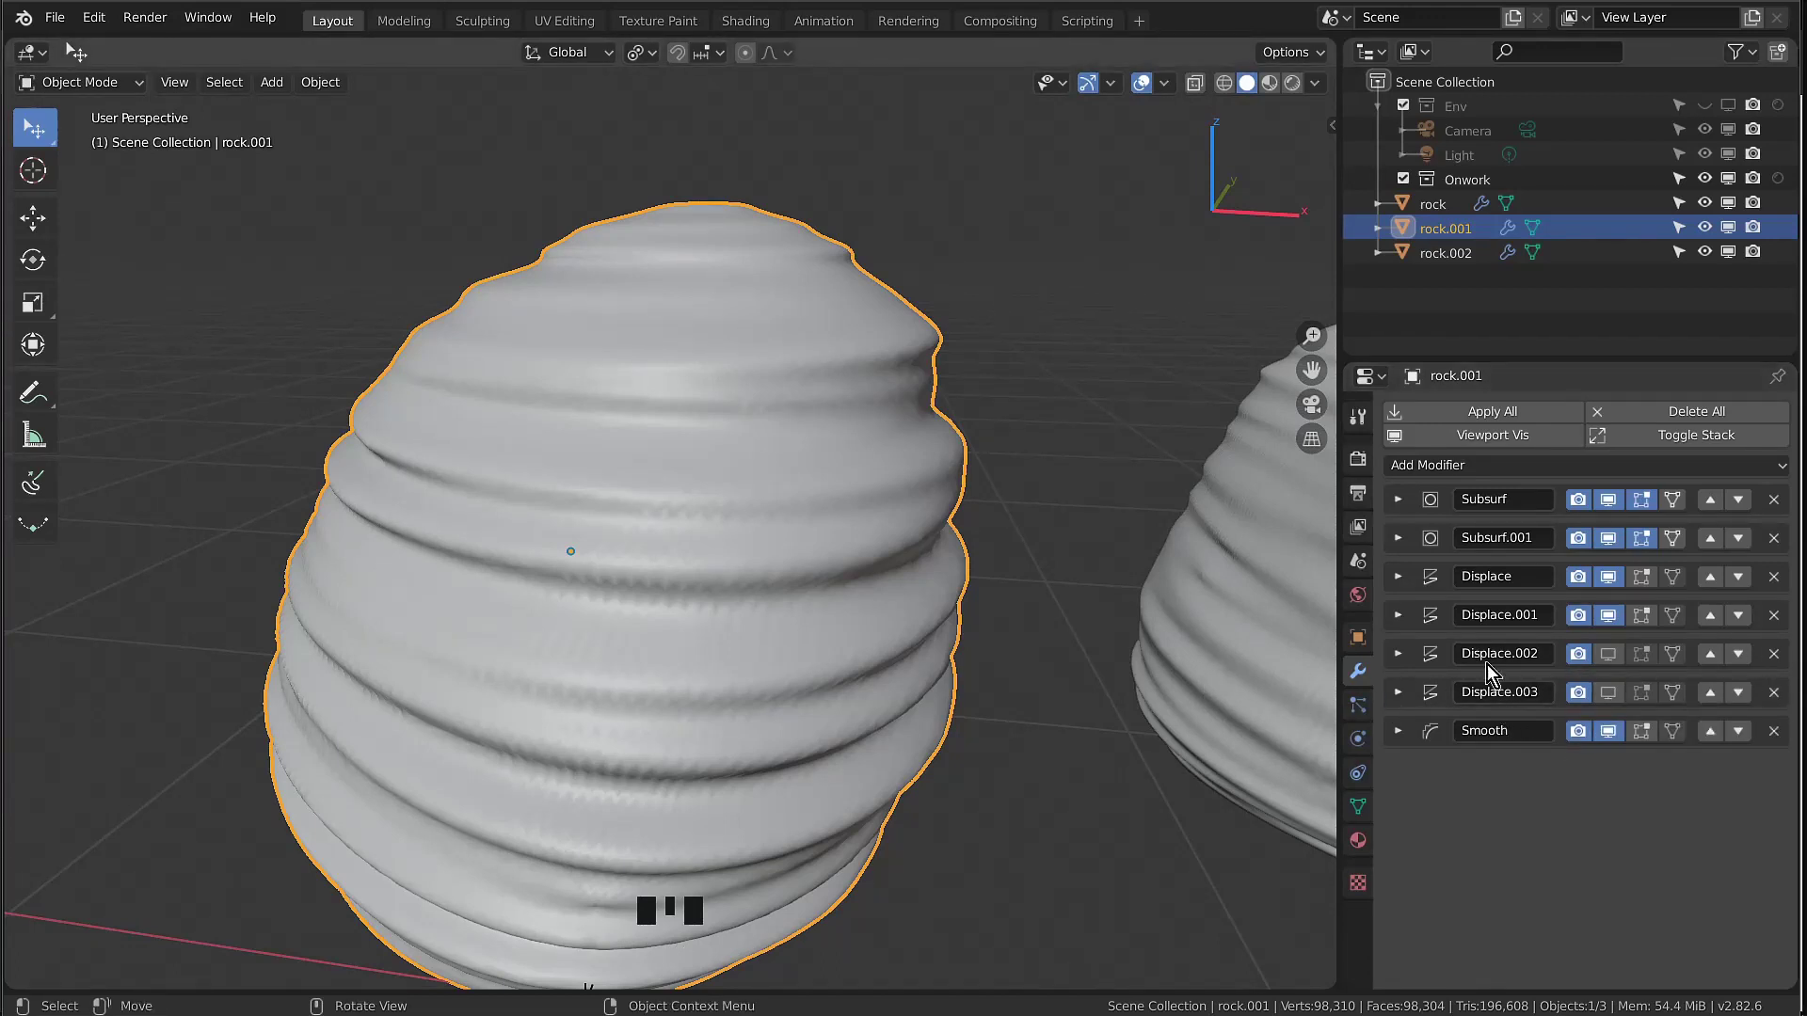
left_click(1775, 655)
left_click(1774, 654)
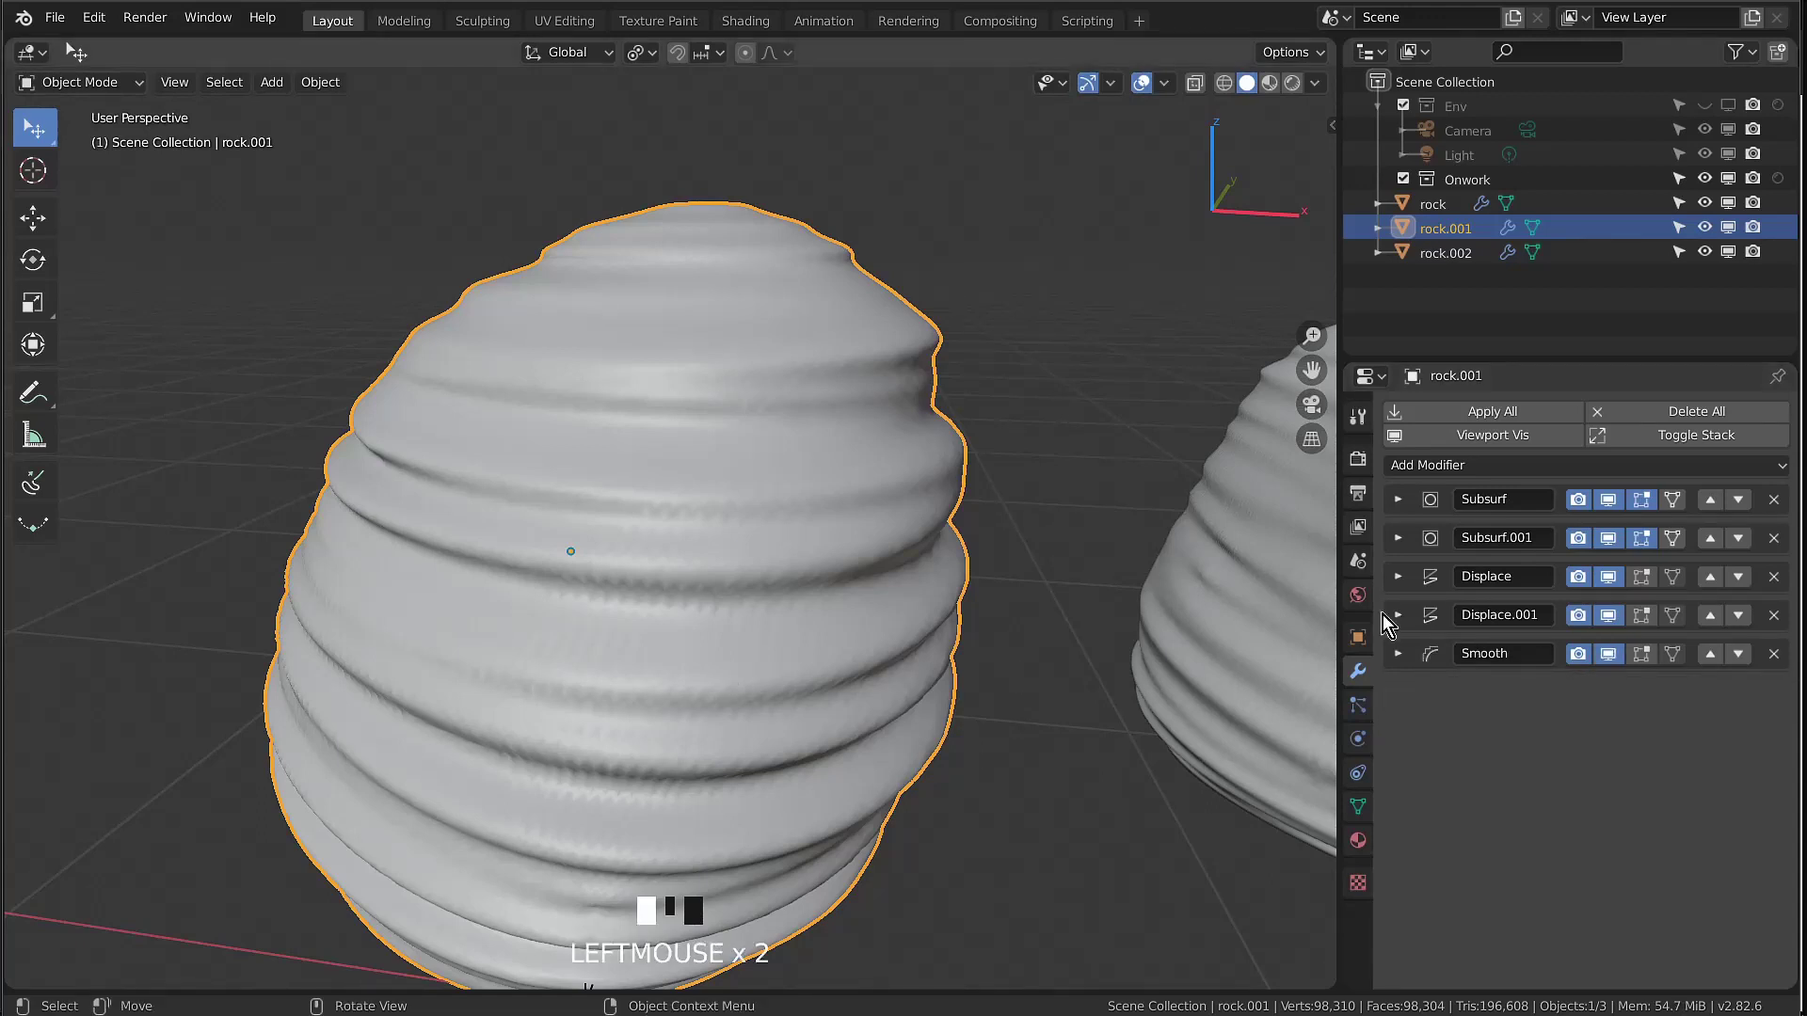
Toggle the remaining Displace modifier off and on to compare the rock's shape
left_click(1611, 576)
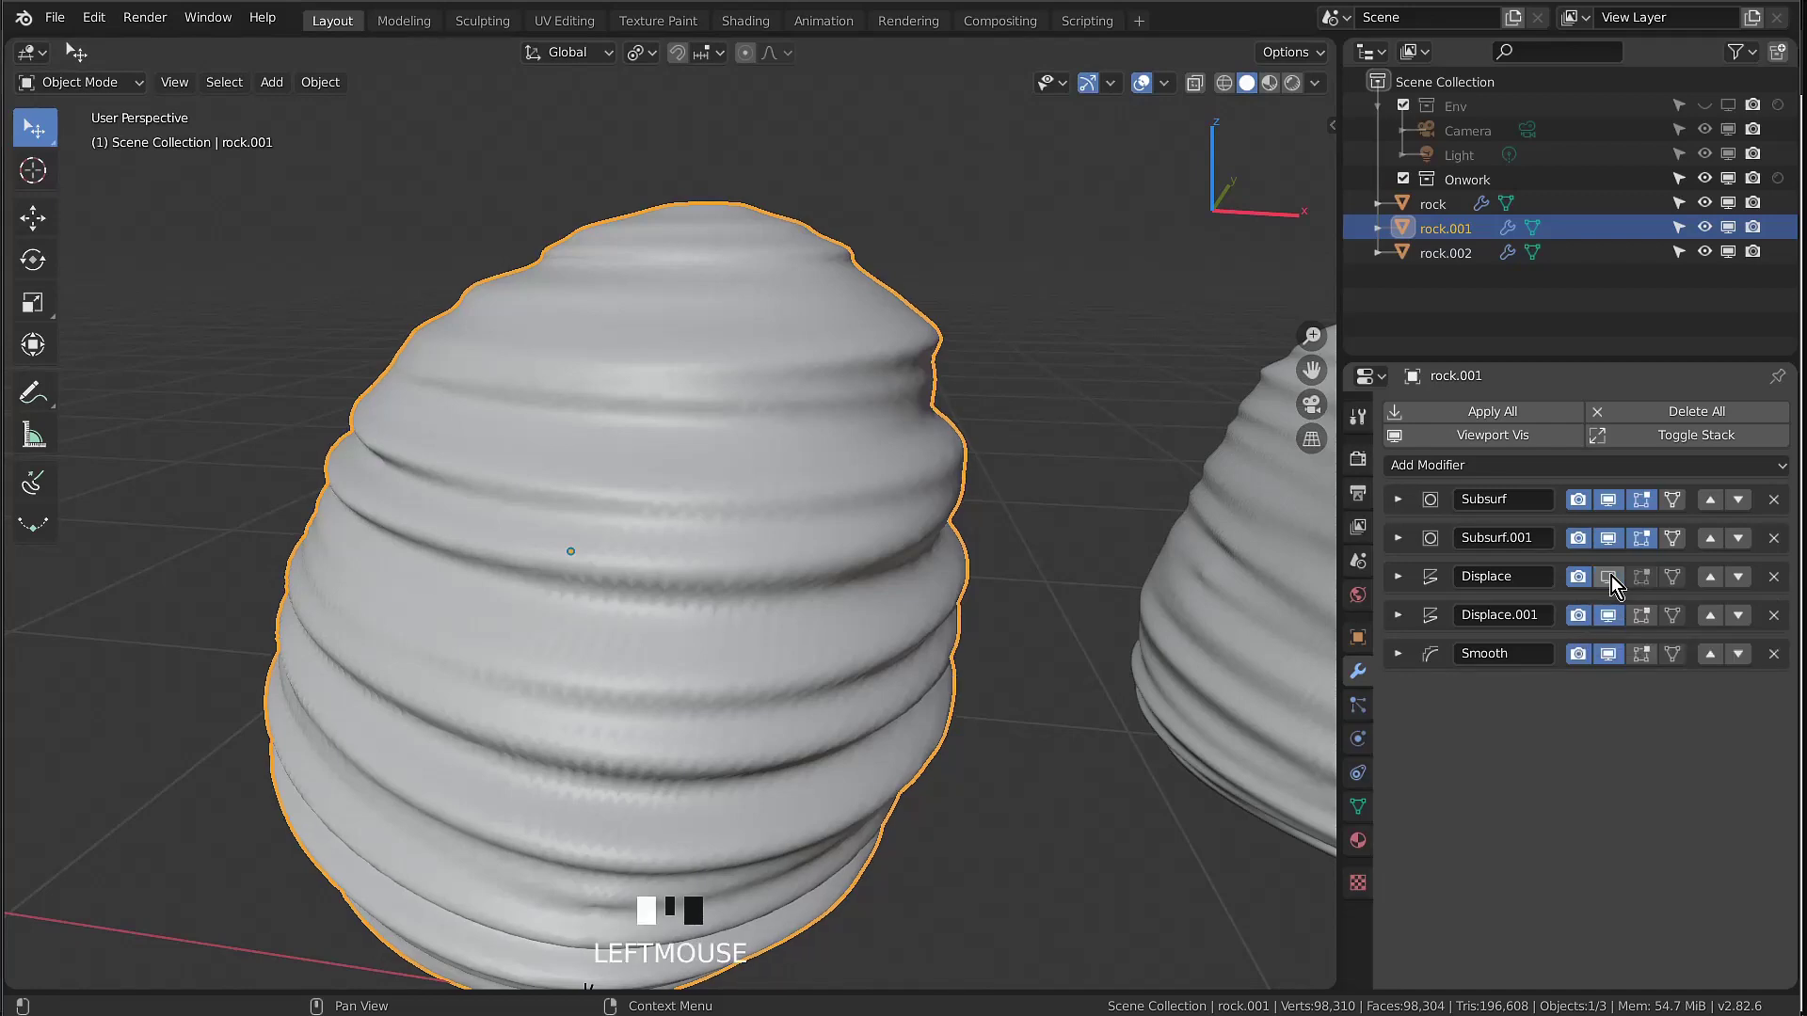
double_click(1612, 576)
left_click(1612, 576)
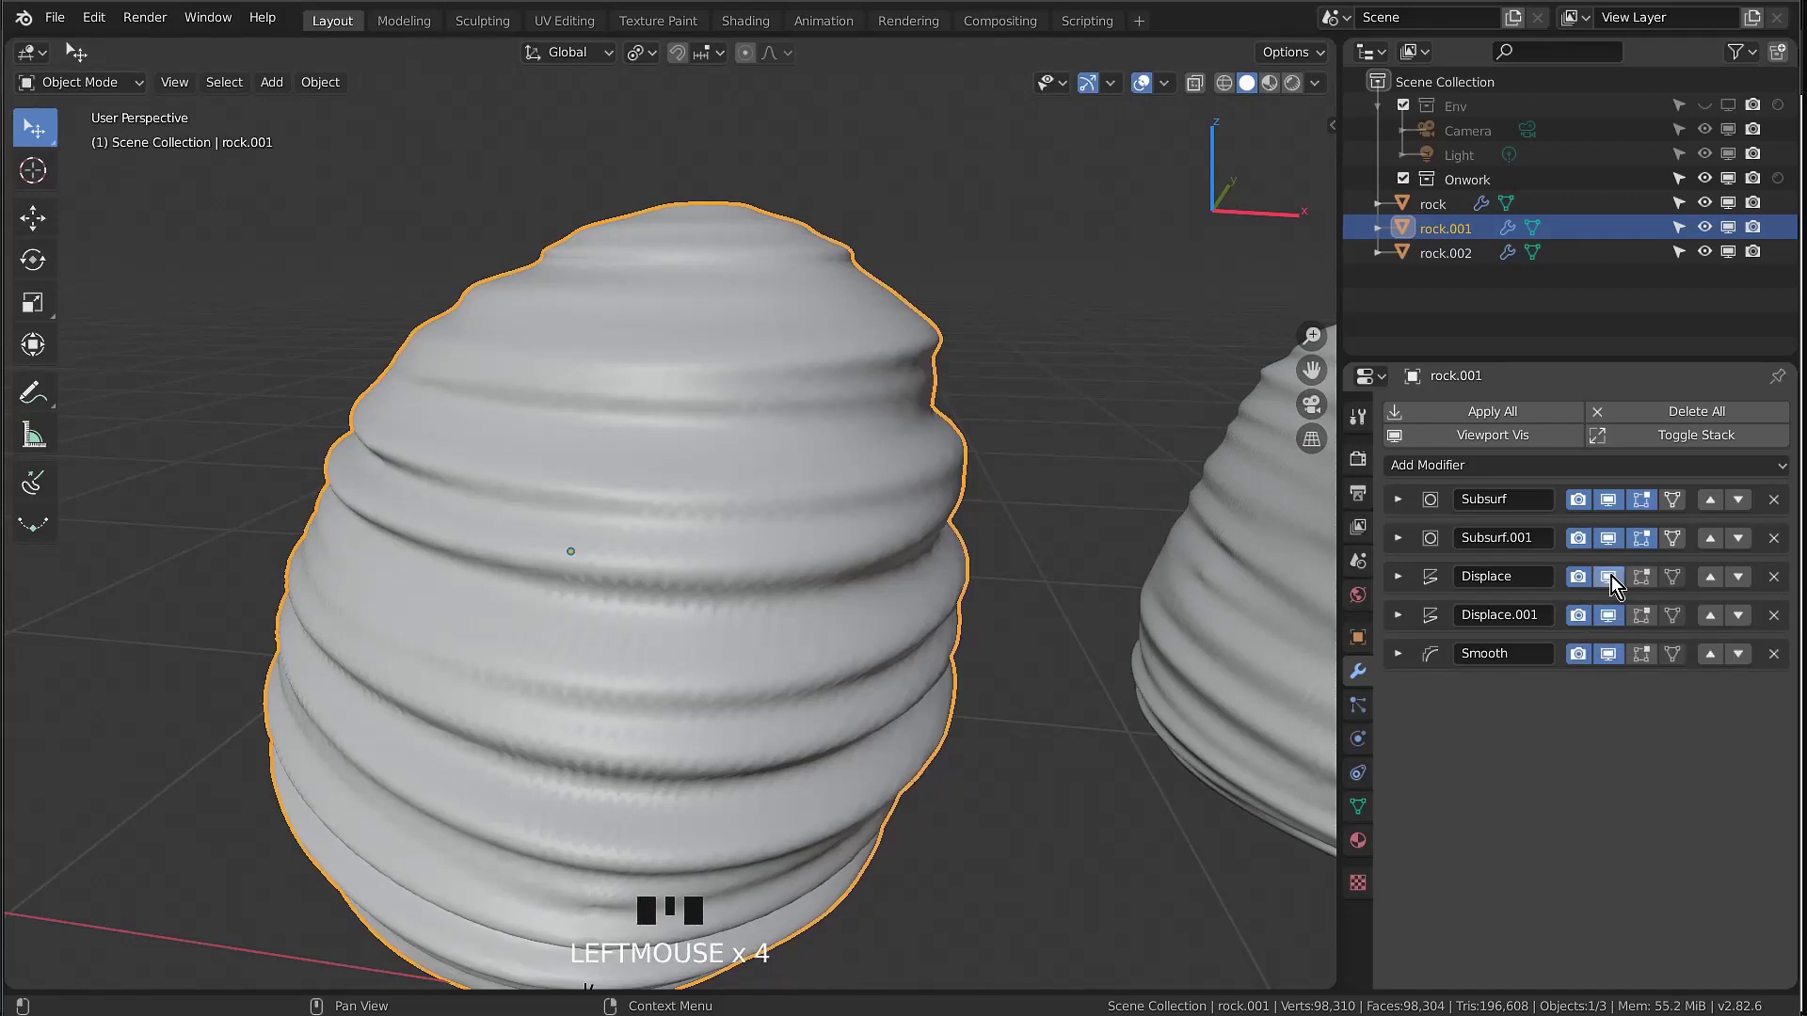
scroll(657, 777, "down", 3)
scroll(391, 744, "down", 2)
middle_click_drag(392, 744, 1081, 759, "shift")
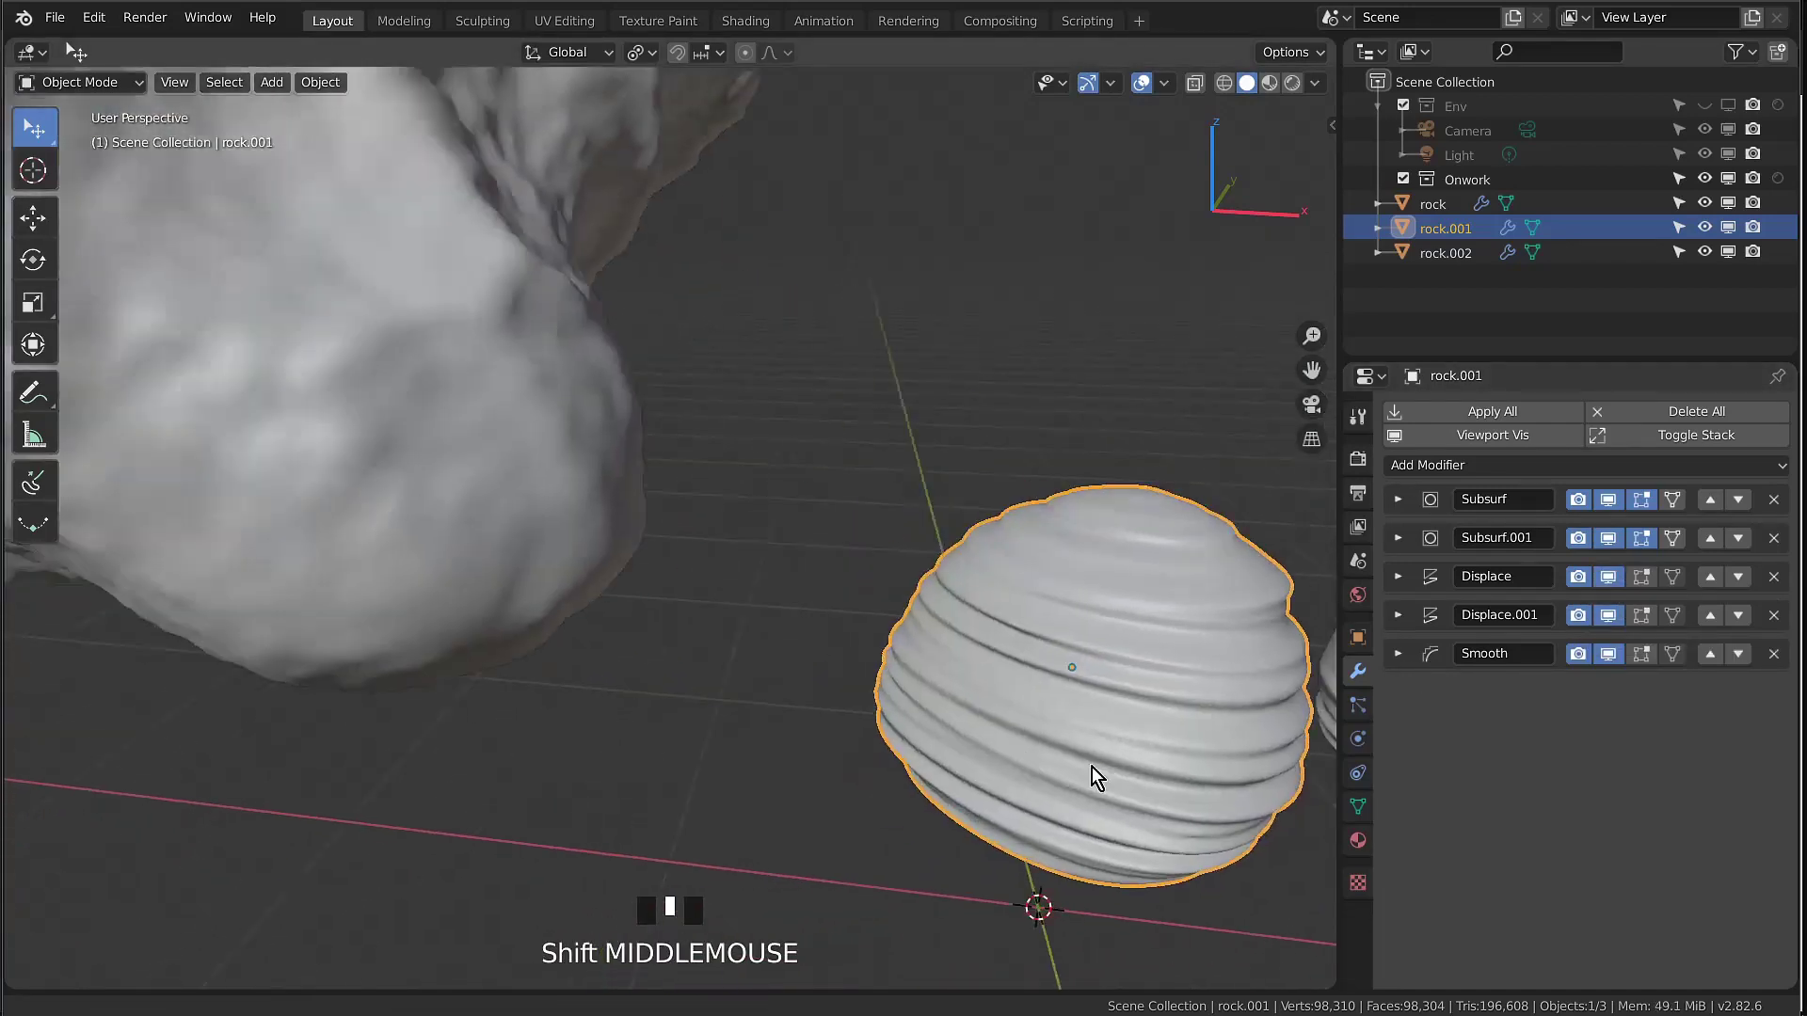
Select the large rock and compare it with its Displace modifier on and off
scroll(968, 634, "down", 4)
scroll(784, 465, "up", 7)
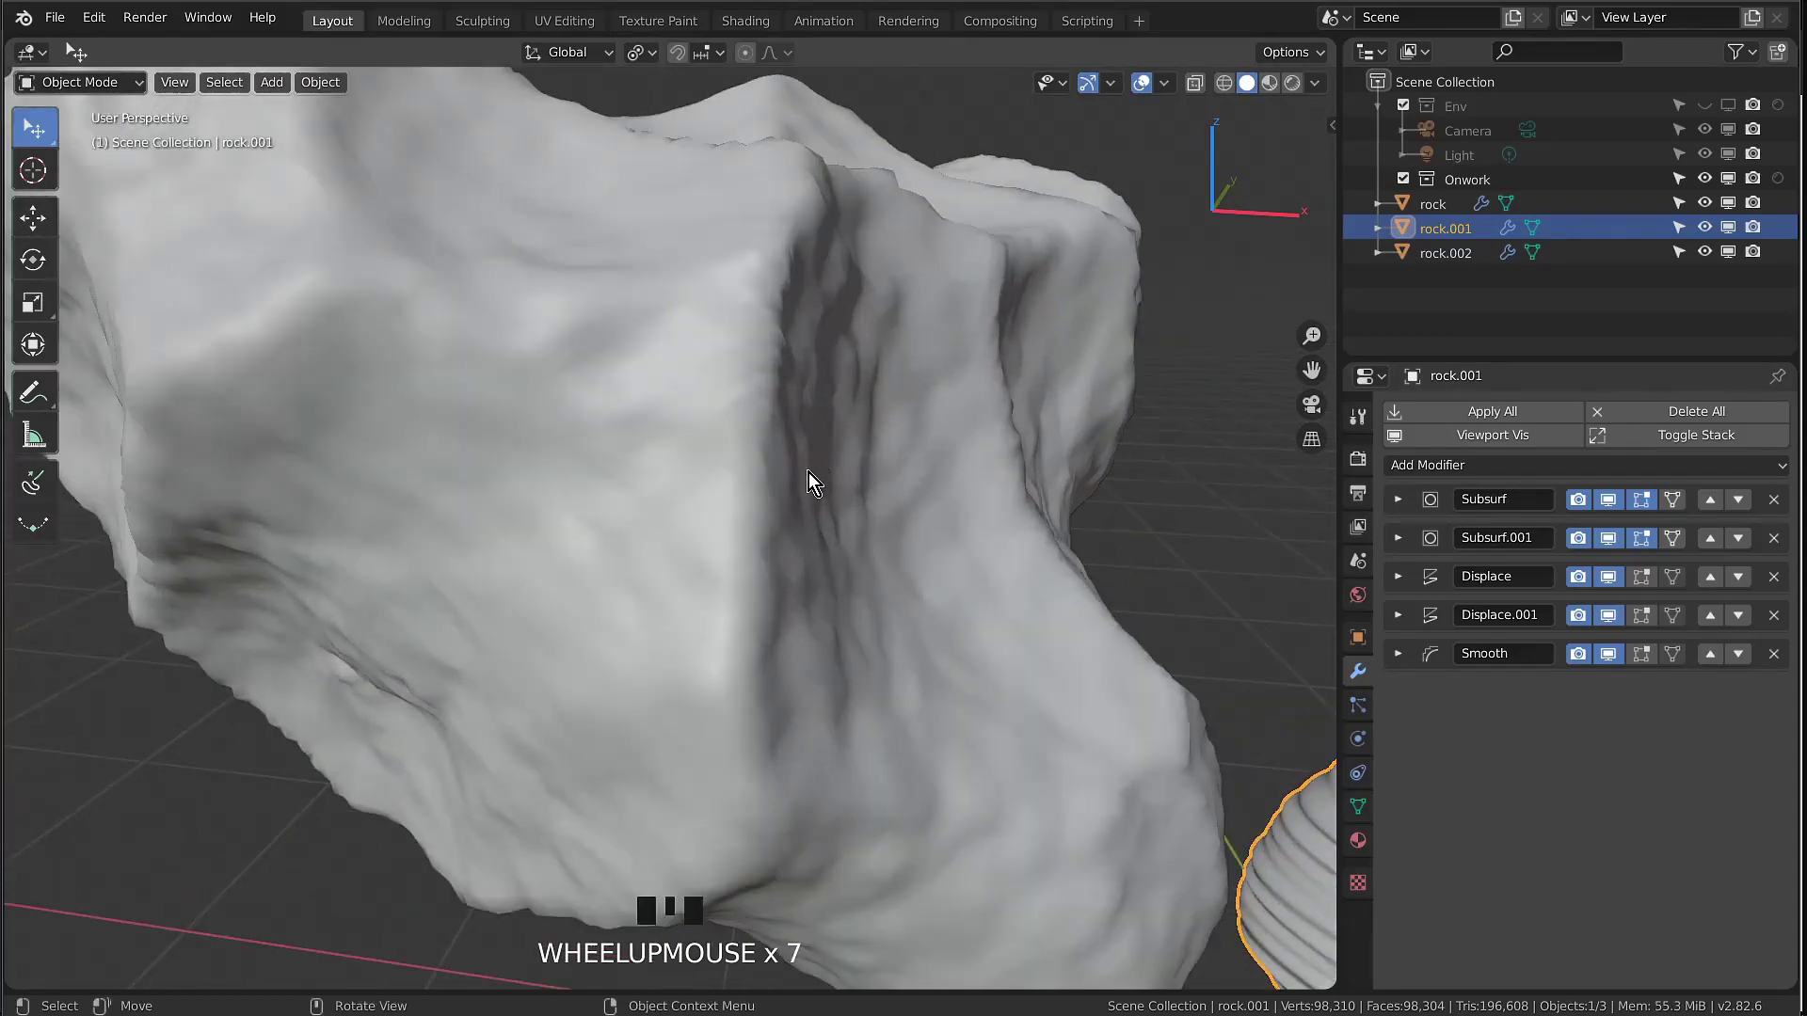
left_click(1009, 482)
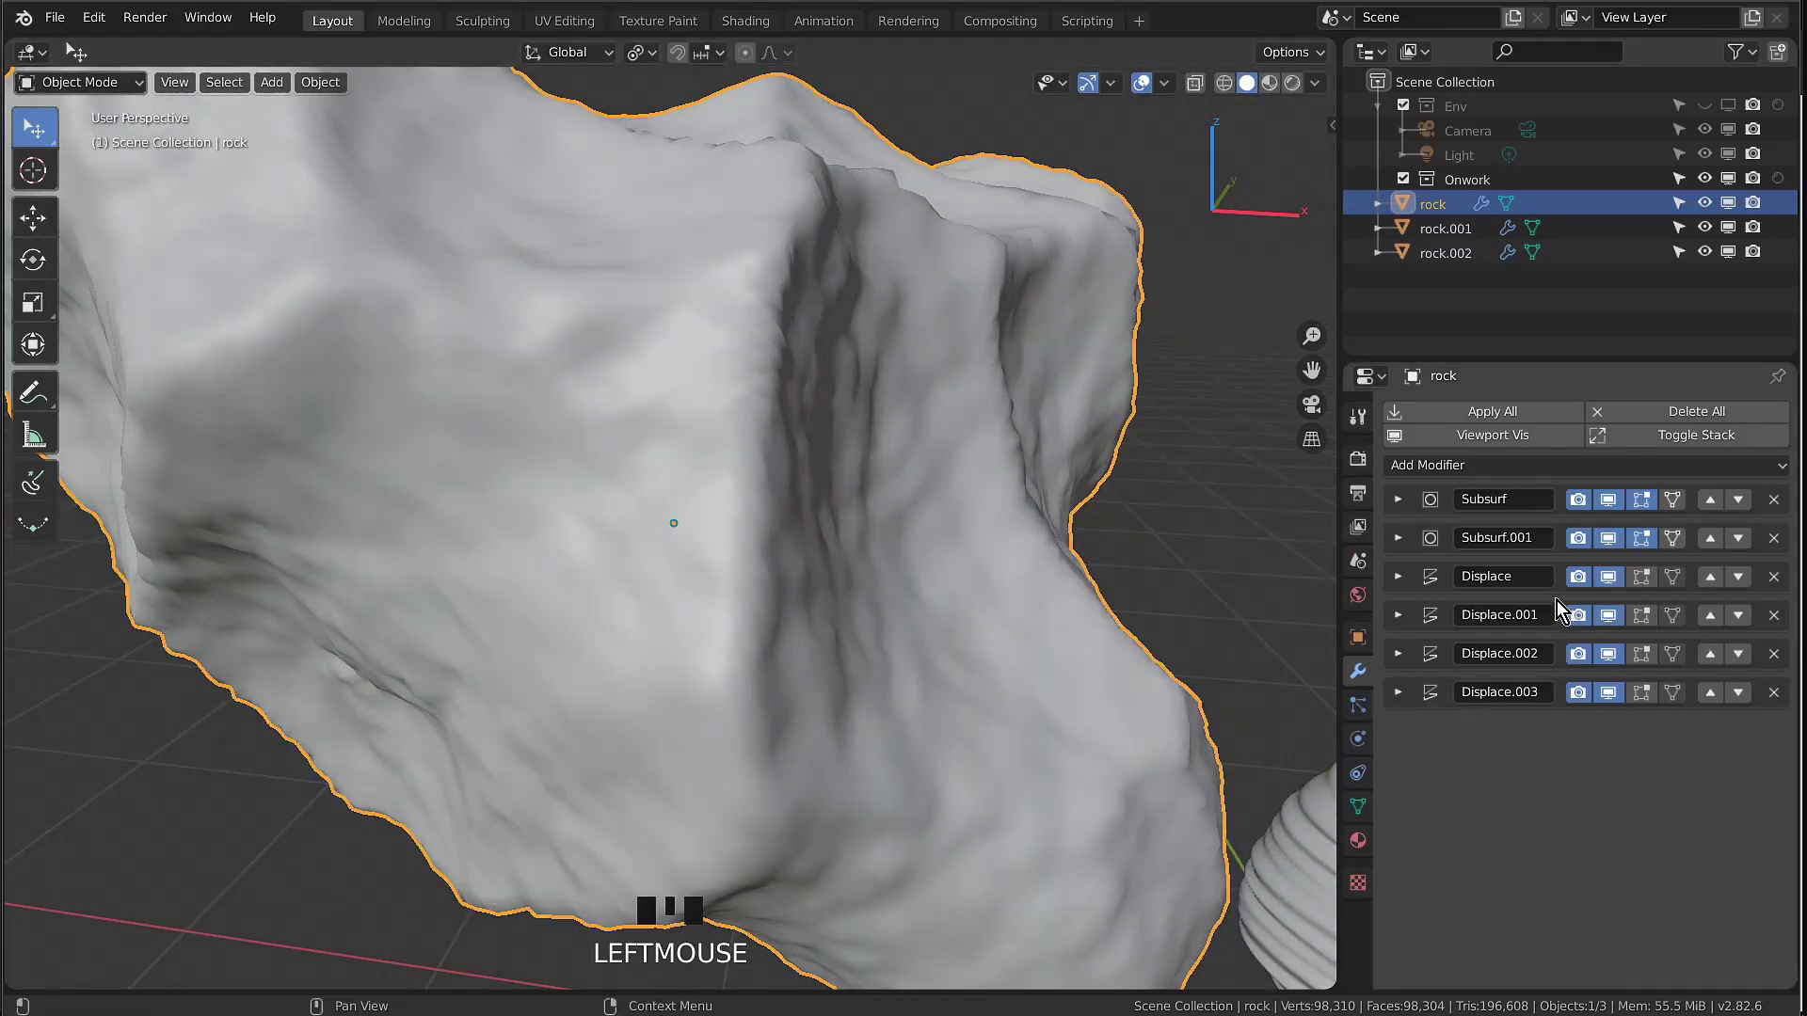
left_click(1610, 578)
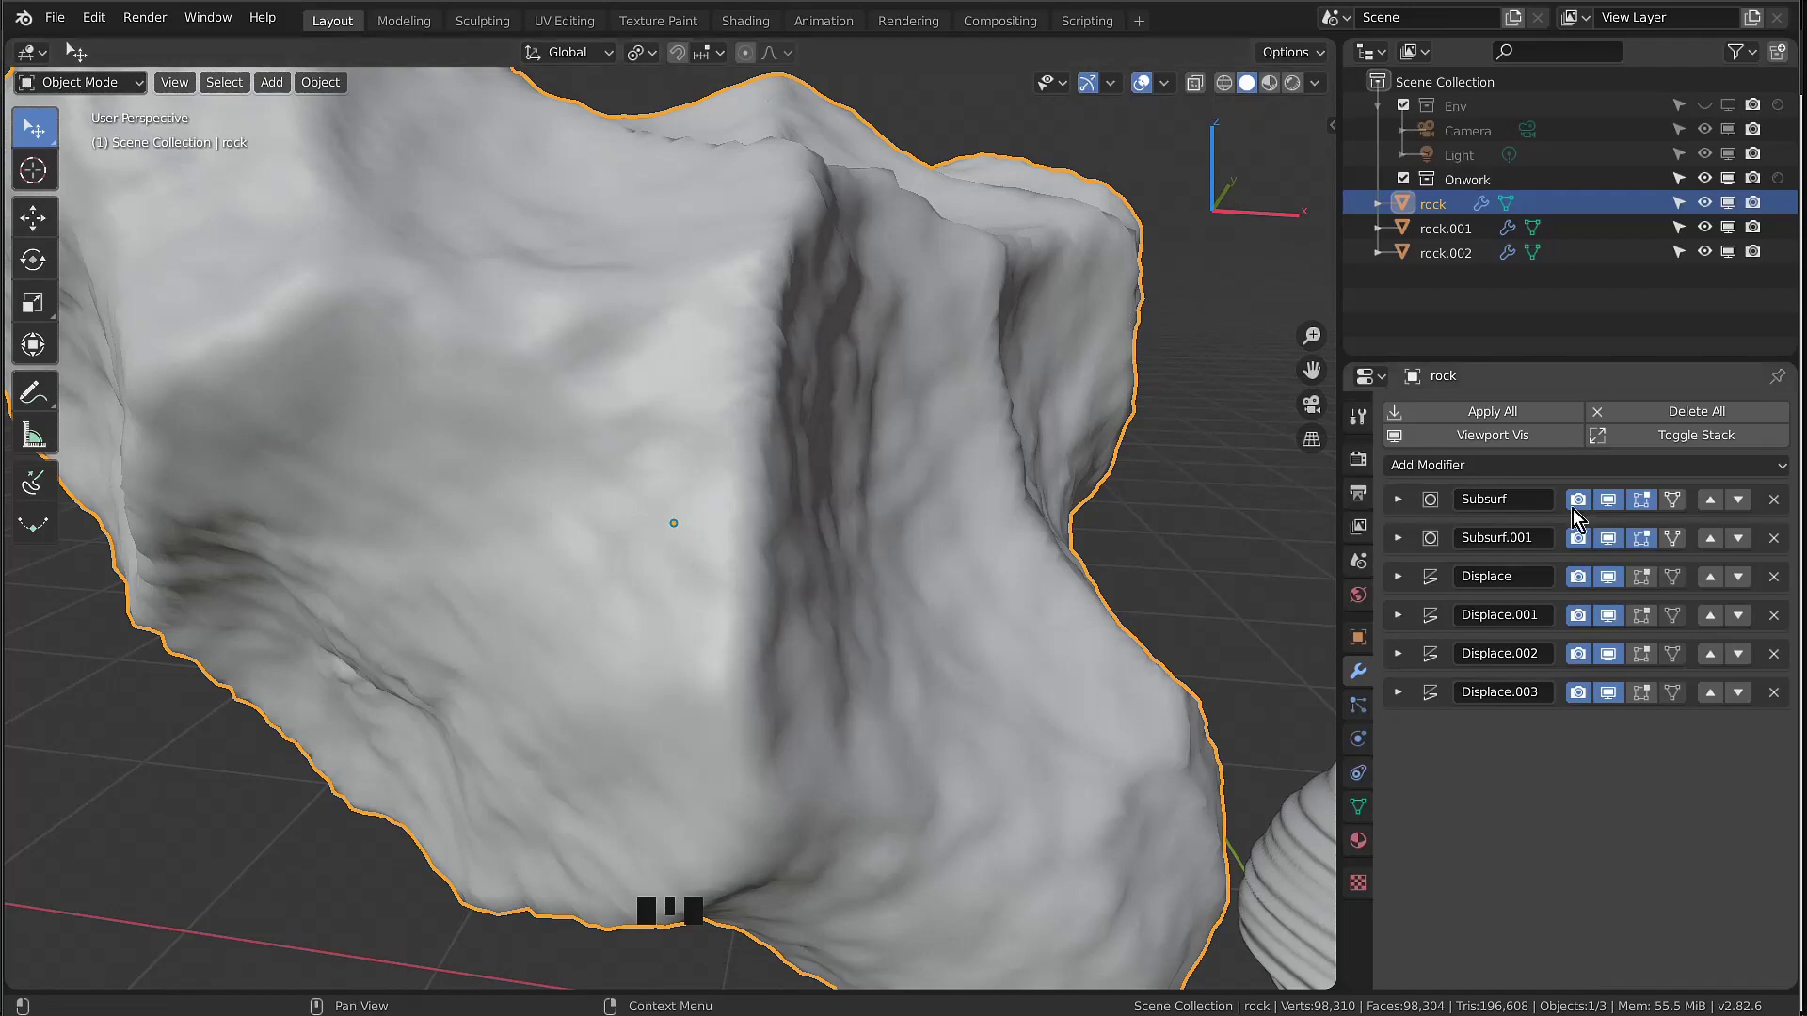
double_click(1609, 578)
left_click(1610, 578)
left_click(1612, 578)
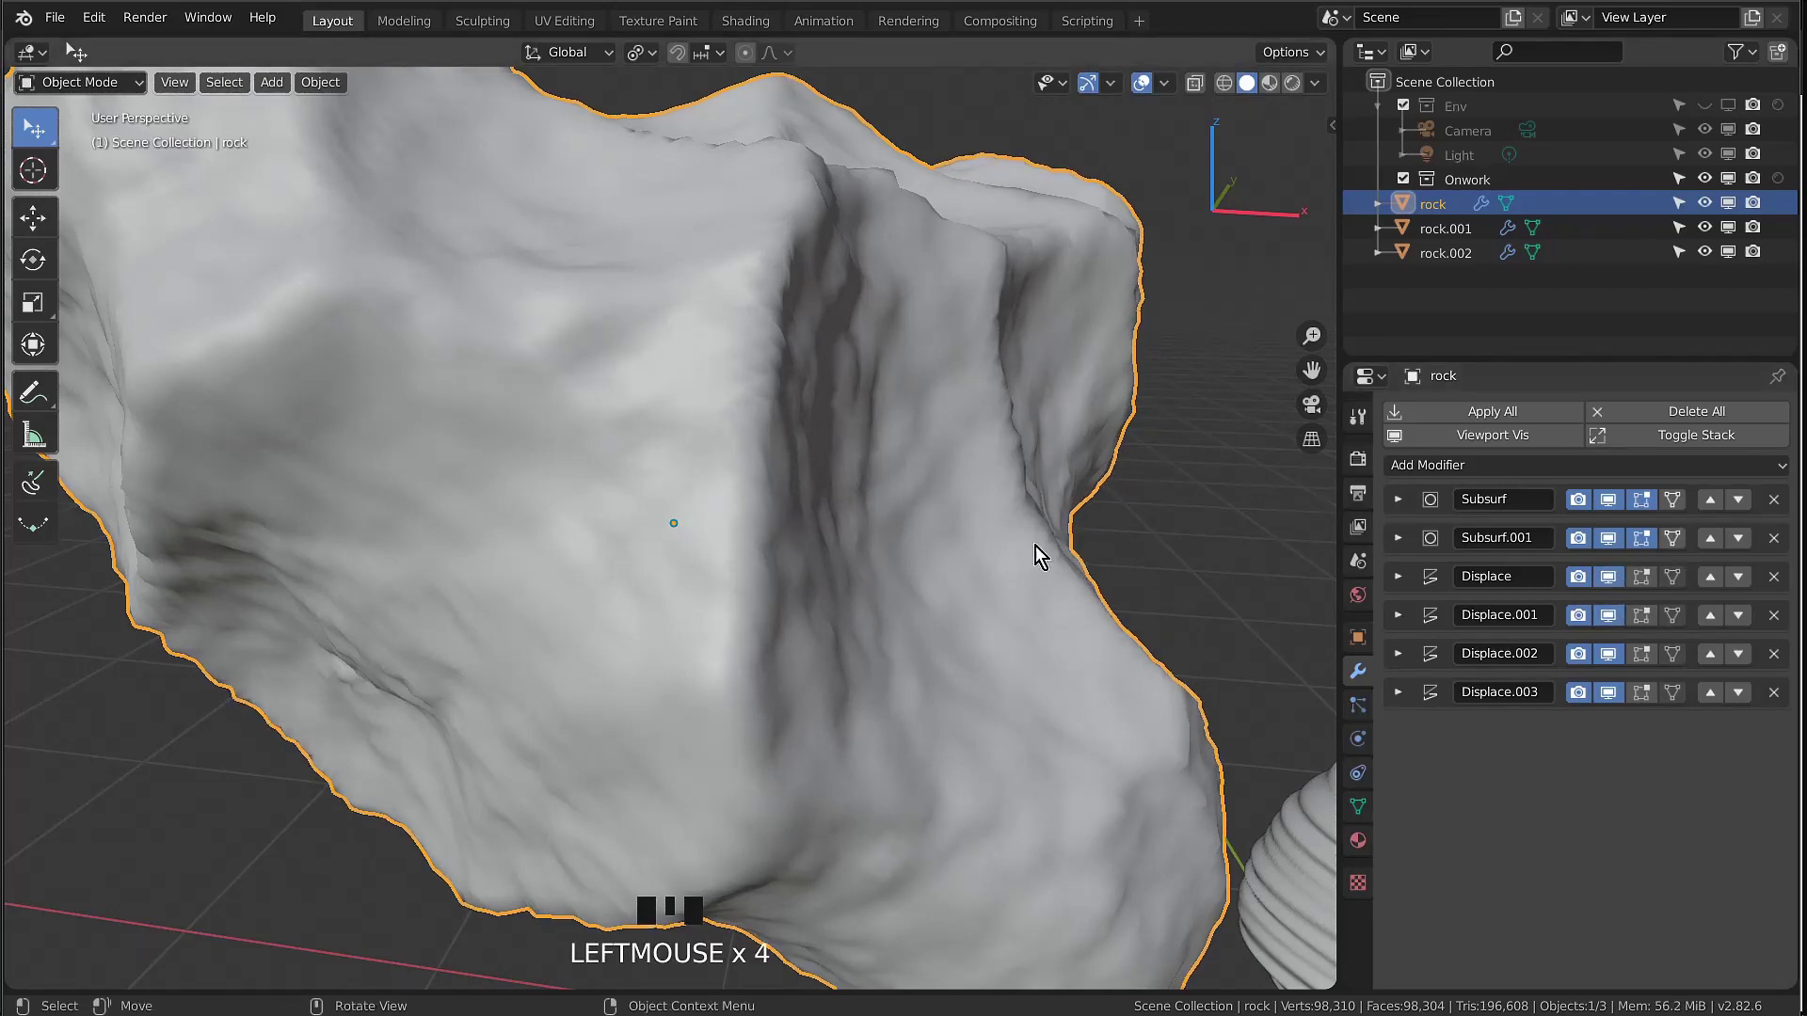
scroll(960, 601, "down", 4)
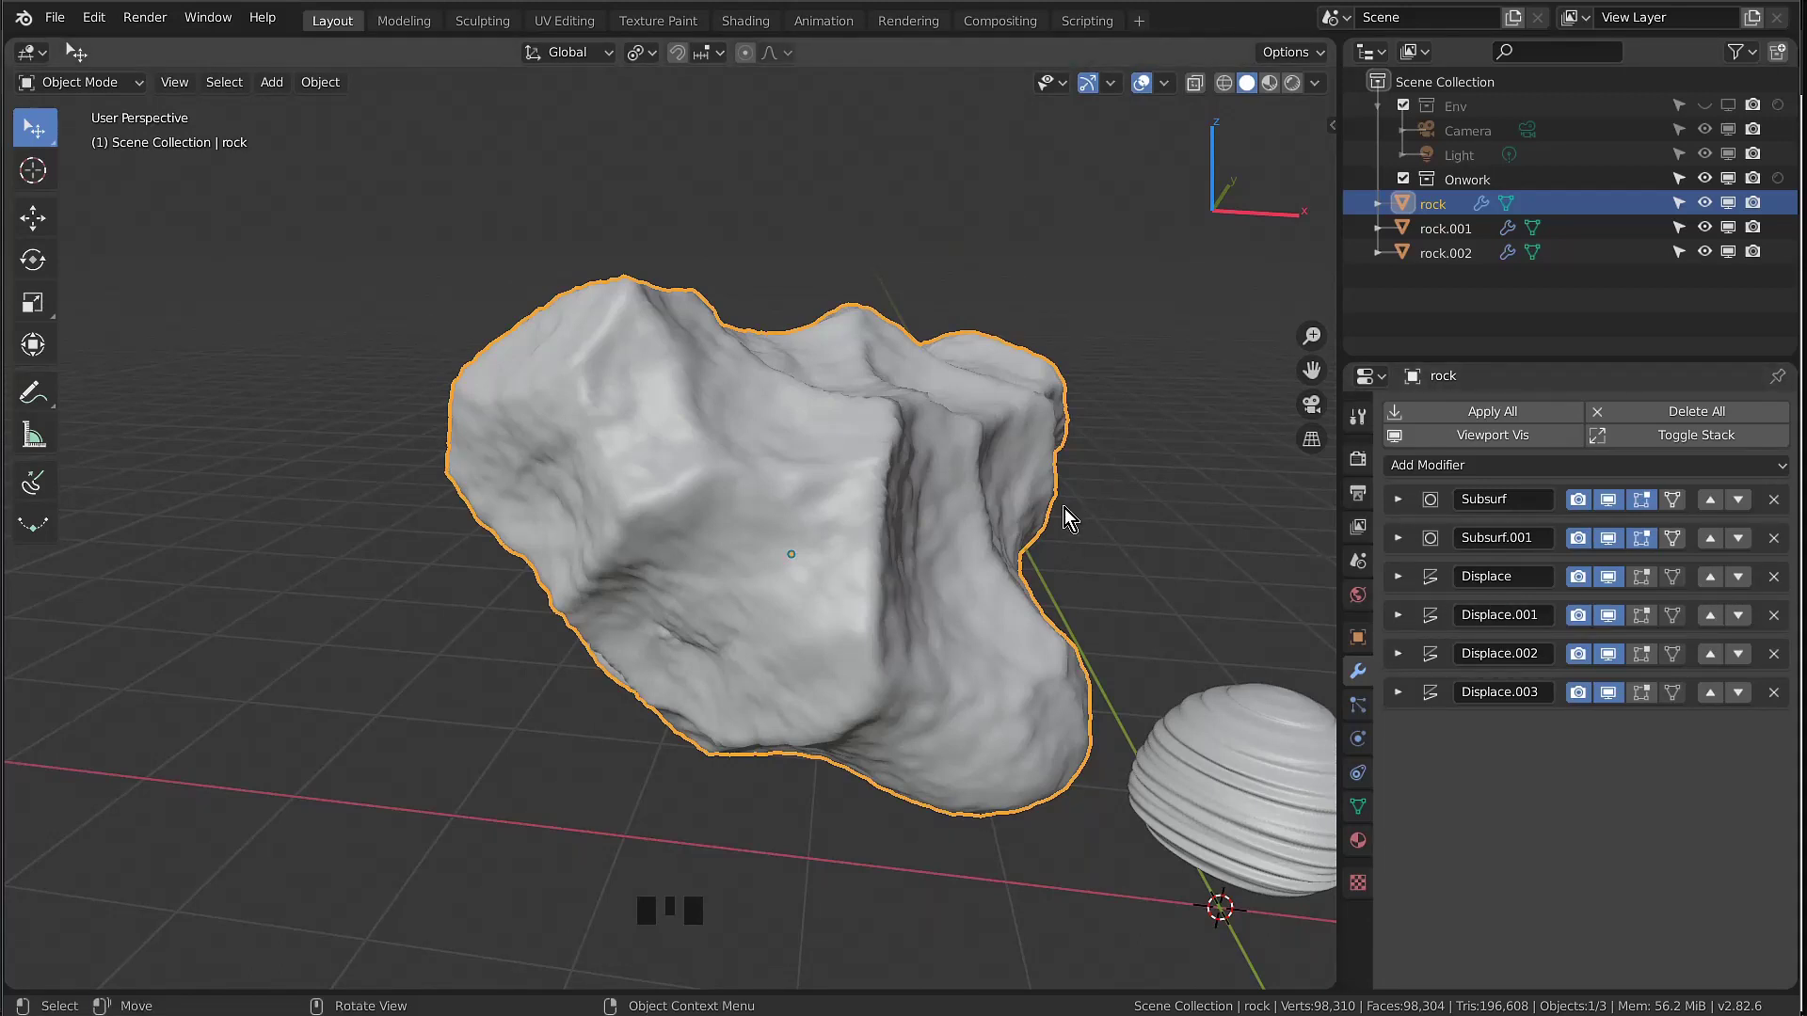
scroll(864, 629, "up", 2)
middle_click_drag(905, 573, 689, 554, "shift")
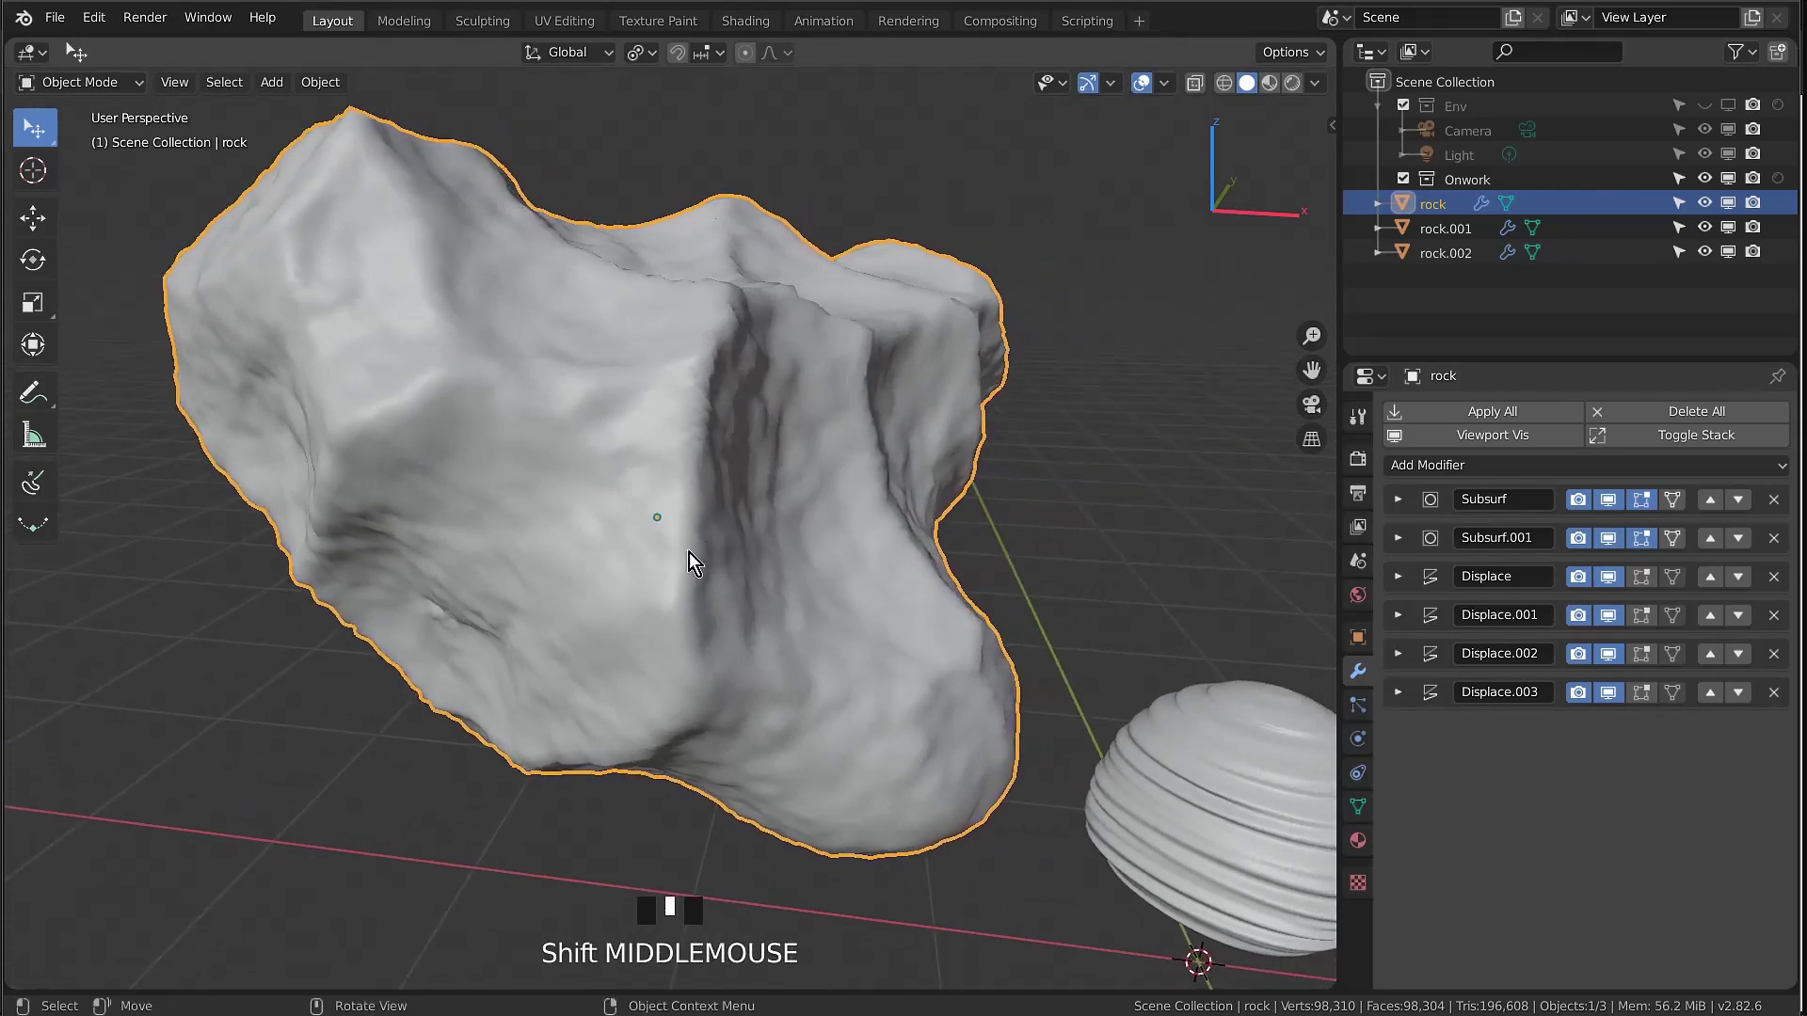
left_click(1609, 576)
left_click(1609, 577)
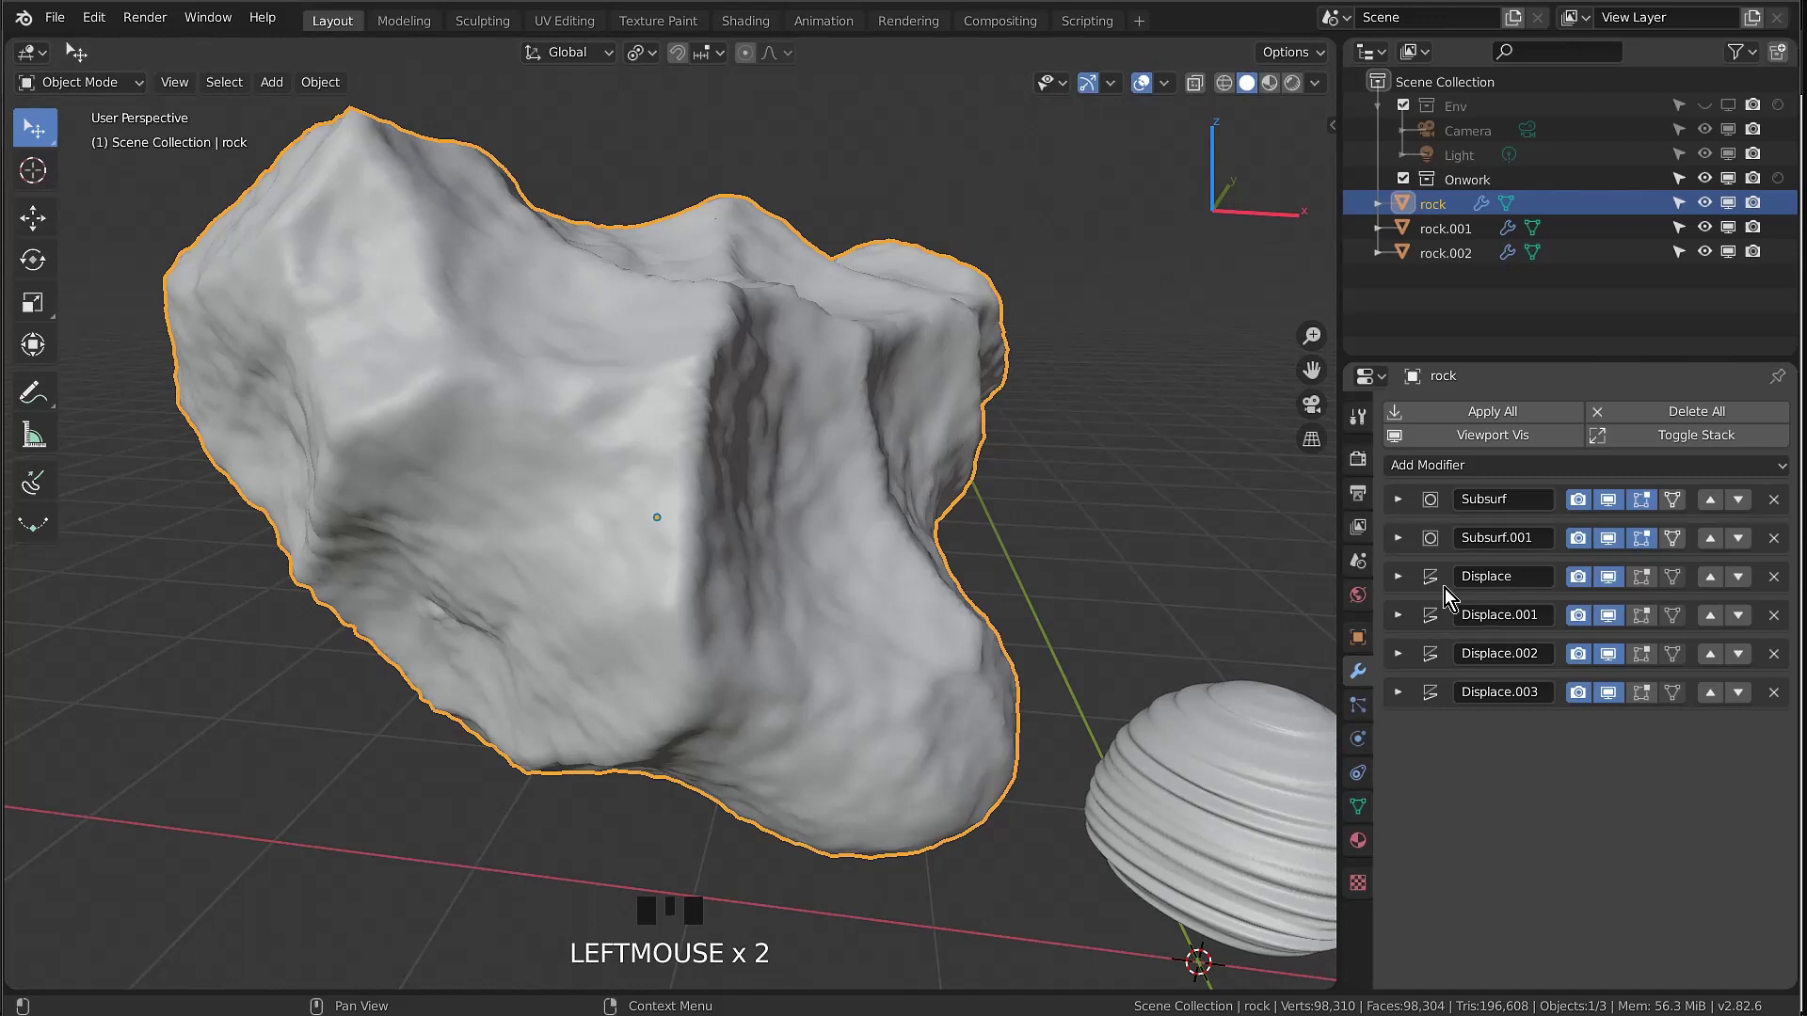
Raise the rock_displacement Displace Strength from 0.008 to 0.568
left_click(1400, 578)
scroll(1658, 744, "down", 3)
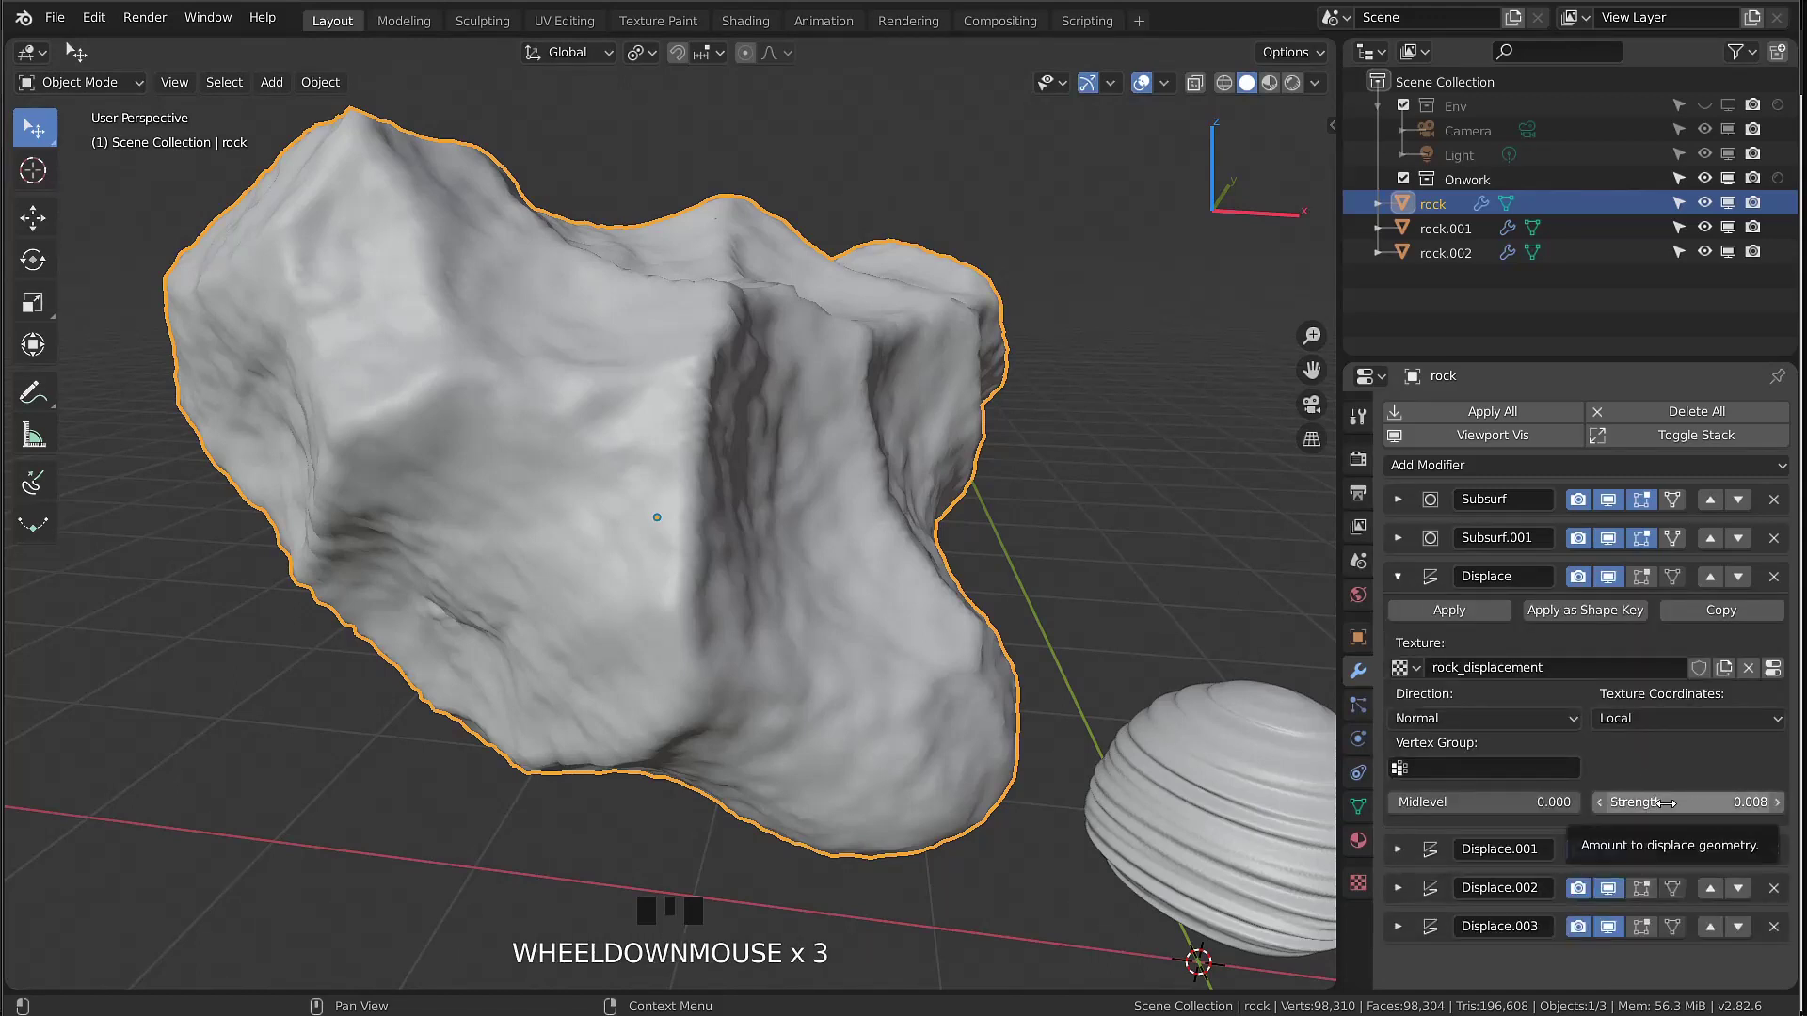
left_click(1699, 802, "shift")
left_click_drag(1699, 802, 1737, 802, "shift")
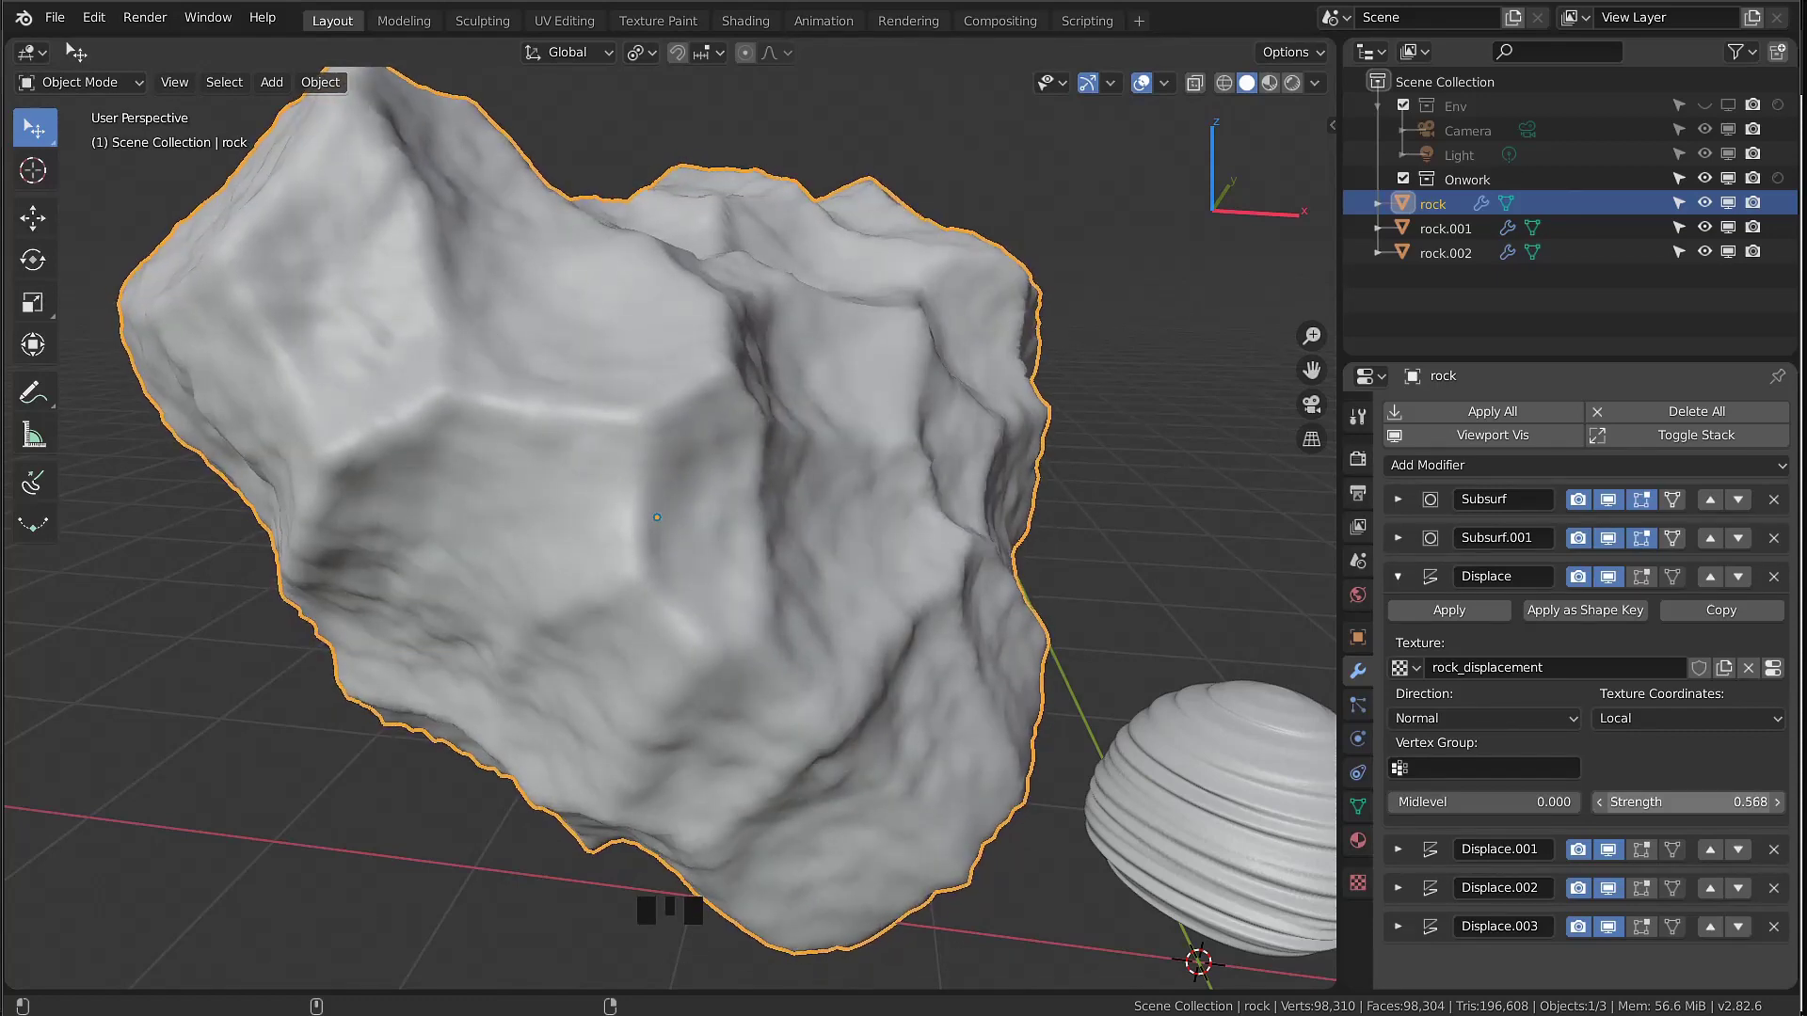
Revert the large rock to an earlier step through Edit > Undo History
left_click(96, 18)
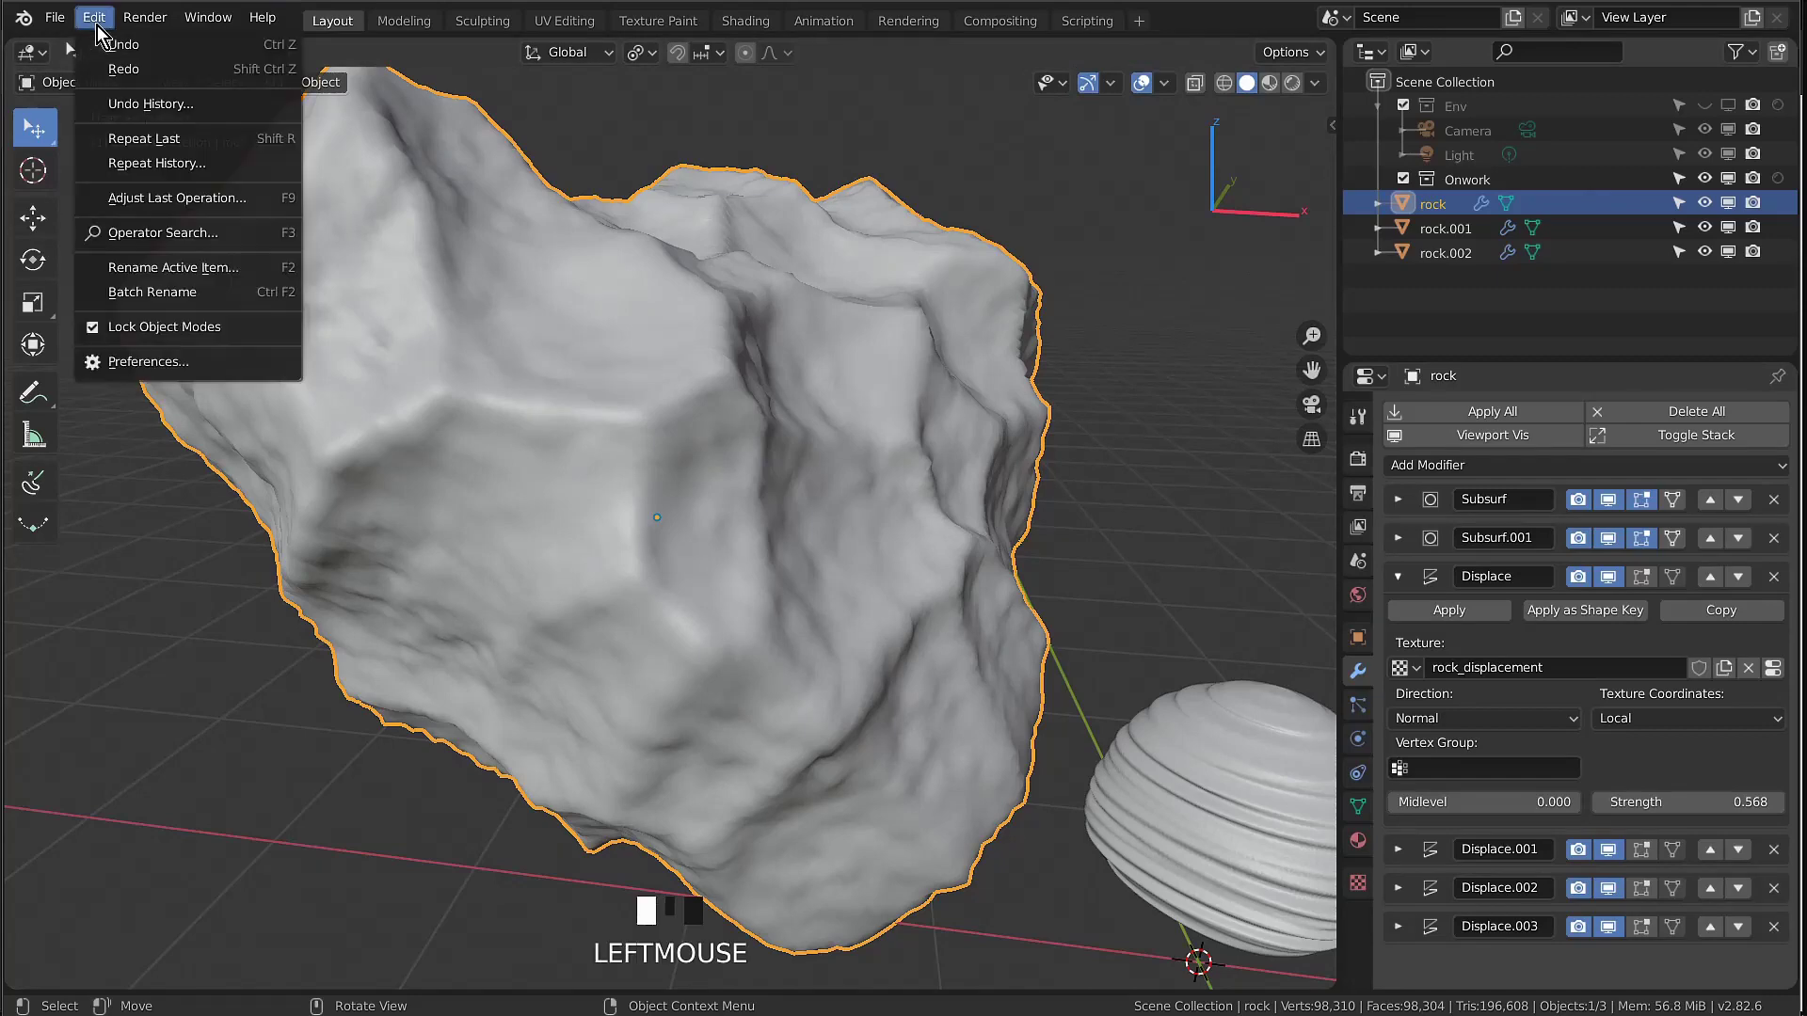
left_click(148, 103)
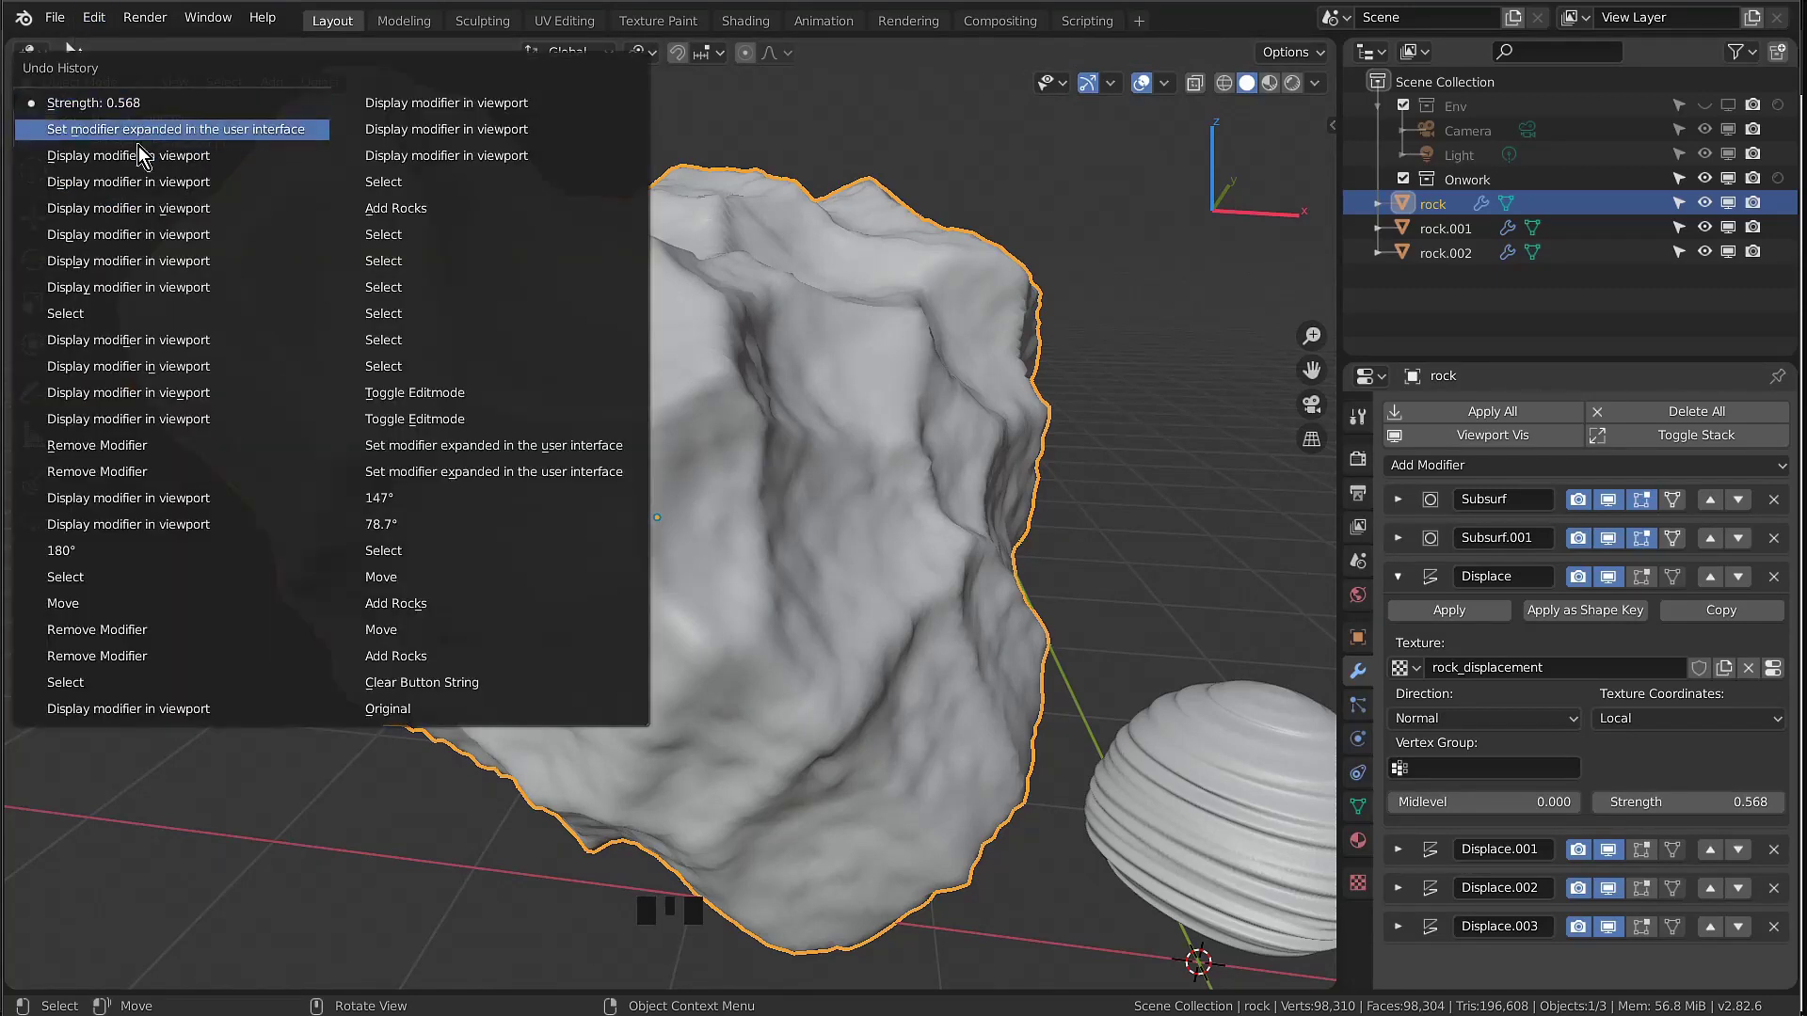
left_click(143, 188)
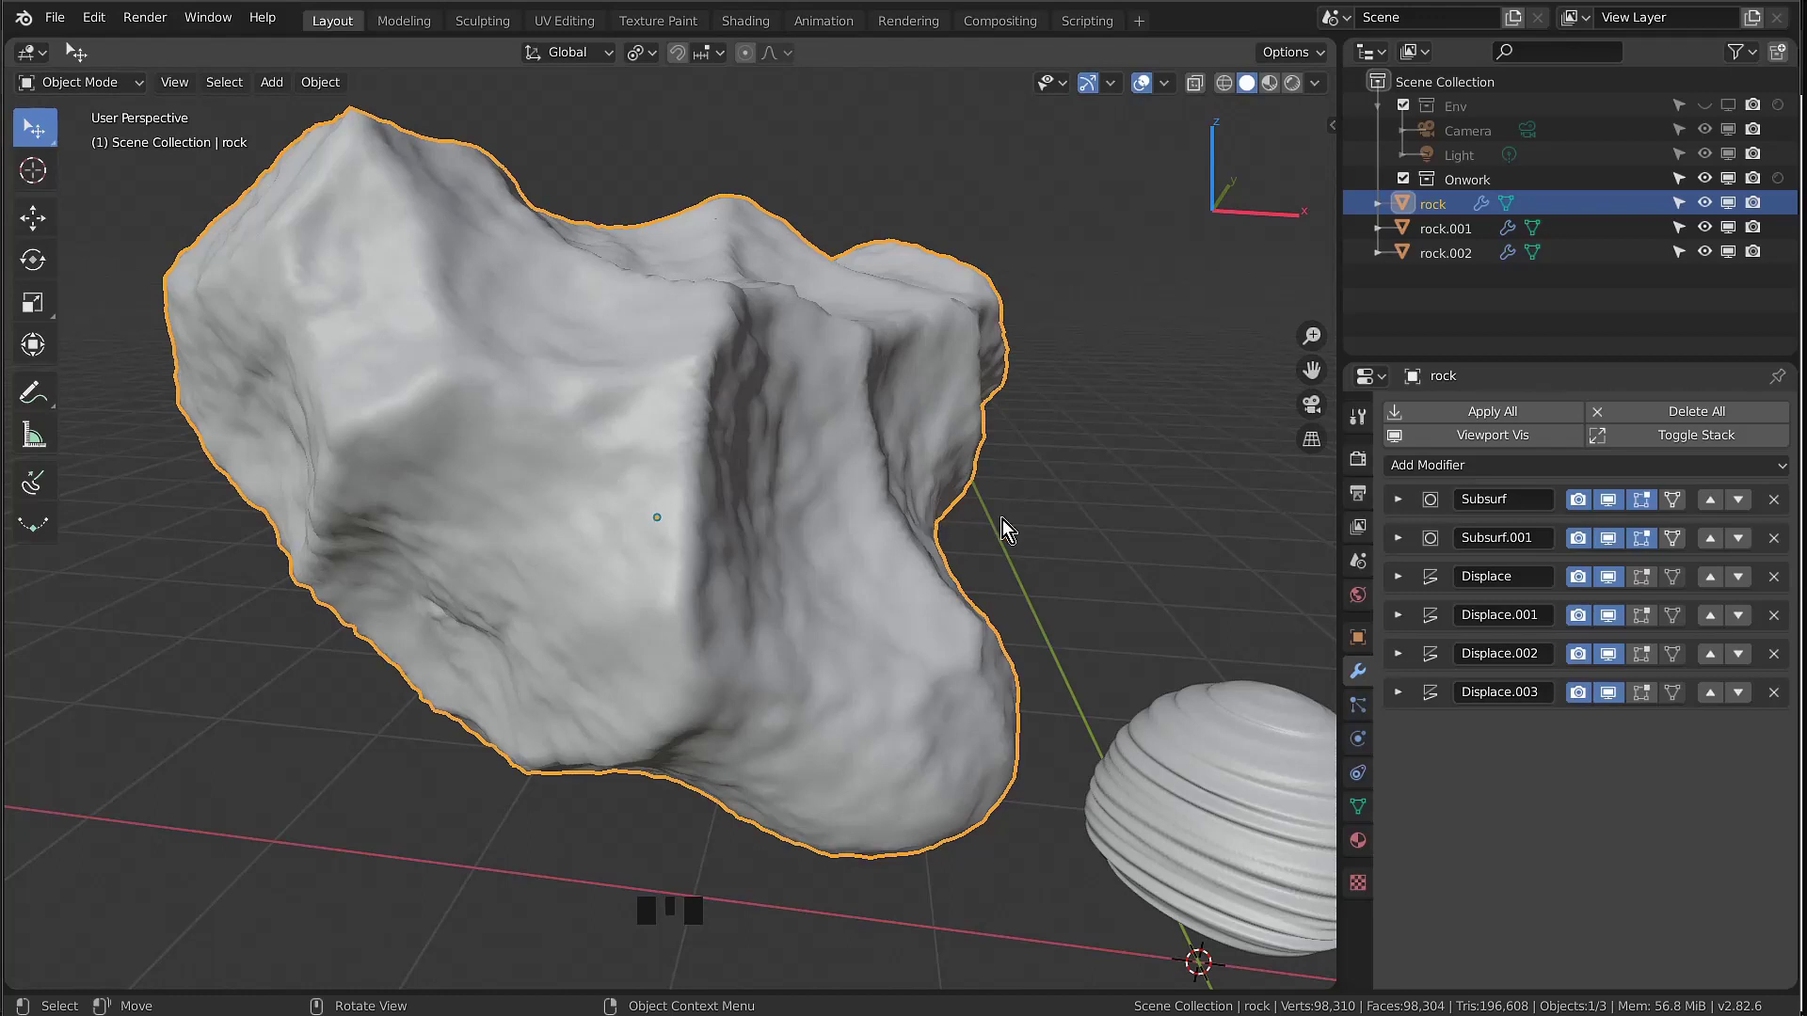
Delete the rock's first Displace modifier, leaving Displace.001 through Displace.003
left_click(1773, 576)
scroll(703, 488, "down", 2)
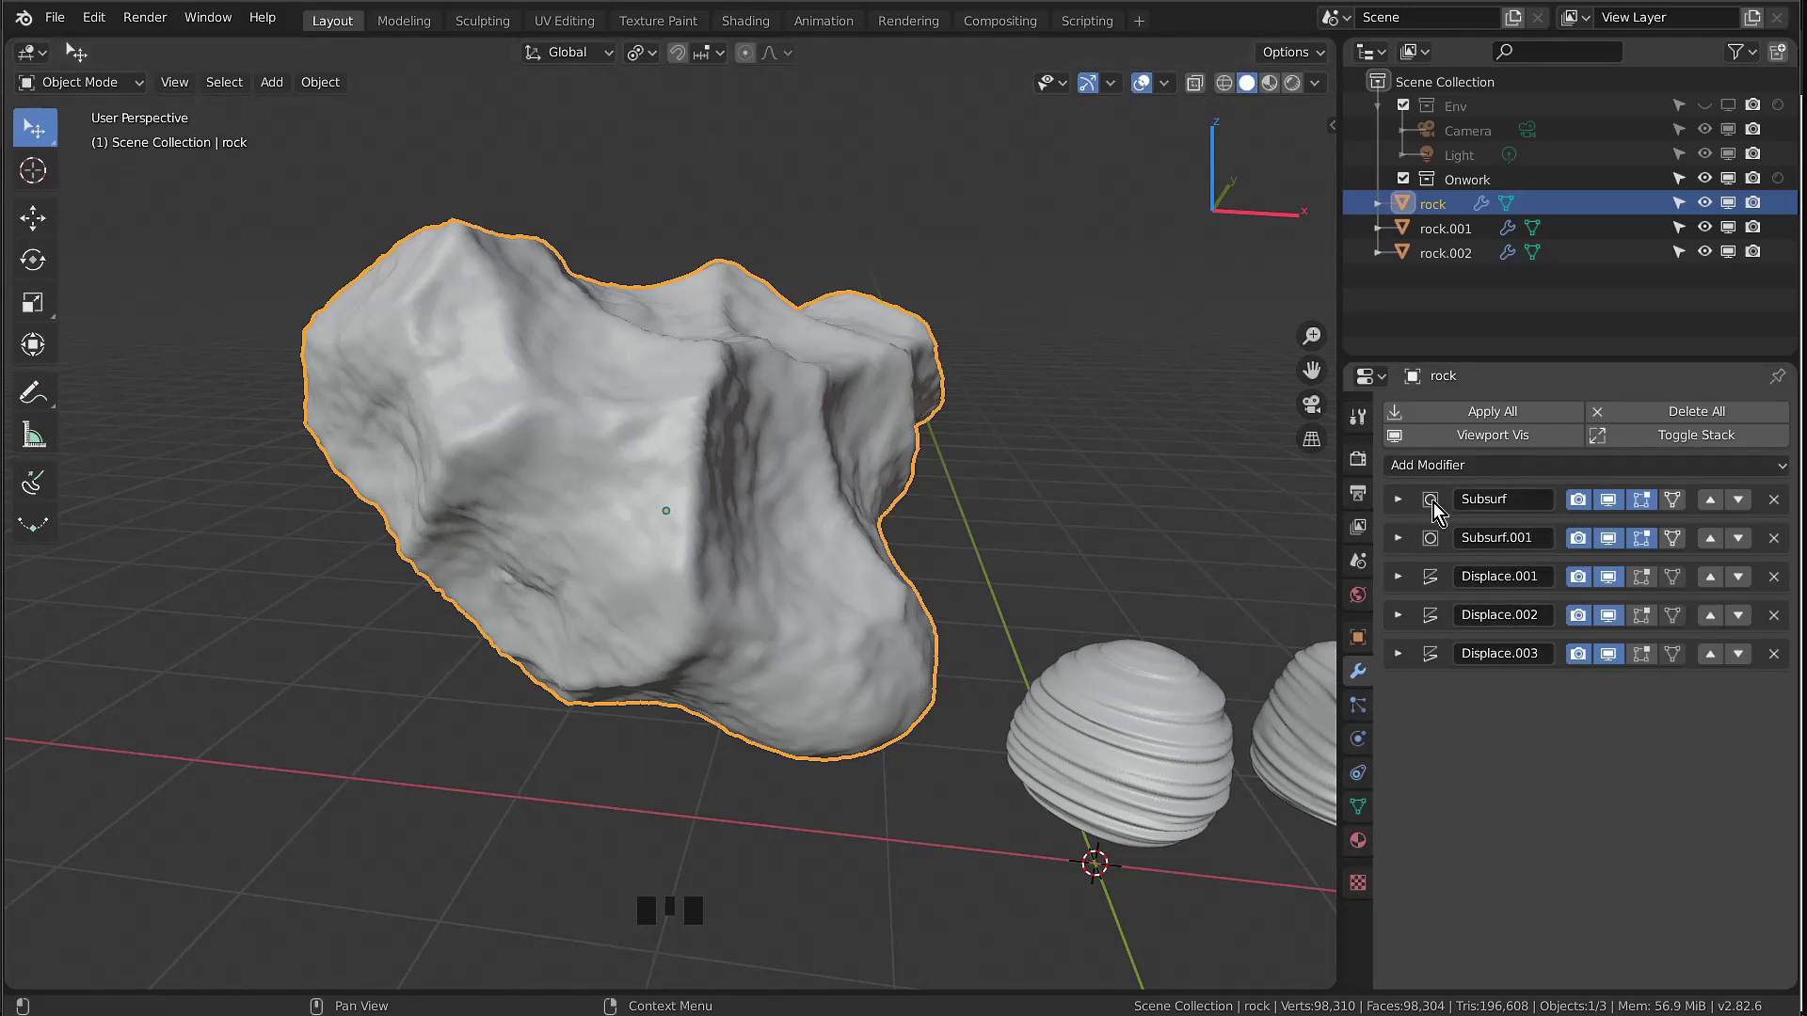
left_click(1464, 465)
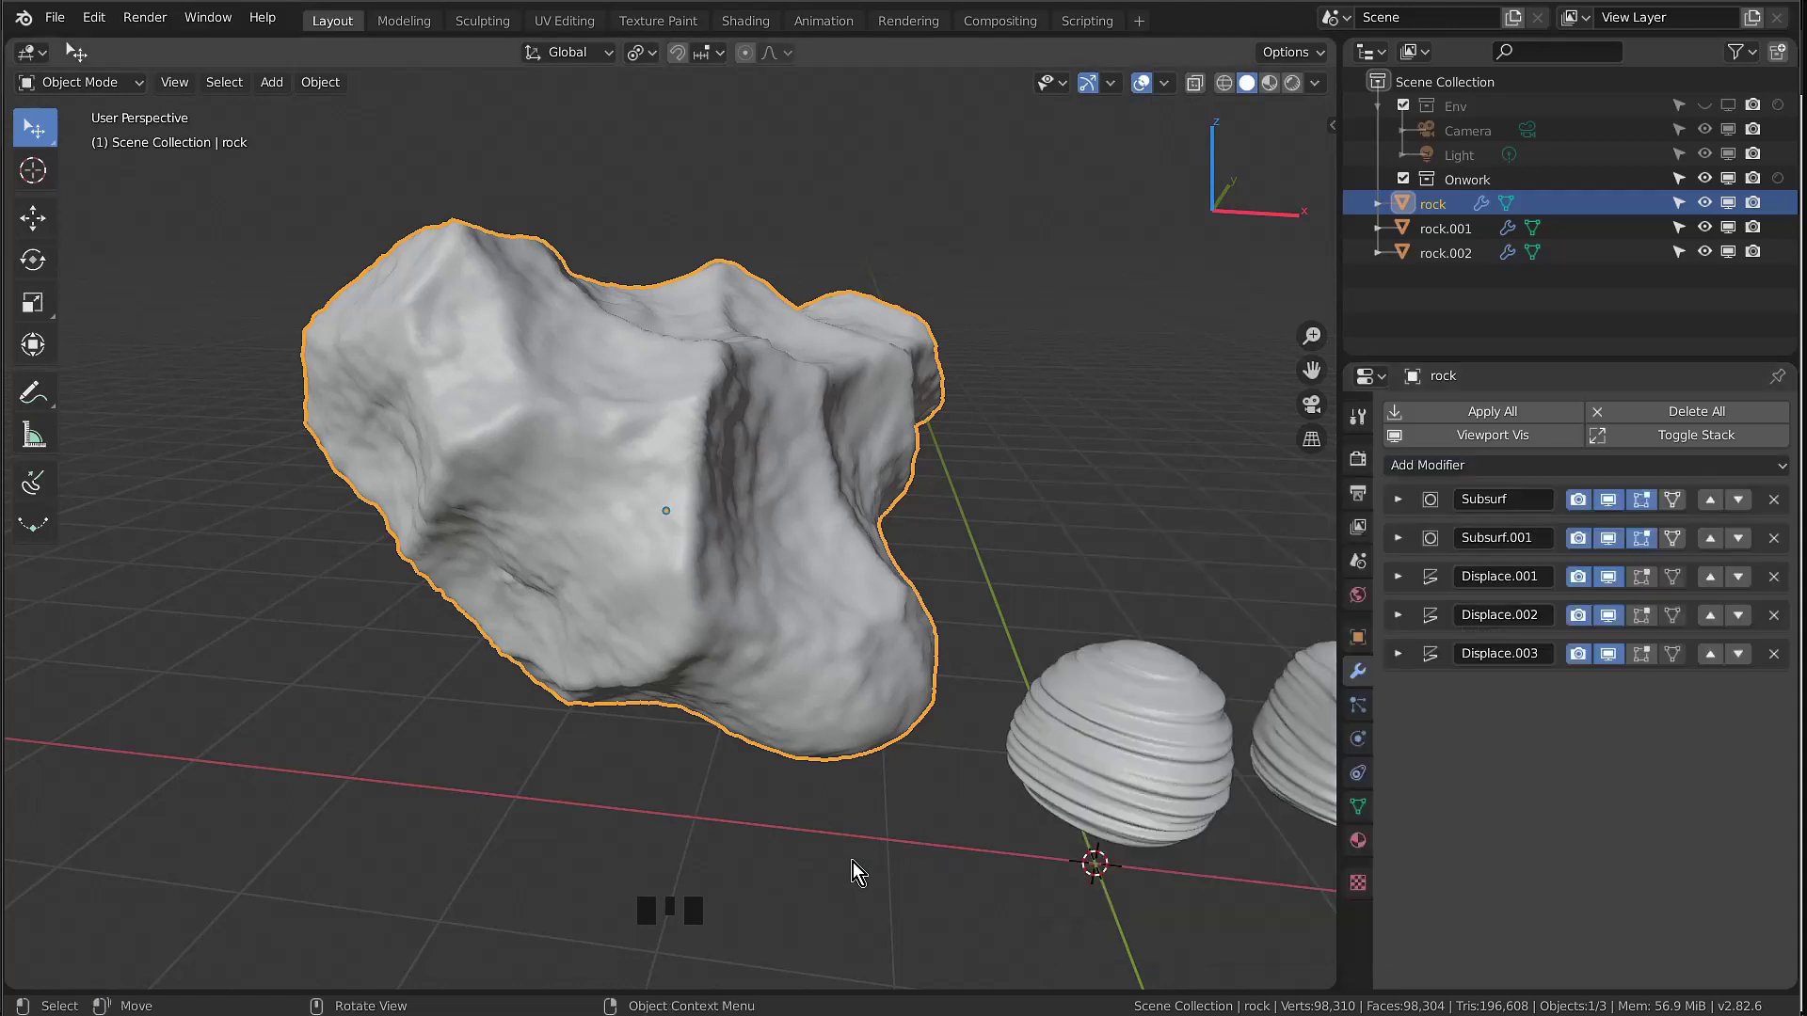
left_click(853, 862)
middle_click_drag(853, 862, 1188, 718)
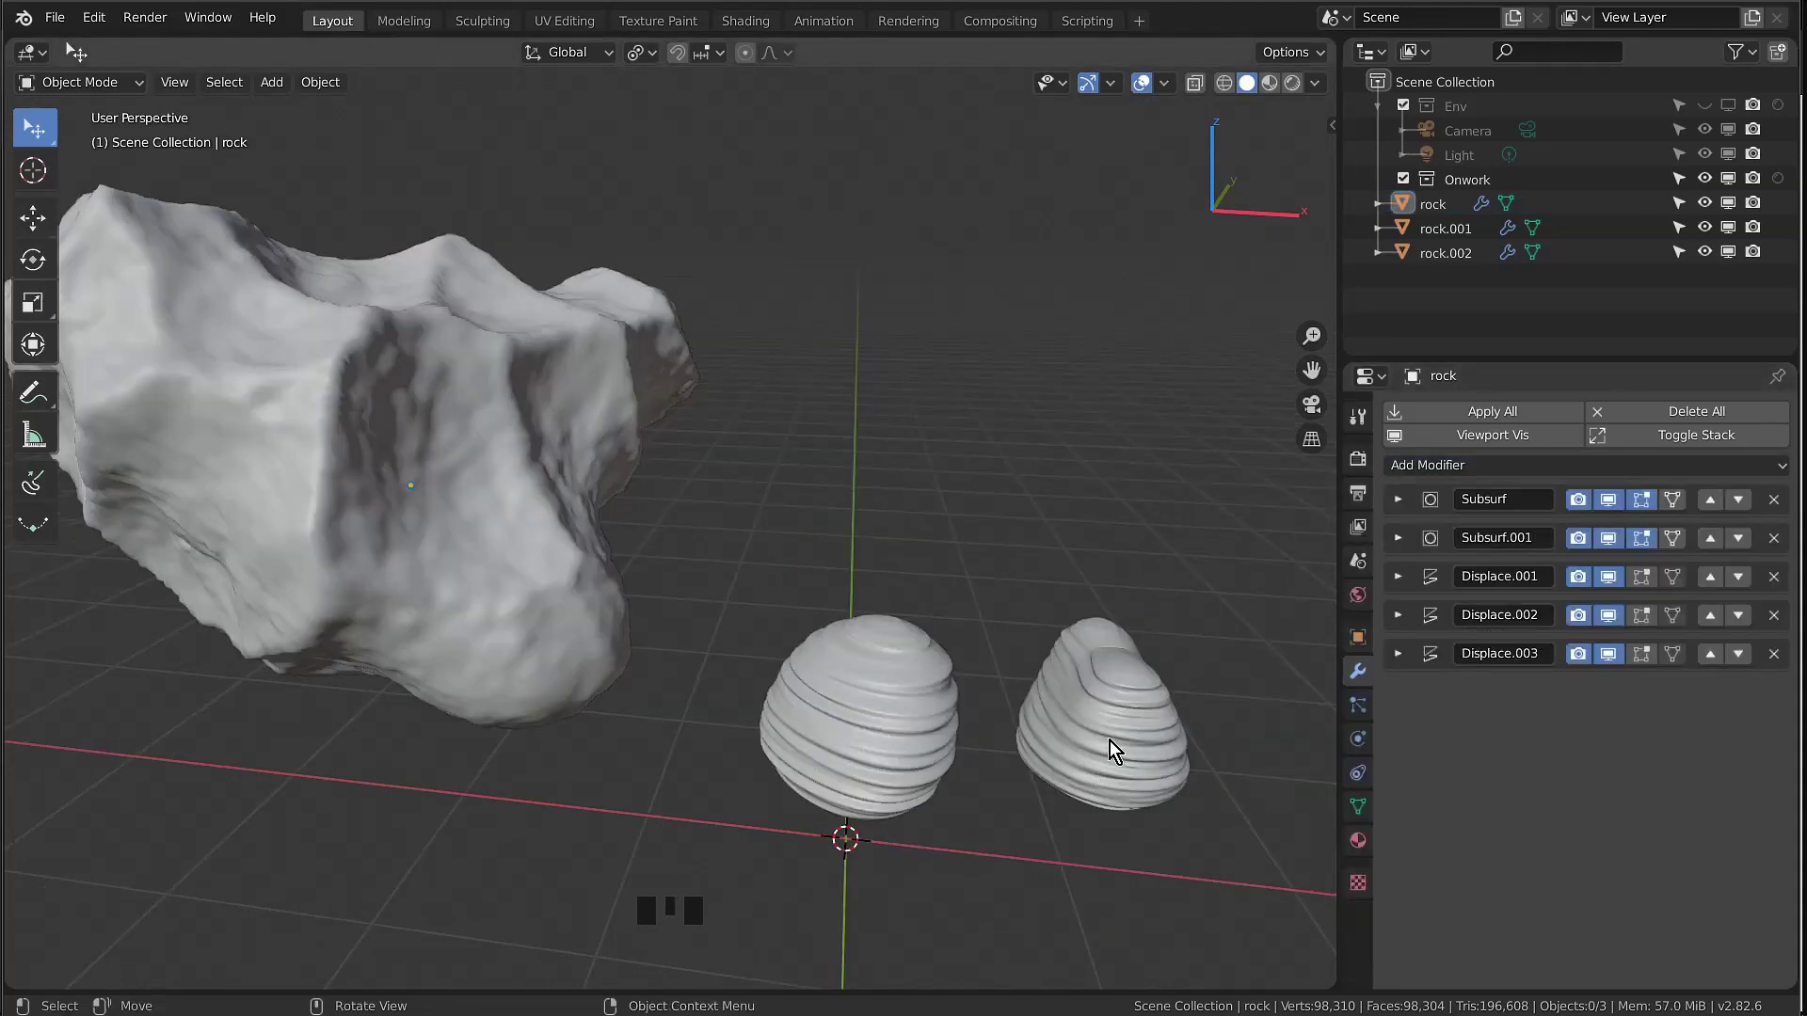
Select rock.001 and inspect its Smooth, Displace.001 and first Subsurf modifier settings
left_click(904, 687)
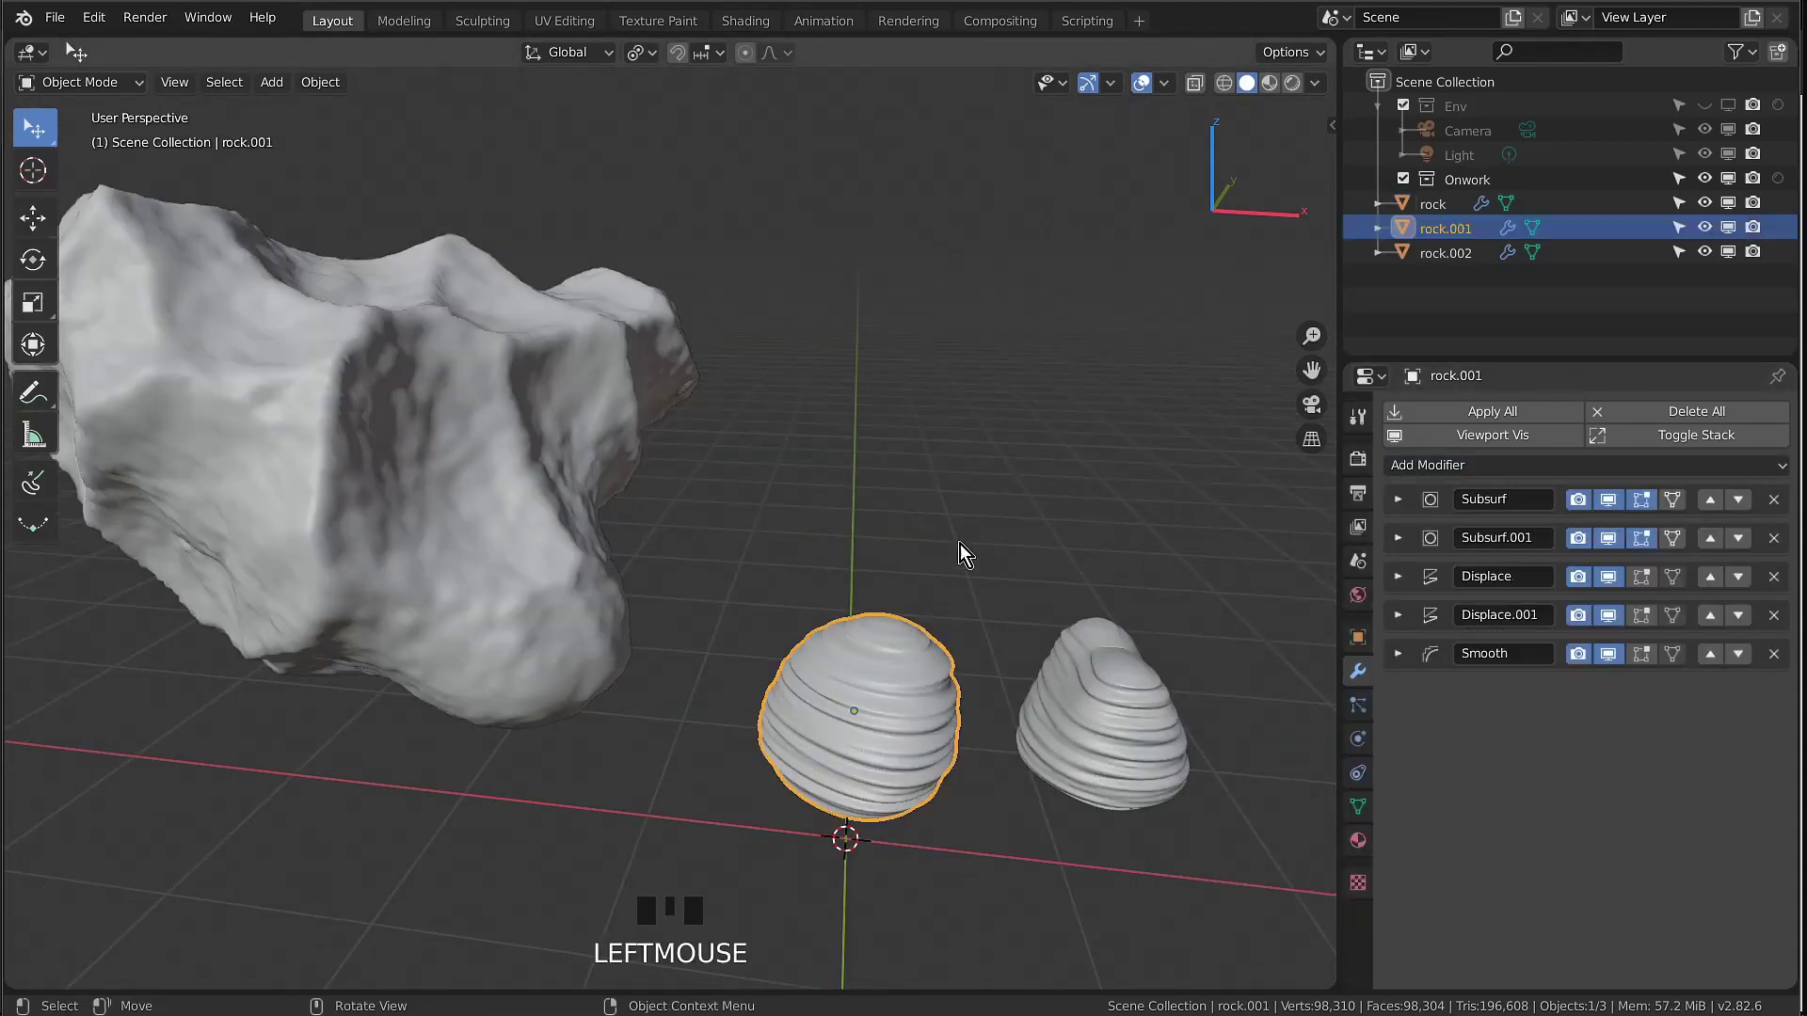
left_click(1400, 653)
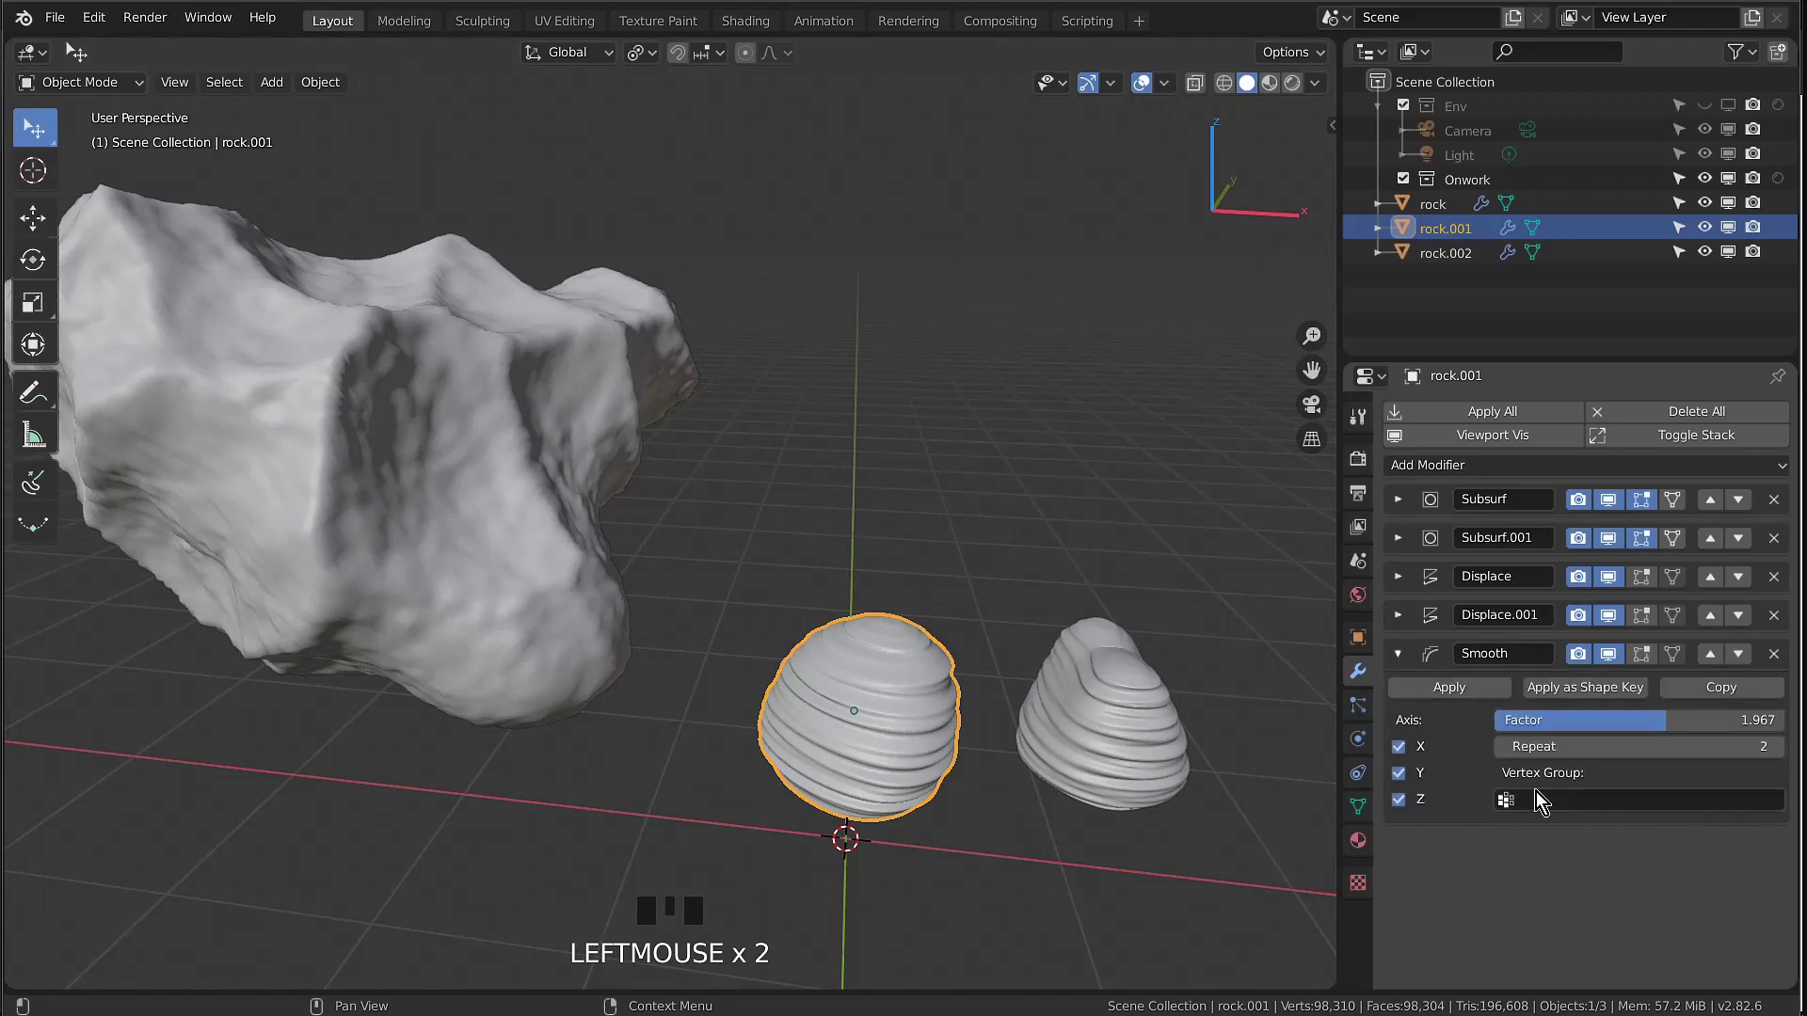
left_click(1398, 654)
left_click(1398, 615)
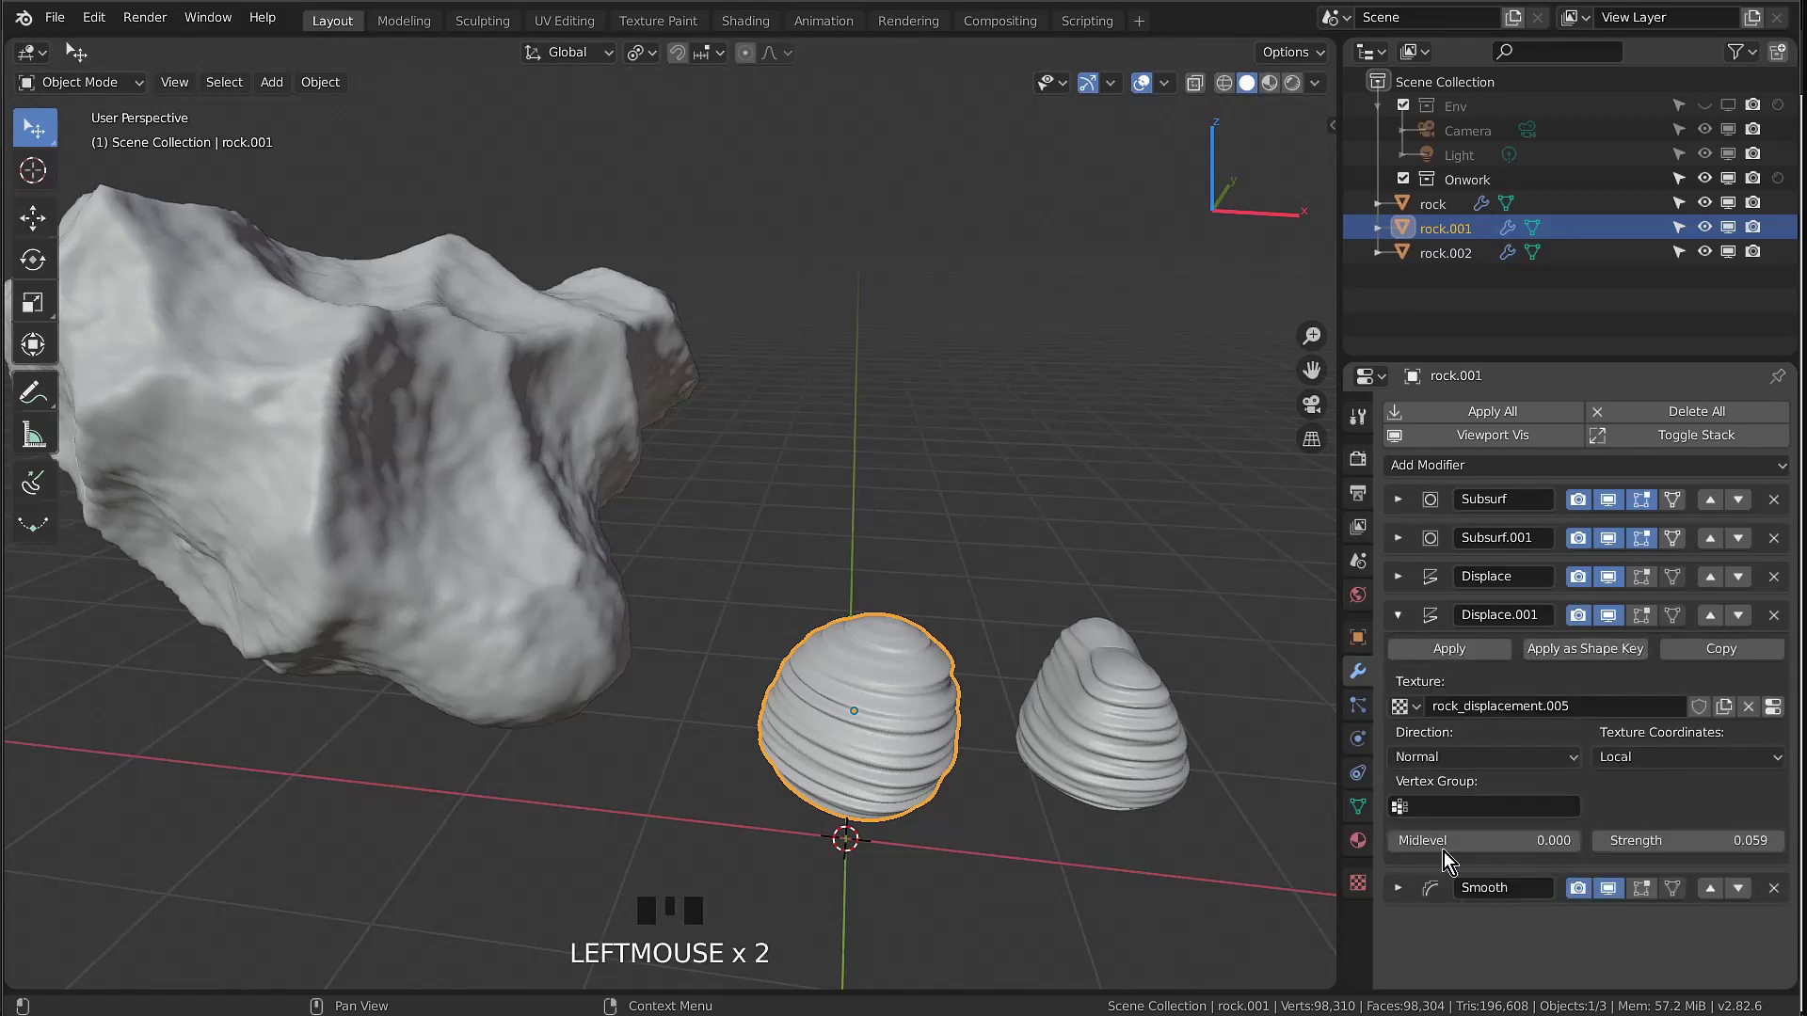
left_click(1398, 618)
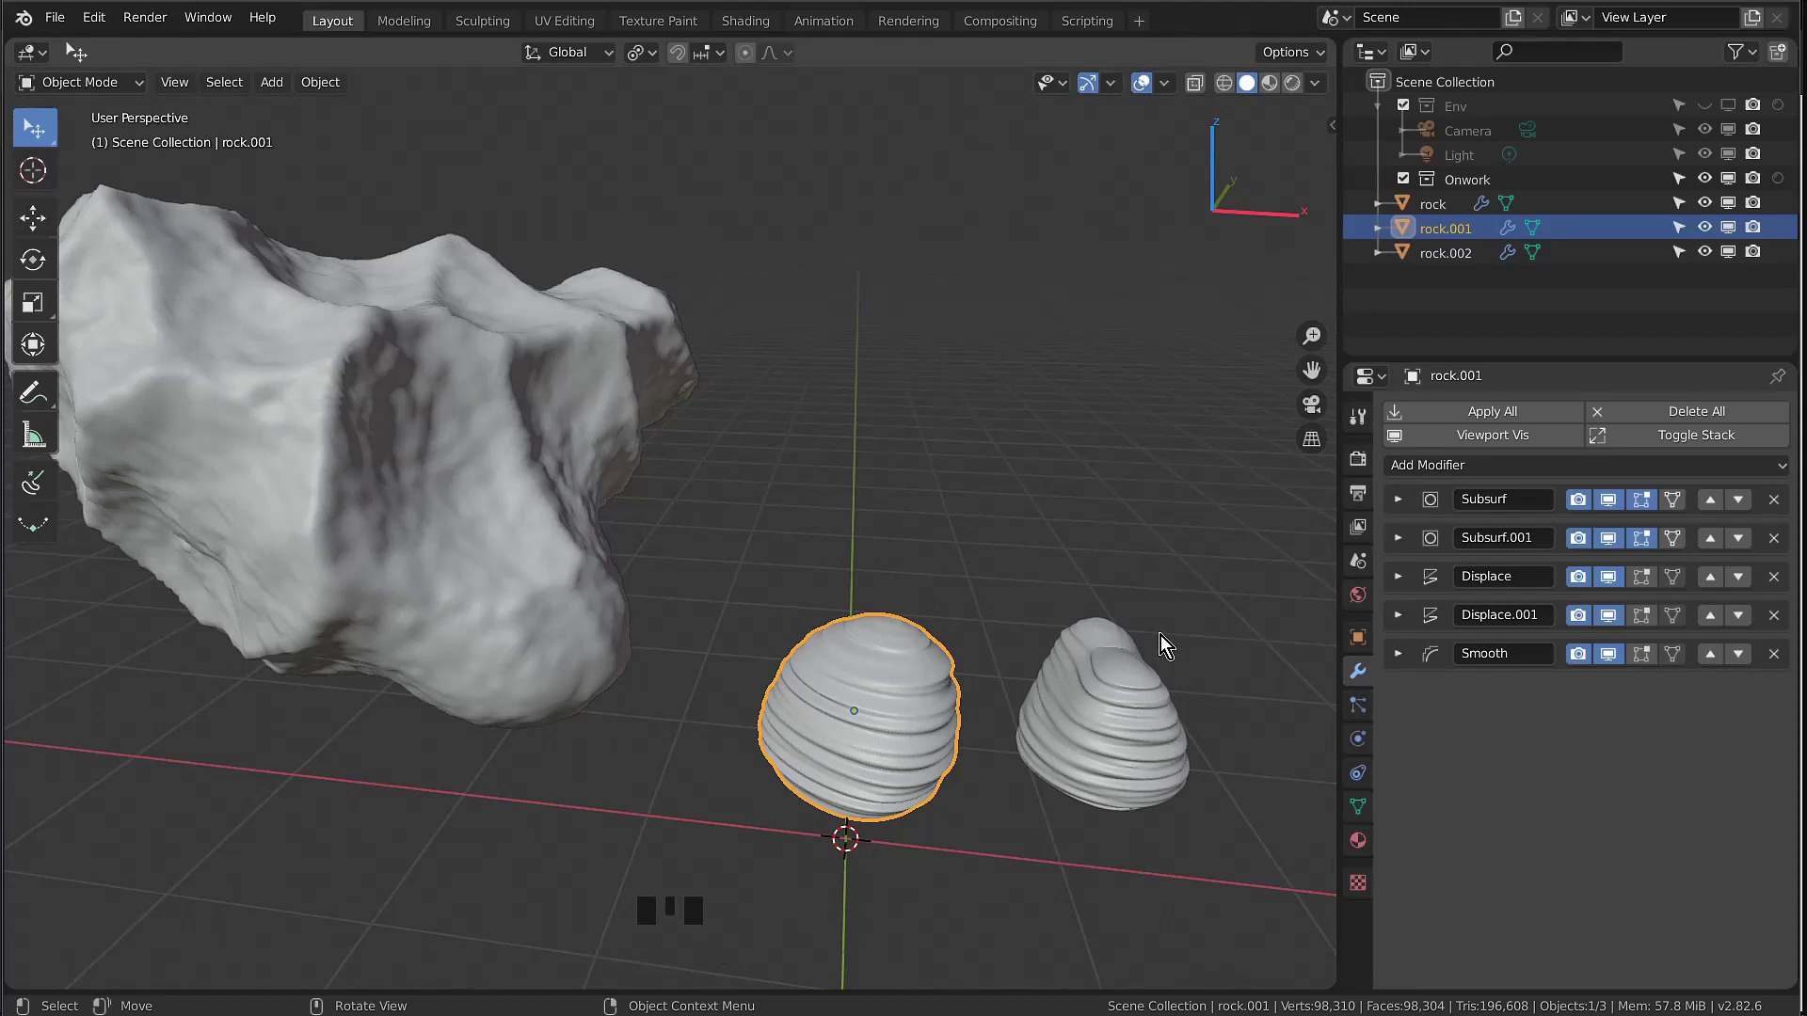
left_click(1402, 501)
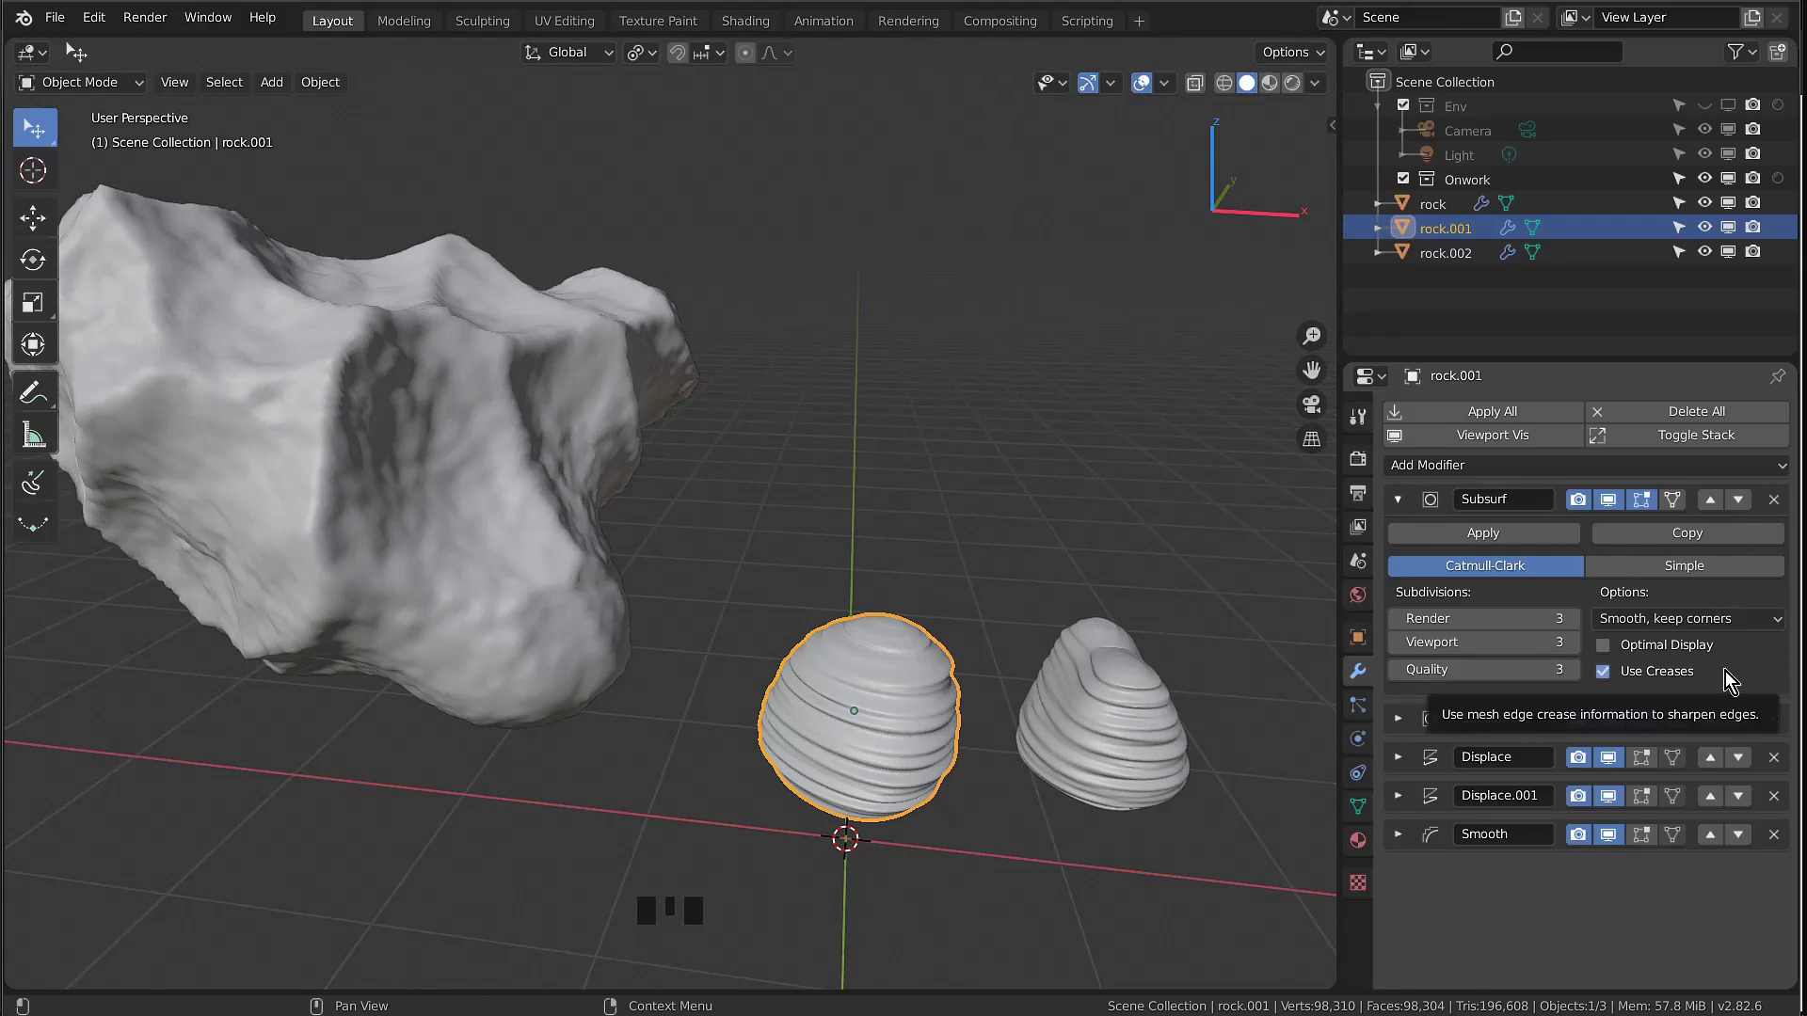
Switch rock.001's first Subsurf from Catmull-Clark to Simple subdivision
left_click(1401, 721)
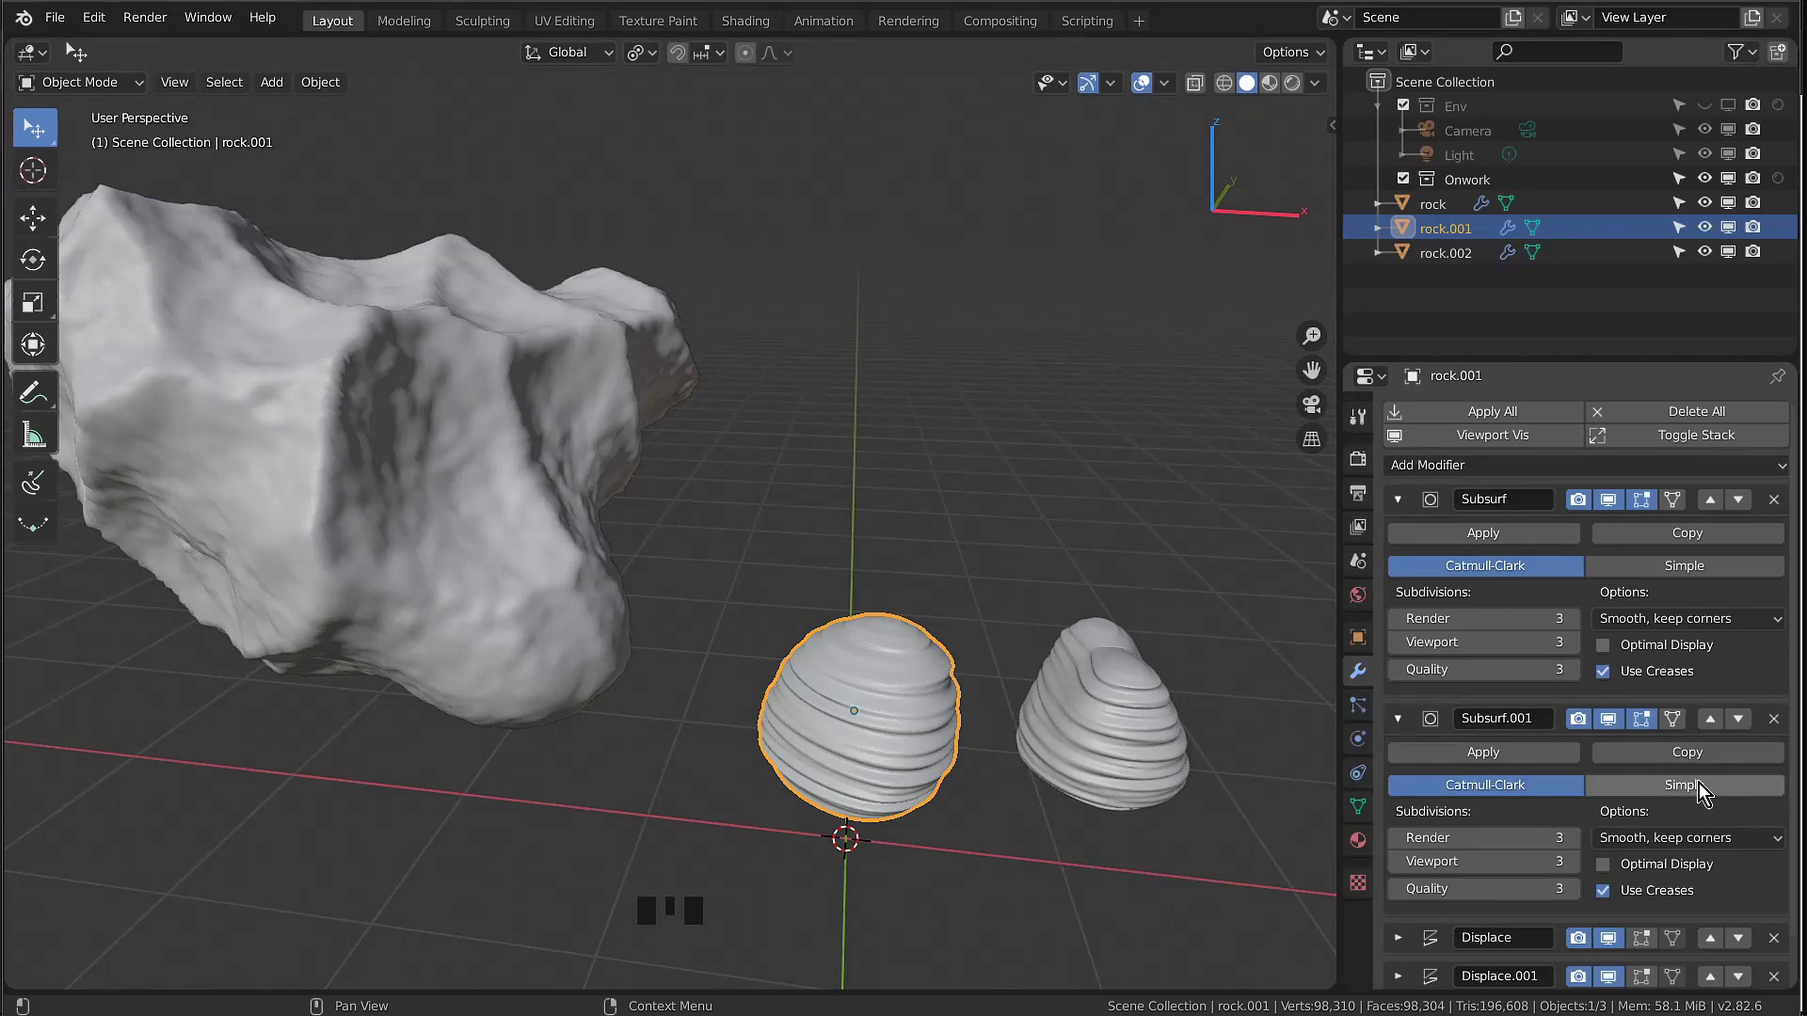
left_click(1683, 564)
scroll(900, 621, "down", 3)
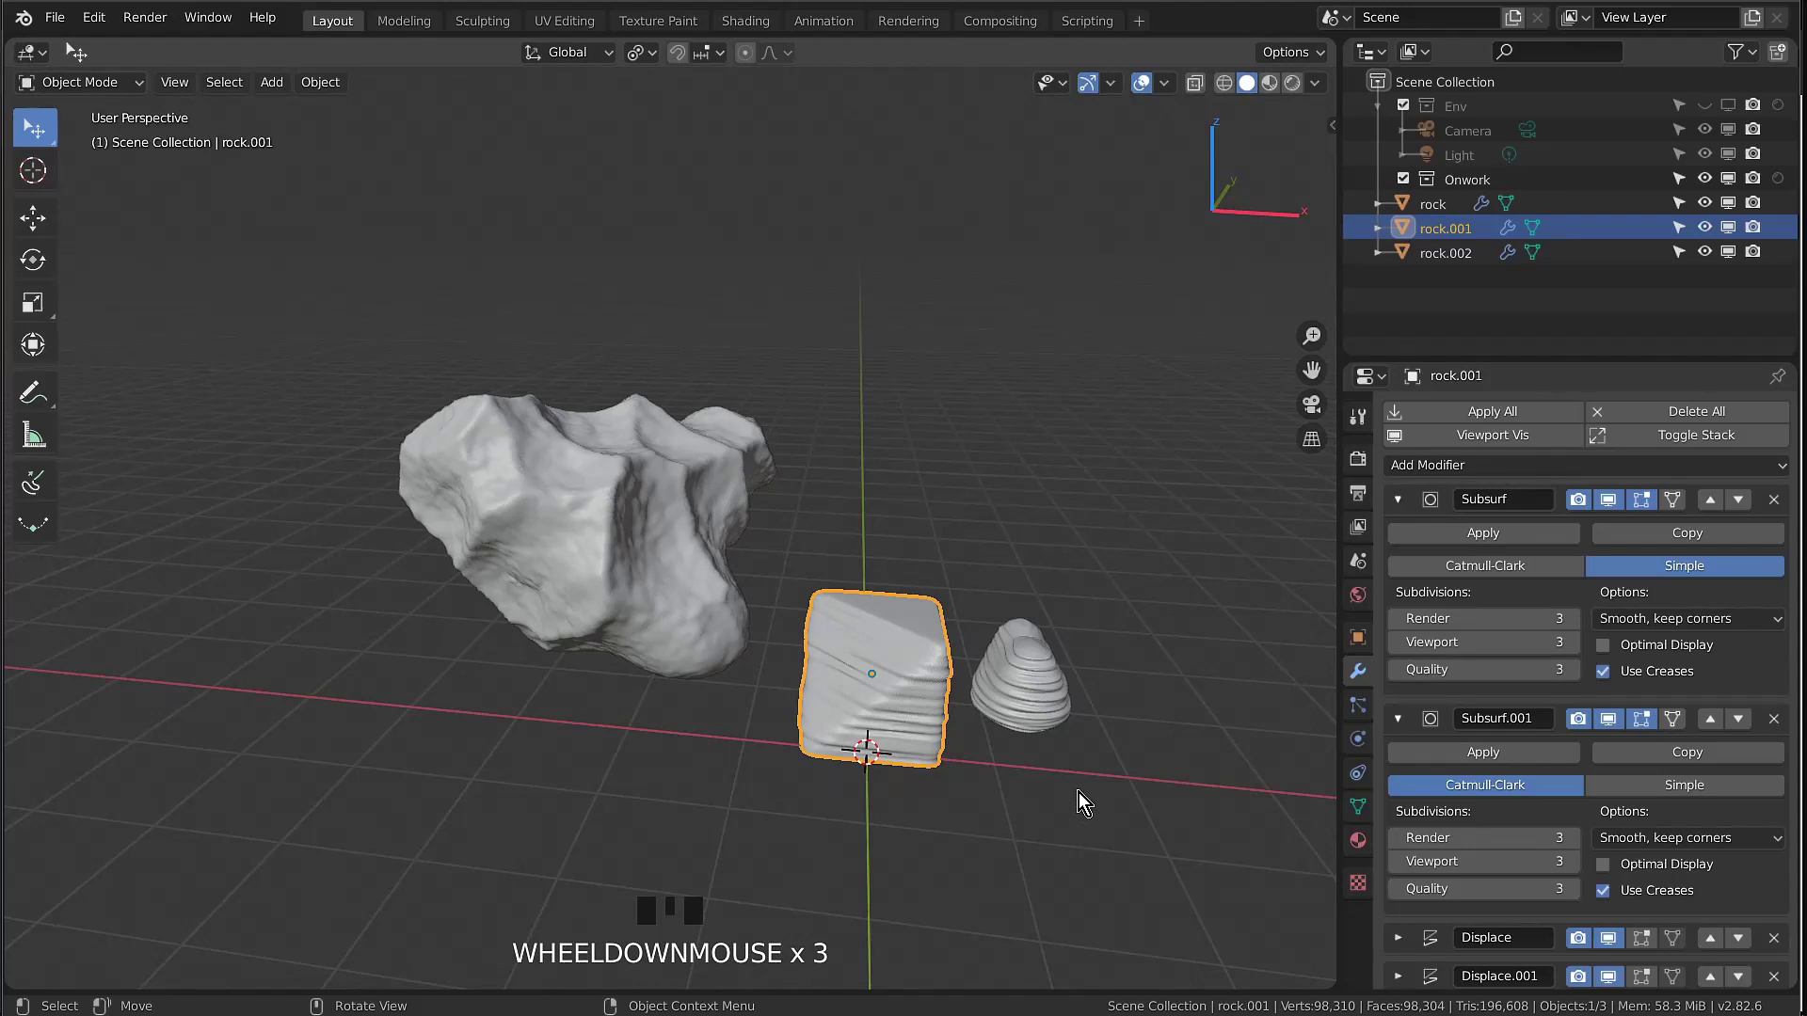
middle_click_drag(1079, 792, 1091, 724, "ctrl")
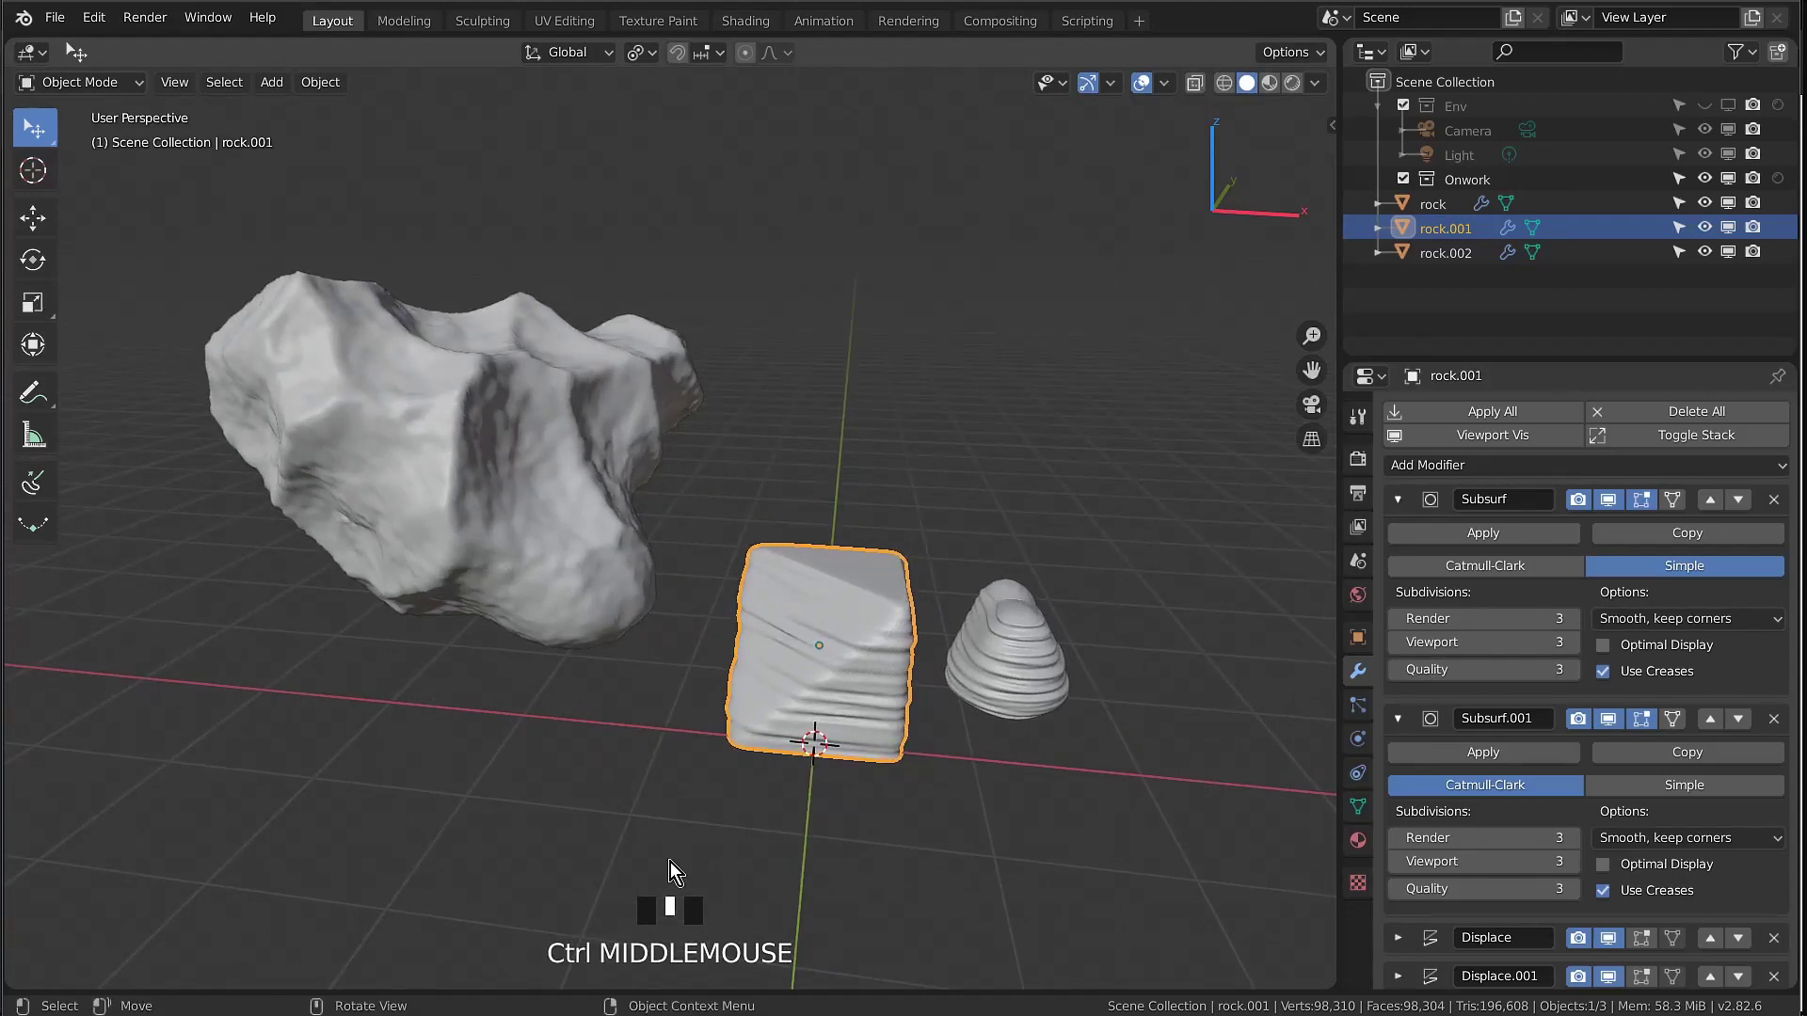
Add a 2 cm cube mesh at the scene origin
key("shift+a")
mouse_move(619, 525)
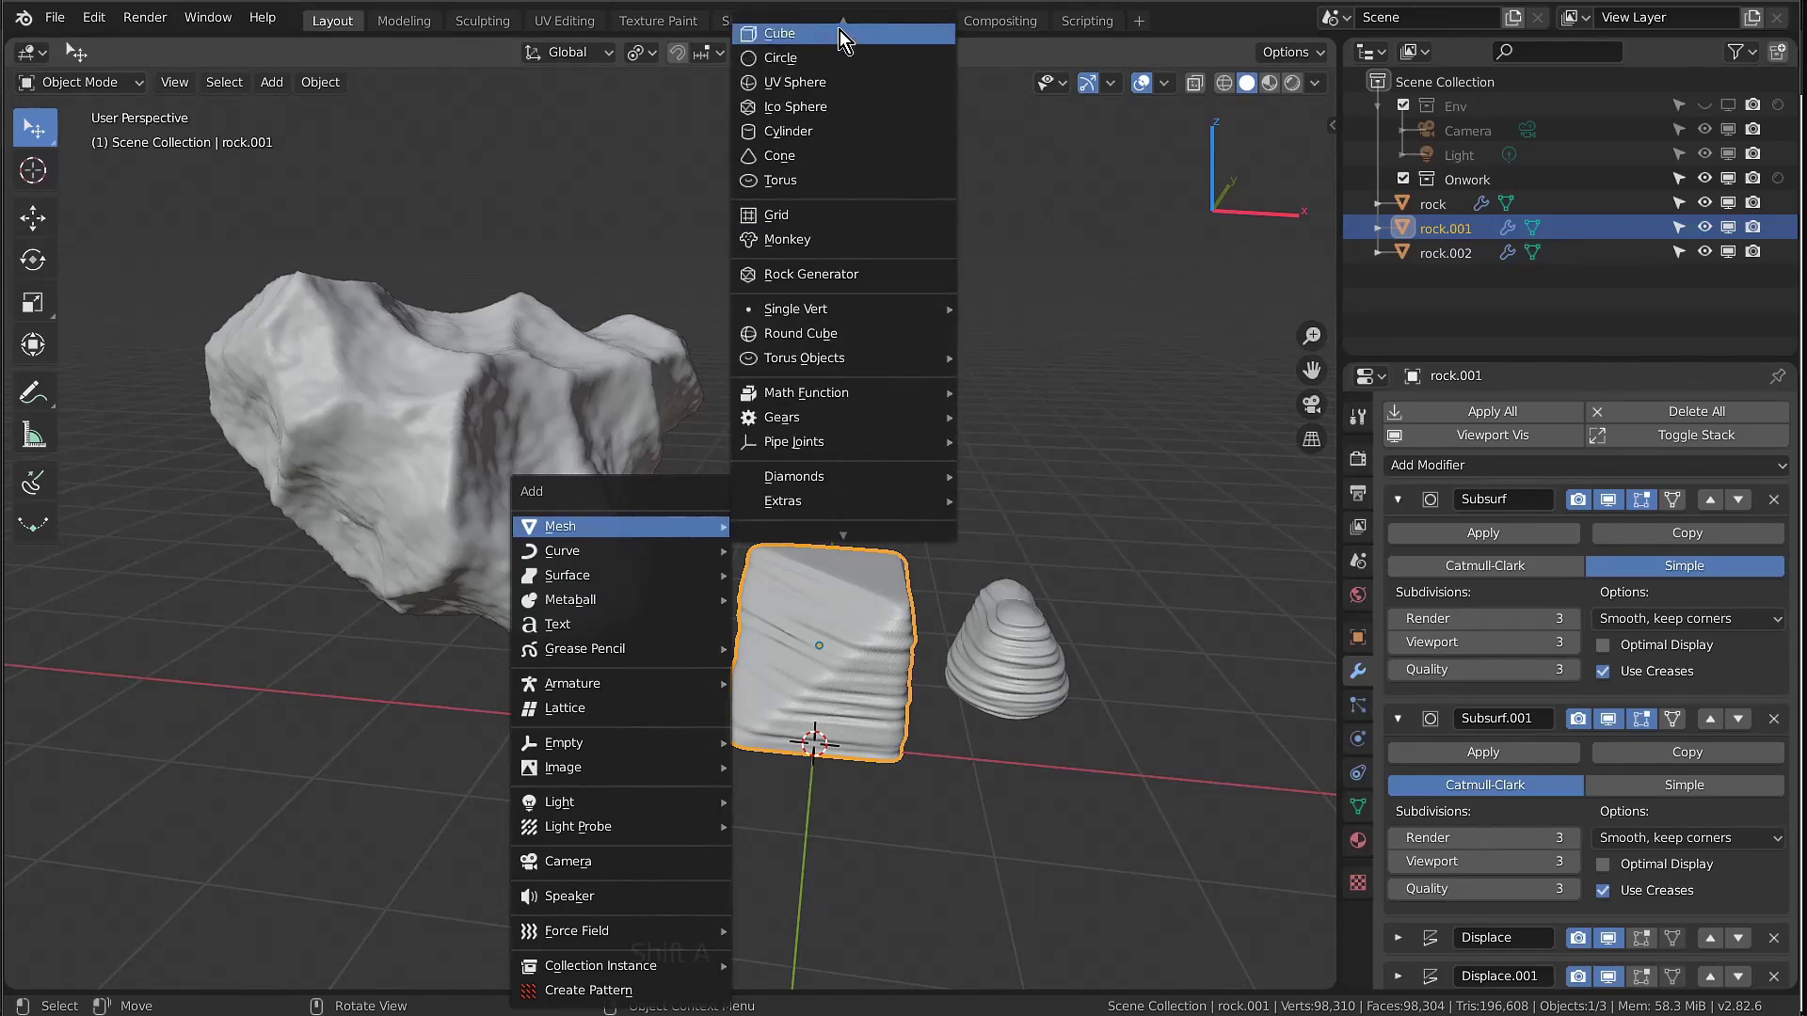
left_click(839, 32)
scroll(1082, 377, "down", 3)
Turn on Wireframe in the cube's Viewport Display settings
left_click(1358, 637)
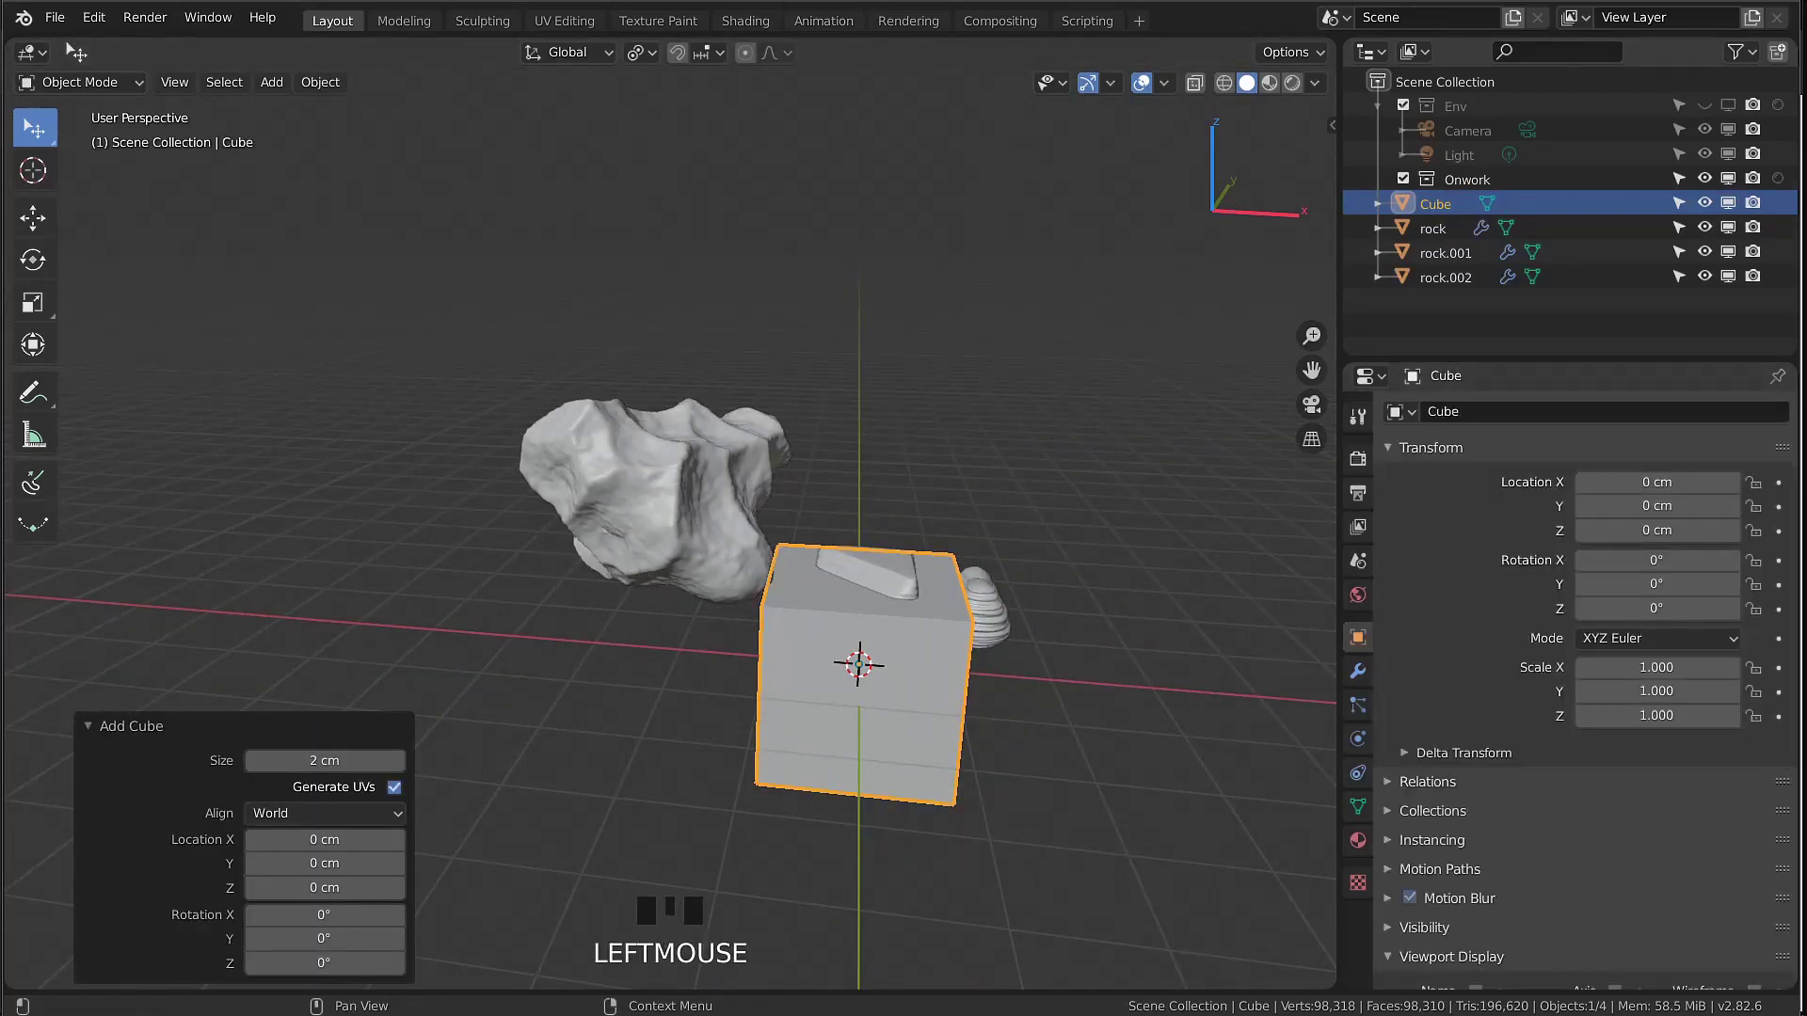
scroll(1506, 894, "down", 8)
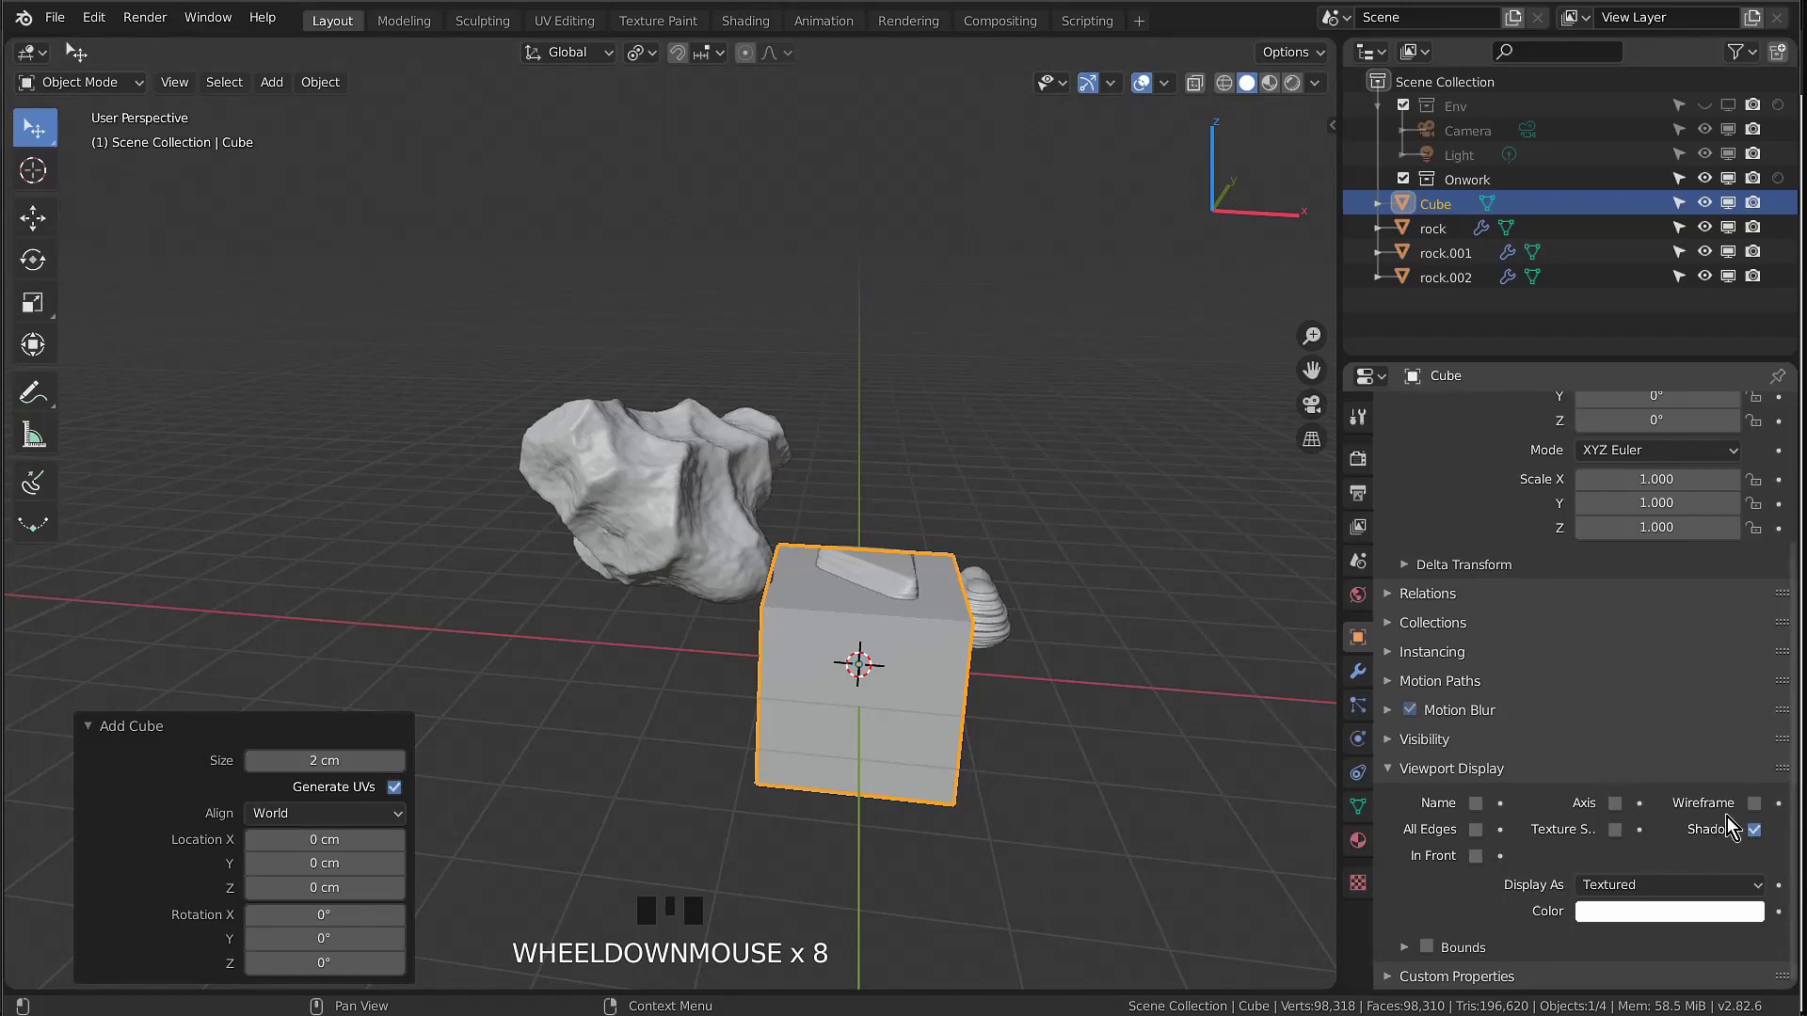
left_click(1754, 803)
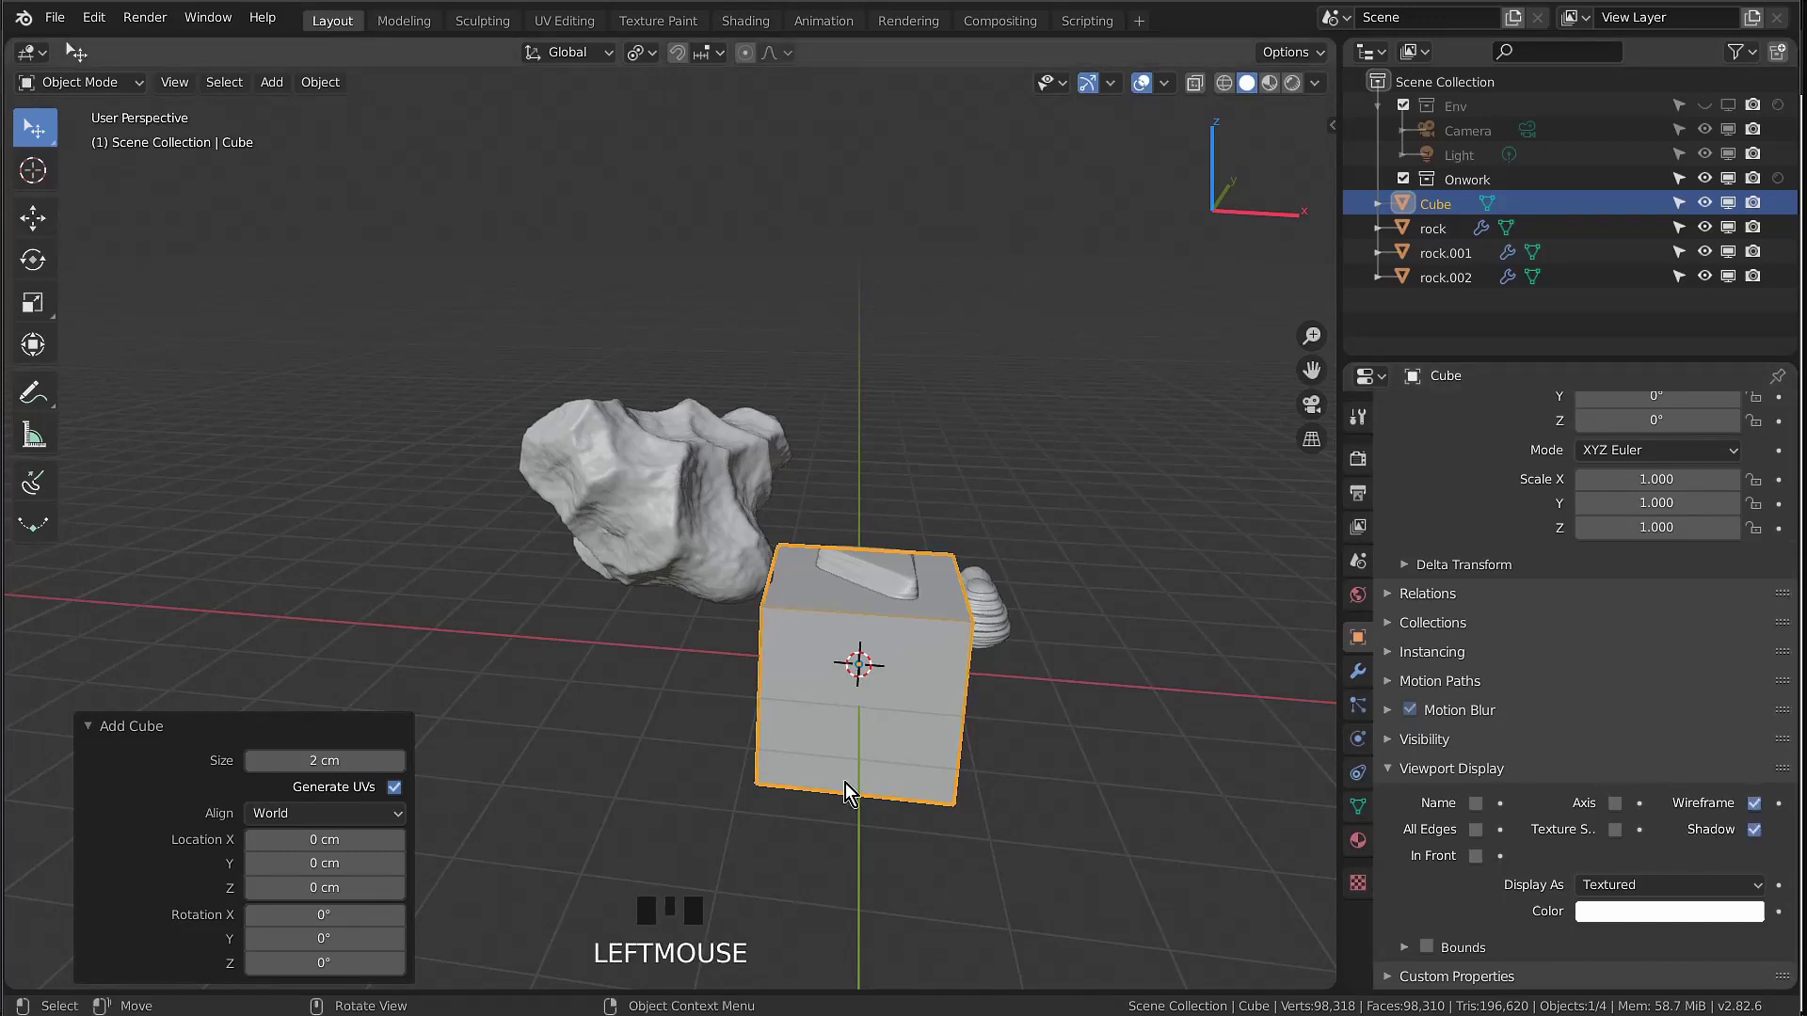
left_click(930, 721)
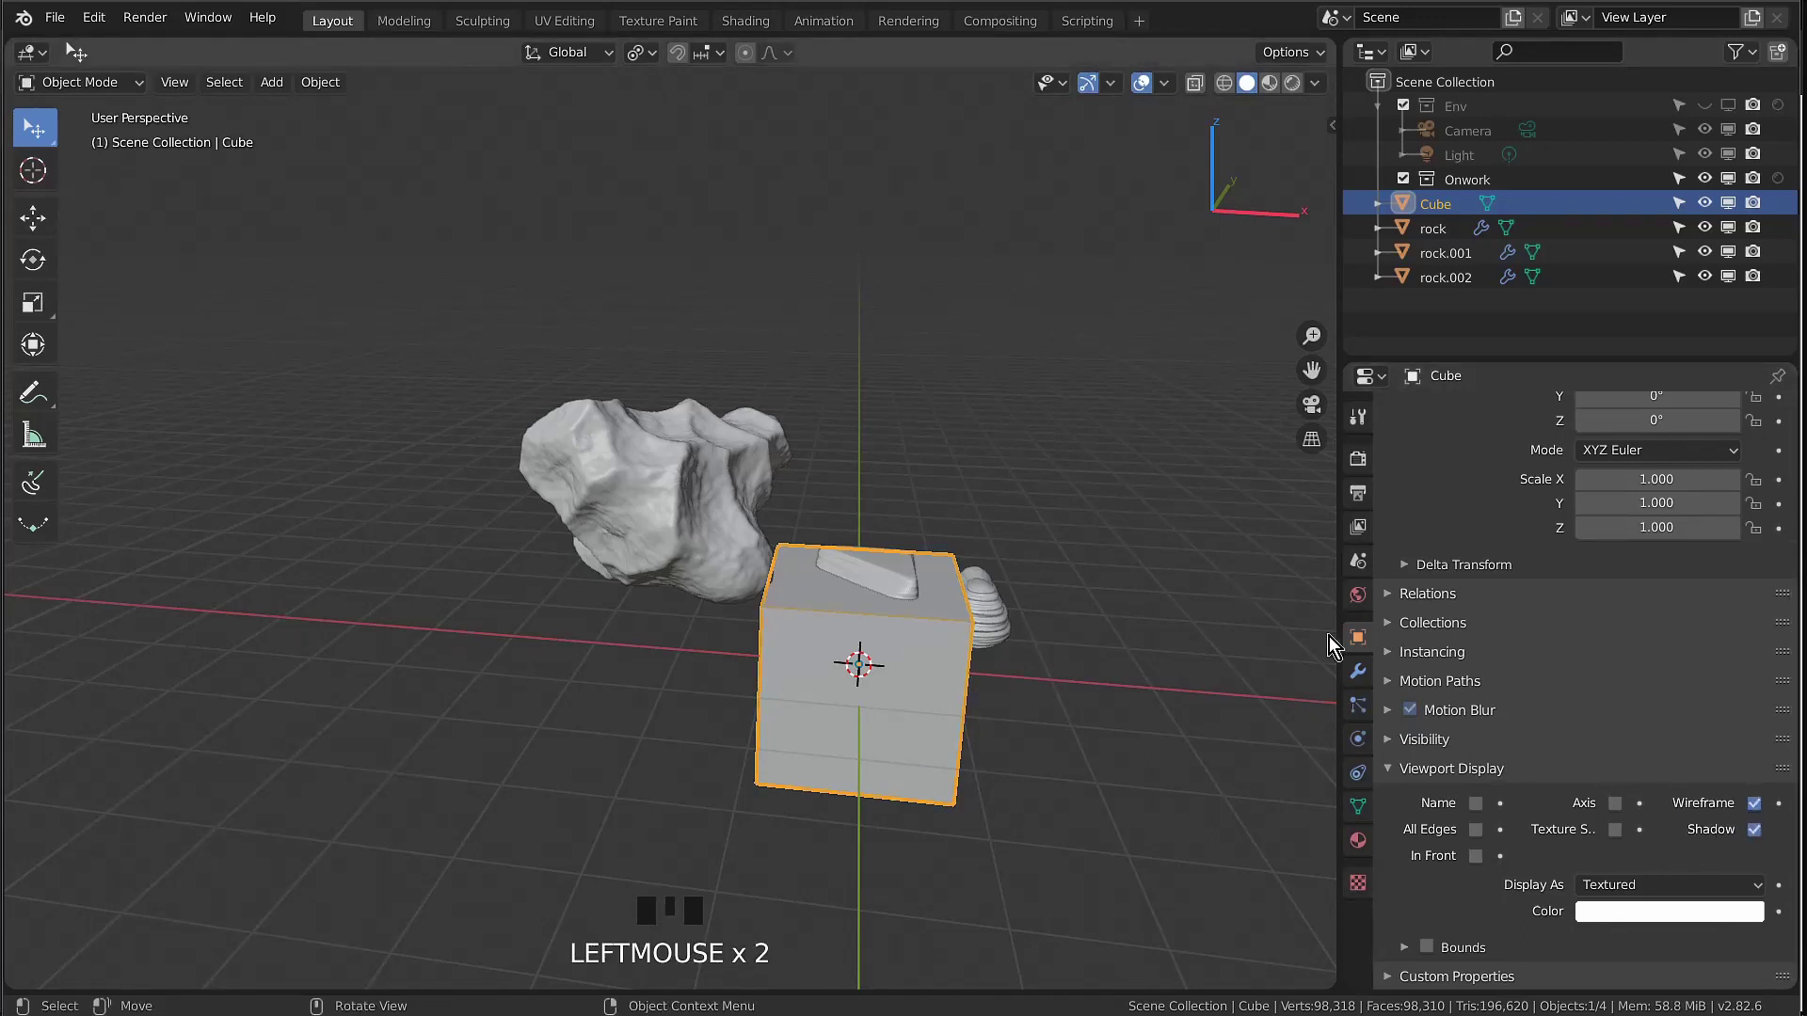
left_click(1358, 671)
Add a Subdivision Surface modifier to the cube
left_click(1523, 411)
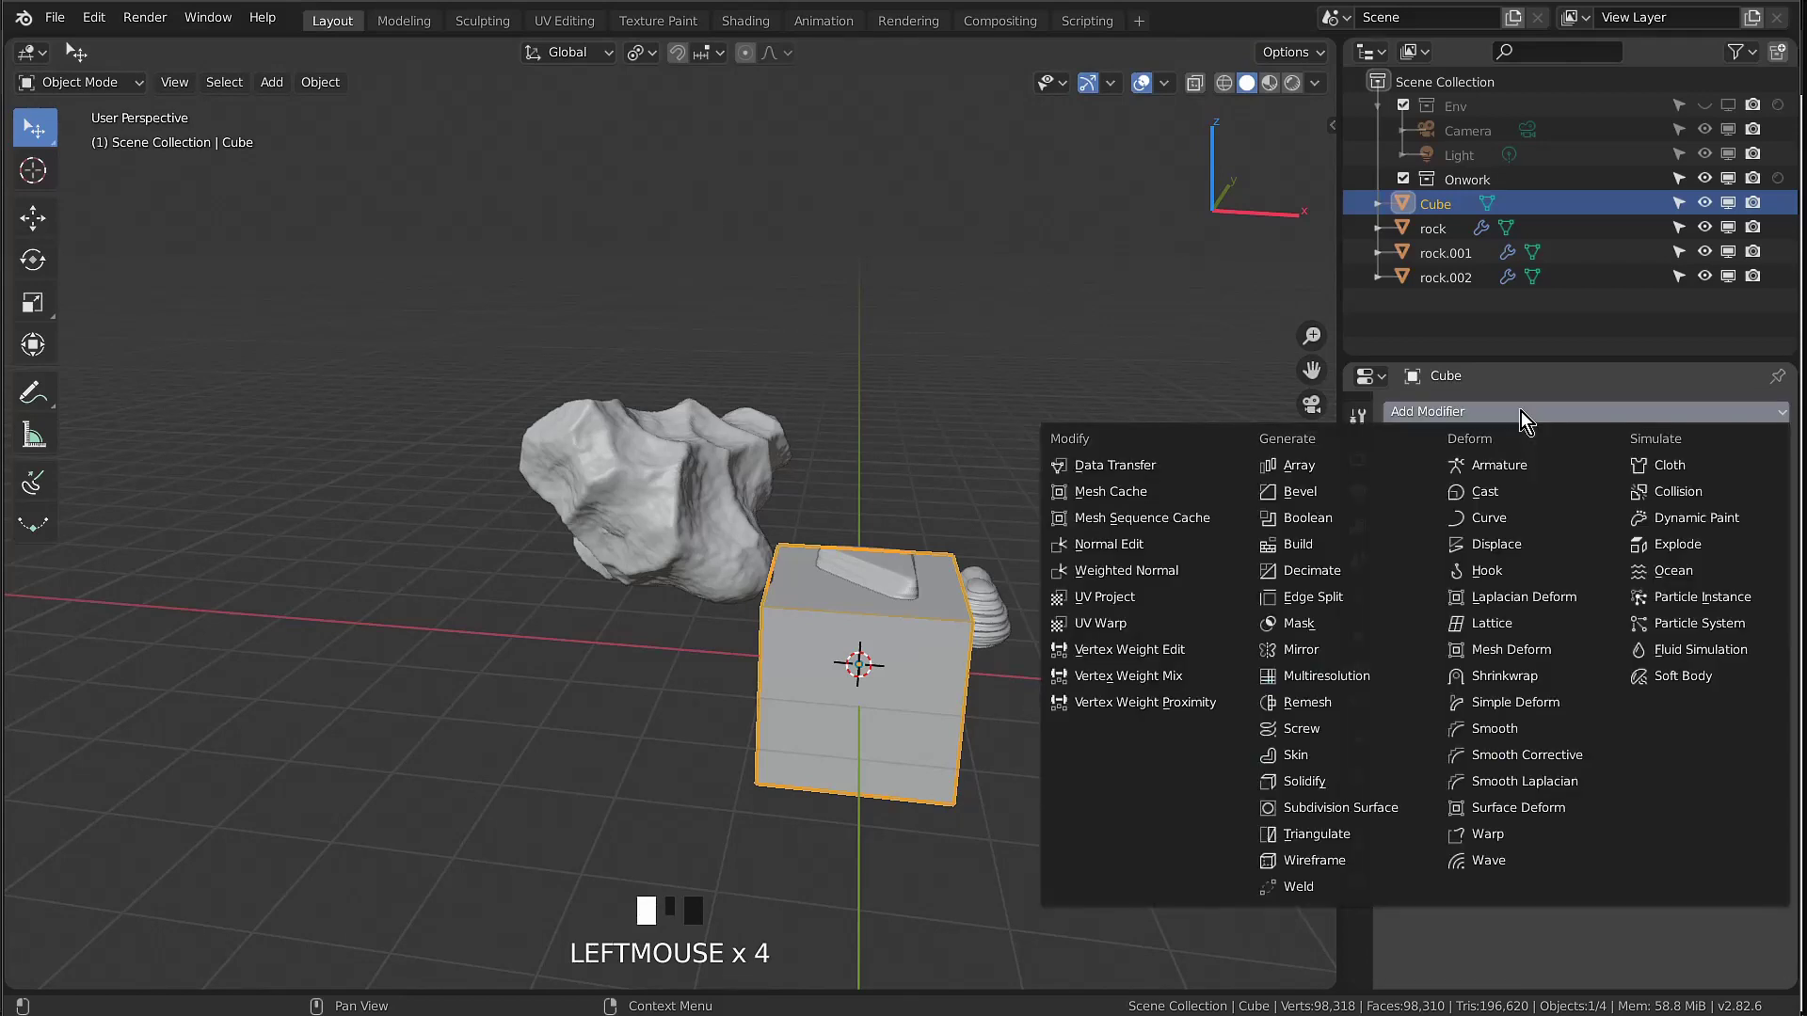
left_click(1339, 808)
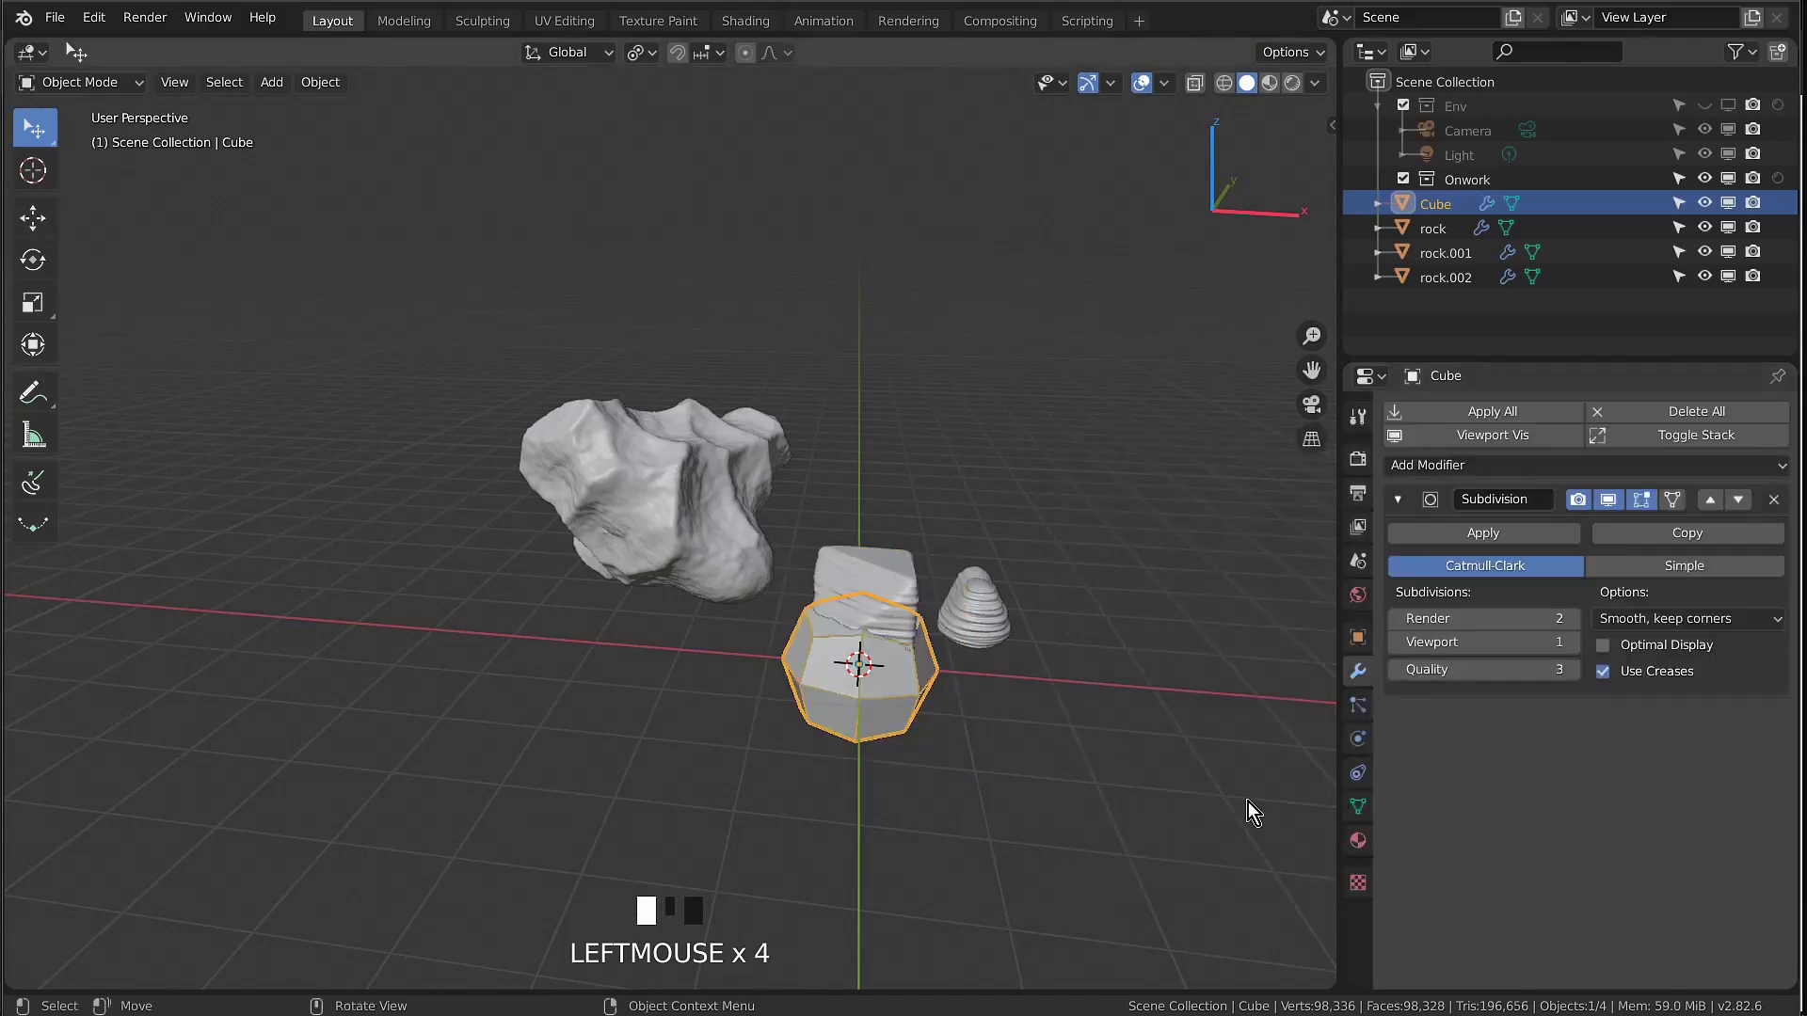
scroll(875, 669, "up", 5)
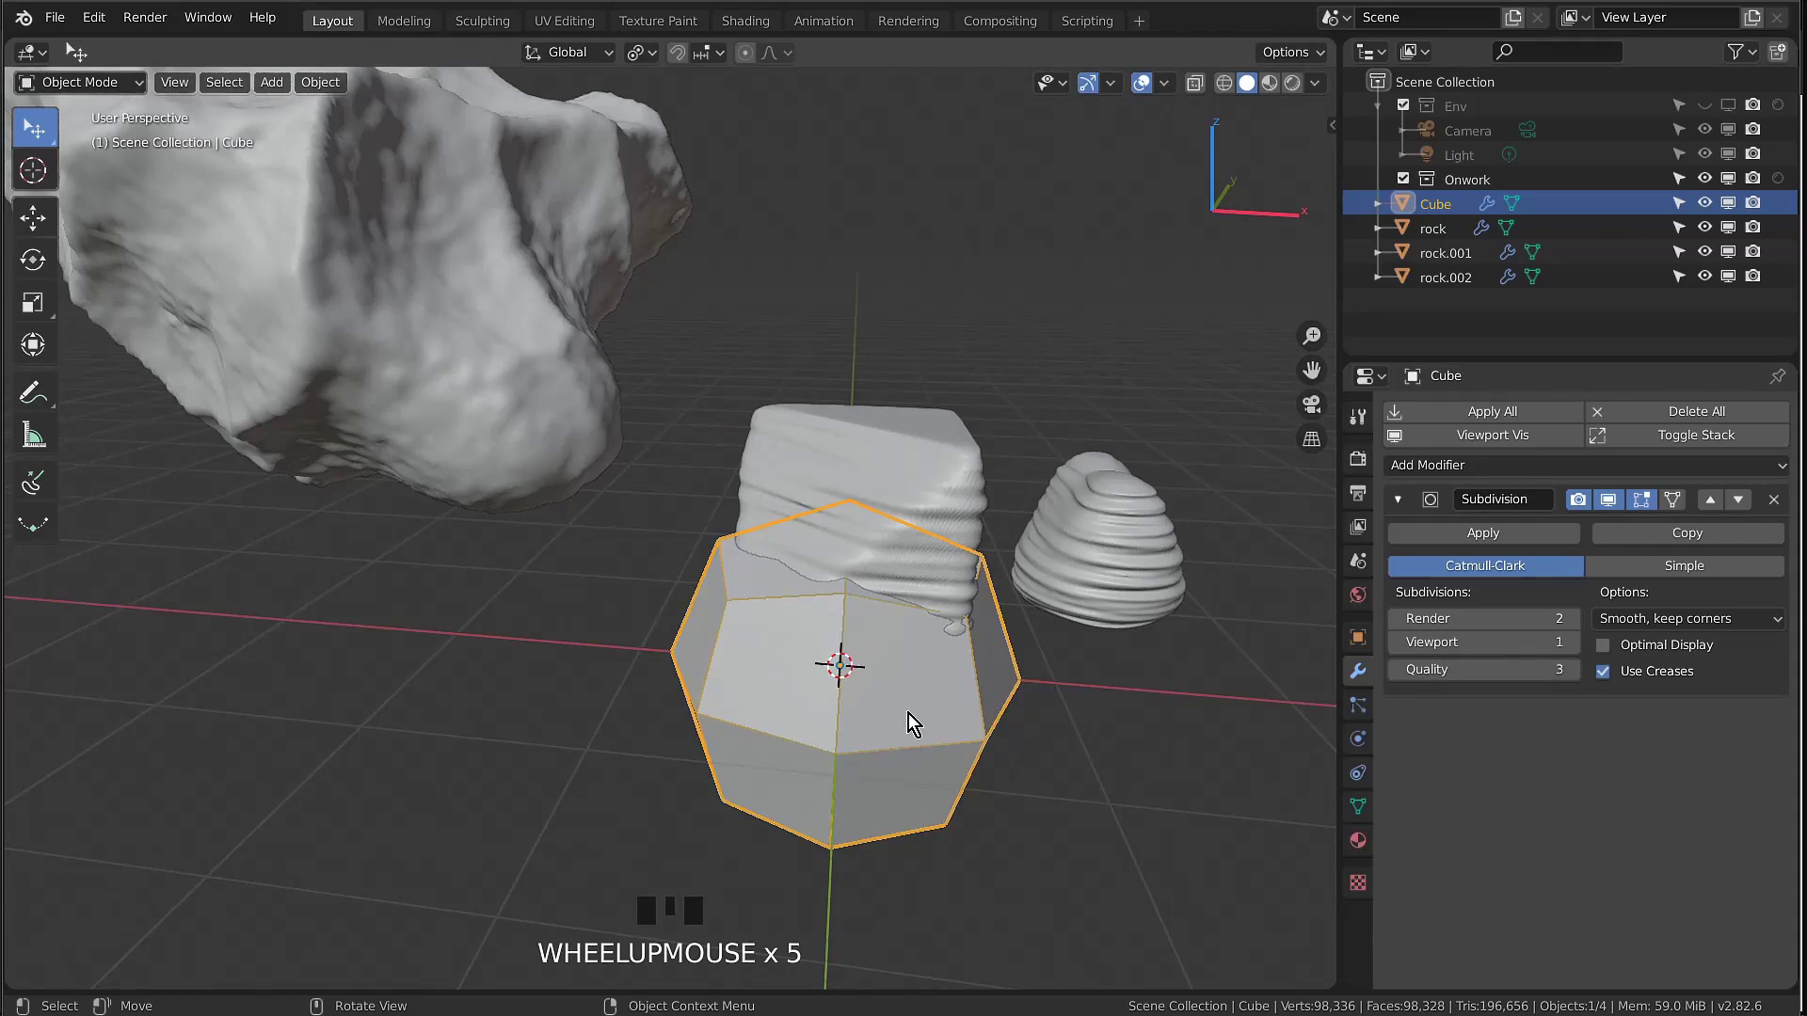
left_click(898, 766)
scroll(904, 738, "down", 2)
scroll(902, 738, "down", 3)
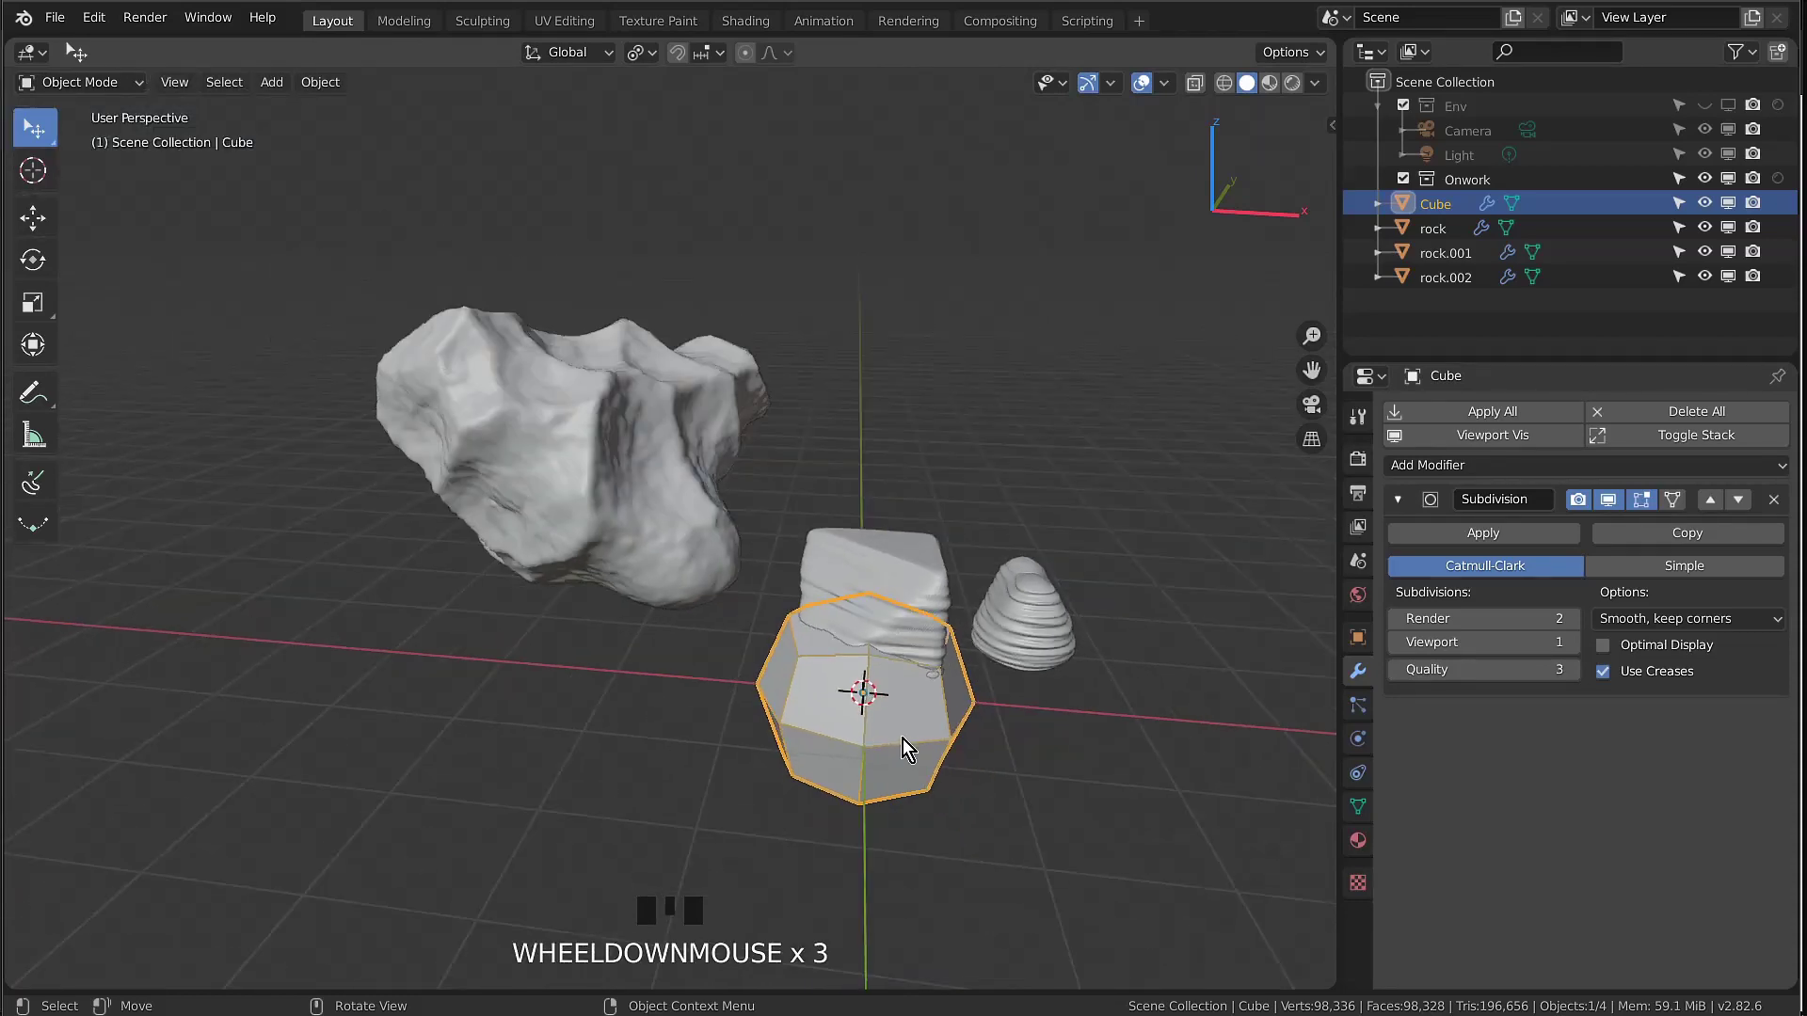
Move the cube 2.64 cm left of the origin
key("g")
left_click(601, 777)
scroll(602, 778, "up", 6)
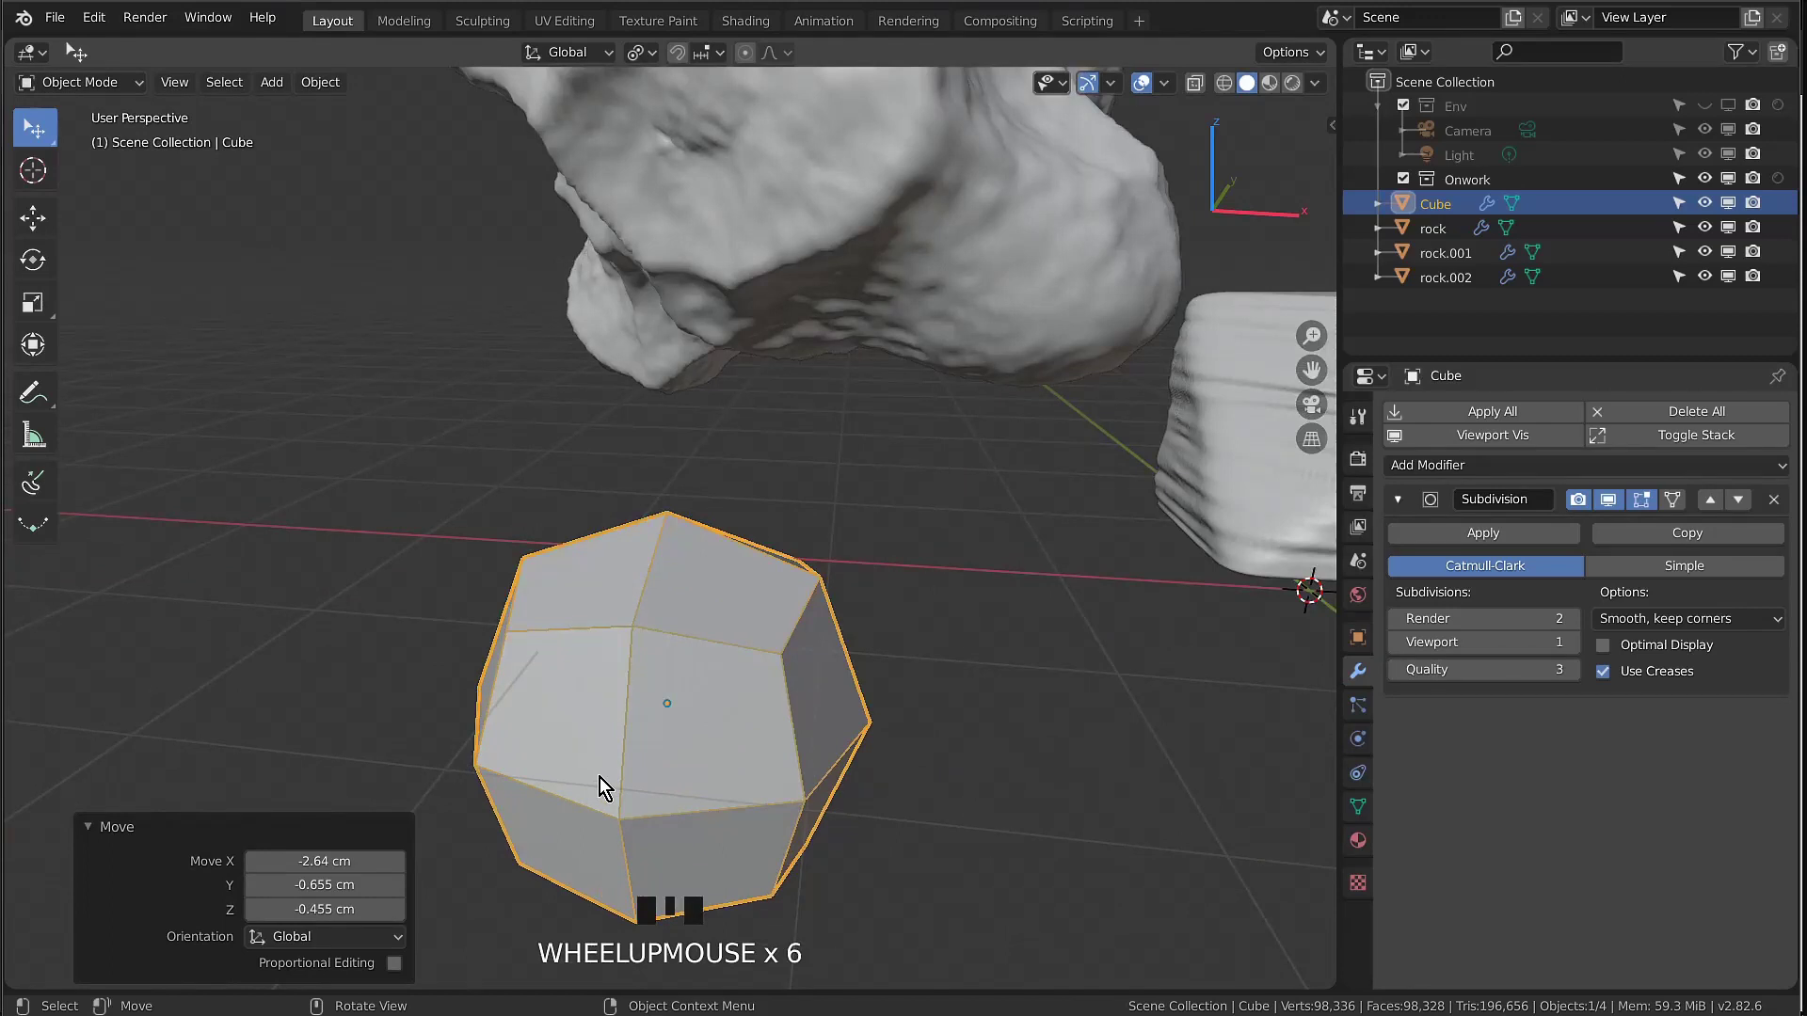
middle_click_drag(608, 781, 653, 615, "shift")
Raise viewport subdivision to 4 and compare Simple against Catmull-Clark, keeping Catmull-Clark
left_click(1572, 641)
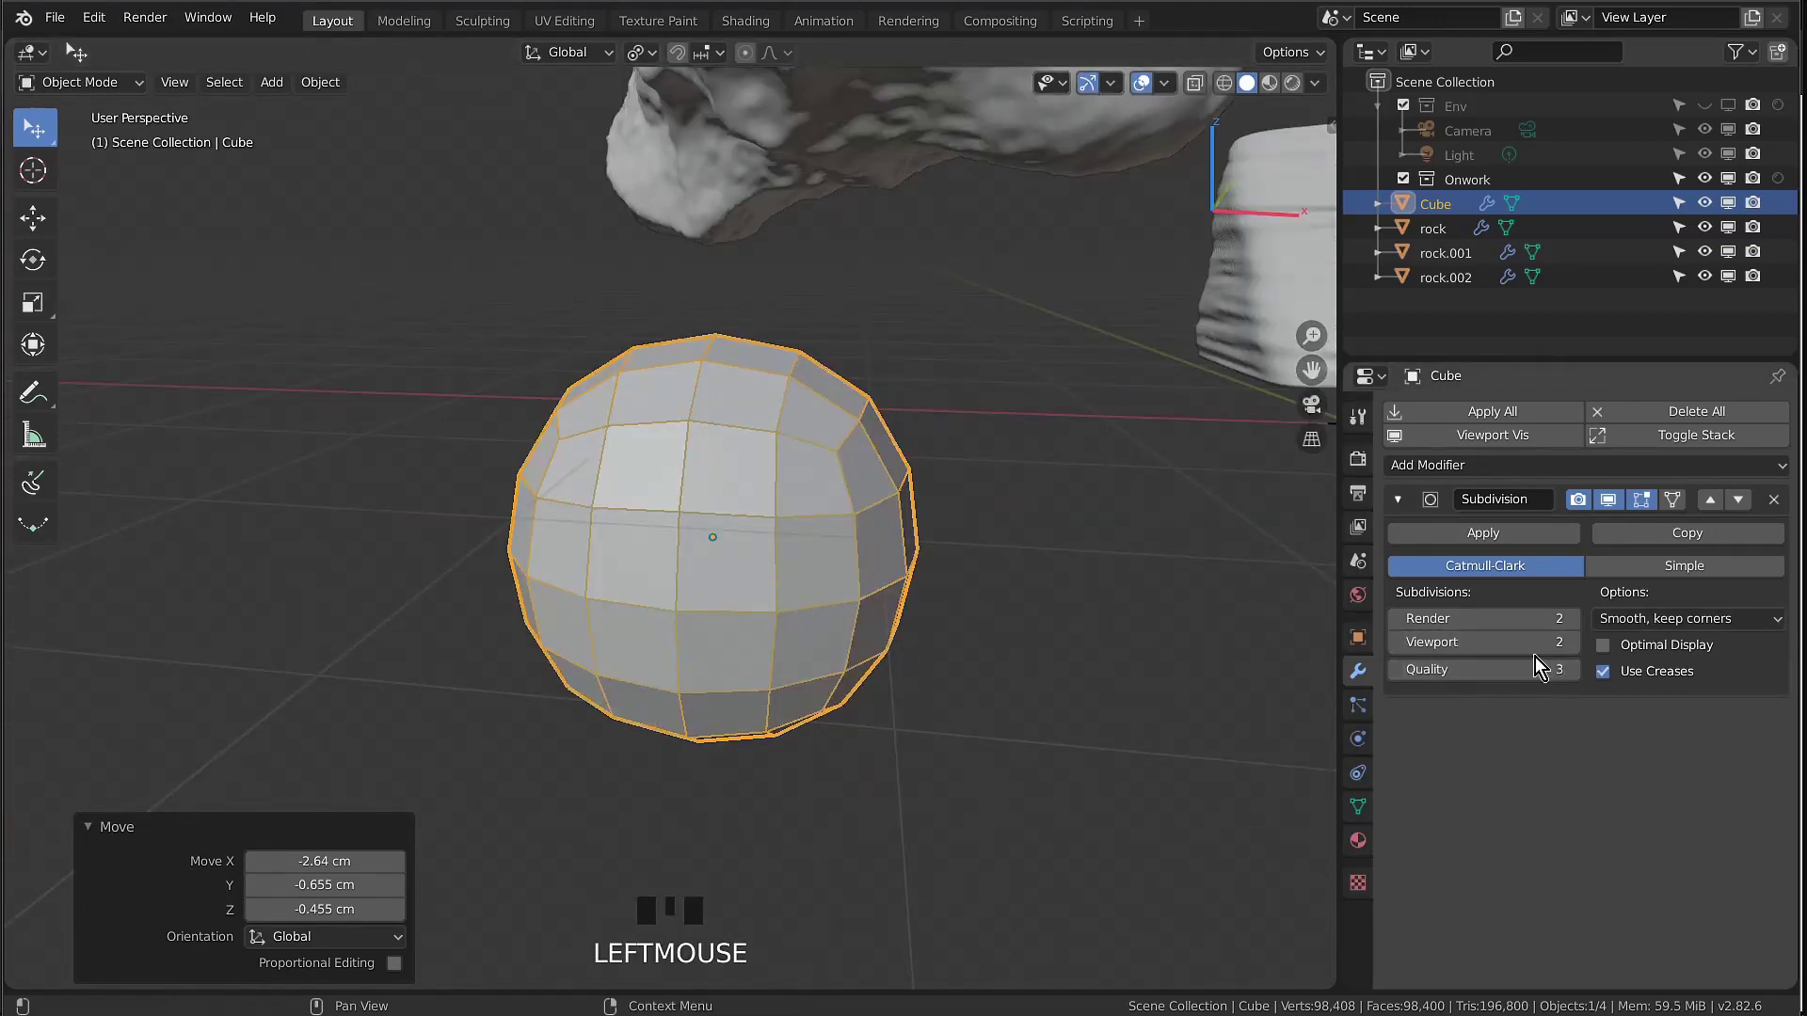
left_click(1573, 644)
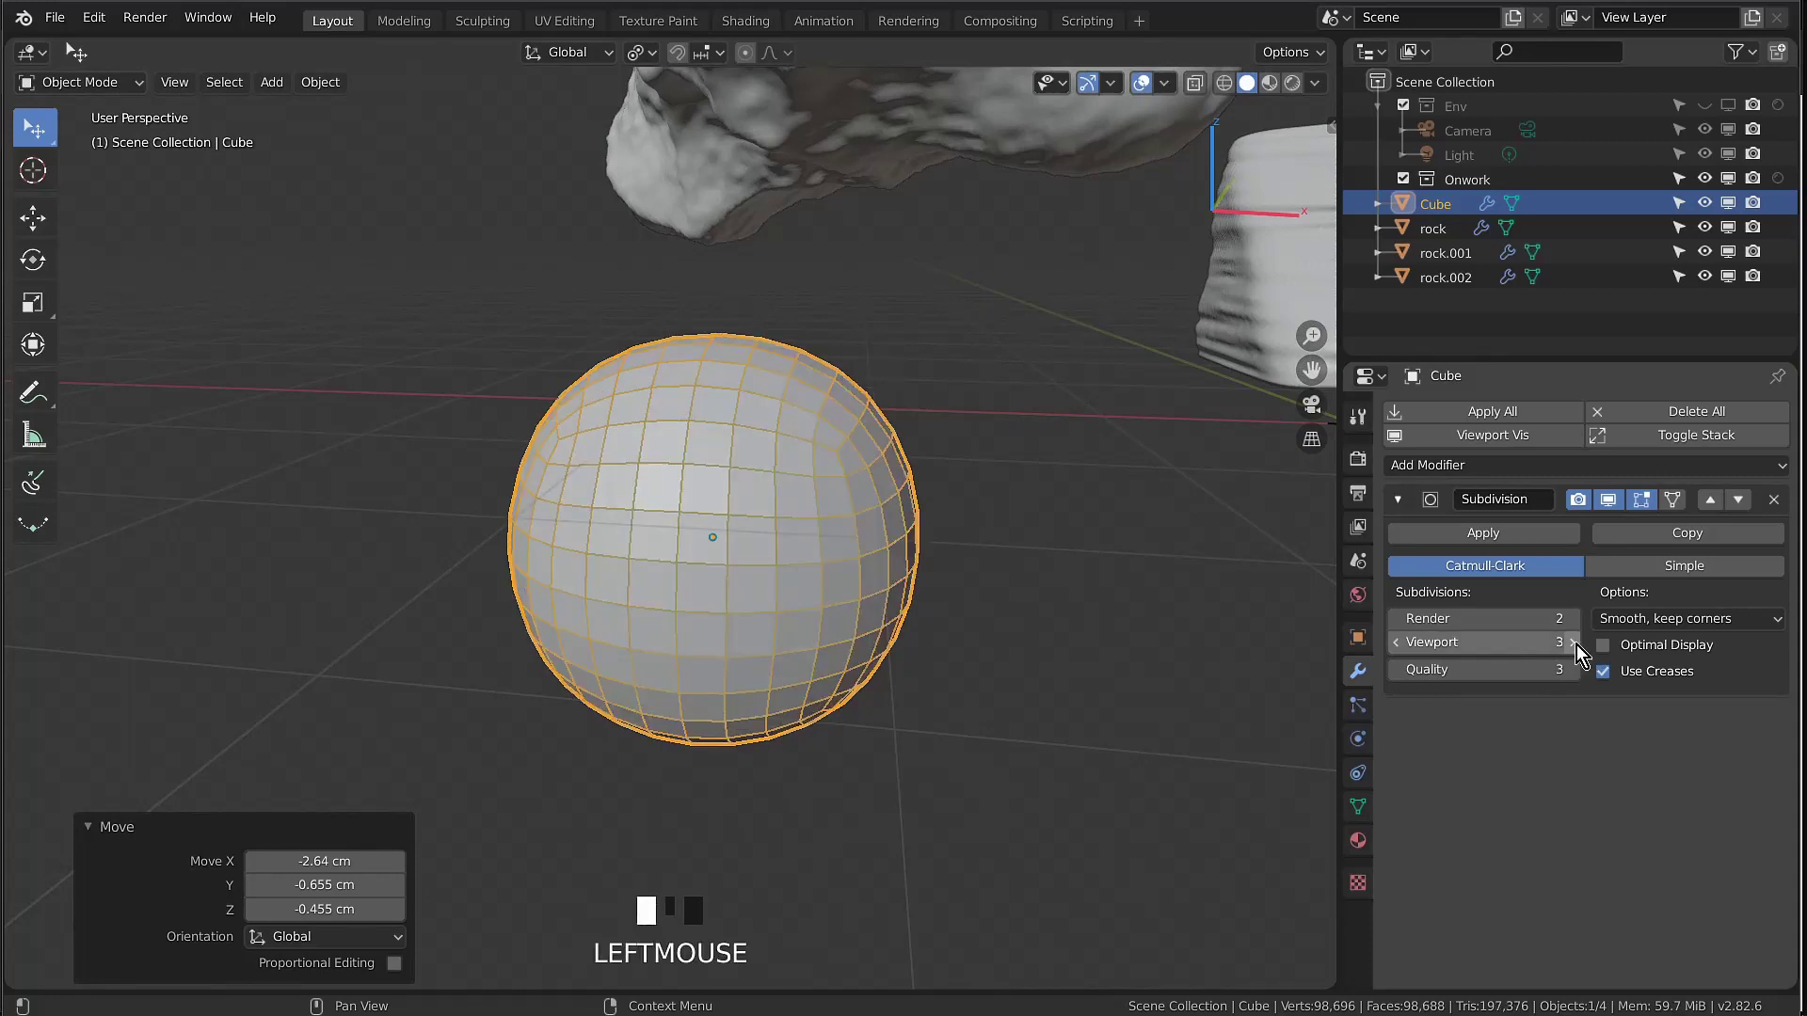
left_click(1576, 644)
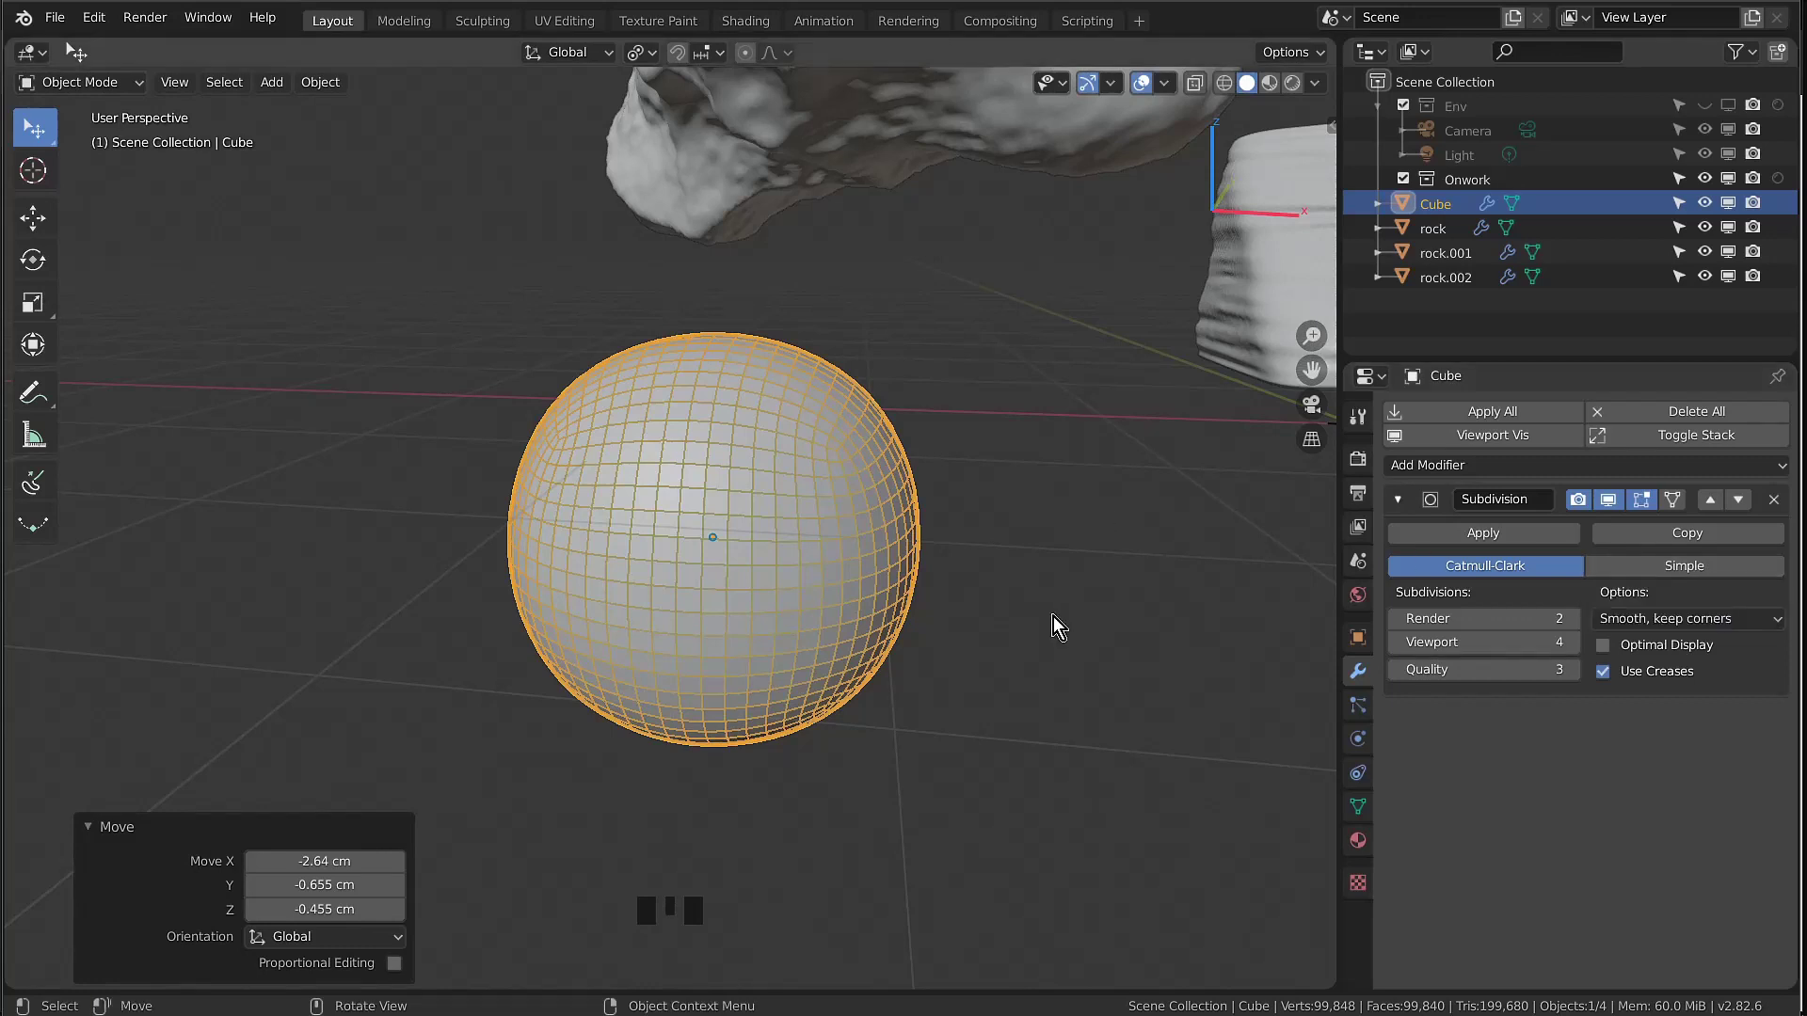
left_click(1643, 568)
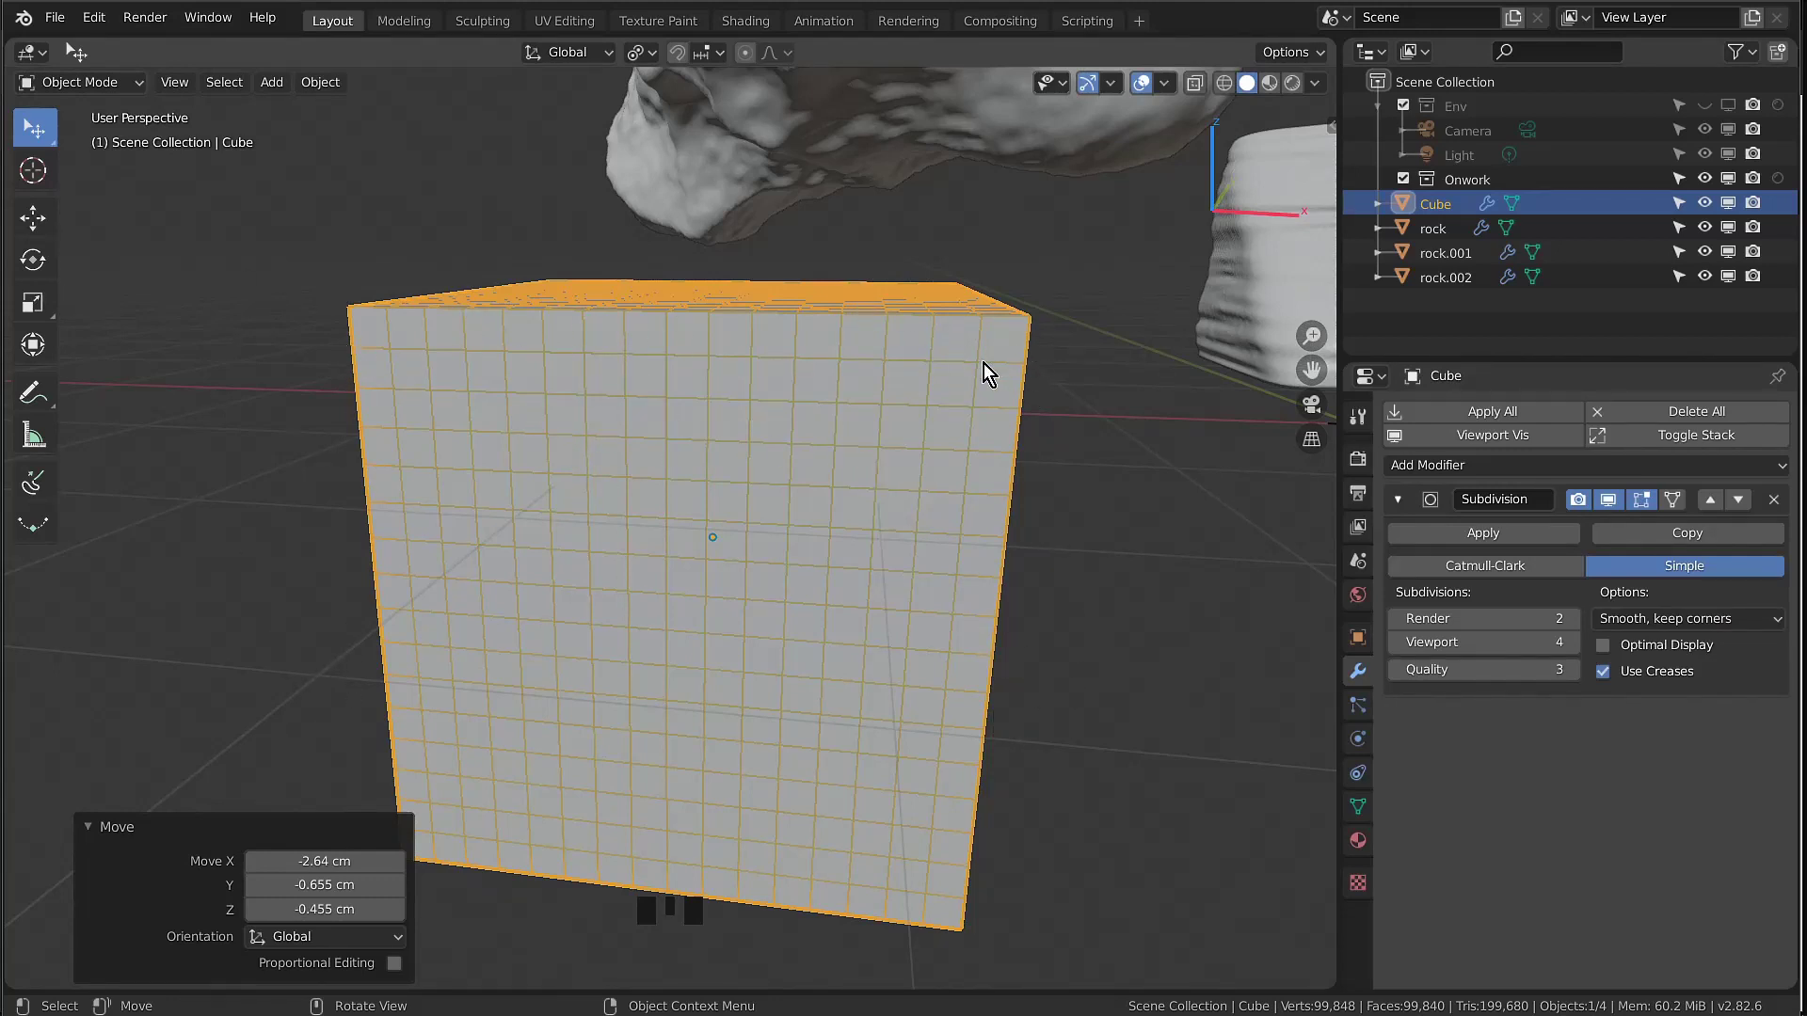
left_click(1442, 568)
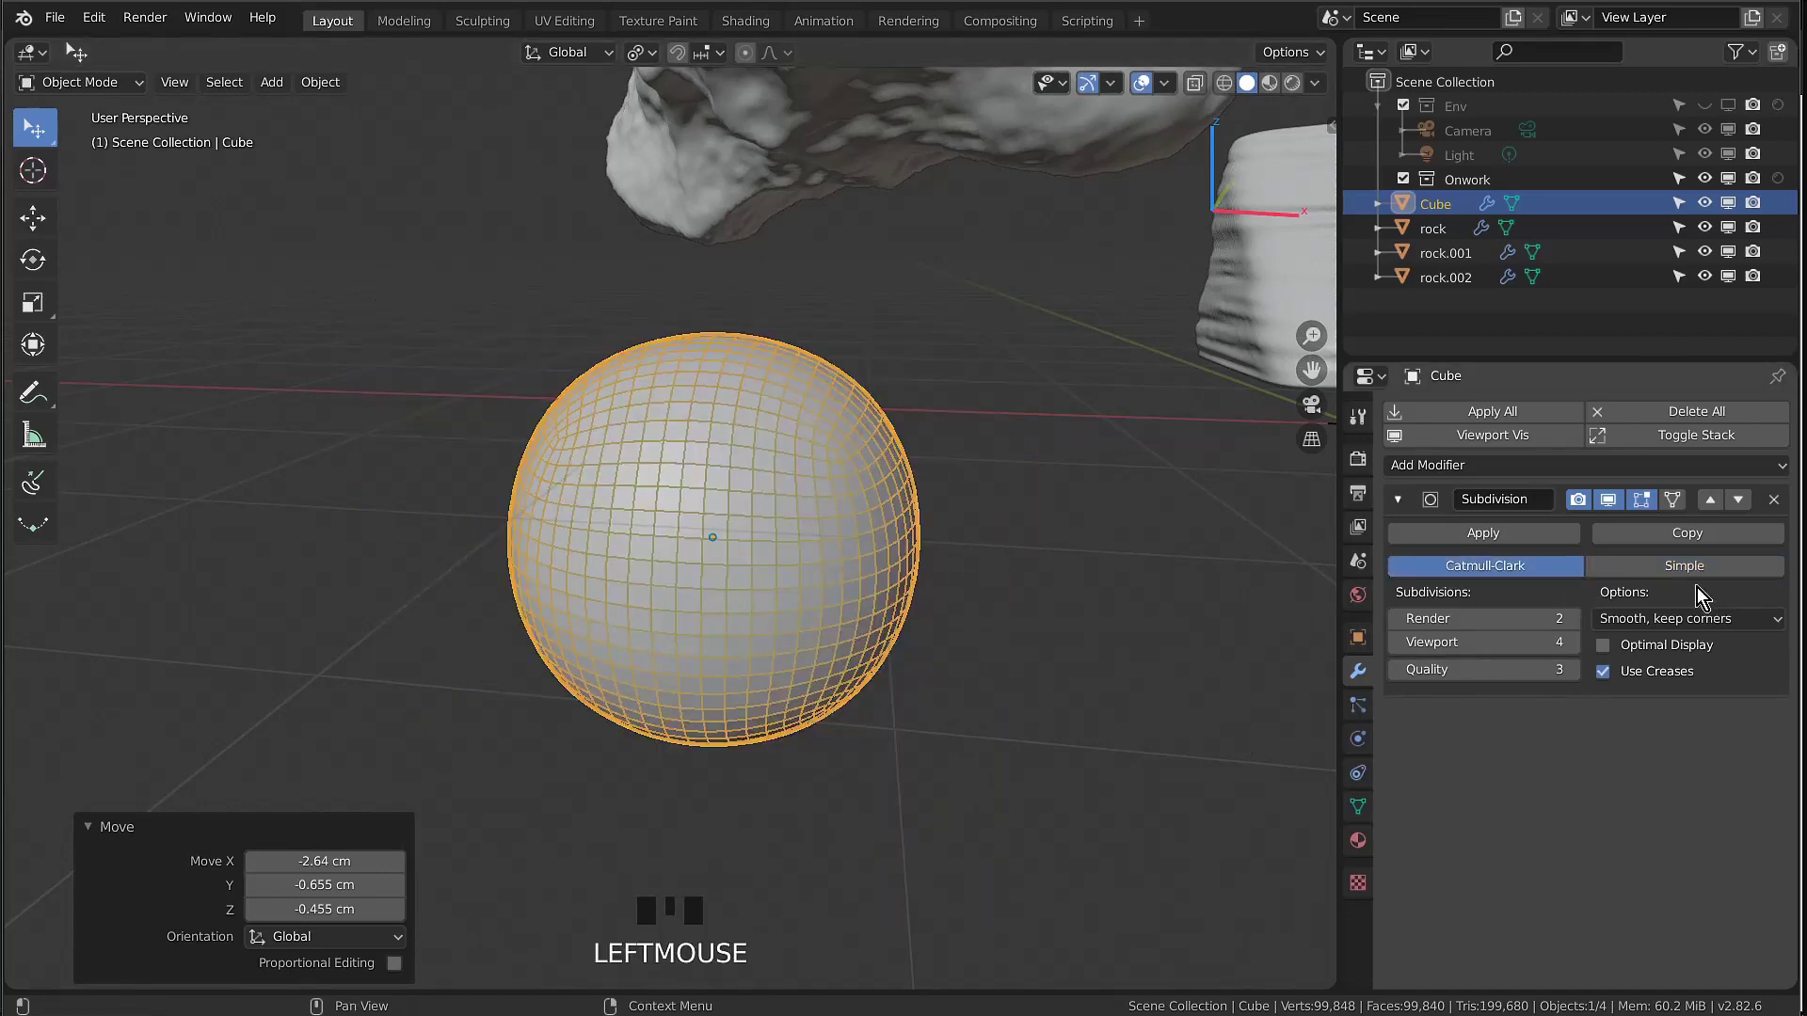
left_click(1663, 566)
left_click(1485, 567)
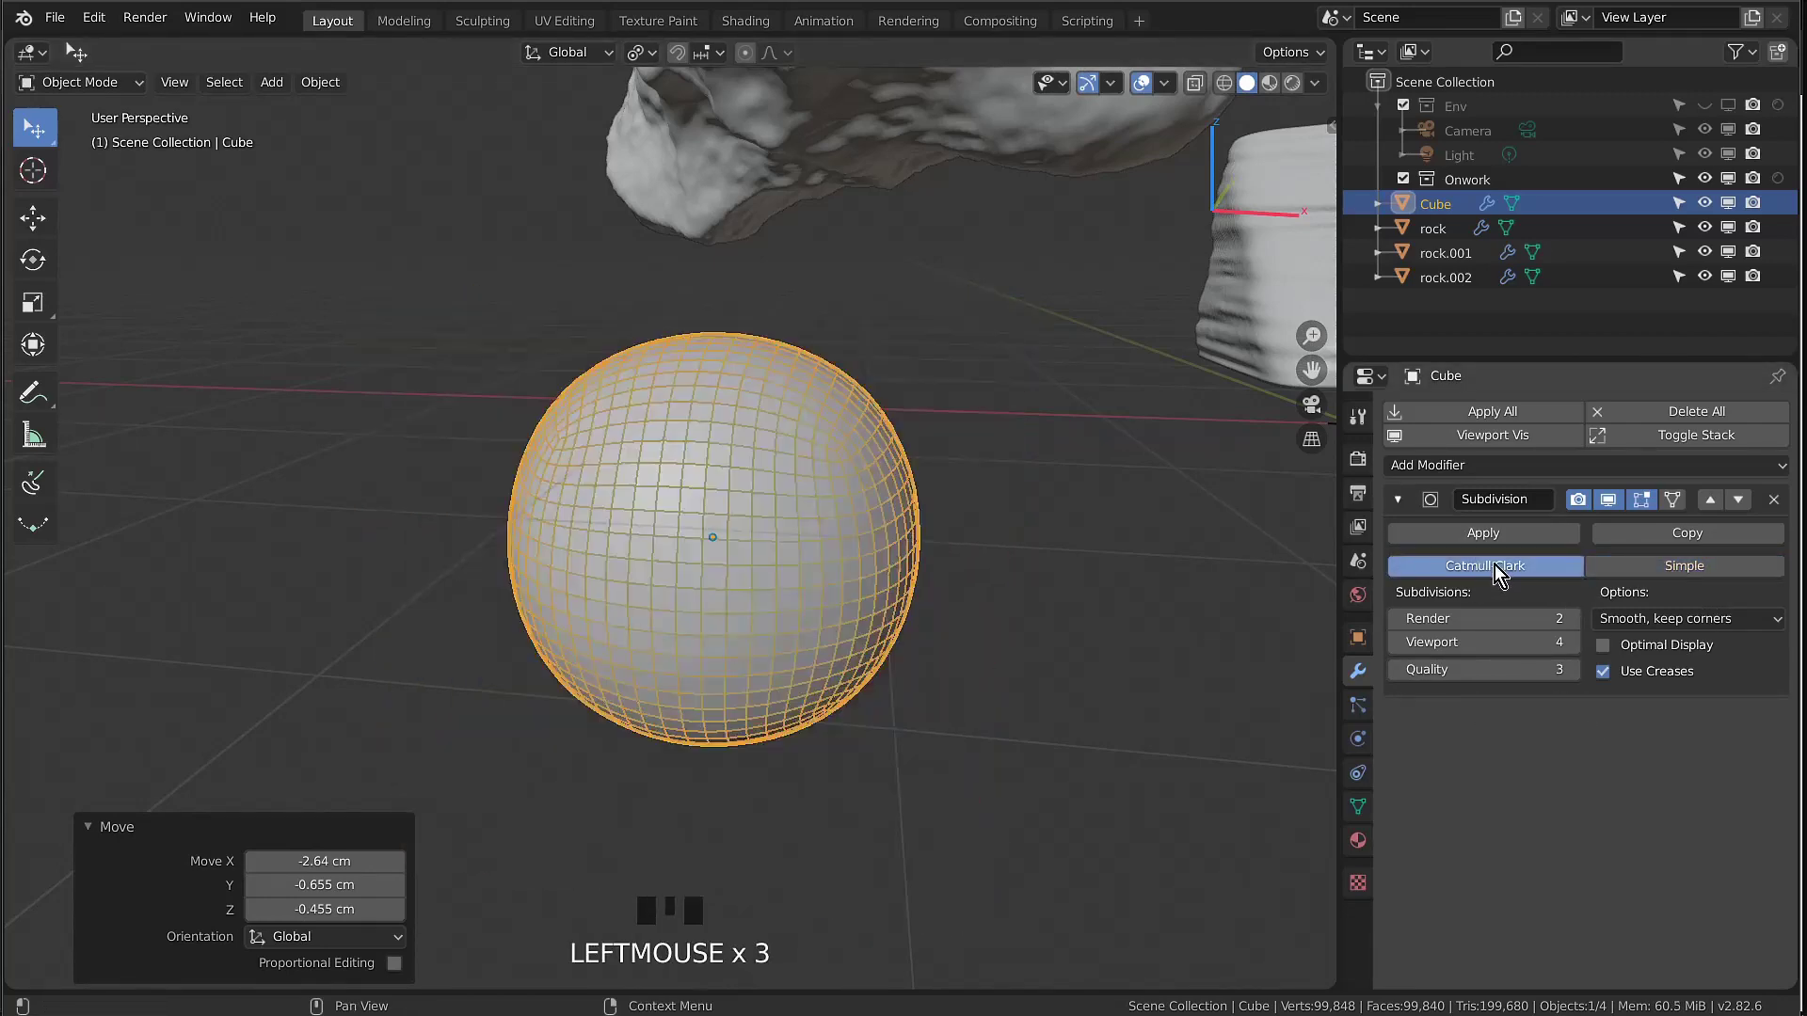
scroll(1039, 561, "down", 2)
middle_click_drag(1039, 561, 602, 531, "shift")
scroll(862, 396, "up", 4)
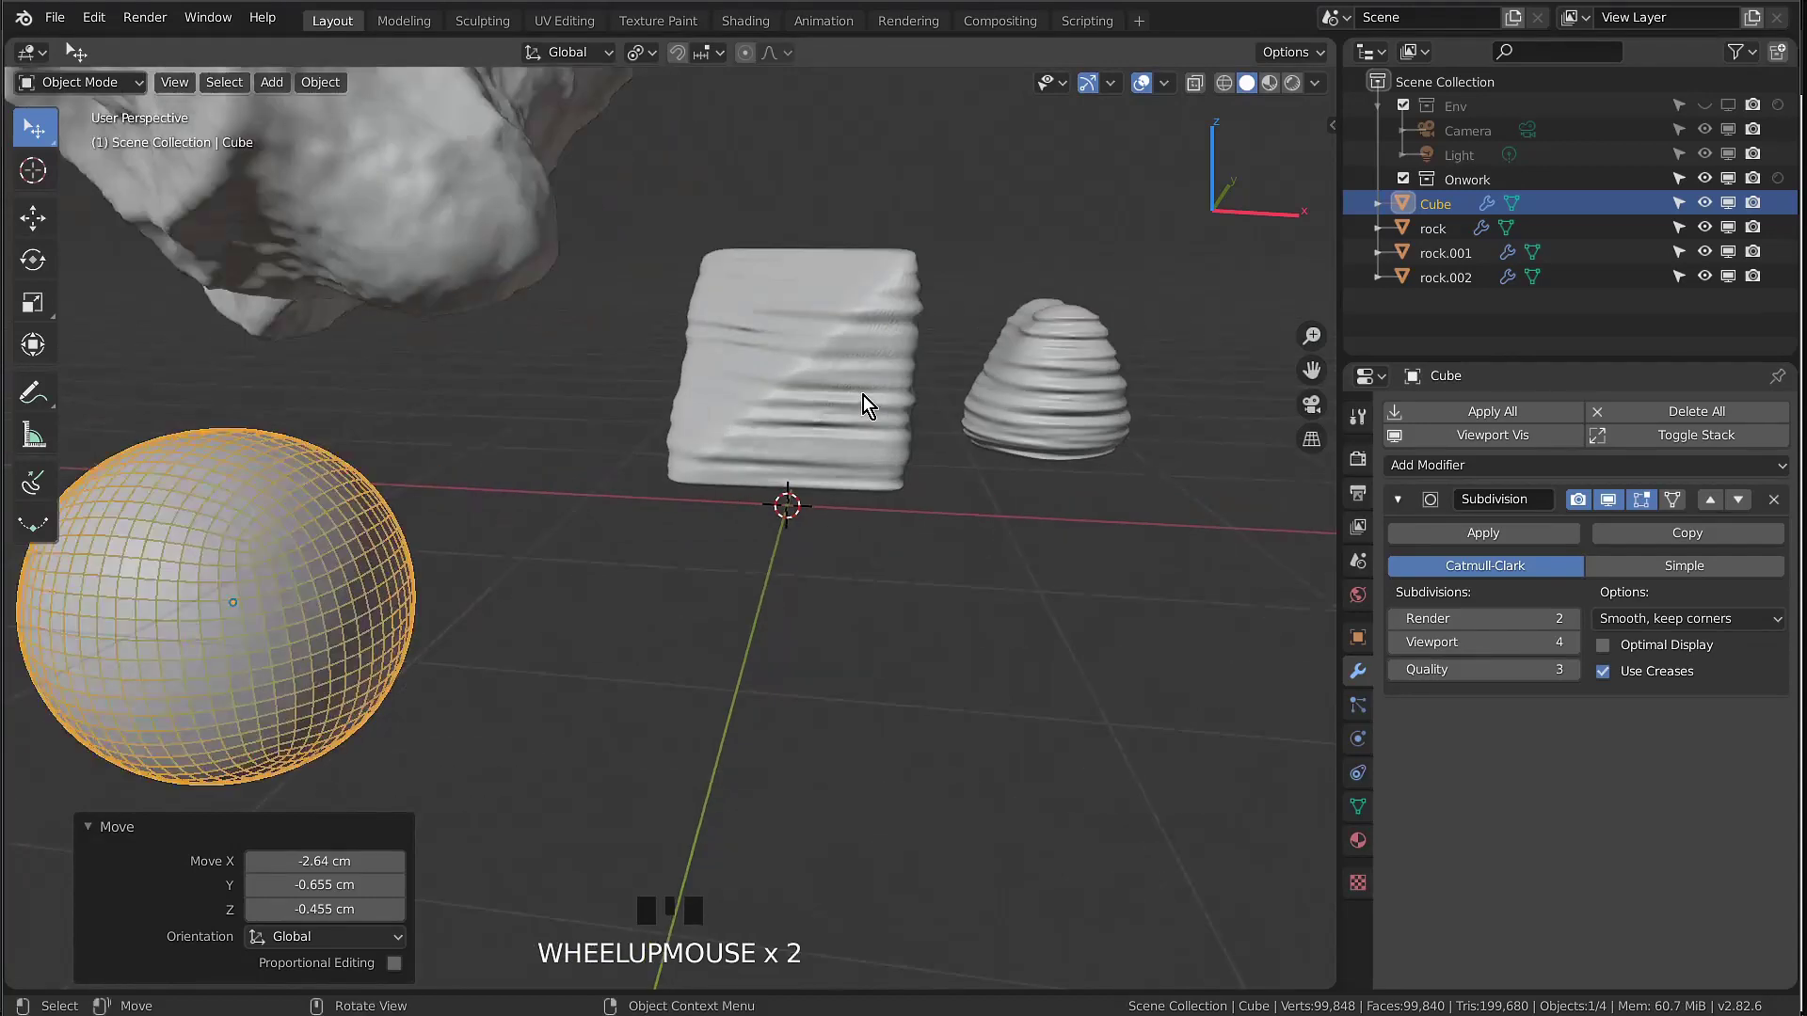
On rock.001, try Simple on both Subsurfs, then return each to Catmull-Clark
left_click(847, 397)
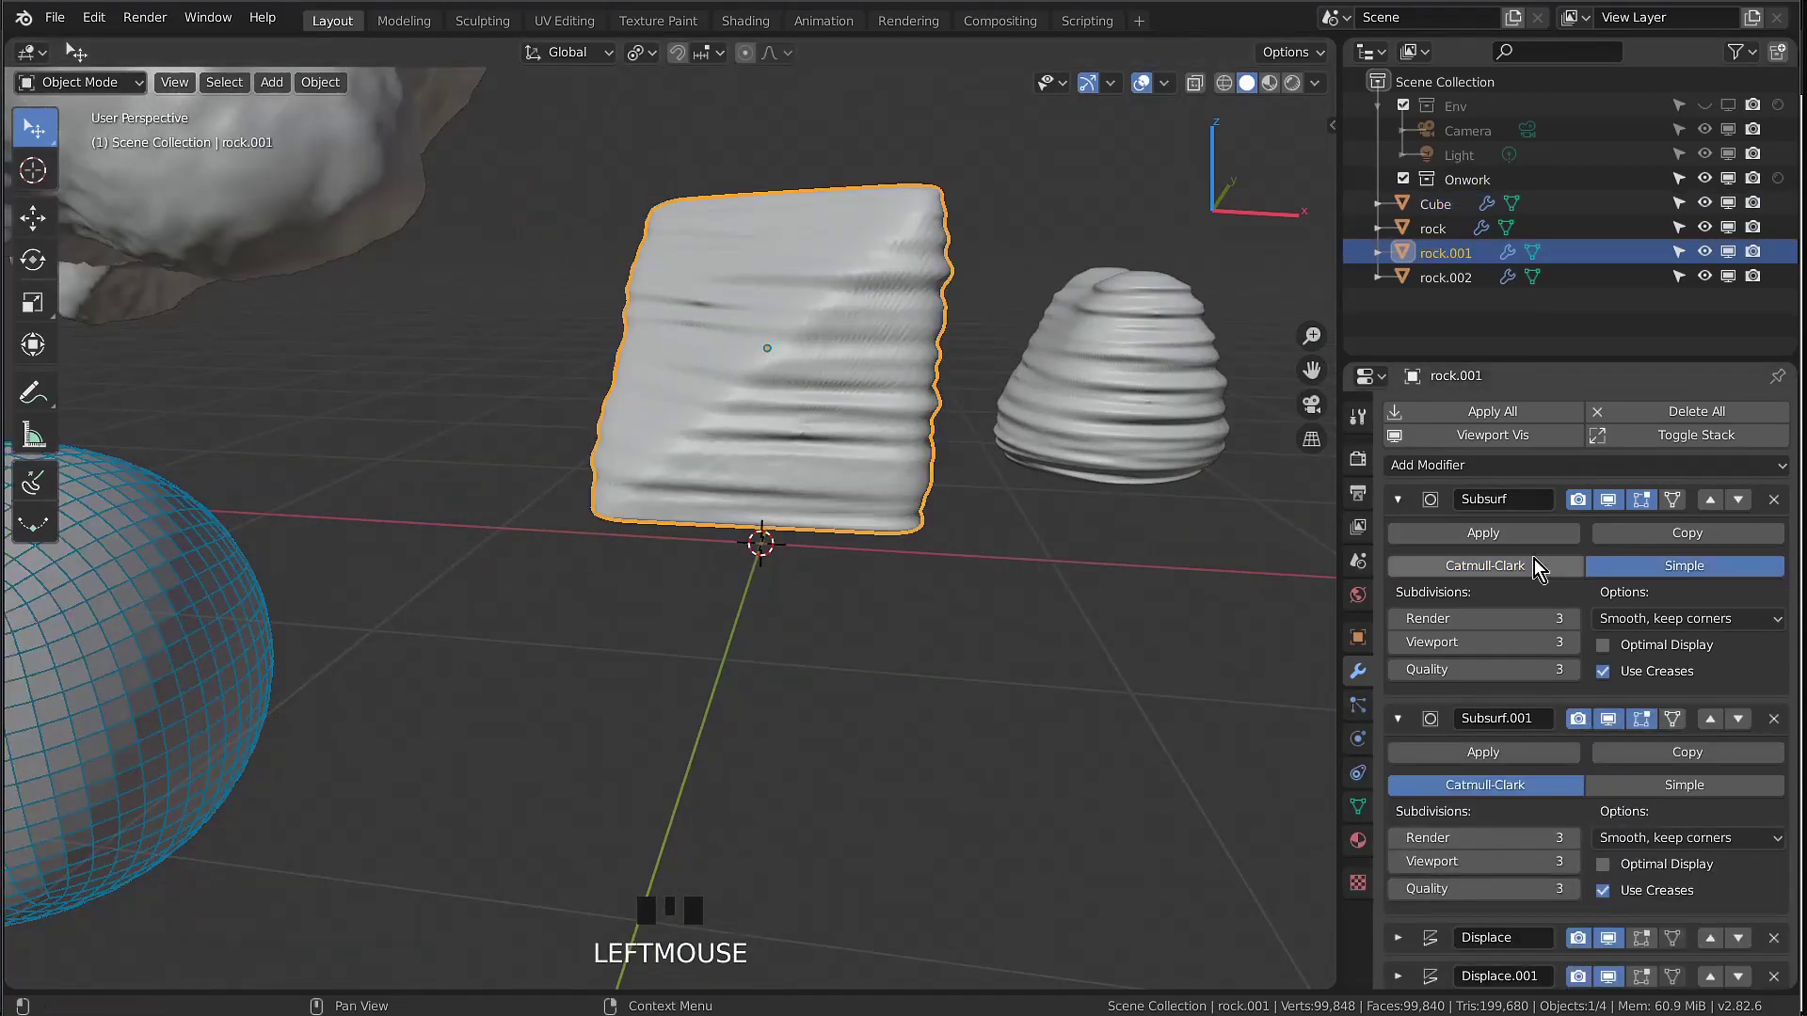
left_click(1597, 567)
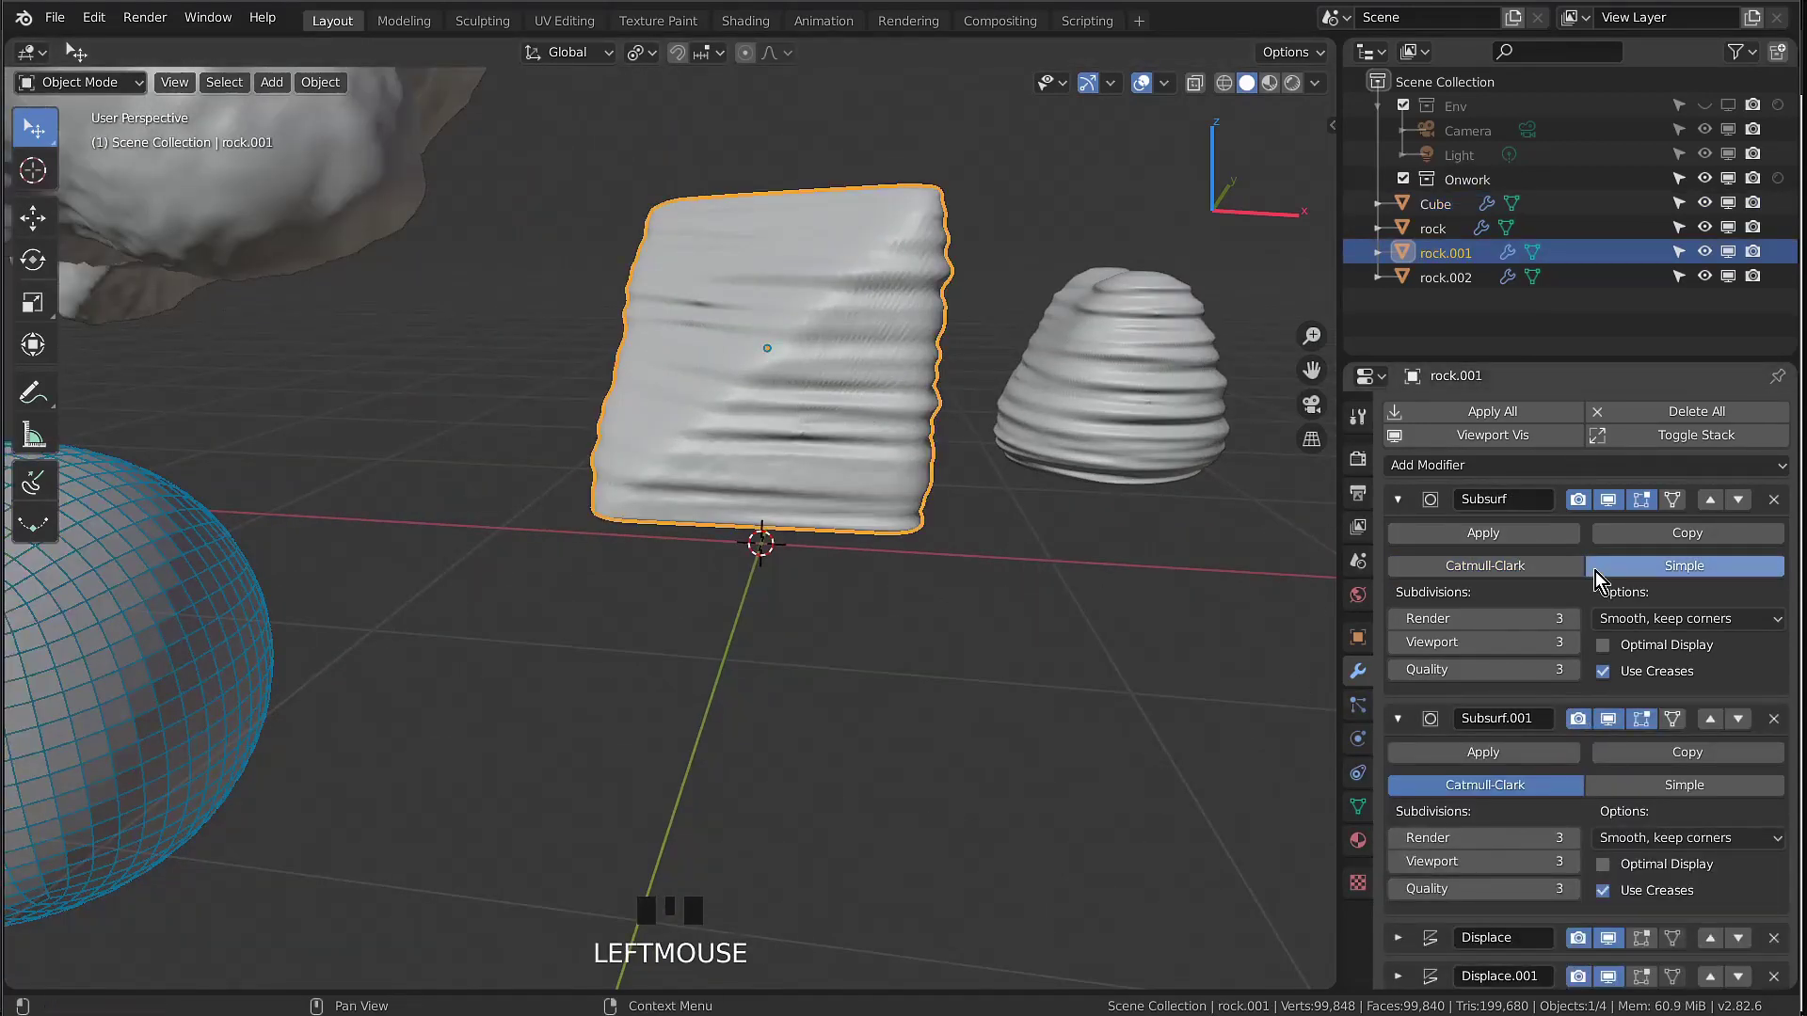
left_click(1492, 566)
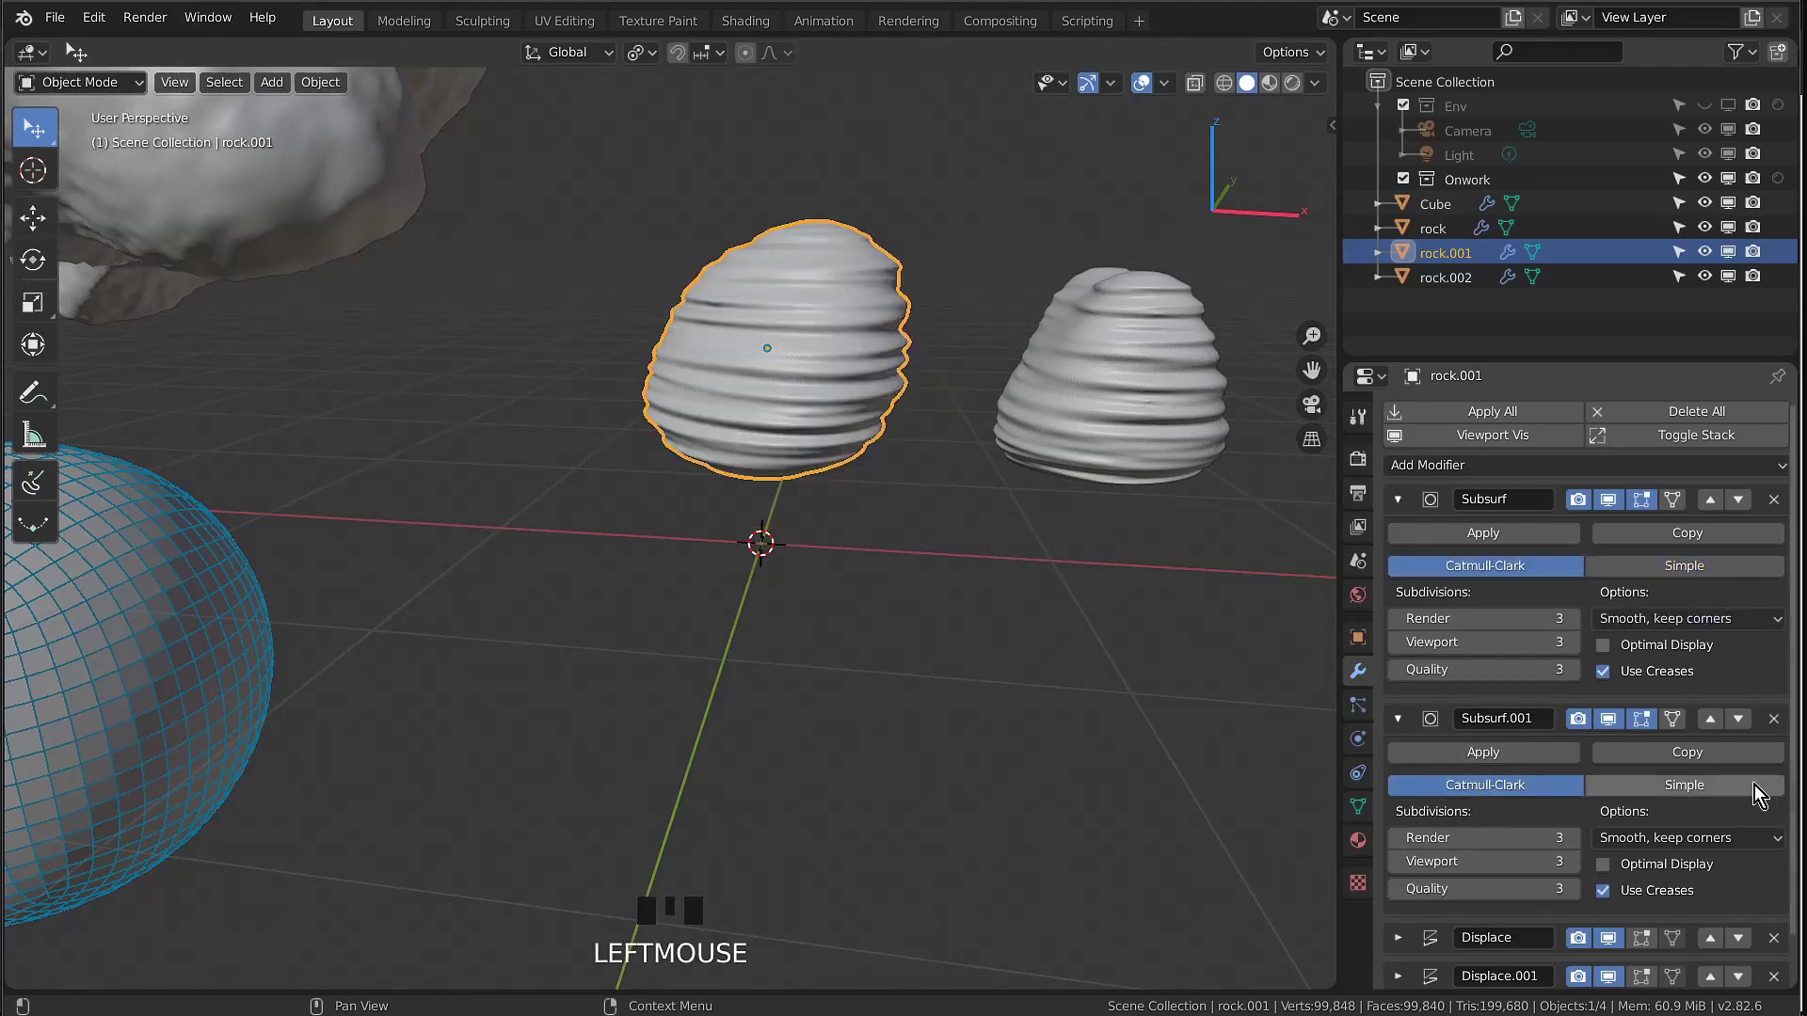
left_click(1699, 787)
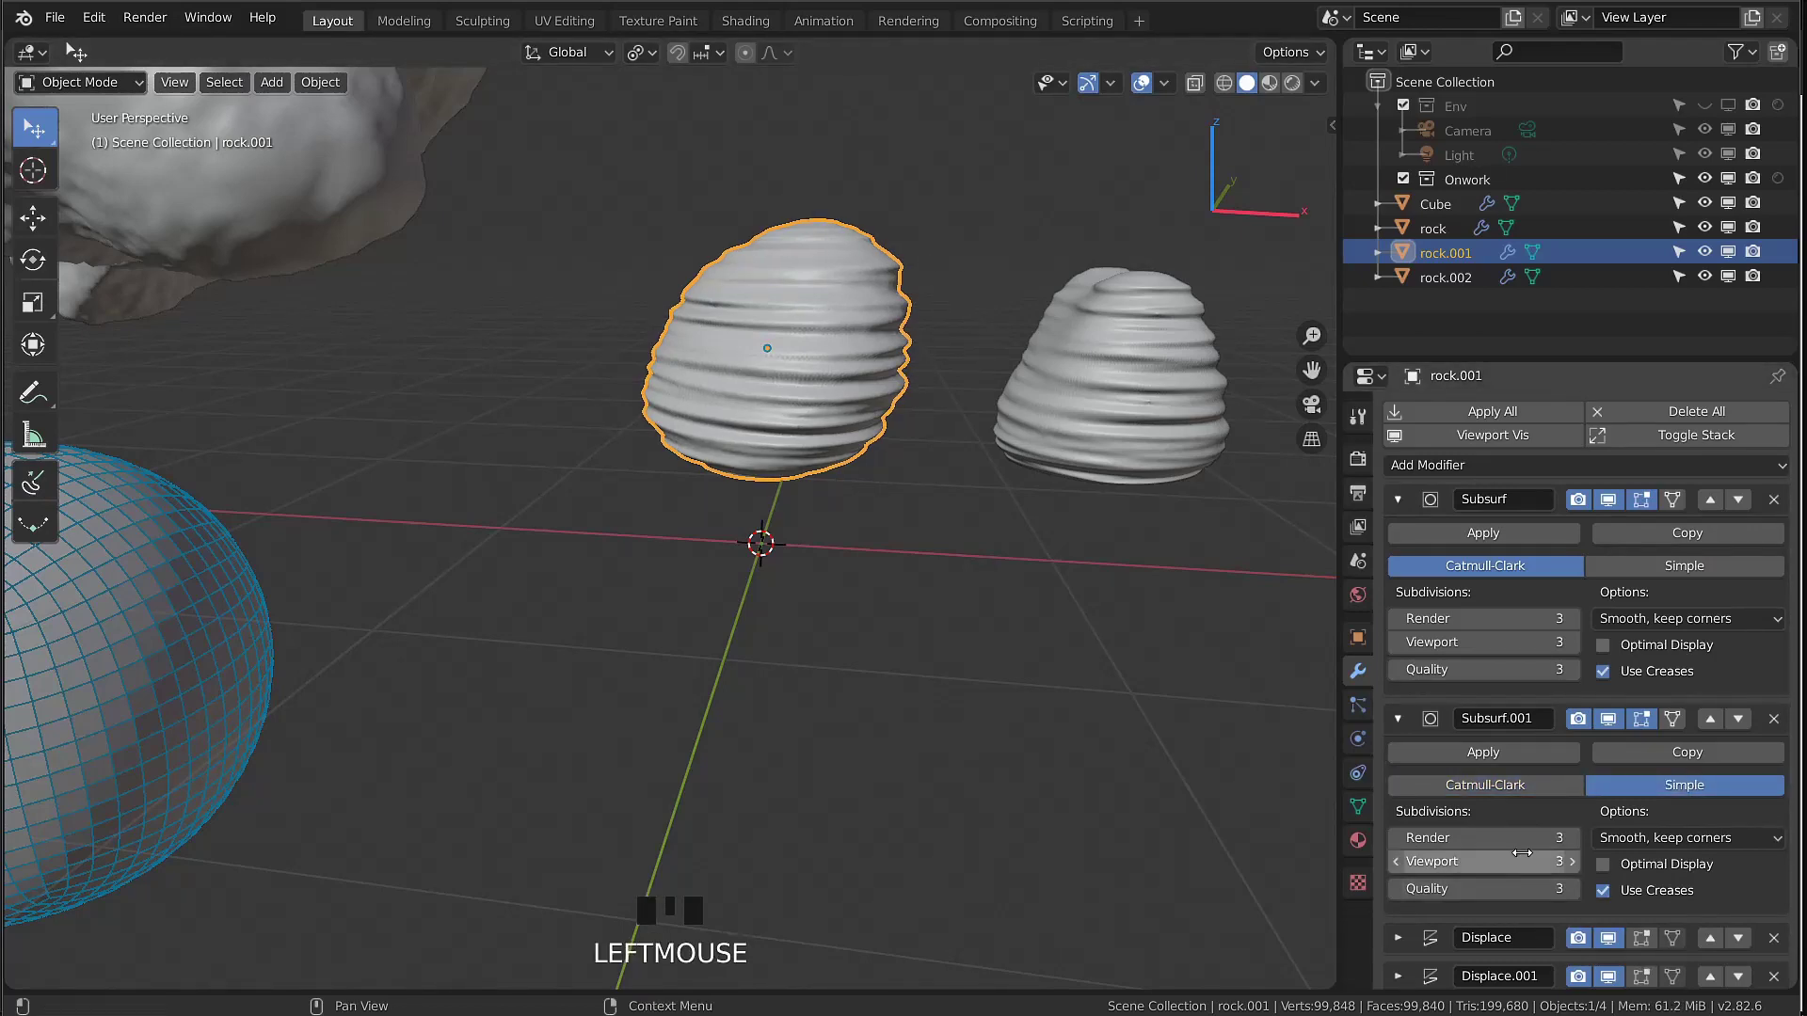
scroll(956, 489, "up", 2)
scroll(898, 451, "up", 2)
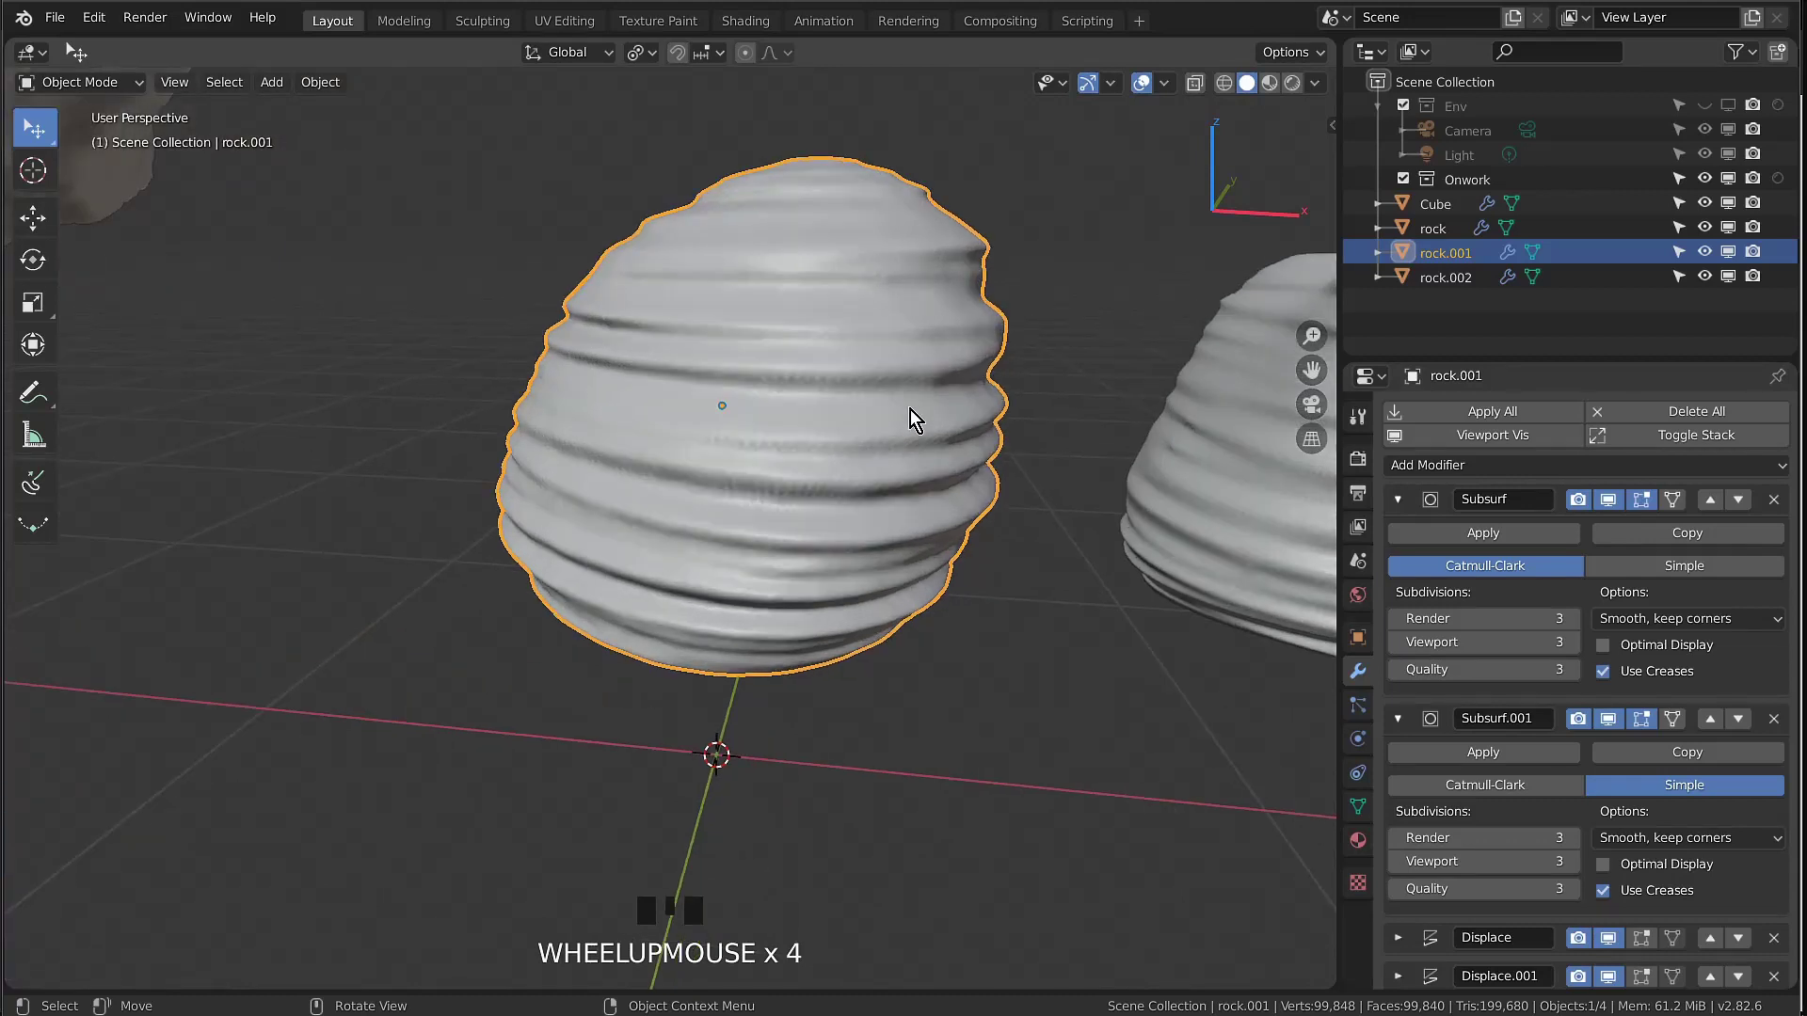
left_click(1481, 793)
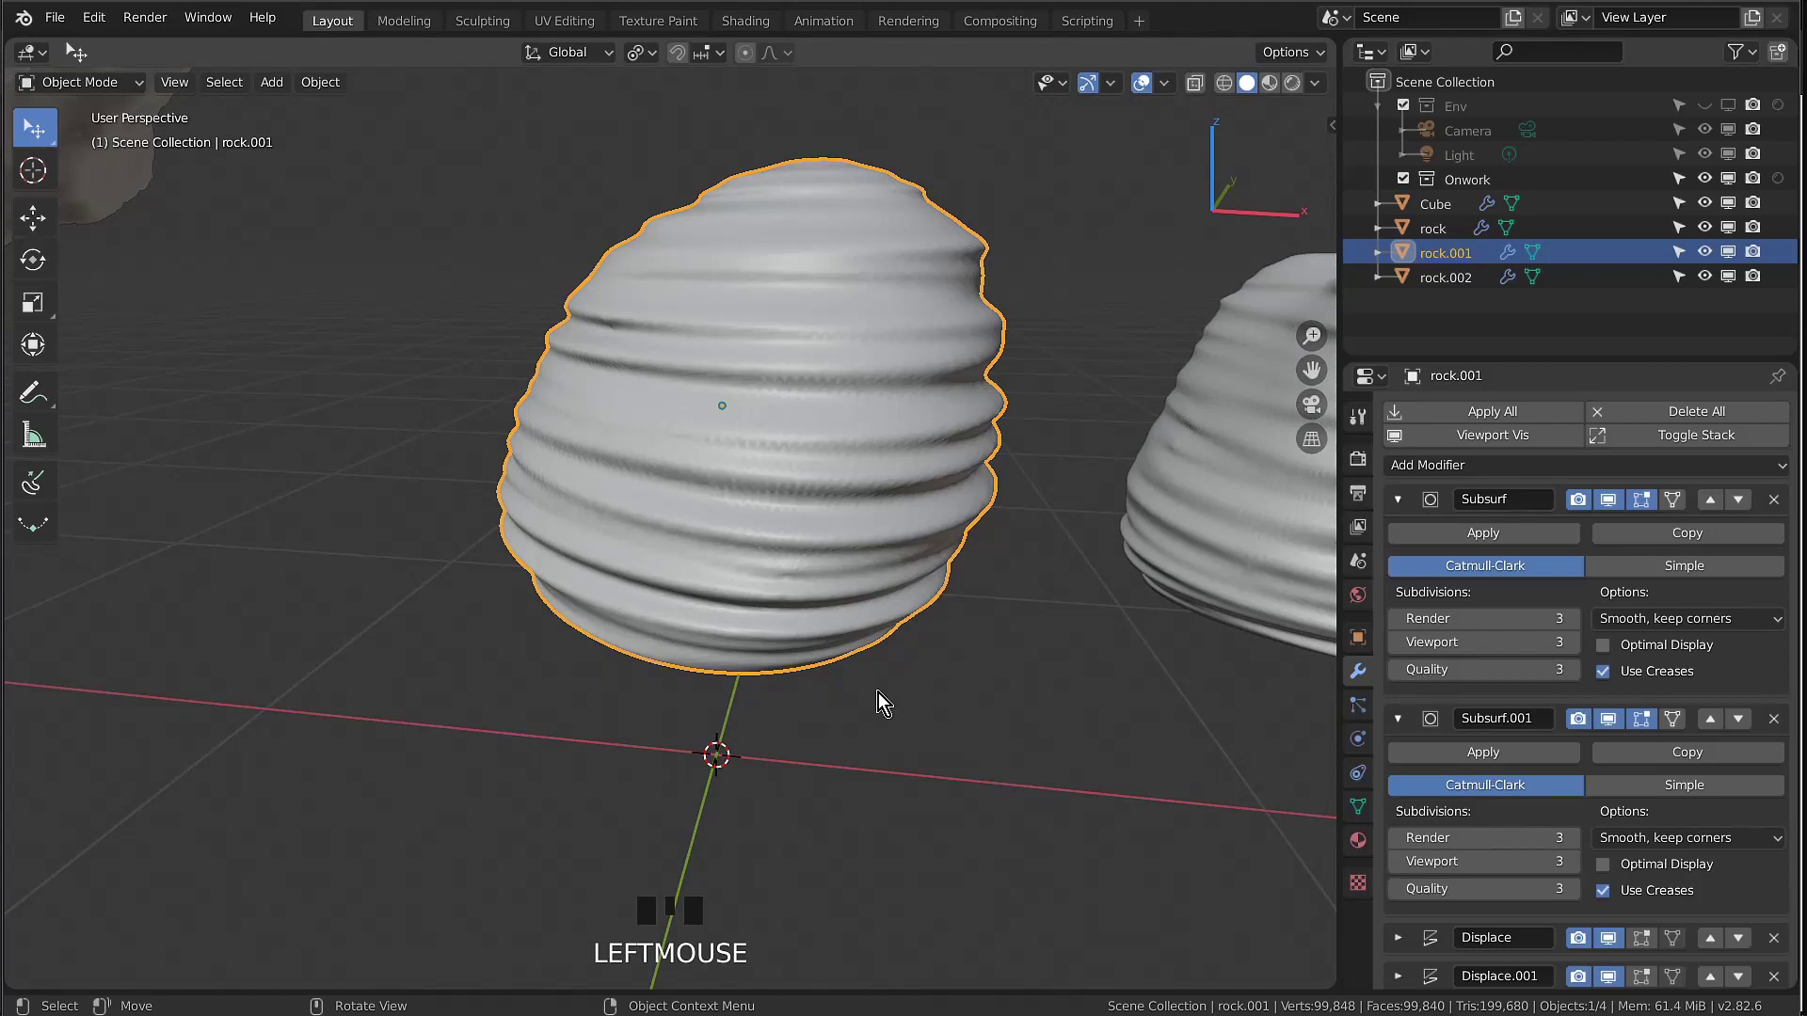
Set Subsurf.001 smoothing to Sharp, then restore Smooth, keep corners
scroll(1661, 828, "down", 1)
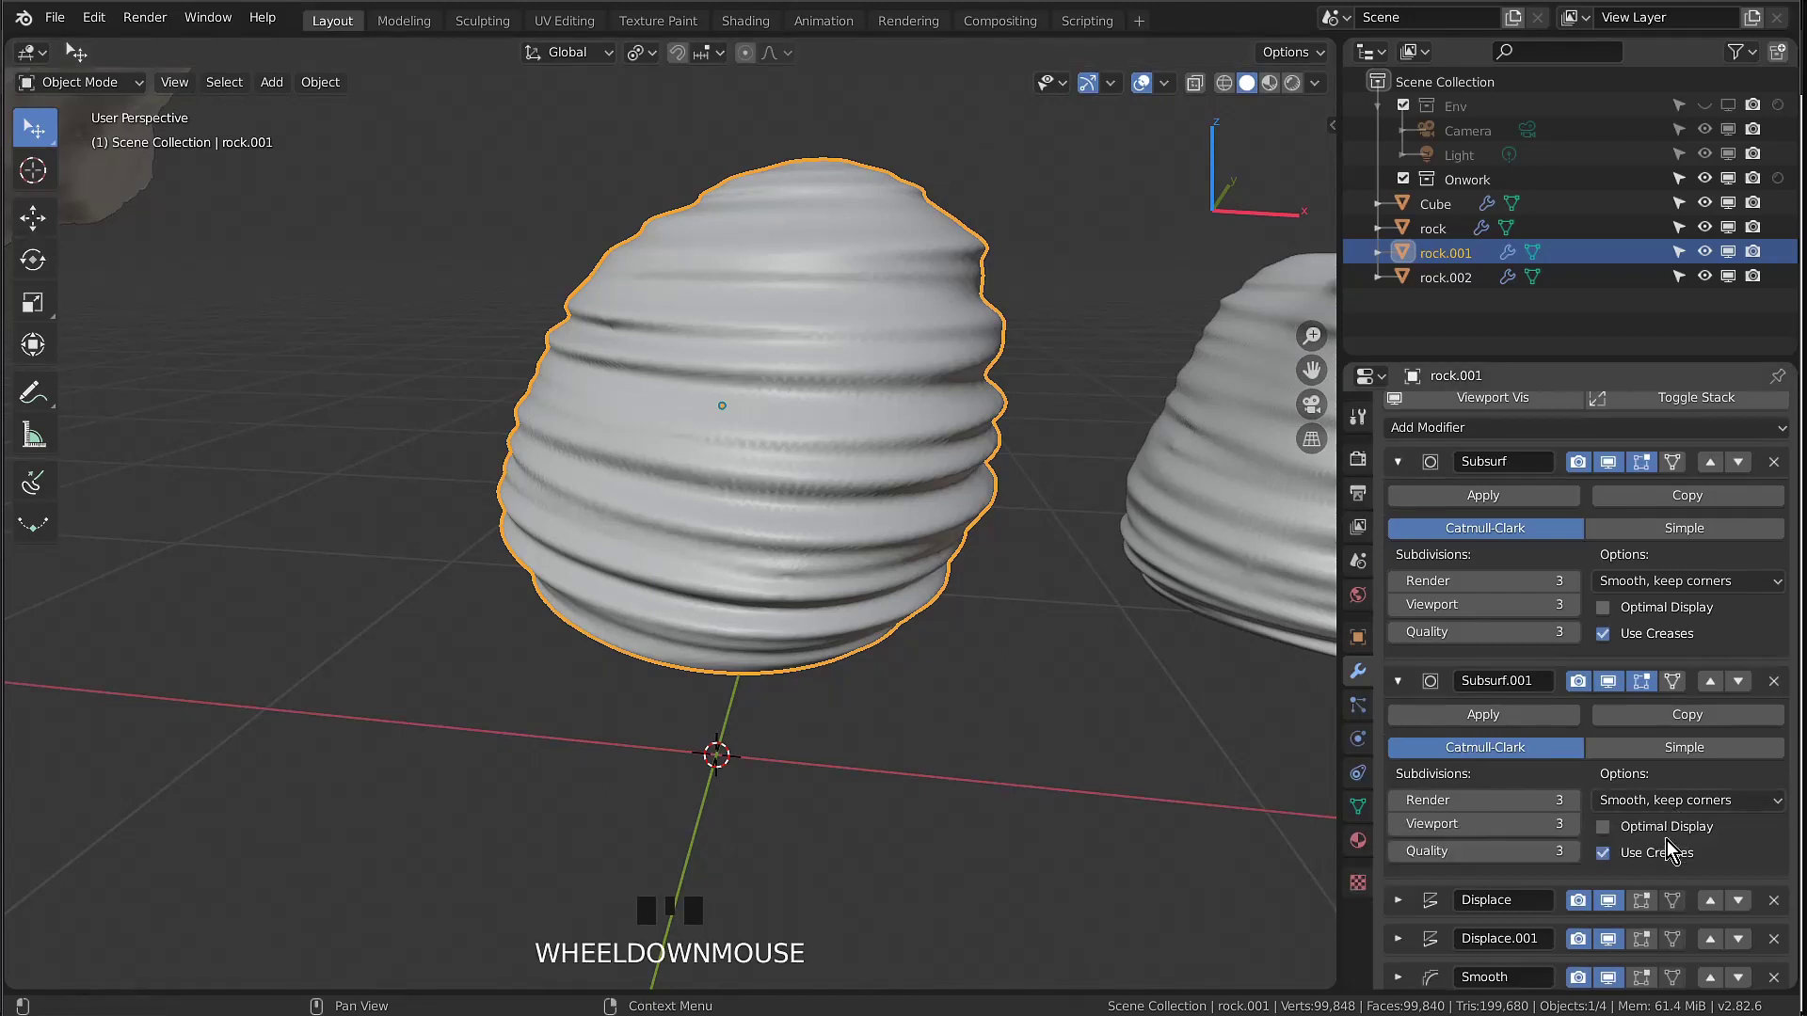
left_click(1656, 802)
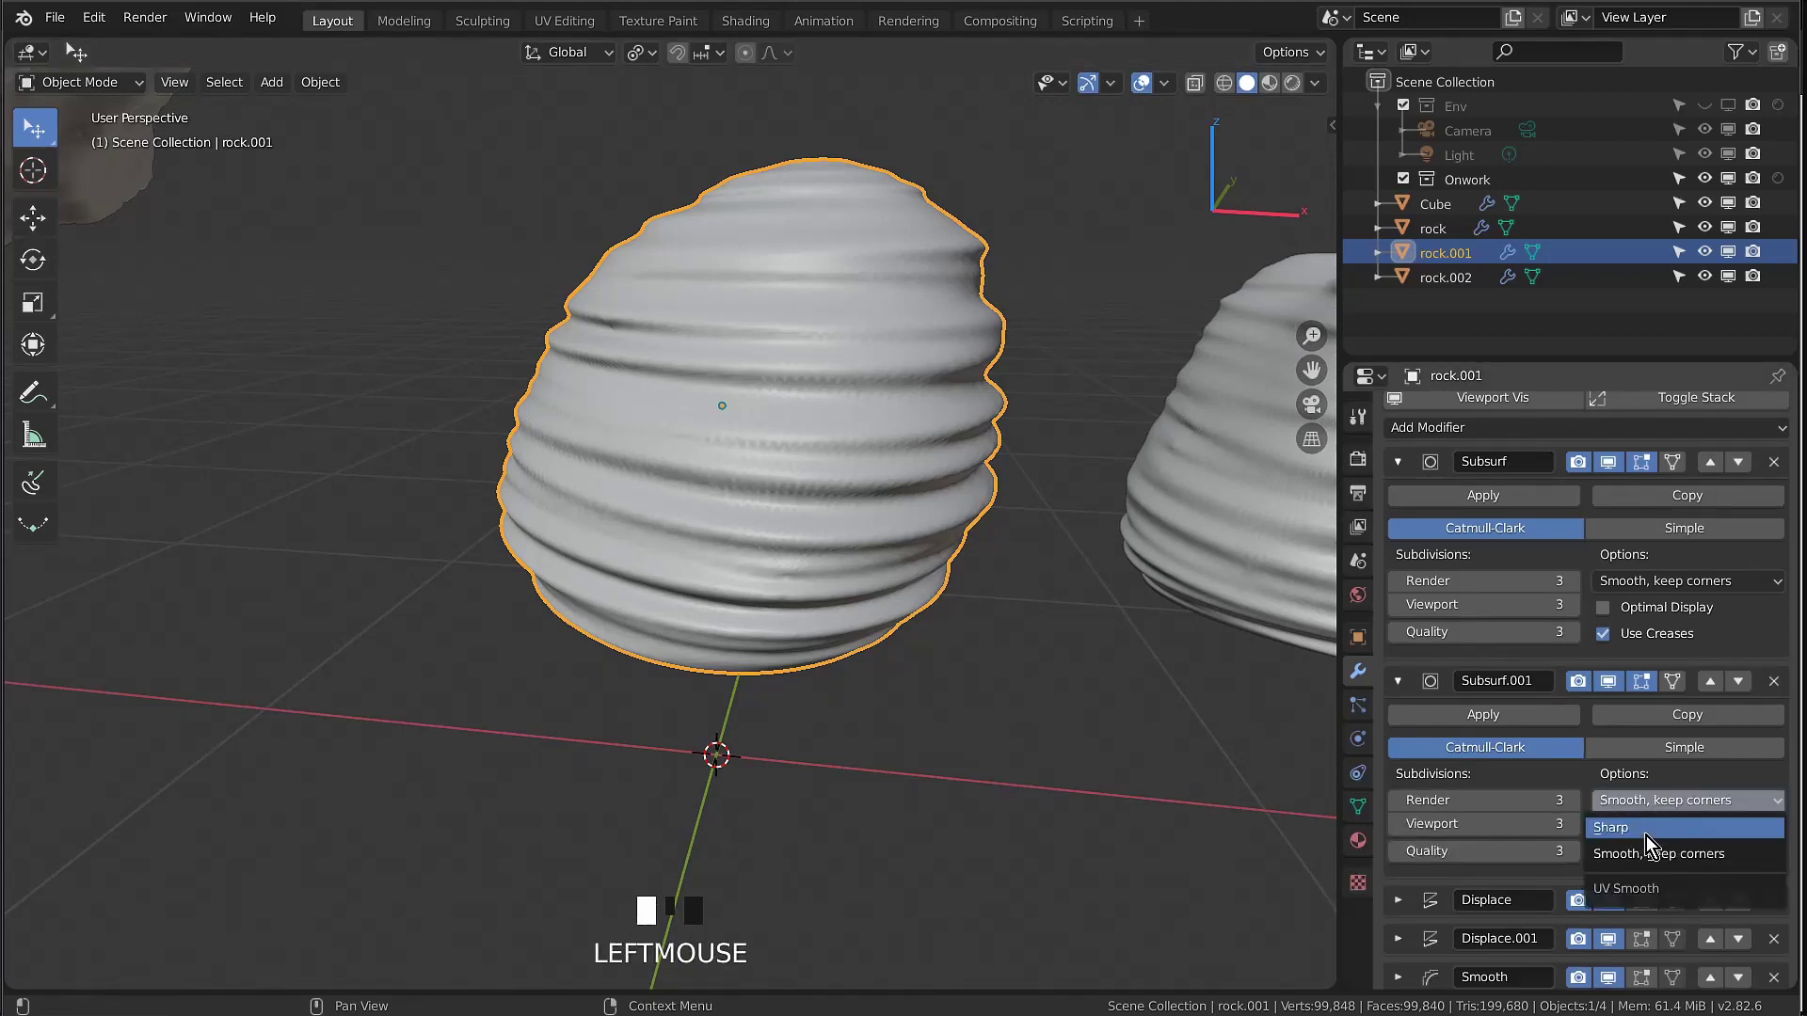
left_click(1649, 832)
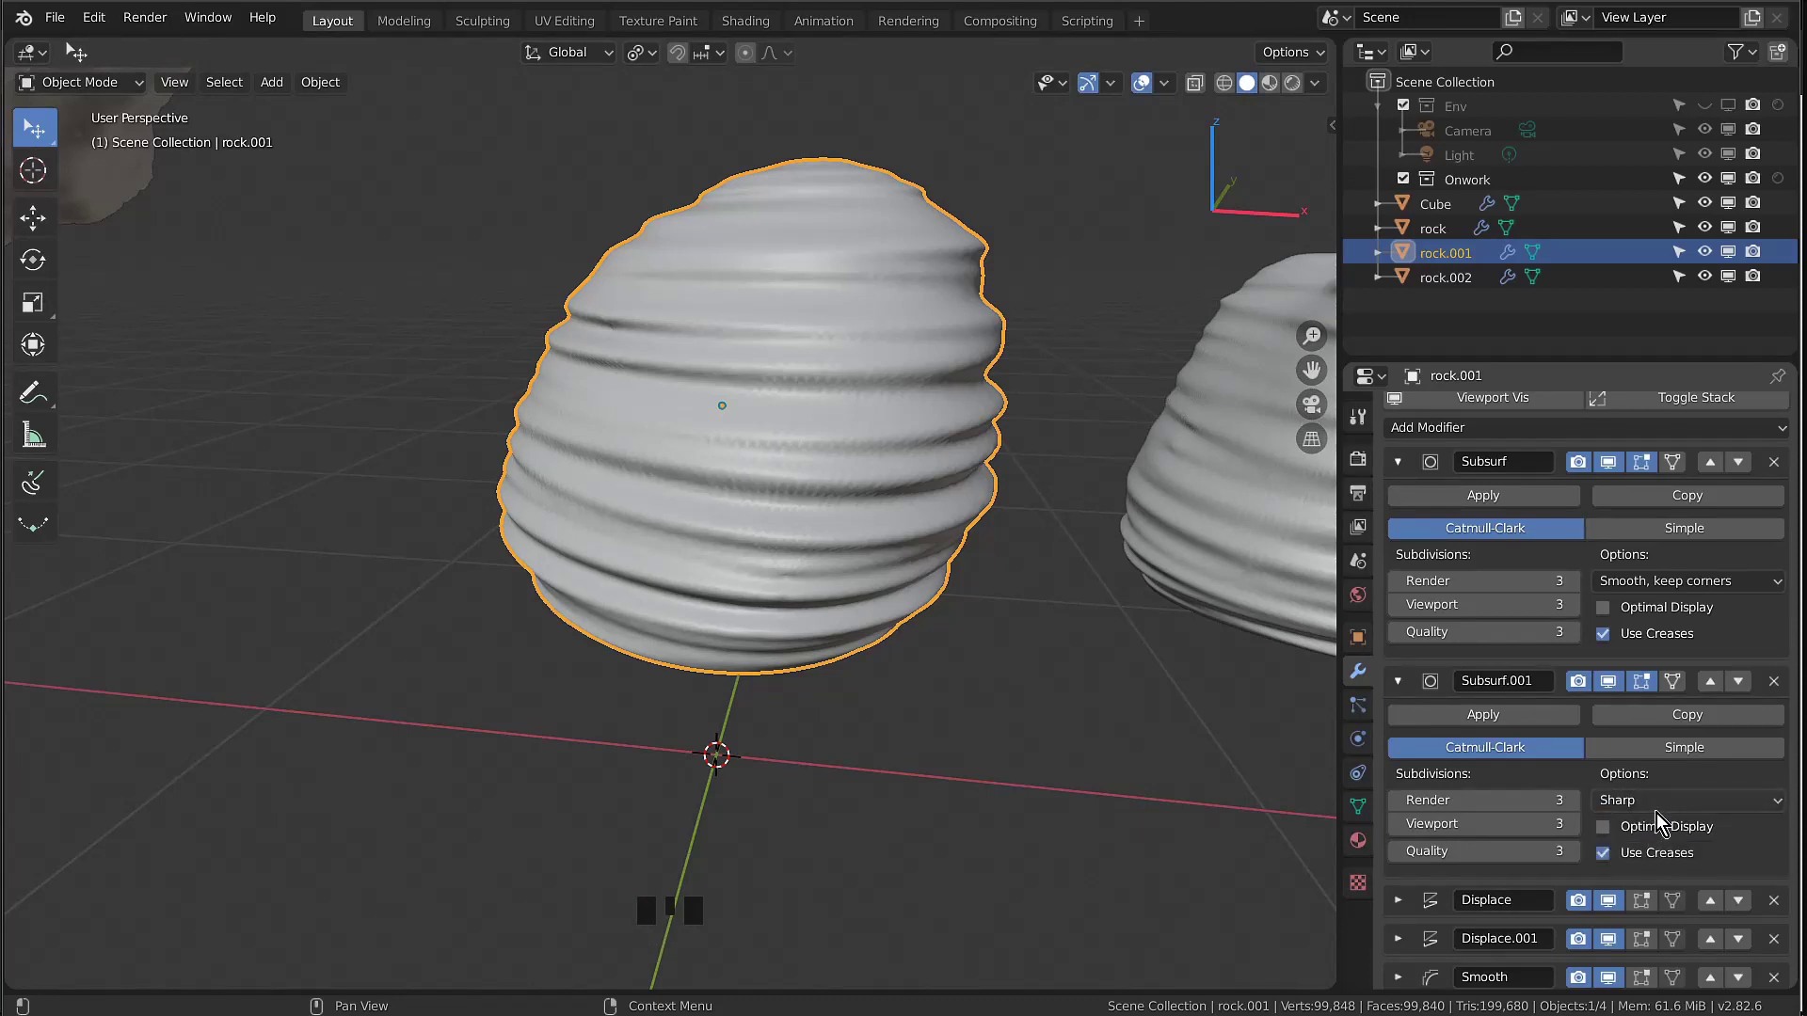
left_click(1657, 805)
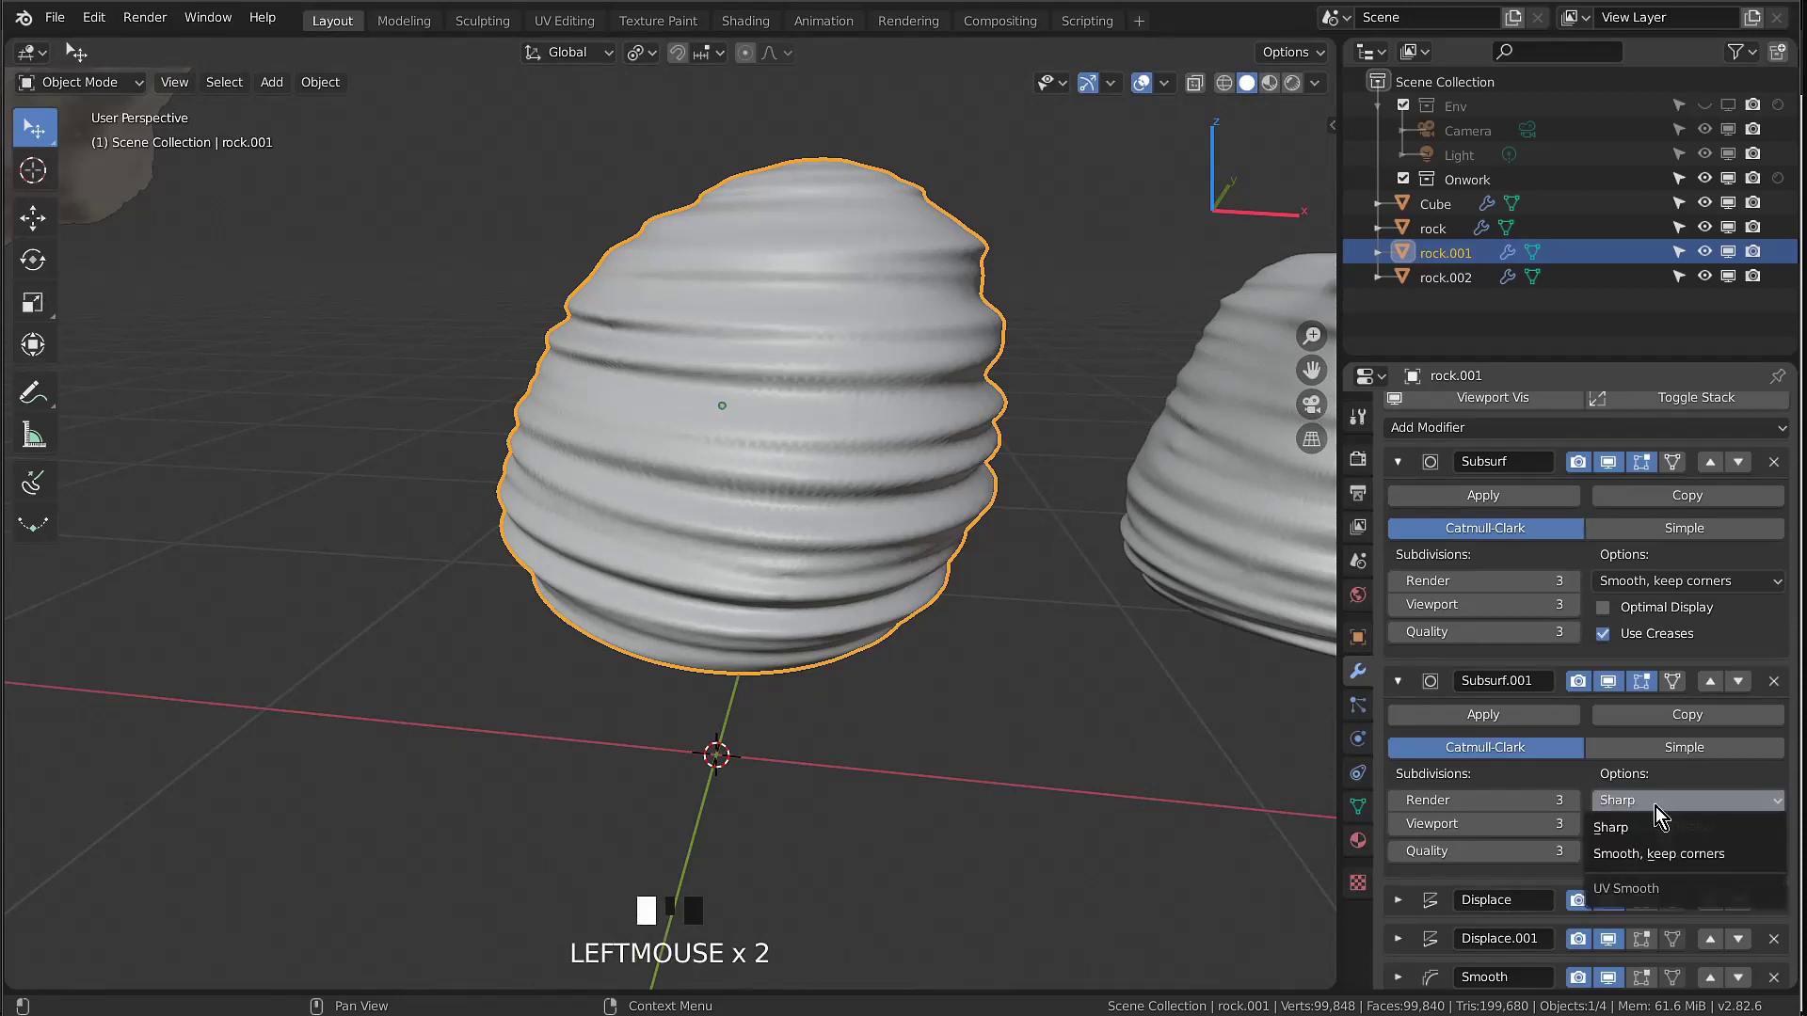
left_click(1663, 854)
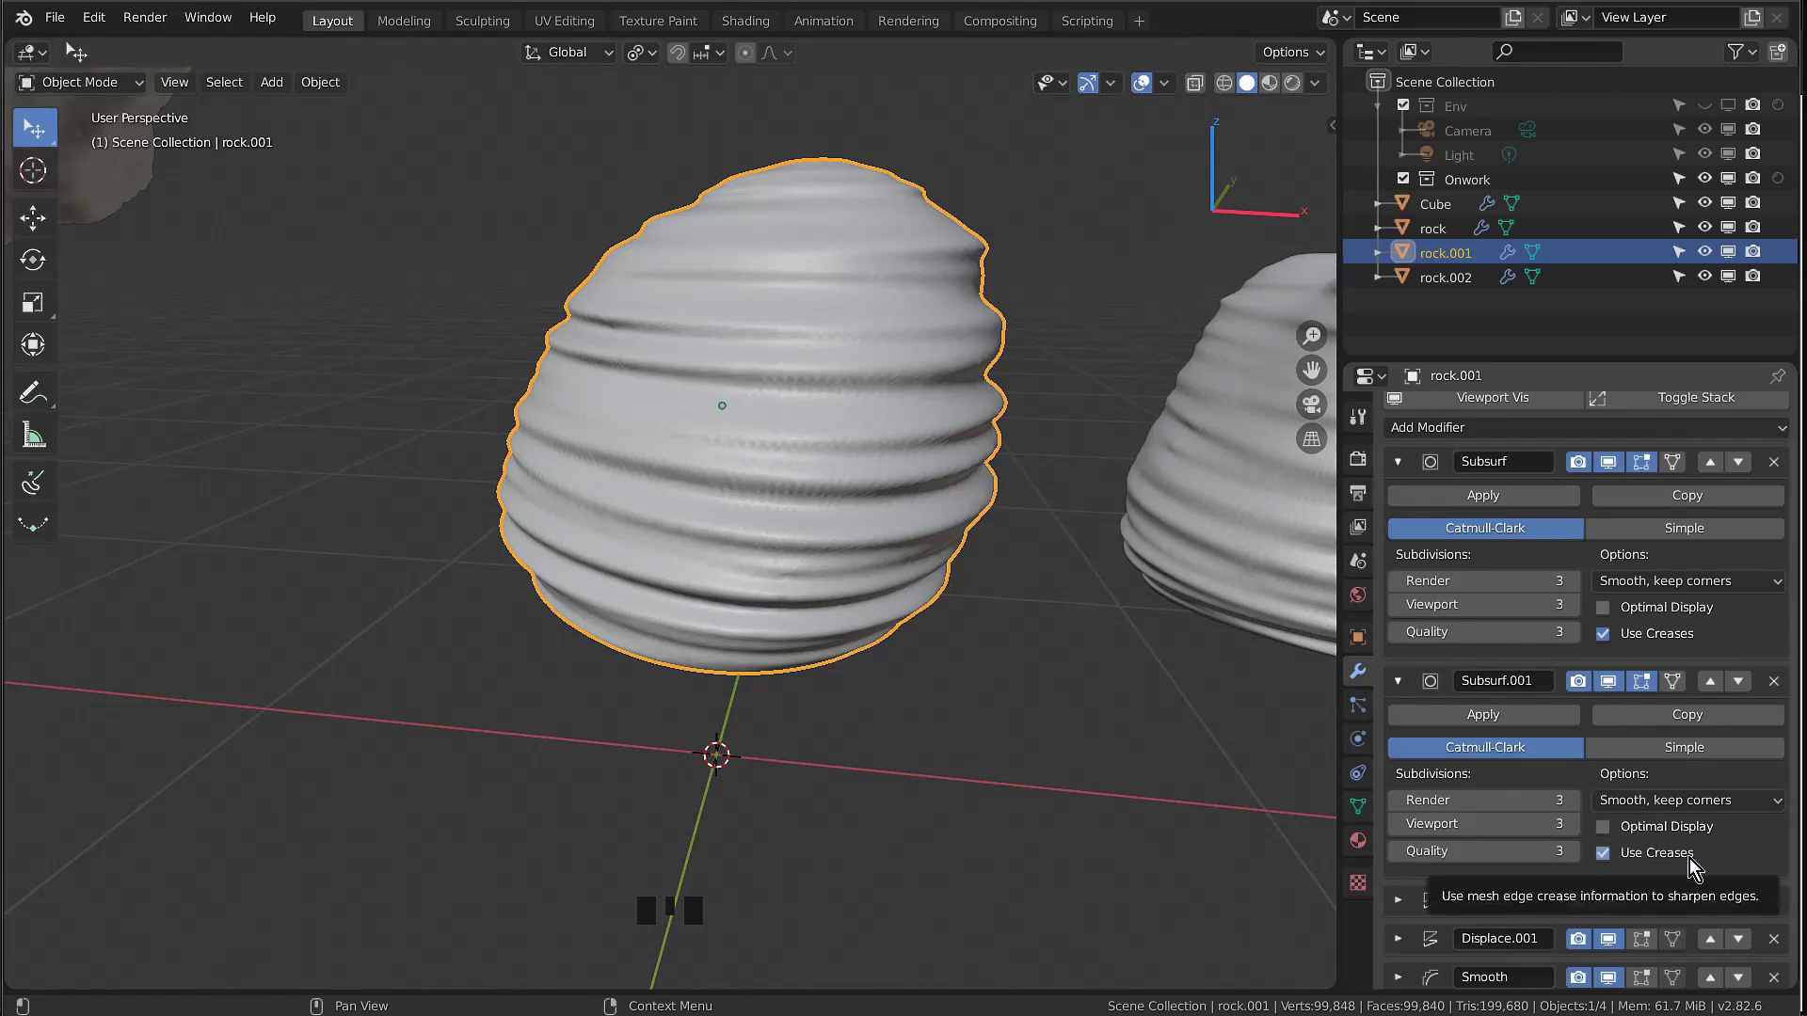
scroll(894, 691, "down", 3)
scroll(794, 629, "down", 3)
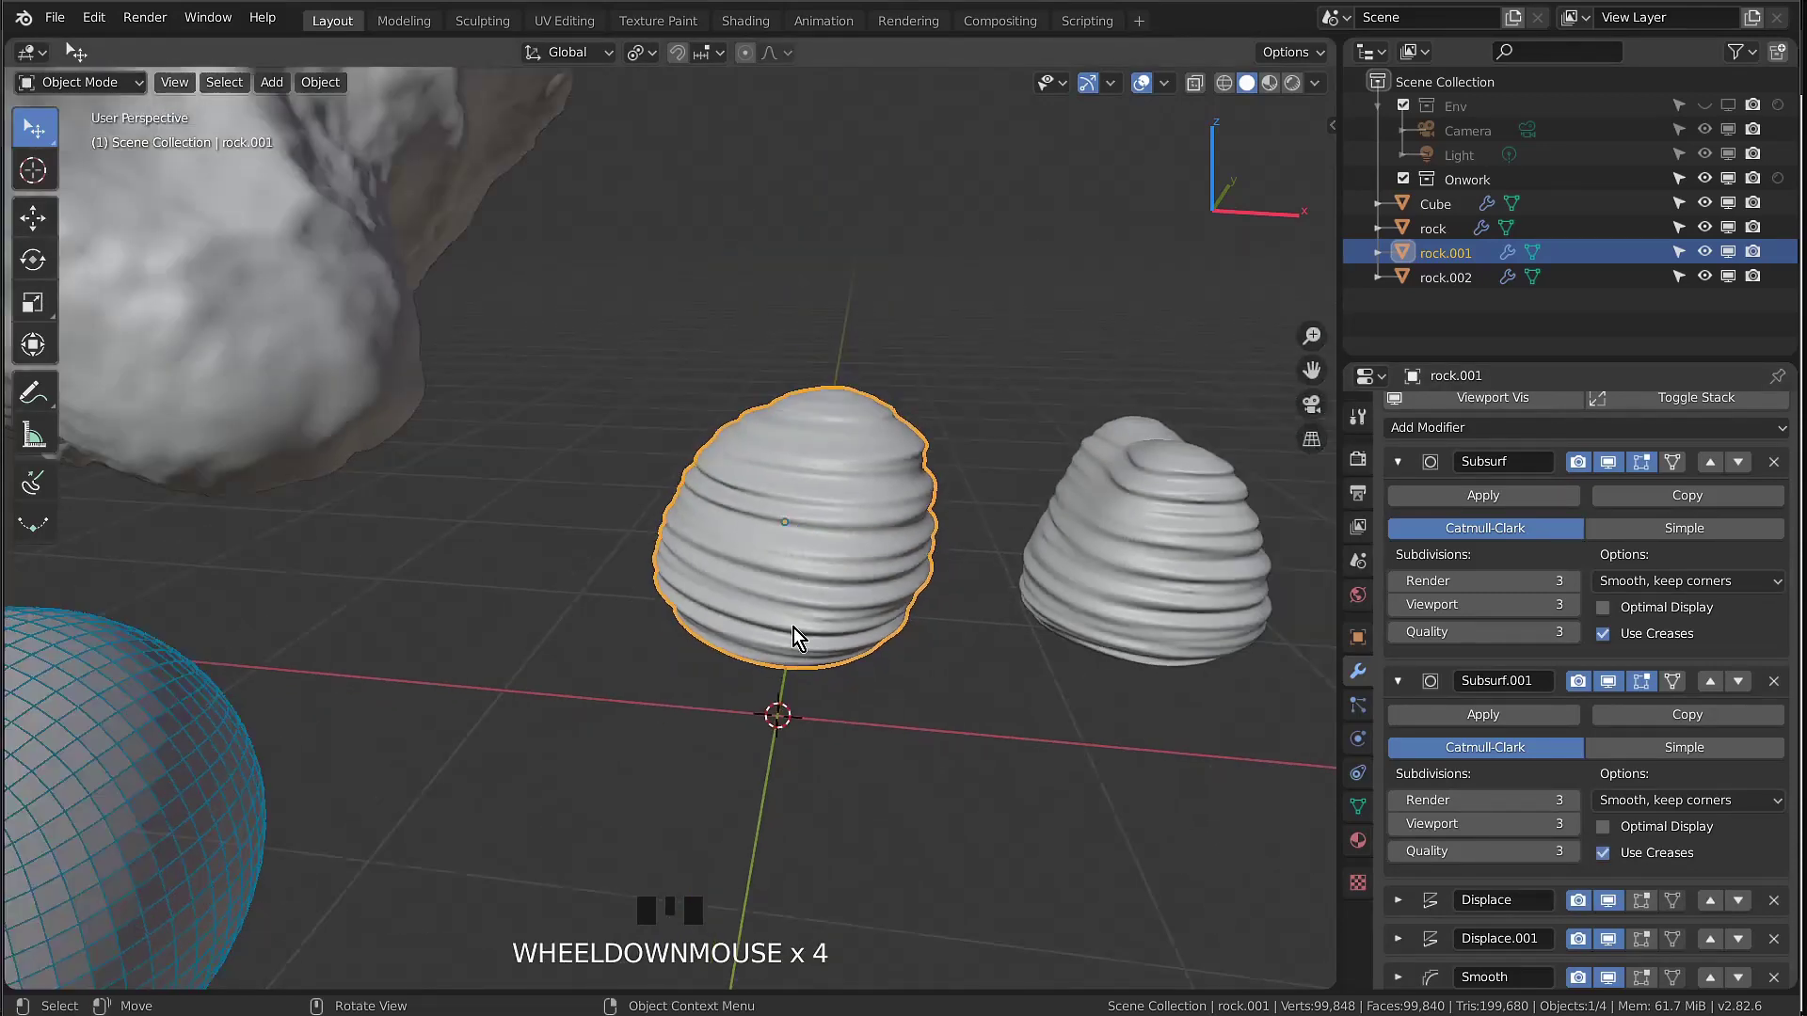
left_click(292, 753)
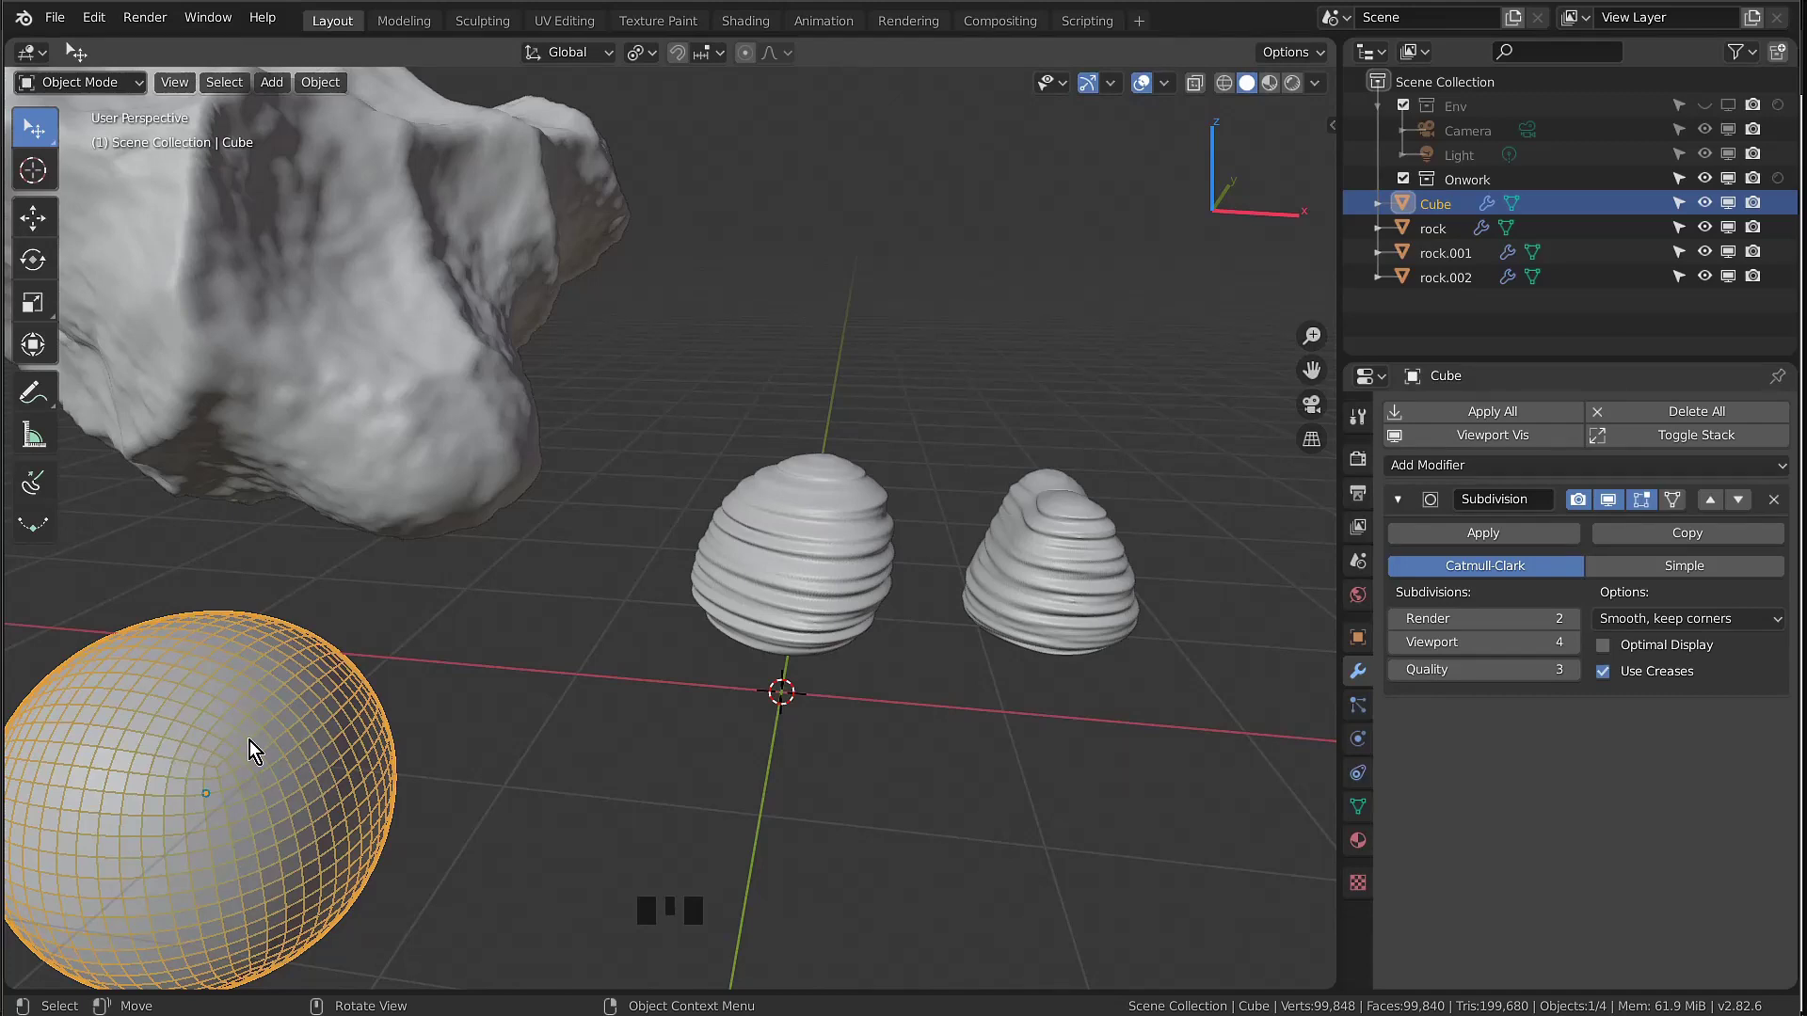
Select all of the Cube's edges in Edit Mode and set Mean Crease to 1.00
key("Tab")
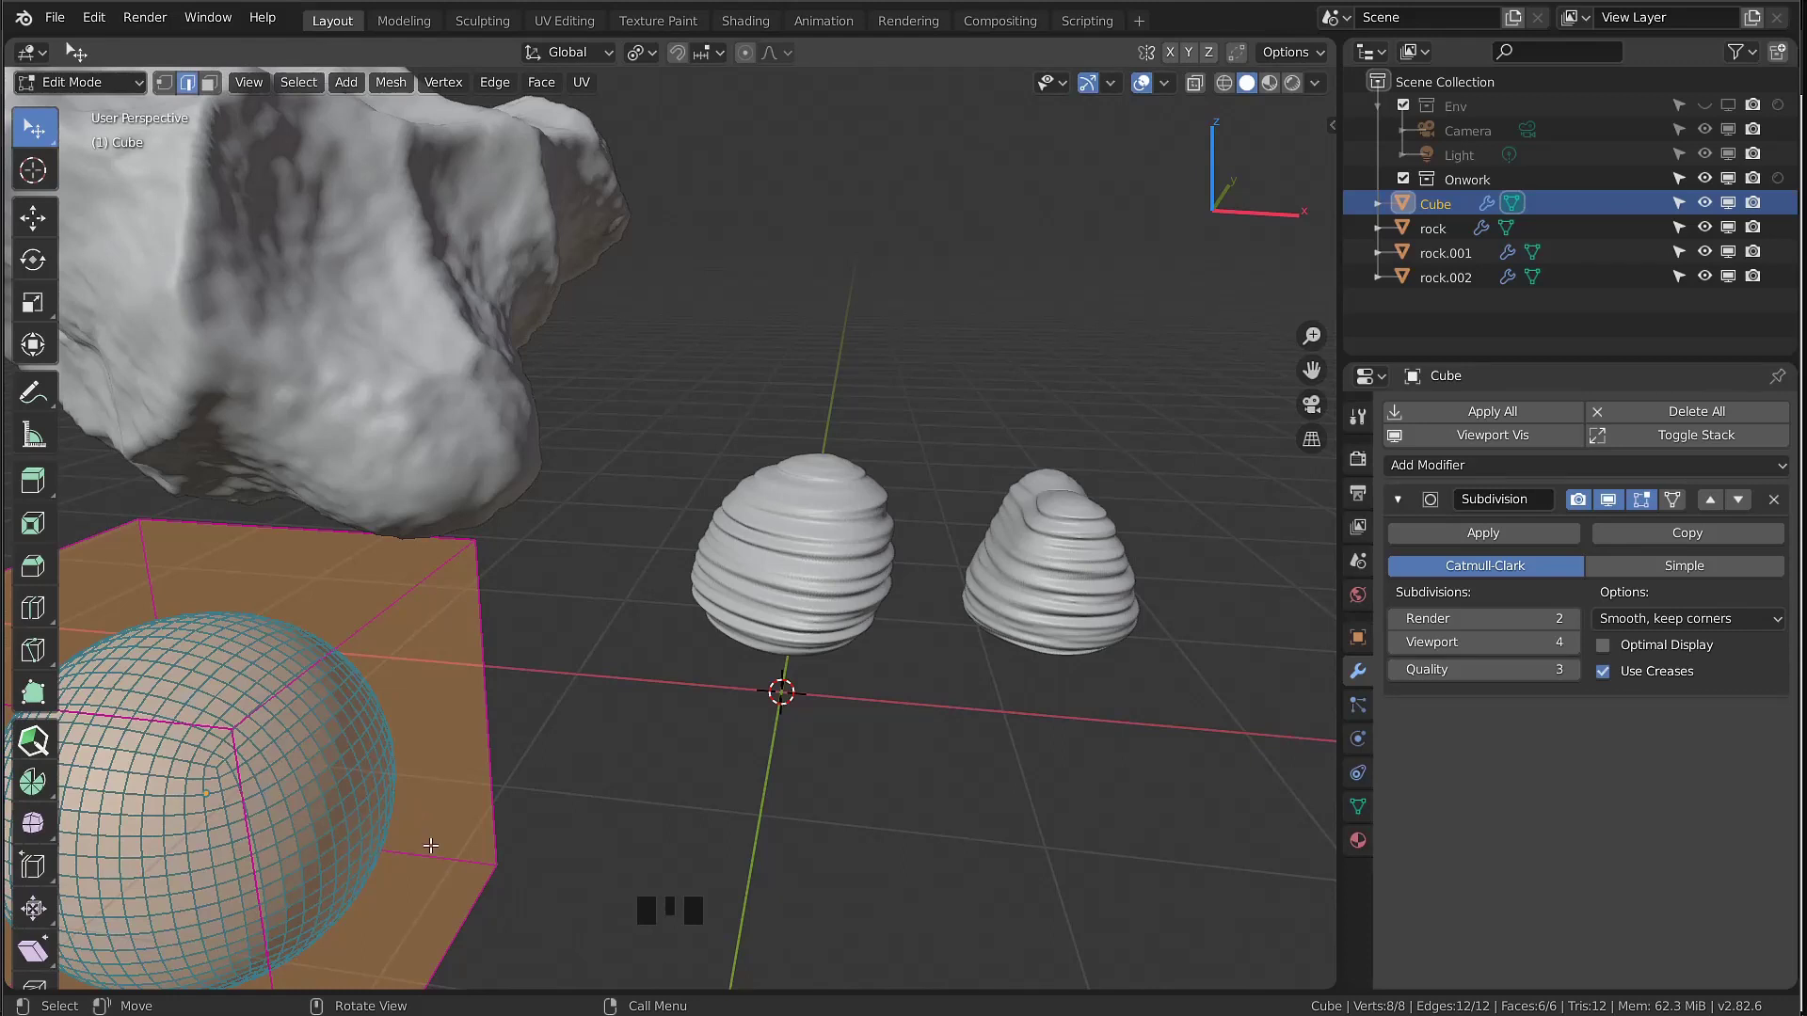
key("a")
key("a")
left_click(1329, 120)
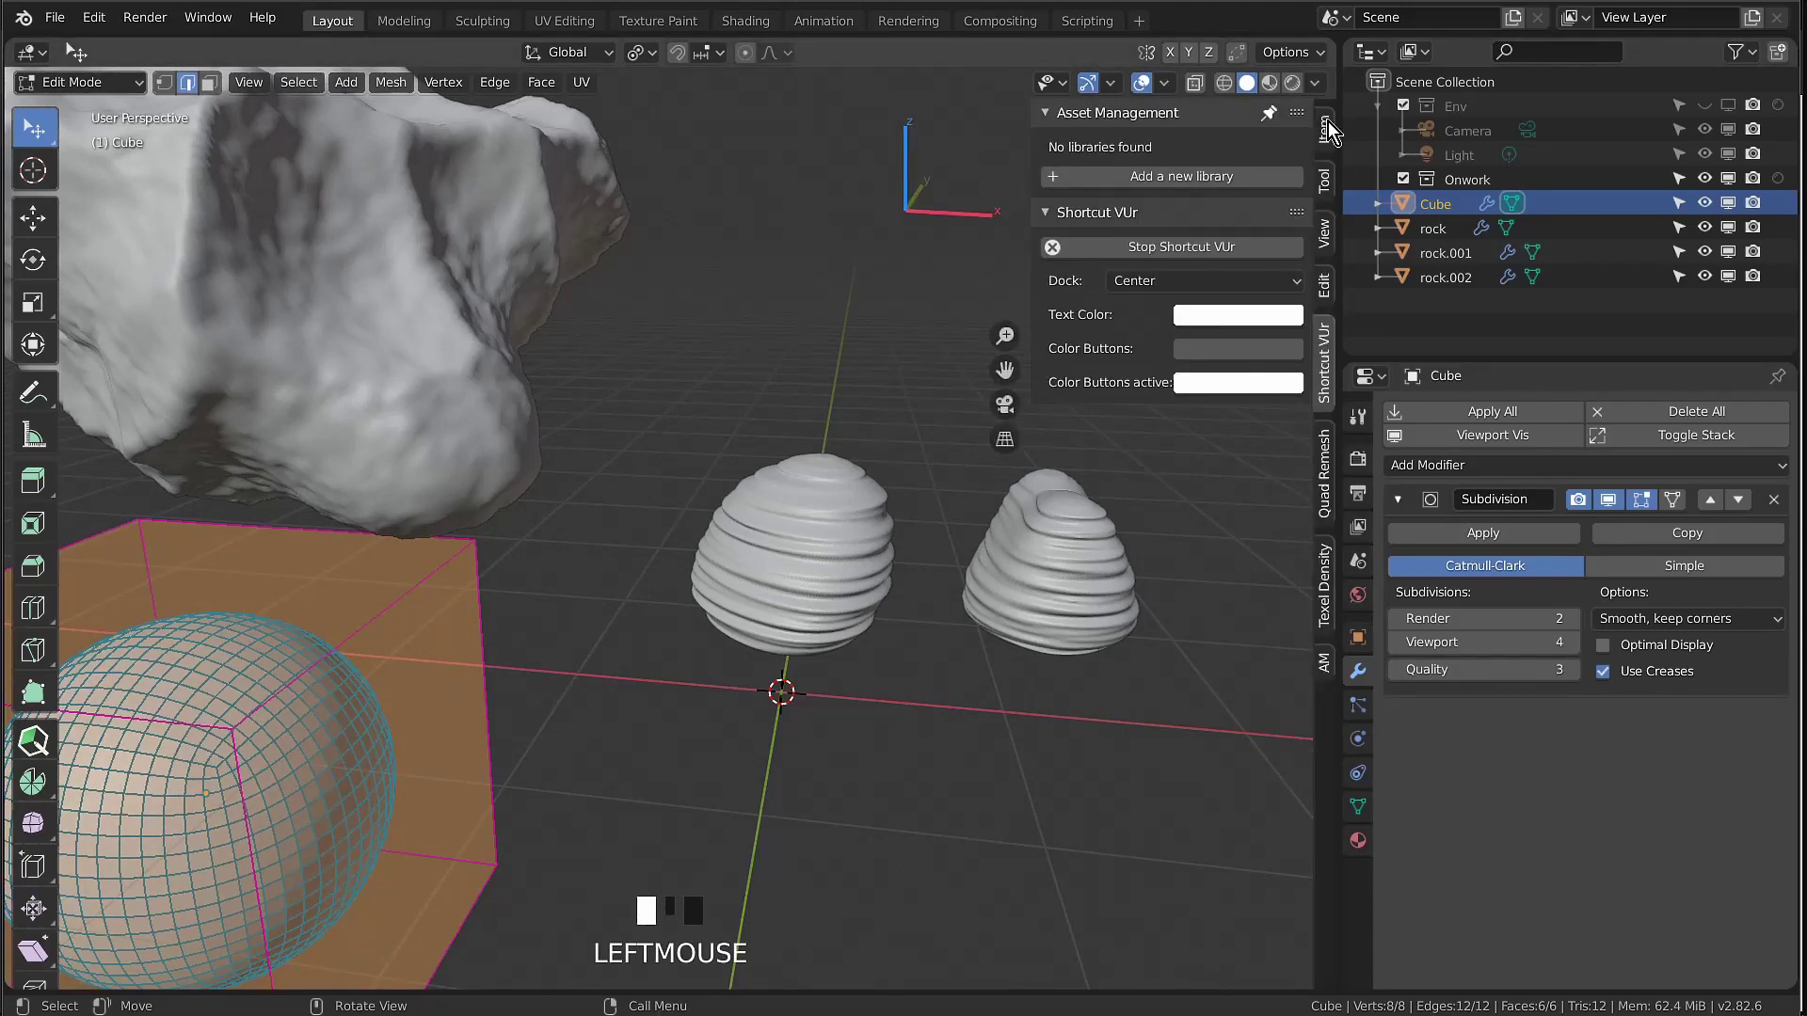
left_click(1329, 130)
left_click_drag(1167, 452, 1289, 452)
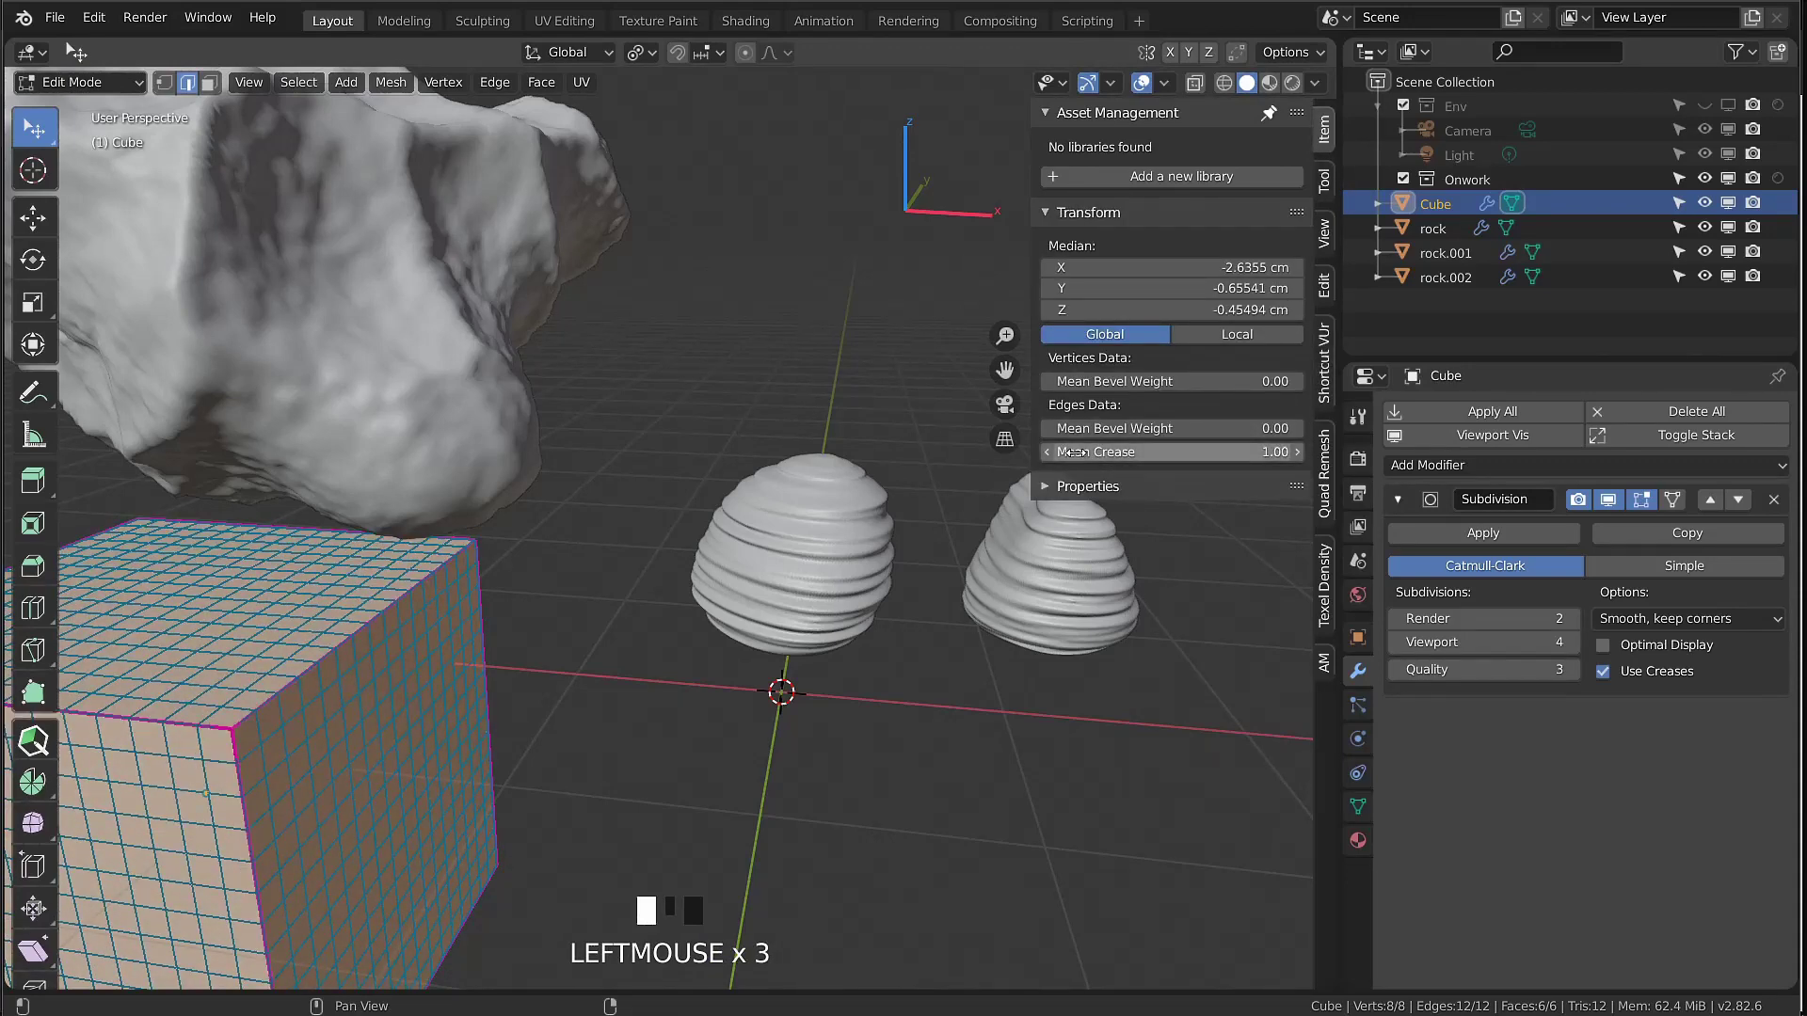
key("Tab")
scroll(320, 790, "down", 4)
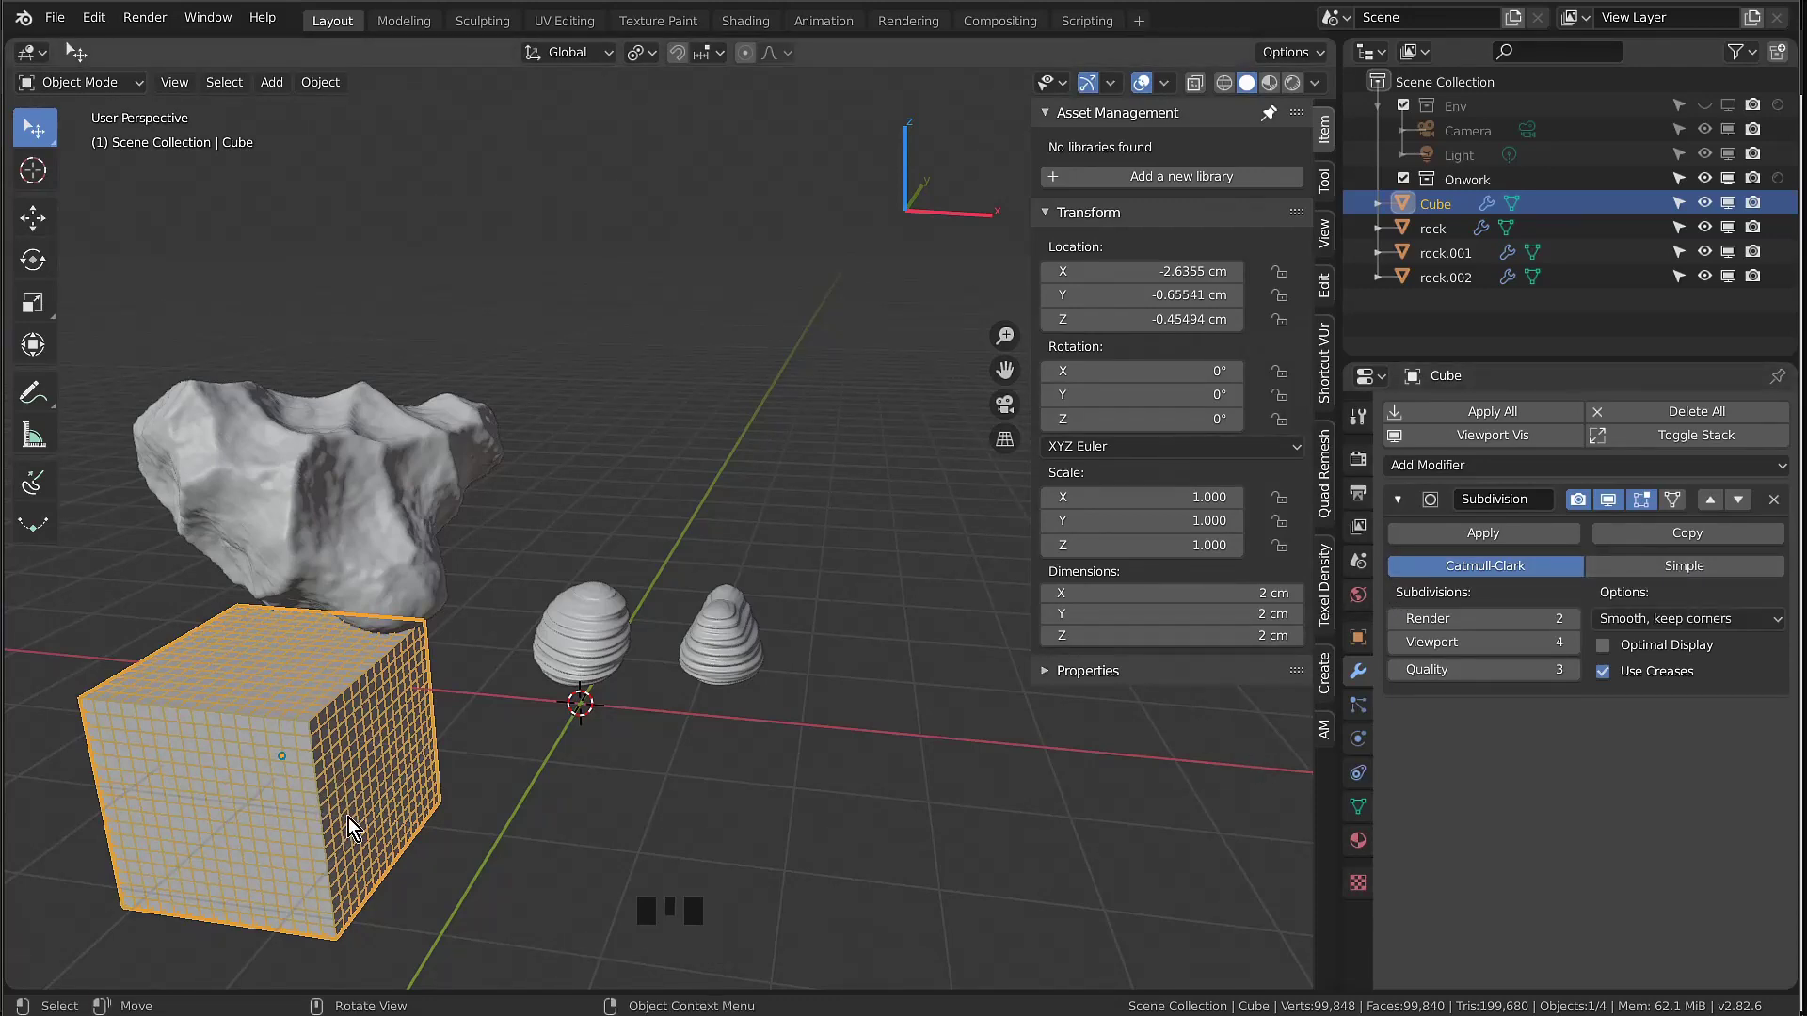
key("Tab")
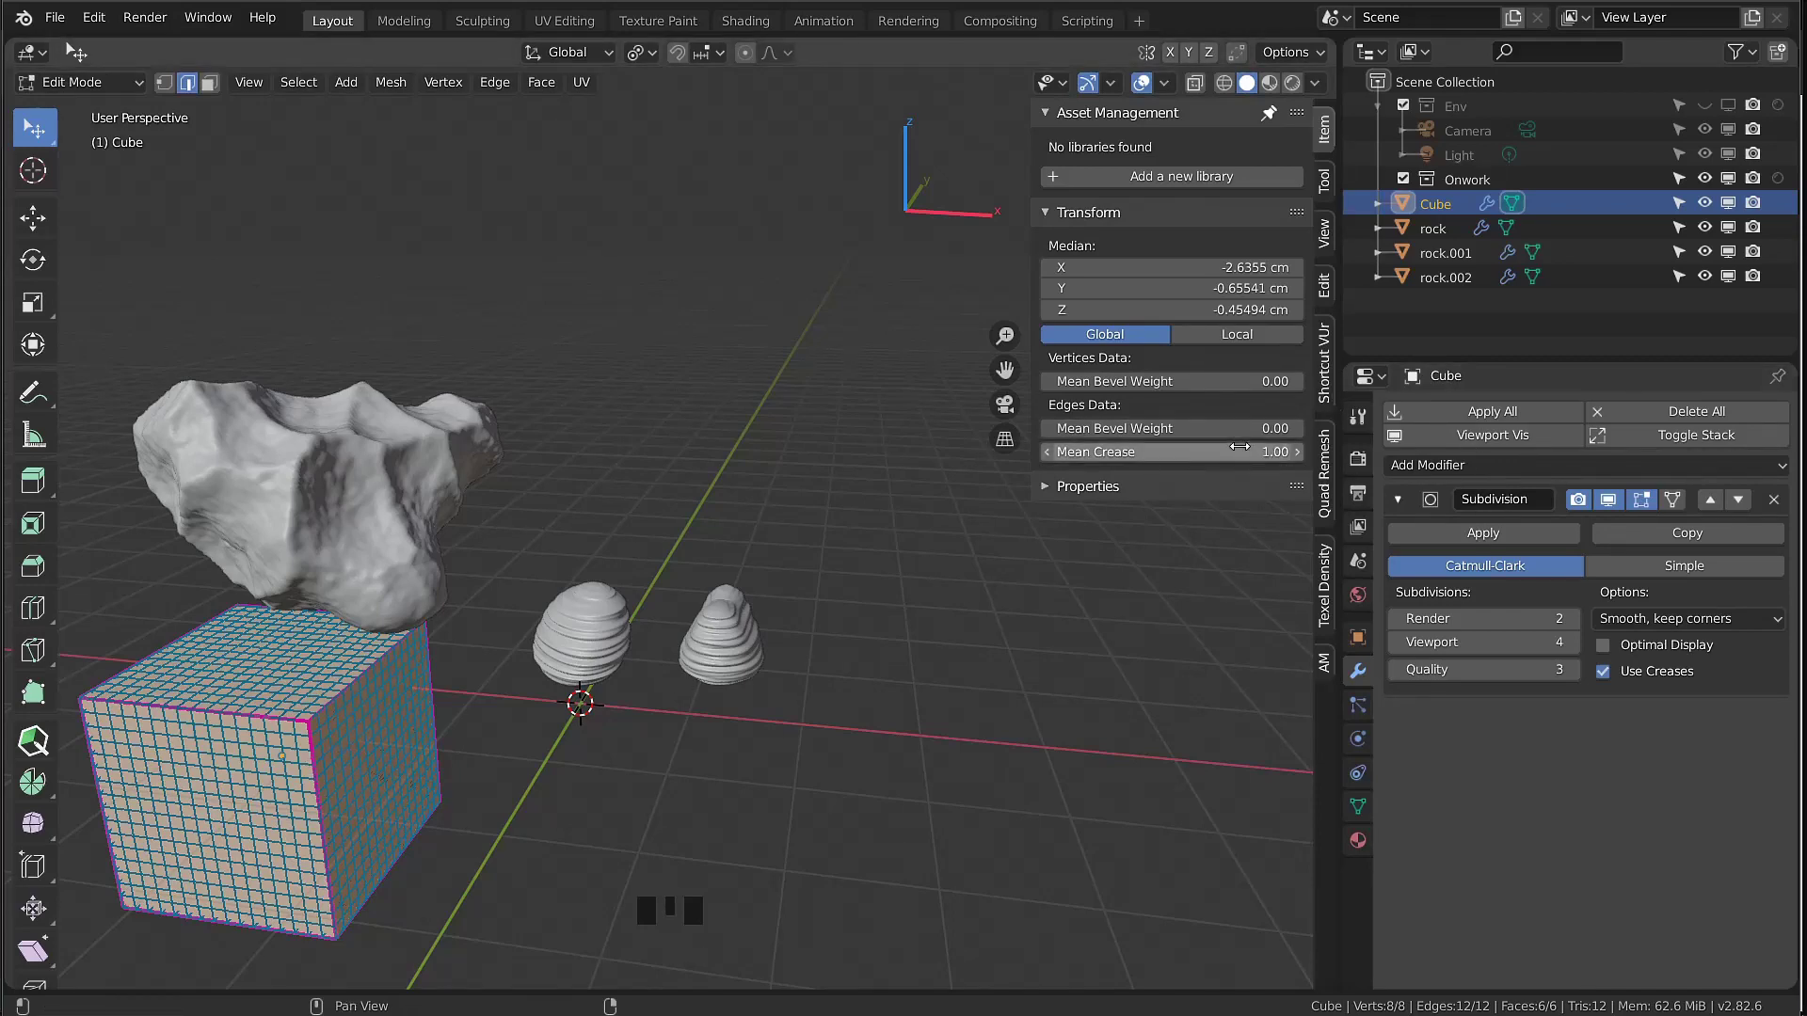
Clear the Cube's Mean Crease to 0.00 and give one selected edge a full 1.00 crease
left_click_drag(1241, 451, 1110, 452)
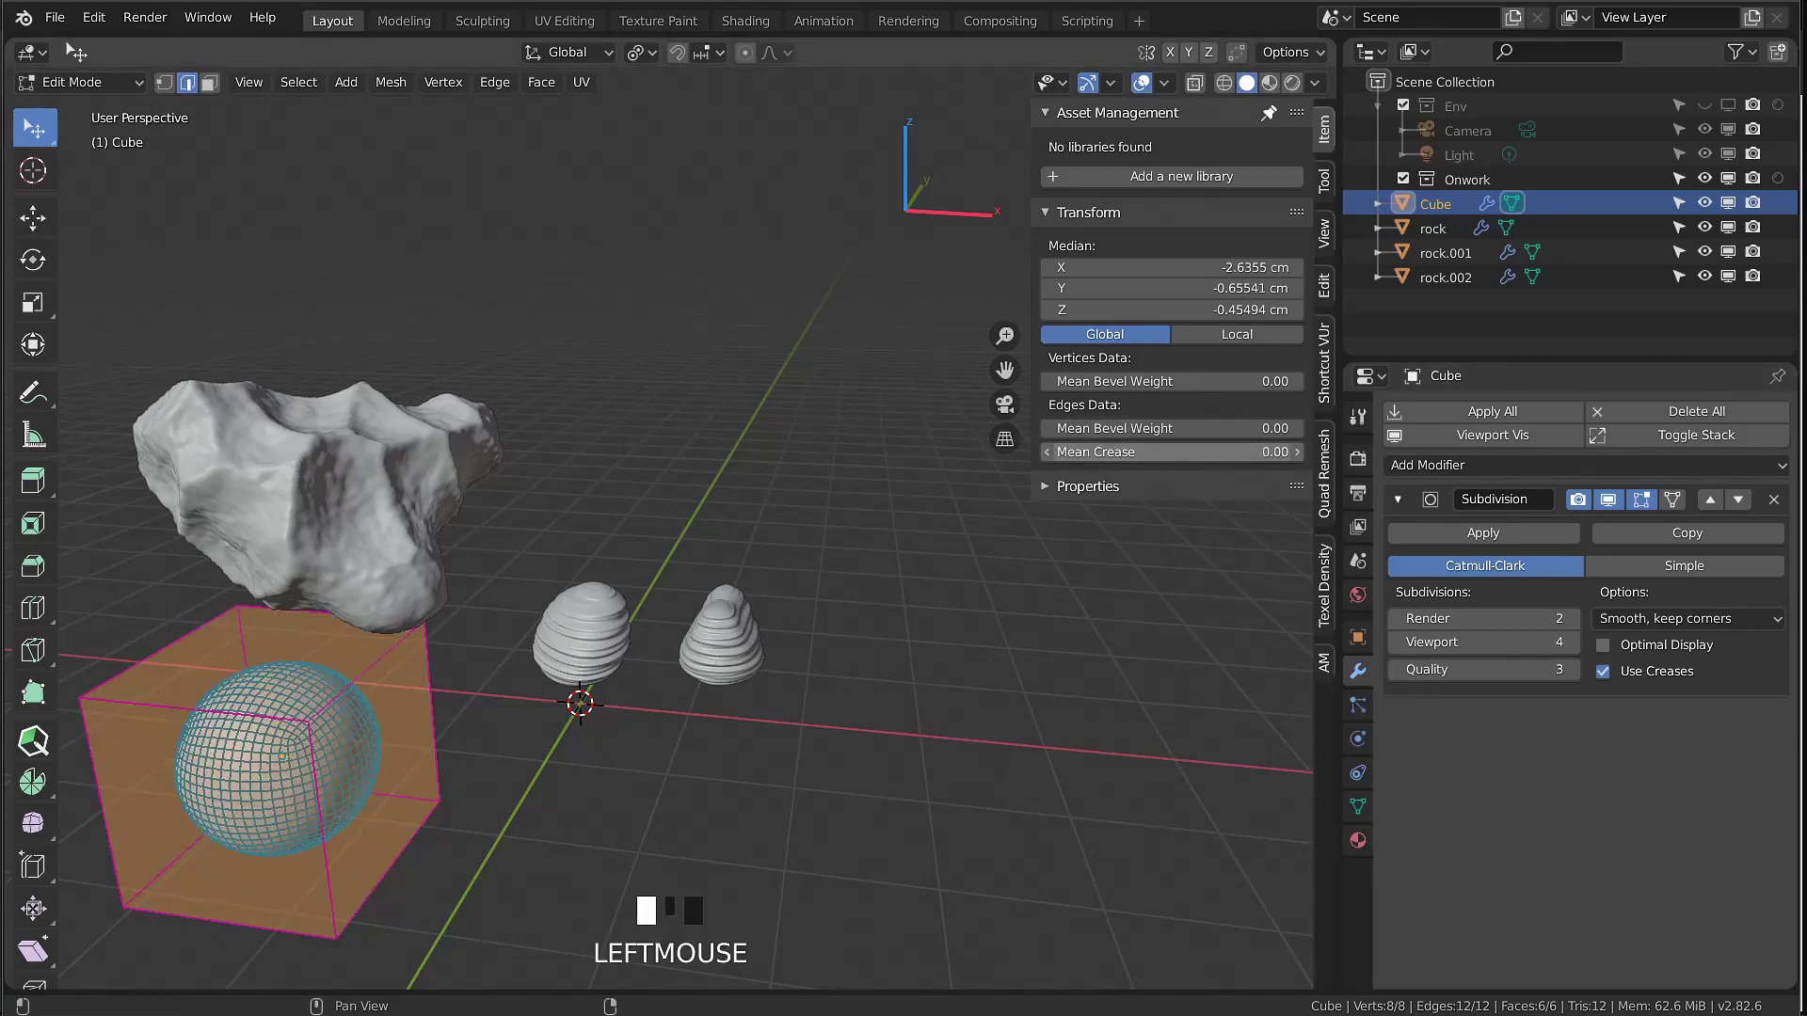
double_click(364, 664)
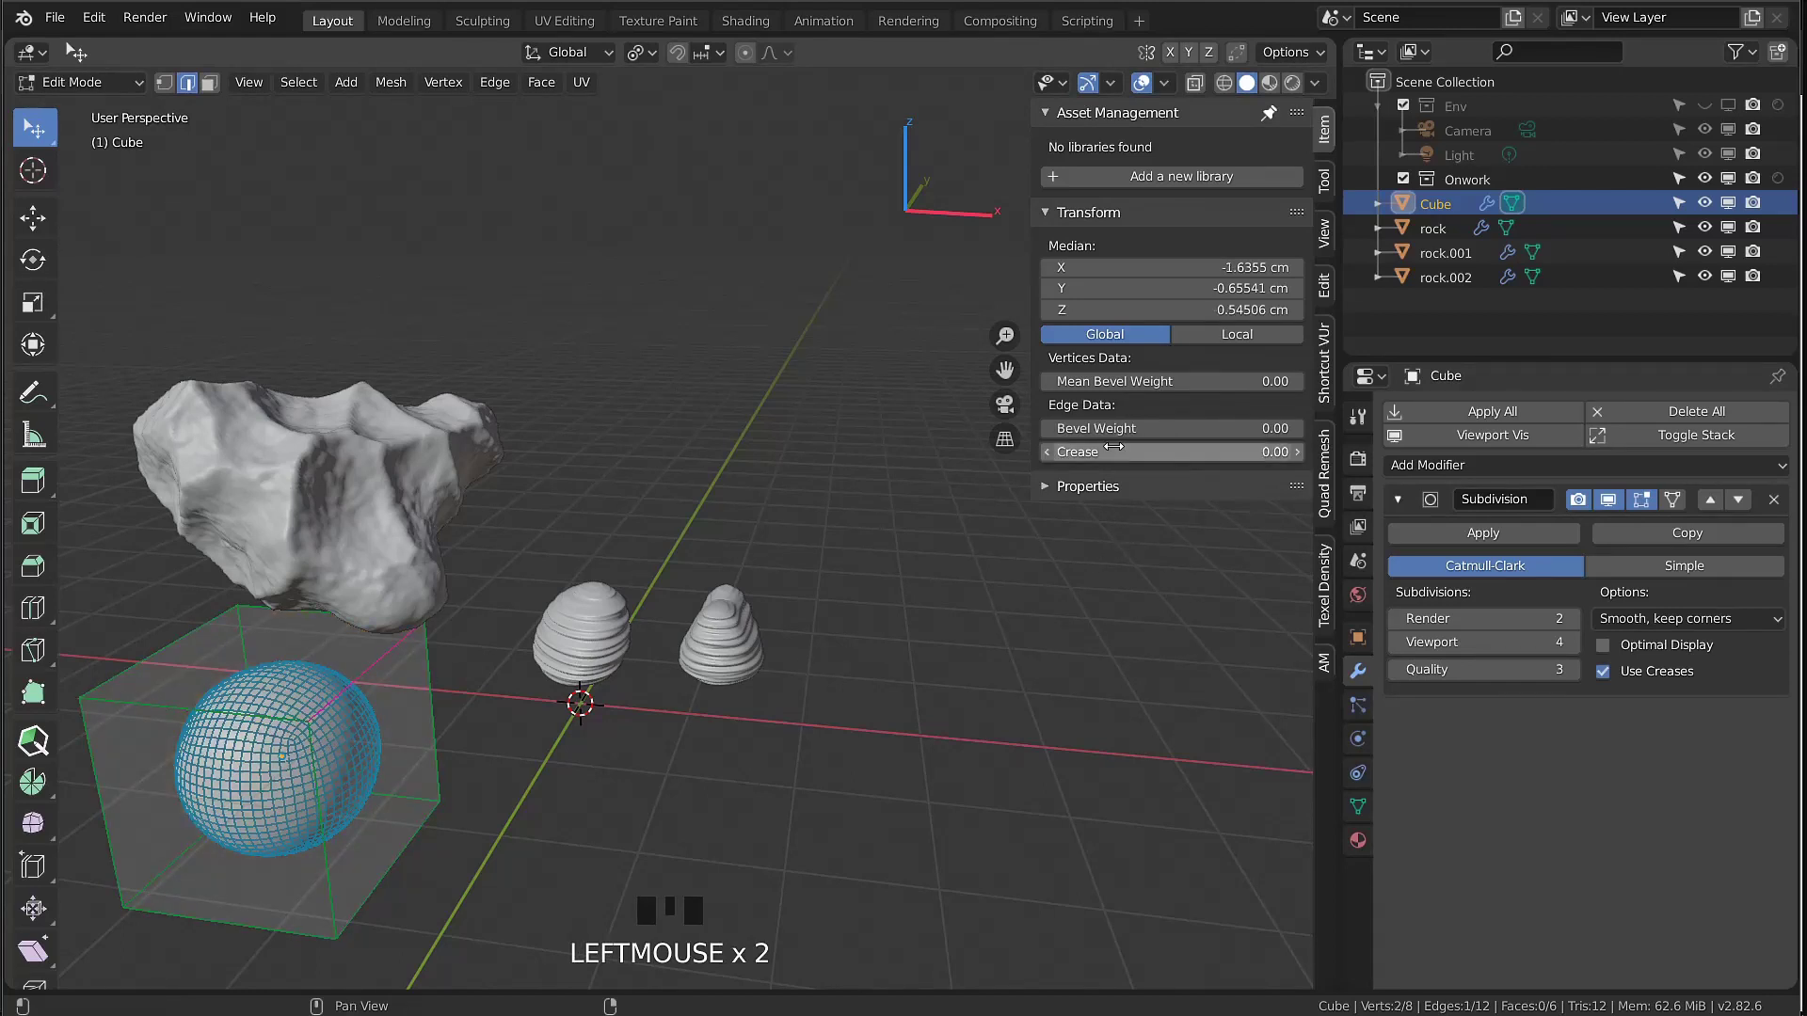
left_click_drag(1111, 453, 1252, 453)
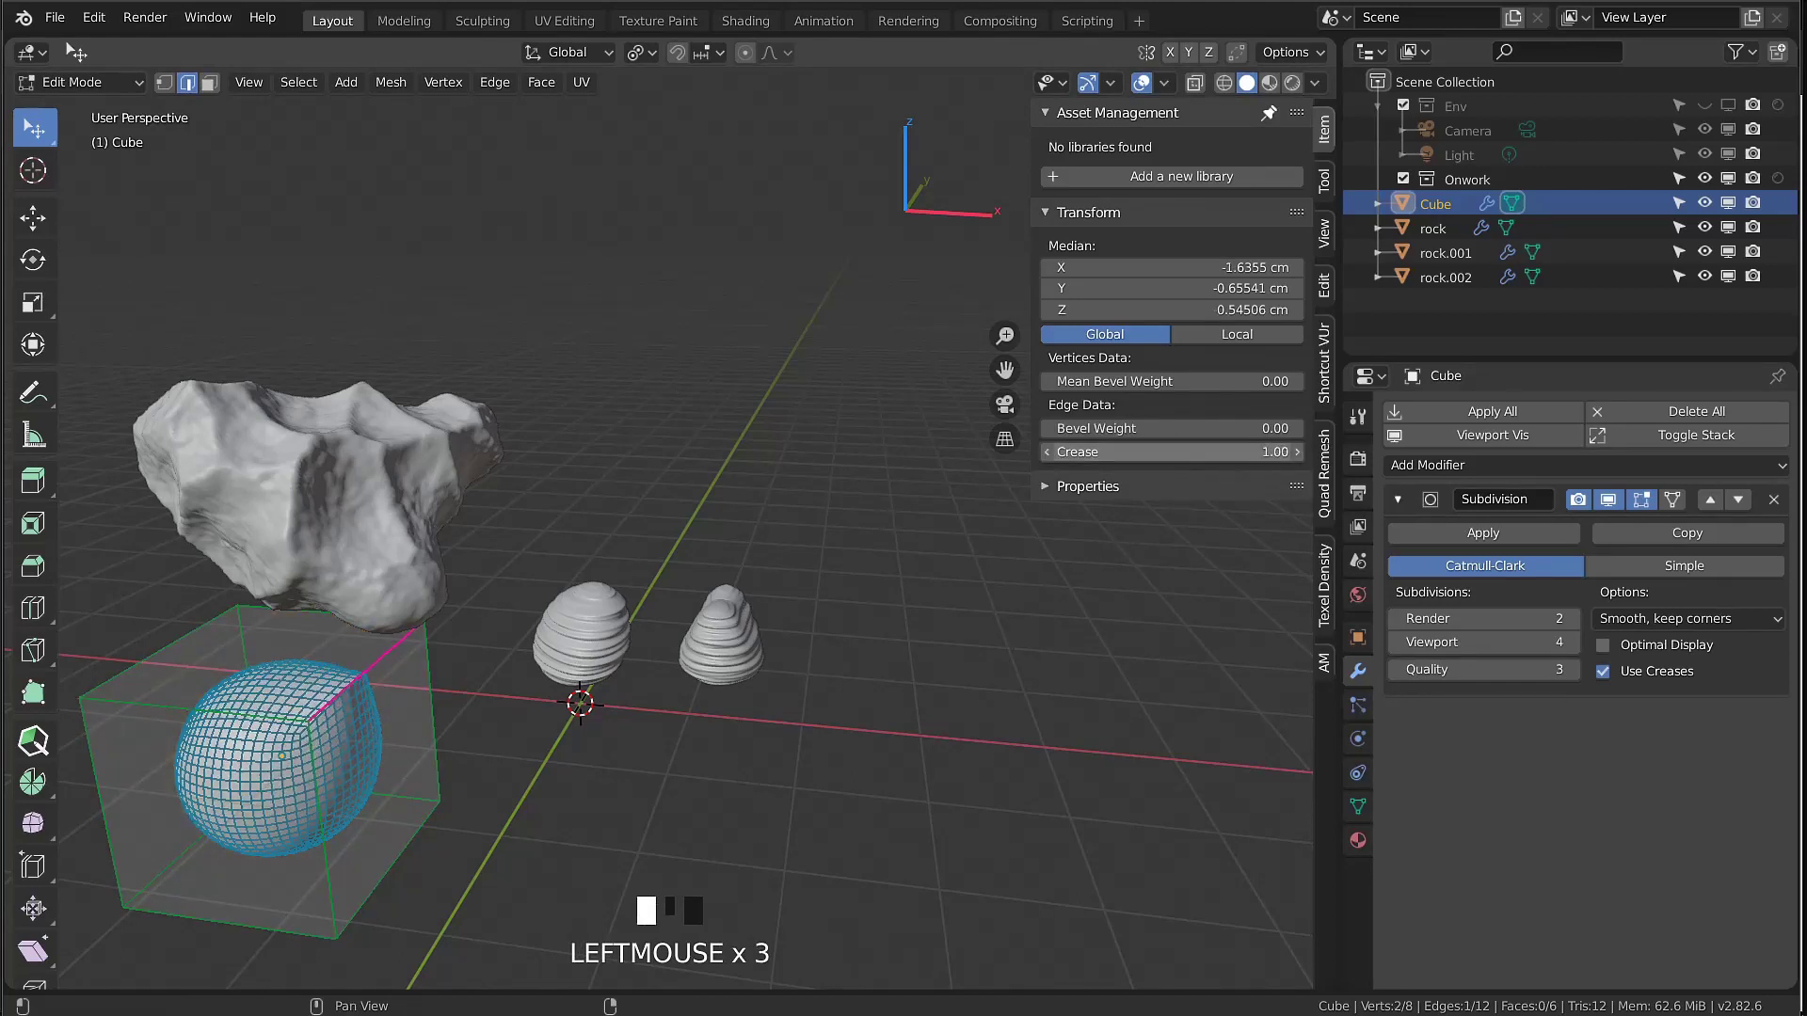
scroll(402, 753, "up", 5)
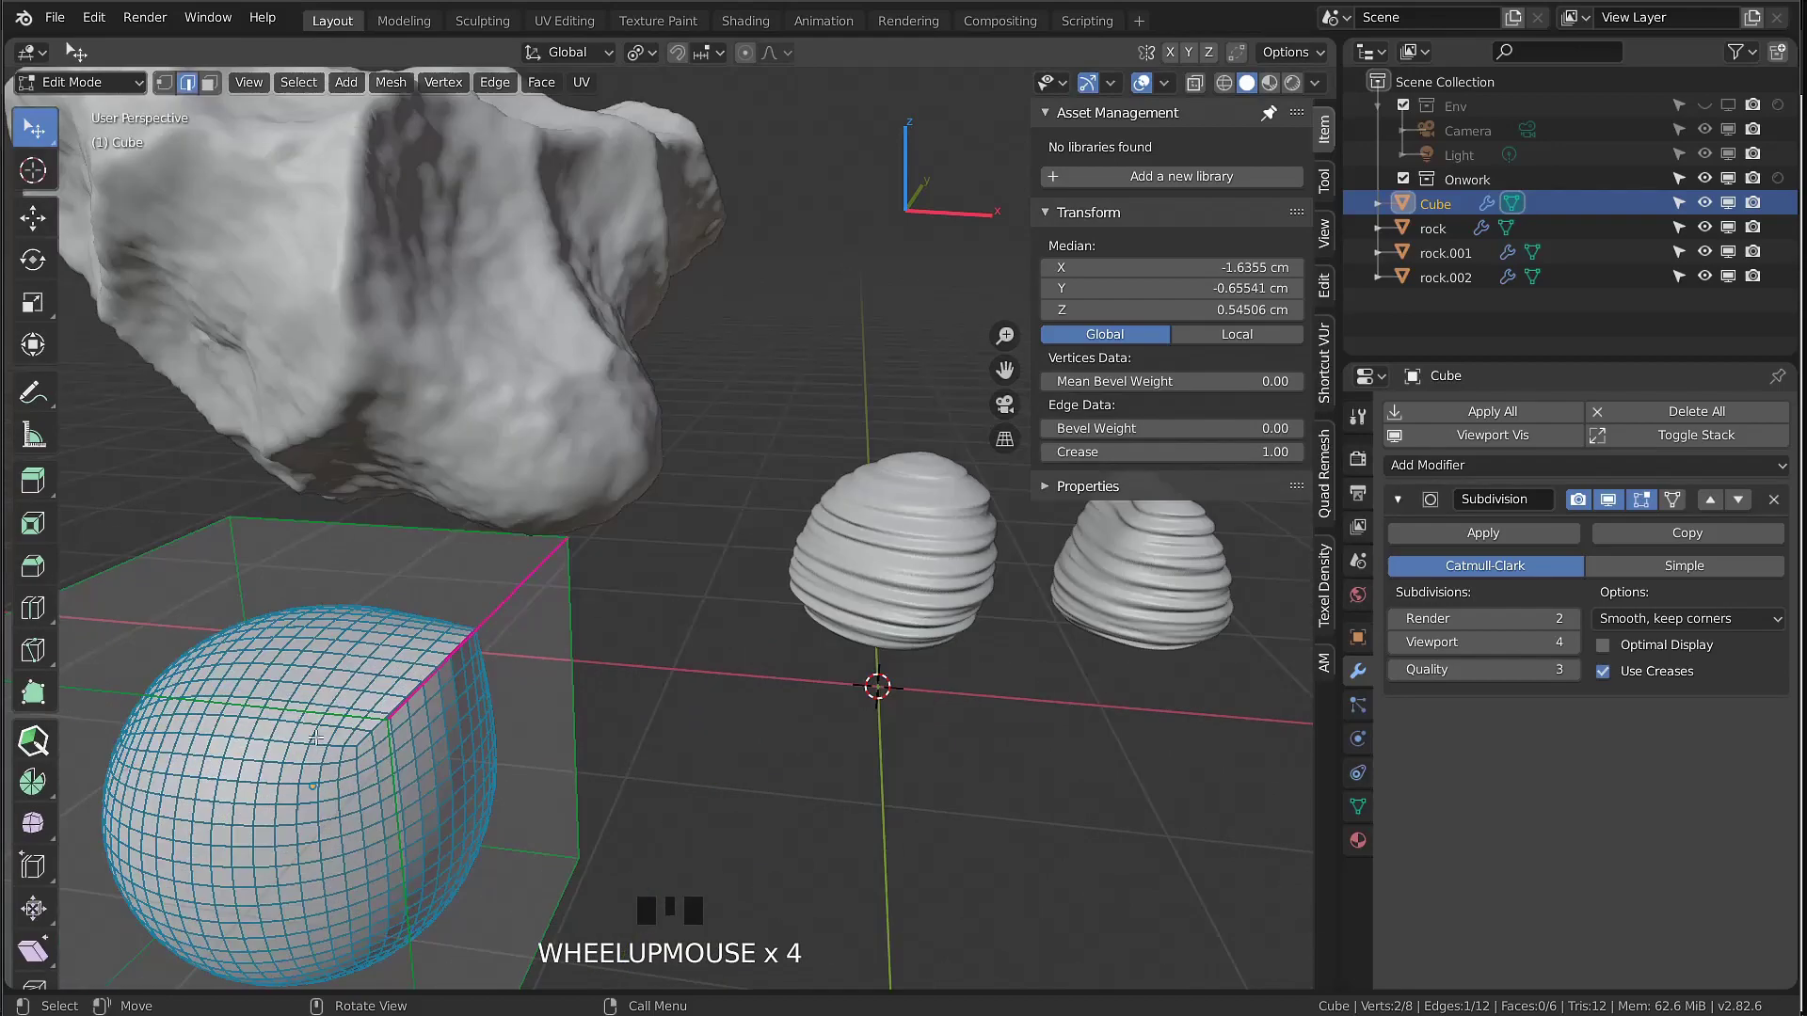
middle_click_drag(377, 748, 513, 765)
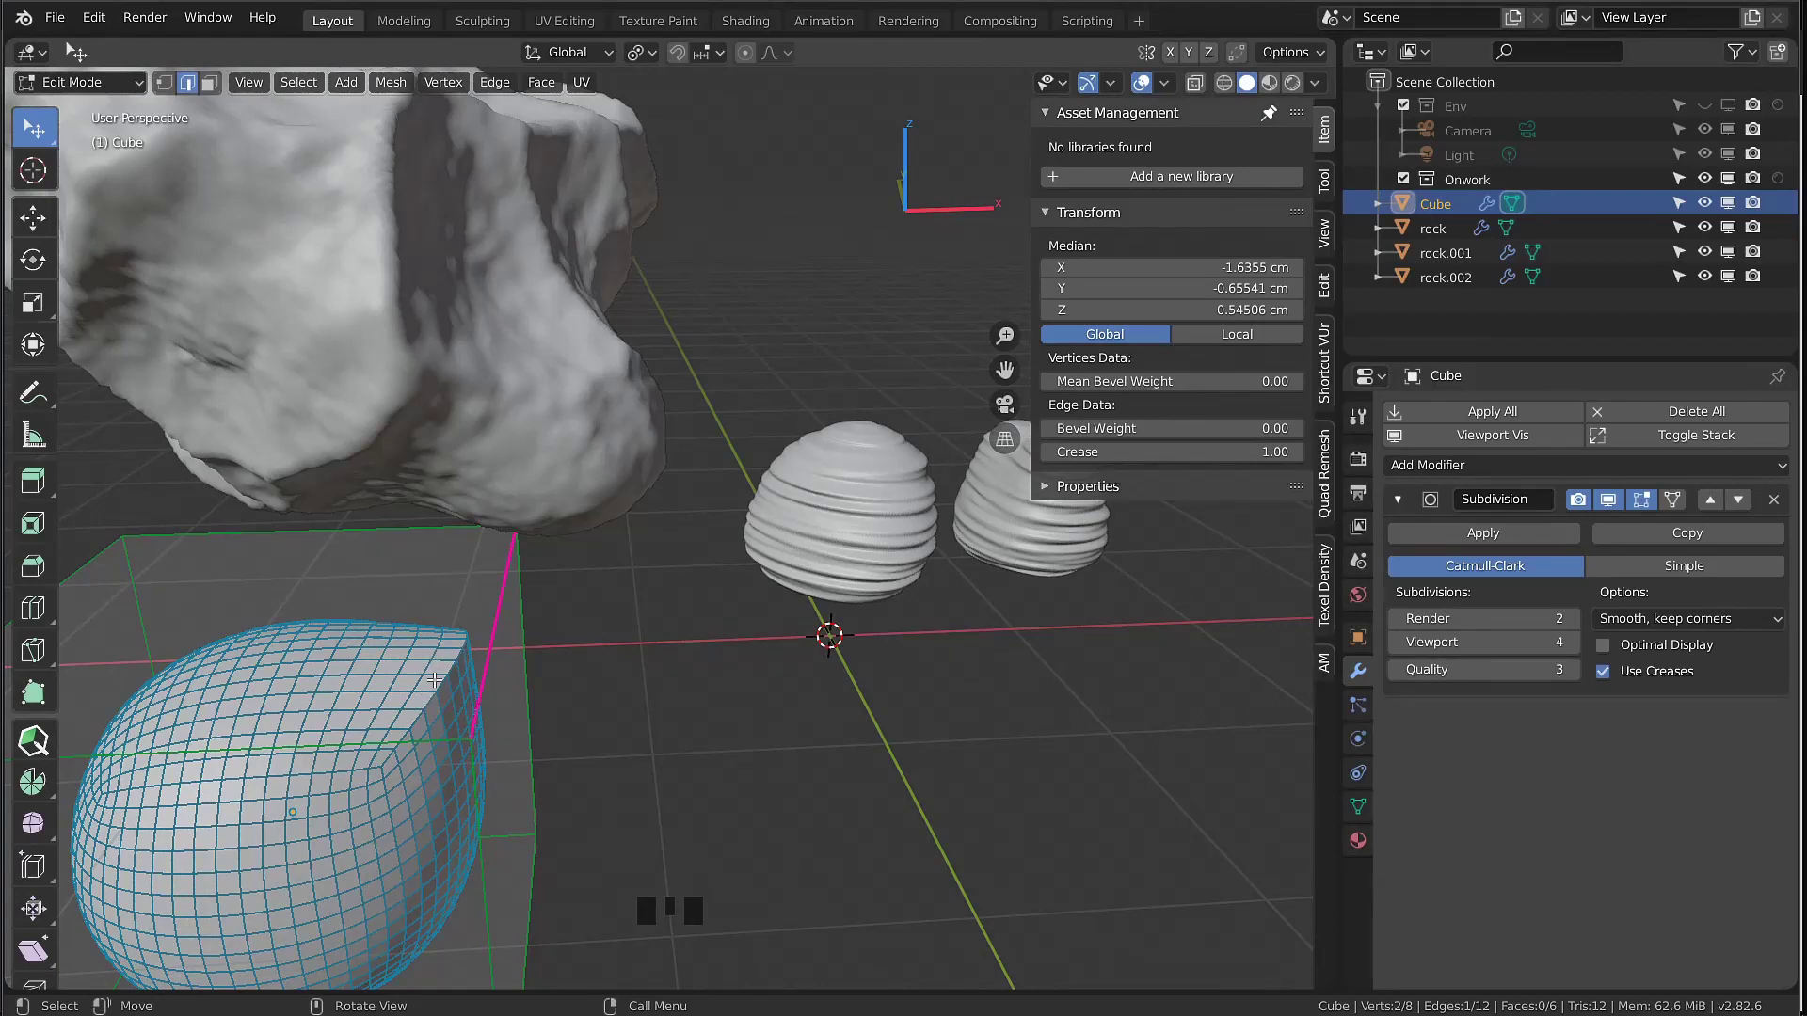
Test a lower crease on the edge, then restore it to full 1.00 with Shift+E
key("shift")
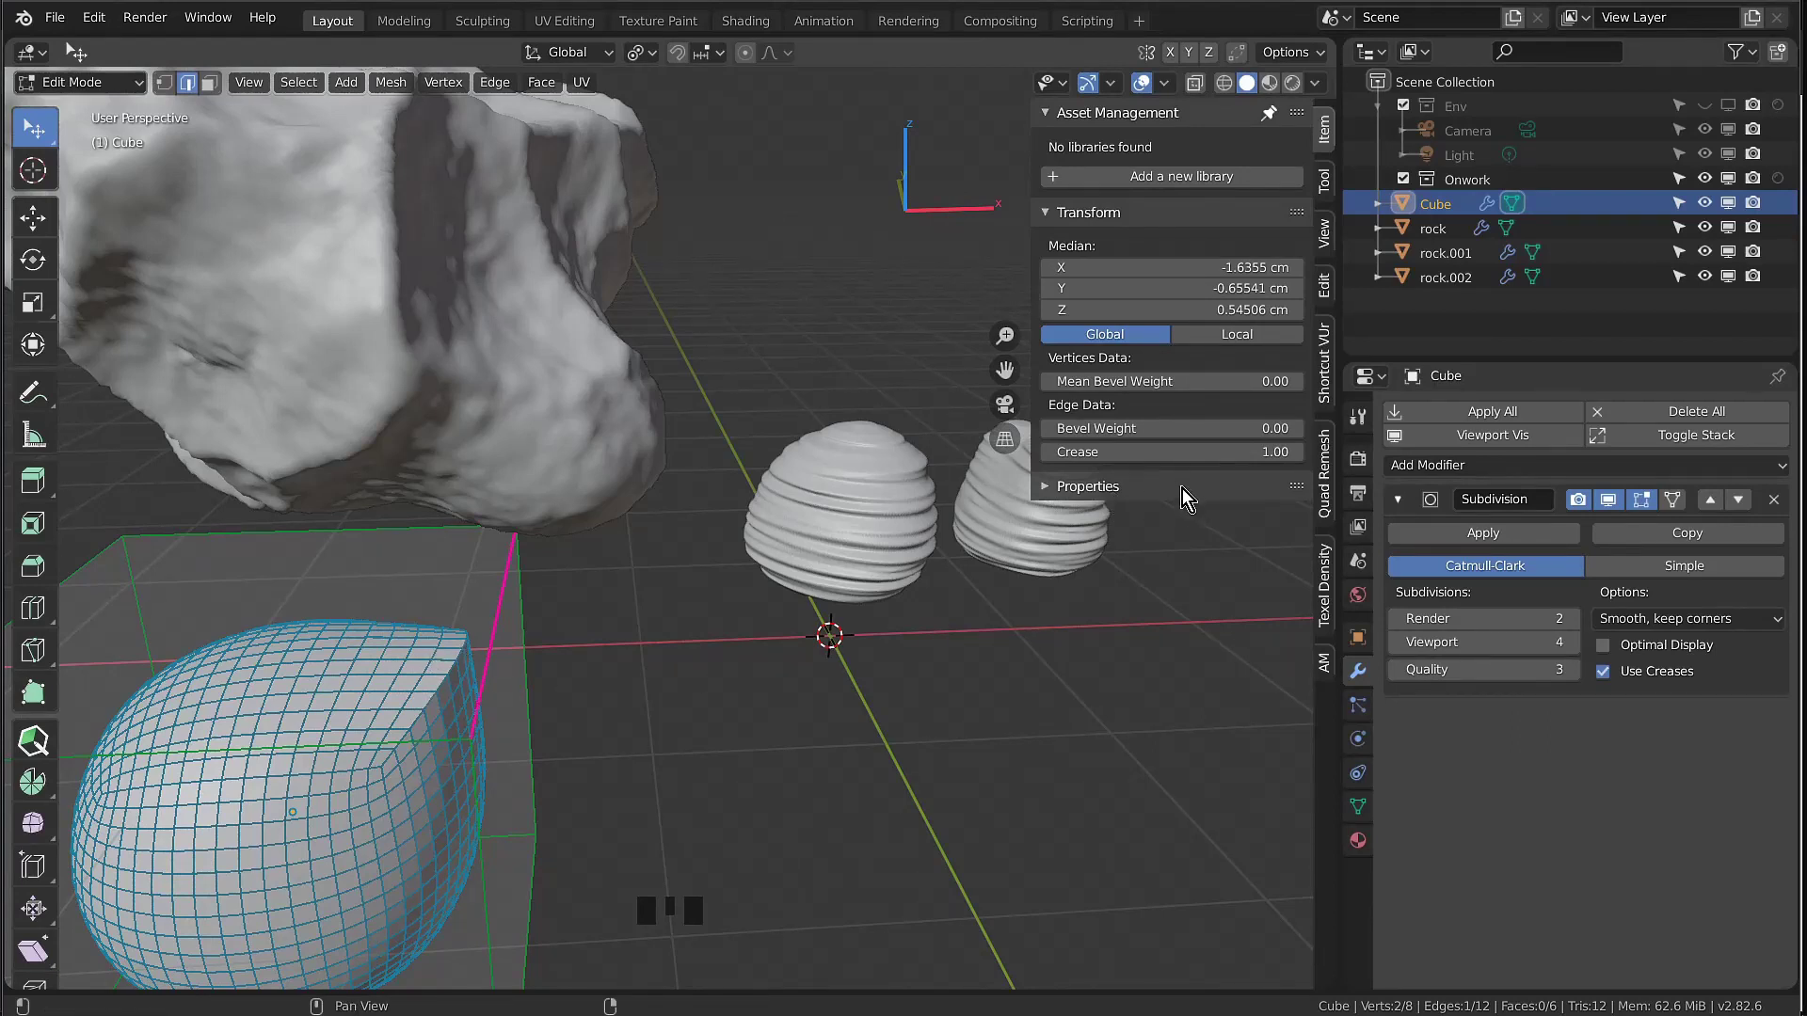
left_click(1176, 452, "shift")
left_click_drag(1177, 452, 1167, 452, "shift")
key("ctrl+z")
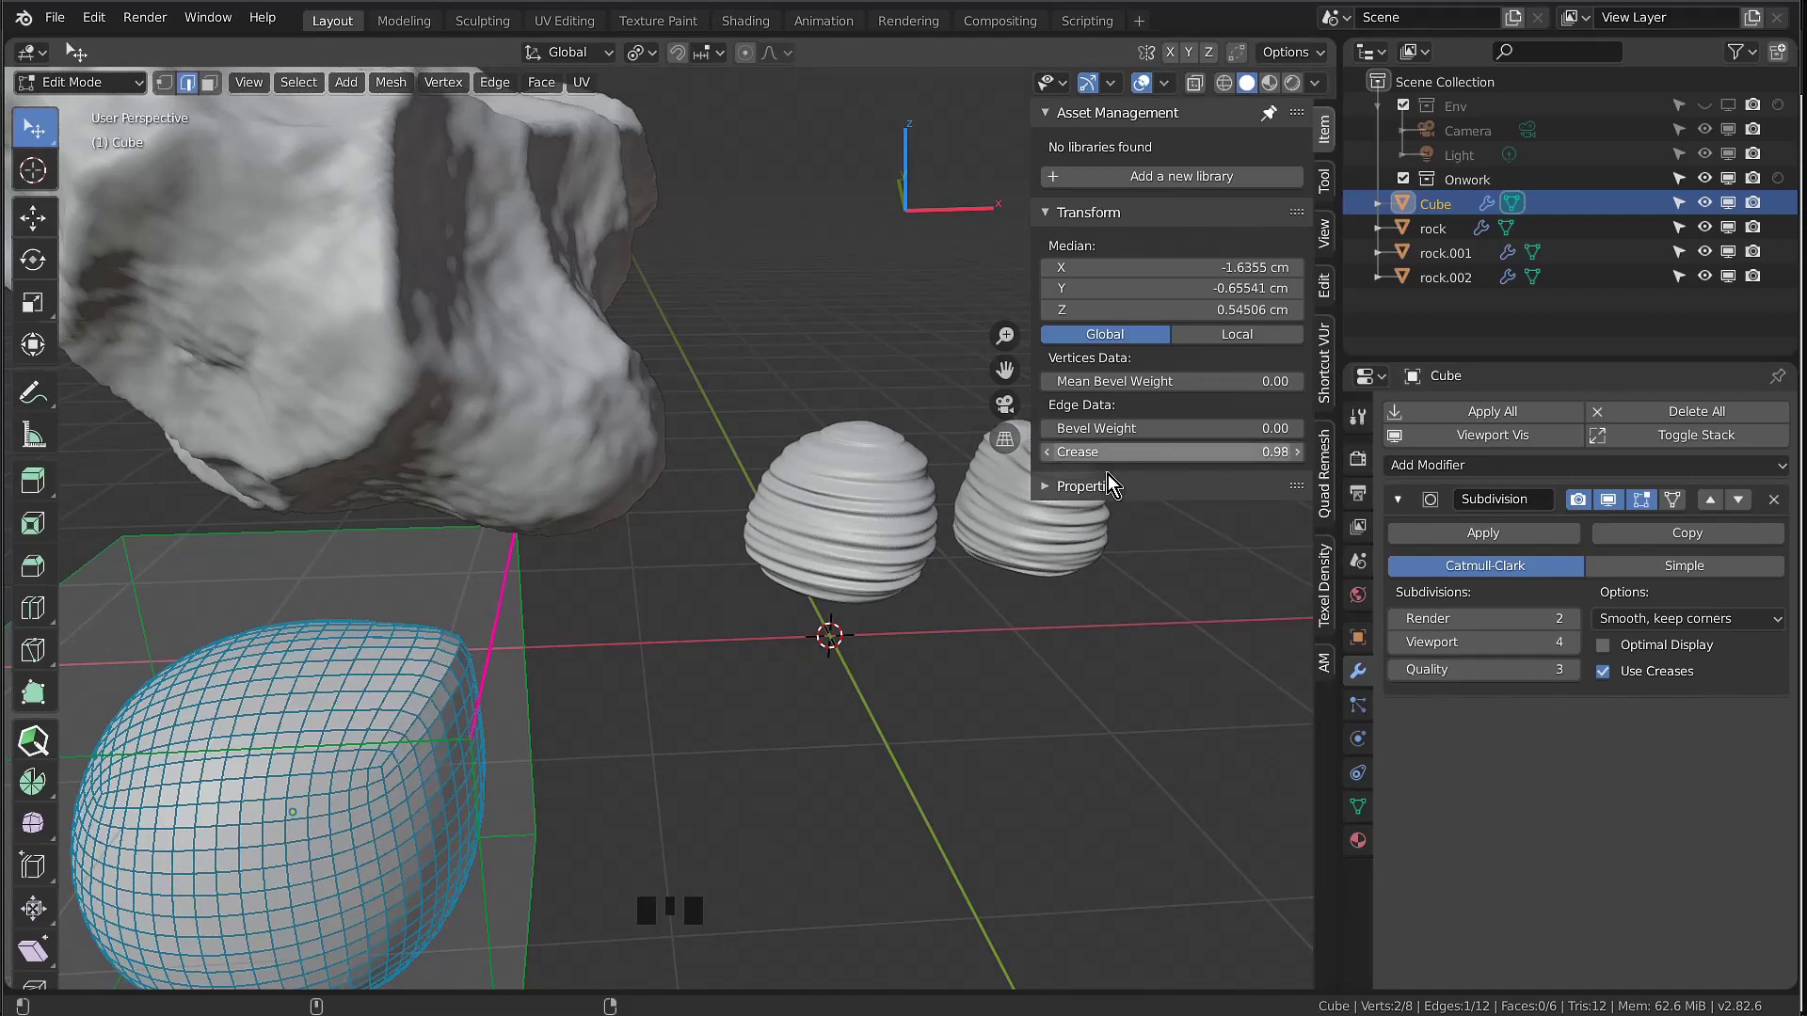
key("shift+e")
left_click(467, 603)
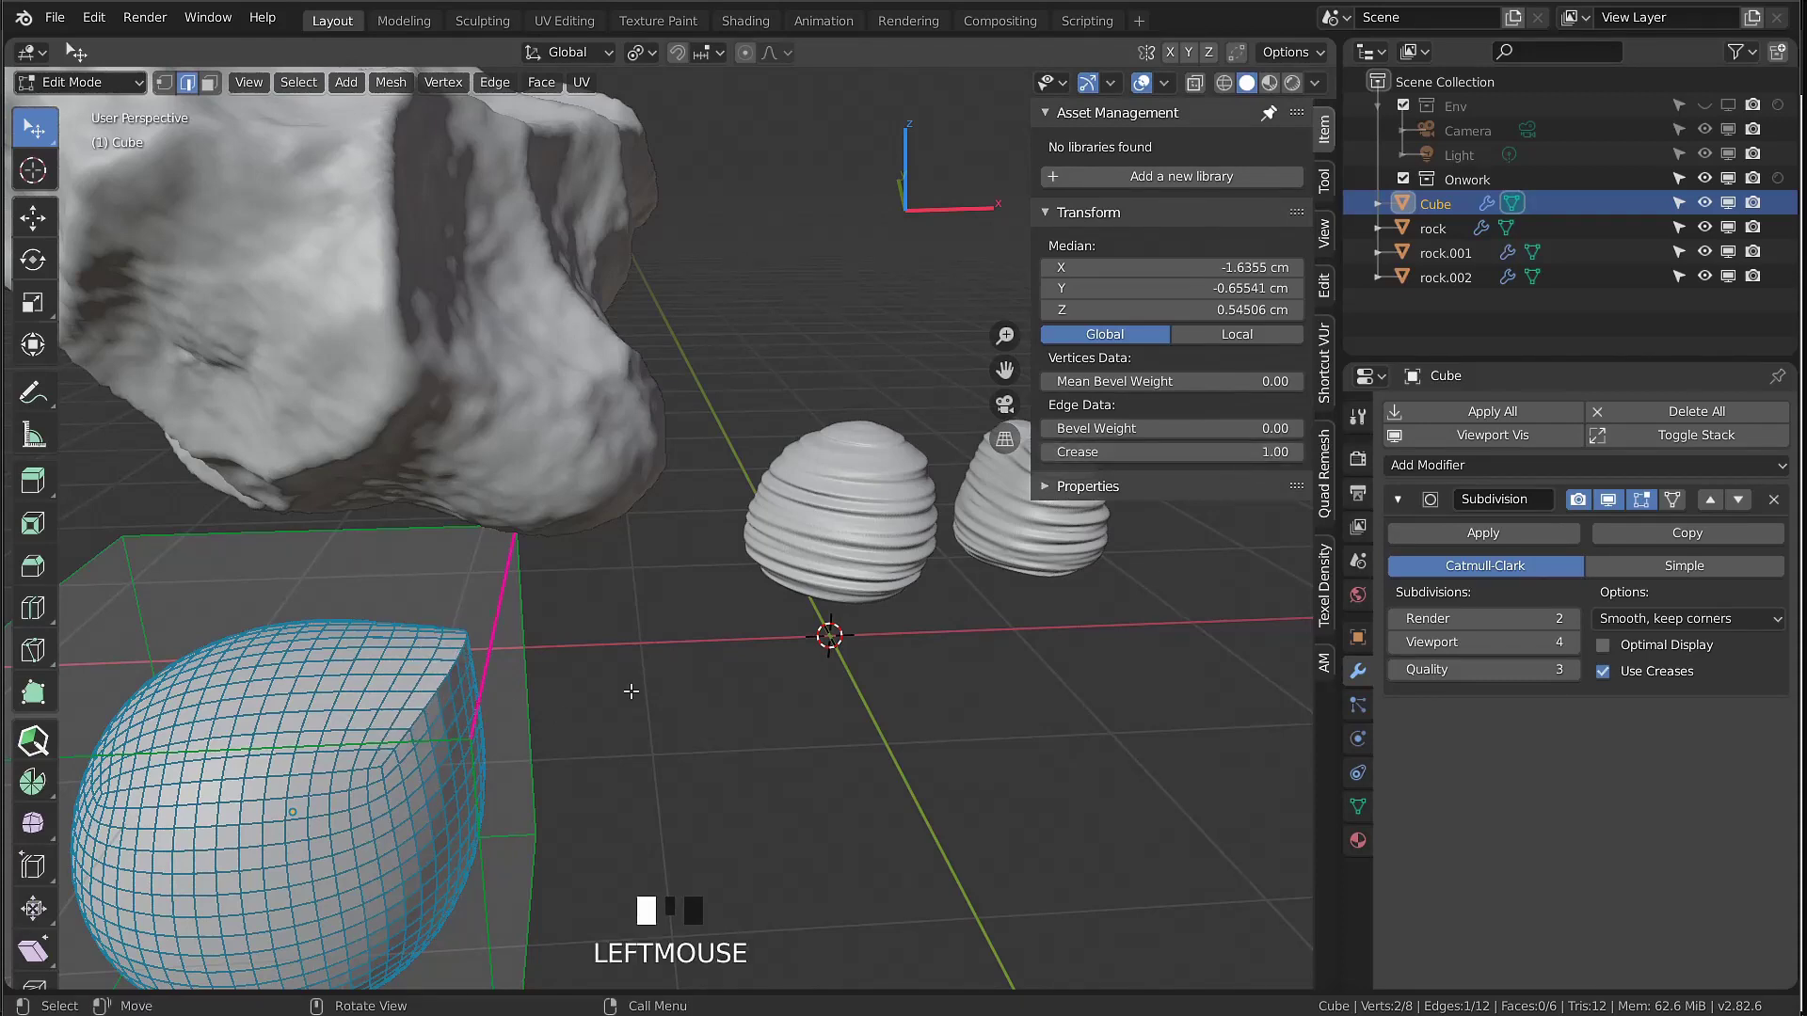
Deselect everything and return the Cube to Object Mode
scroll(565, 759, "down", 2)
middle_click_drag(564, 759, 475, 729)
left_click(1039, 807)
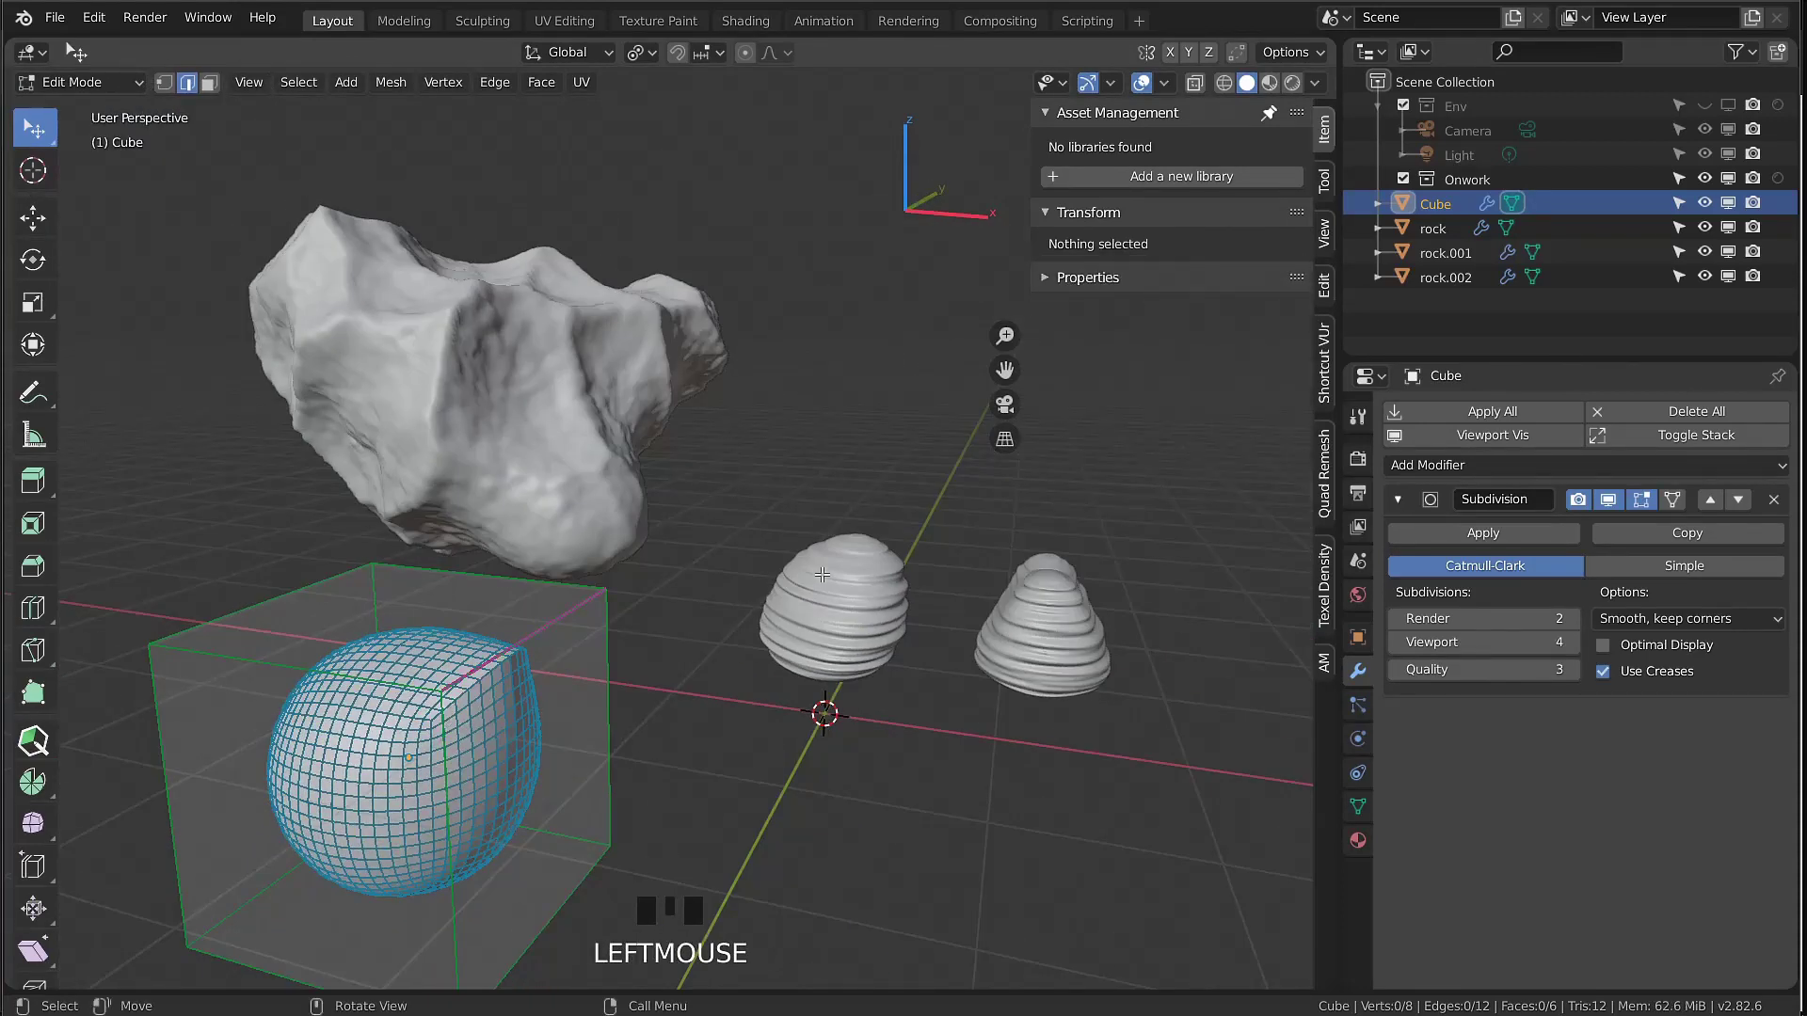
key("Tab")
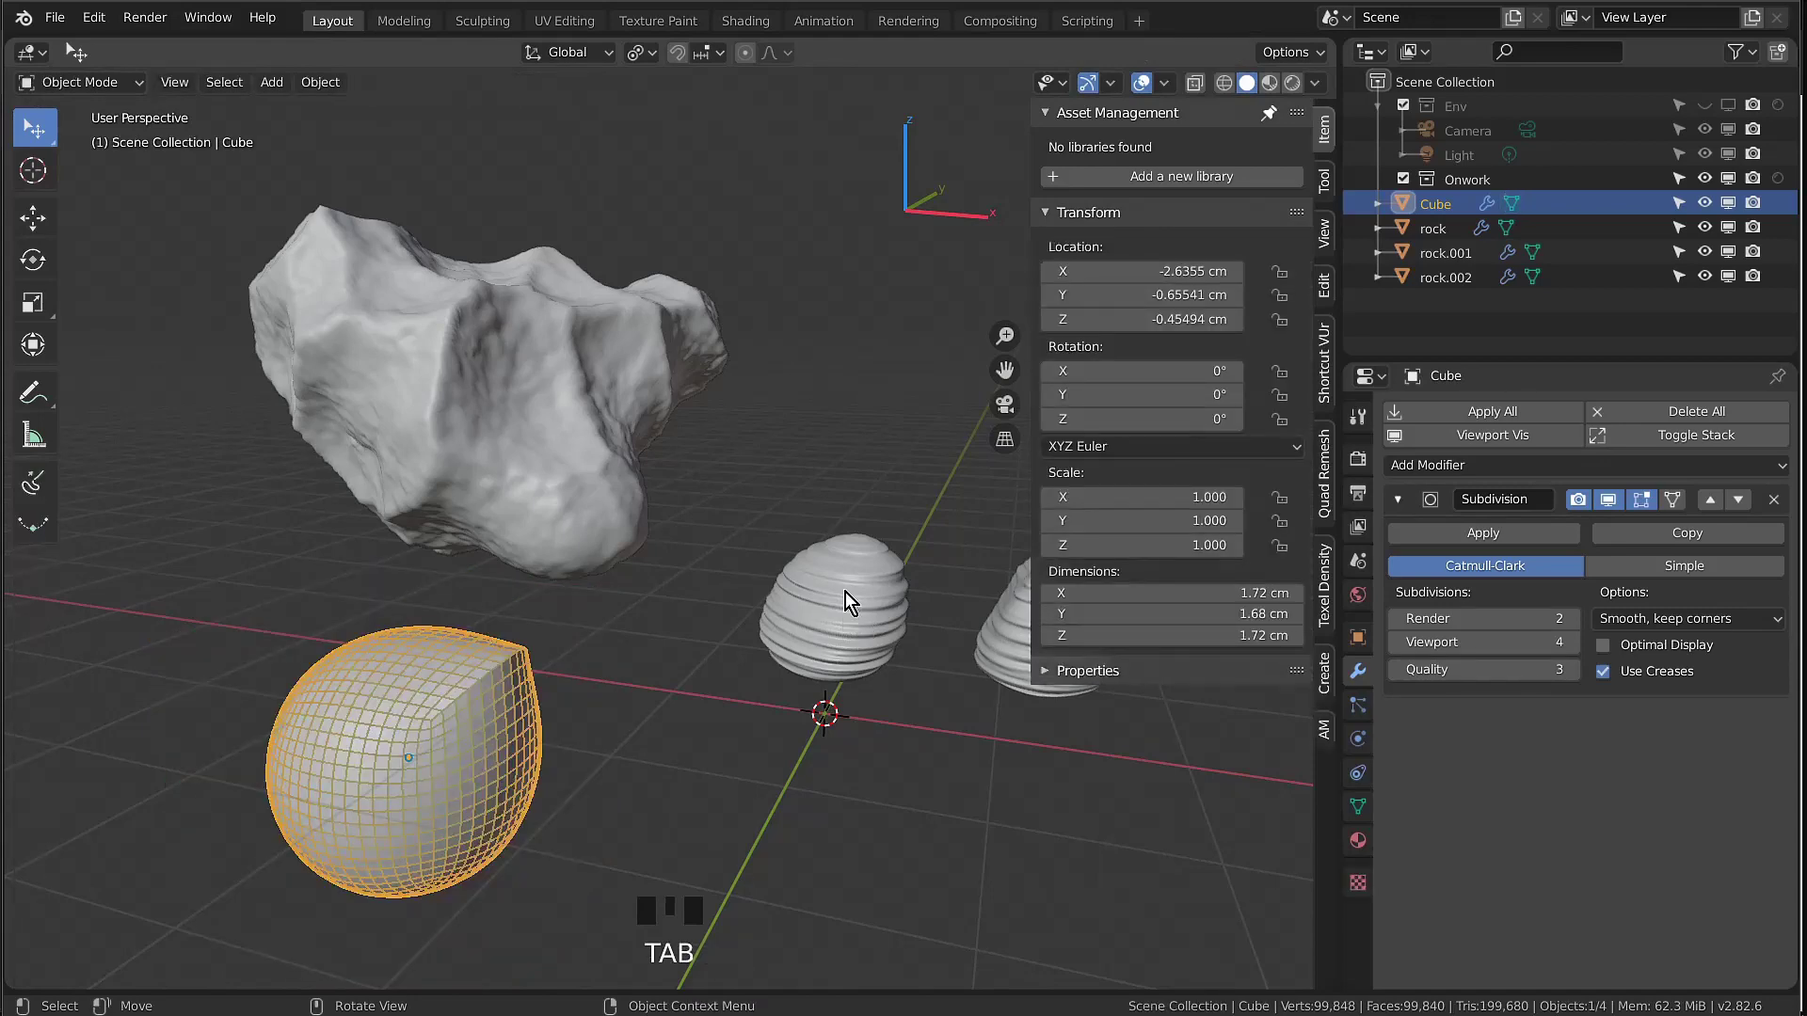
Select rock.001, enter Edit Mode and select one edge of its egg-shaped cage
left_click(845, 591)
scroll(893, 596, "up", 2)
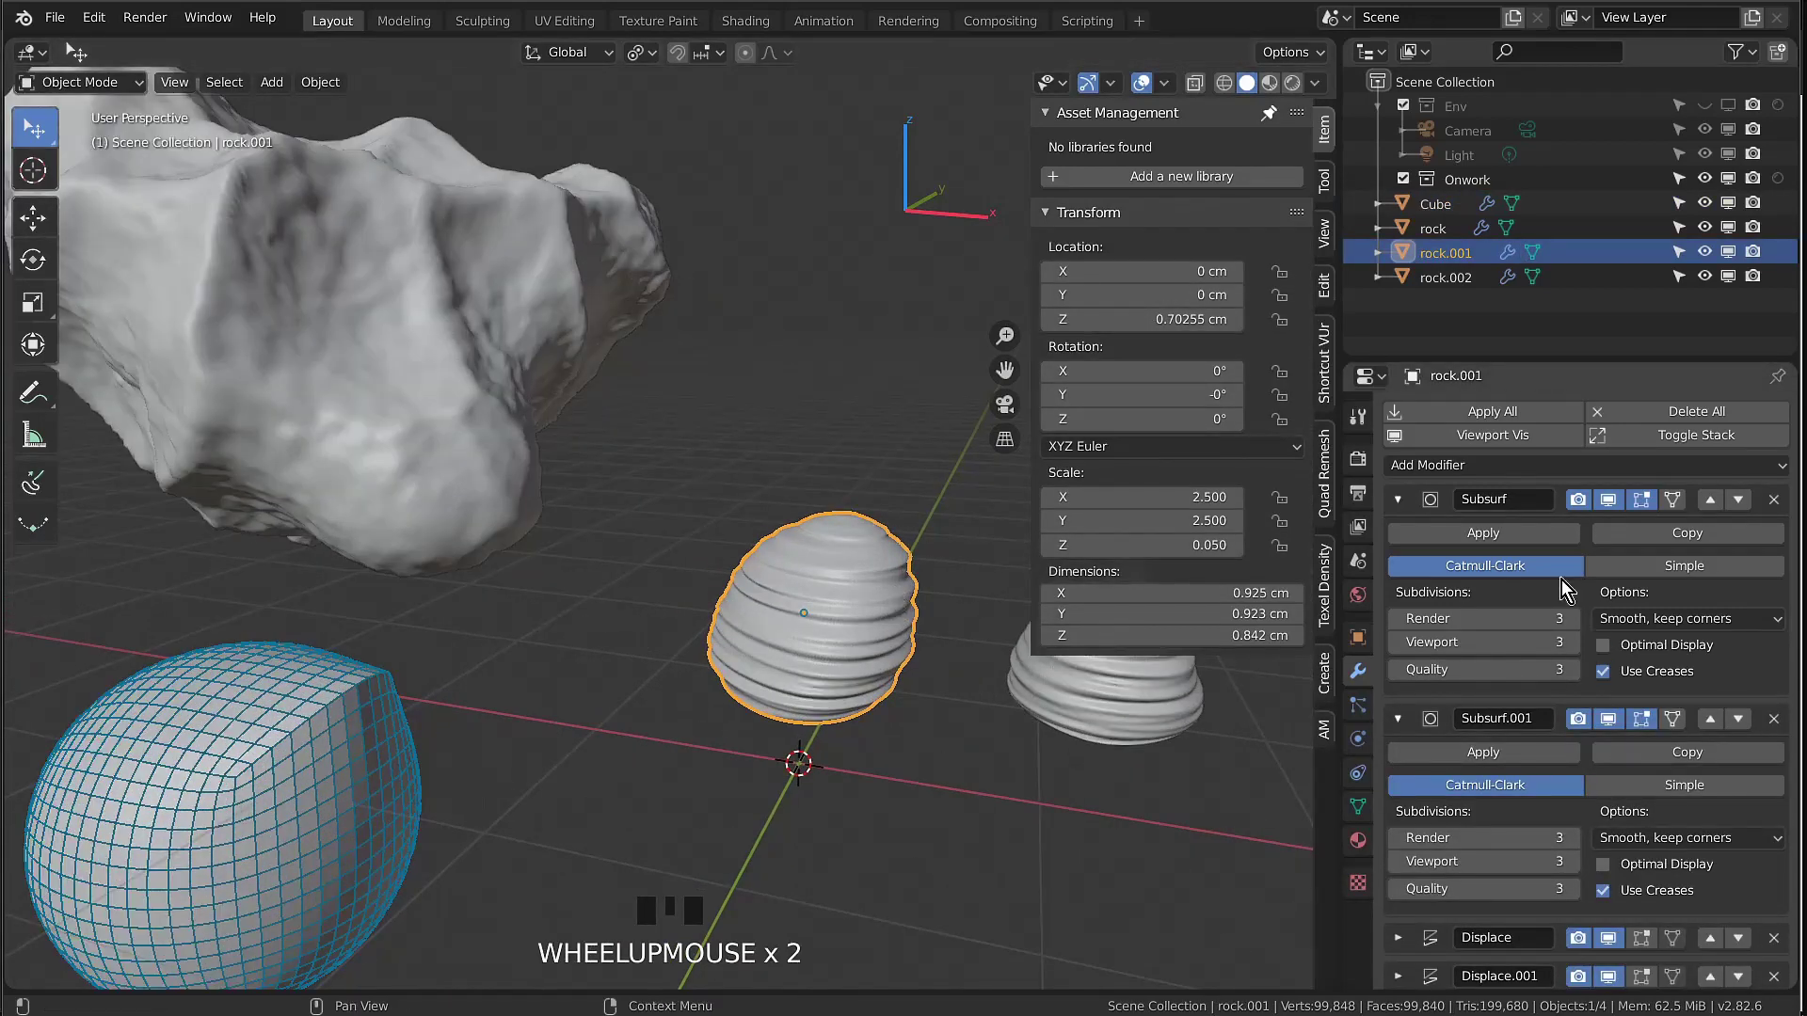
scroll(872, 694, "up", 2)
key("Tab")
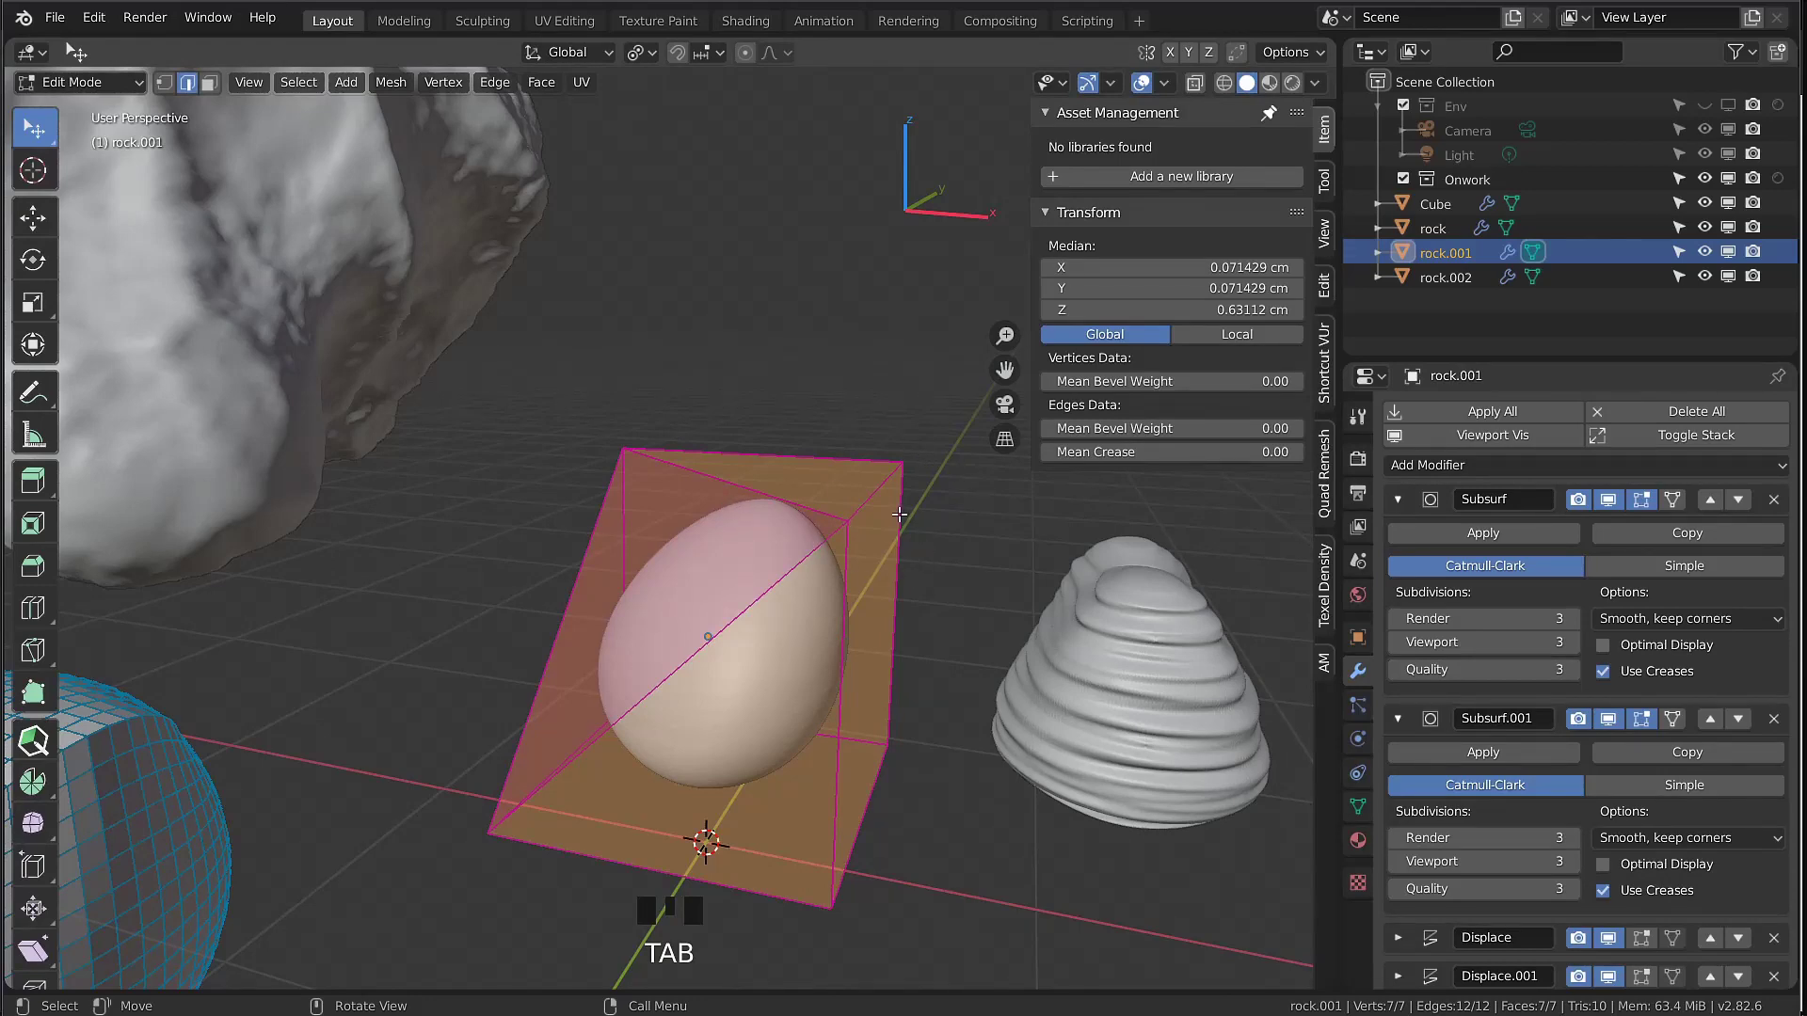
middle_click_drag(889, 728, 734, 805)
left_click(930, 712)
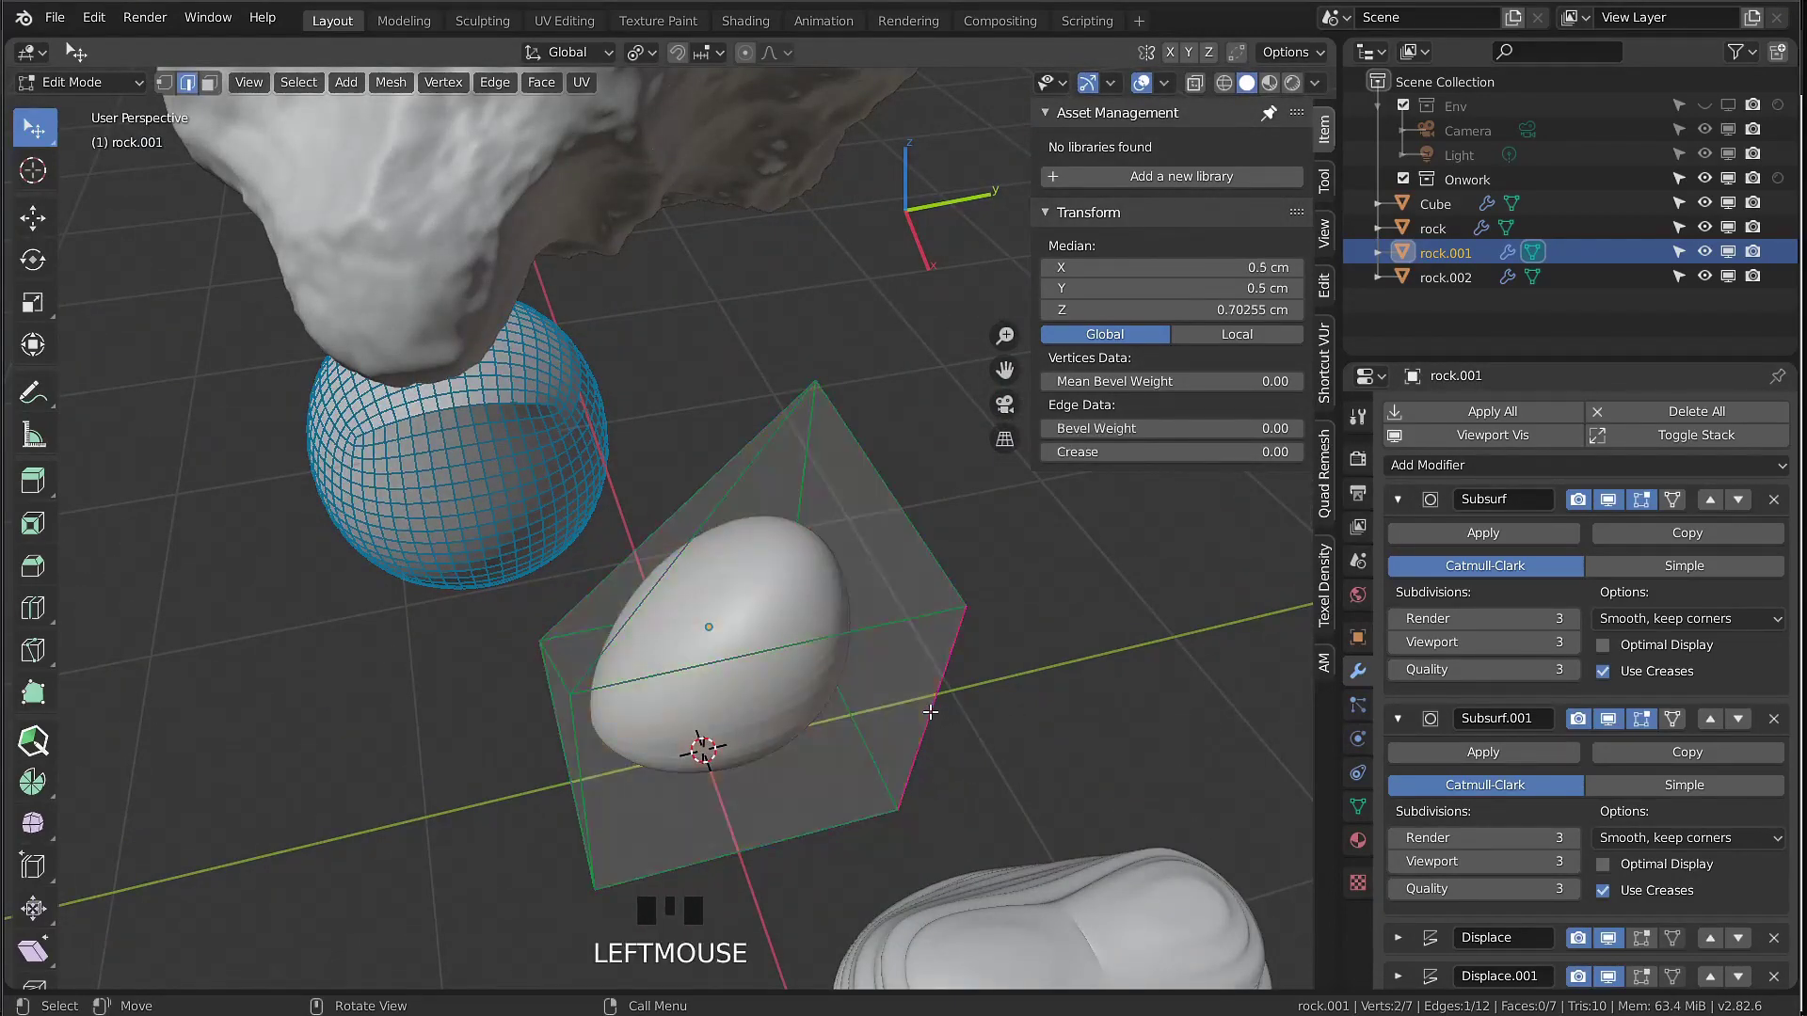
middle_click_drag(1106, 700, 1211, 620)
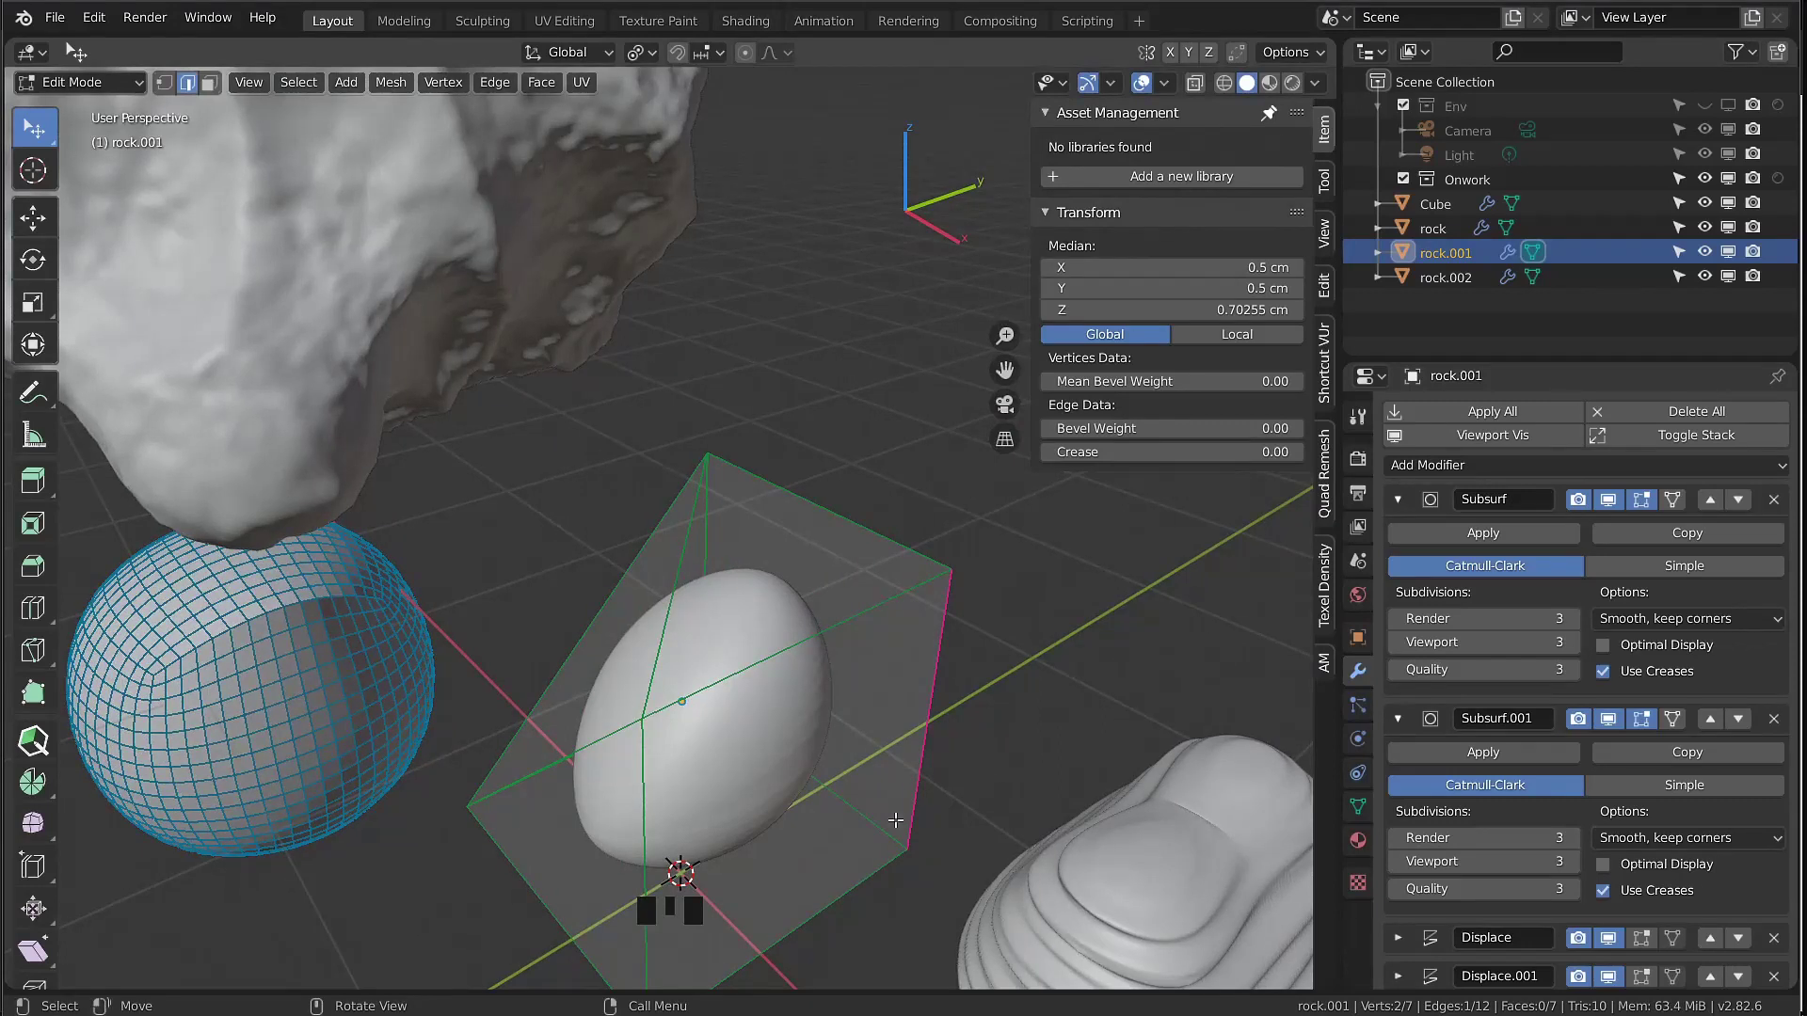
Collapse the modifier stack and enable Edit Mode display on Displace, Displace.001 and Smooth
left_click(1696, 435)
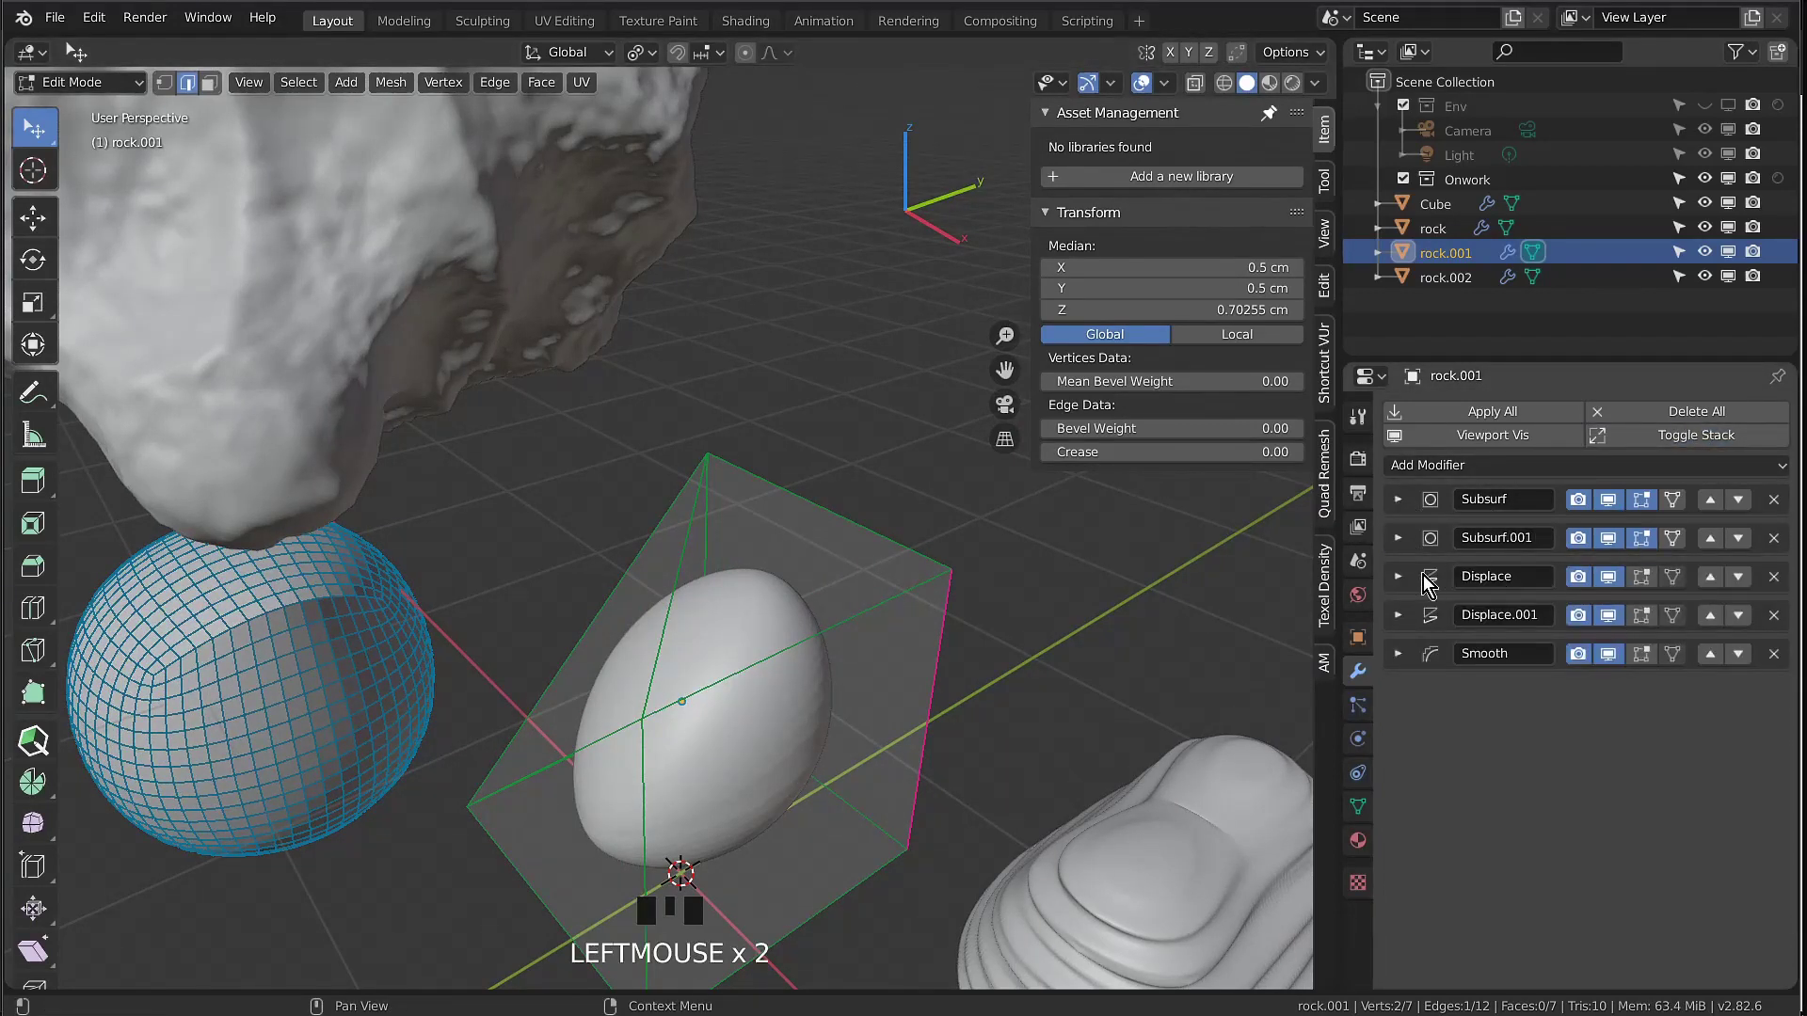
left_click(1641, 576)
left_click(1641, 615)
left_click(1642, 653)
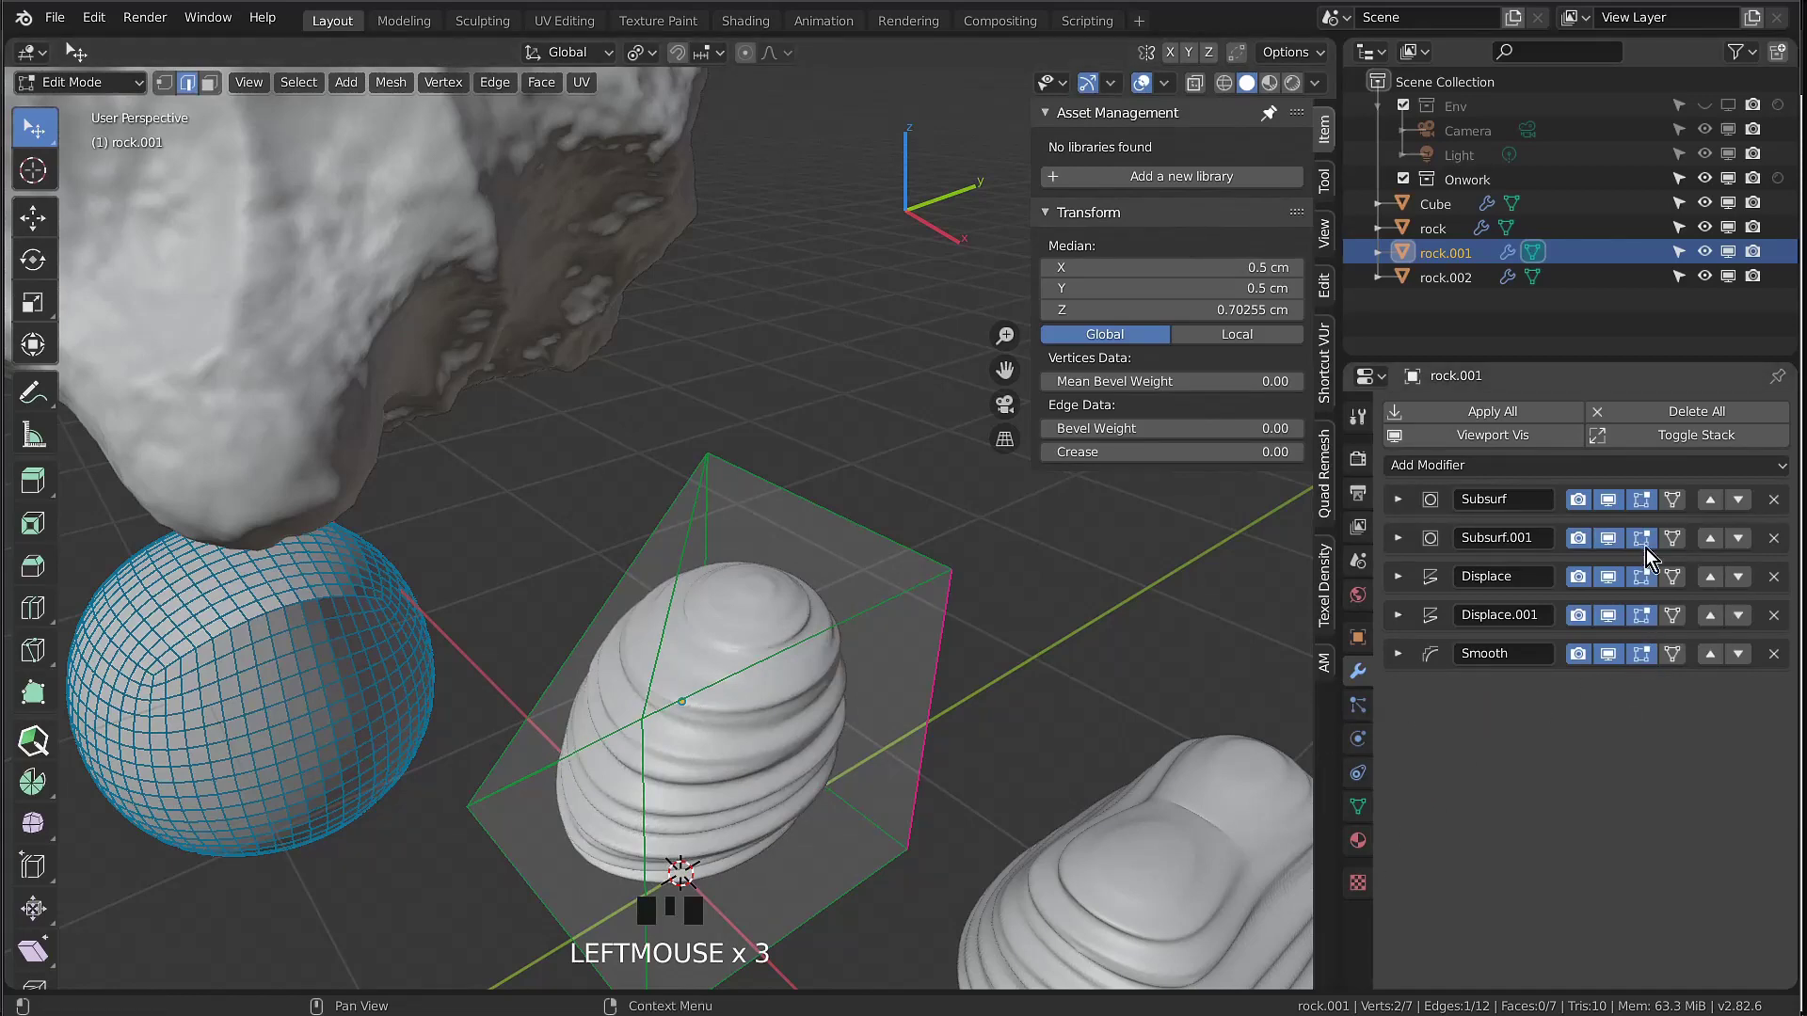
middle_click_drag(710, 681, 740, 601)
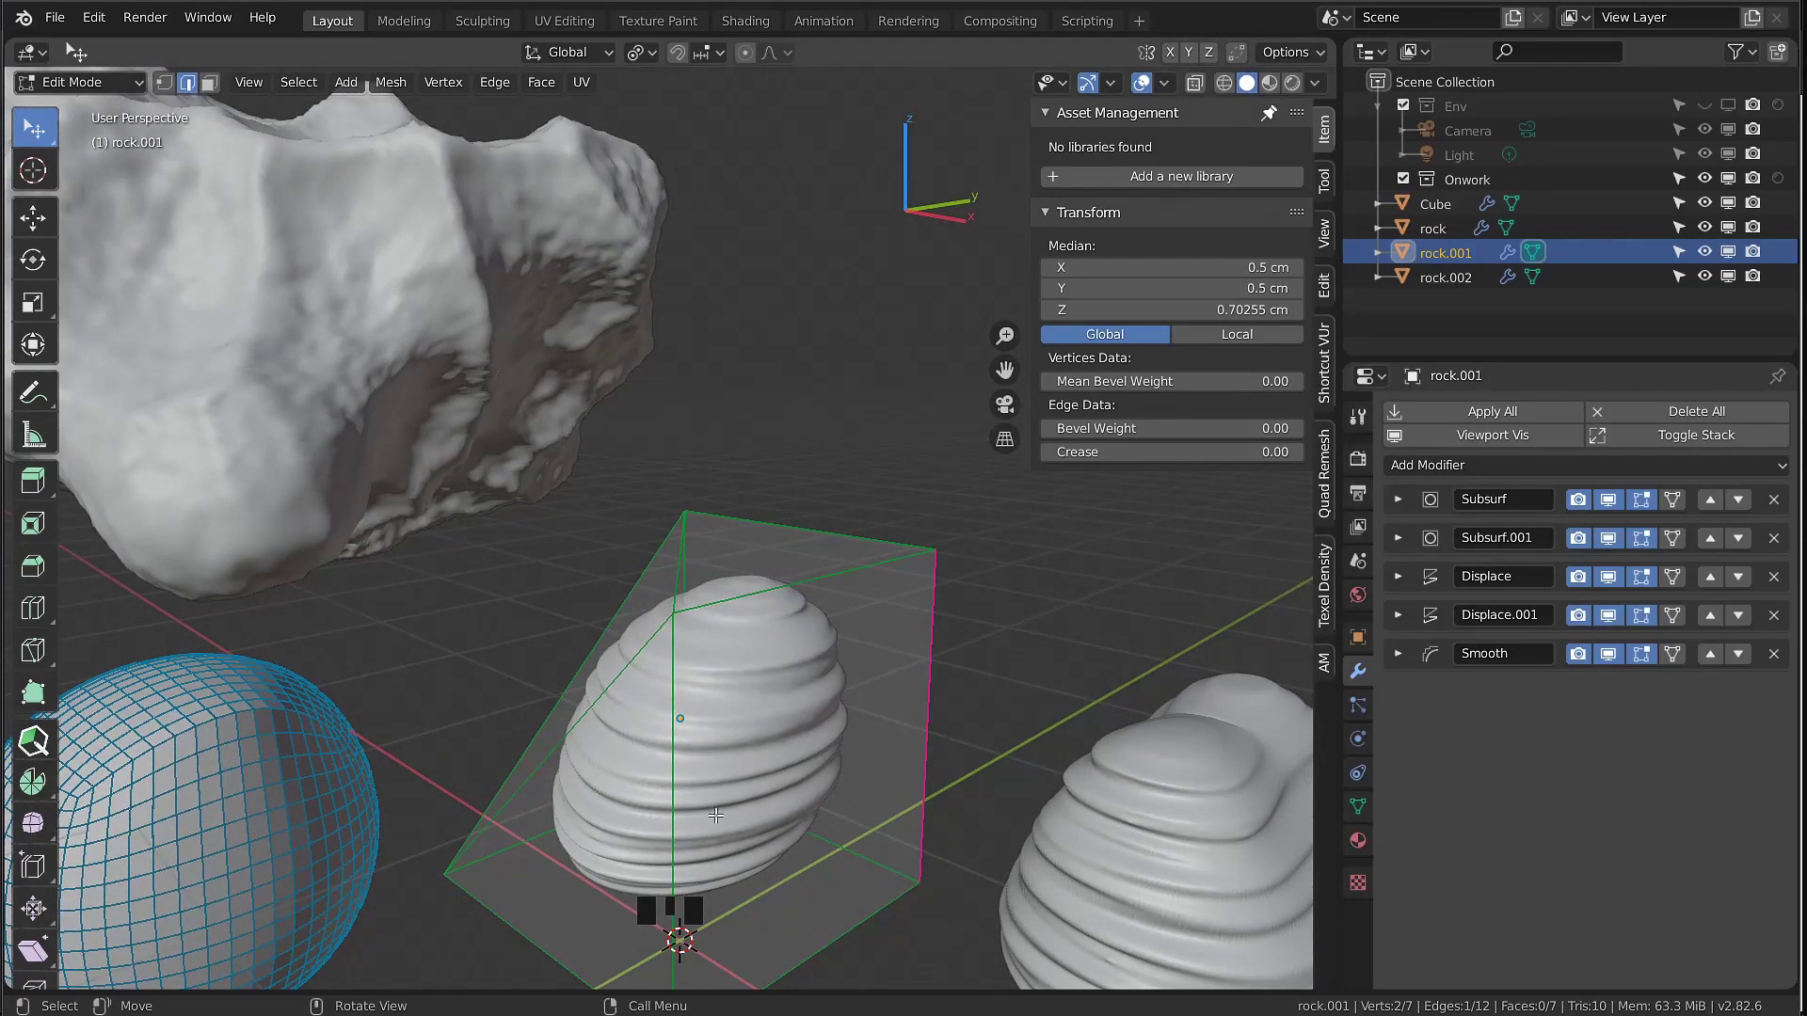
middle_click_drag(716, 816, 794, 807)
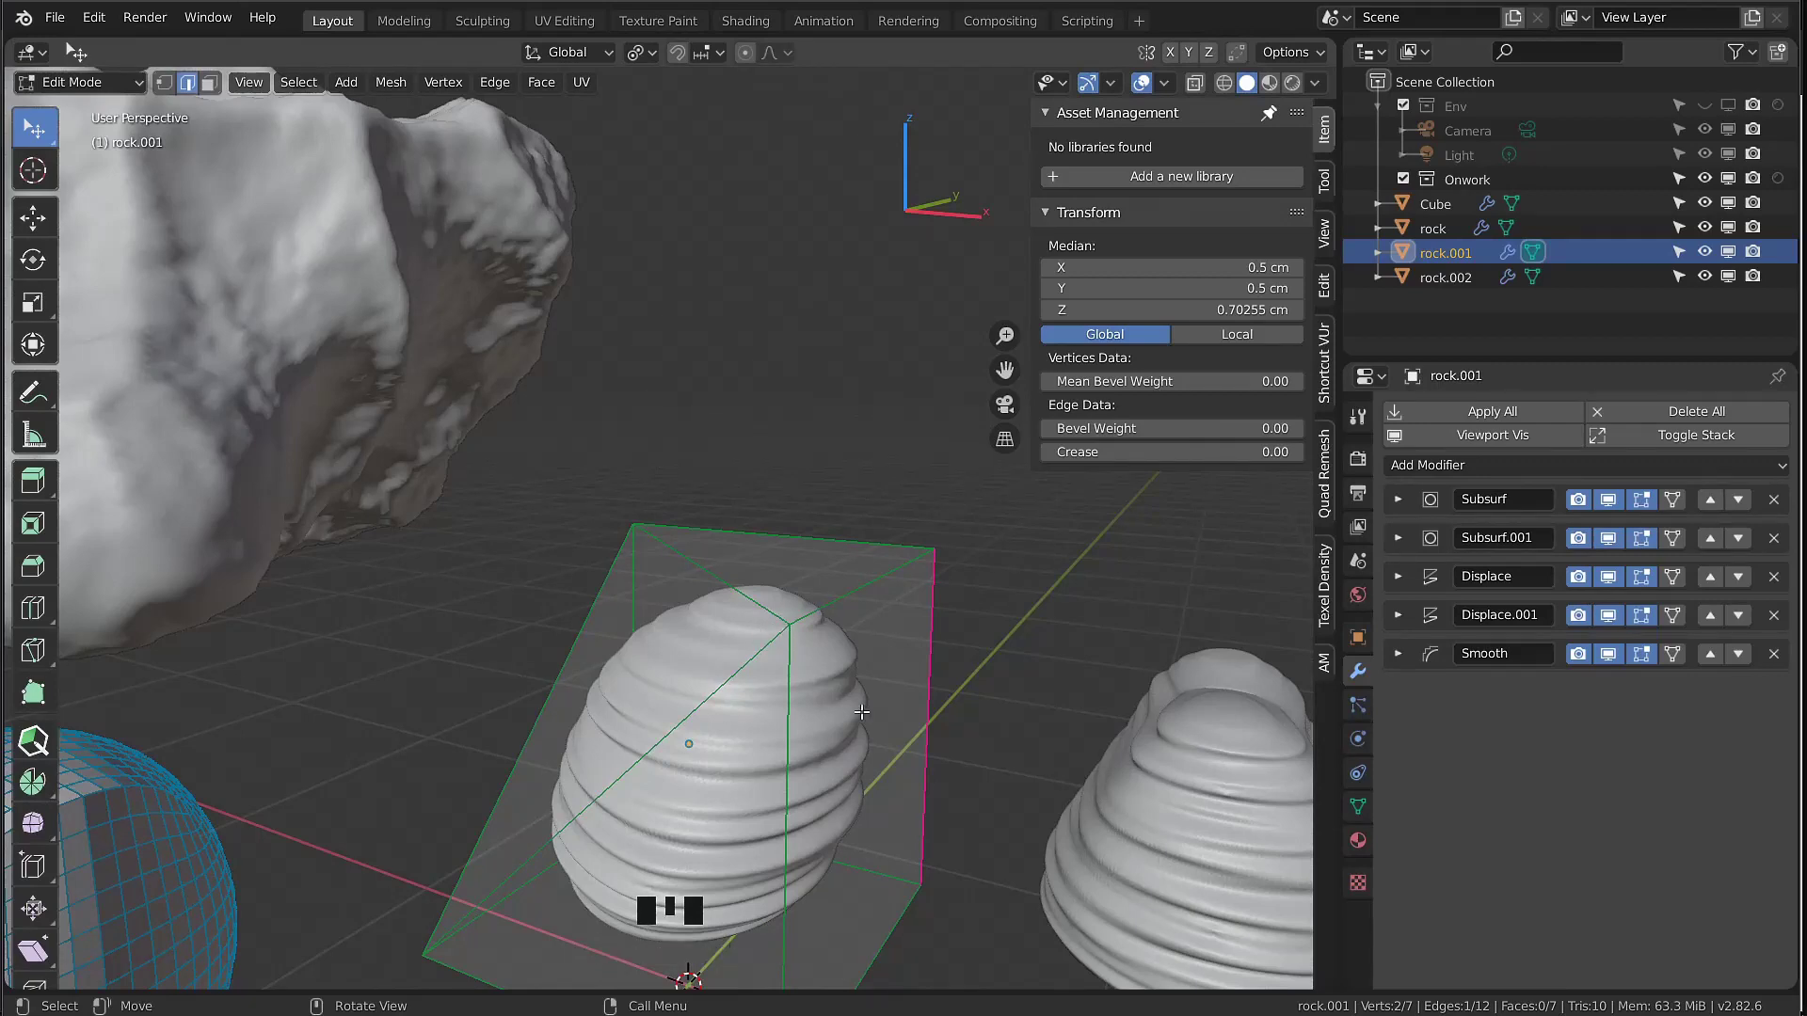
Enable On Cage for all five modifiers and set the selected edge's Crease to 1.00
left_click_drag(1673, 499, 1677, 659)
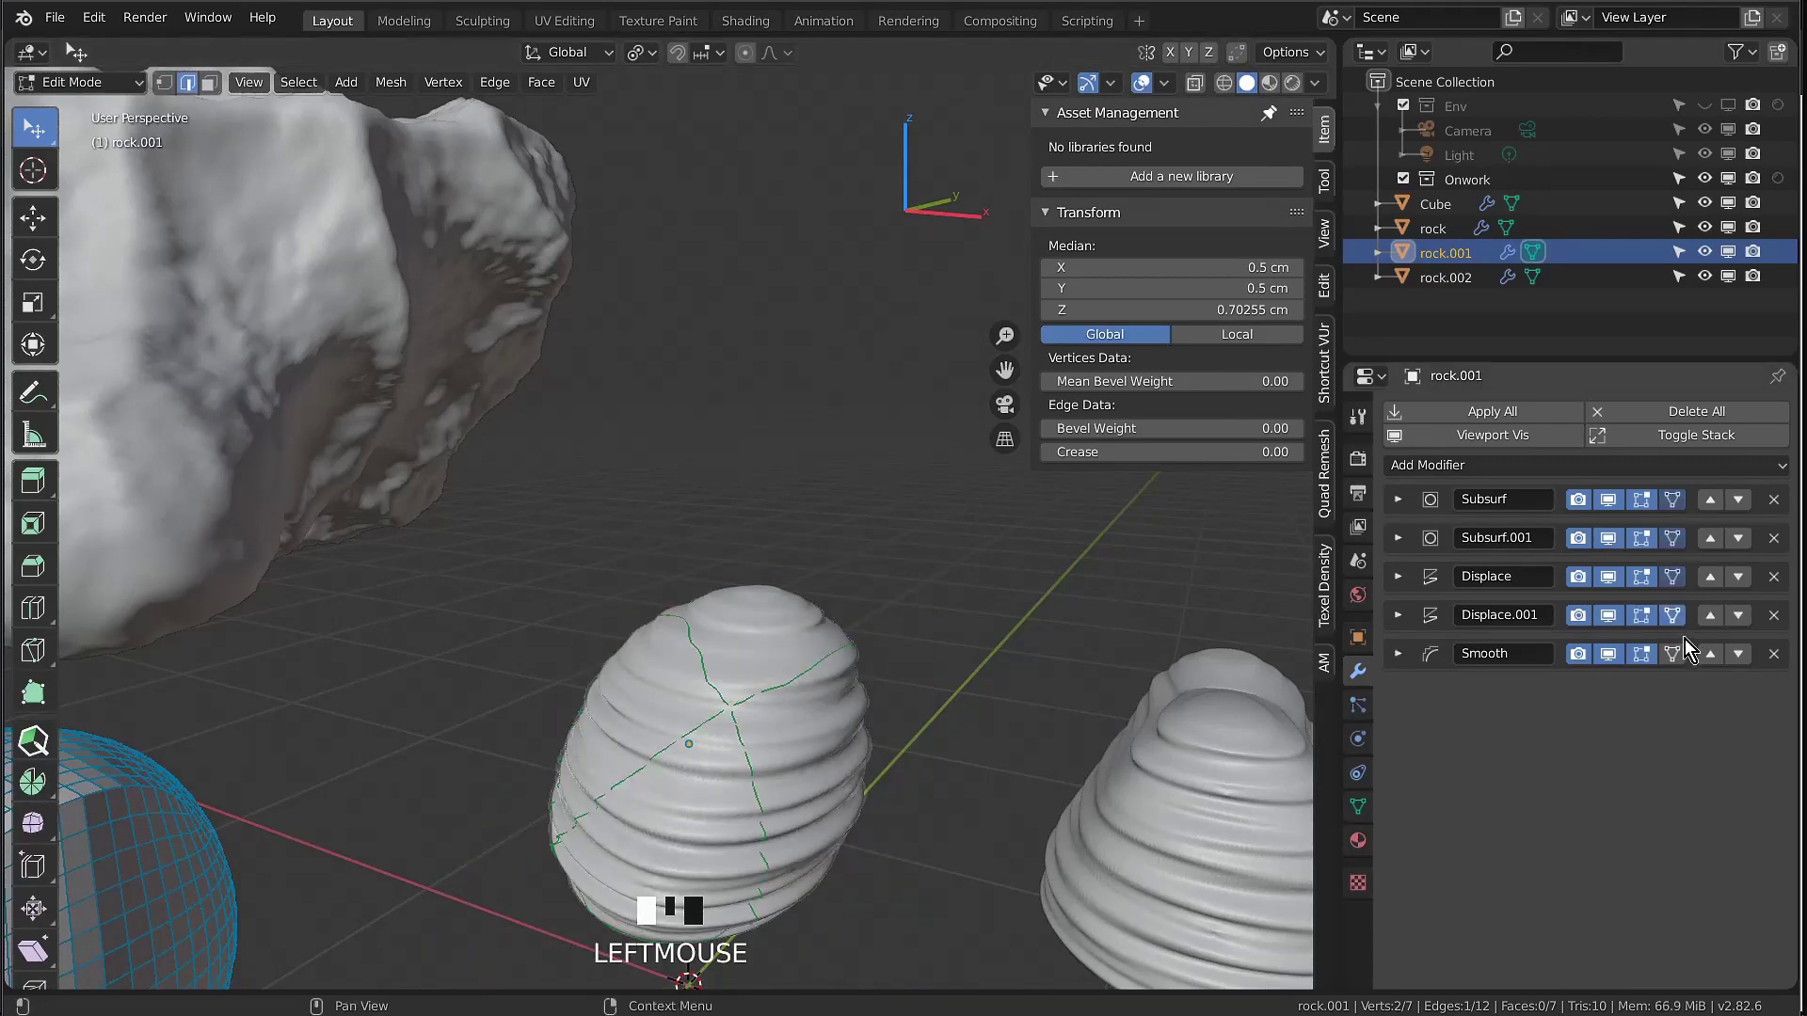
middle_click_drag(715, 781, 725, 773)
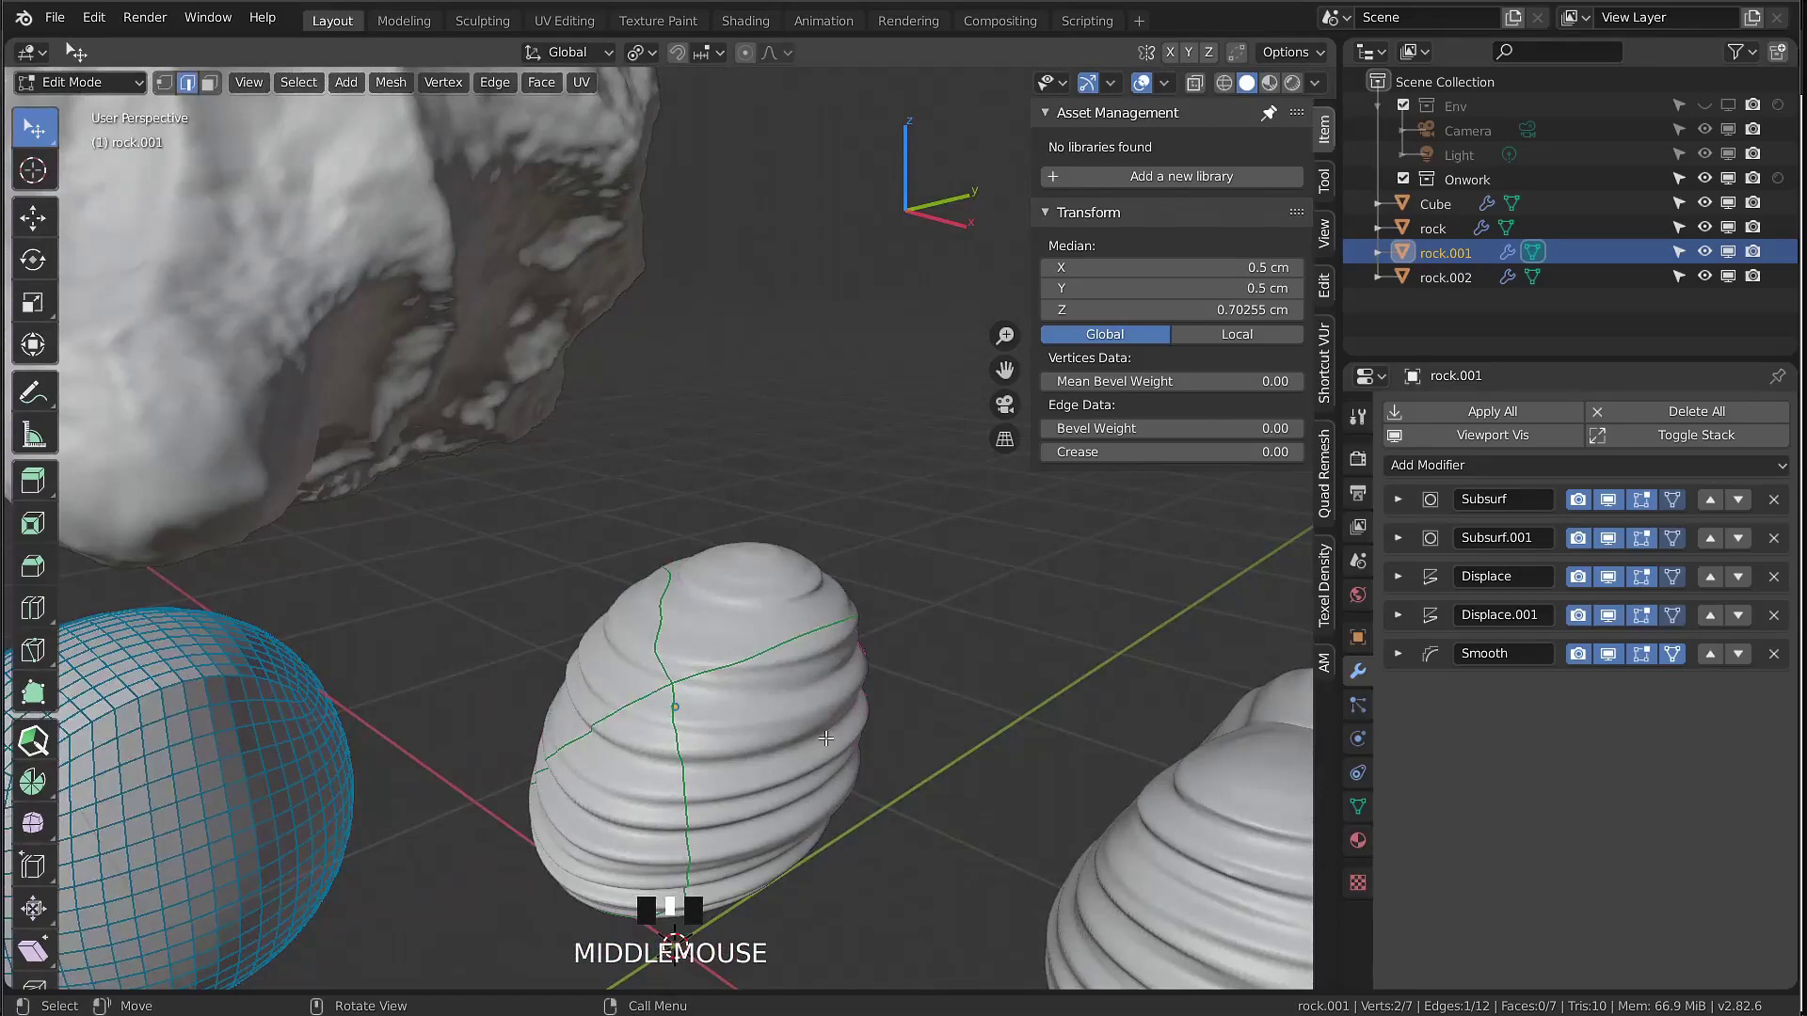
middle_click_drag(825, 738, 782, 722)
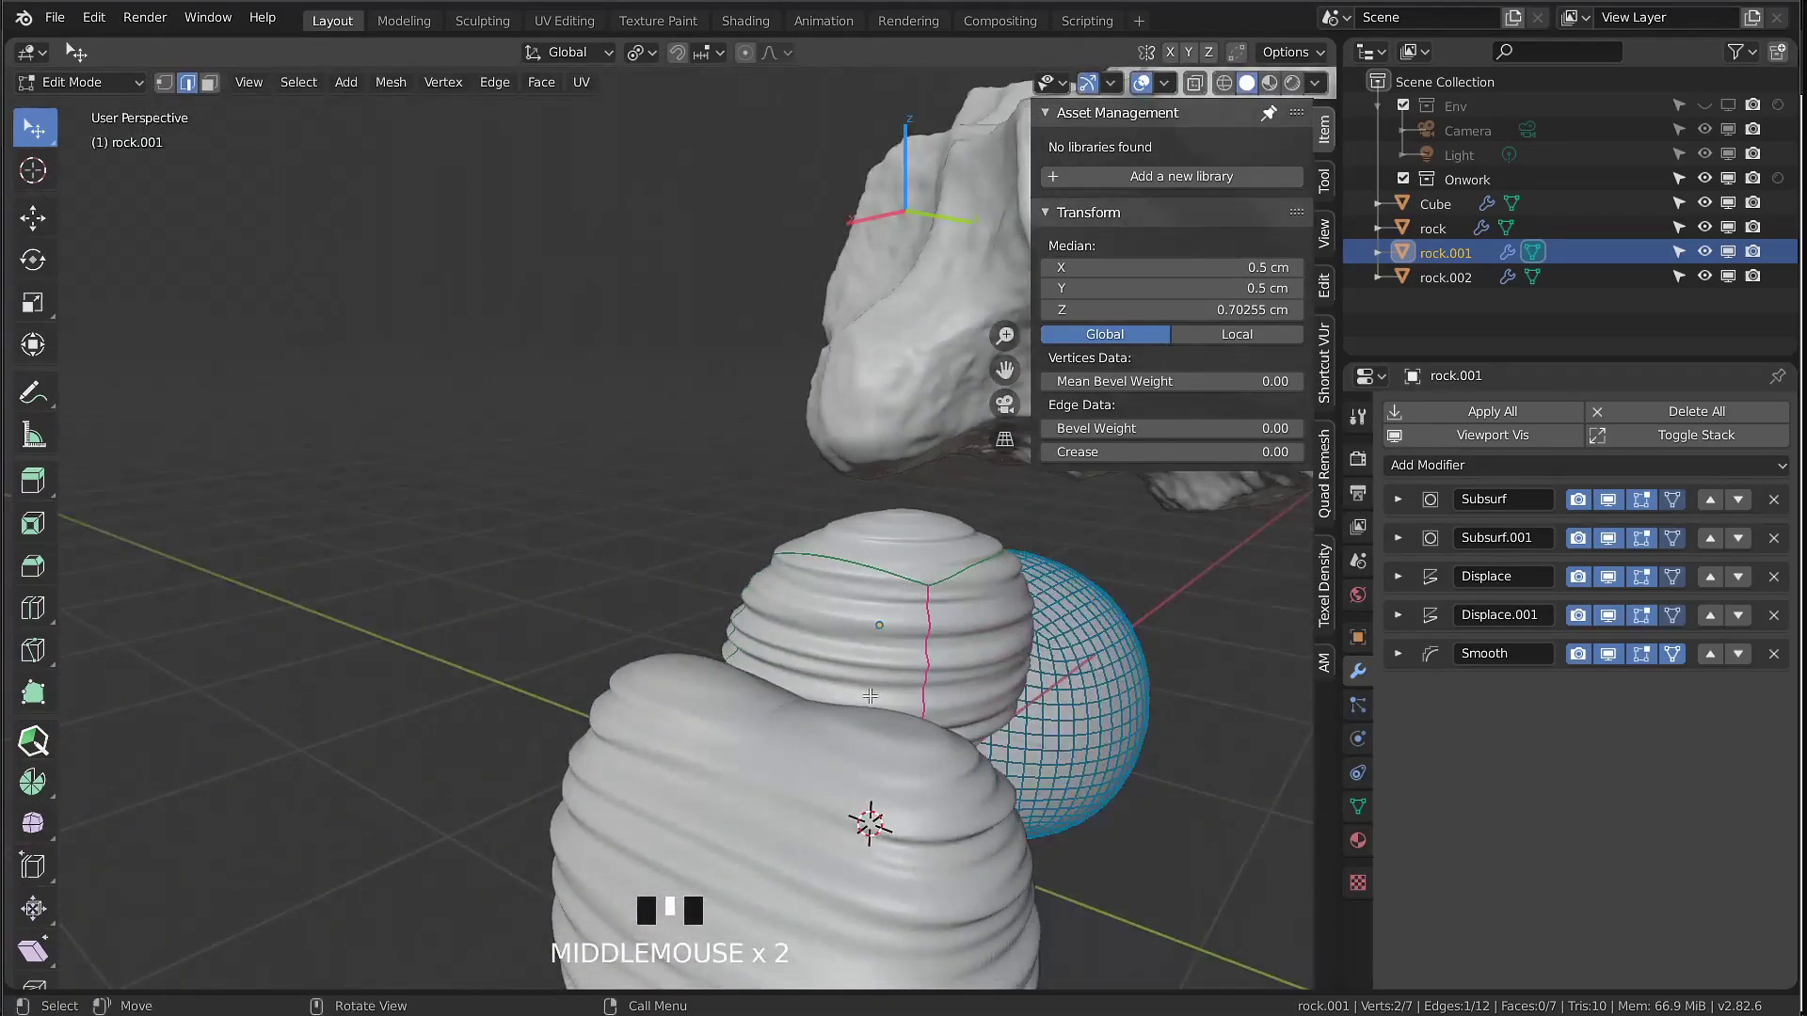
mouse_move(917, 669)
middle_mouse_down()
mouse_move(1149, 701)
mouse_move(907, 690)
middle_mouse_up()
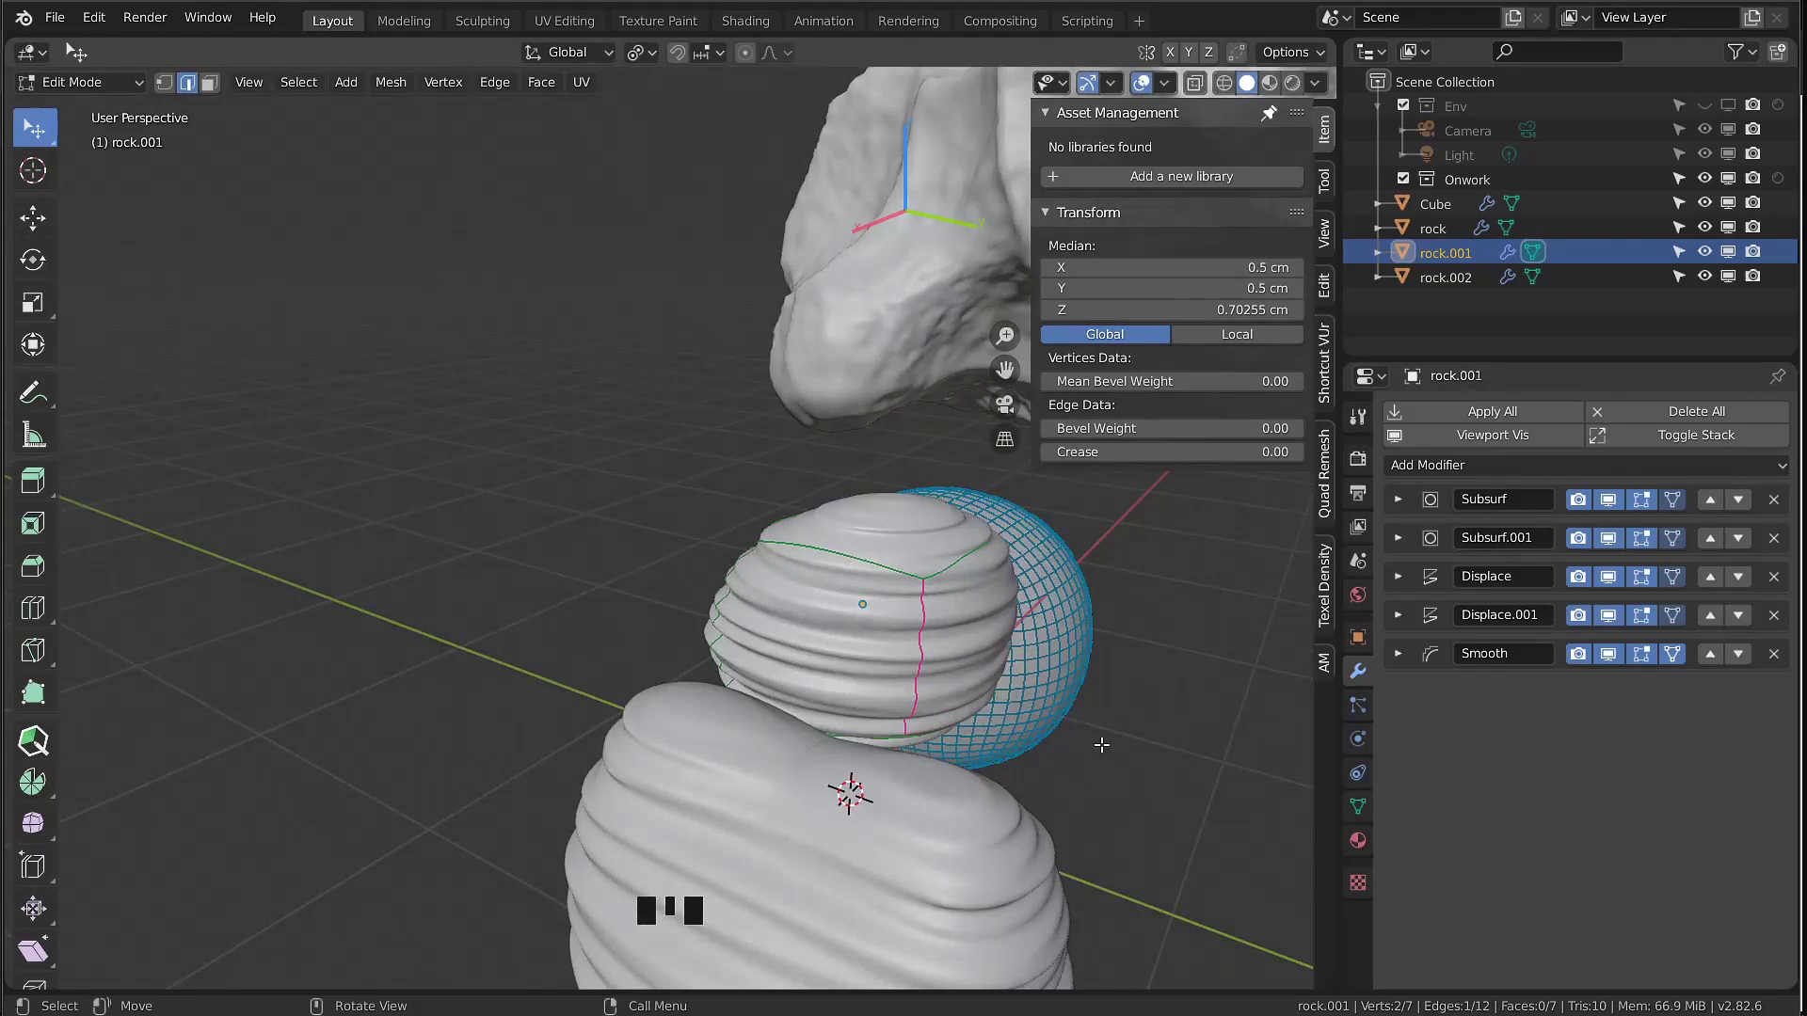
left_click(1108, 452)
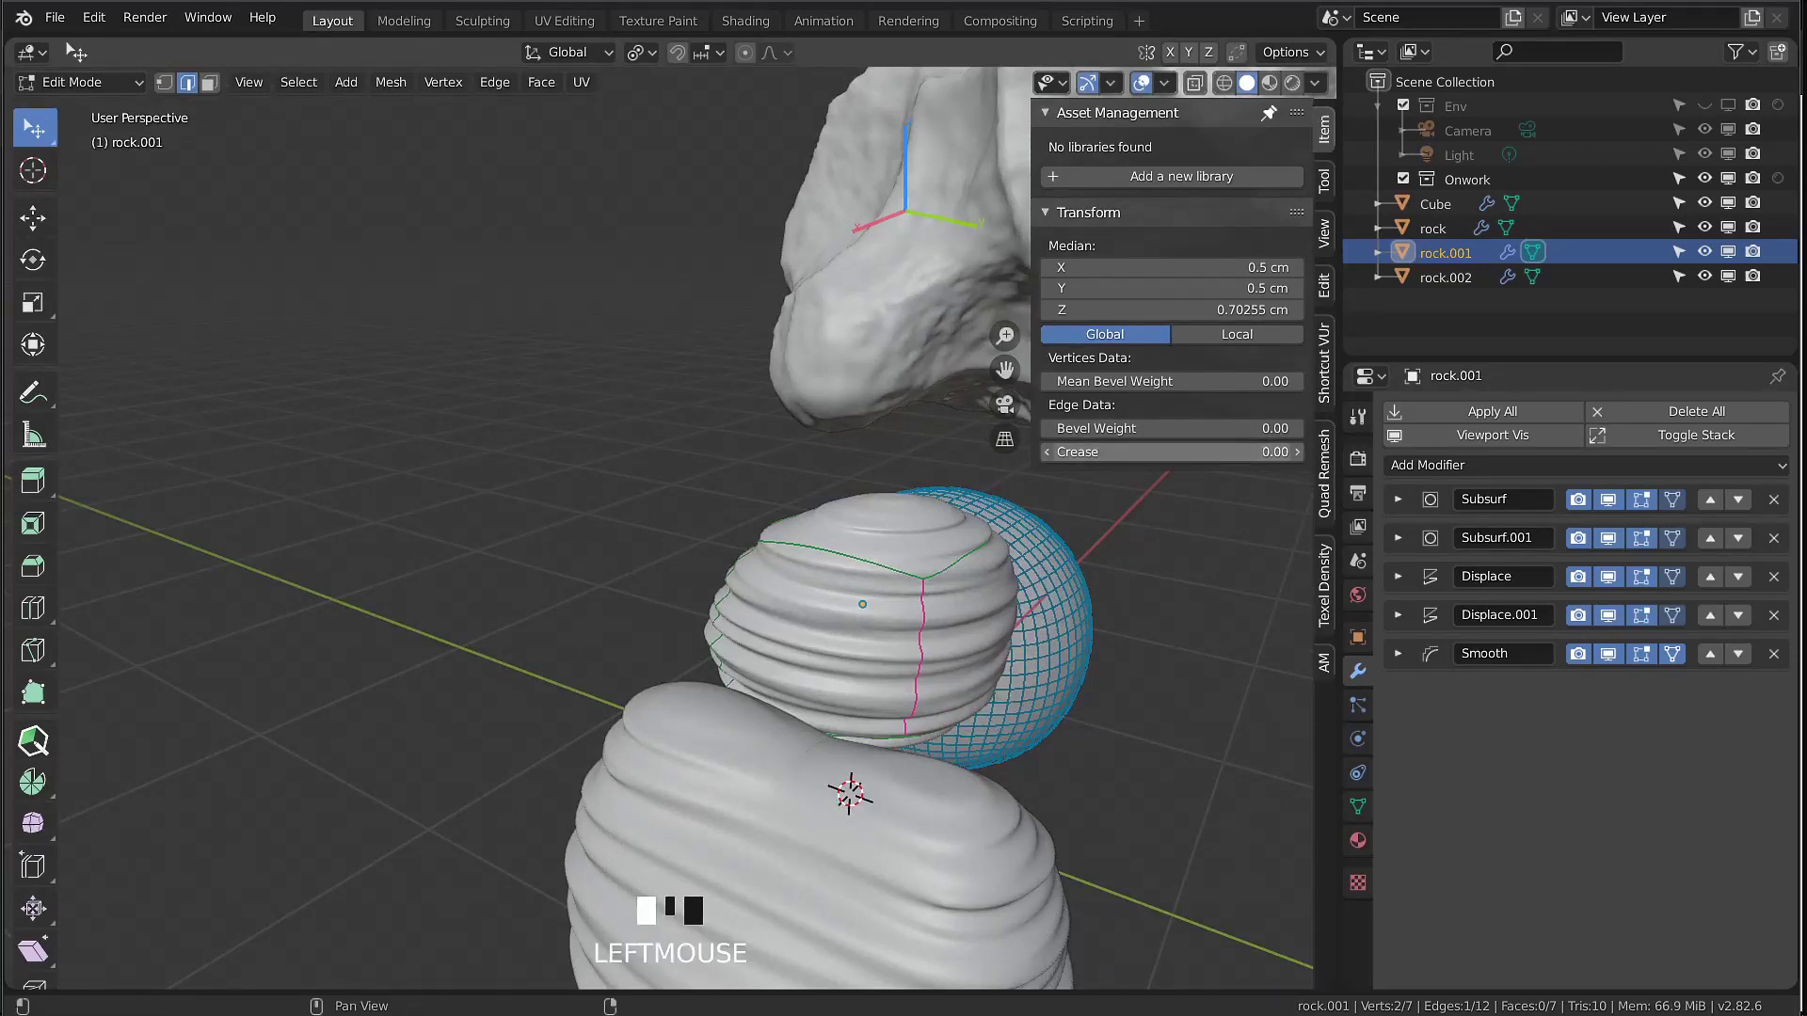
left_click_drag(1108, 452, 1186, 451)
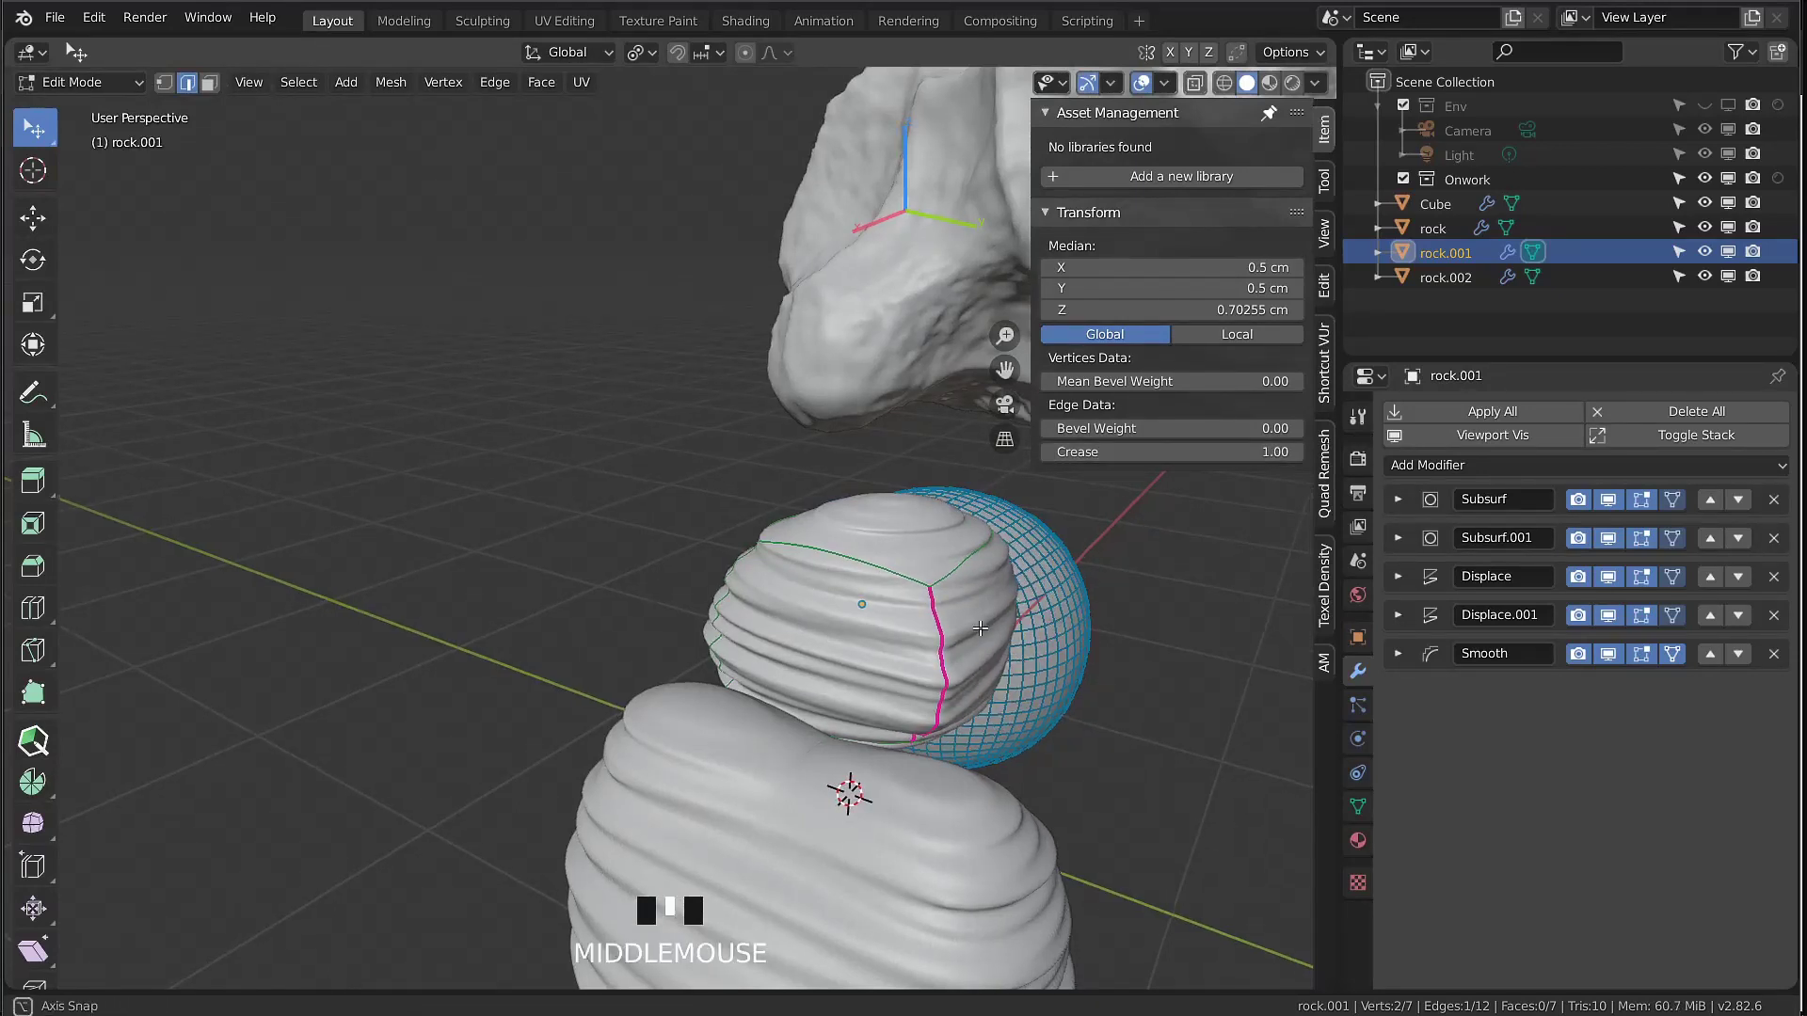
middle_click_drag(1083, 659, 1299, 569)
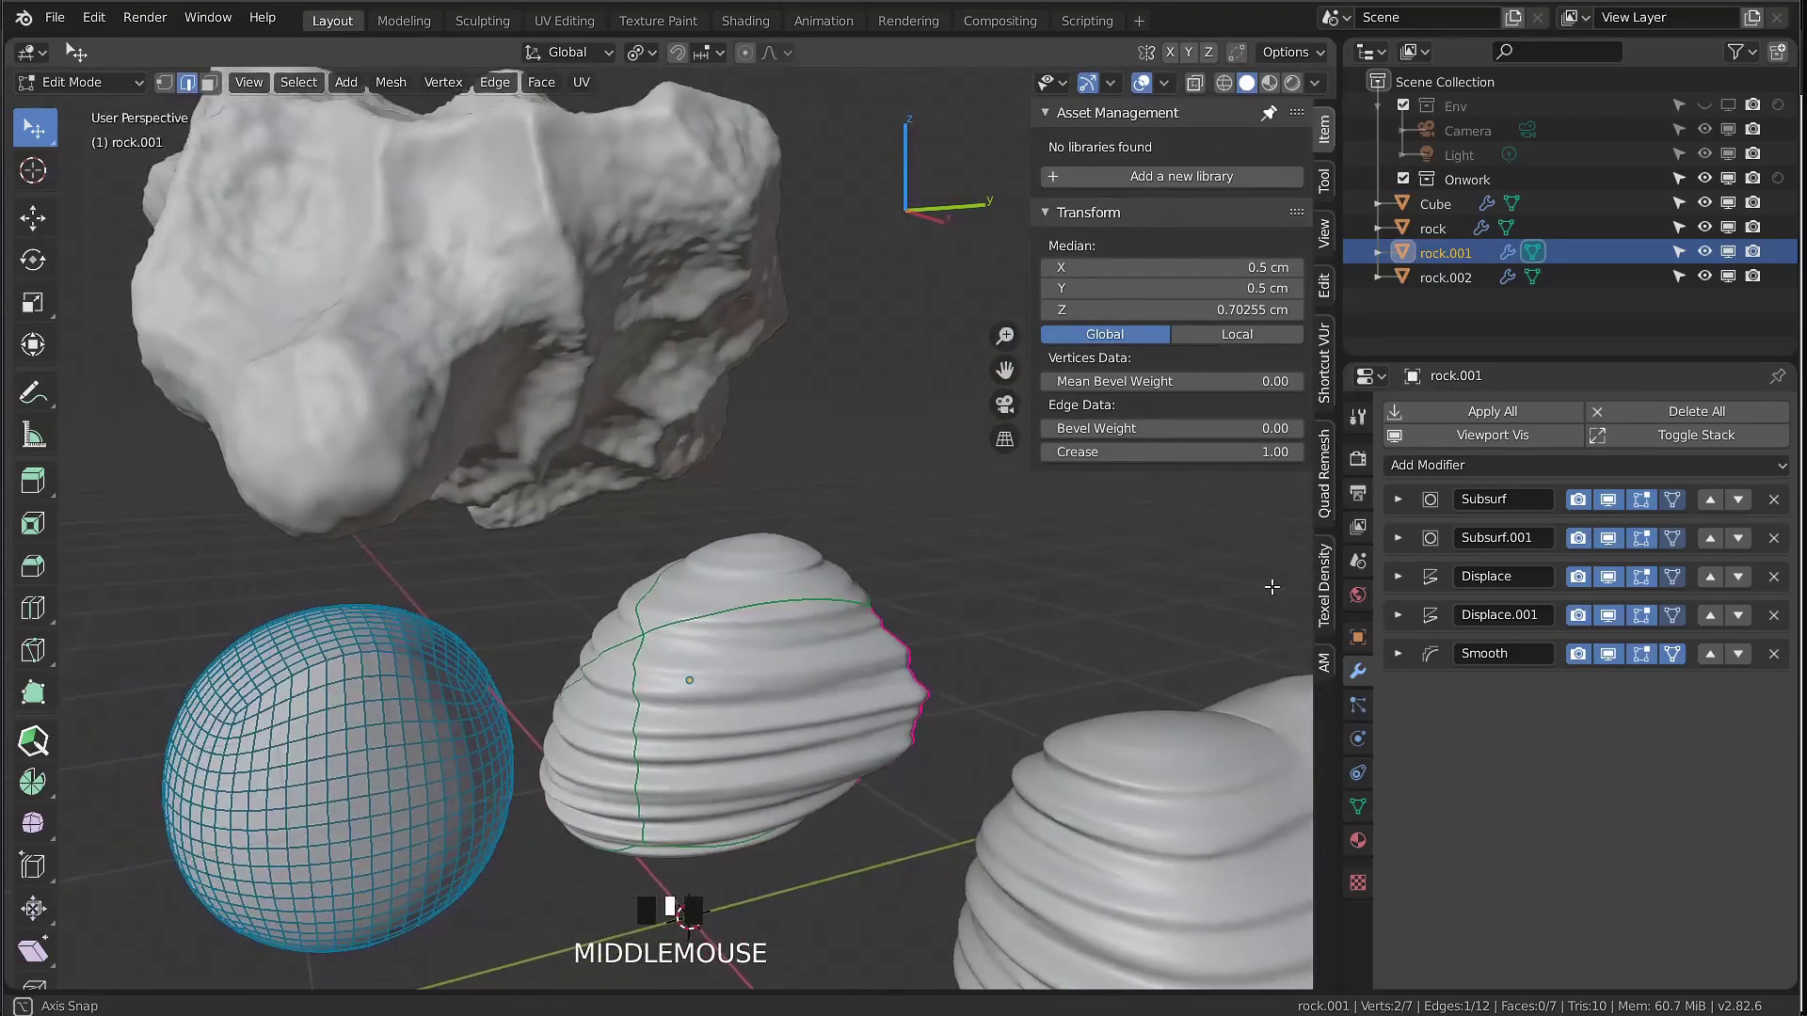
Set Subsurf's viewport level to 1 and Subsurf.001's viewport level to 5
left_click(1398, 499)
middle_click_drag(899, 692, 958, 755)
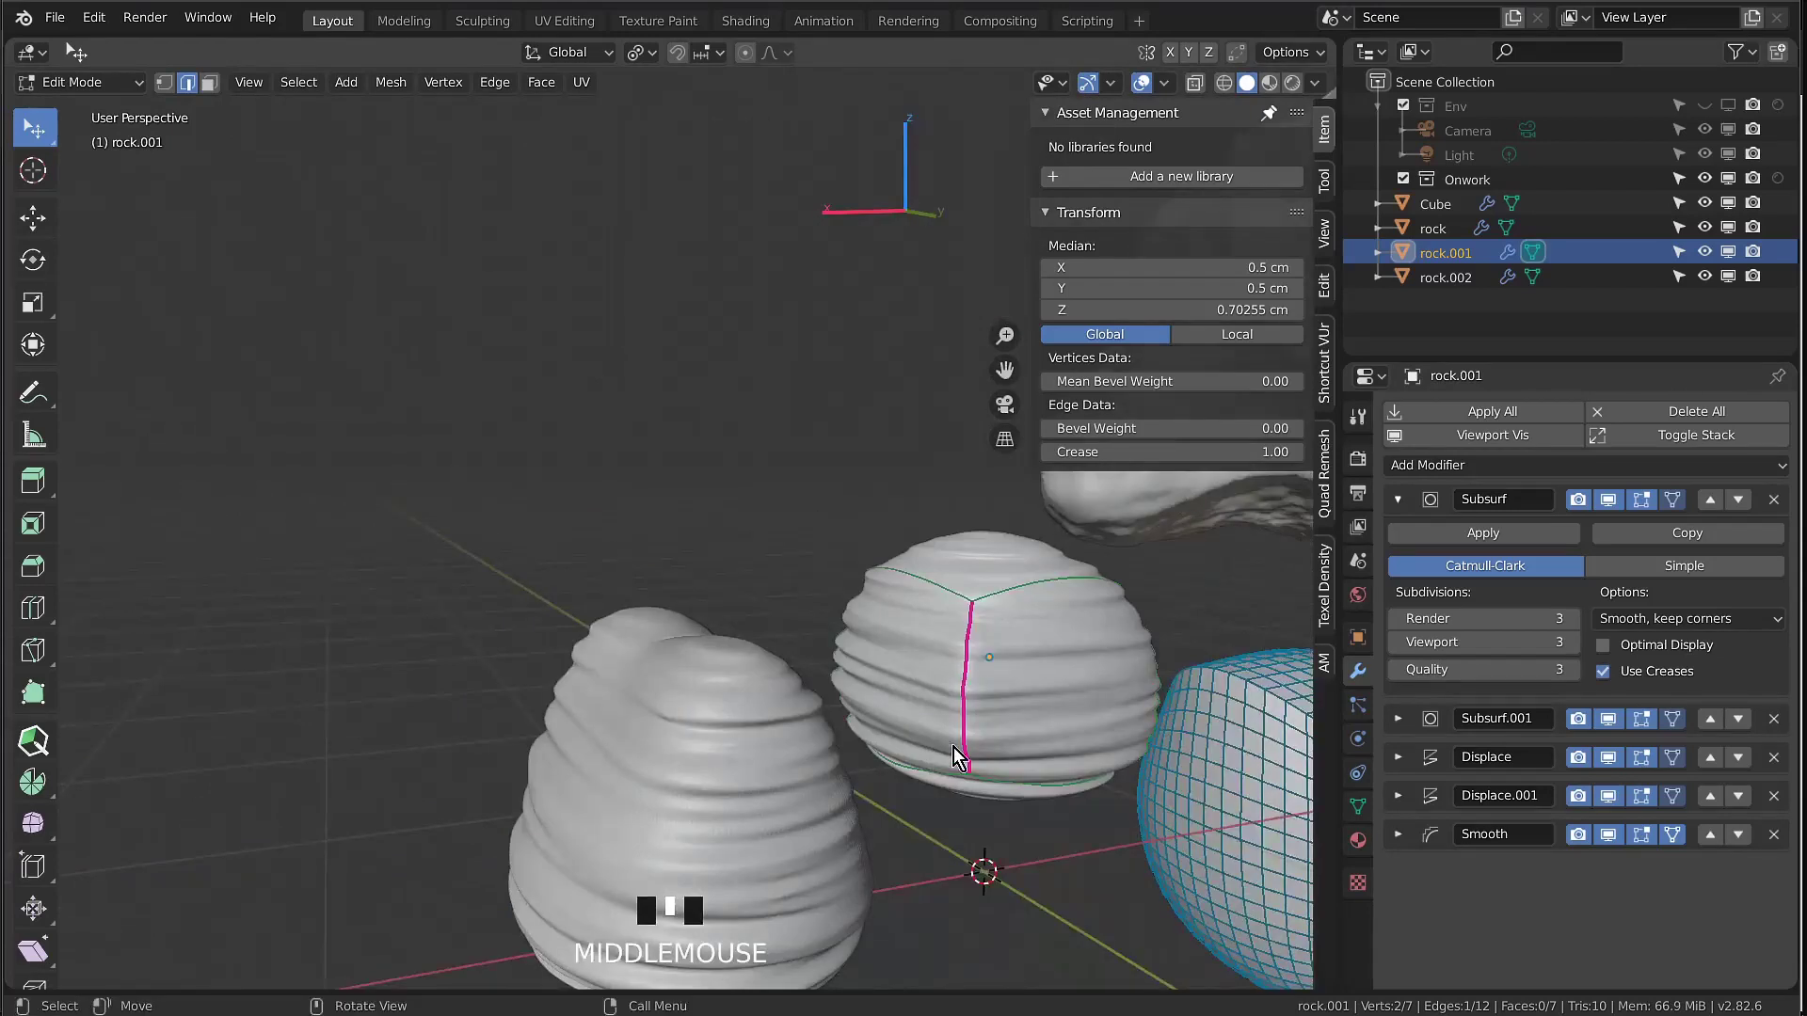
left_click(1393, 644)
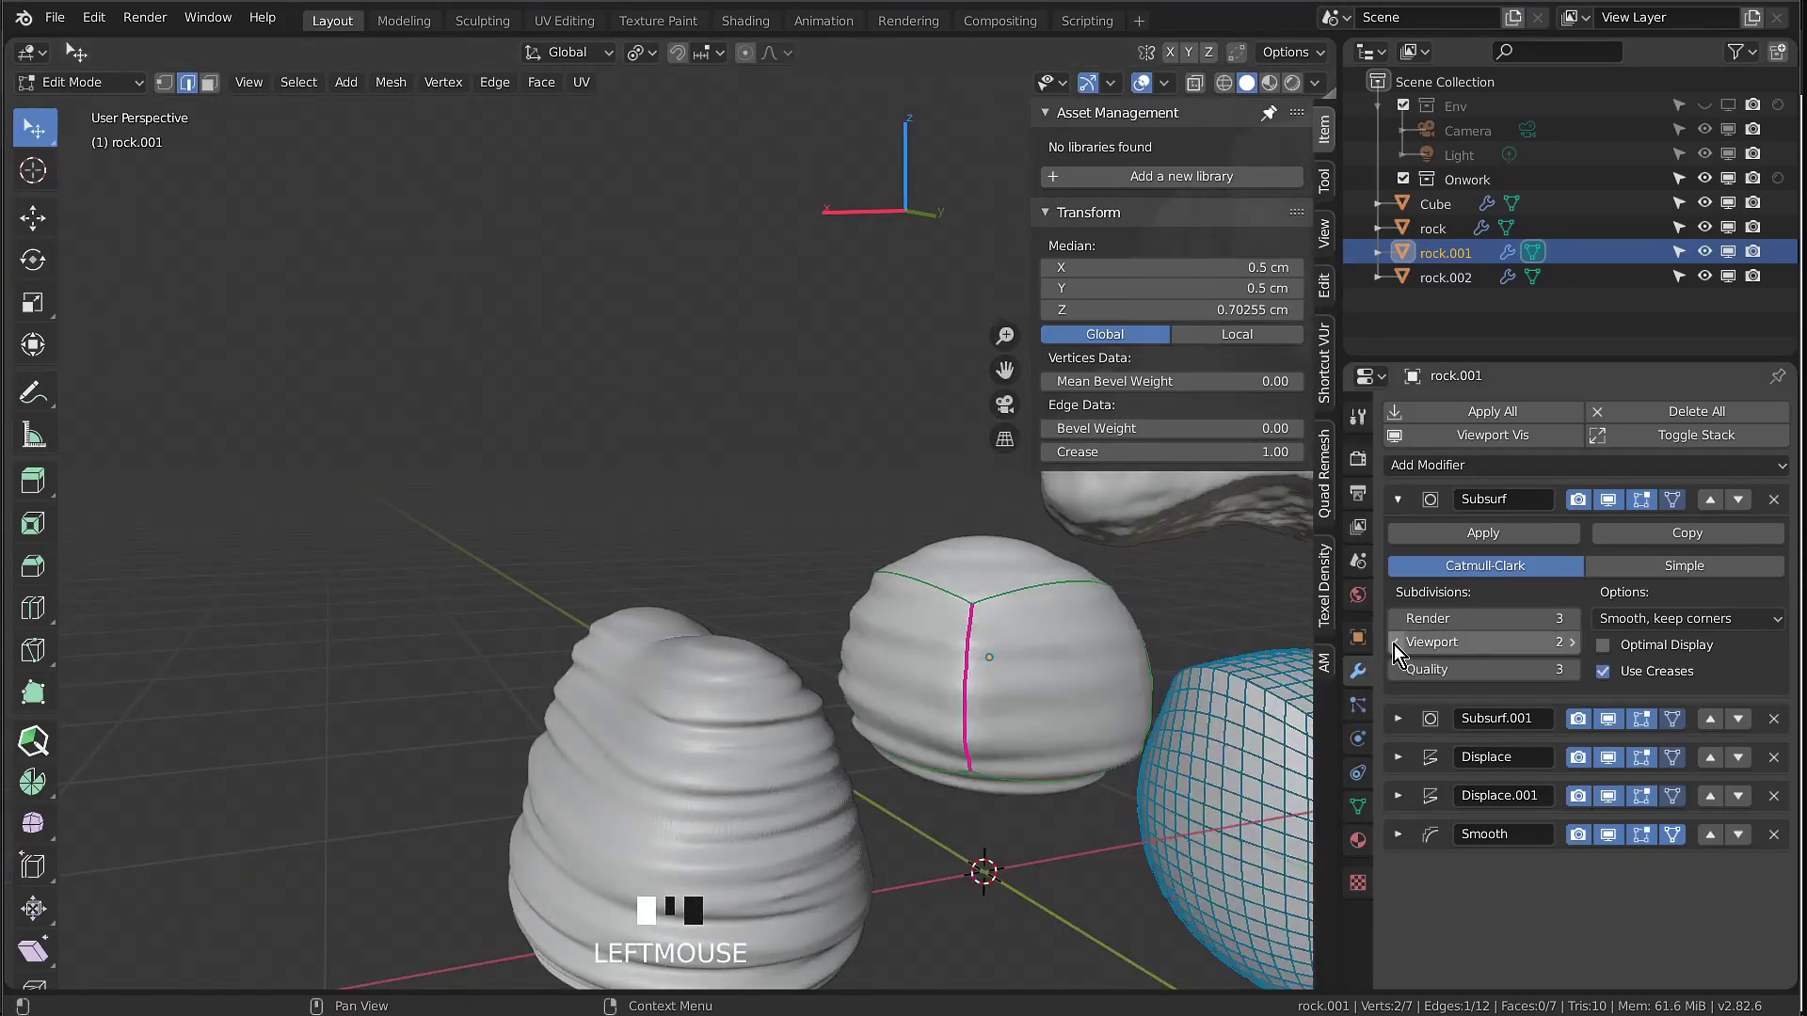
left_click(1392, 646)
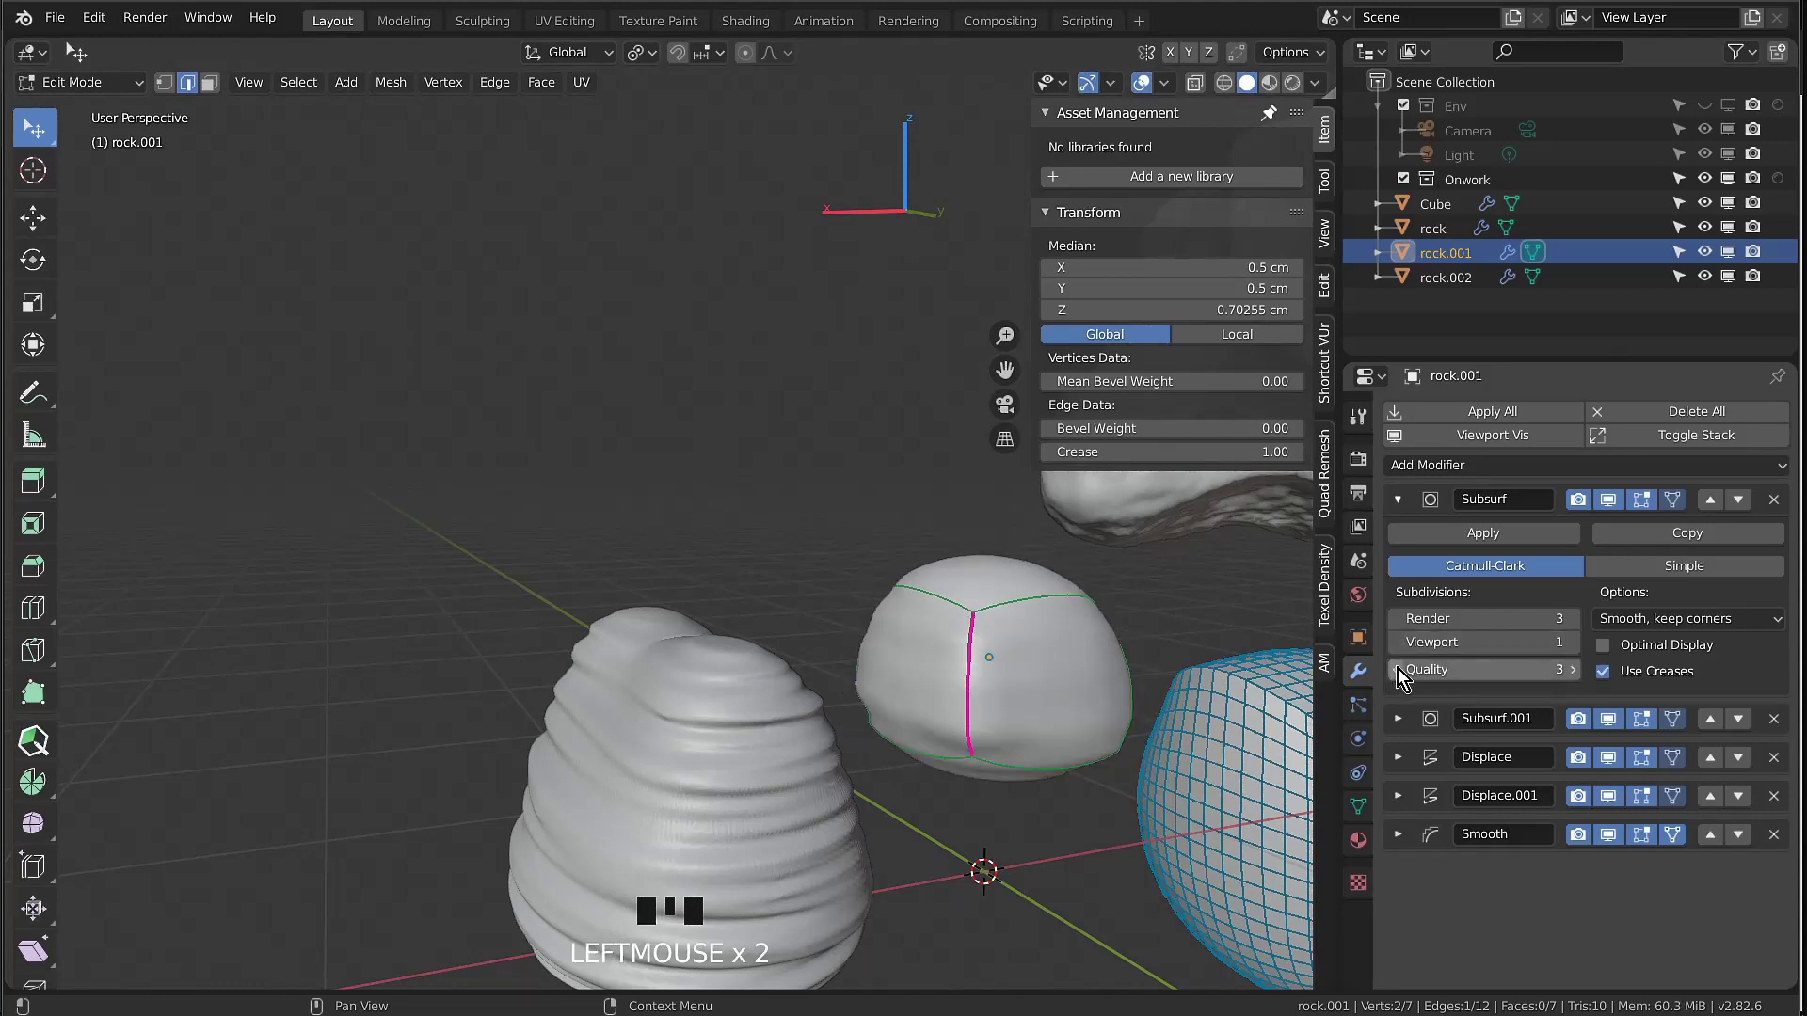
left_click(1397, 720)
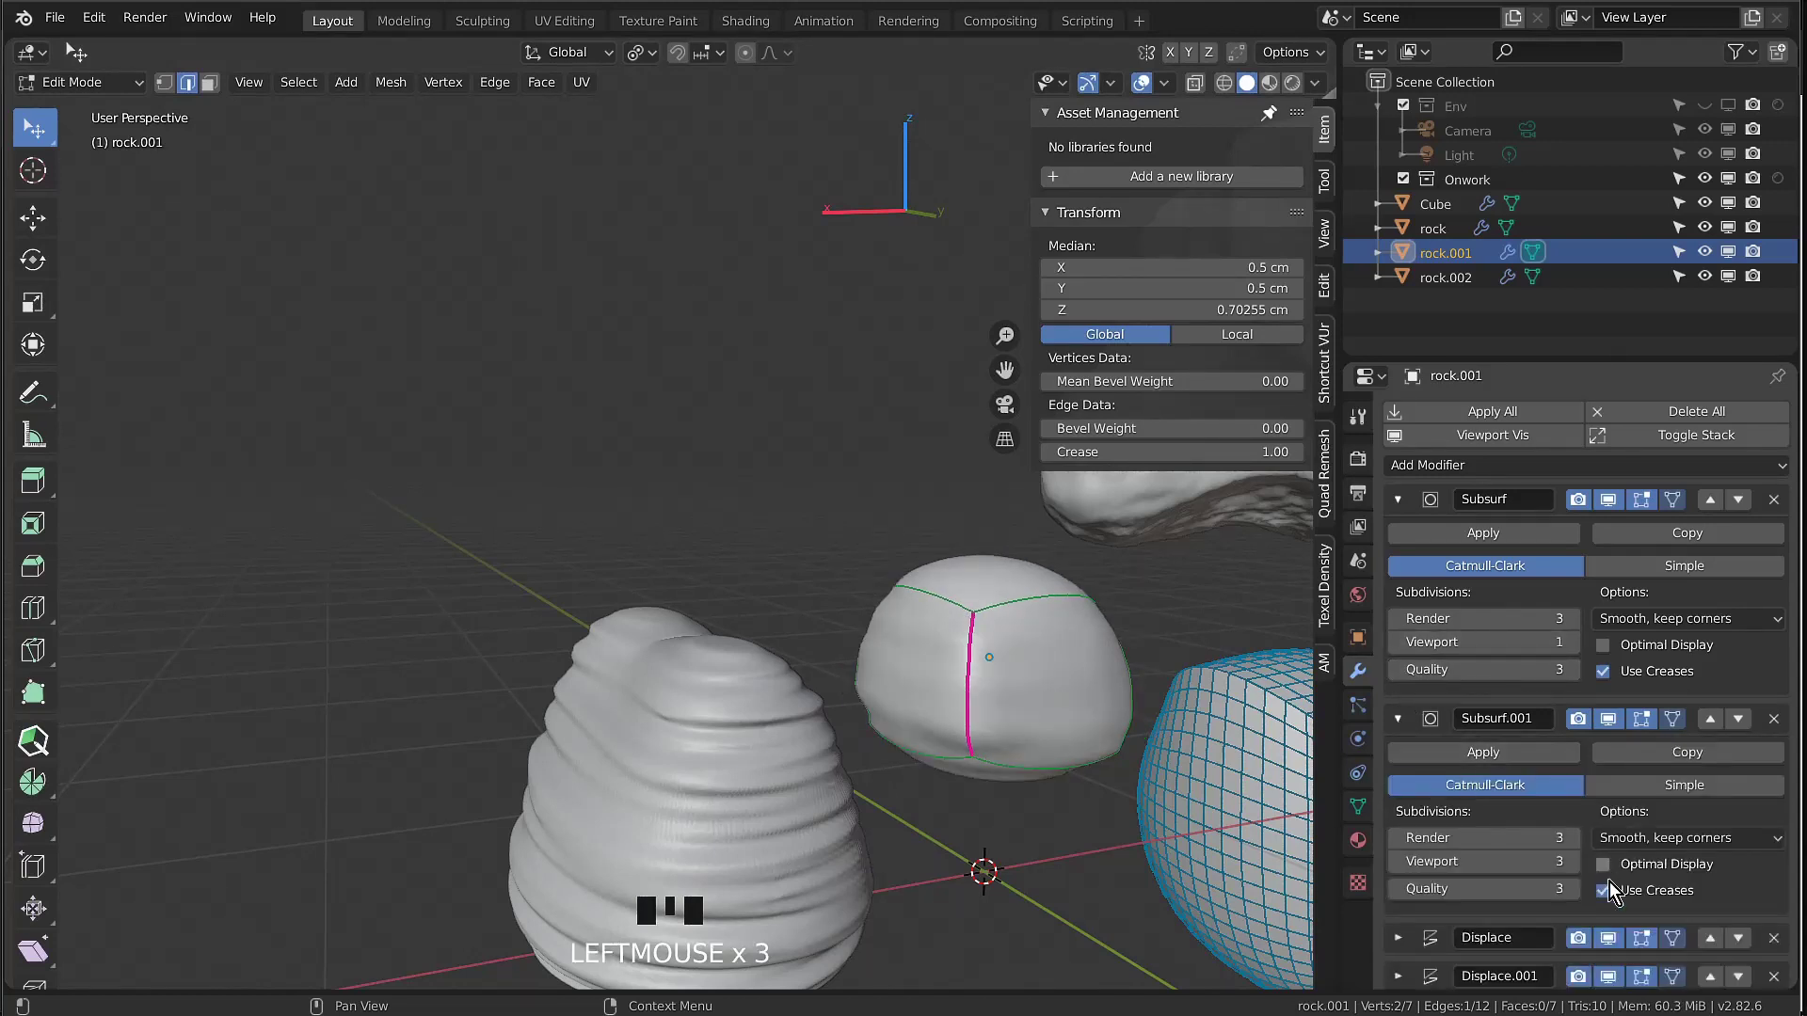
double_click(1573, 861)
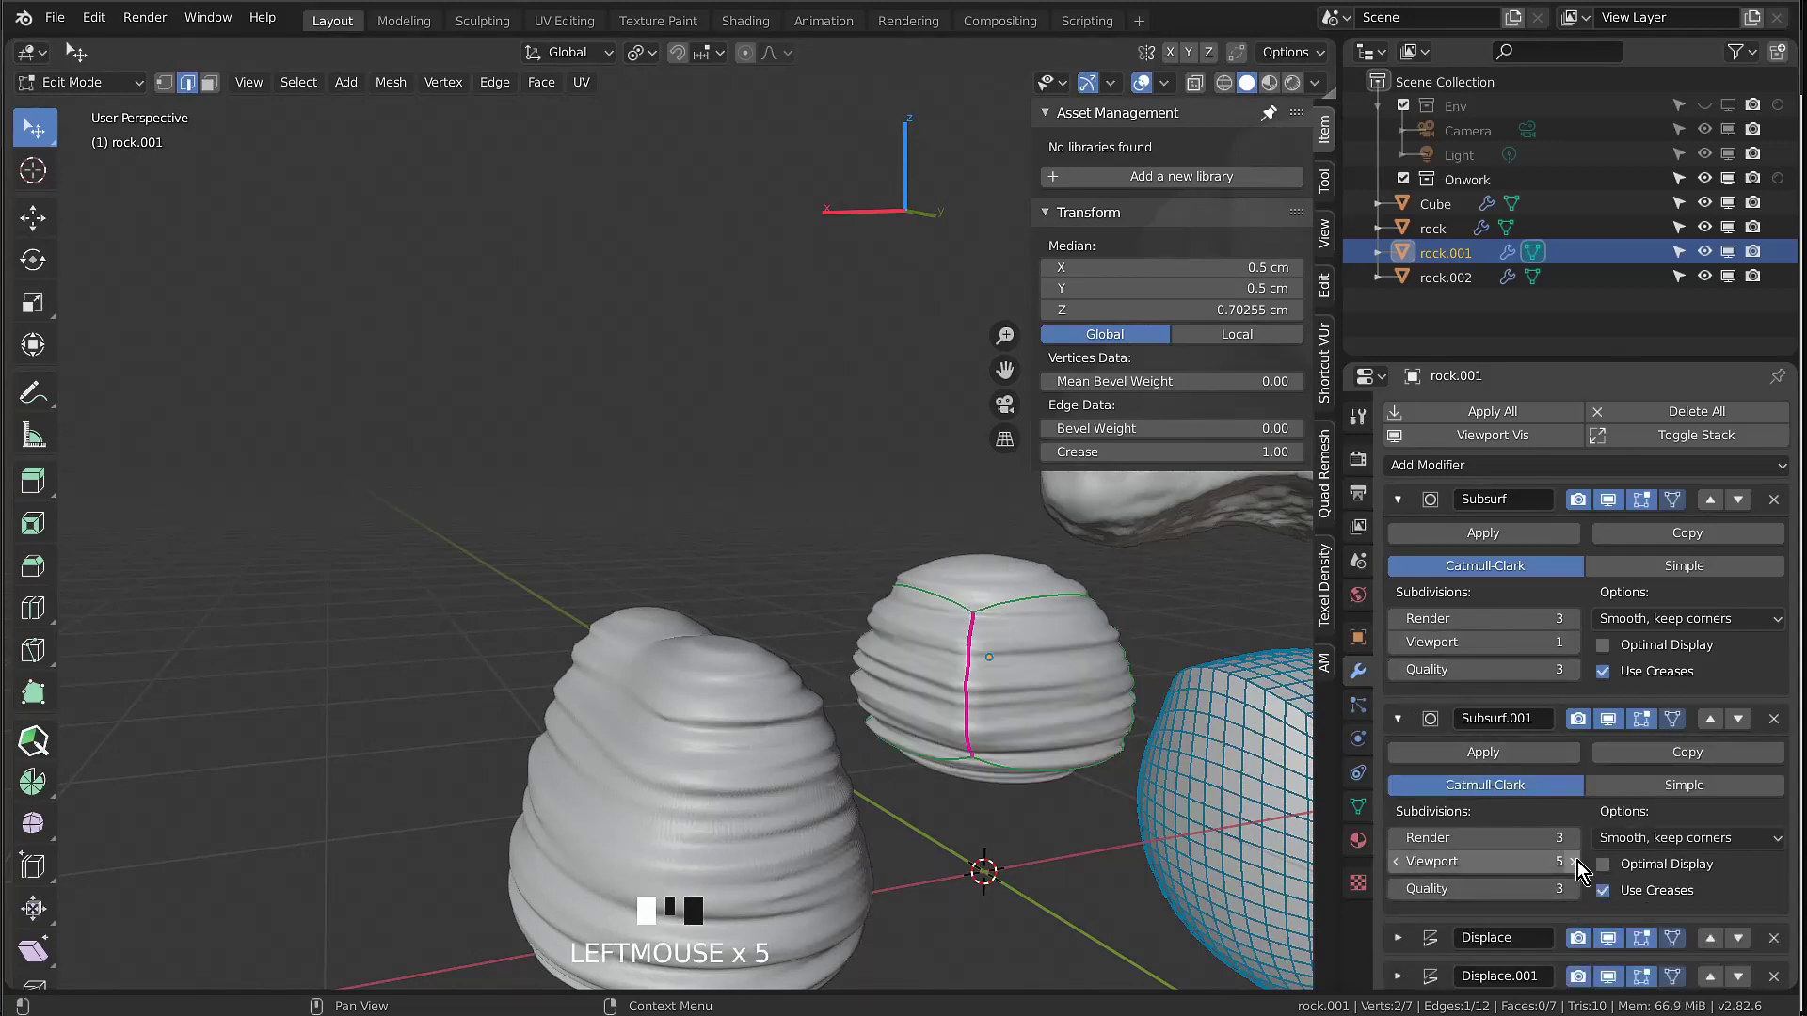
middle_click_drag(941, 659, 753, 649)
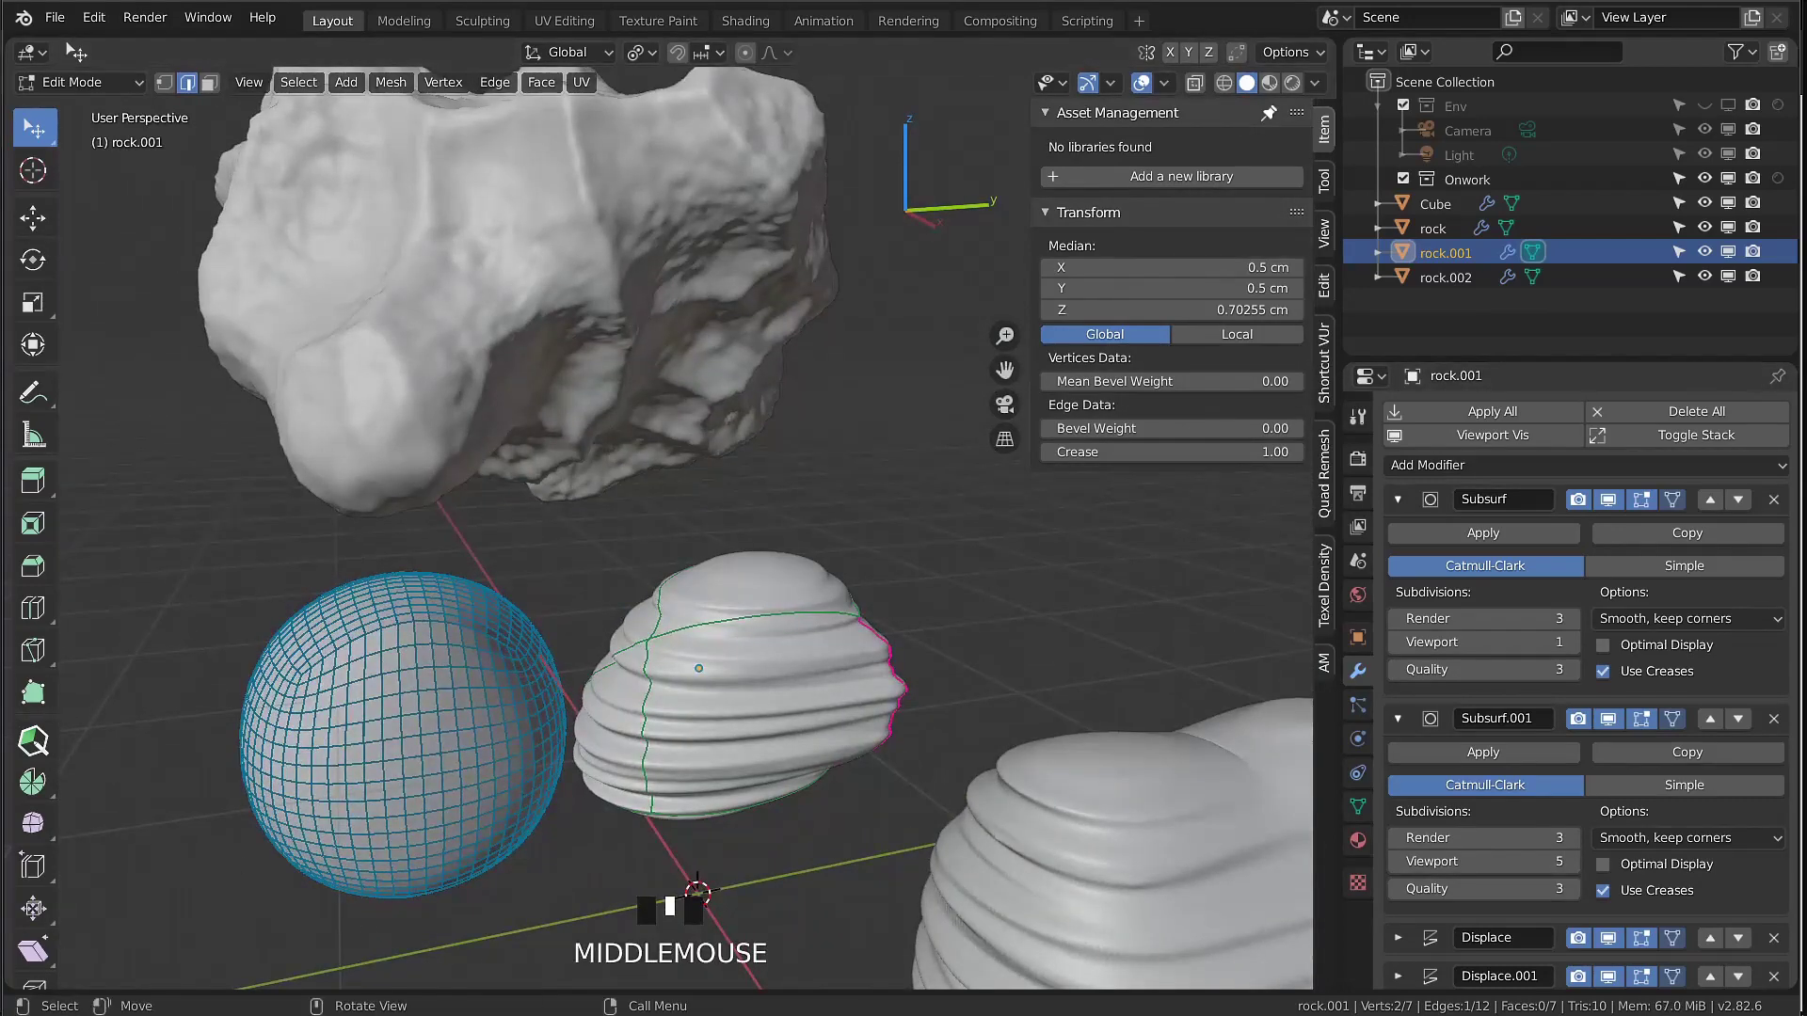
Compare Use Creases on both Subsurfs, leaving it on, and reset the edge crease to 0.00
left_click(1602, 892)
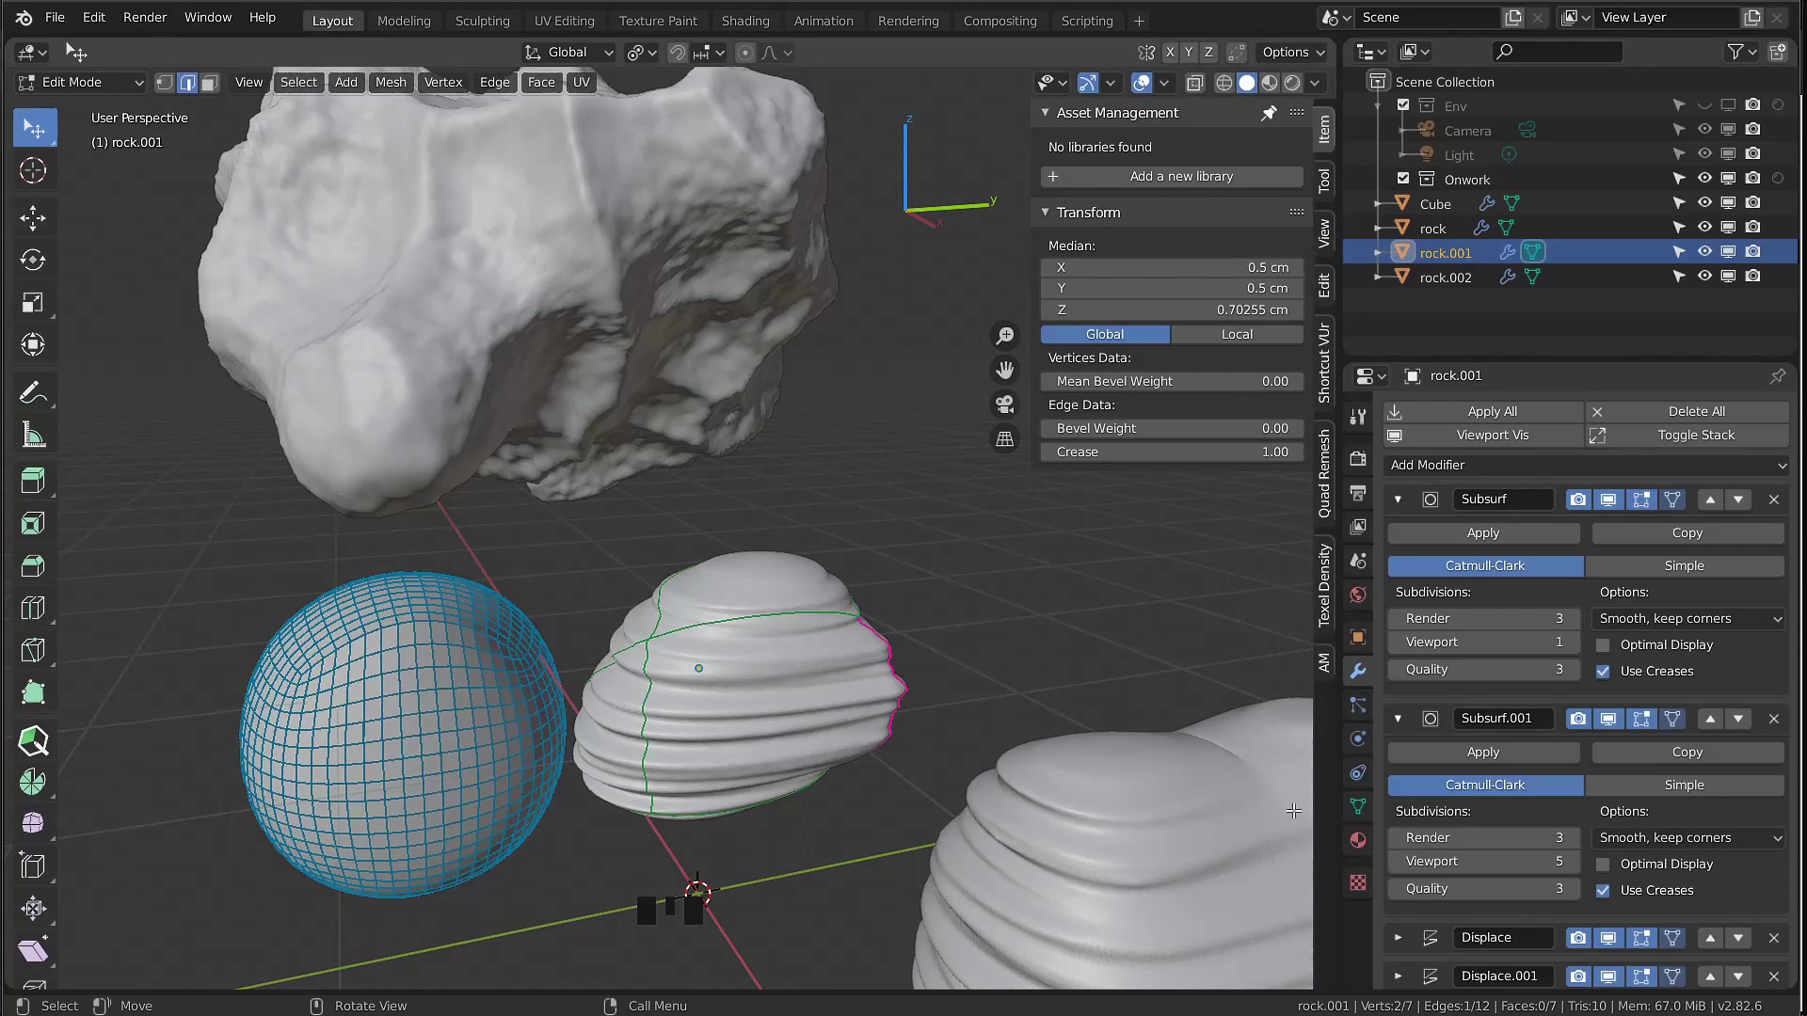
middle_click_drag(824, 720, 1083, 720)
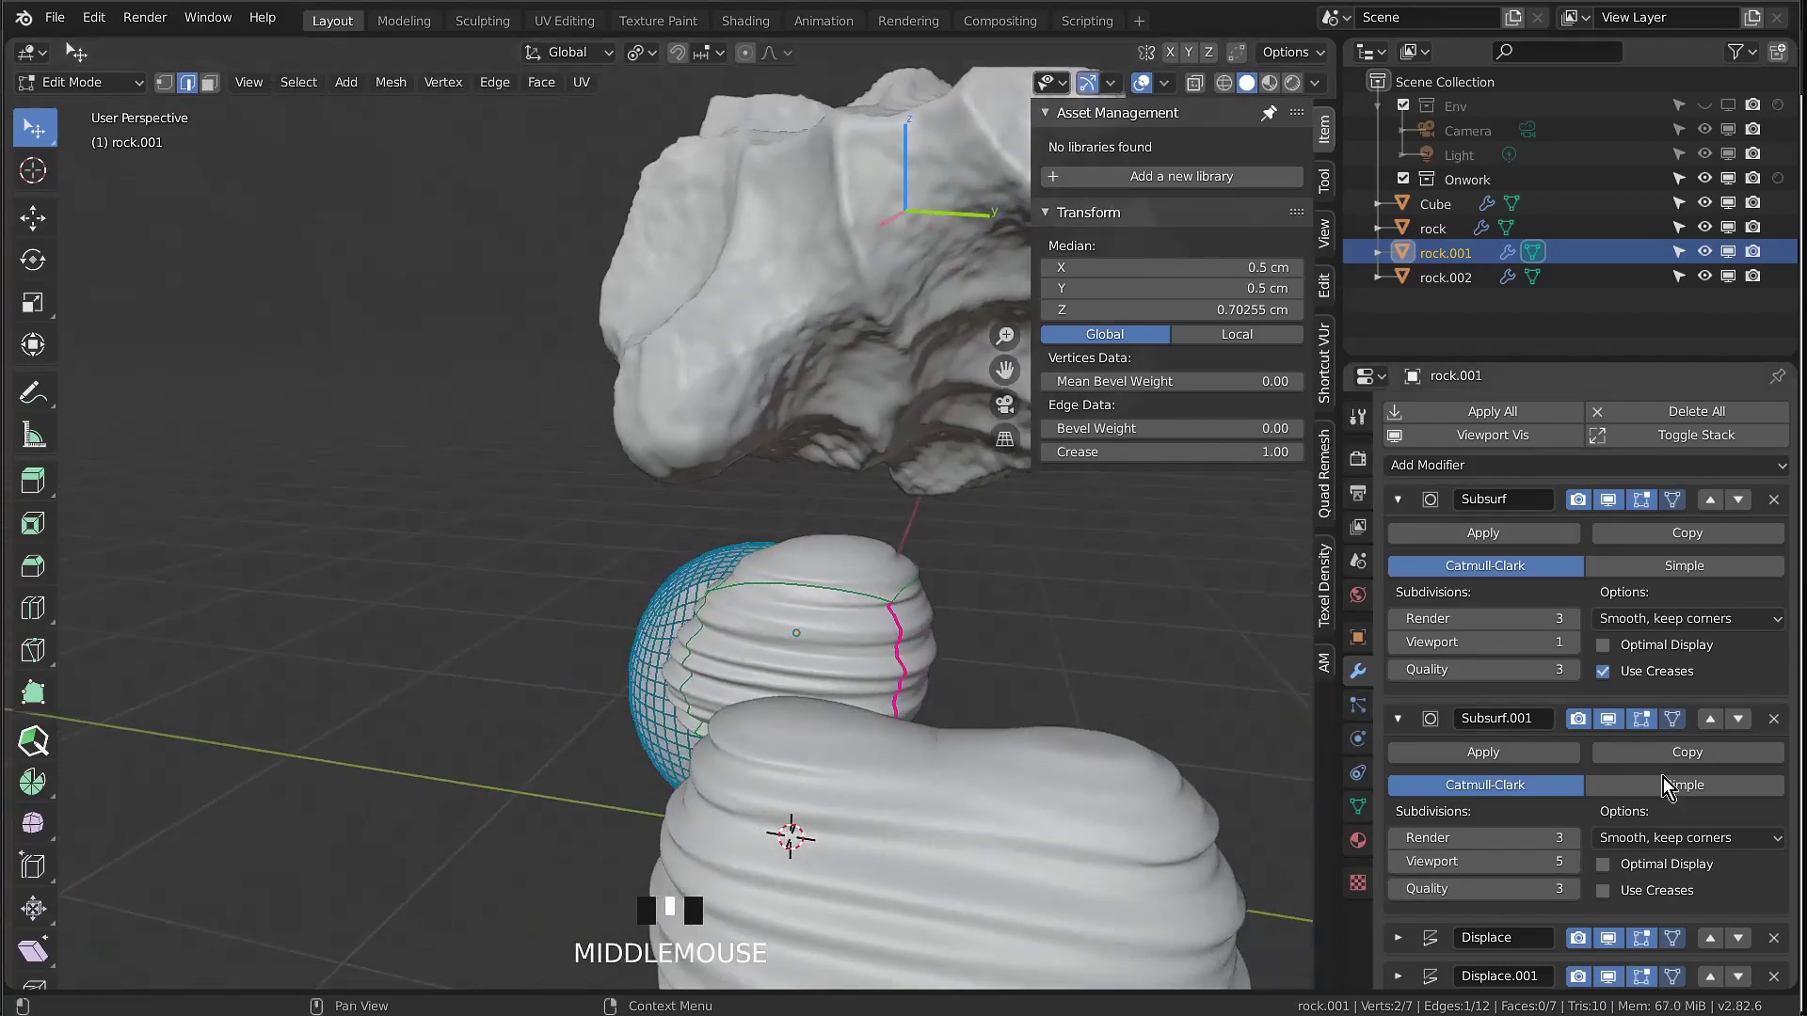
left_click(1602, 672)
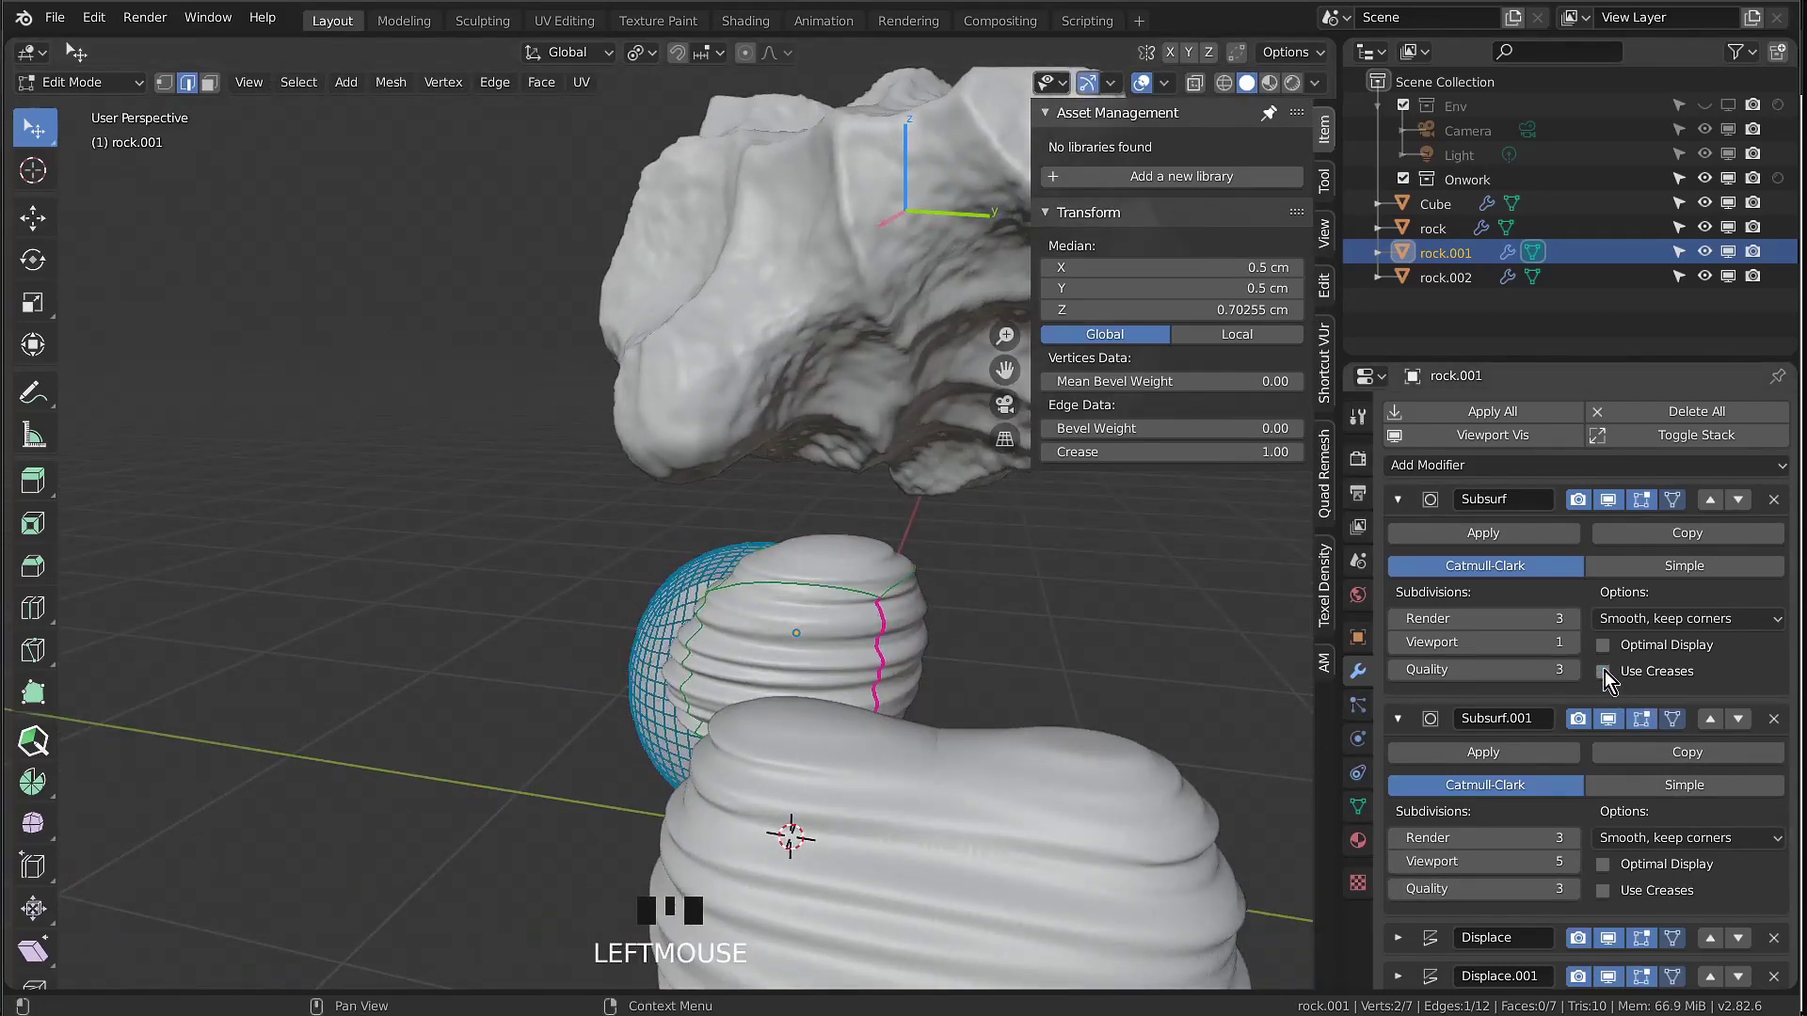
left_click(1603, 672)
left_click(1602, 672)
left_click(1603, 672)
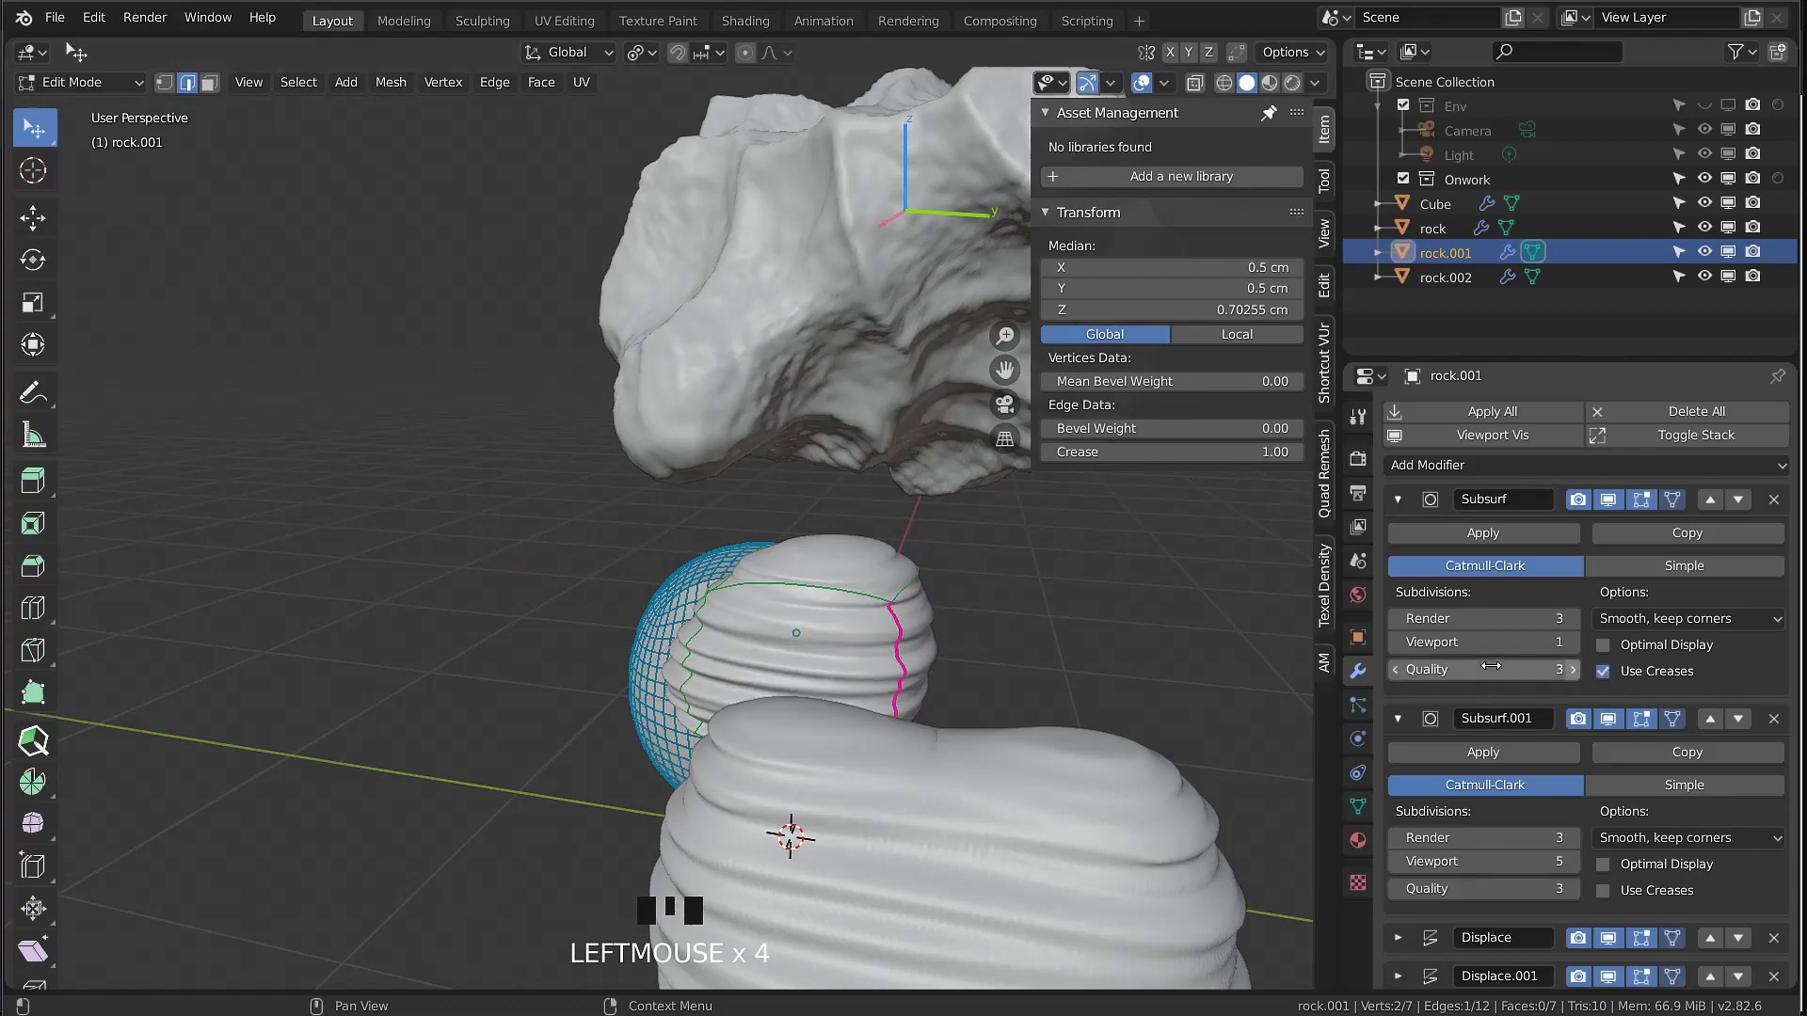
middle_click_drag(1116, 657, 348, 973)
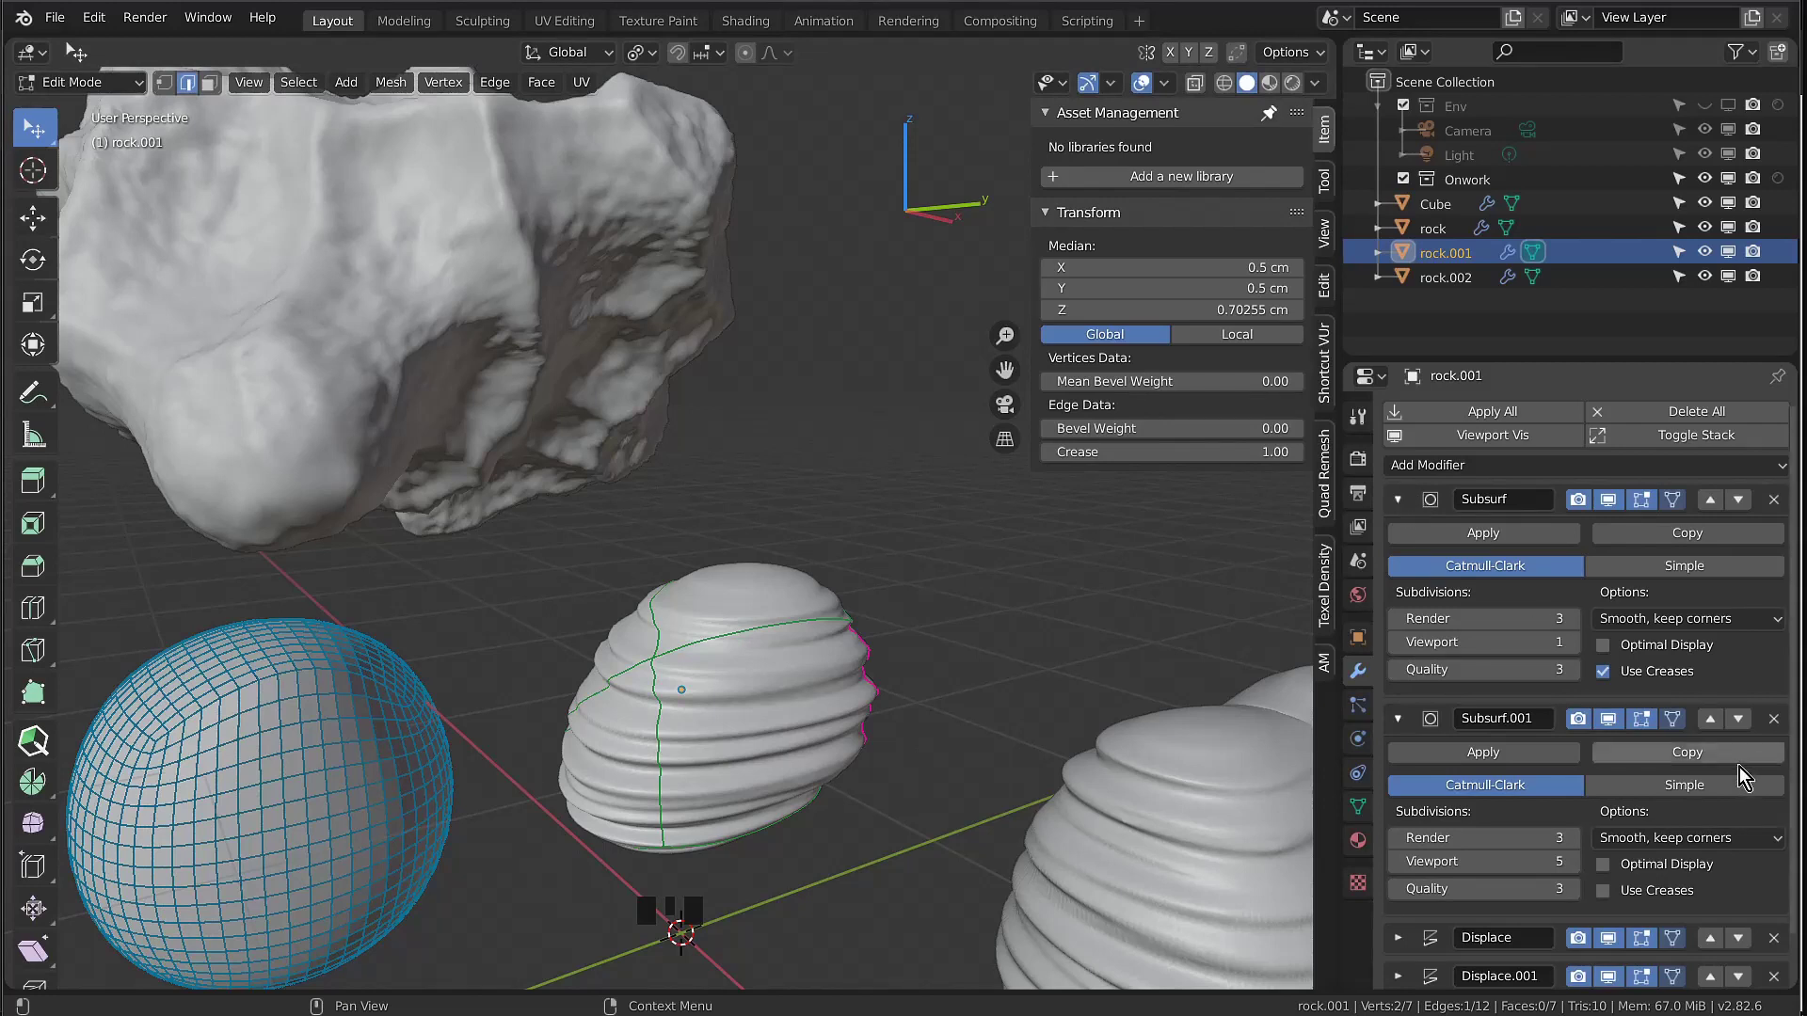
left_click(1600, 891)
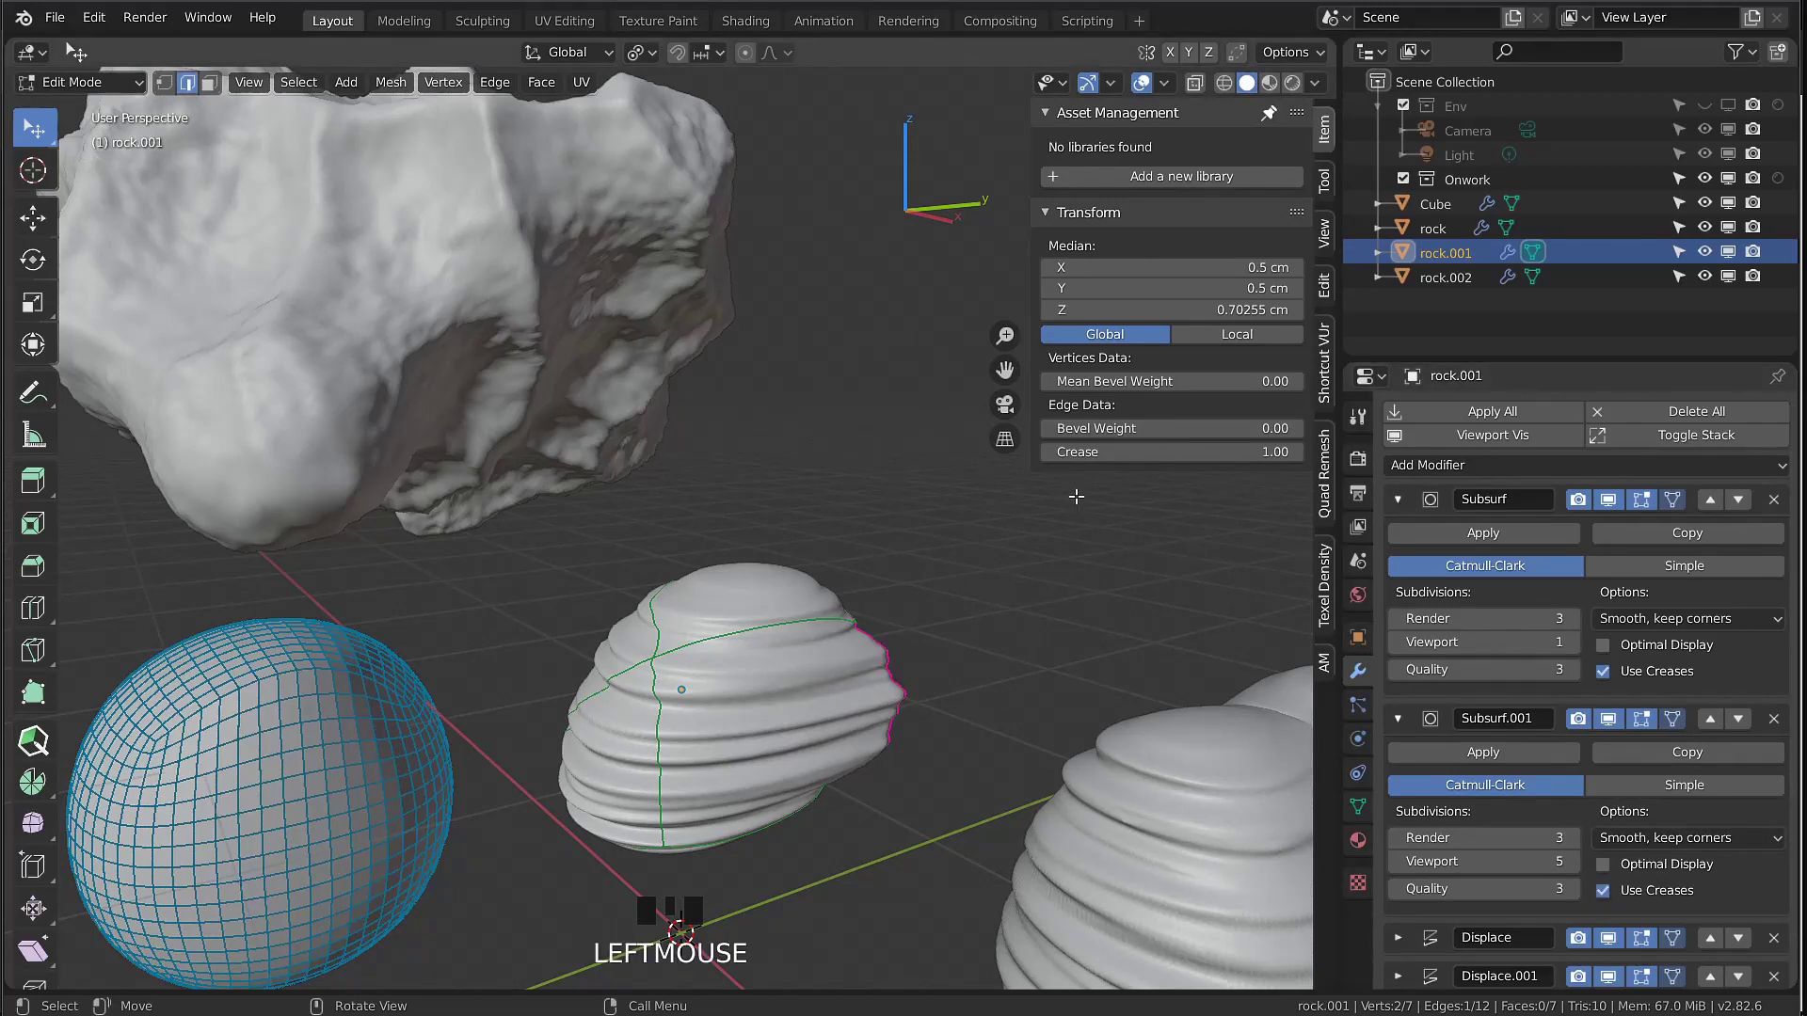
left_click_drag(1208, 452, 950, 781)
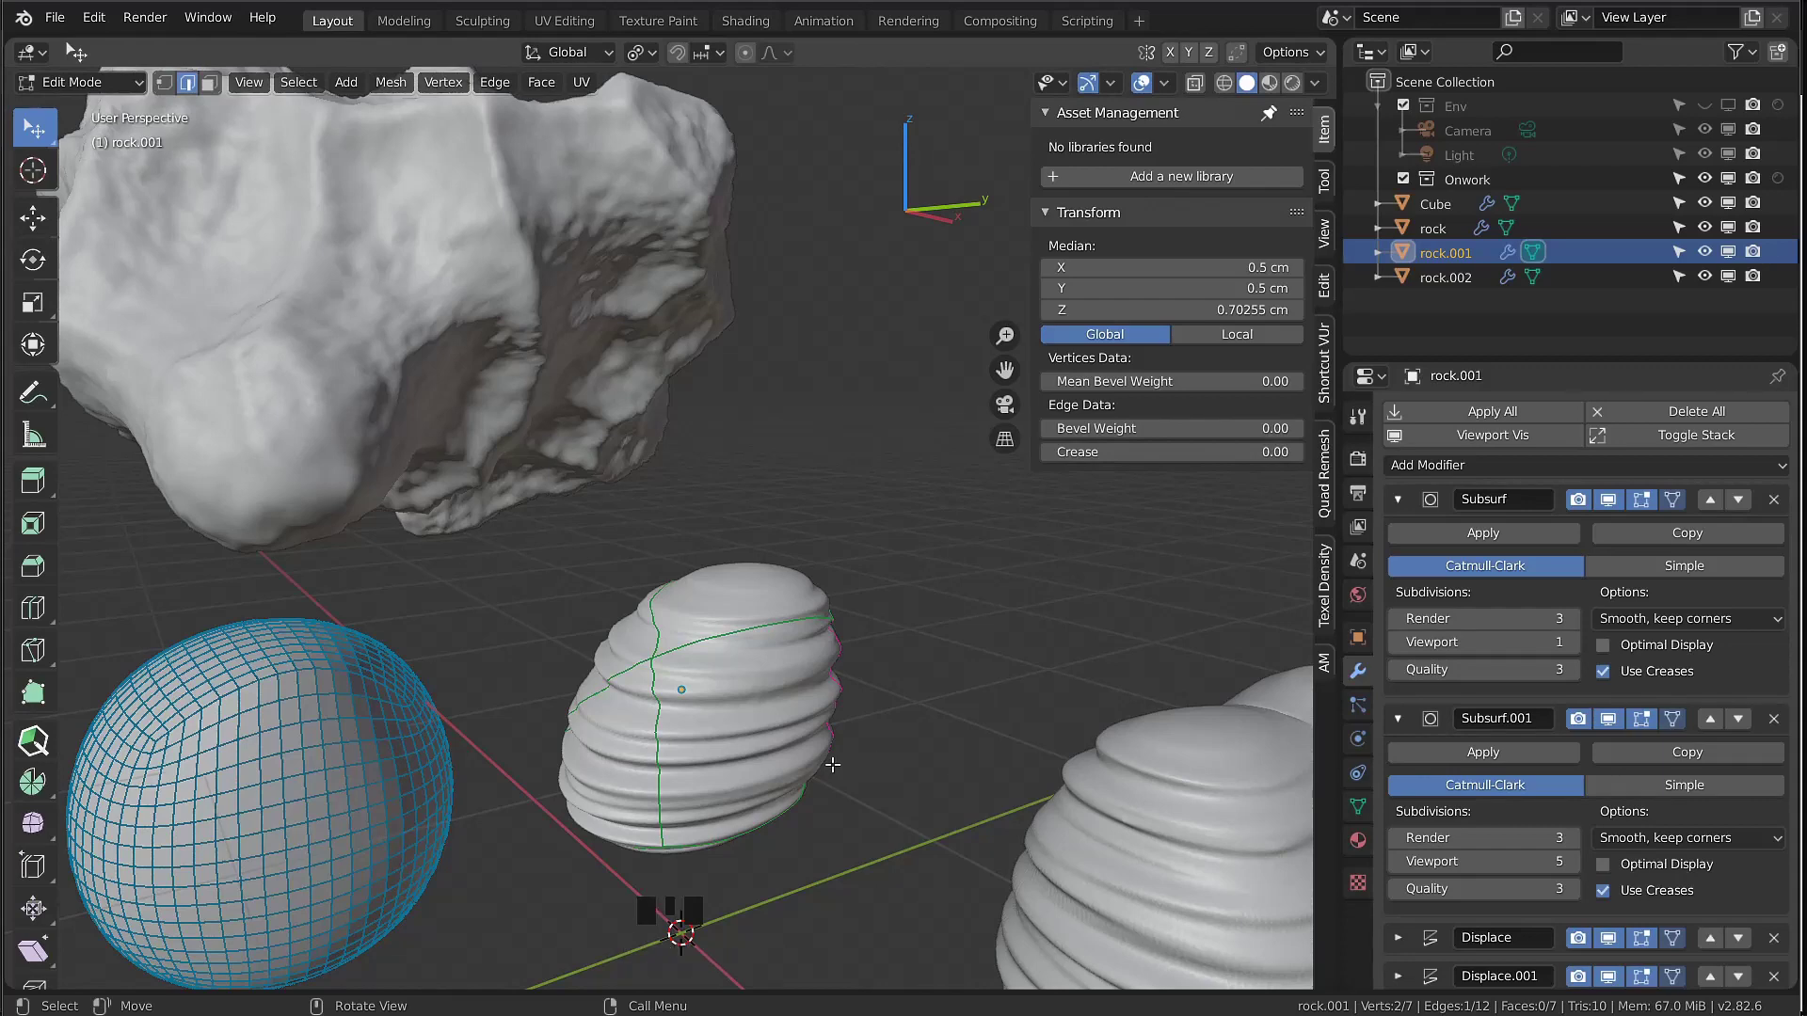
Return to Object Mode, delete the wireframe Cube sphere, and select the large rock
key("Tab")
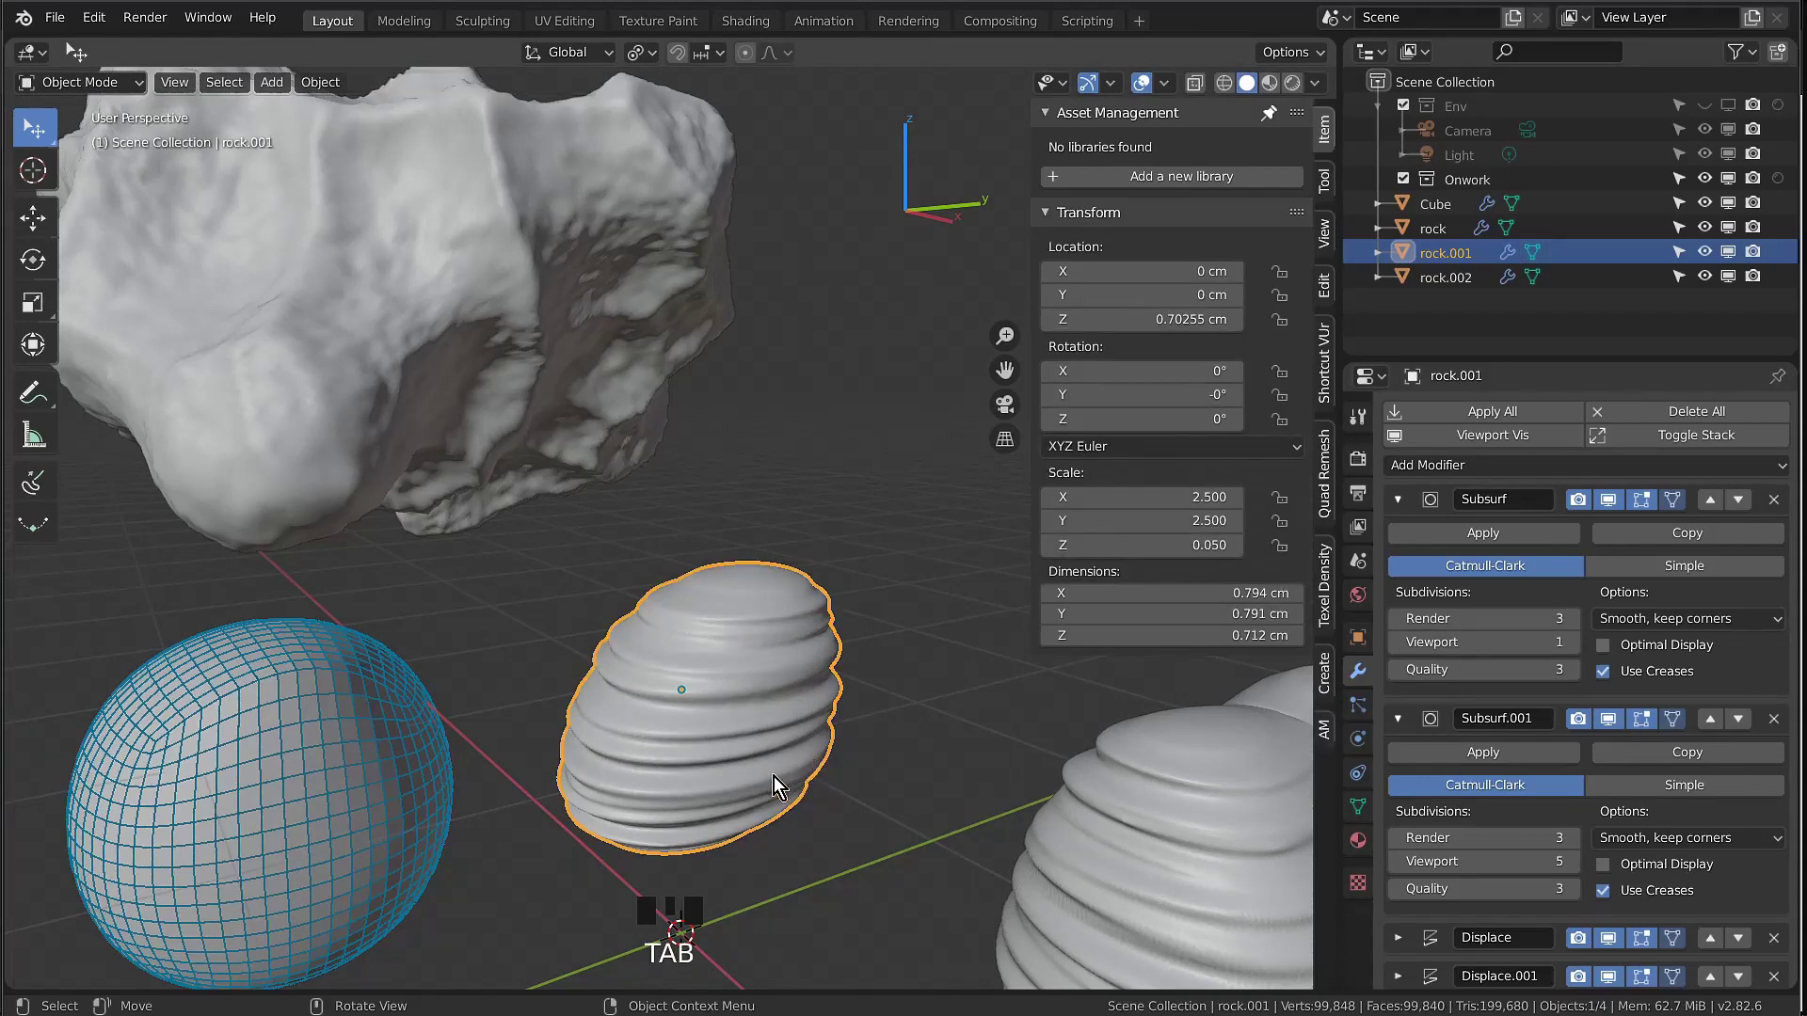
scroll(774, 783, "down", 2)
middle_click_drag(787, 818, 796, 692, "shift")
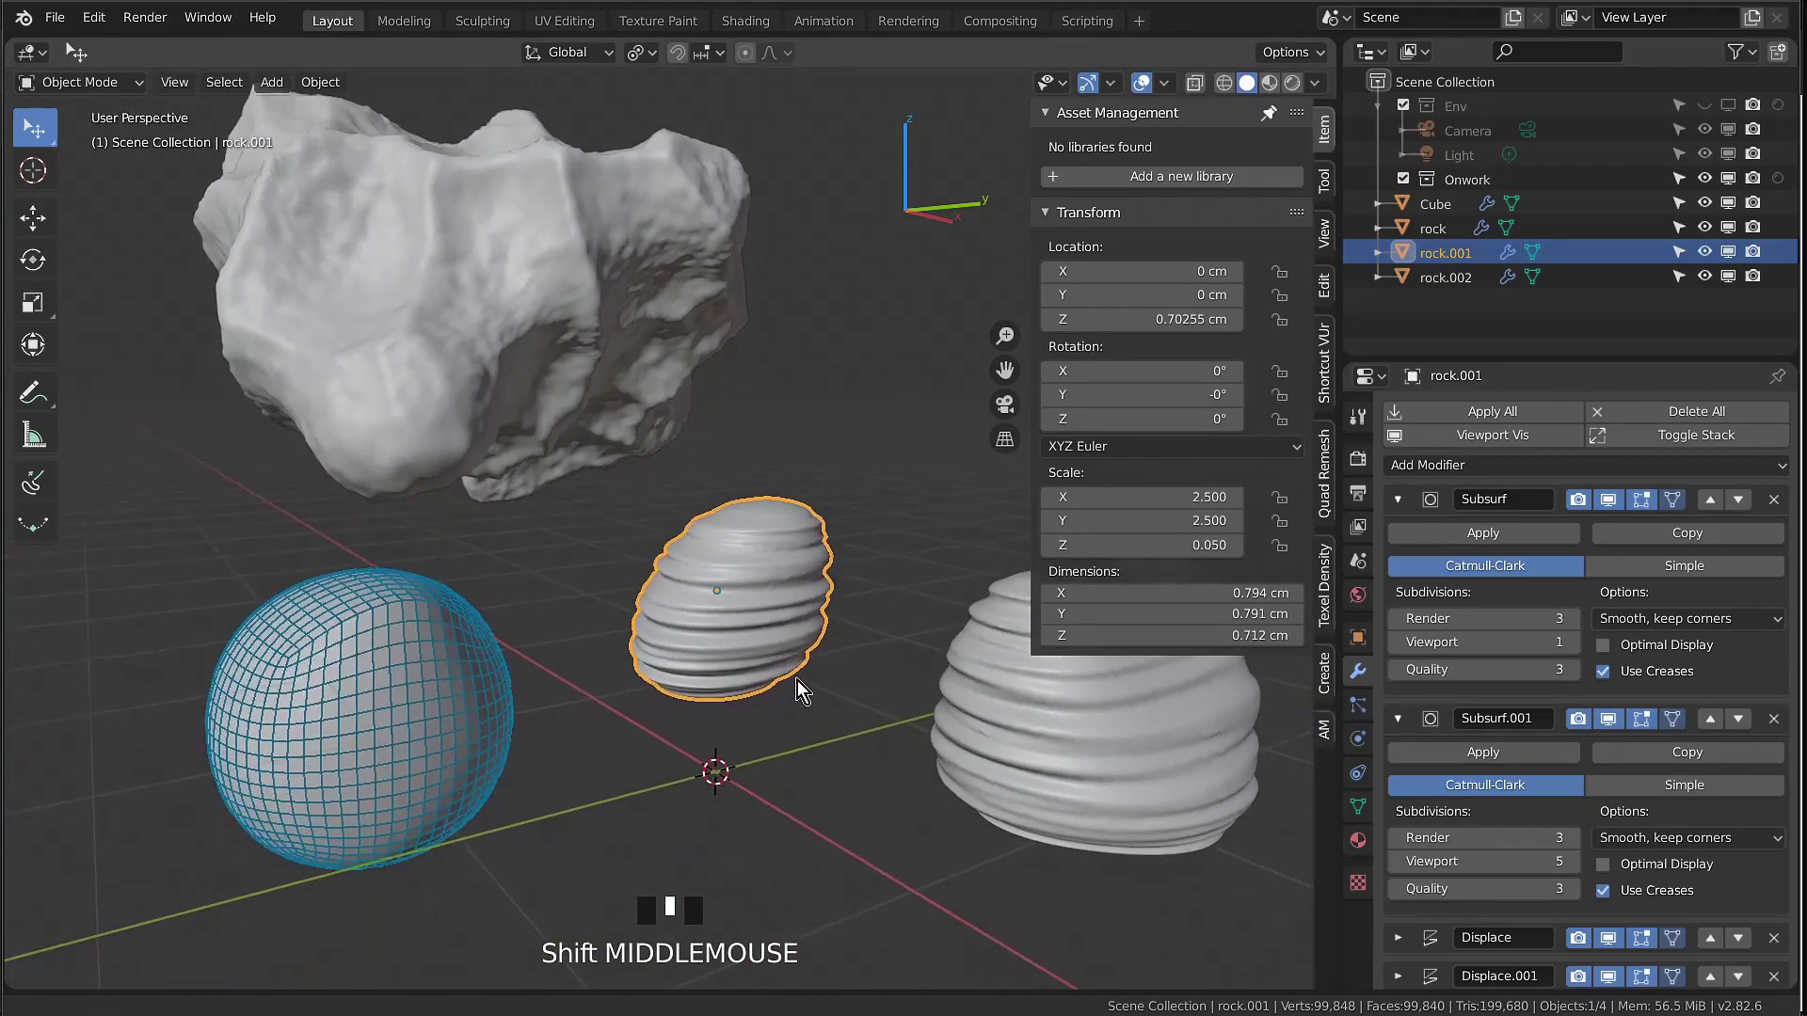
left_click(467, 757)
key("Delete")
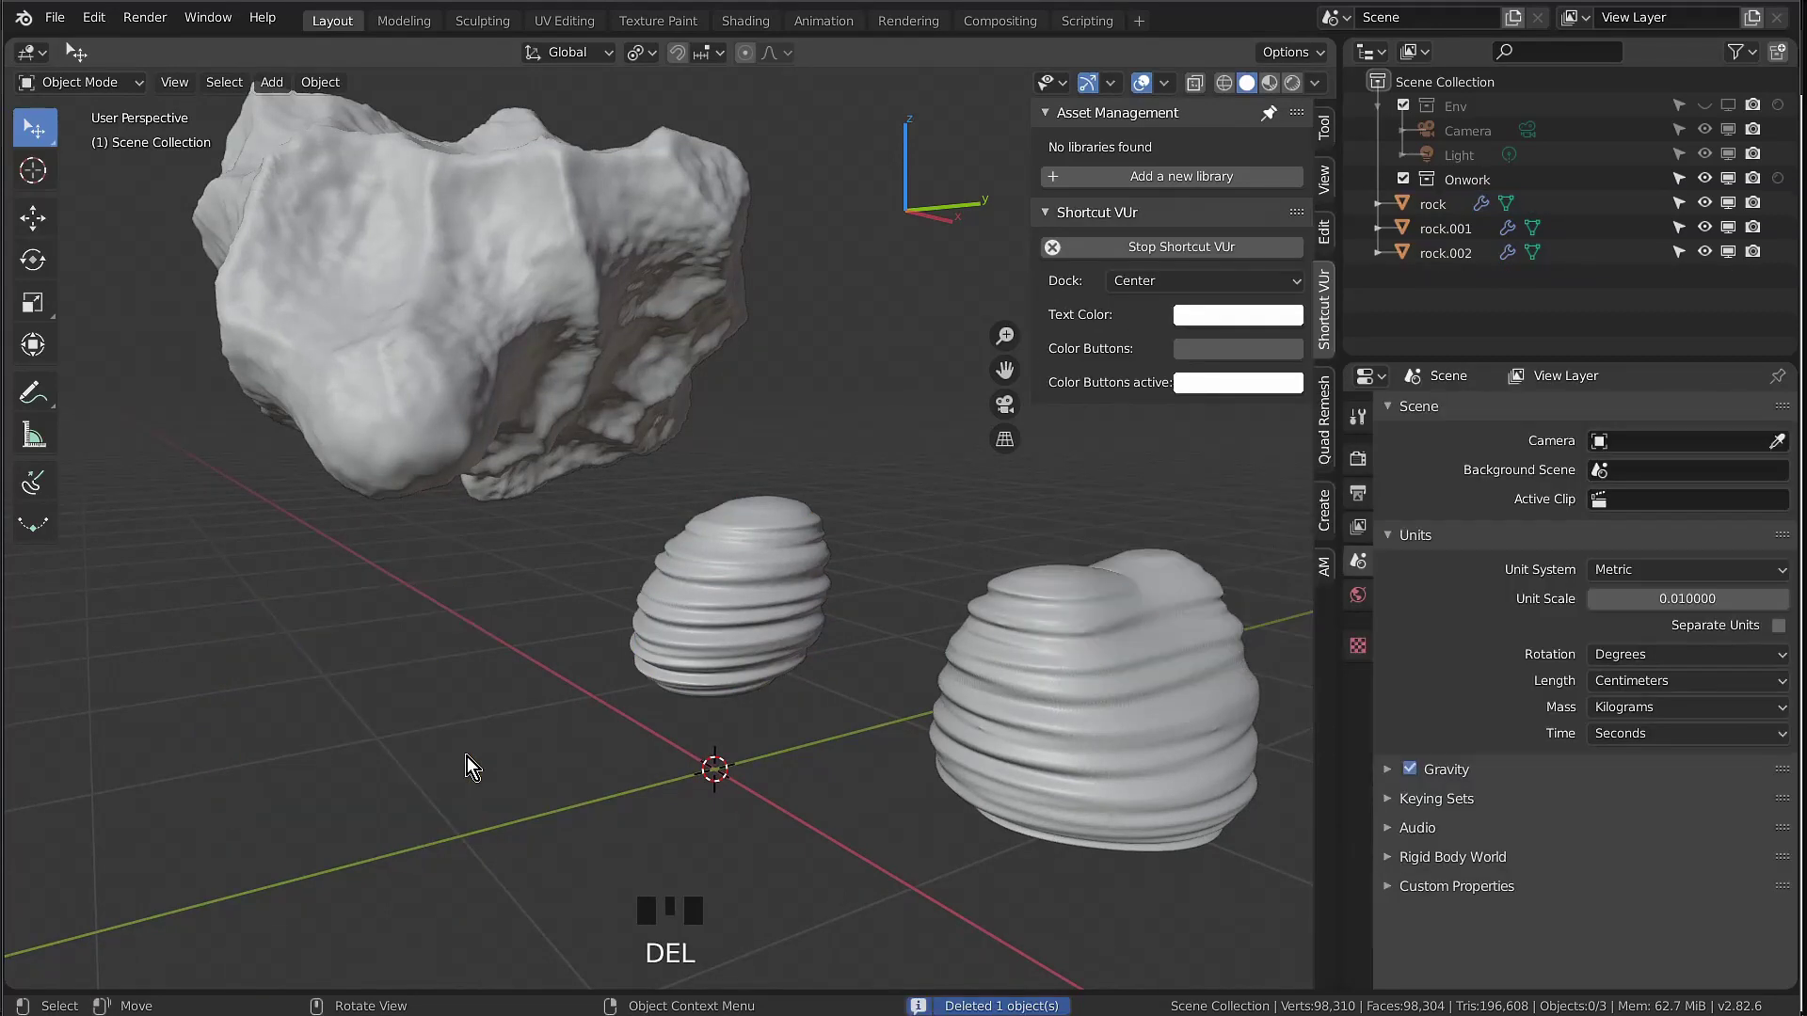
scroll(691, 772, "down", 2)
middle_click_drag(736, 760, 353, 428)
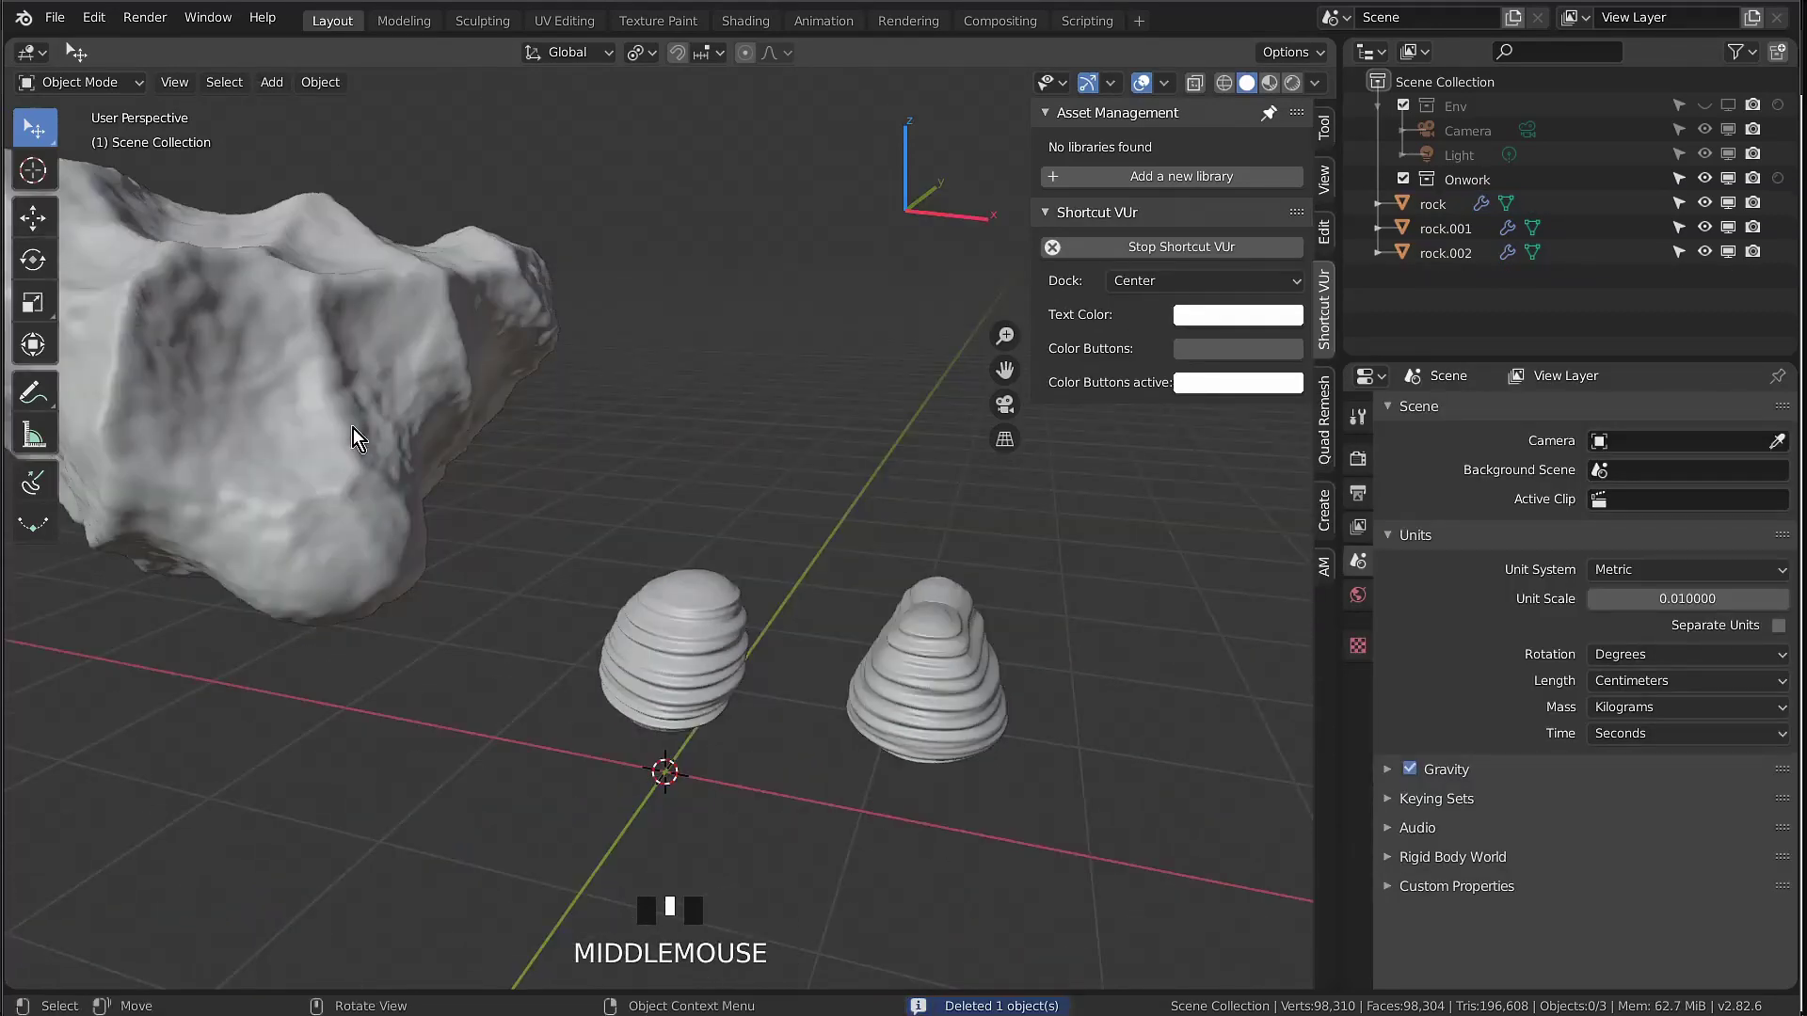
left_click(356, 459)
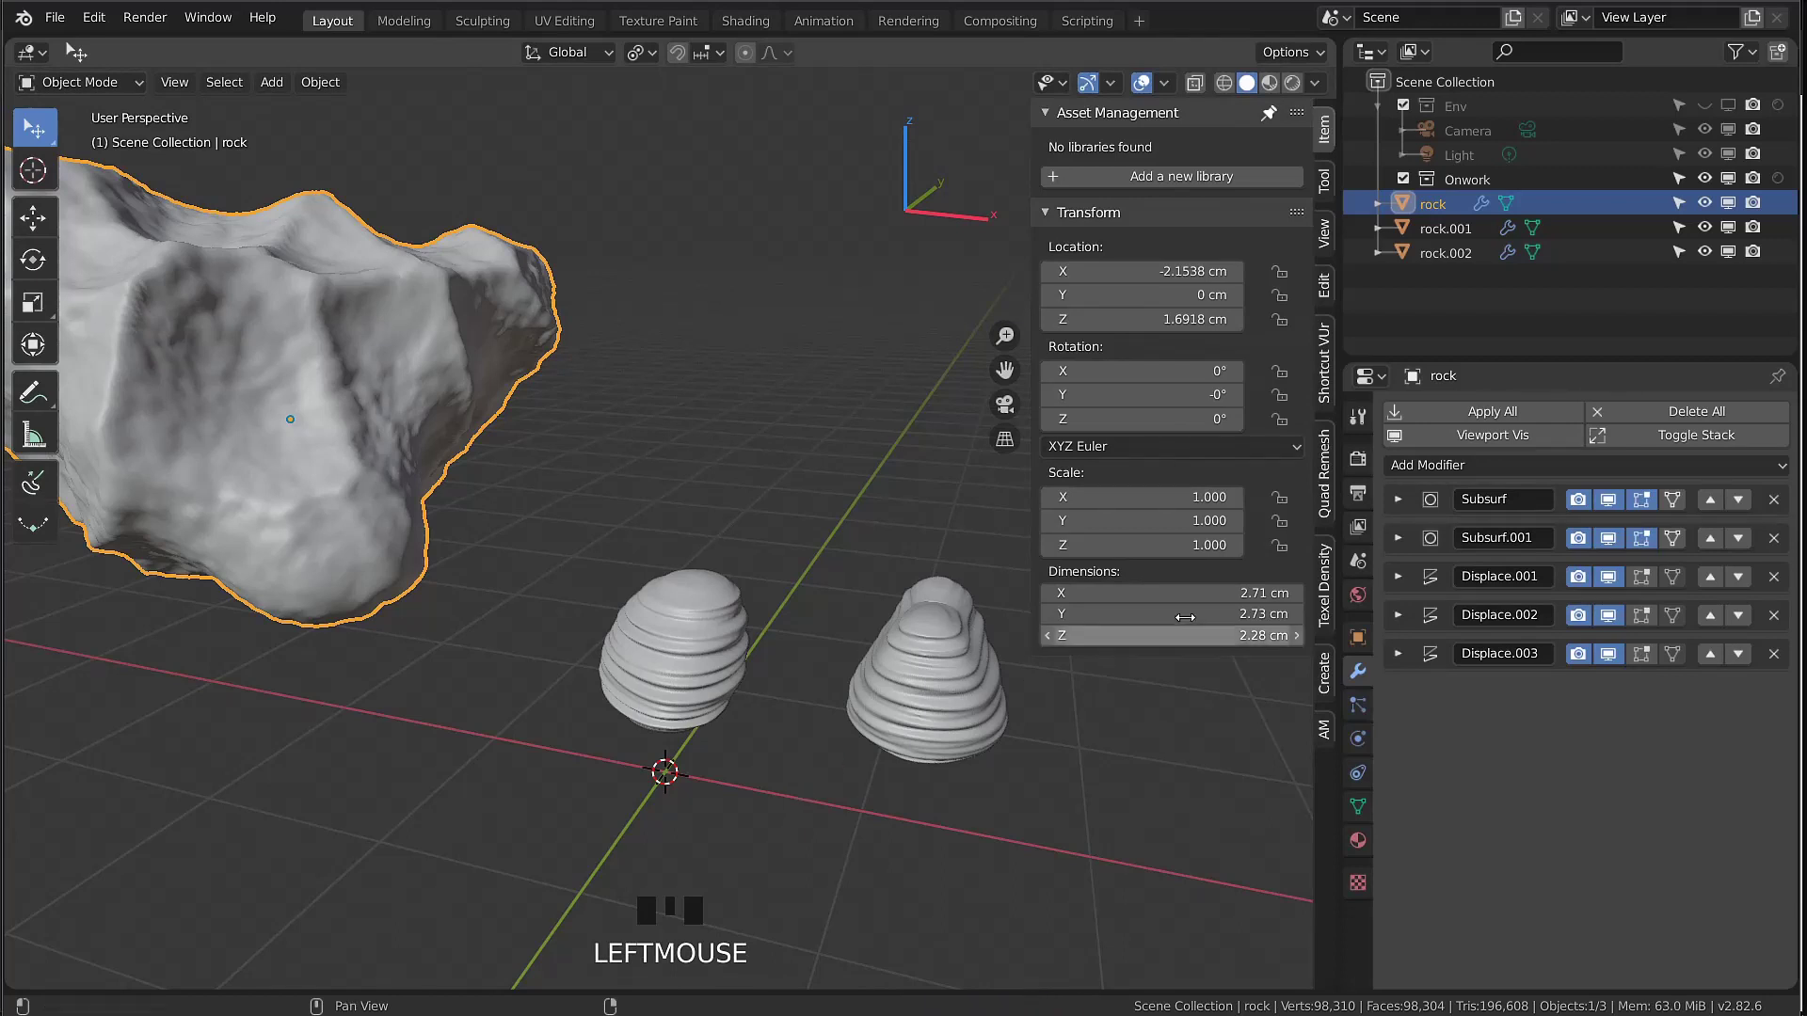
Toggle the large rock's Displace.001 viewport display off and back on to compare
left_click(1613, 580)
middle_click_drag(772, 424, 292, 441)
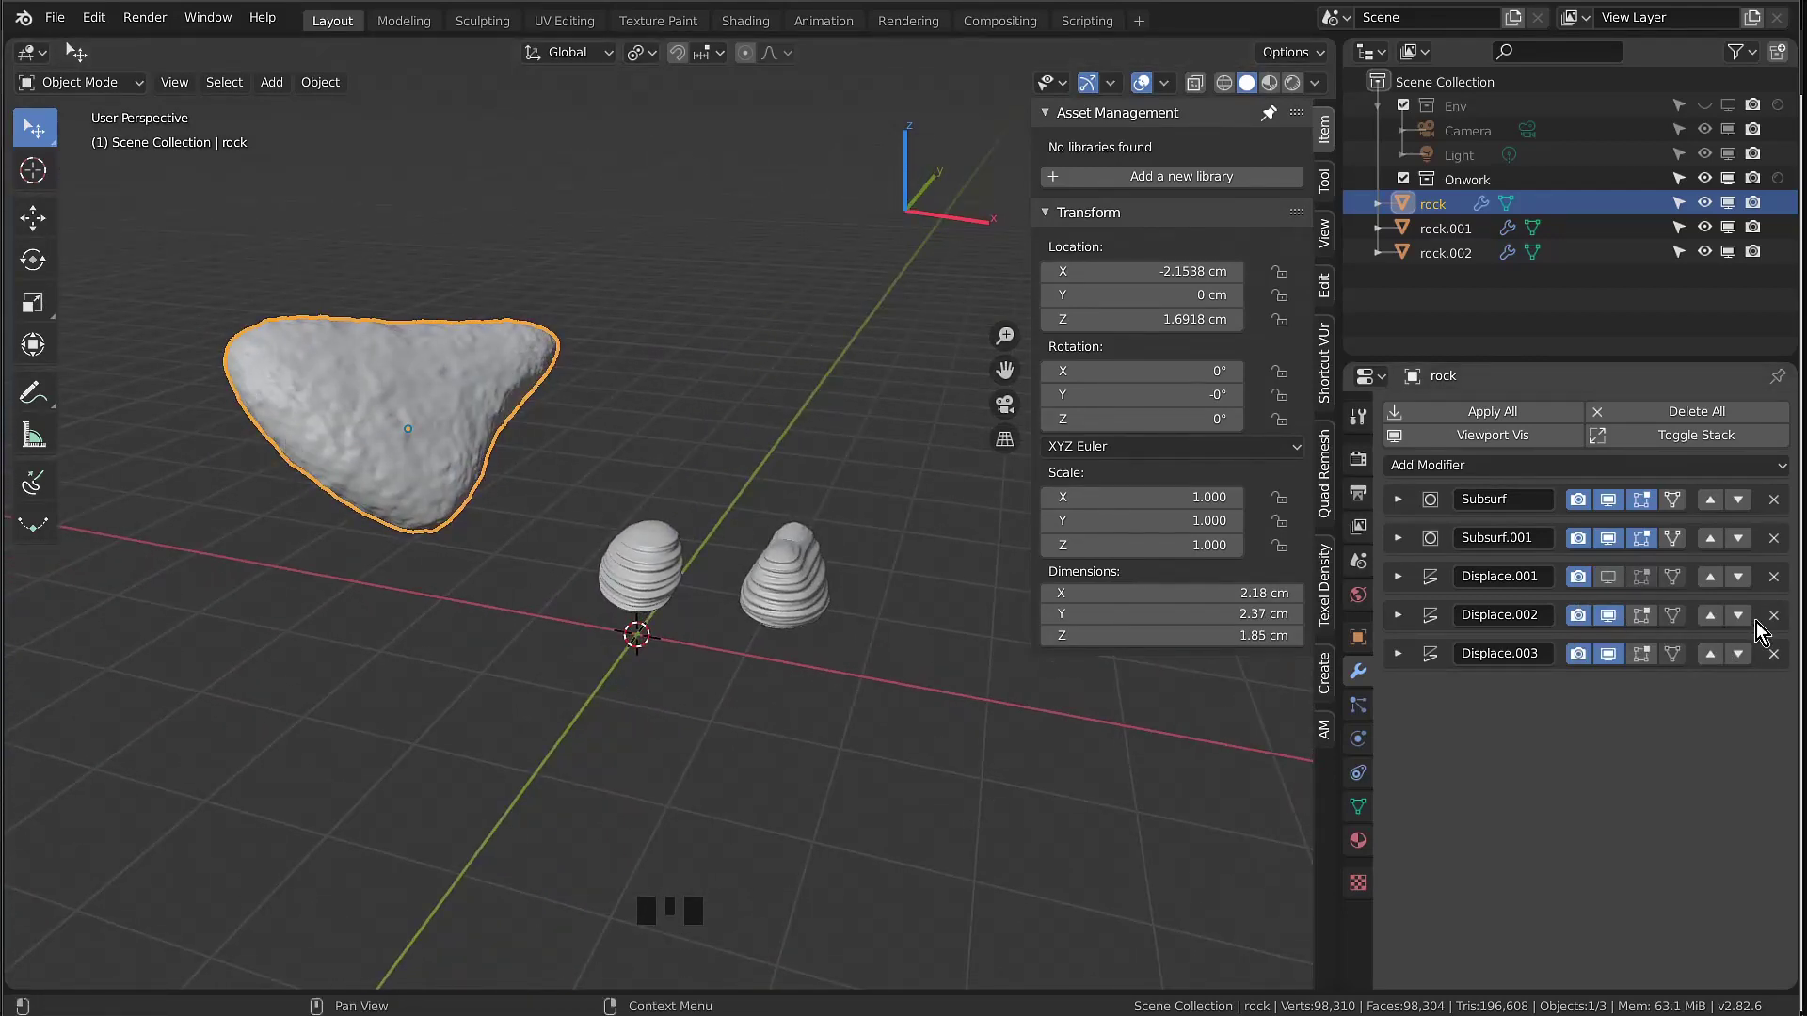
left_click(1609, 577)
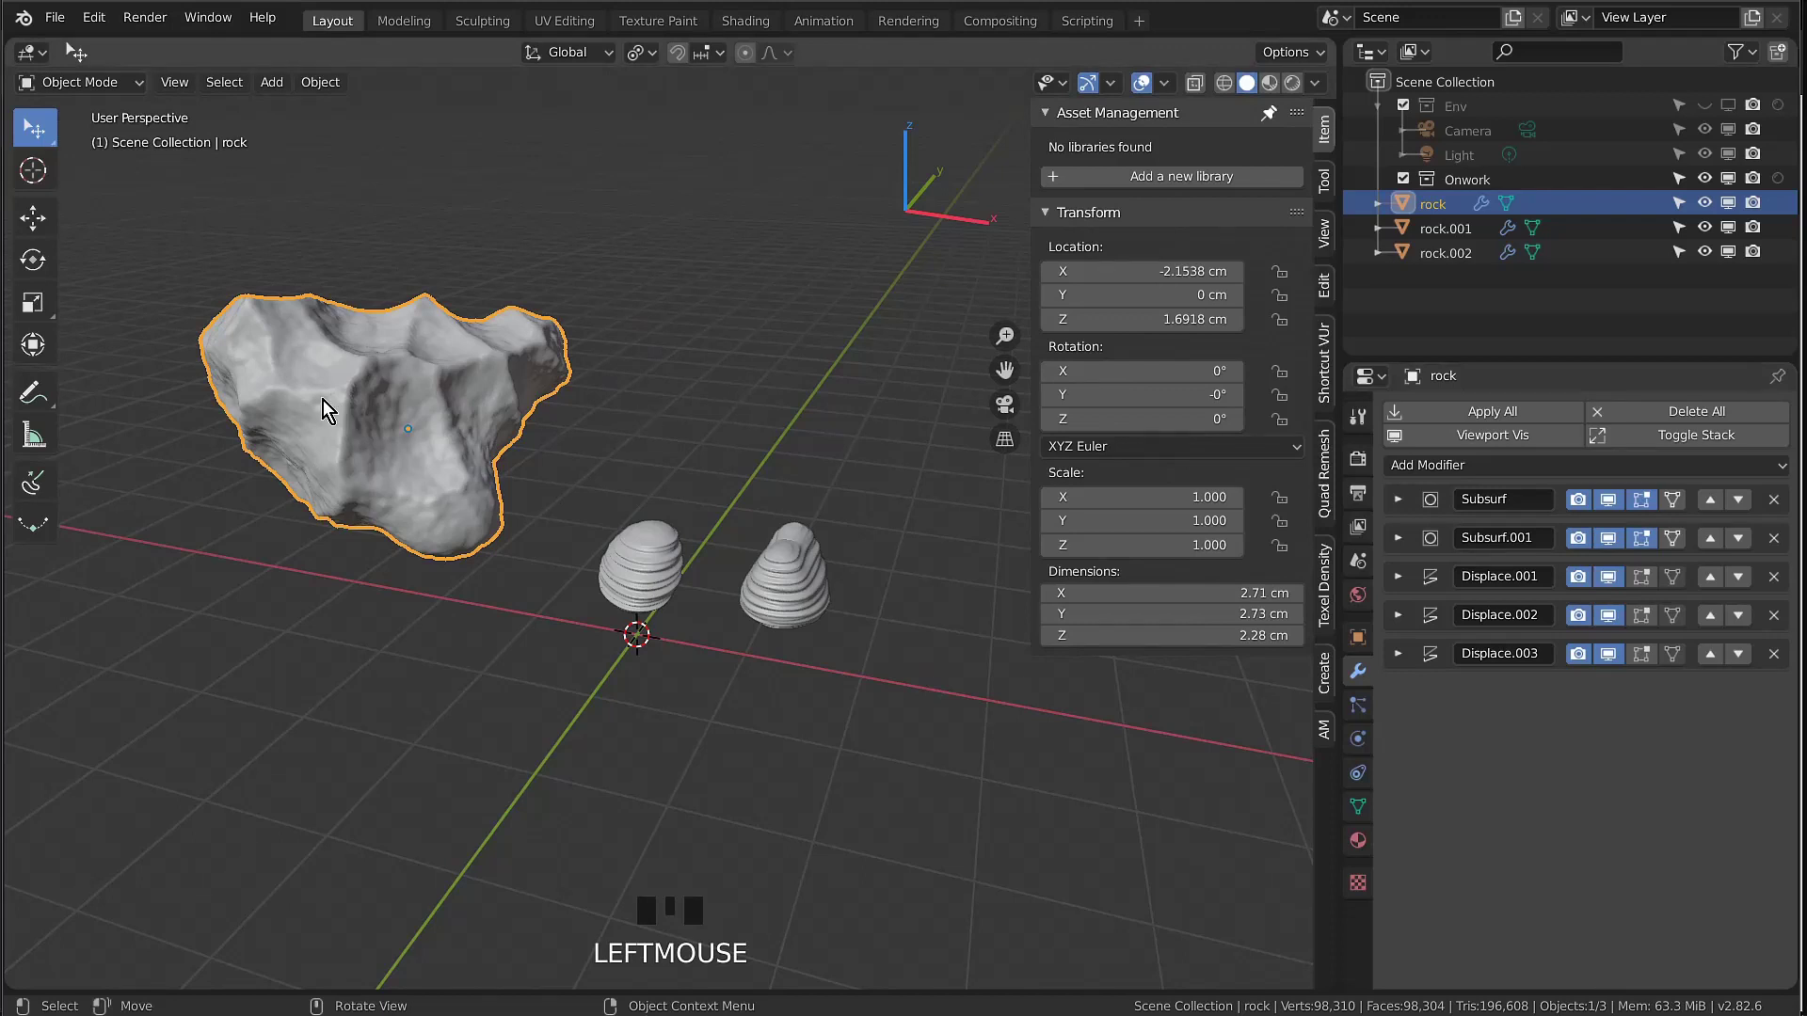
middle_click_drag(480, 425, 494, 416)
Select rock.001, collapse its modifier panels, and delete its Displace modifier
left_click(669, 578)
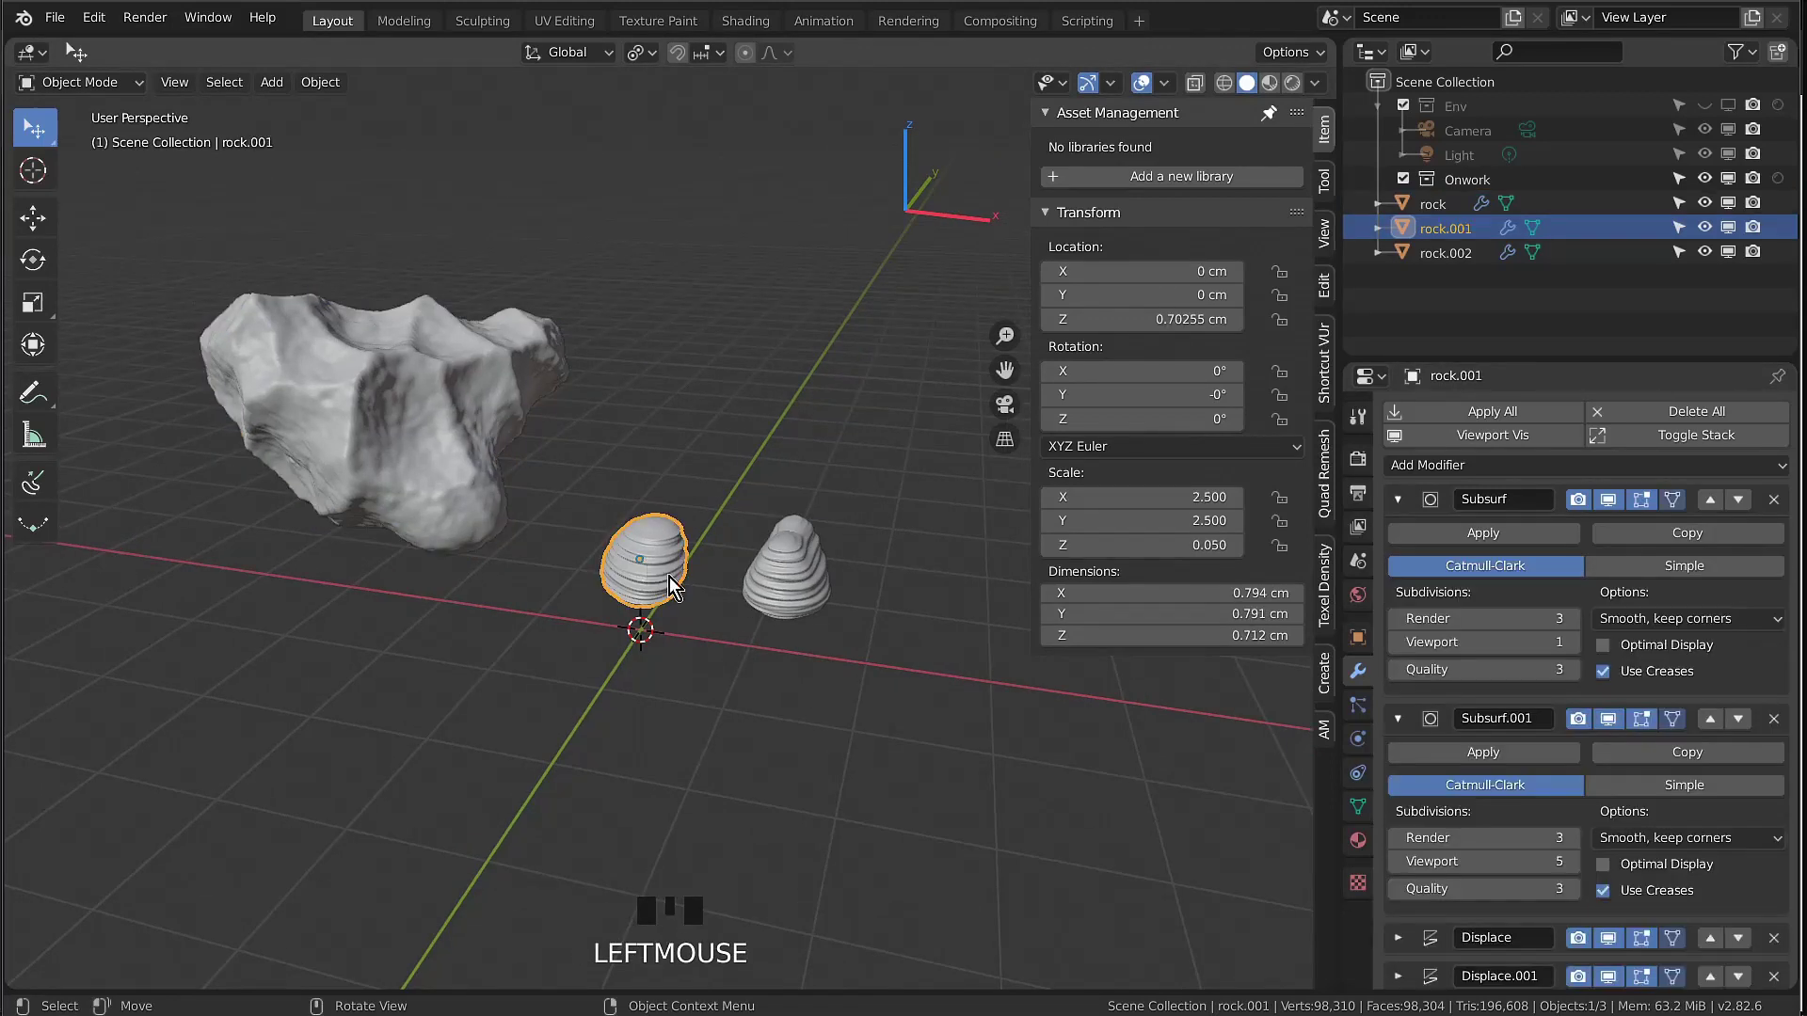
left_click(1713, 416)
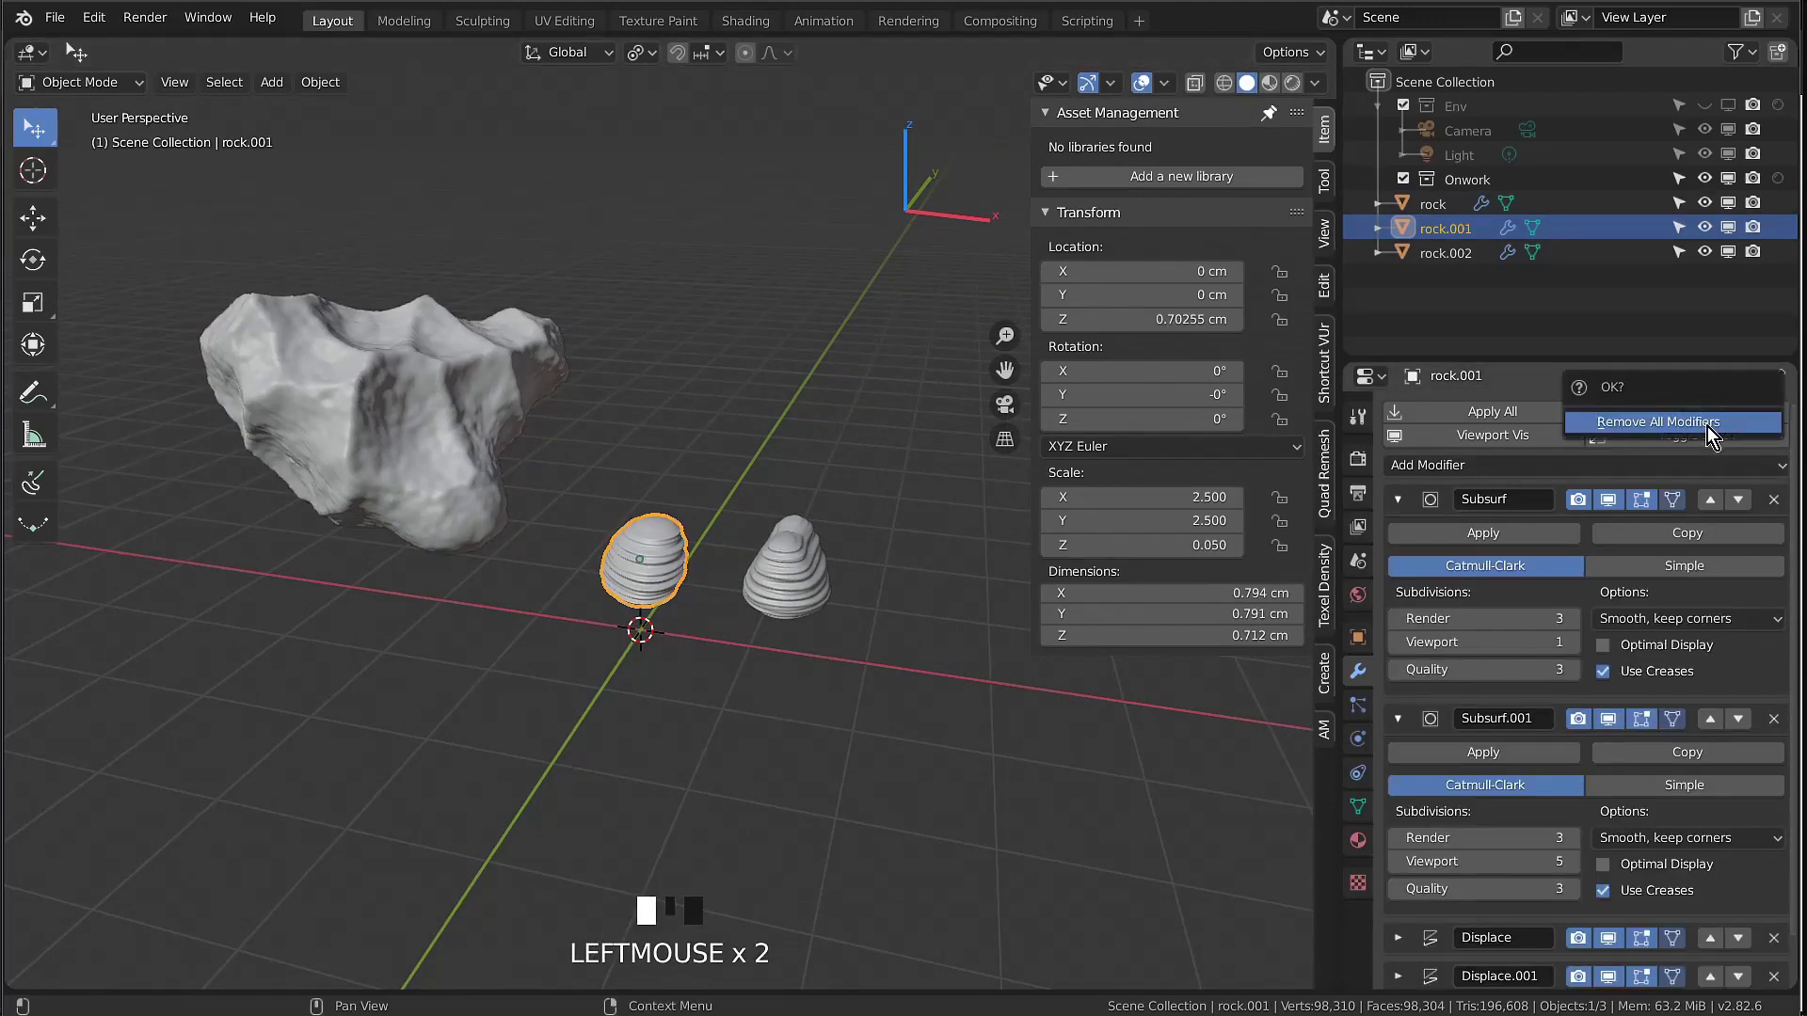
left_click(1663, 429)
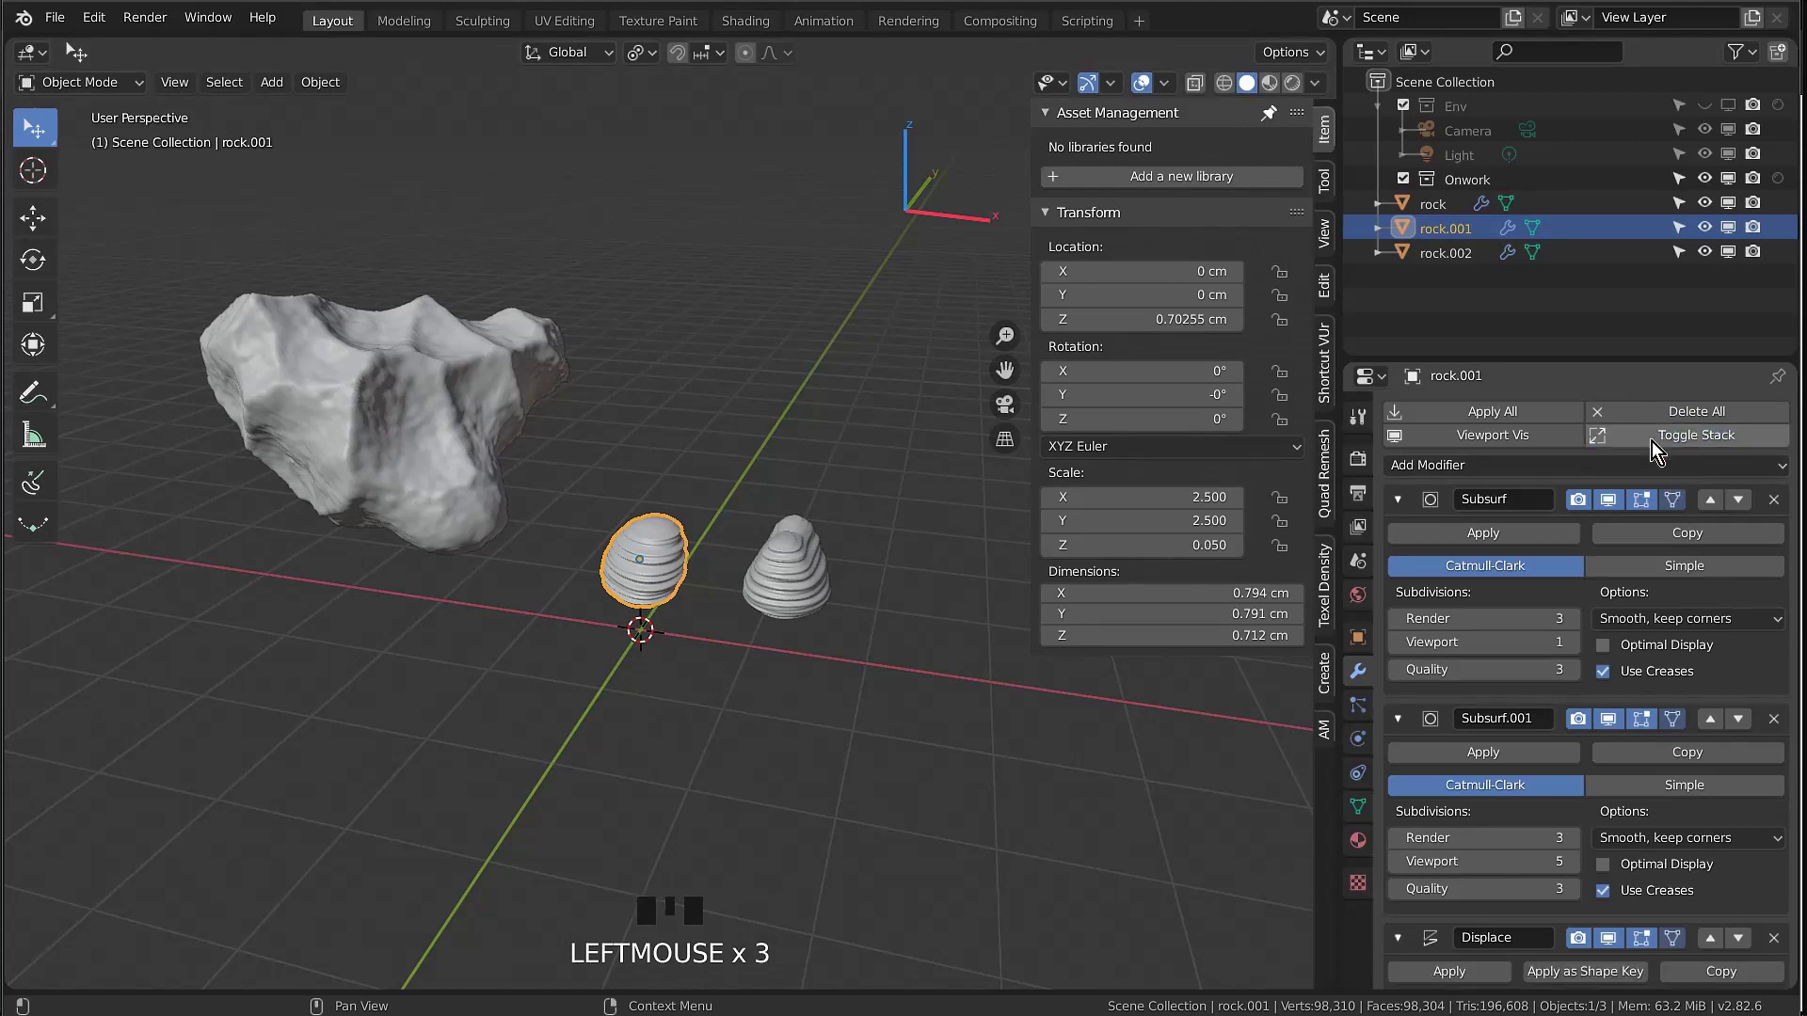
left_click(1647, 433)
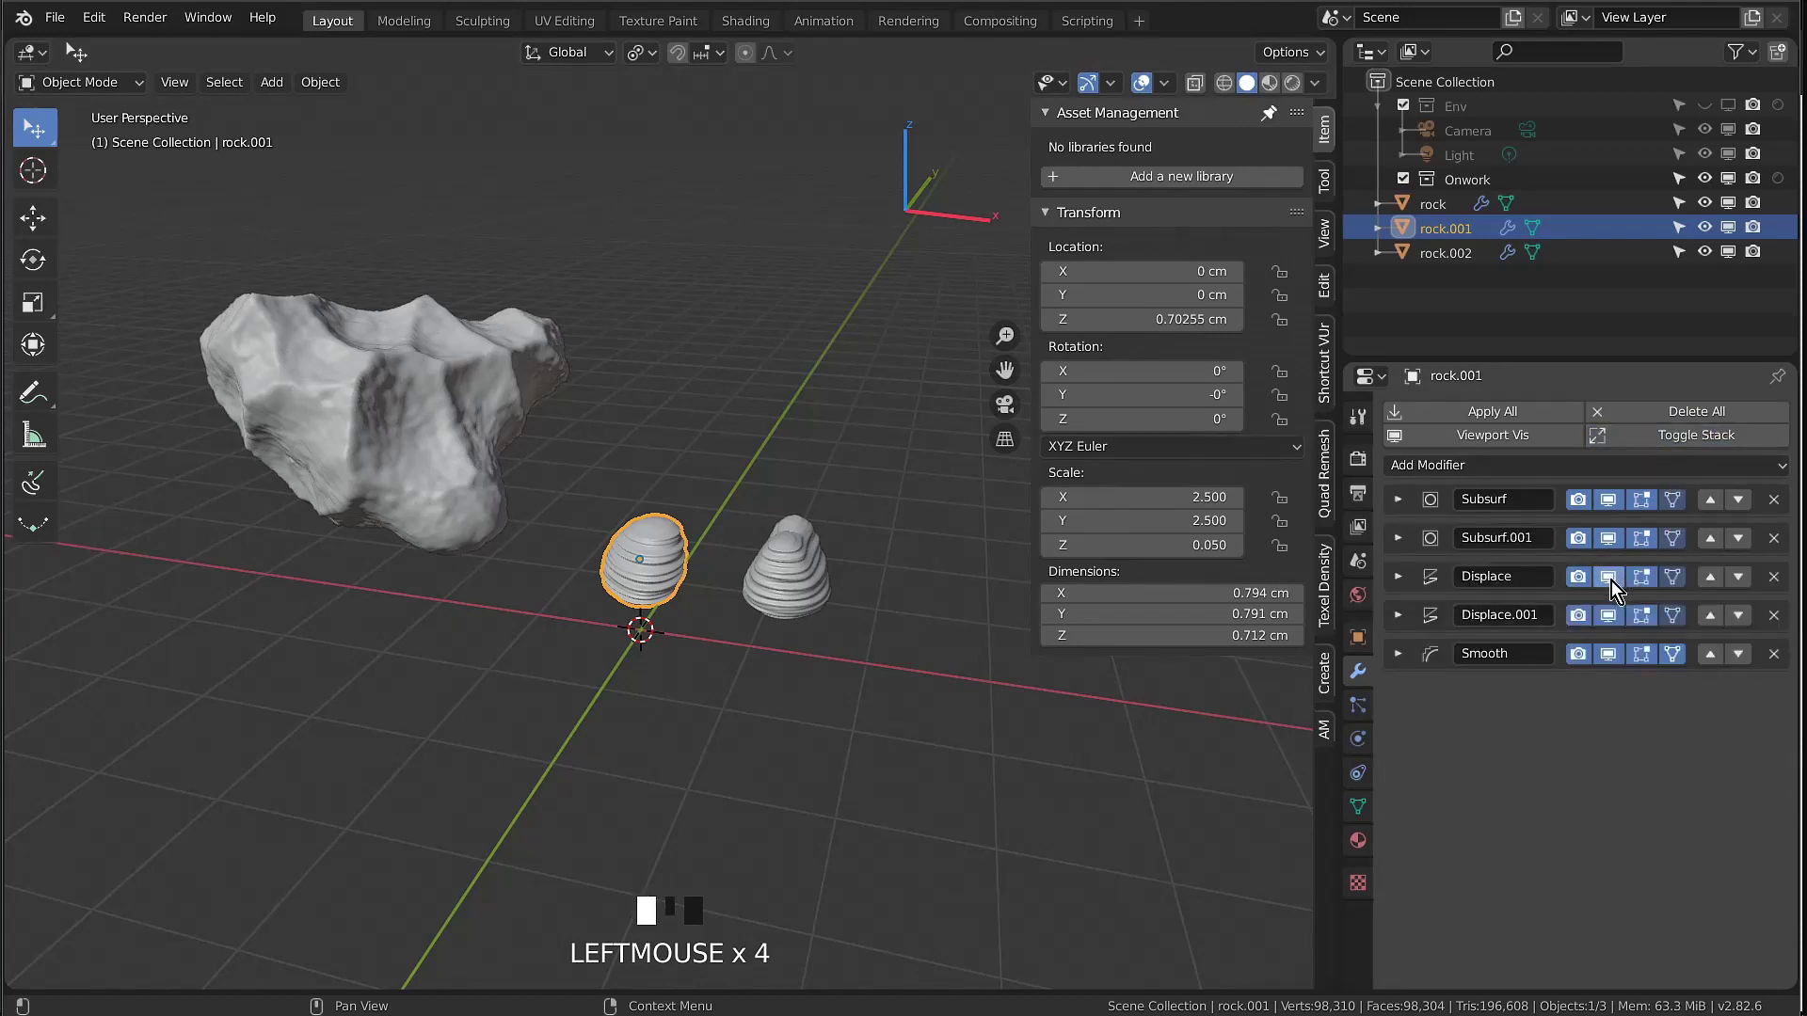
left_click(1609, 577)
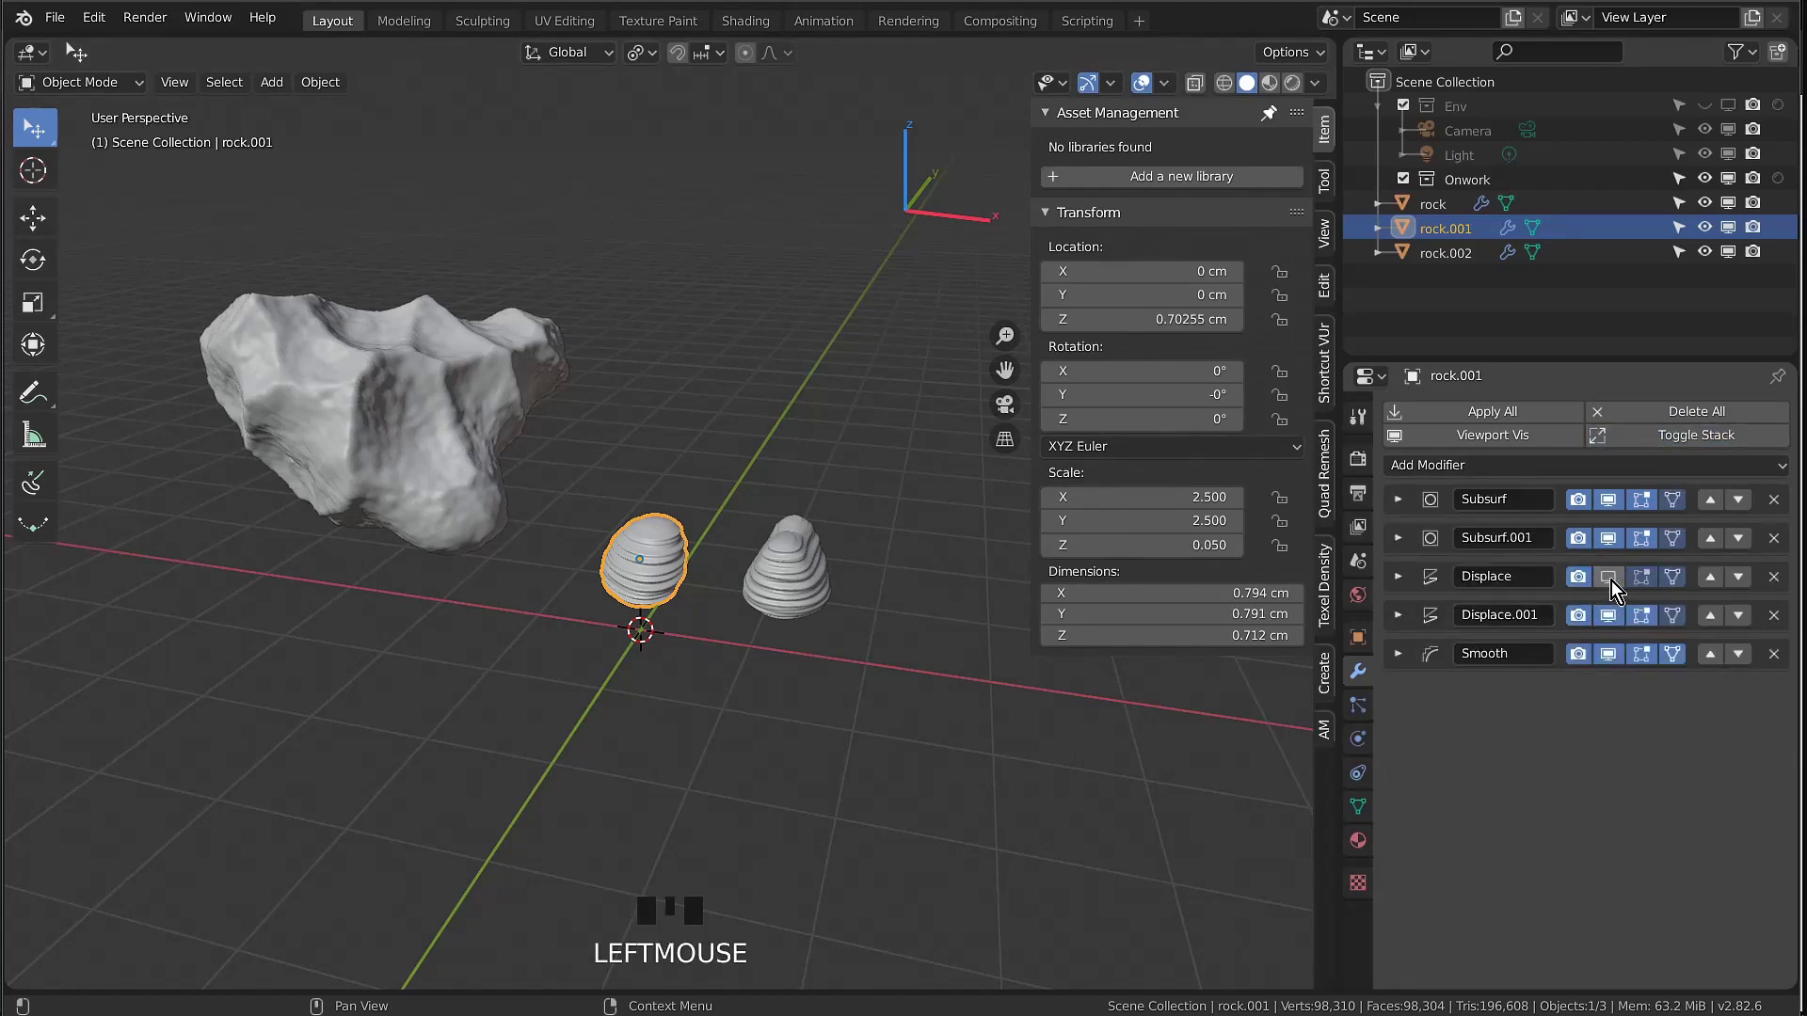
scroll(945, 607, "up", 6)
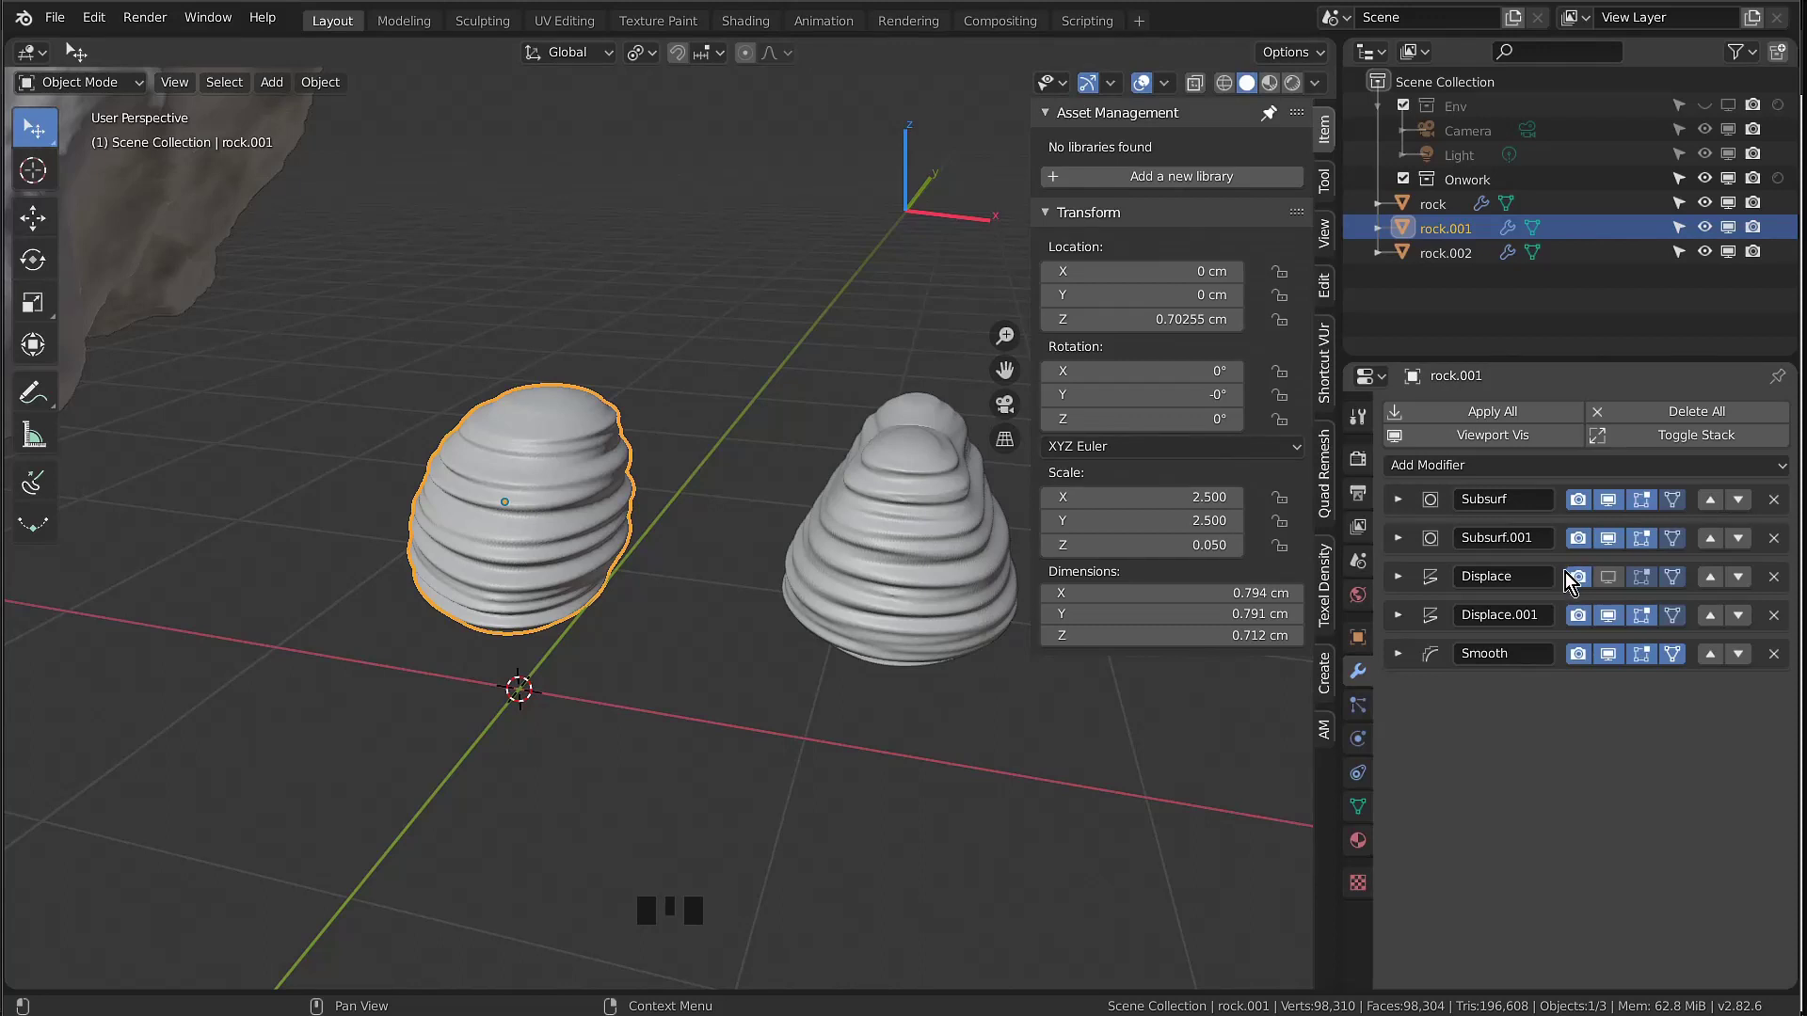
left_click(1774, 576)
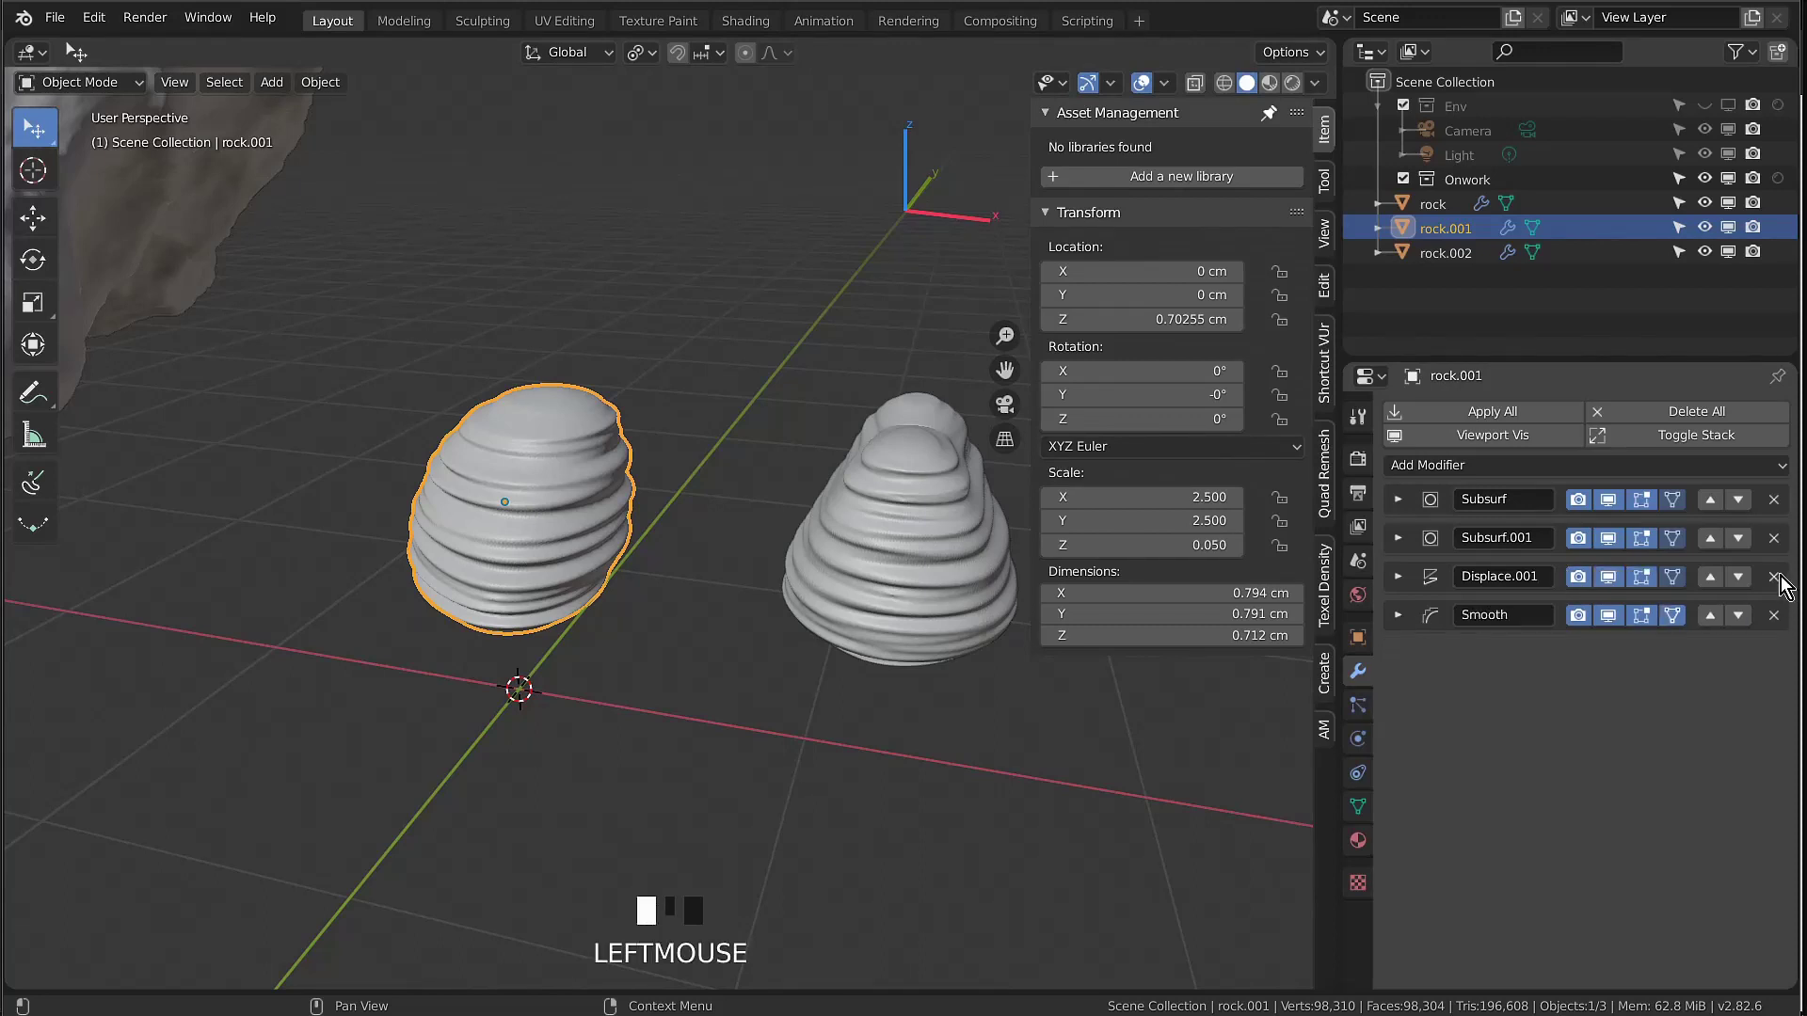
Toggle rock.001's Displace.001 off and on to compare, leaving it enabled
left_click(1608, 577)
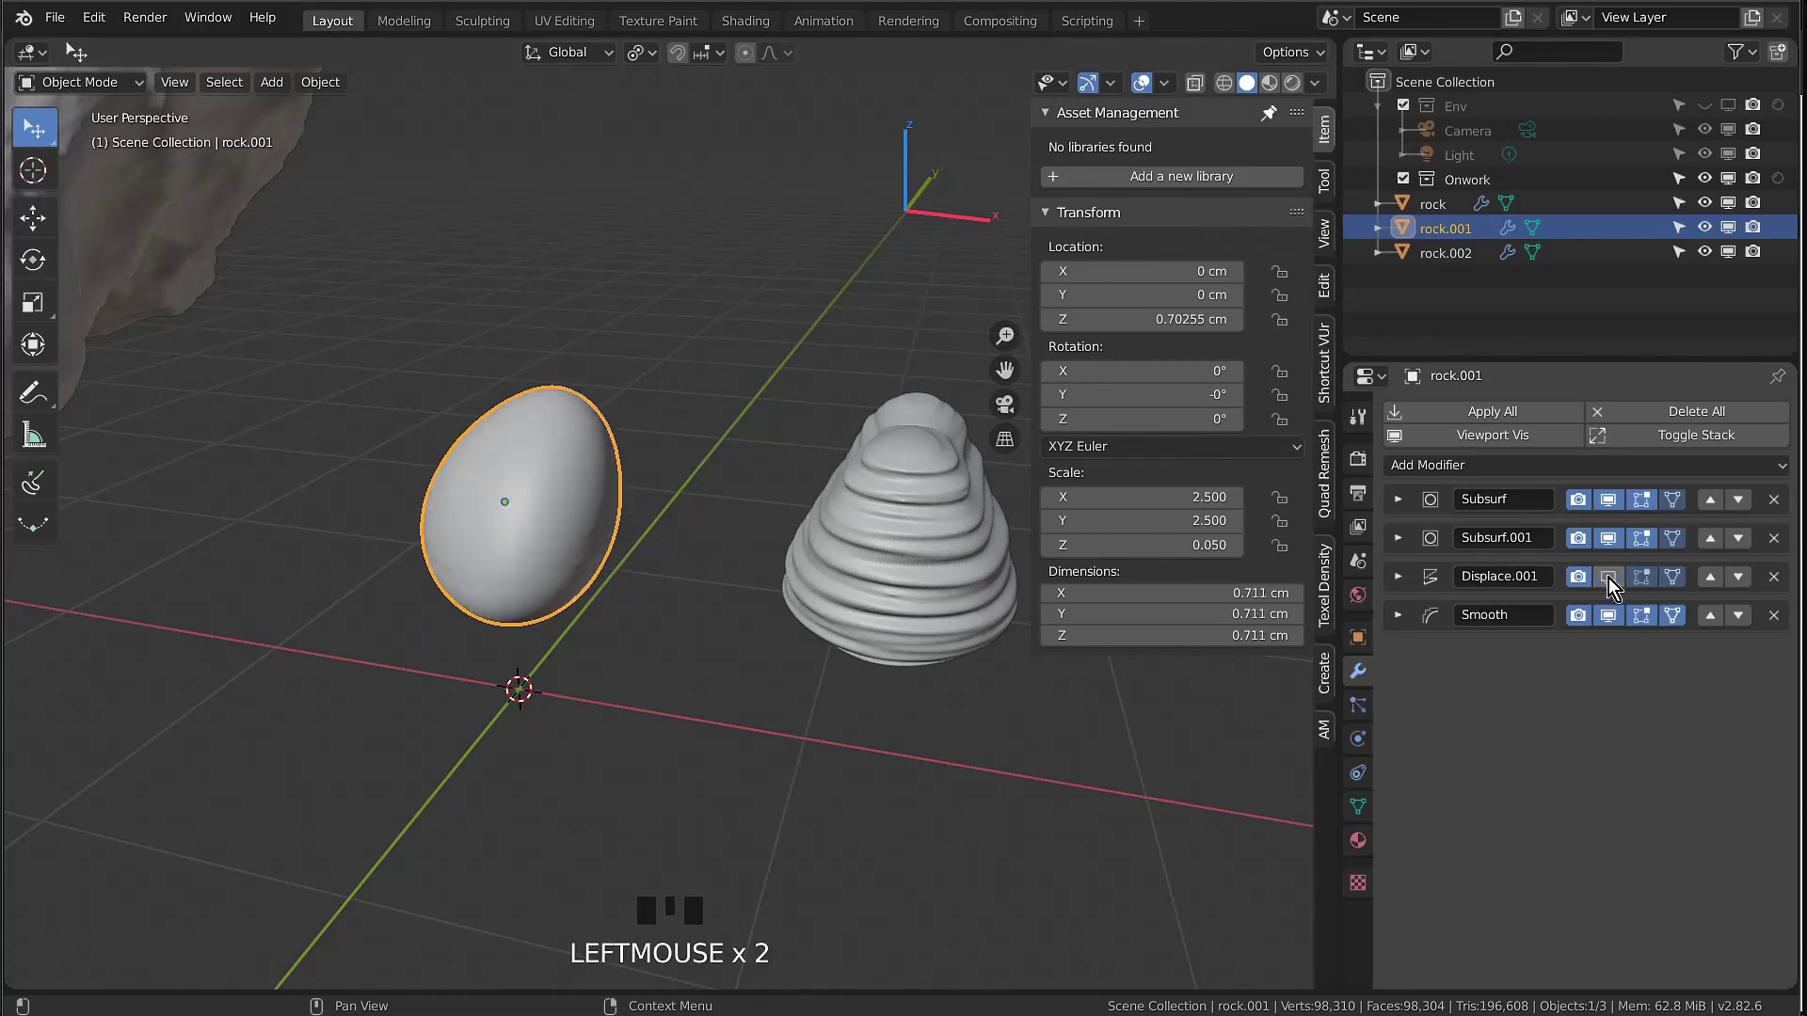
left_click(1608, 577)
double_click(1608, 577)
double_click(1607, 577)
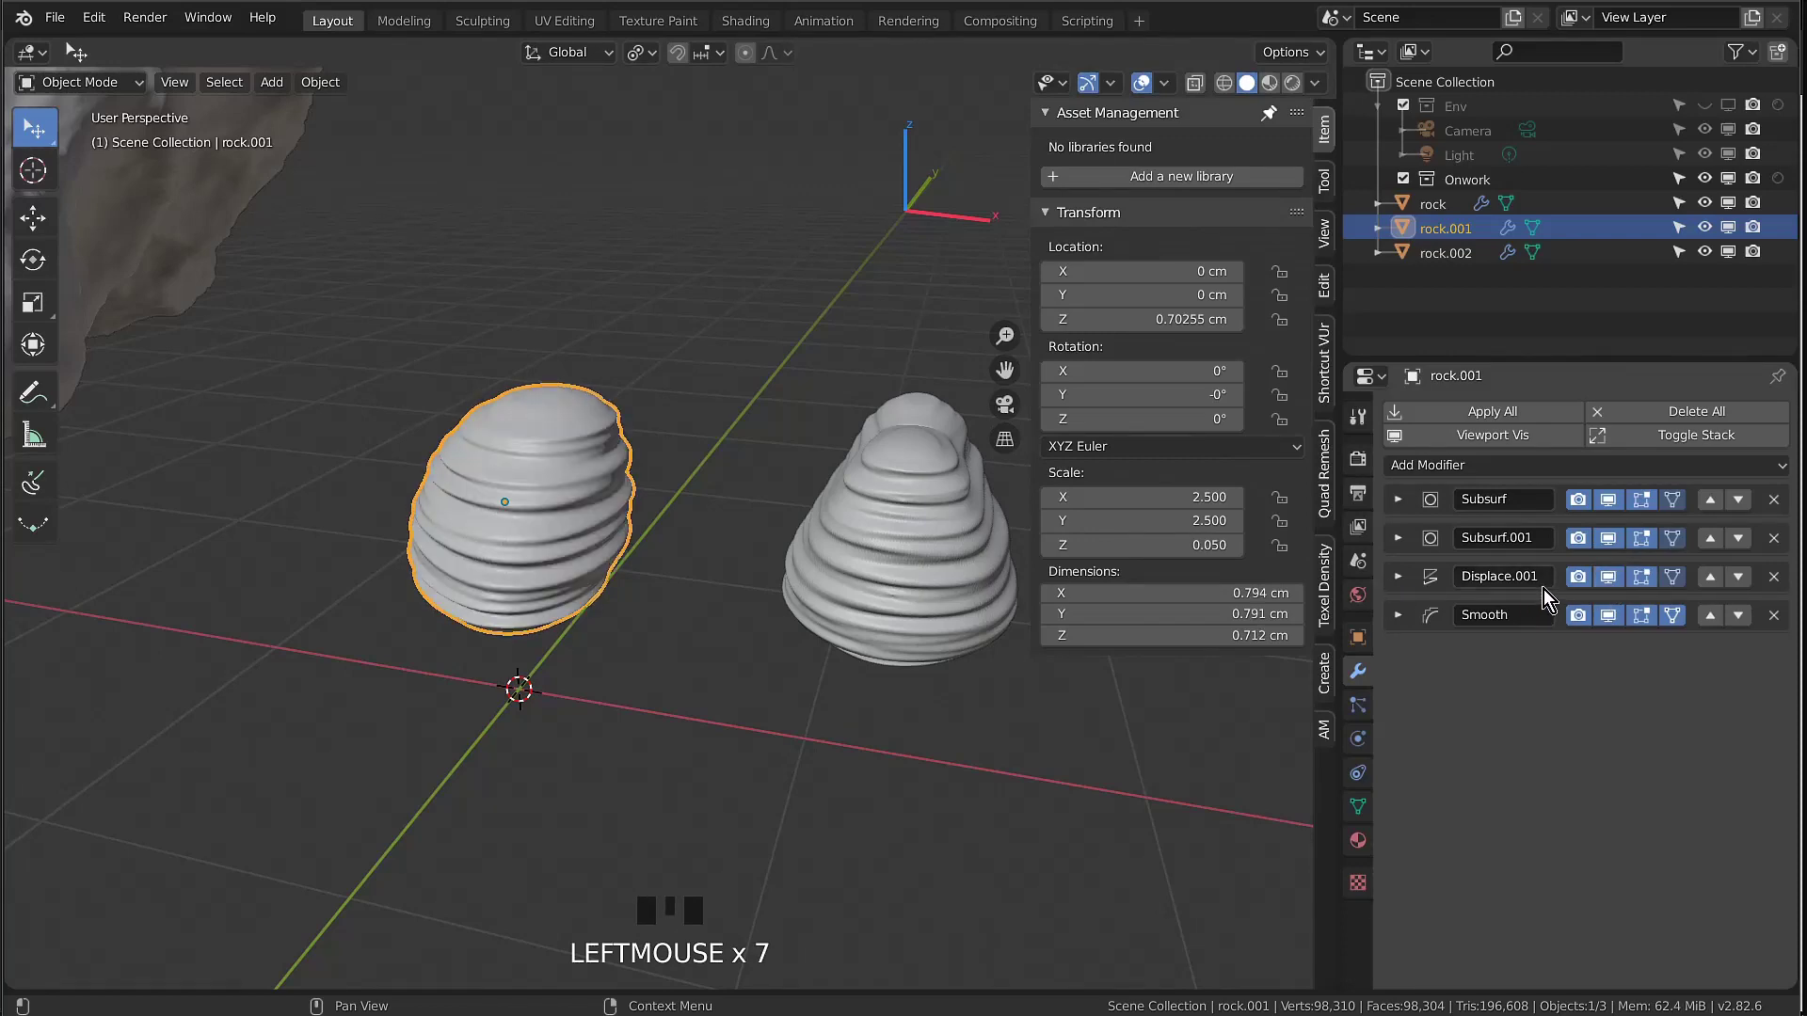
scroll(444, 465, "down", 6)
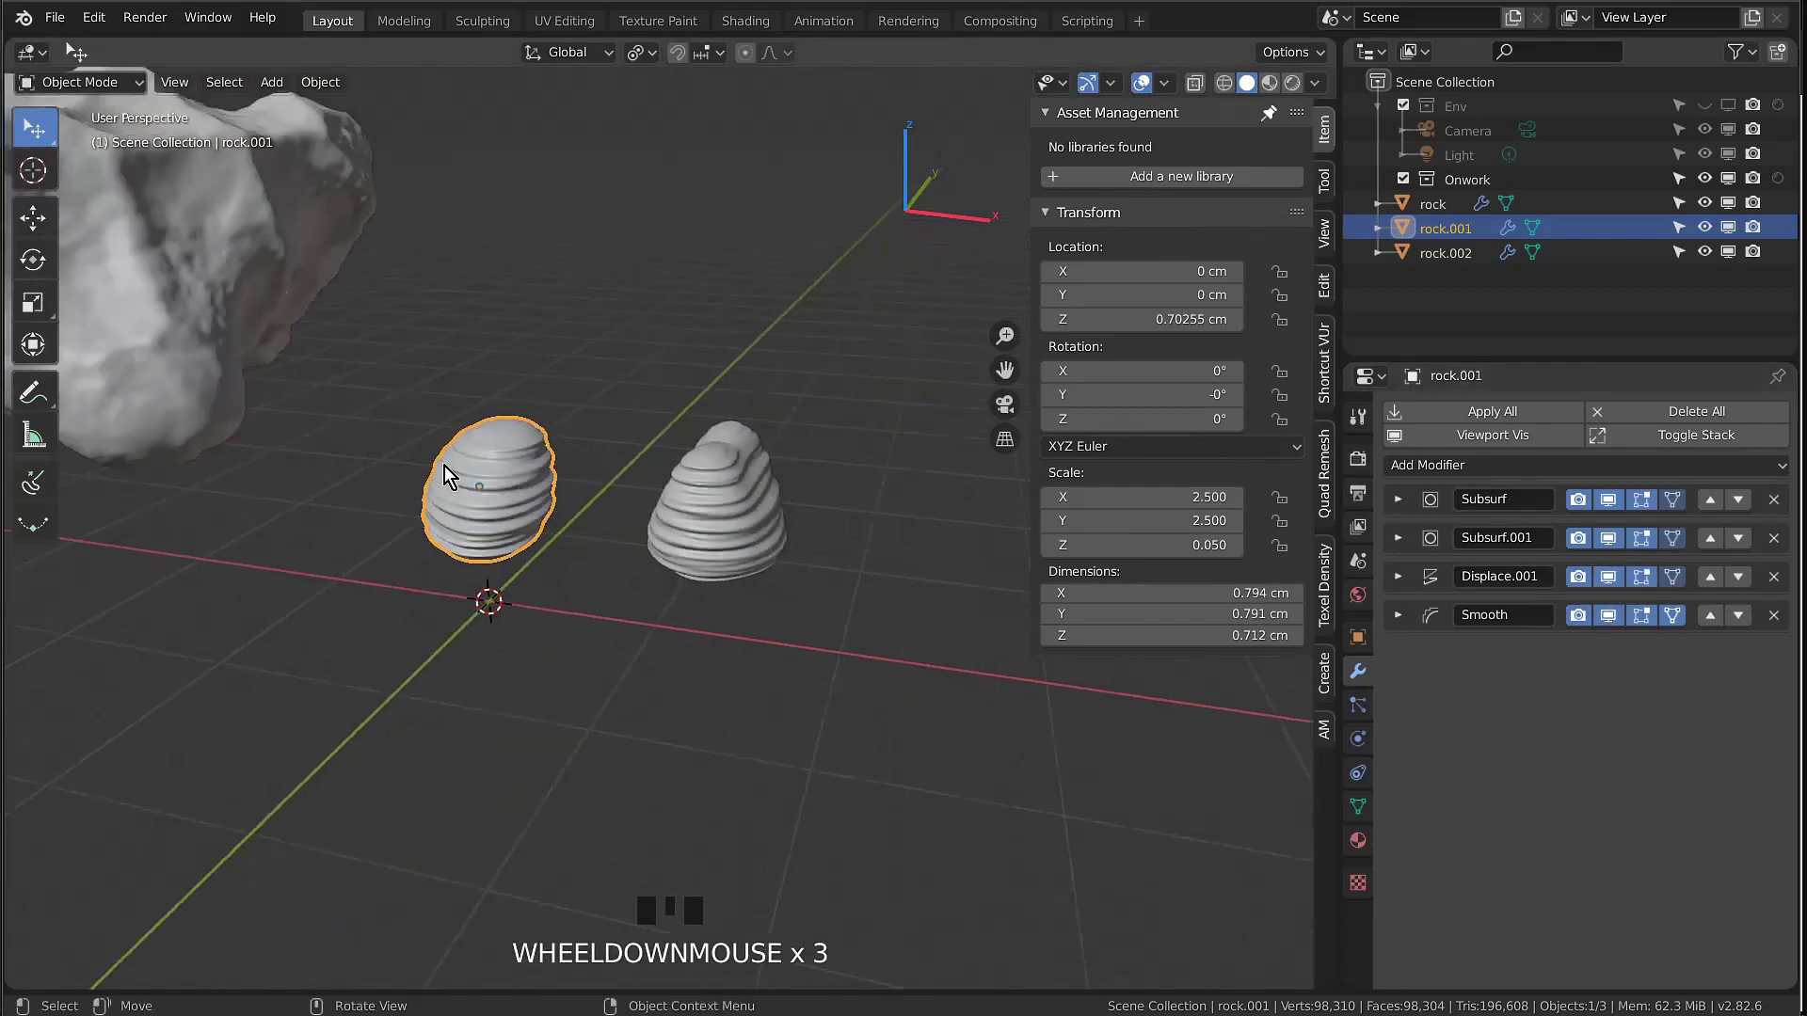
Select the large rock, toggle Displace.002 and Displace.003 off and on, and expand Displace.001
left_click(155, 345)
scroll(132, 326, "up", 5)
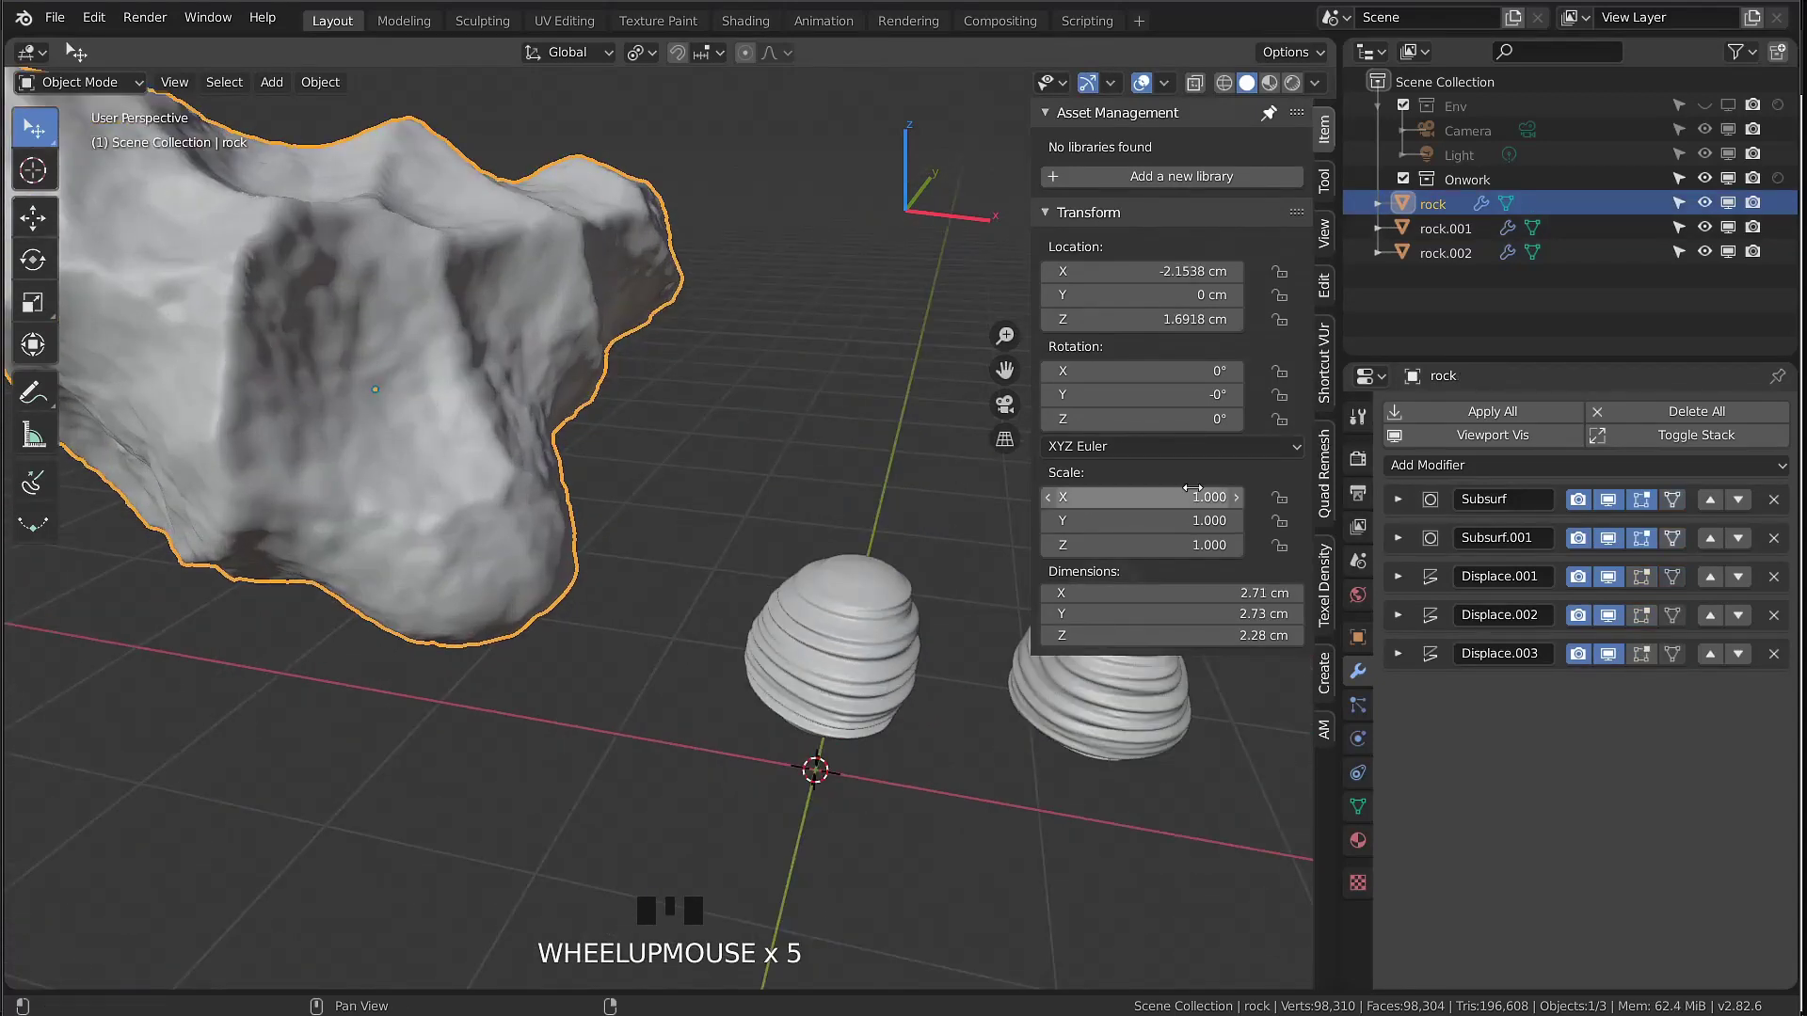
left_click(1610, 616)
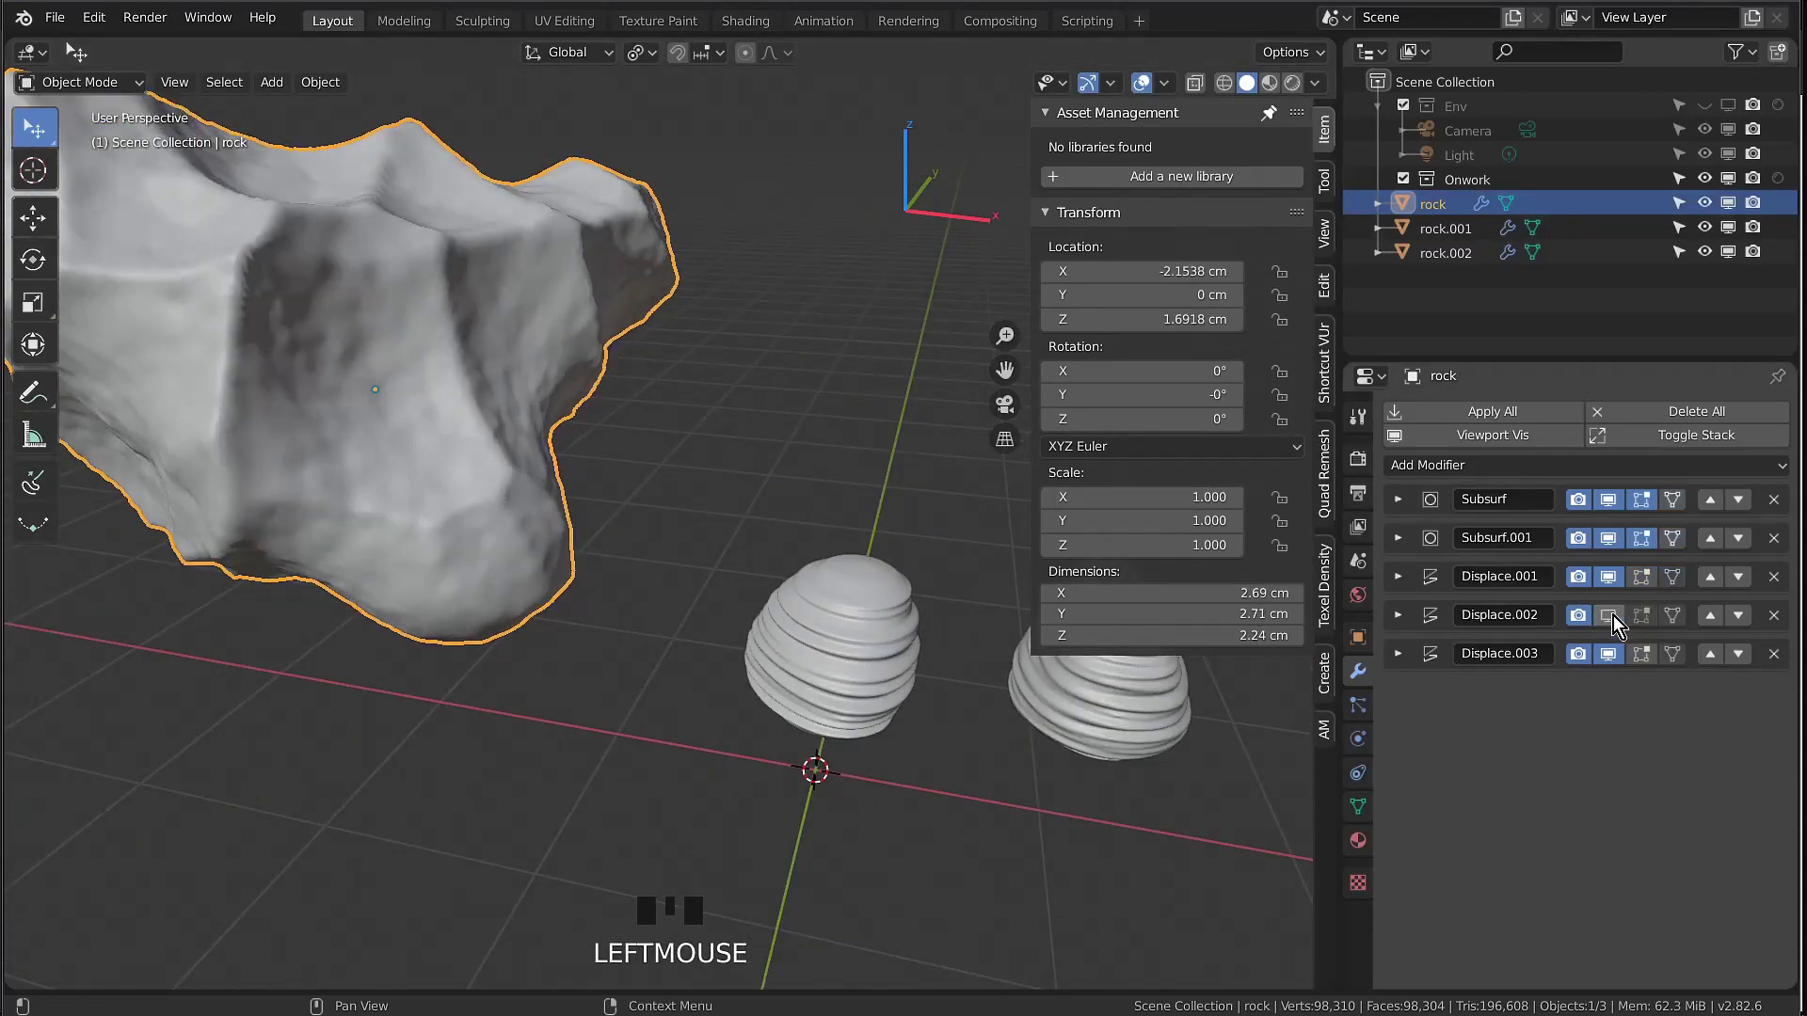
left_click(1610, 653)
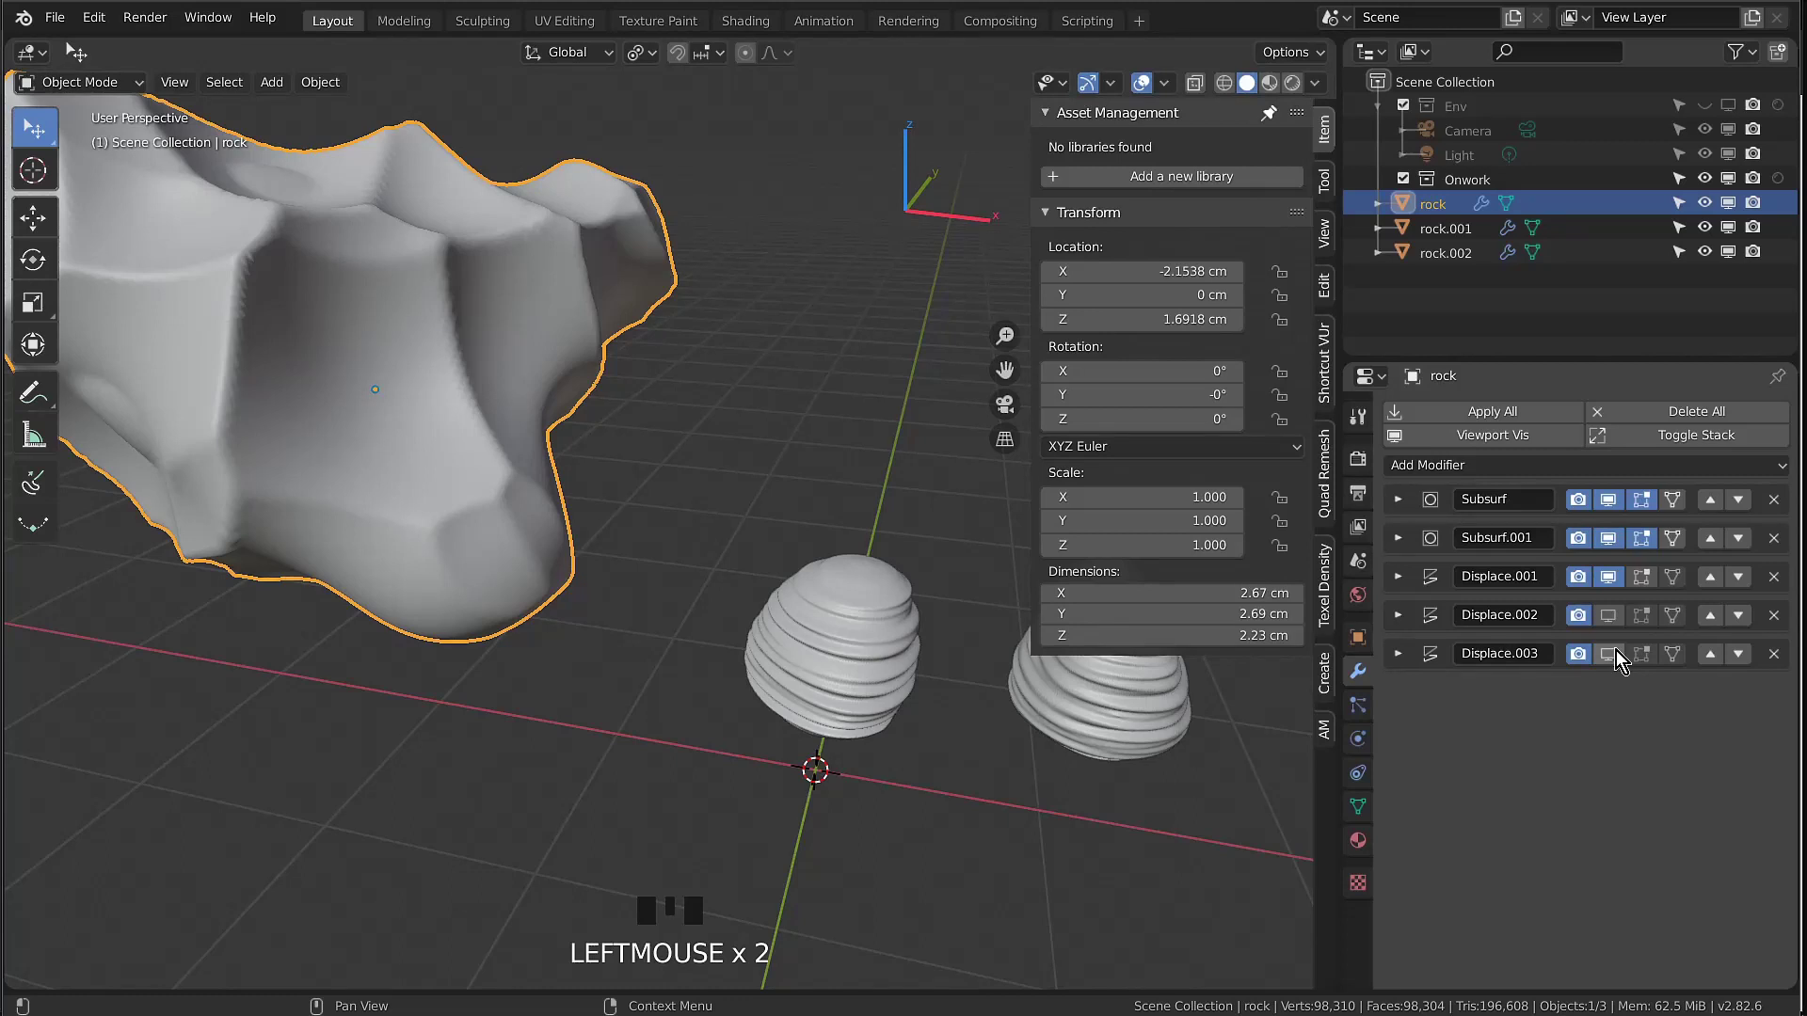
left_click(1610, 653)
left_click(1609, 617)
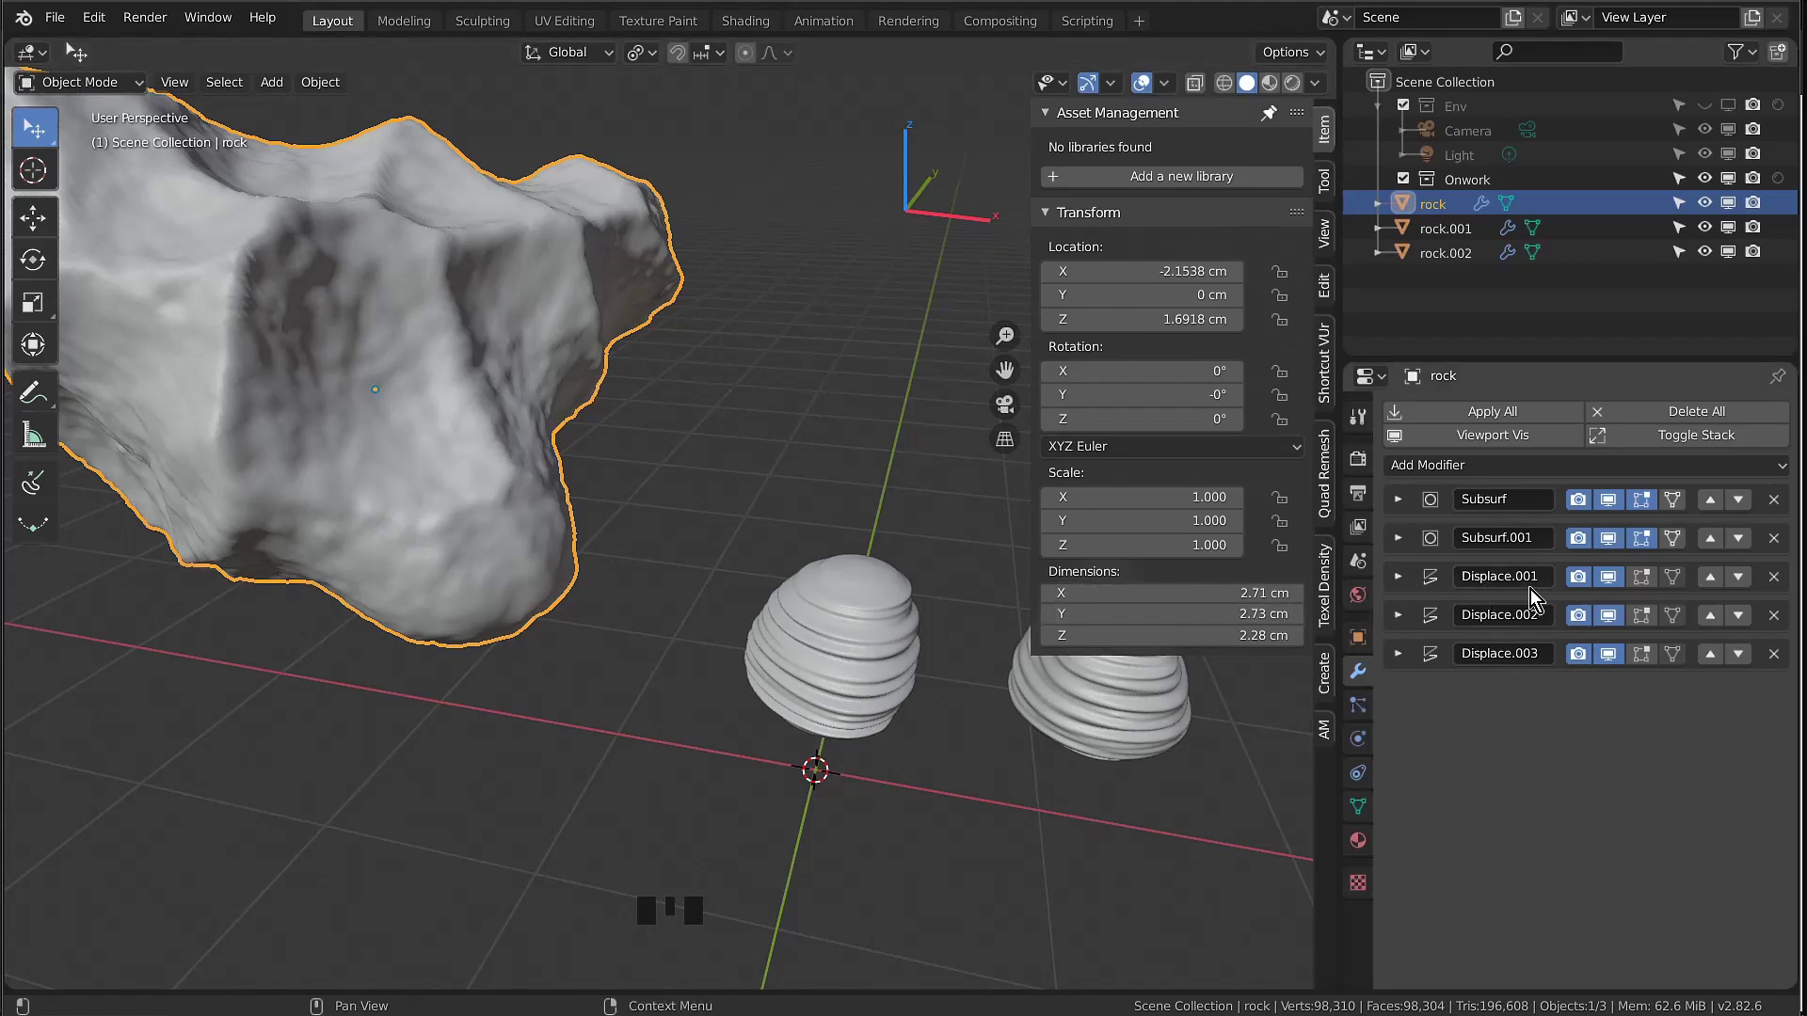
left_click(1402, 583)
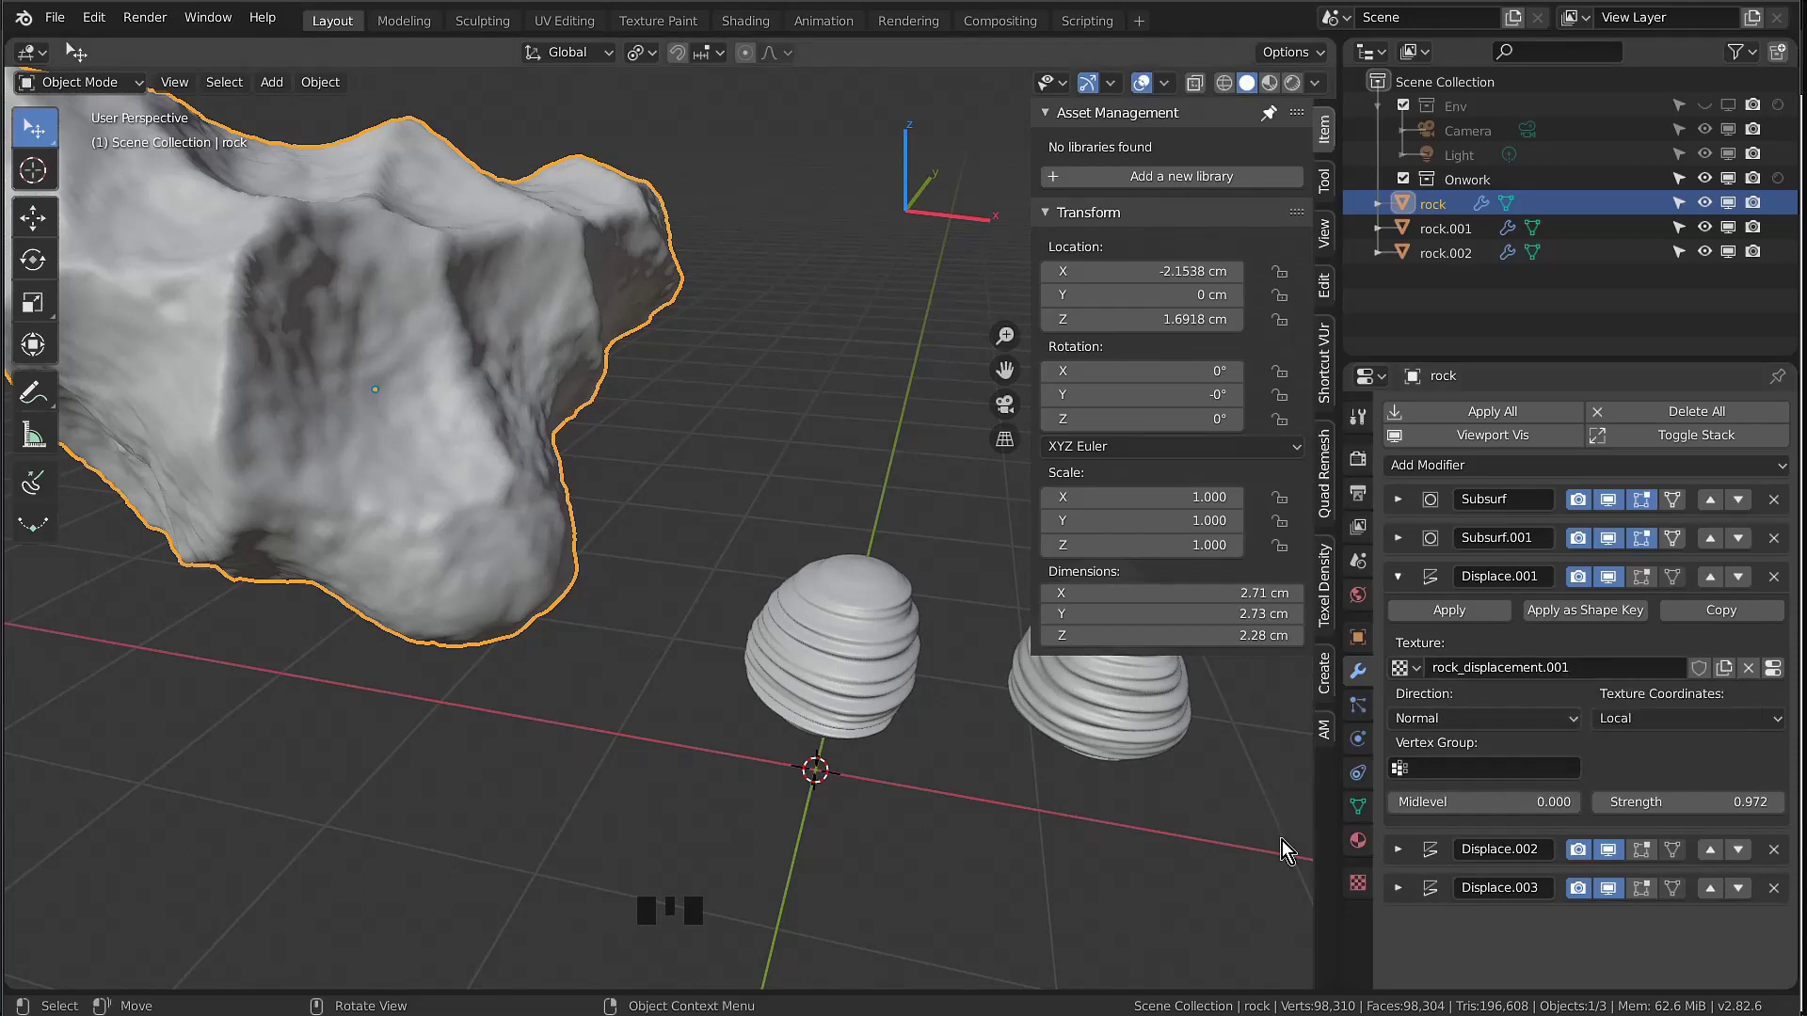
Try the rock_displacement.001 texture as Blend, Clouds, Magic, Musgrave and Stucci types
left_click(1359, 888)
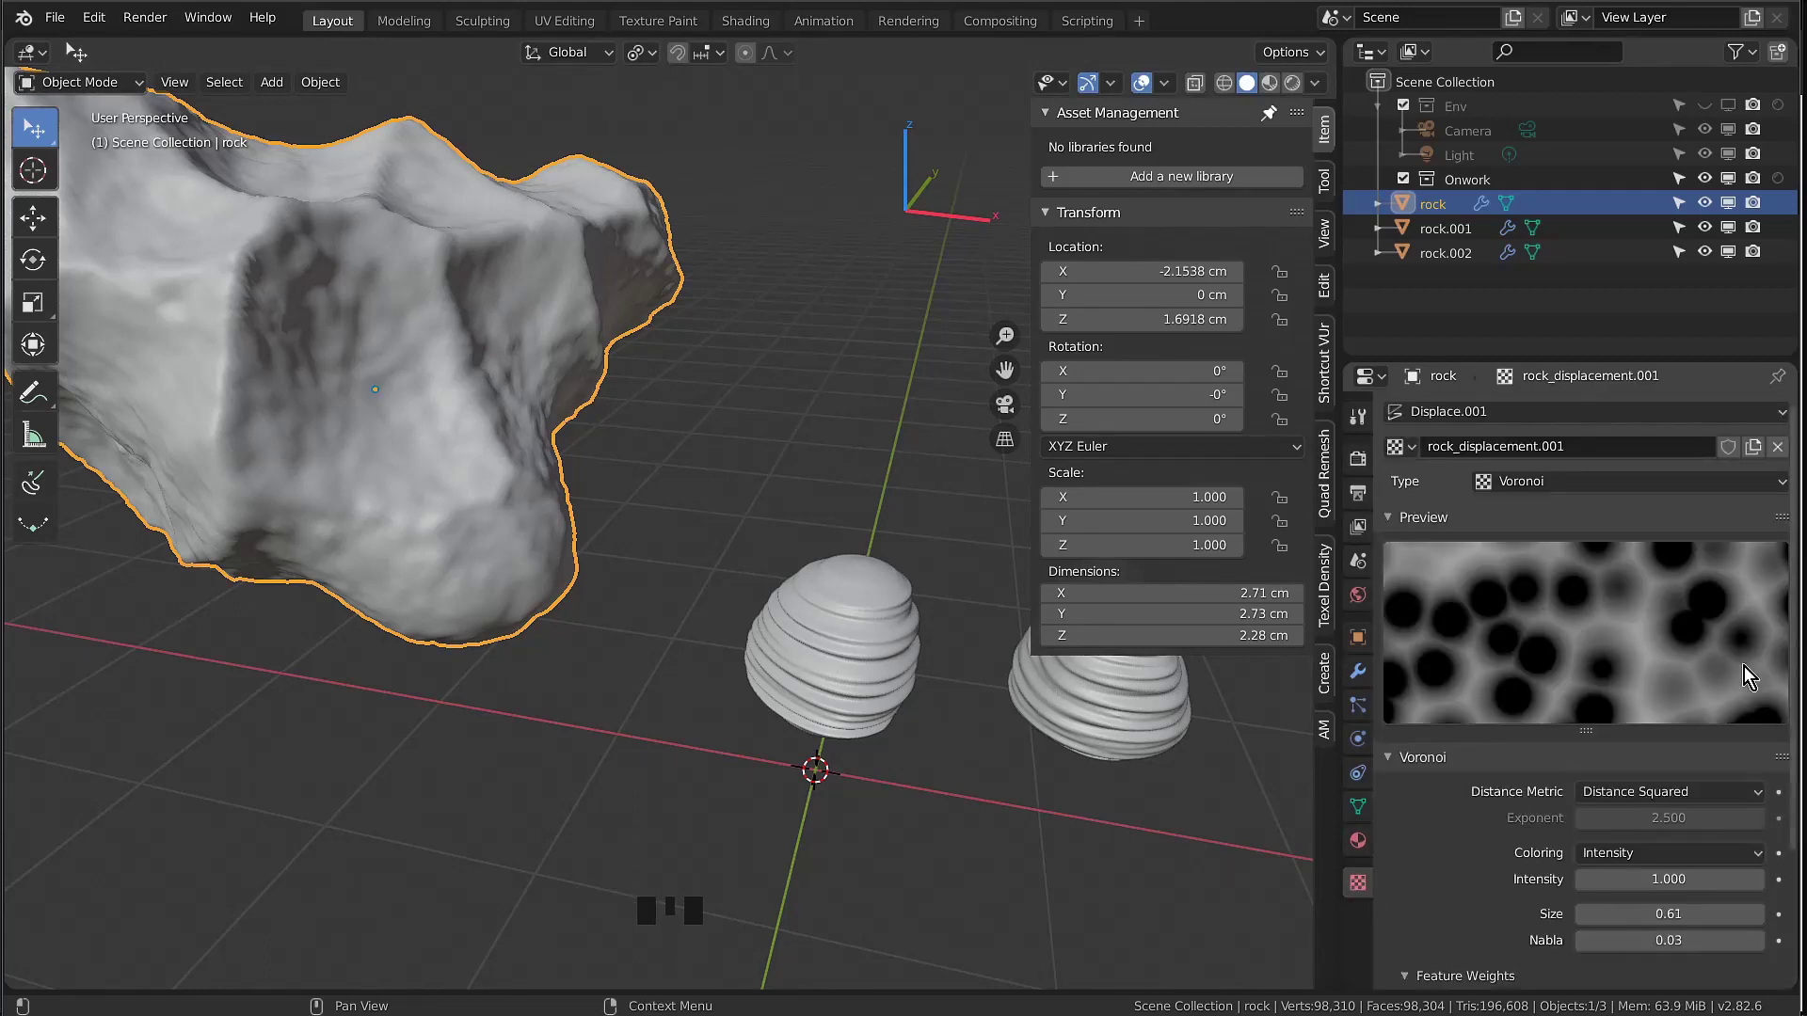
left_click(1543, 483)
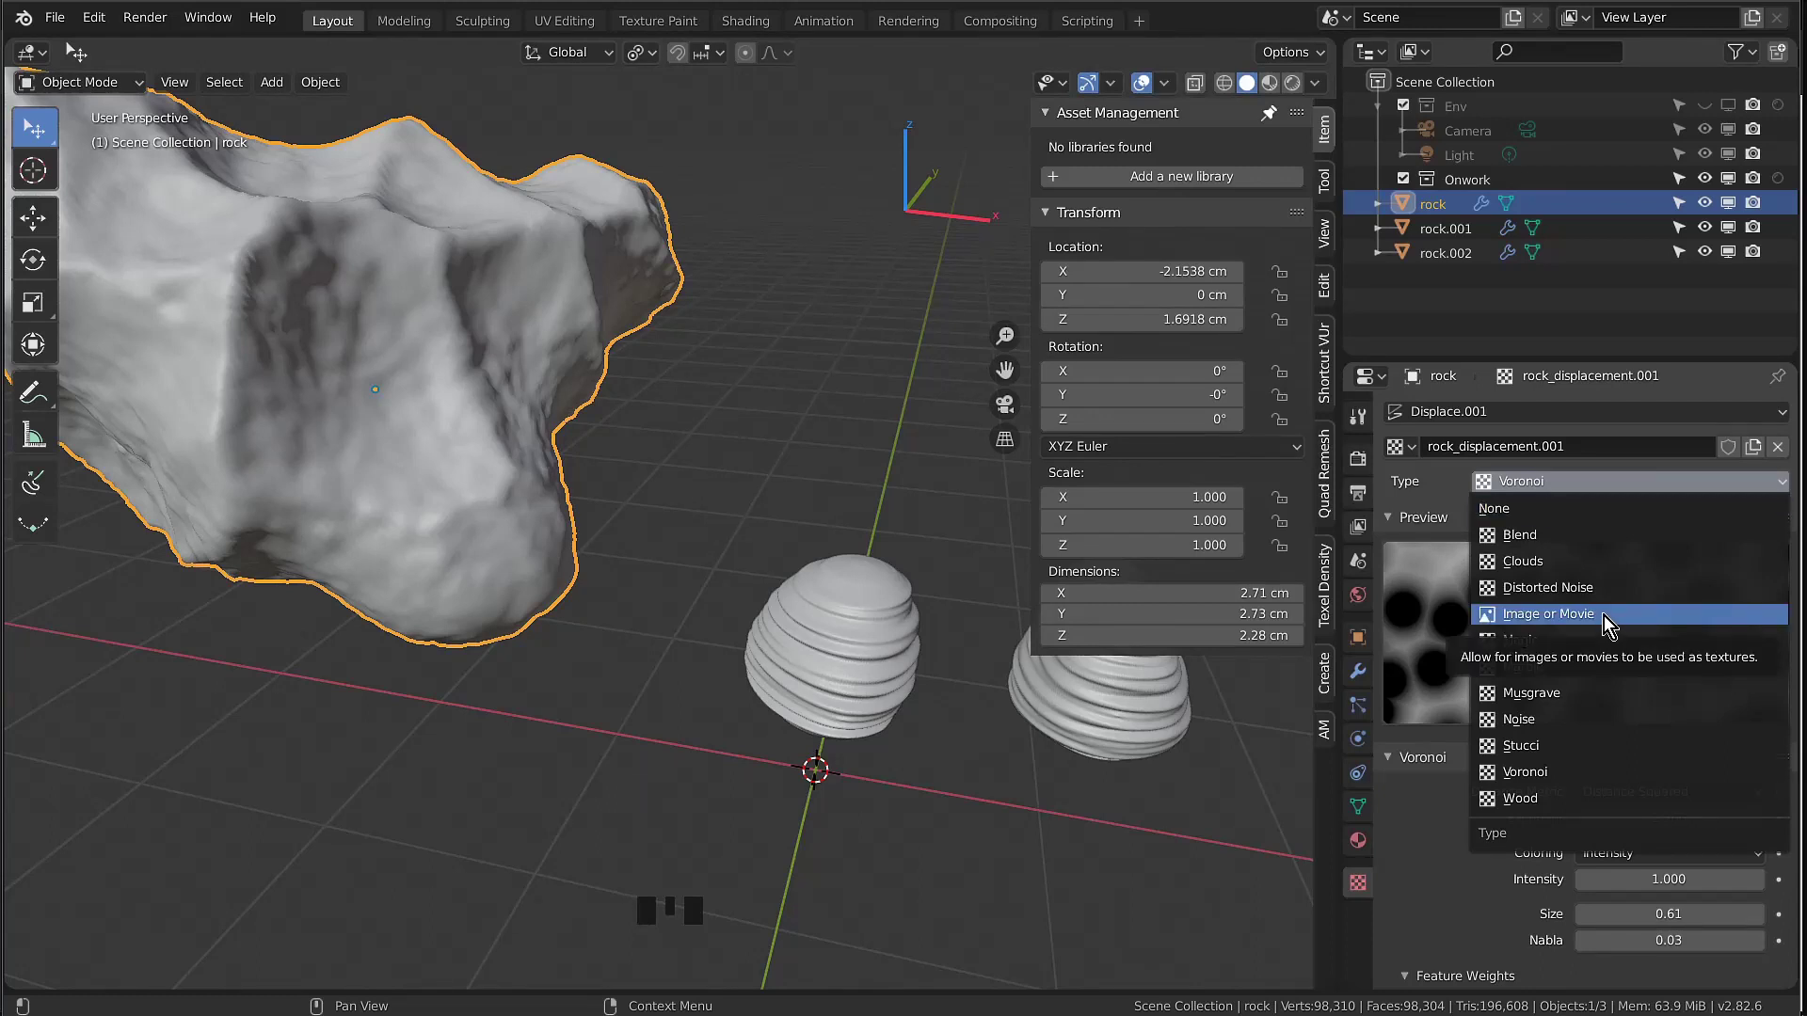
left_click(1549, 538)
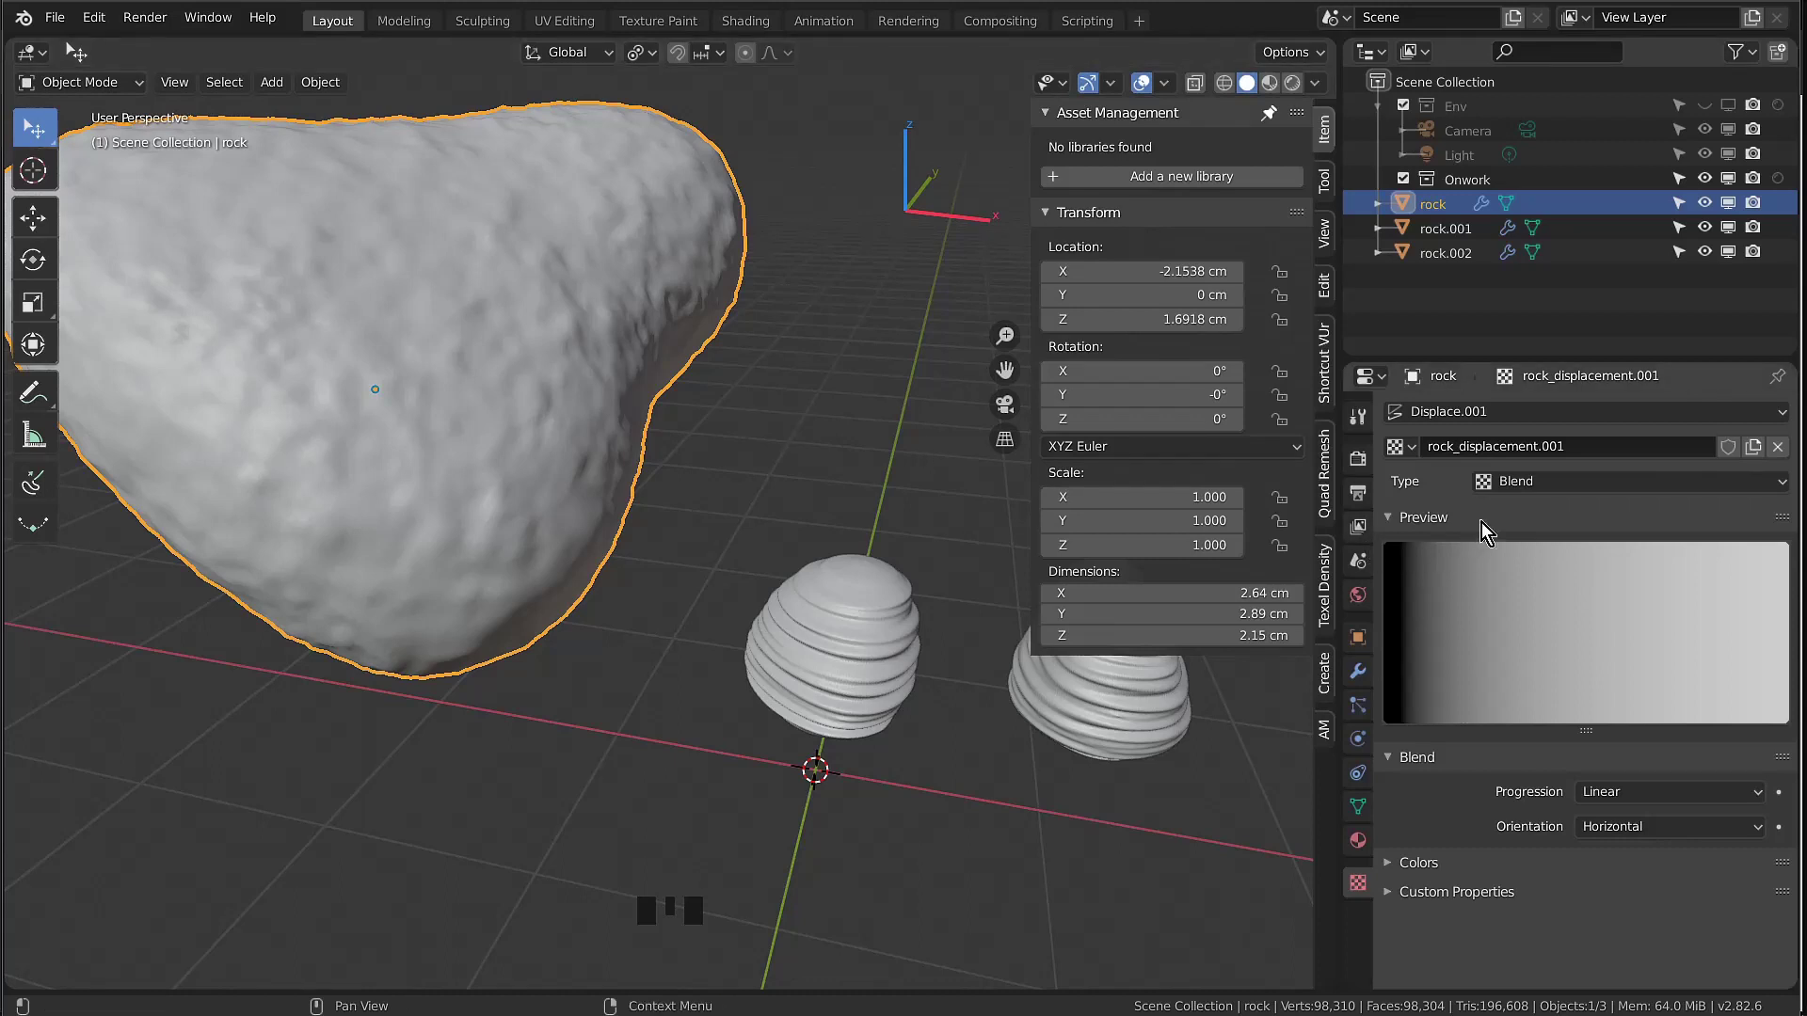
left_click(1527, 482)
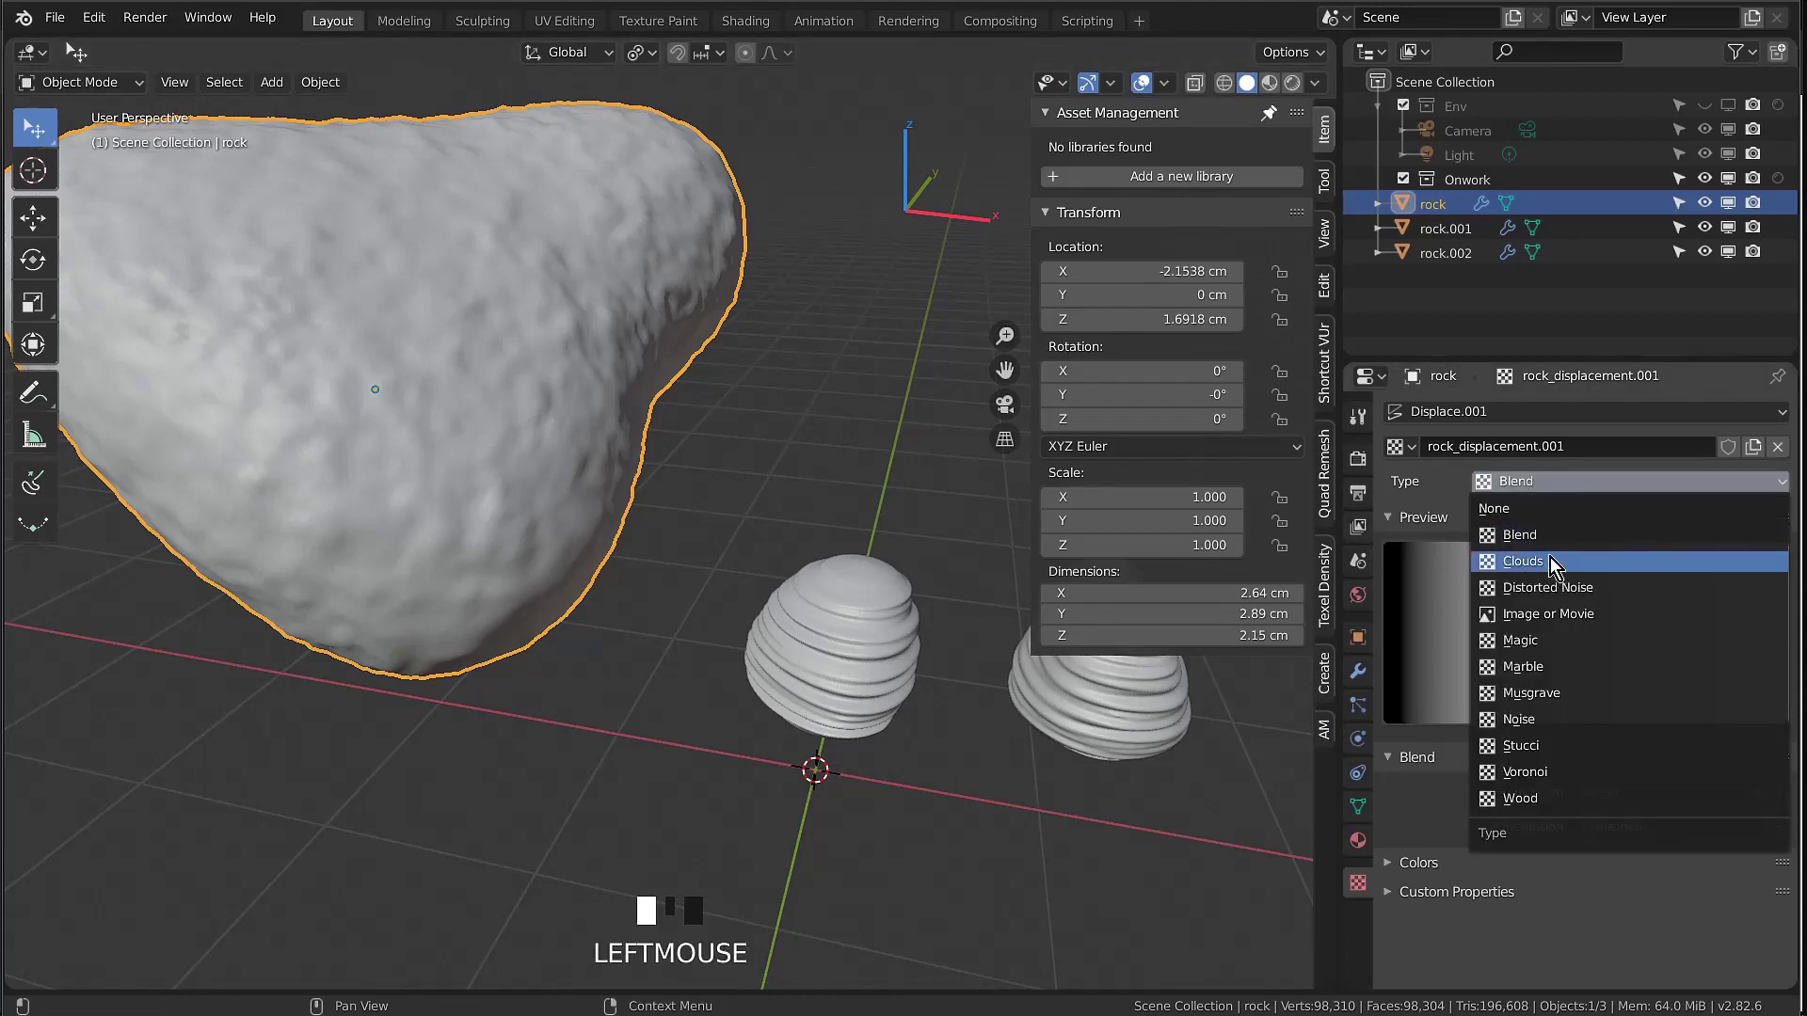
left_click(1550, 561)
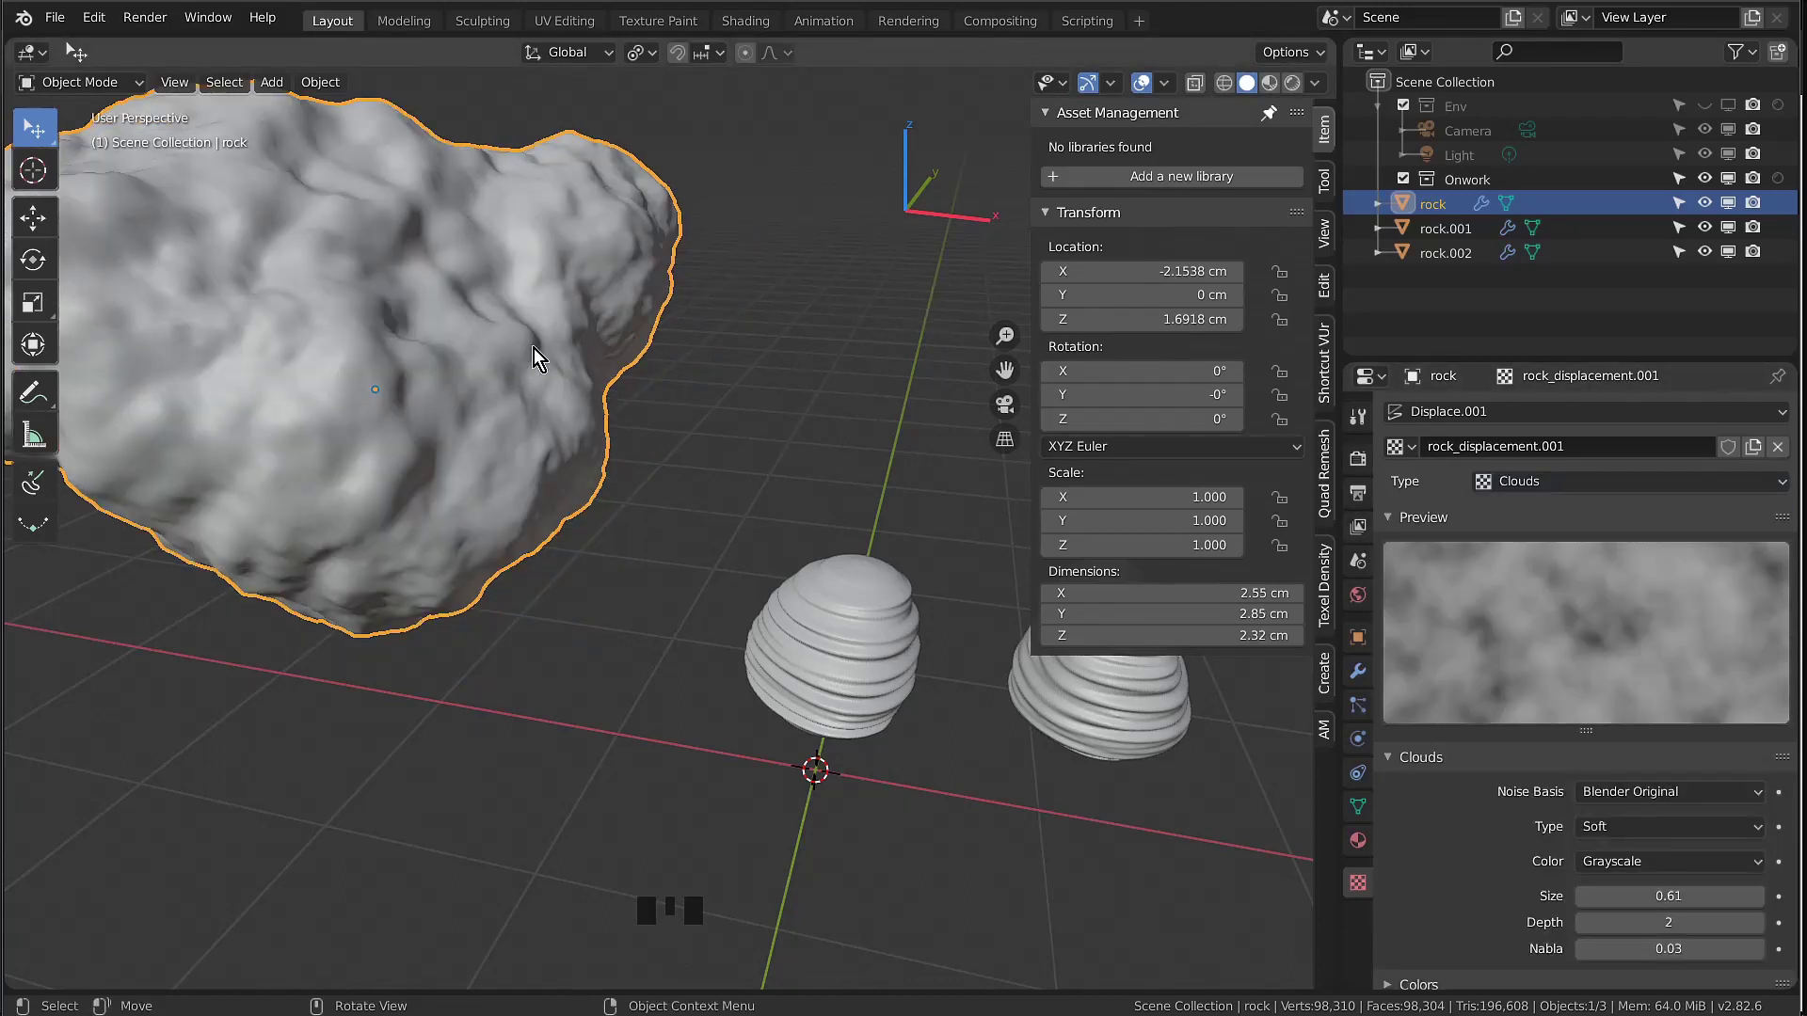
left_click(1531, 483)
left_click(1566, 640)
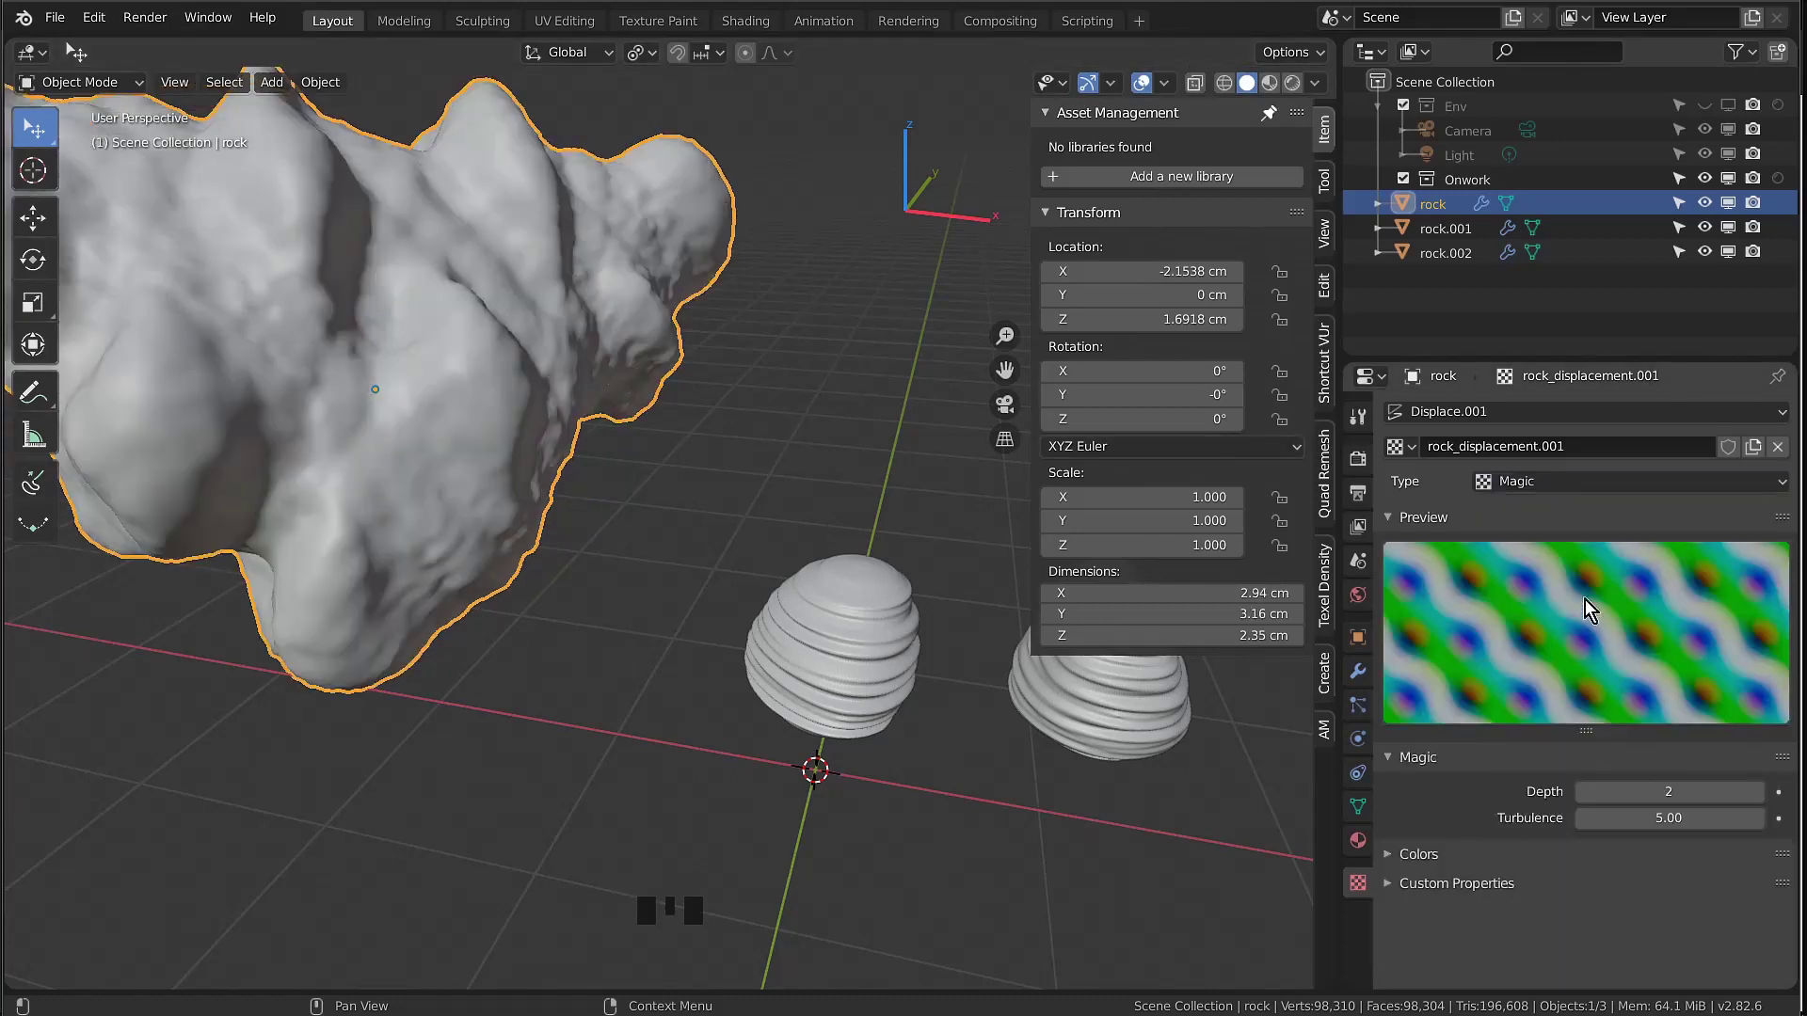
left_click(1525, 480)
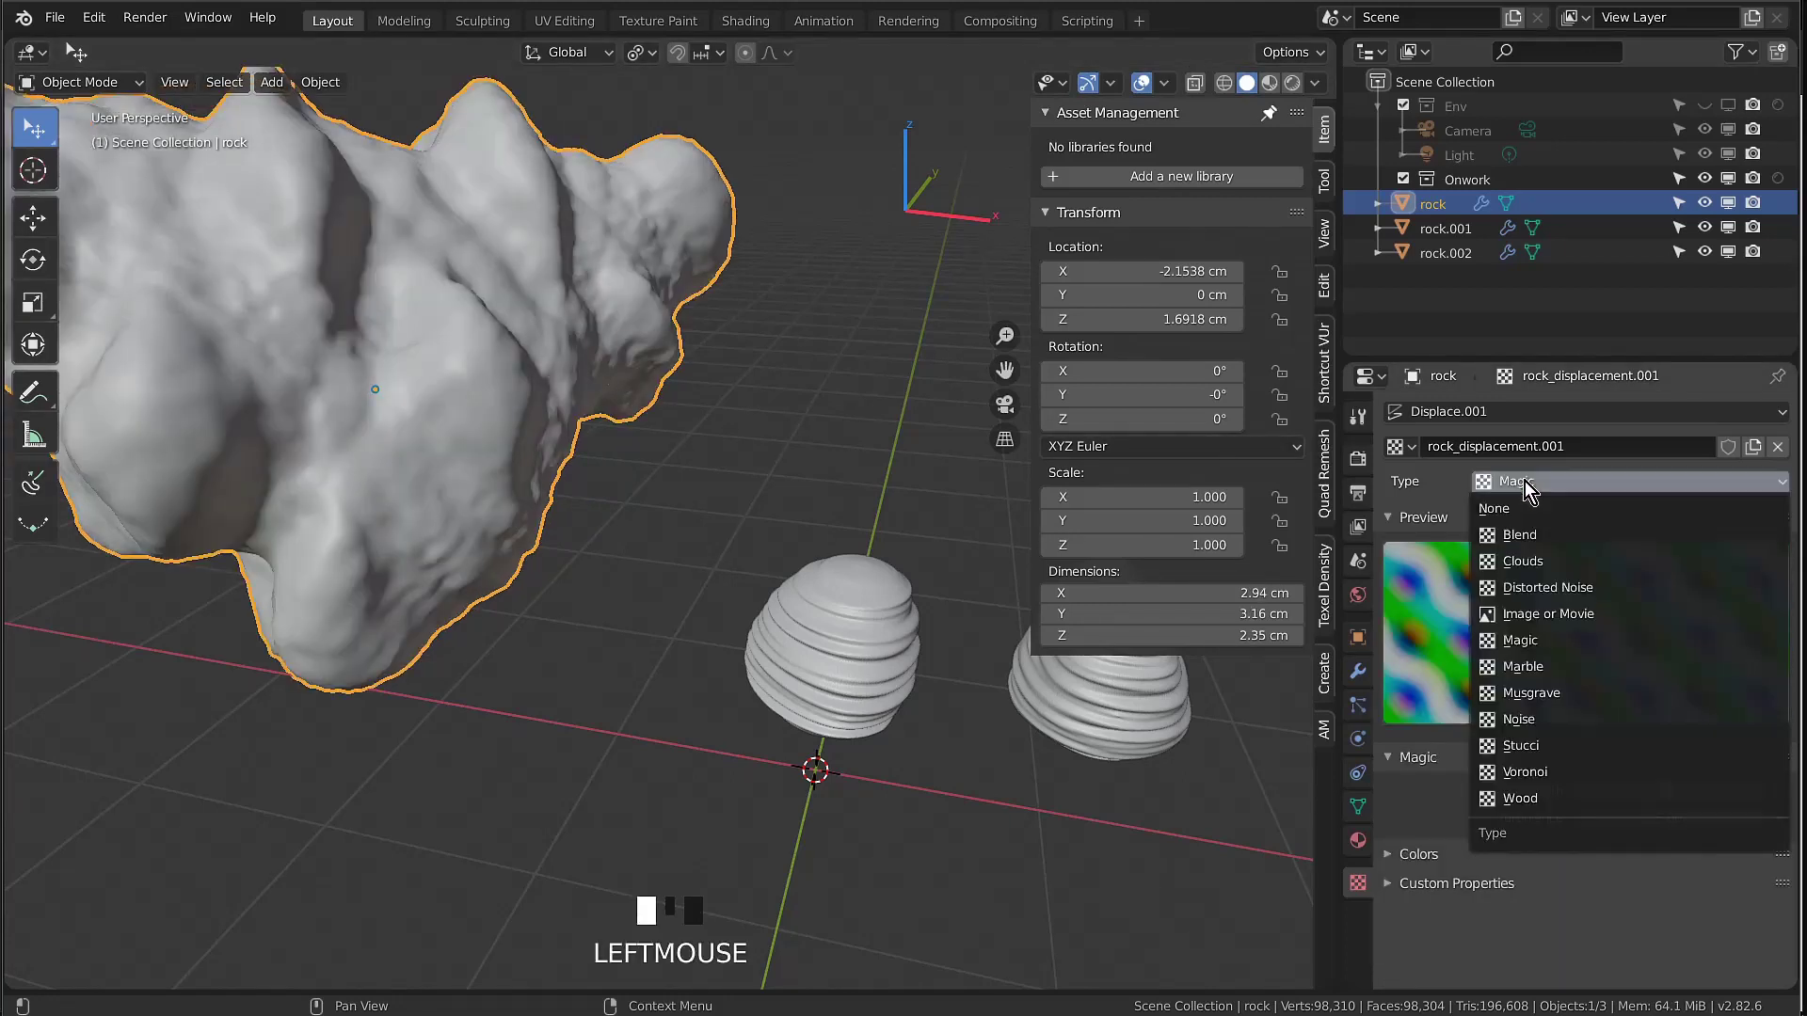
left_click(1545, 691)
left_click(1574, 483)
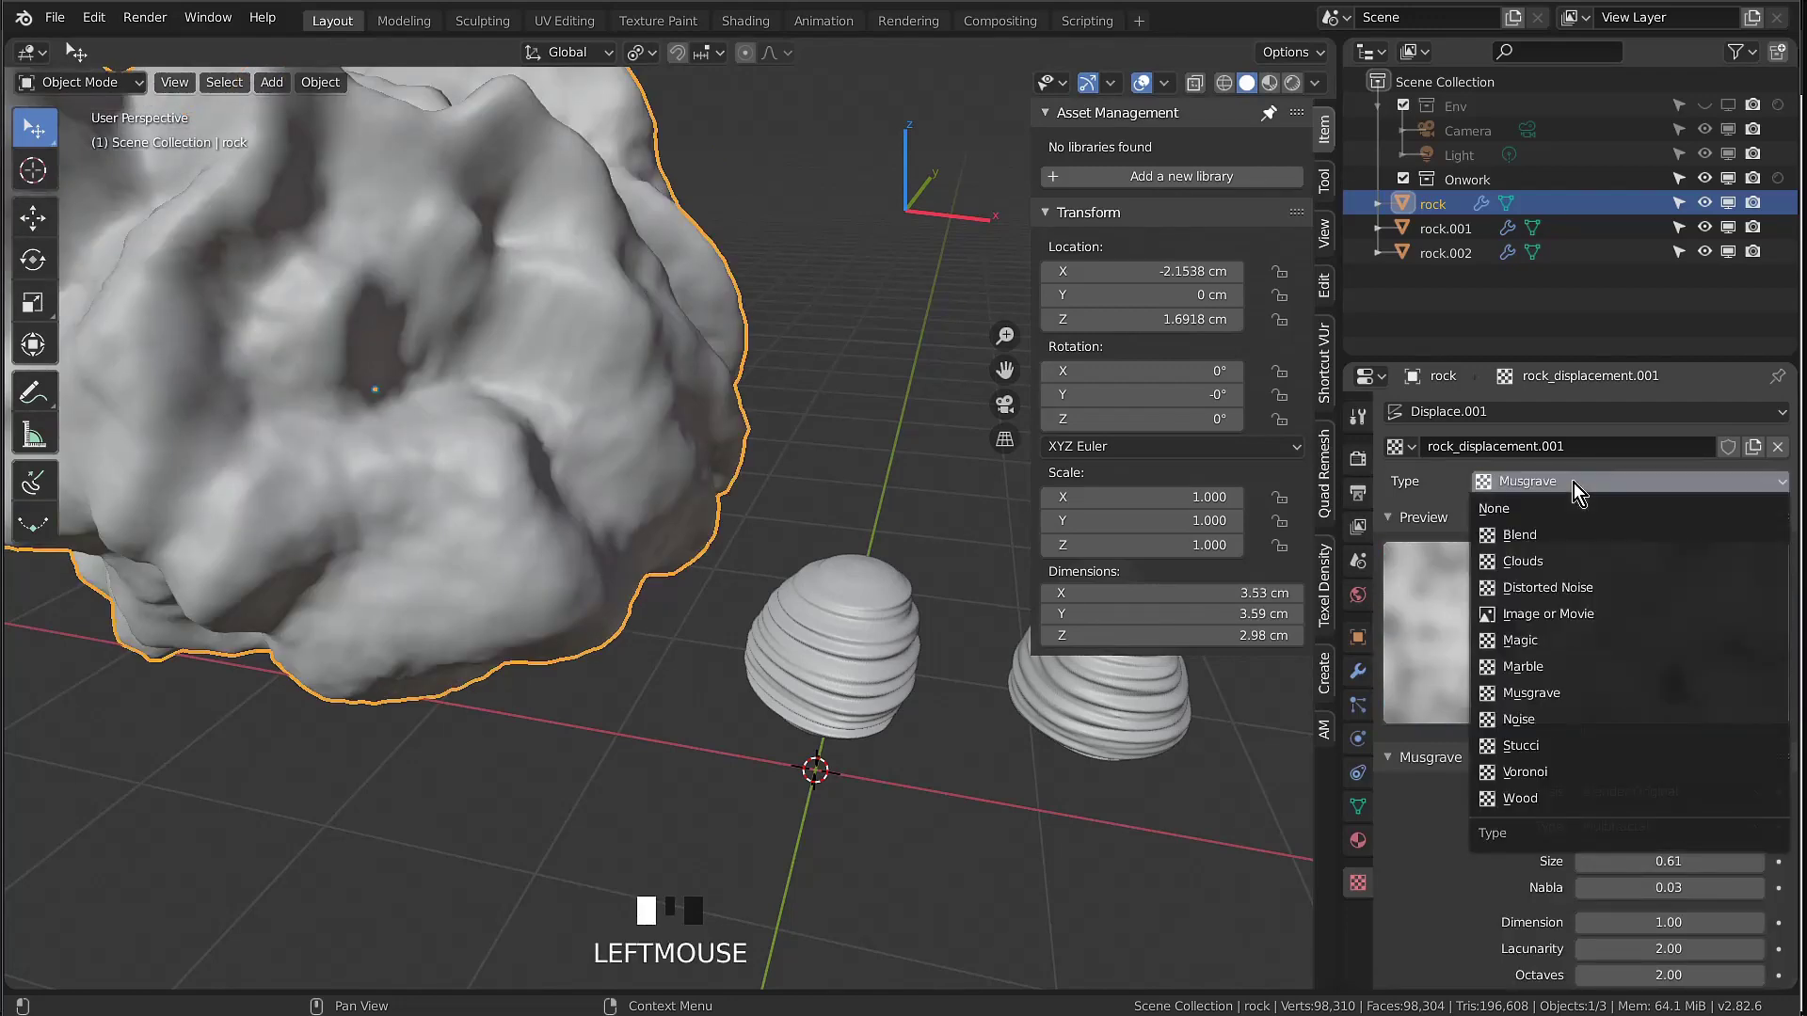
left_click(1542, 747)
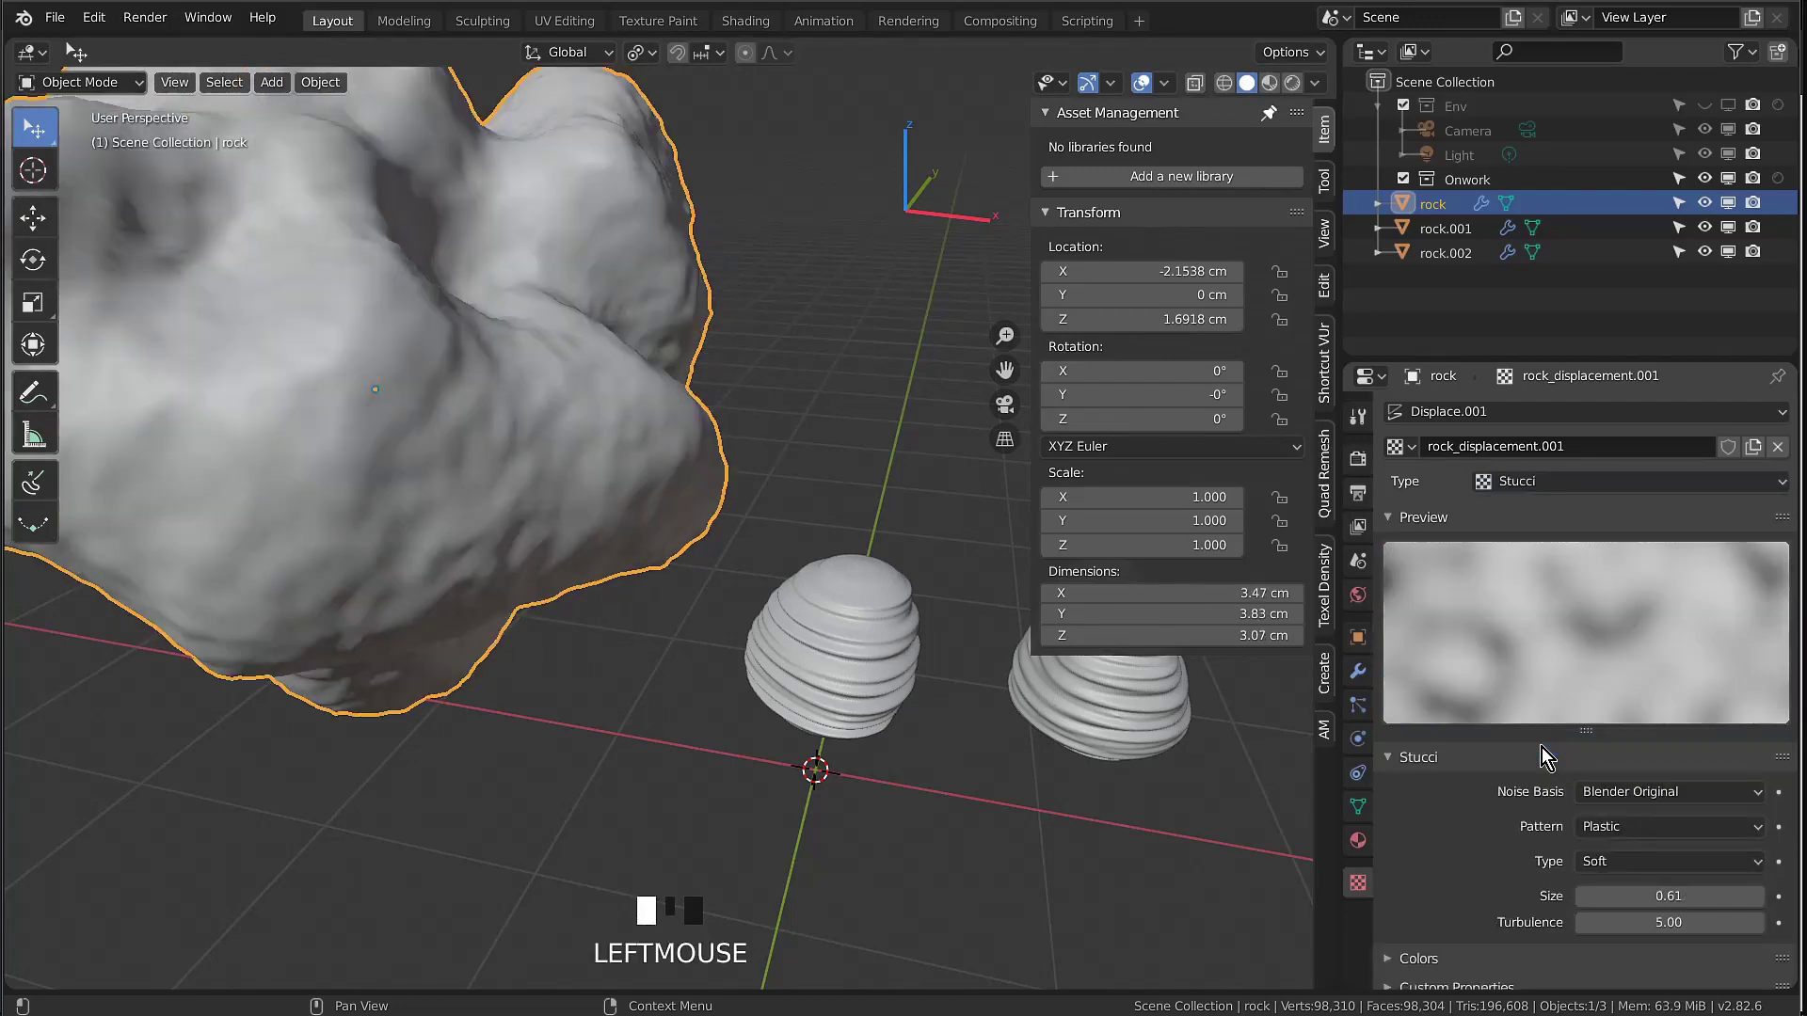
Set the rock's displacement texture type to Wood
scroll(640, 471, "down", 3)
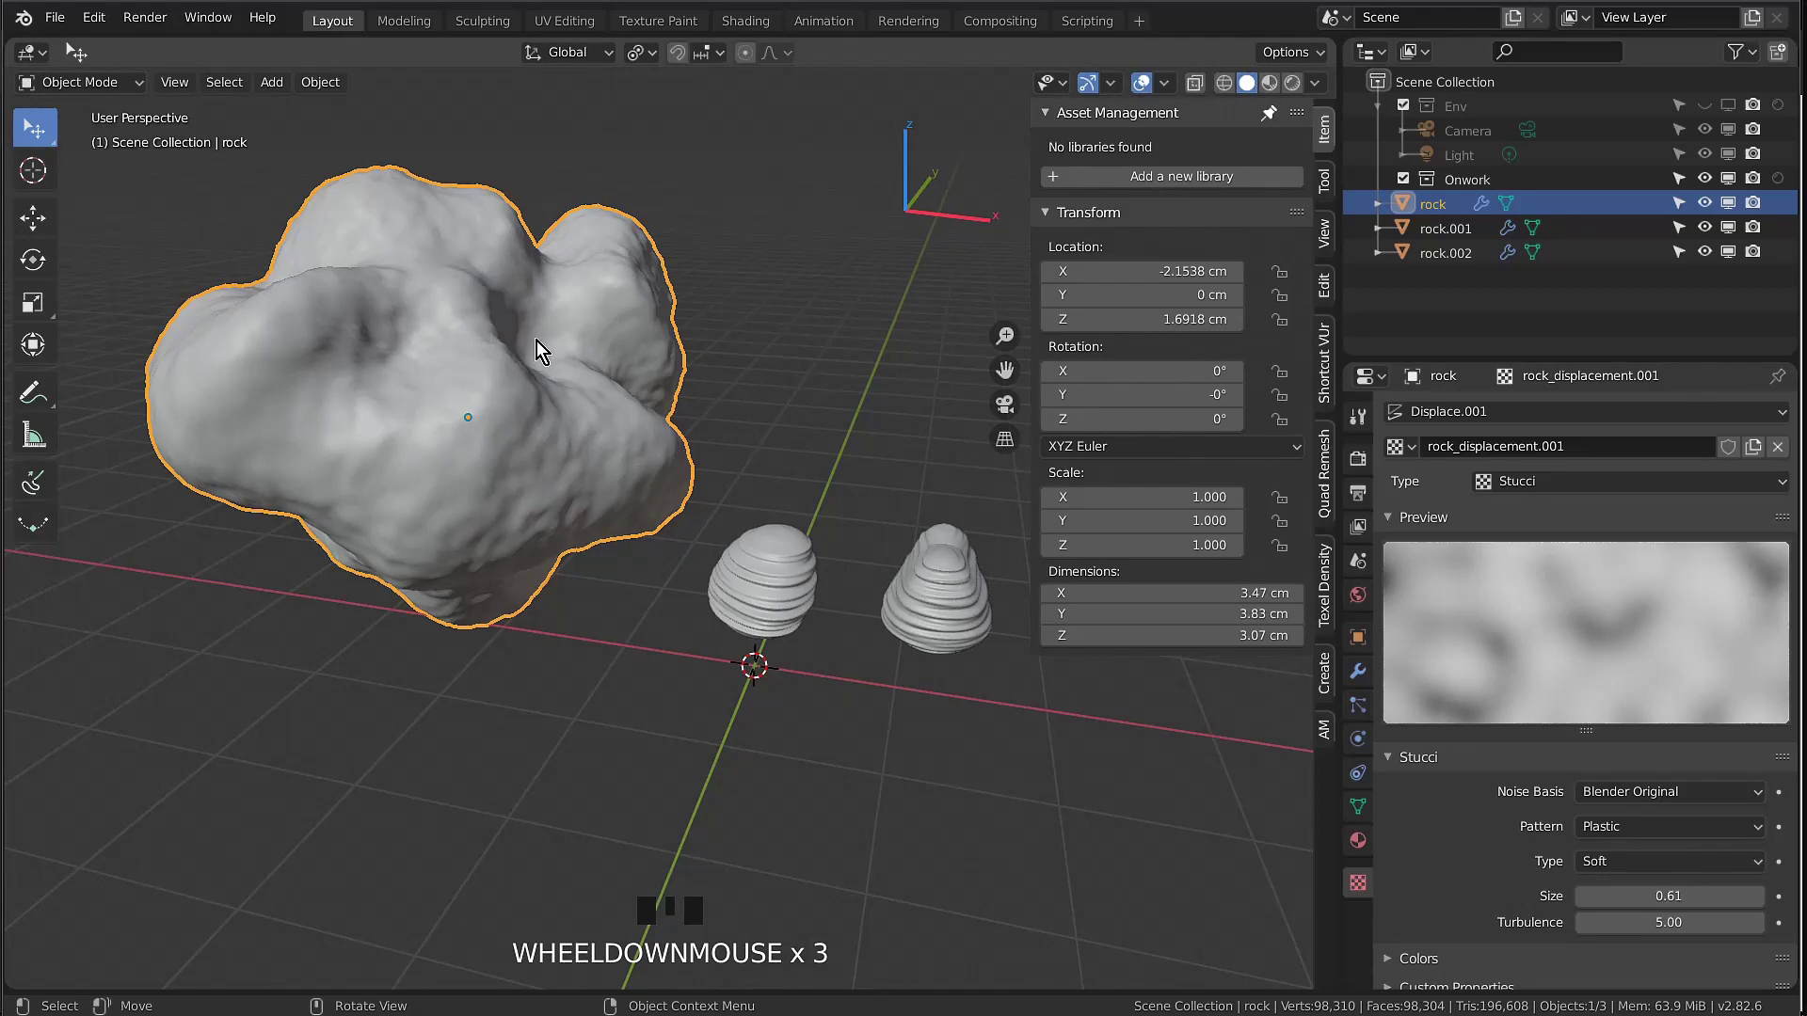
middle_click_drag(537, 341, 499, 356)
left_click(1581, 481)
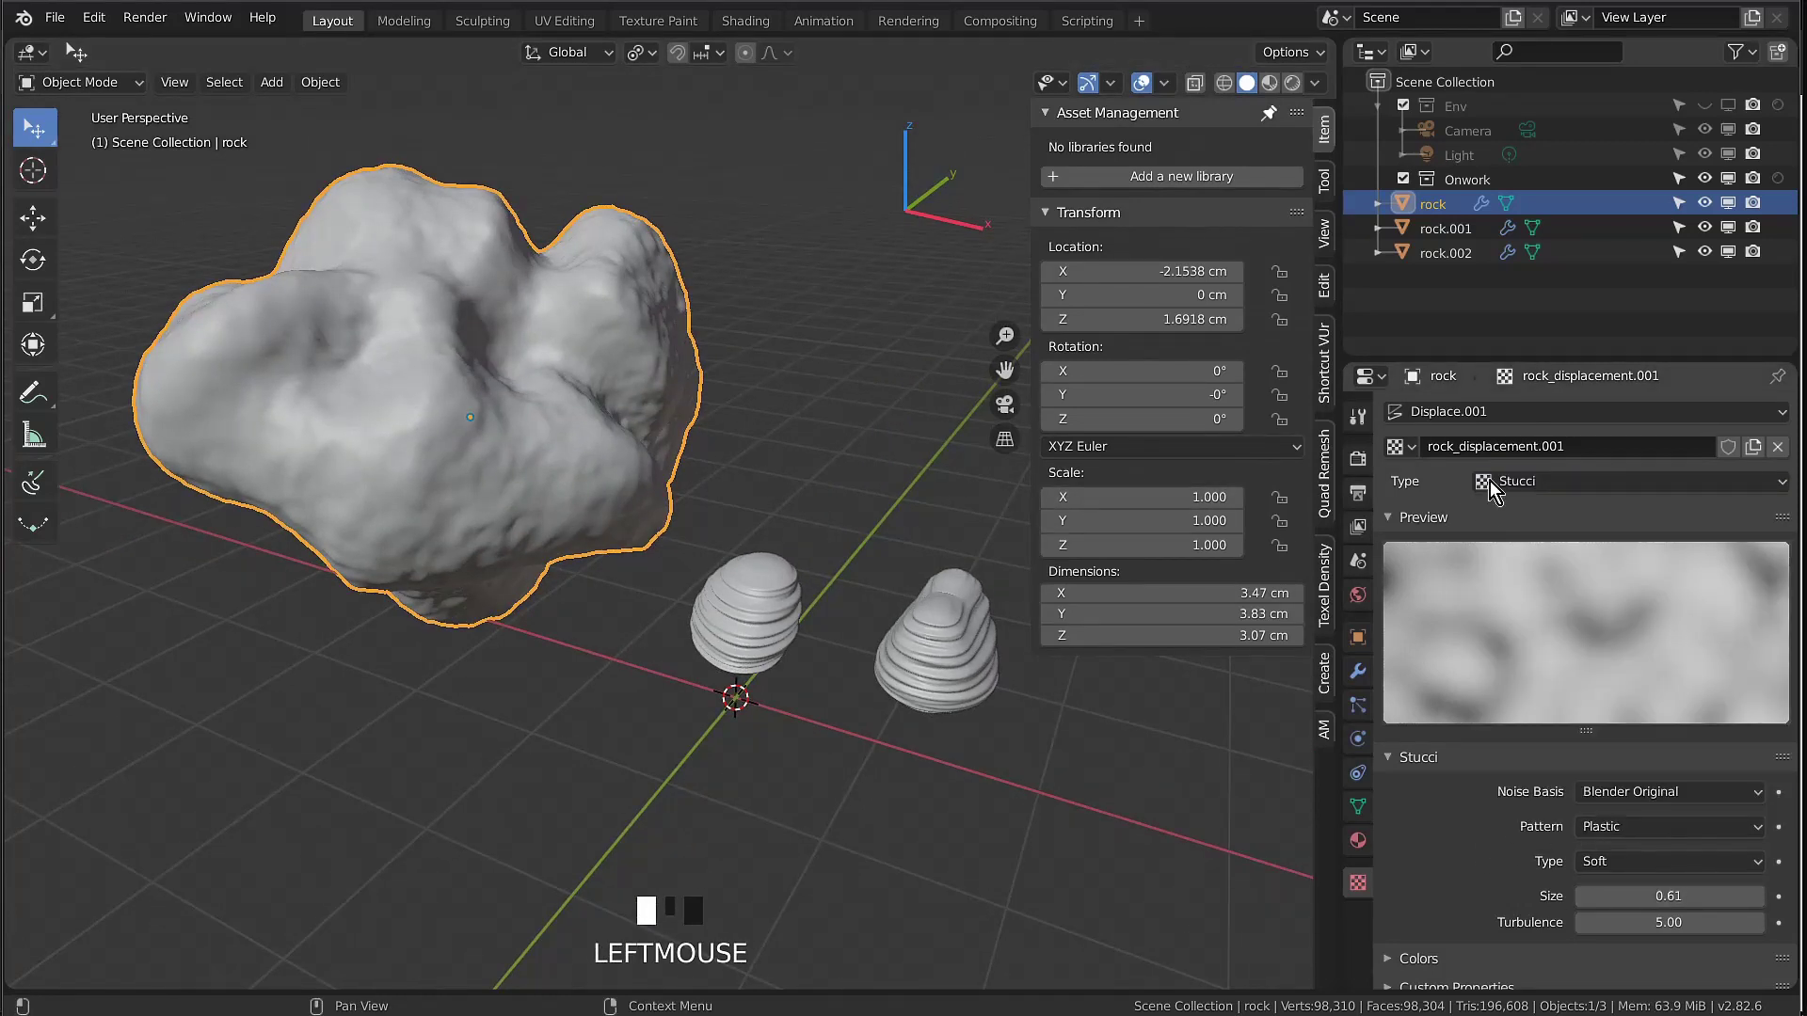
left_click(1536, 481)
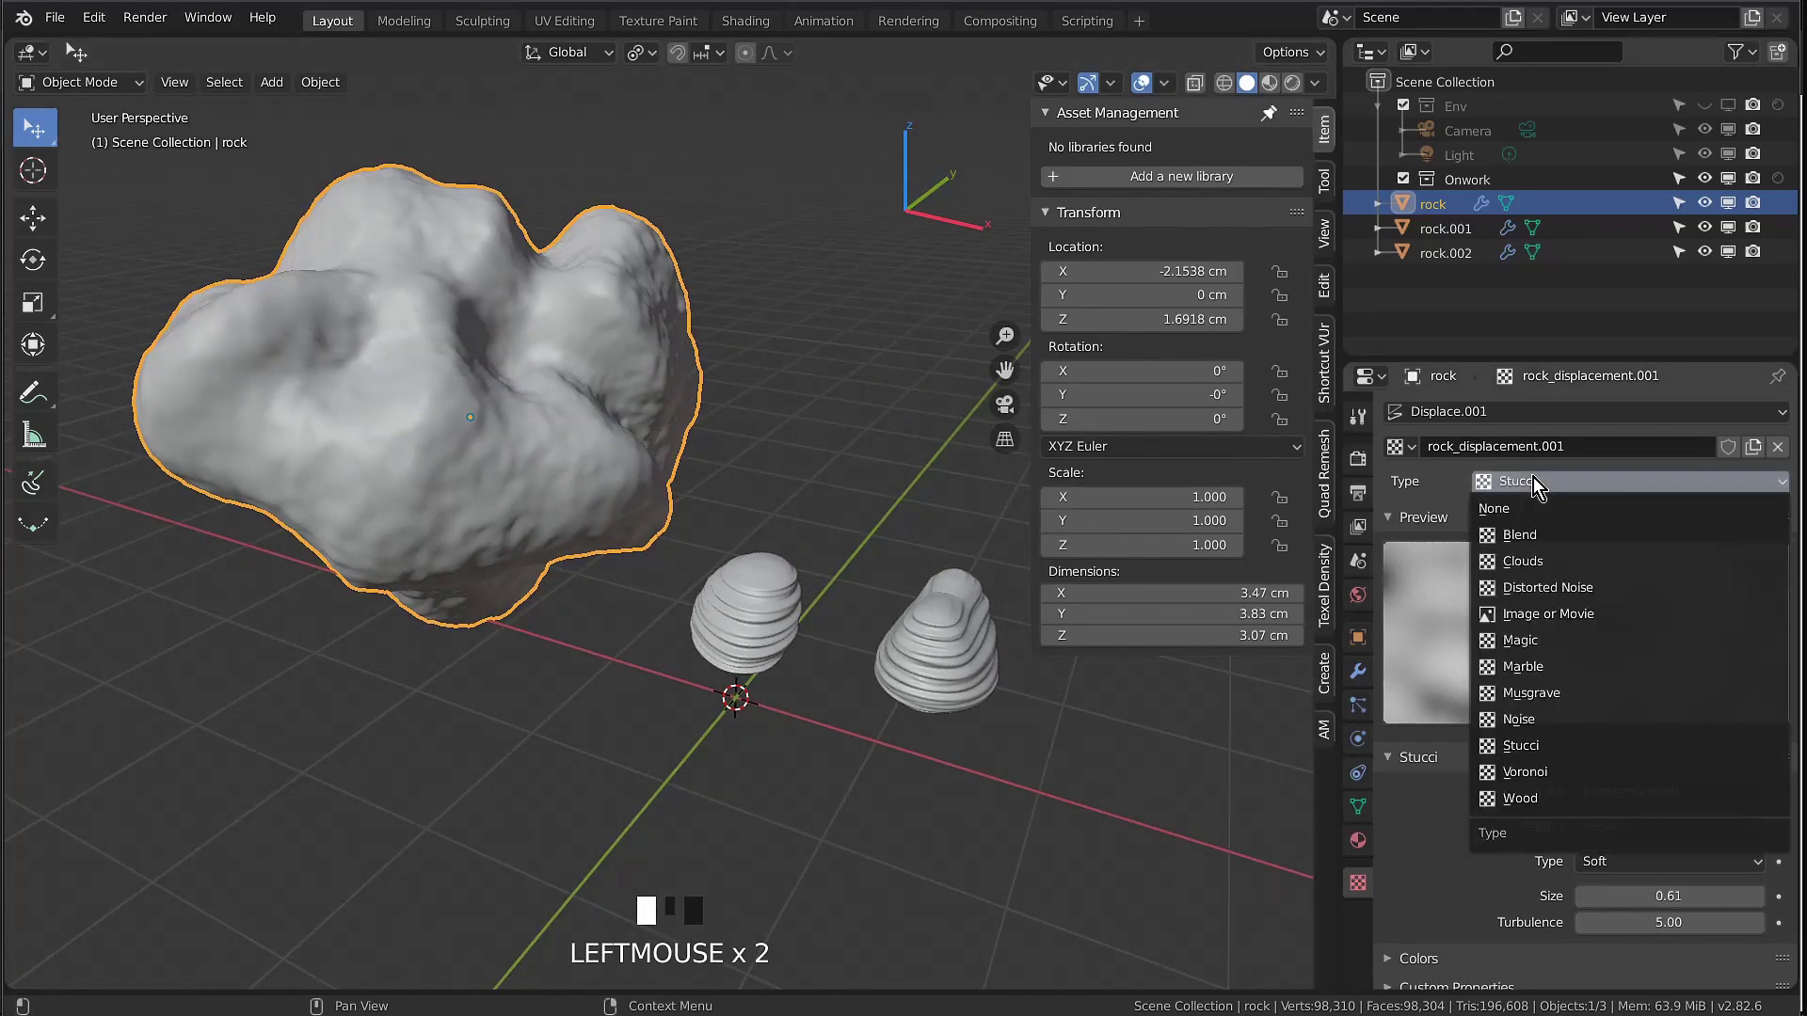
left_click(1534, 798)
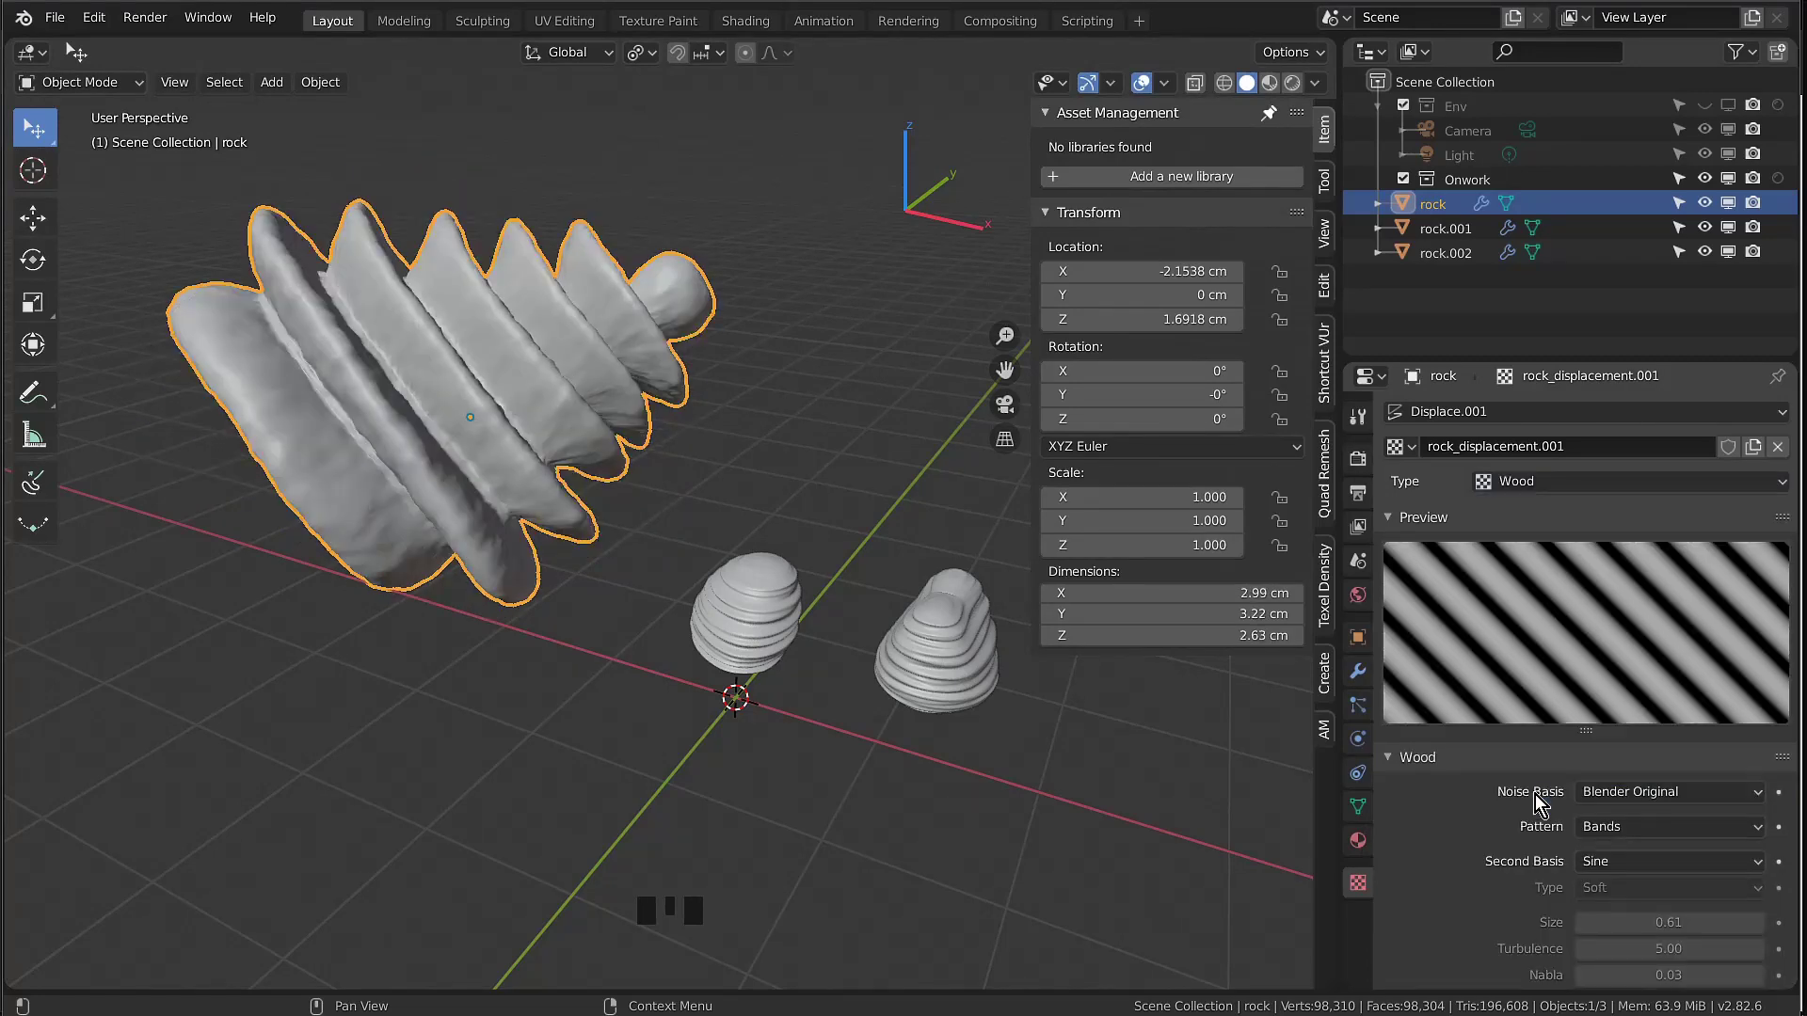
mouse_move(516, 466)
middle_mouse_down()
mouse_move(578, 563)
mouse_move(505, 489)
mouse_move(527, 489)
middle_mouse_up()
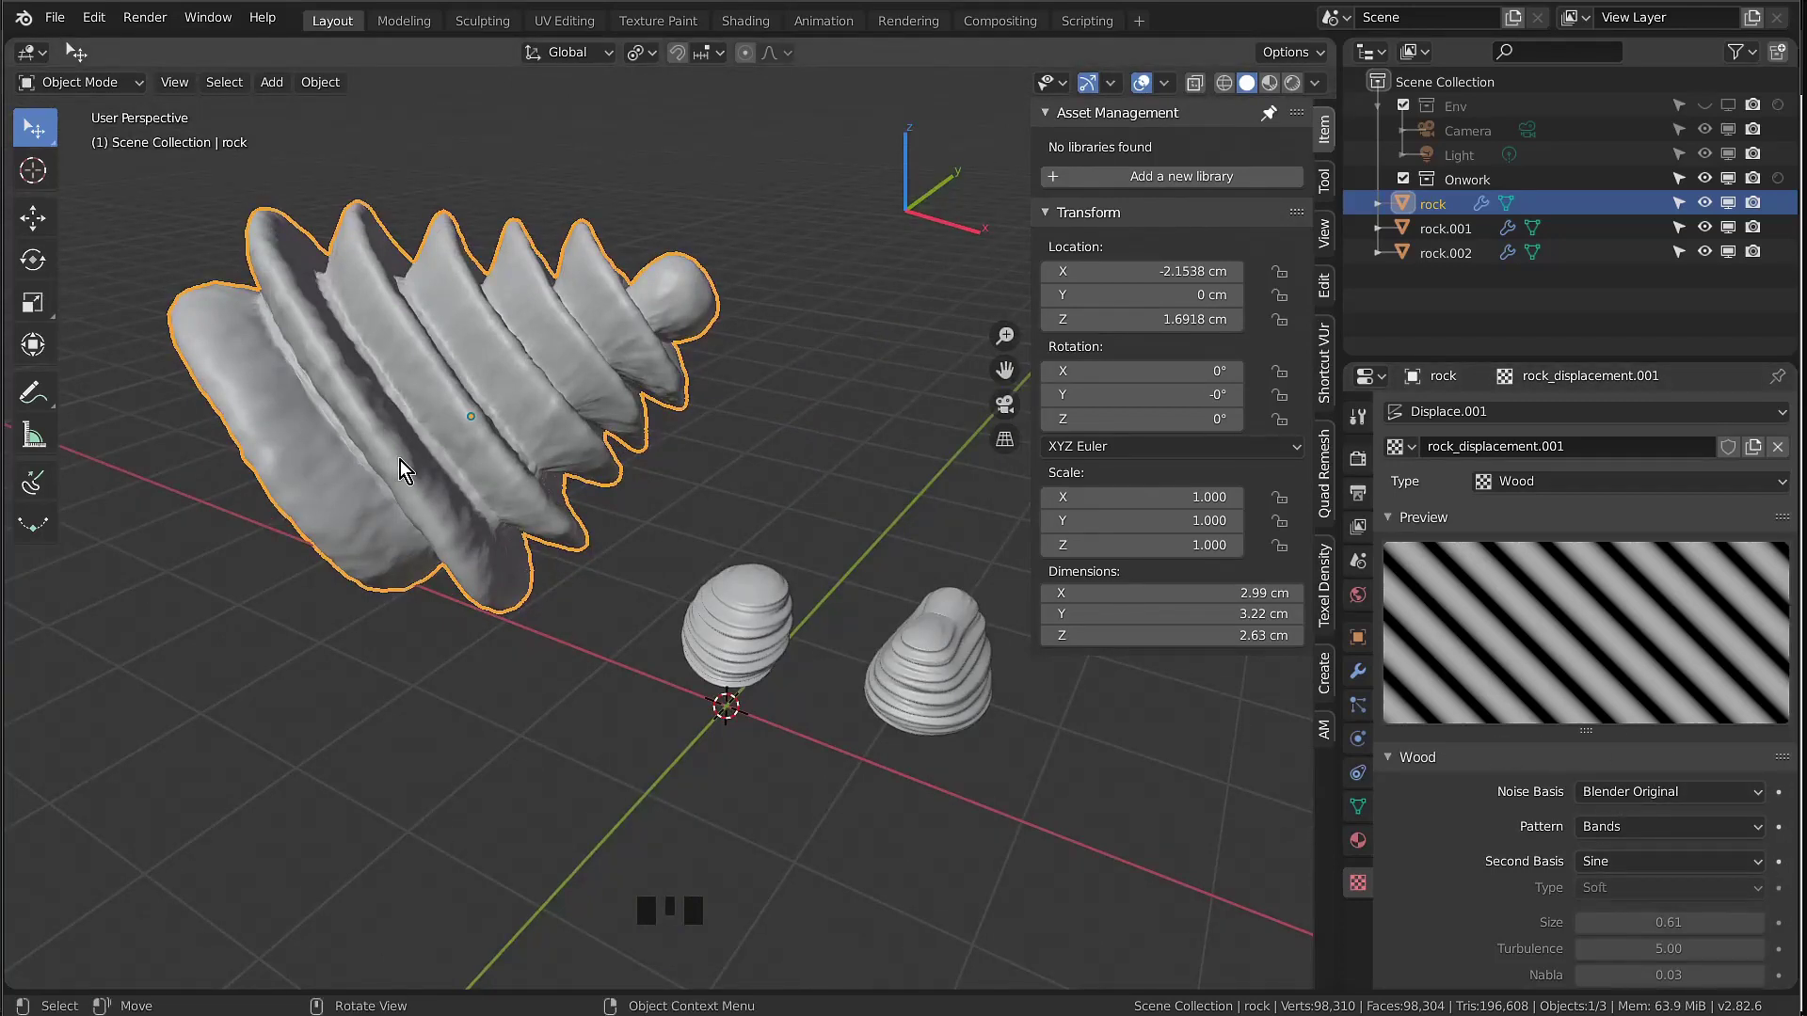
Switch the rock_displacement.001 texture to Voronoi, then select rock.001
left_click(1540, 484)
left_click(1540, 824)
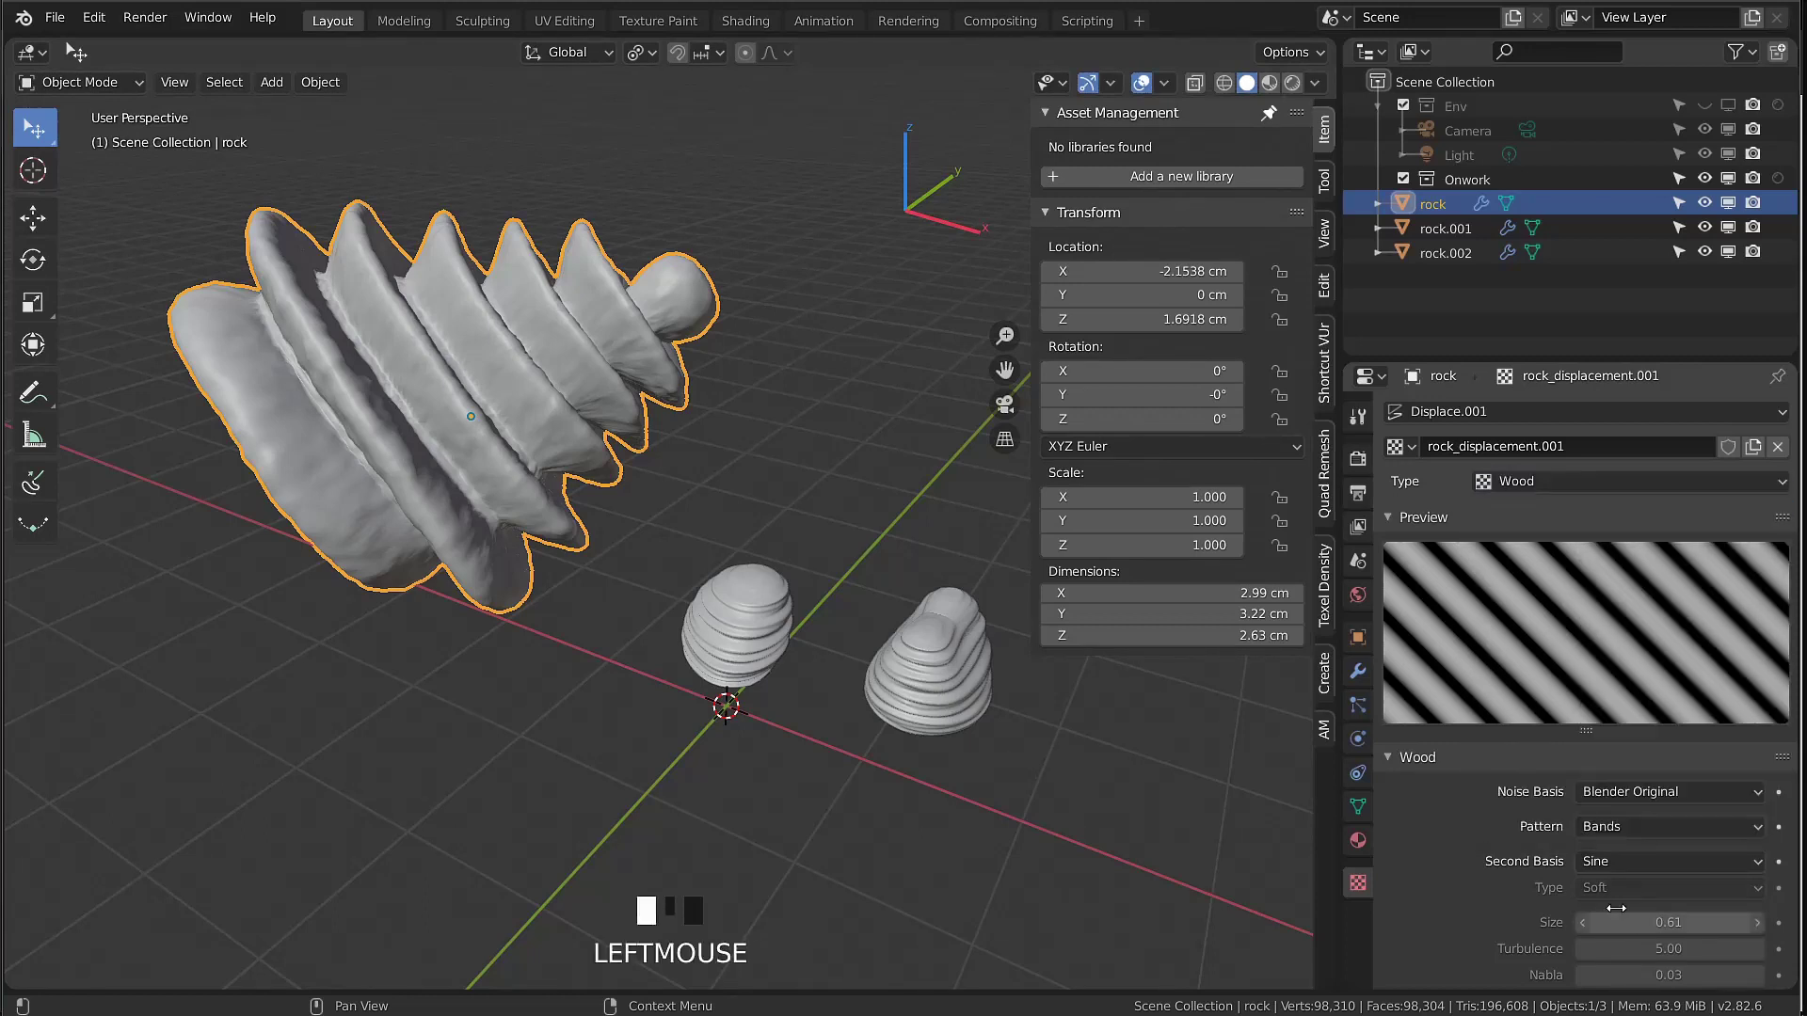
left_click(1495, 484)
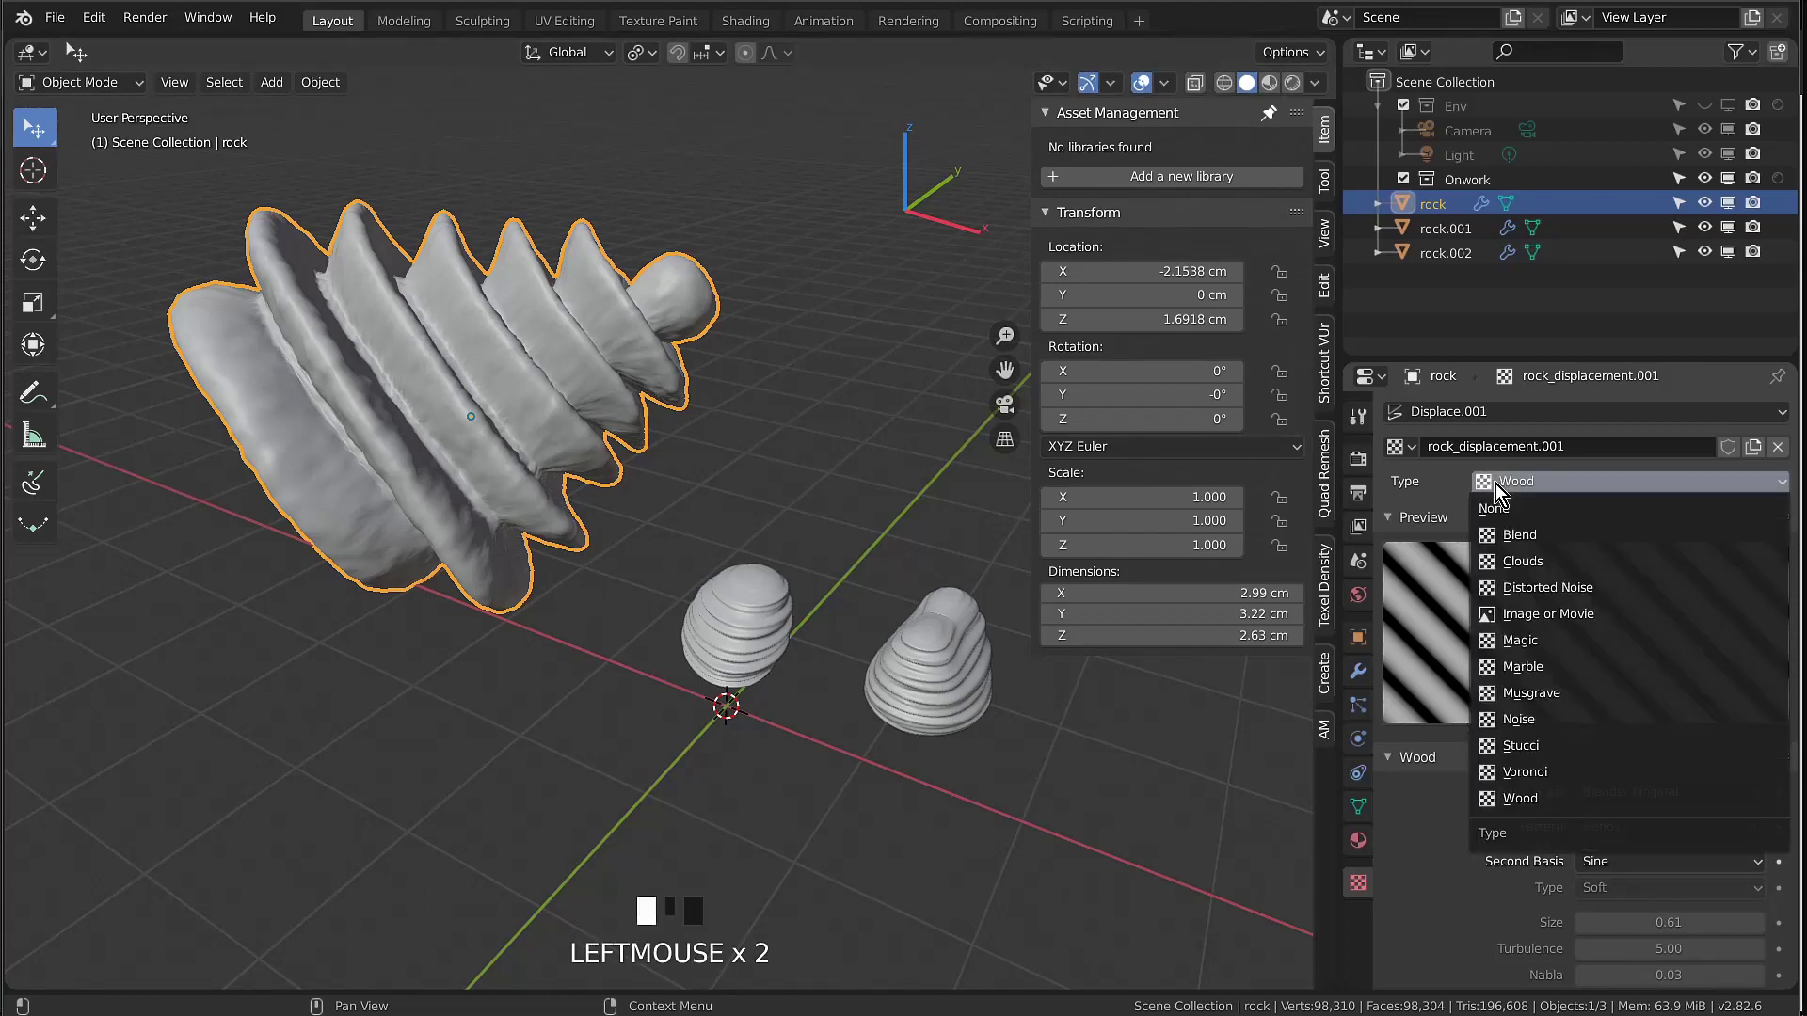
left_click(1585, 770)
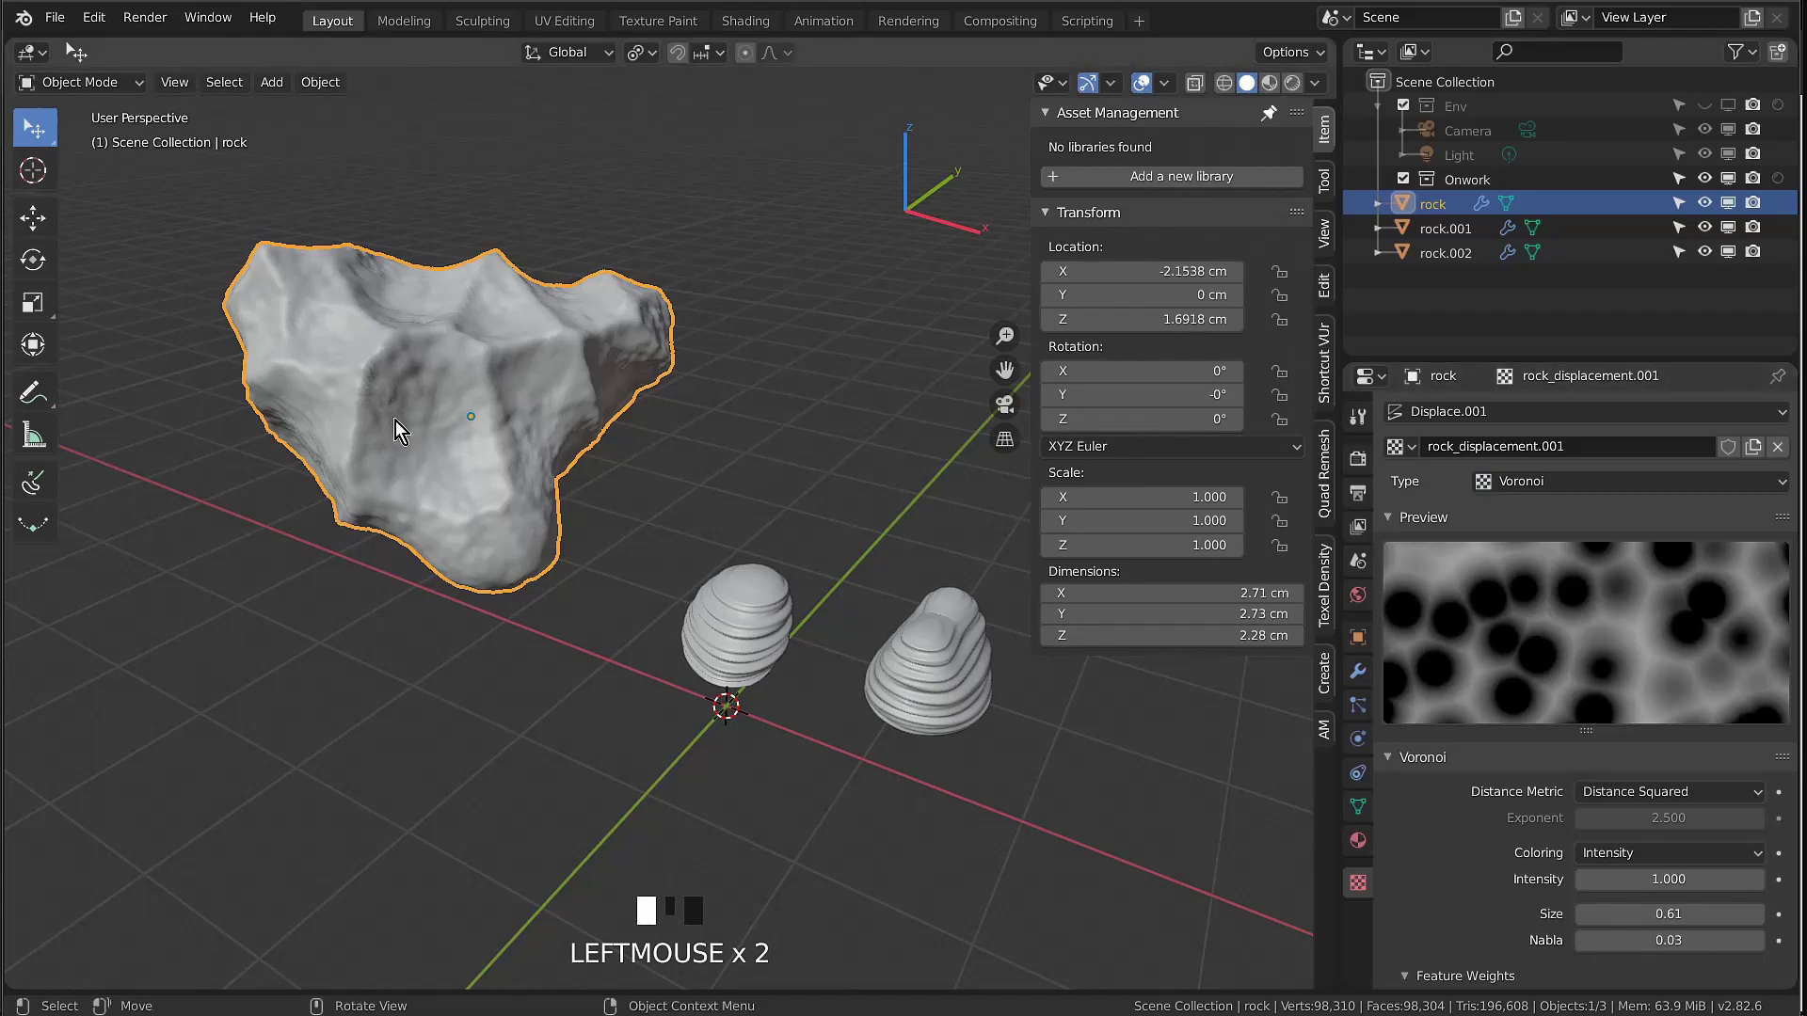
scroll(395, 418, "up", 2)
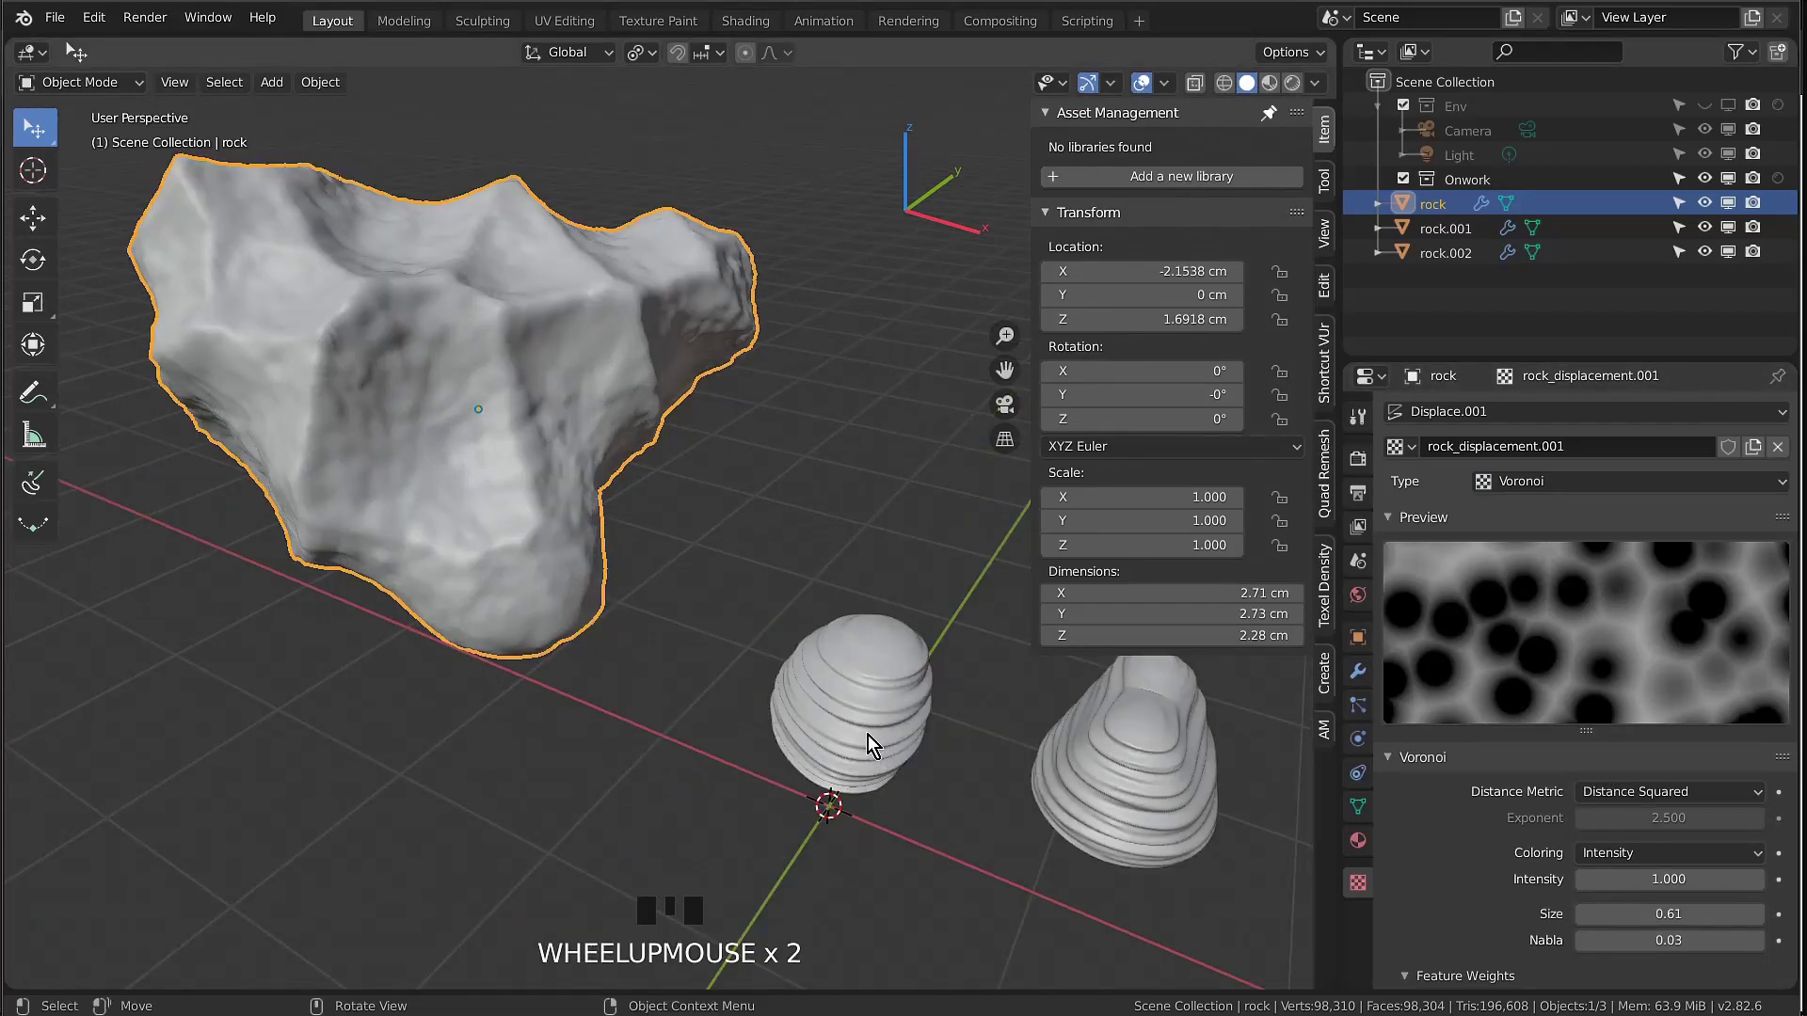
left_click(868, 735)
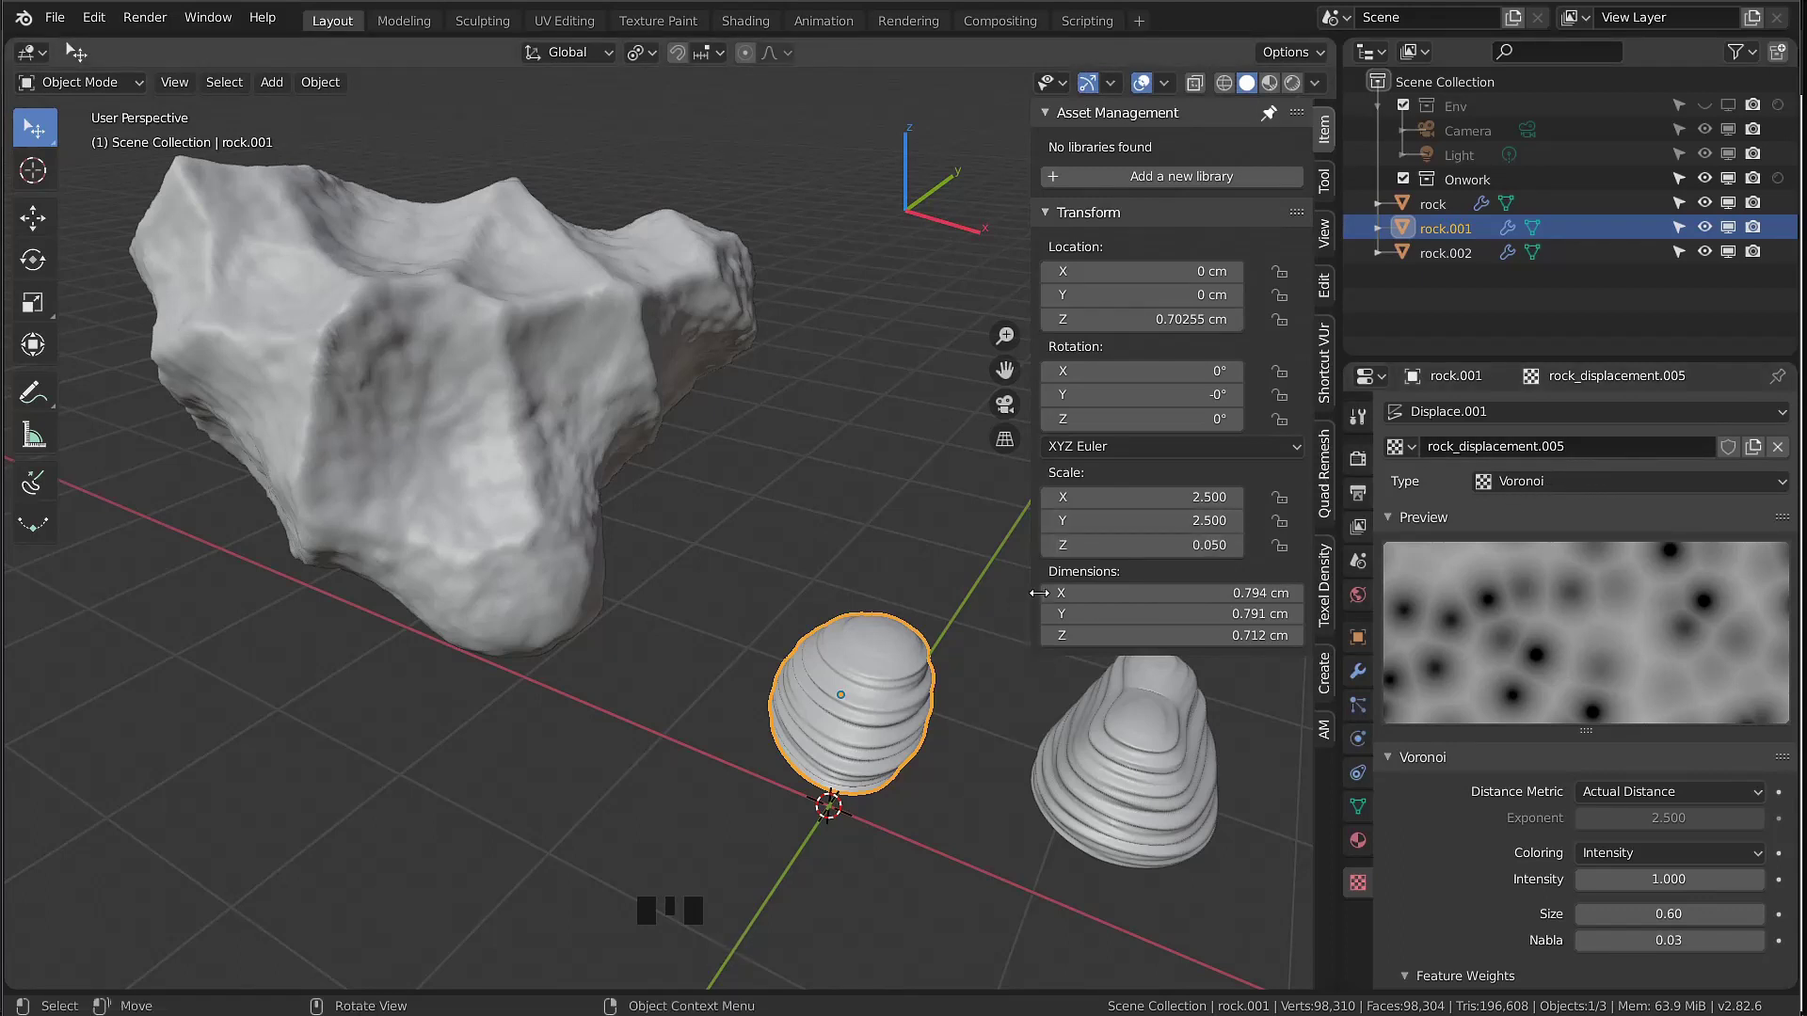
Show rock.001's Displace.001 settings and its rock_displacement.005 texture
left_click(1357, 672)
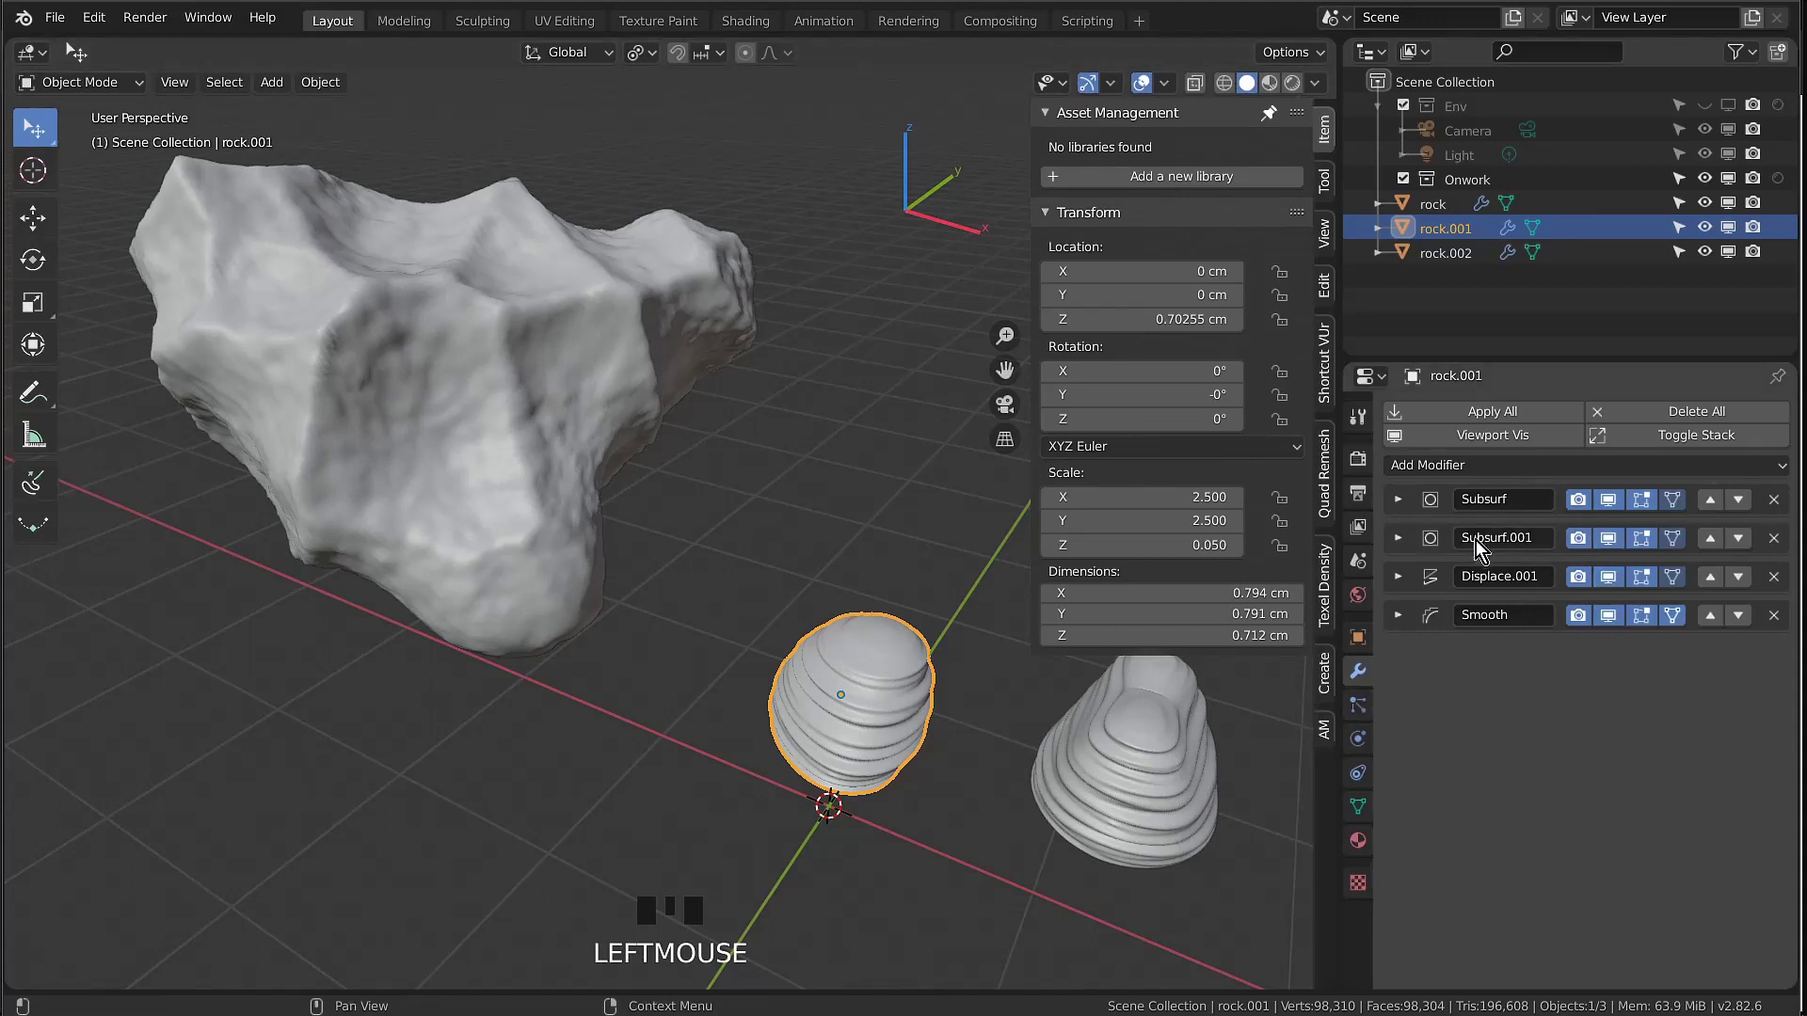
left_click(1398, 577)
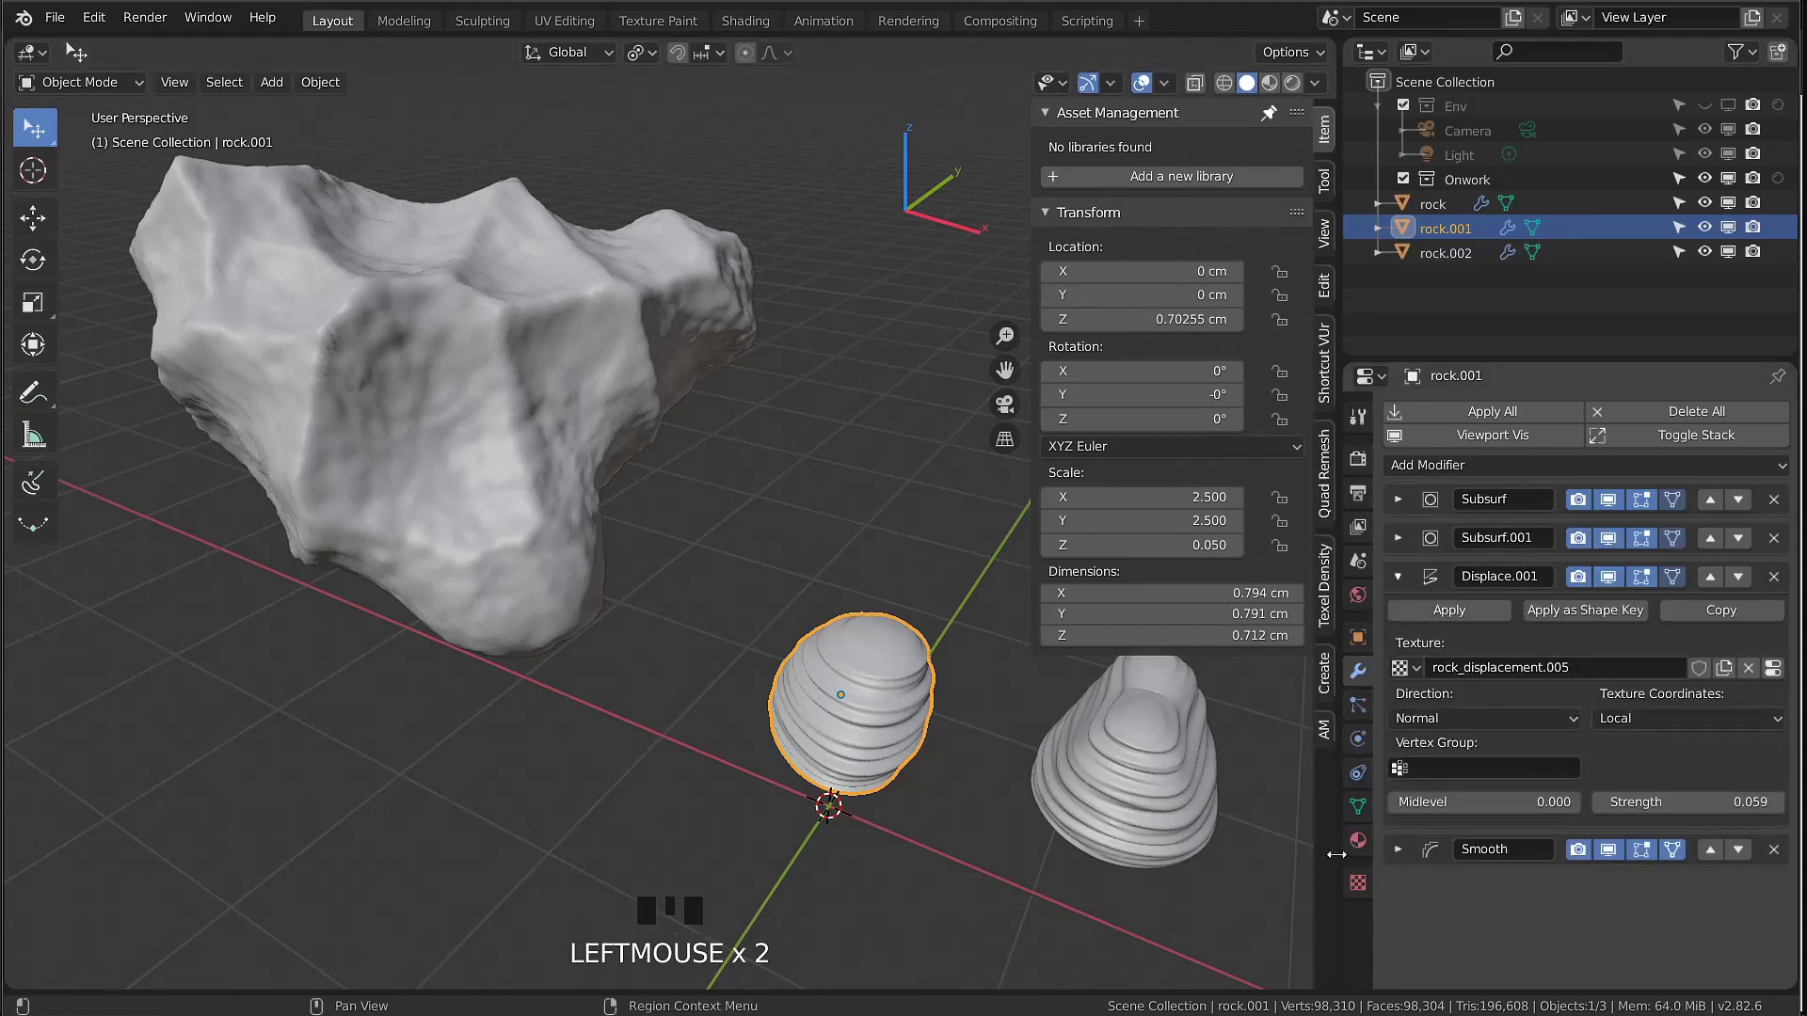
left_click(1357, 883)
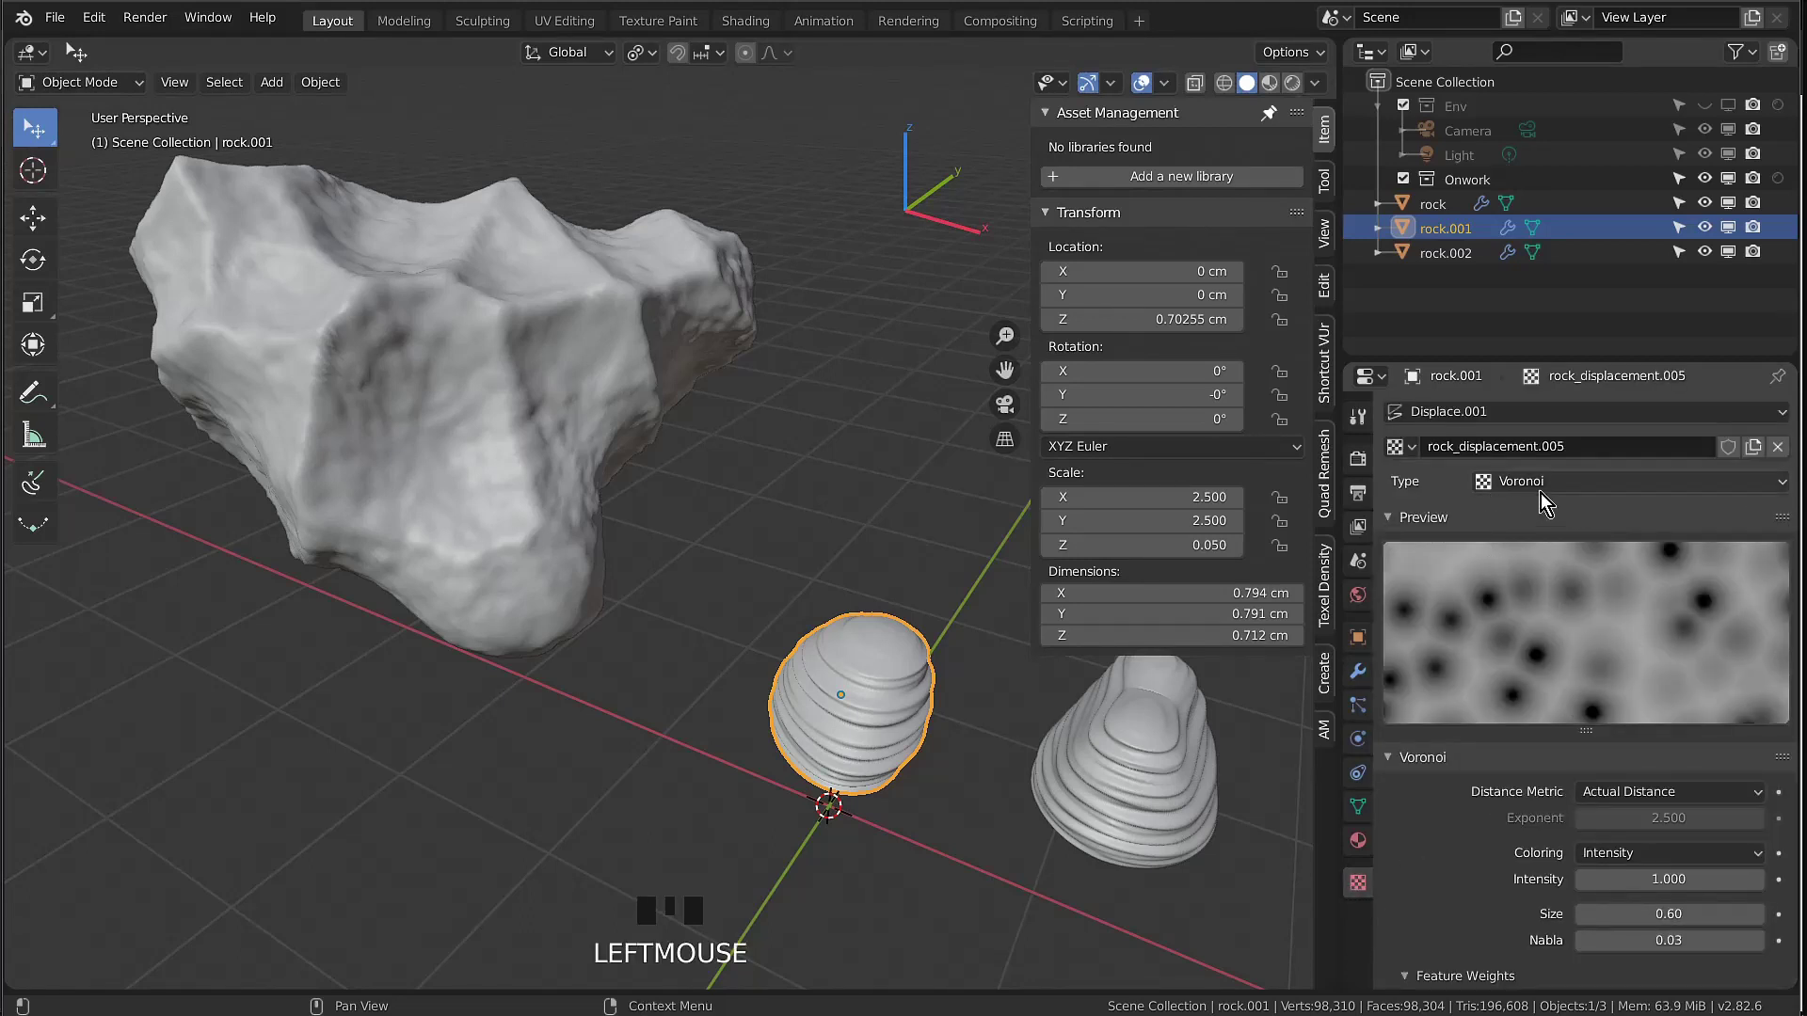
Alternate selection between the large rock and rock.001 to compare their textures and modifiers
left_click(455, 425)
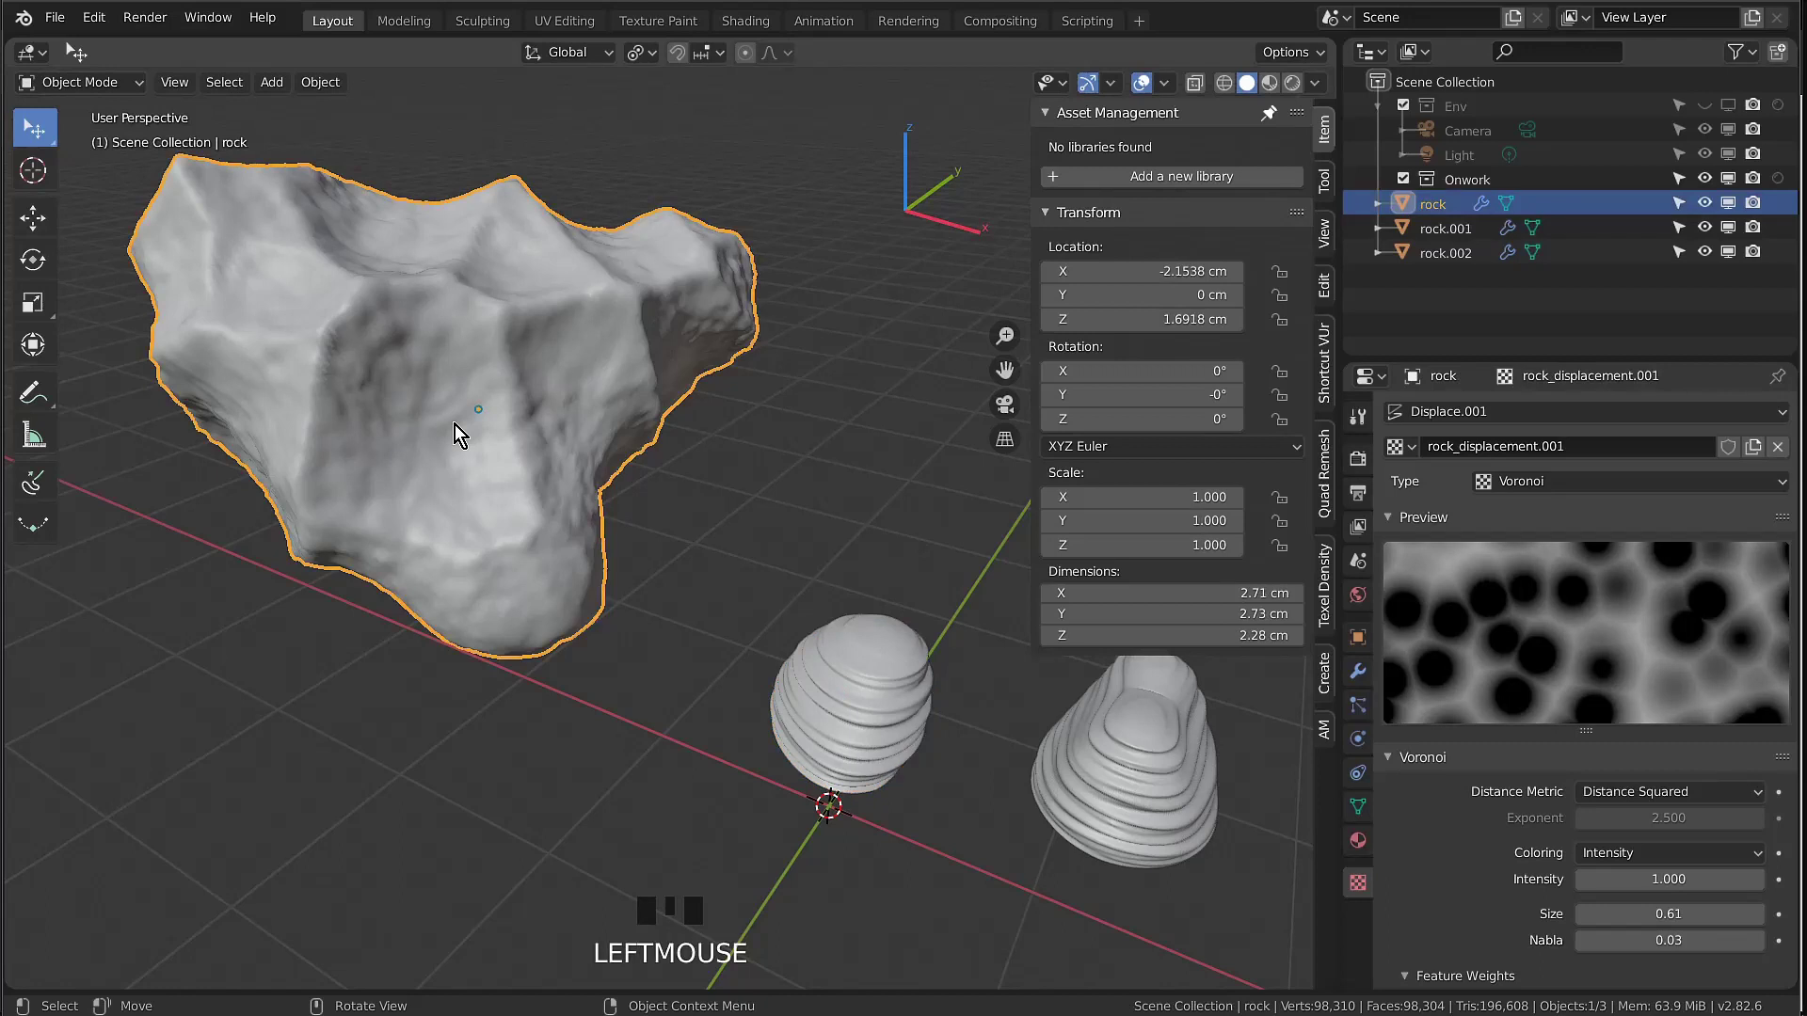
left_click(830, 685)
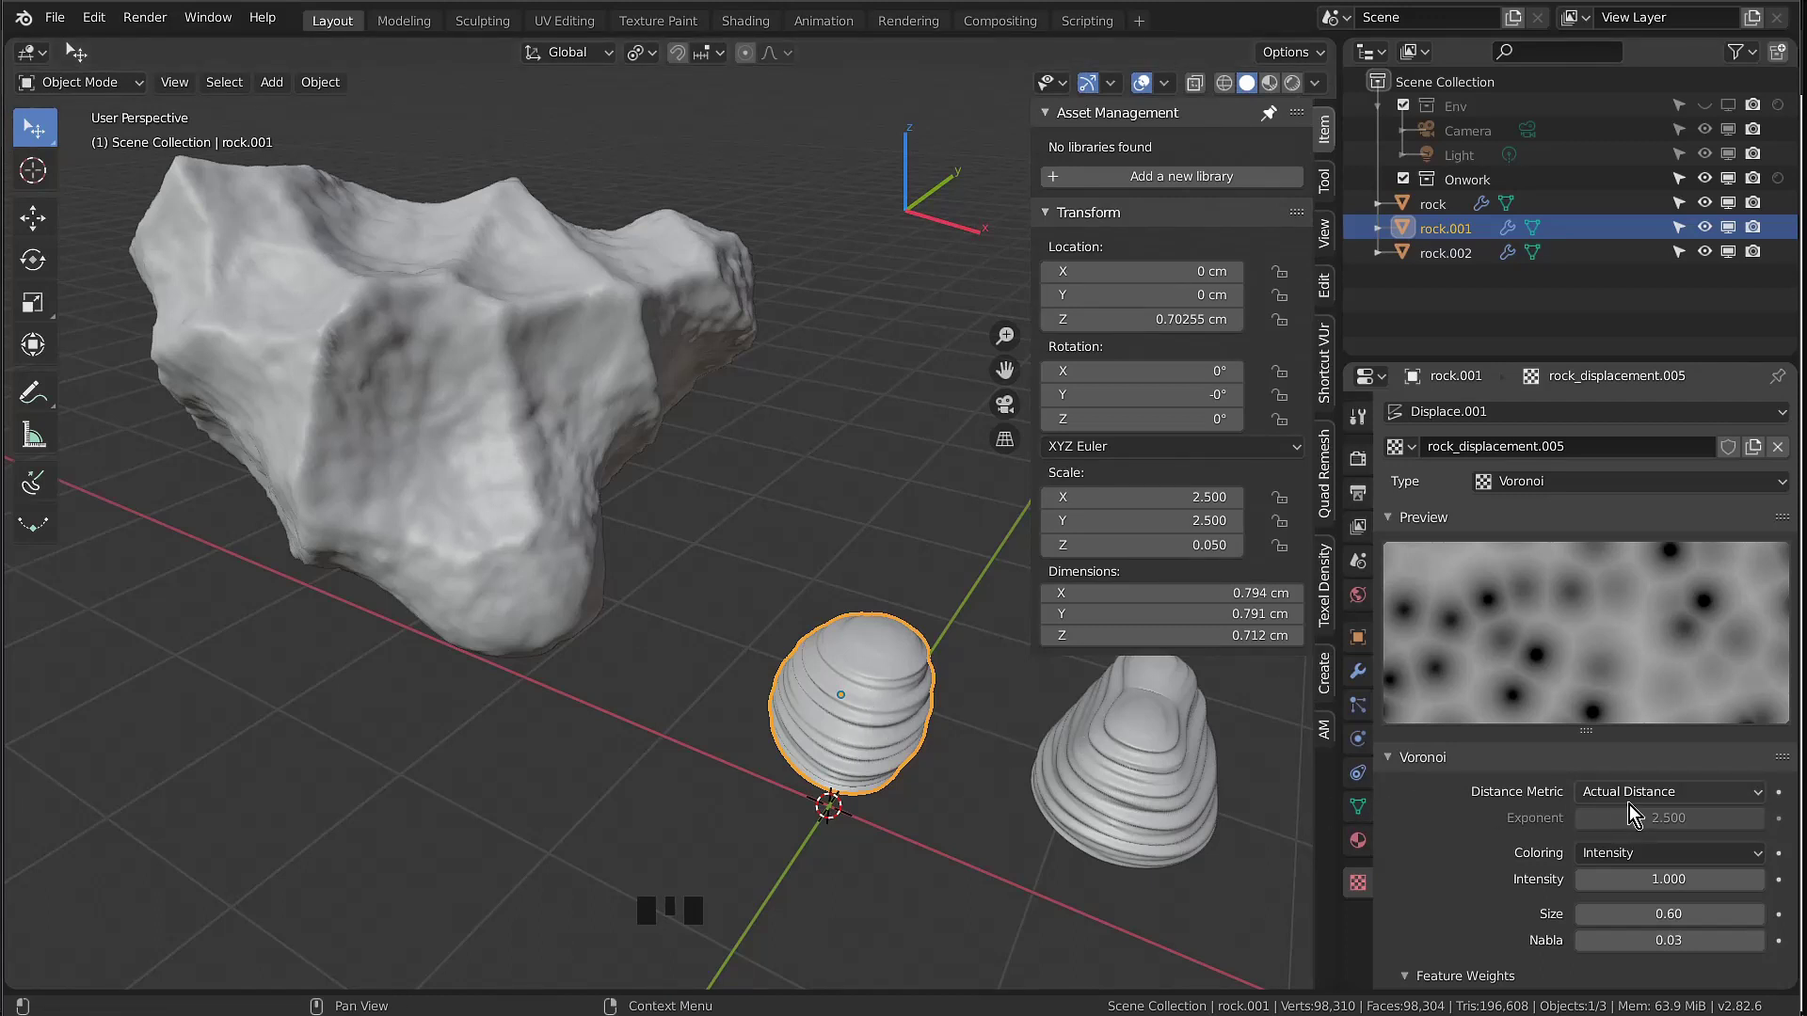
left_click(578, 432)
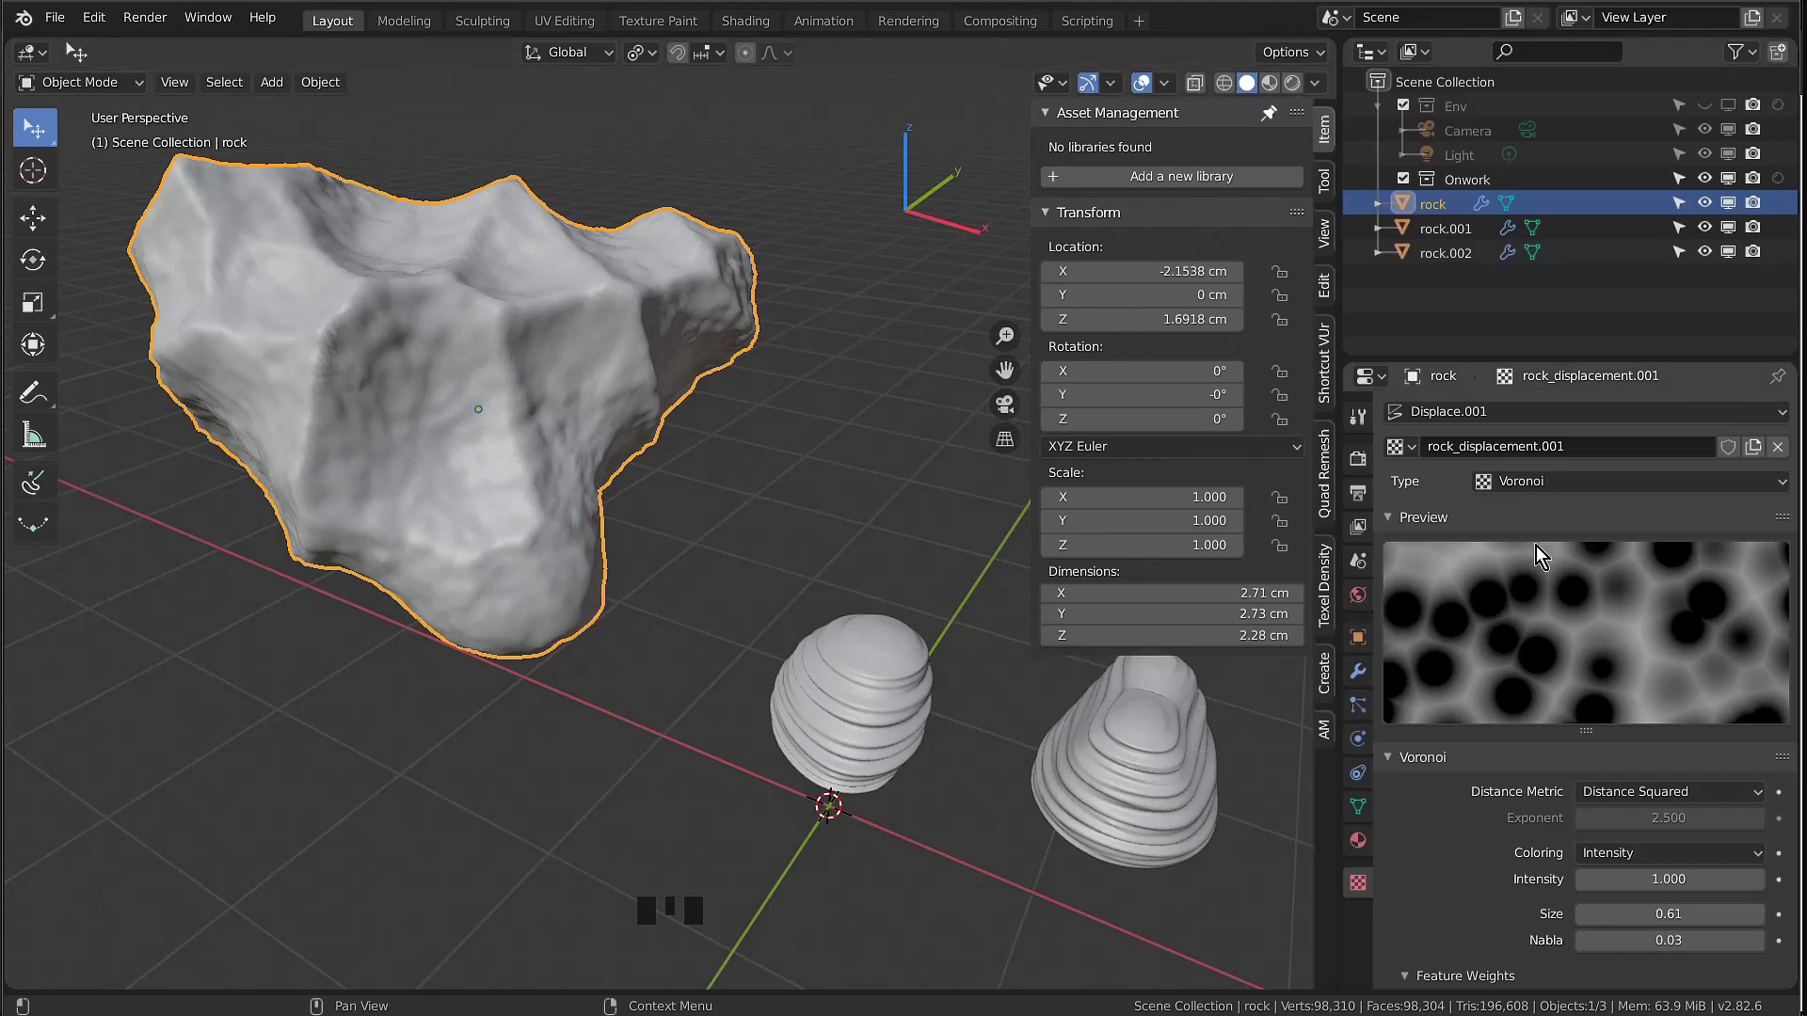
left_click(1357, 668)
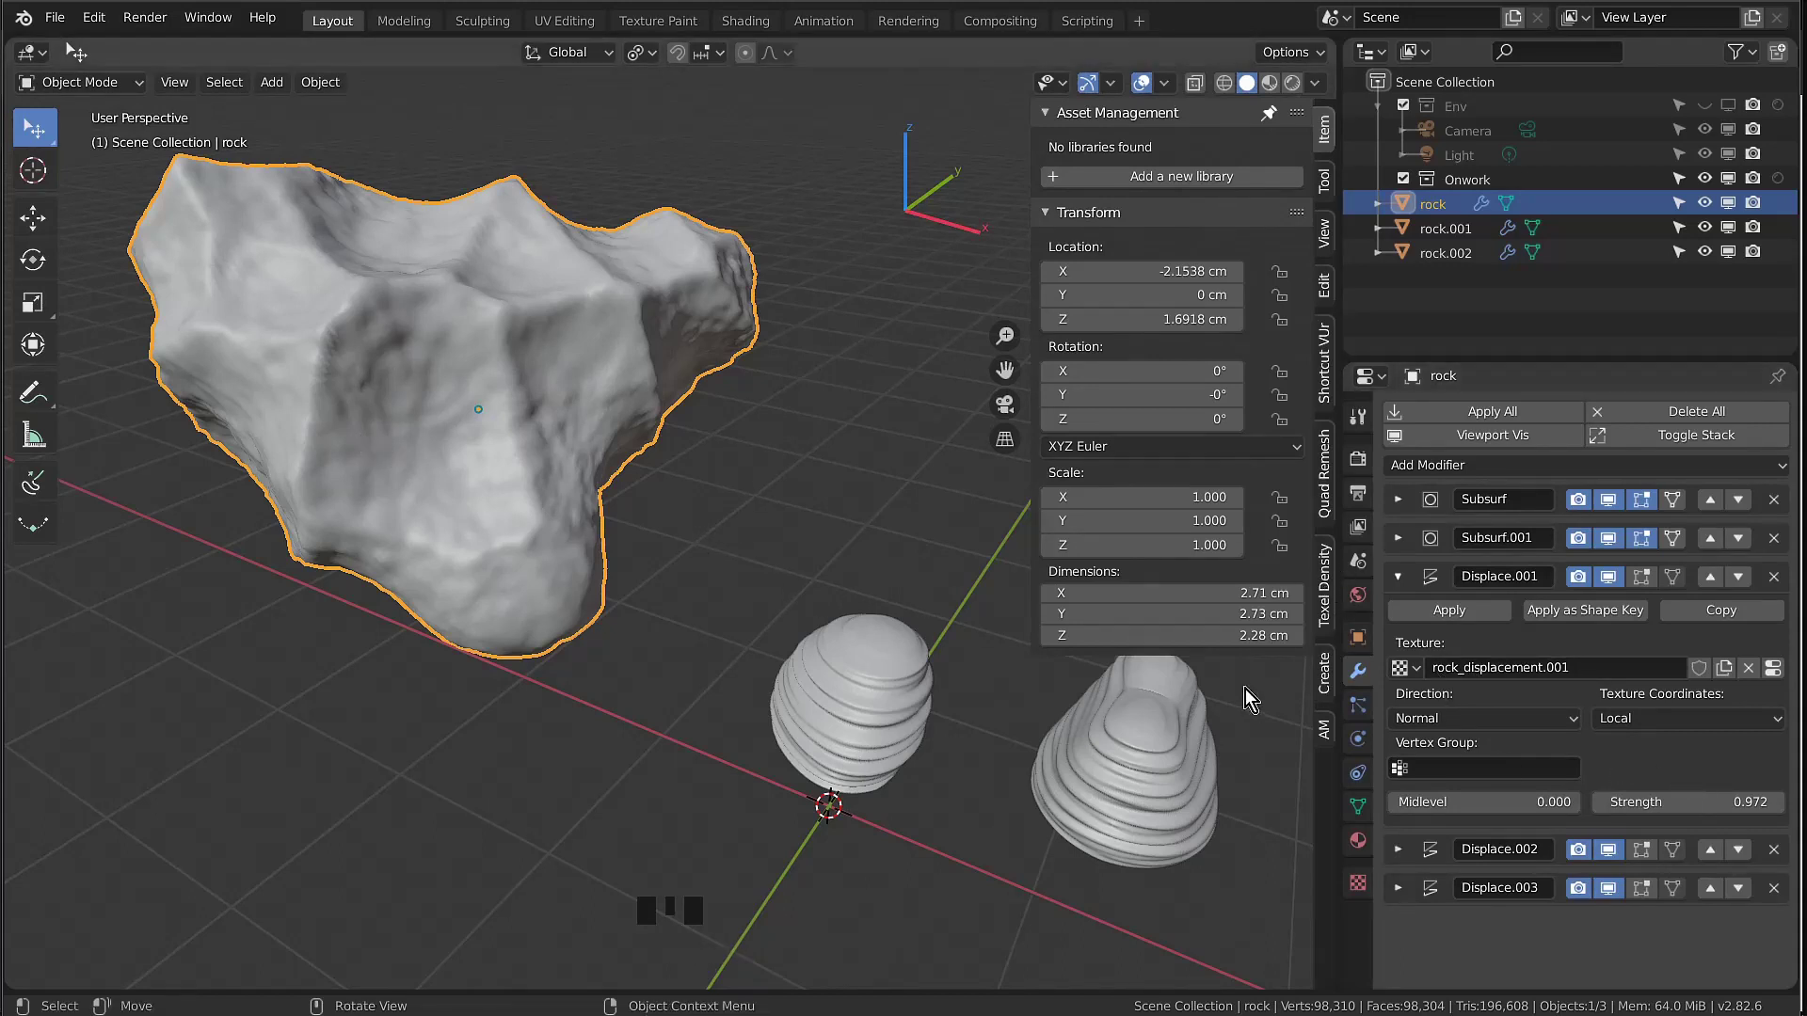
left_click(794, 745)
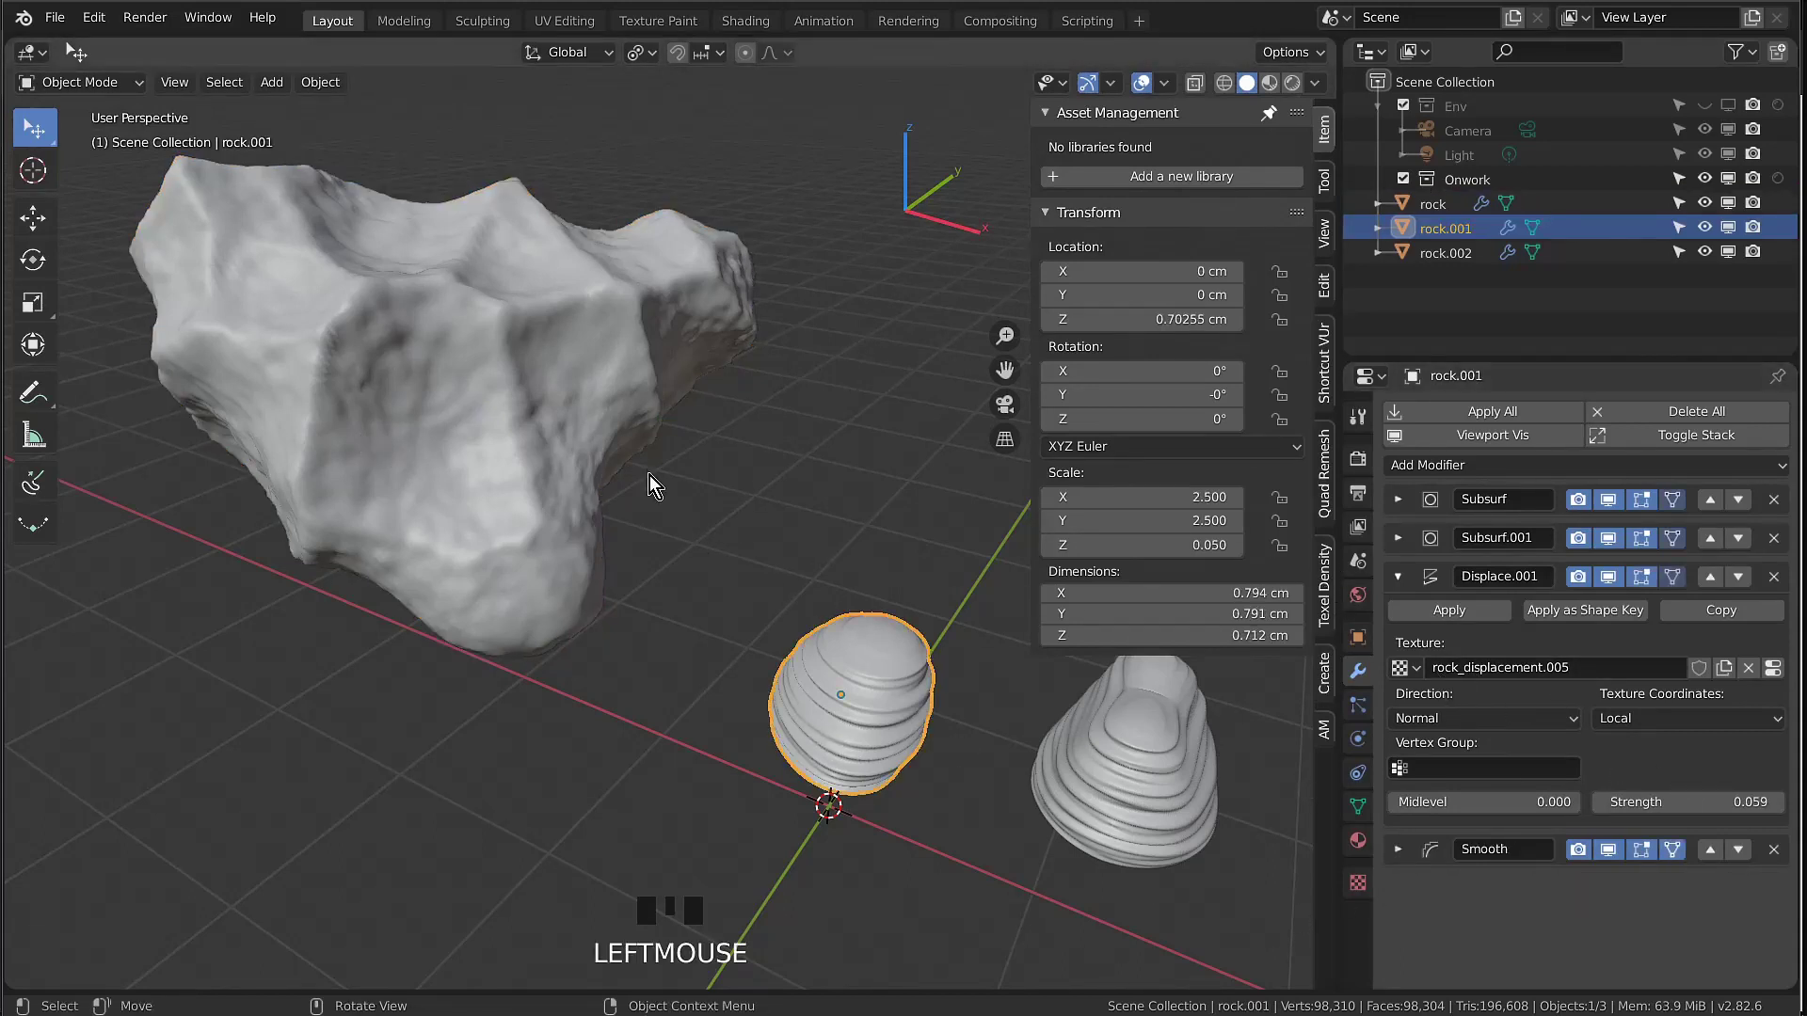
left_click(449, 416)
Assign rock_displacement.005 to the large rock's Displace.001 and inspect the texture
left_click(1412, 668)
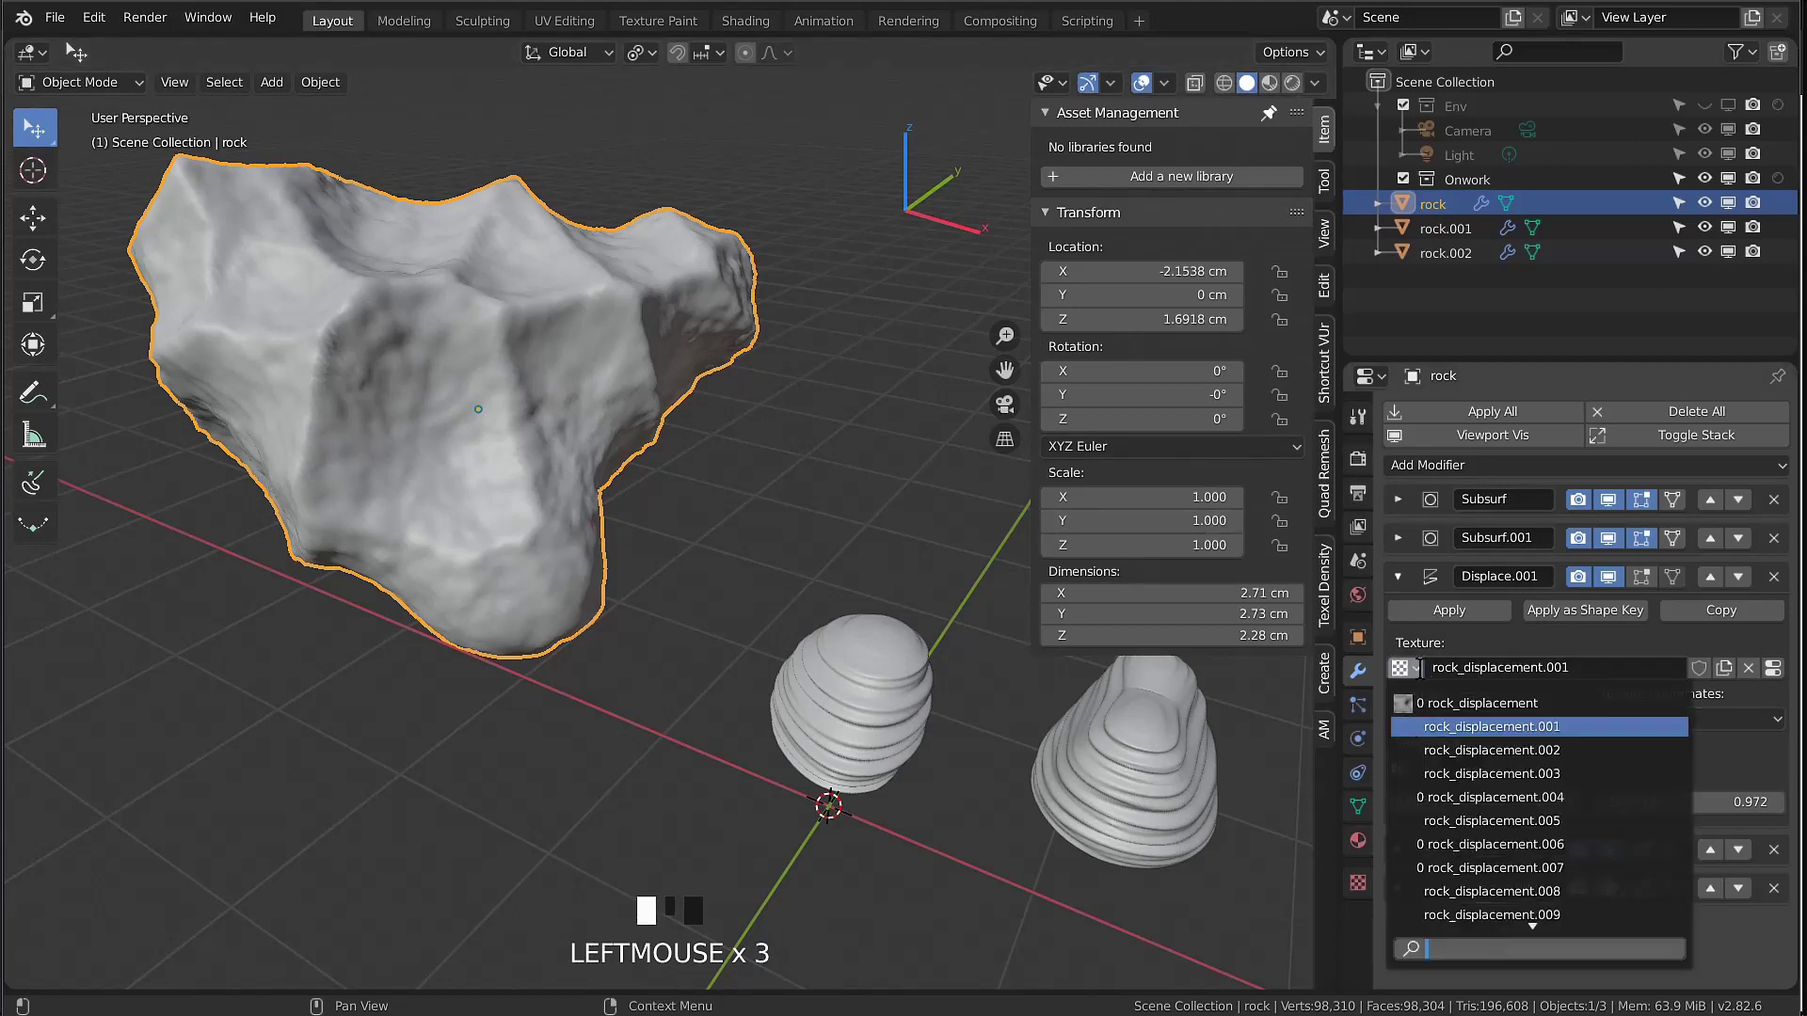
left_click(1558, 823)
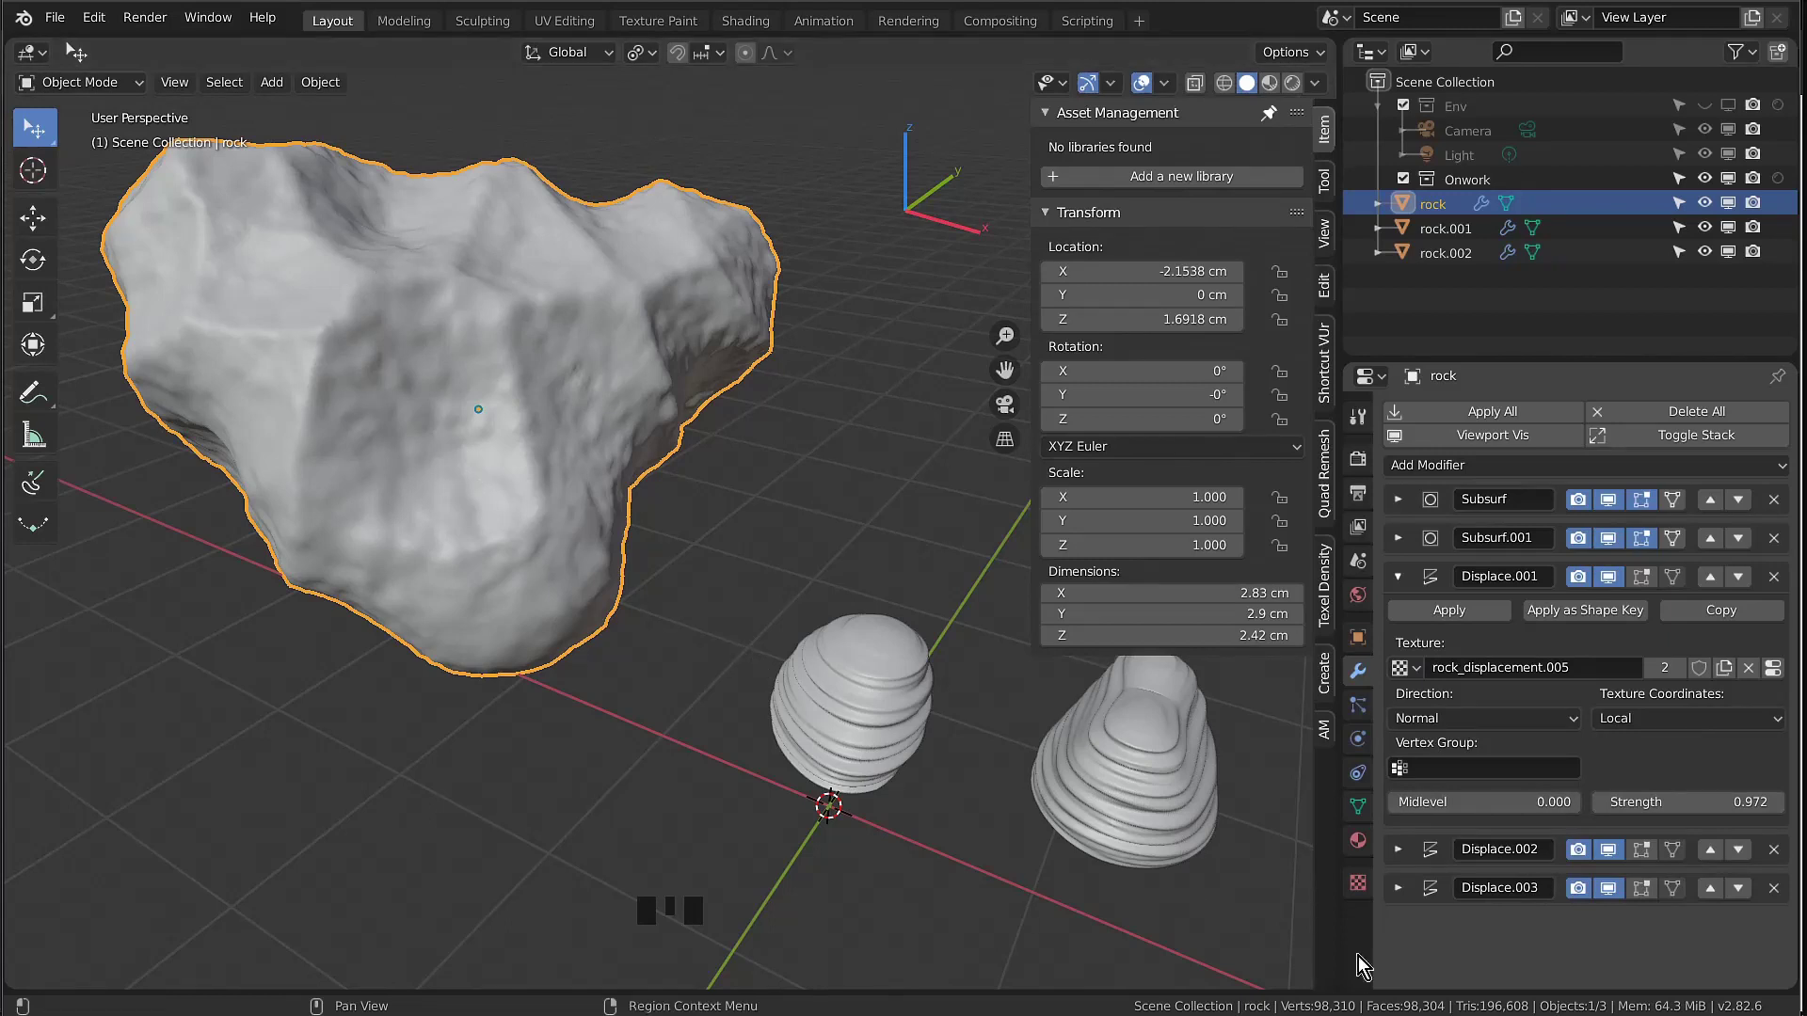
left_click(1357, 880)
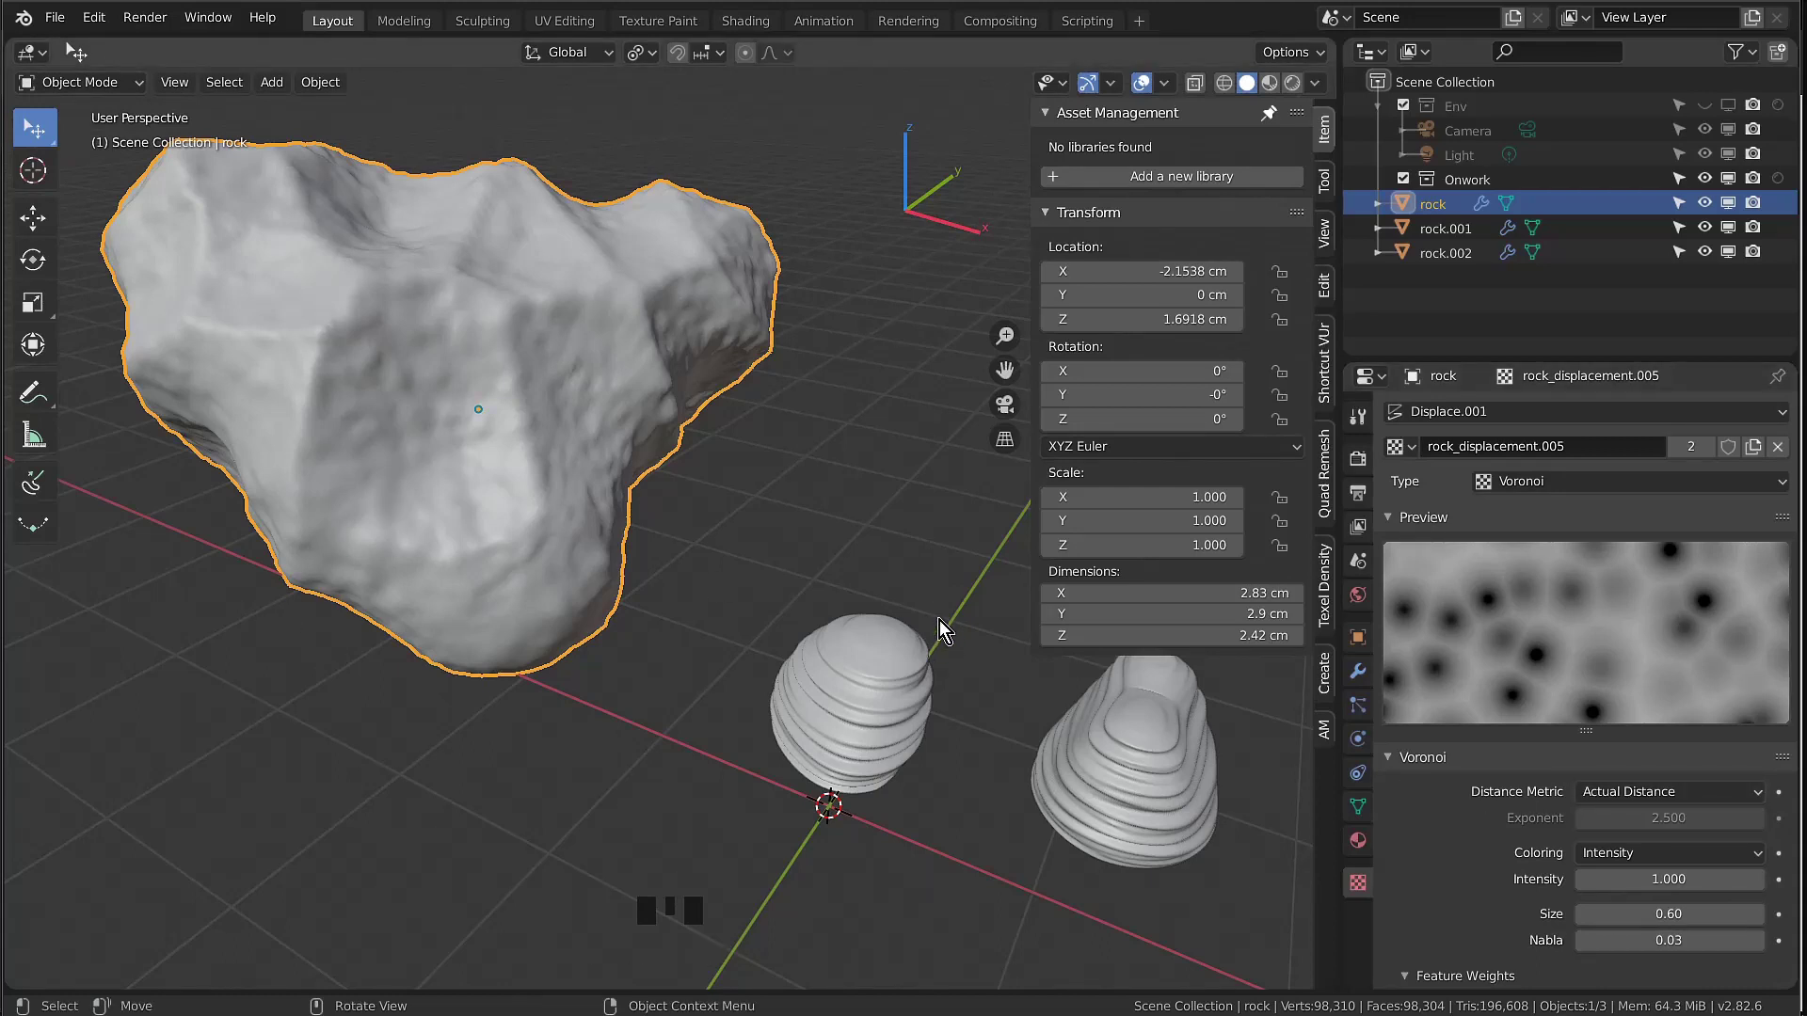
left_click(1358, 671)
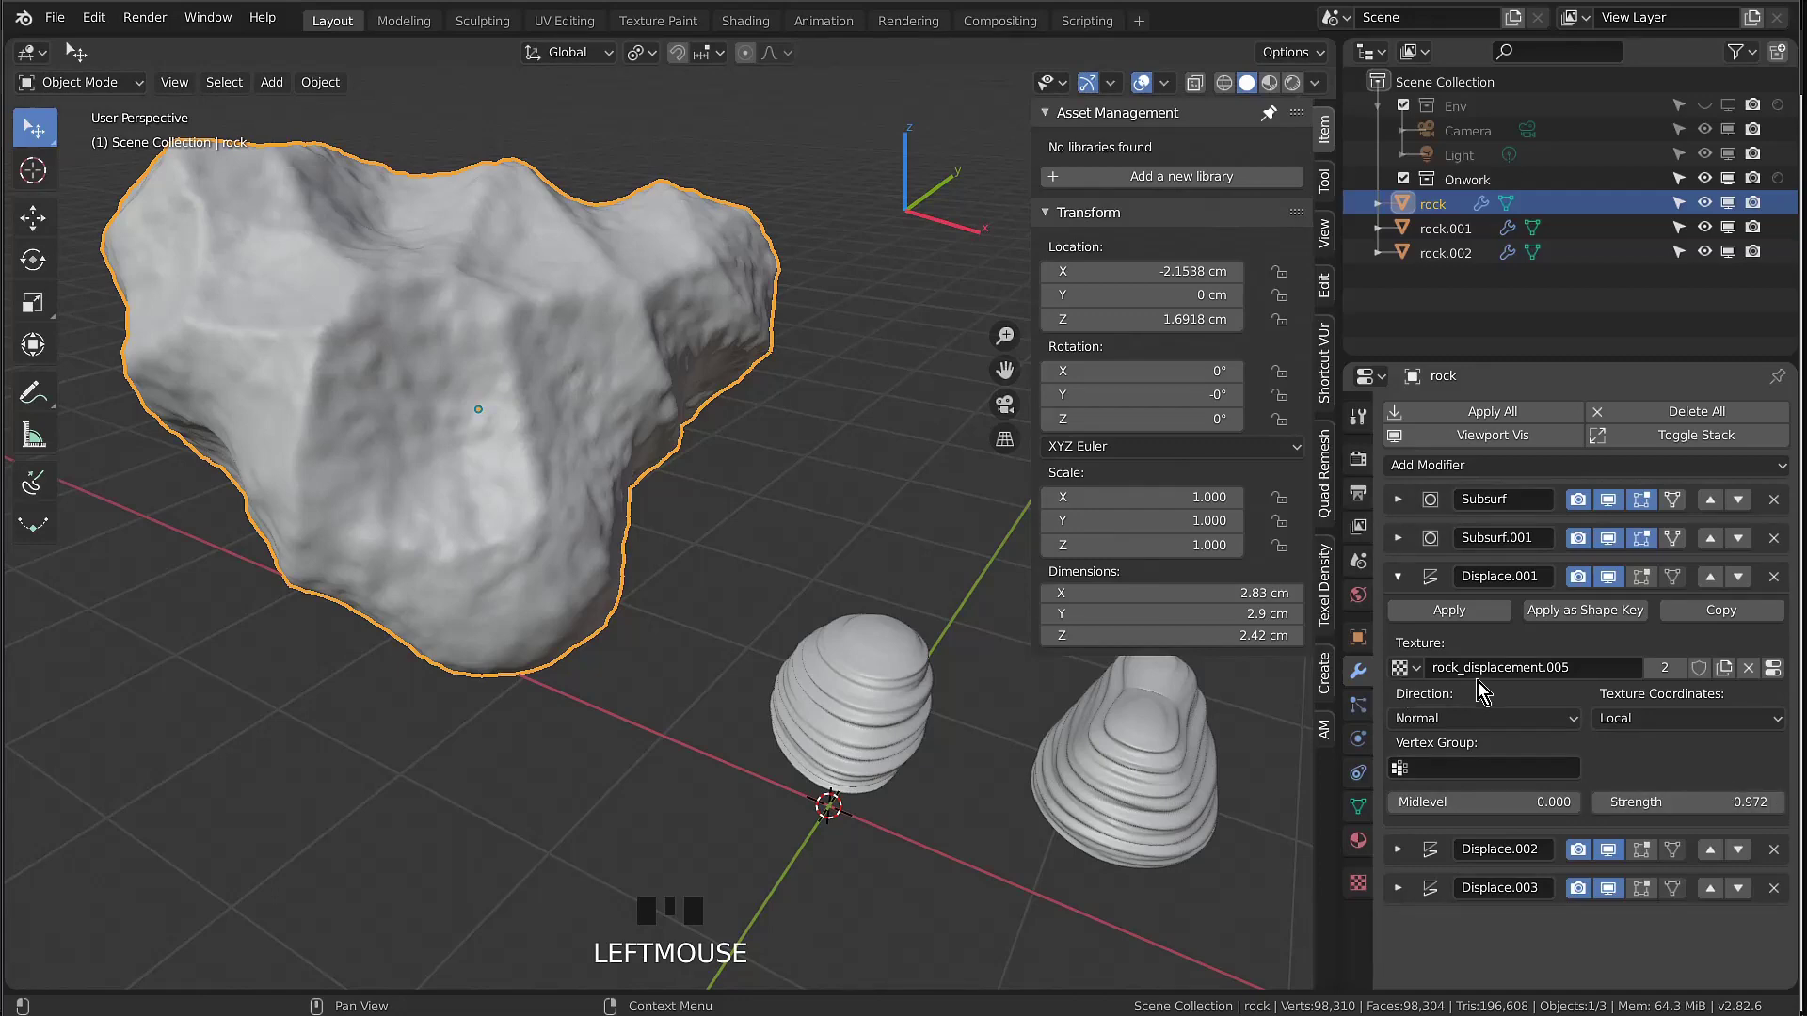
Undo through Undo History so Displace.001 uses rock_displacement.001 again
key("ctrl+z")
key("ctrl+alt+z")
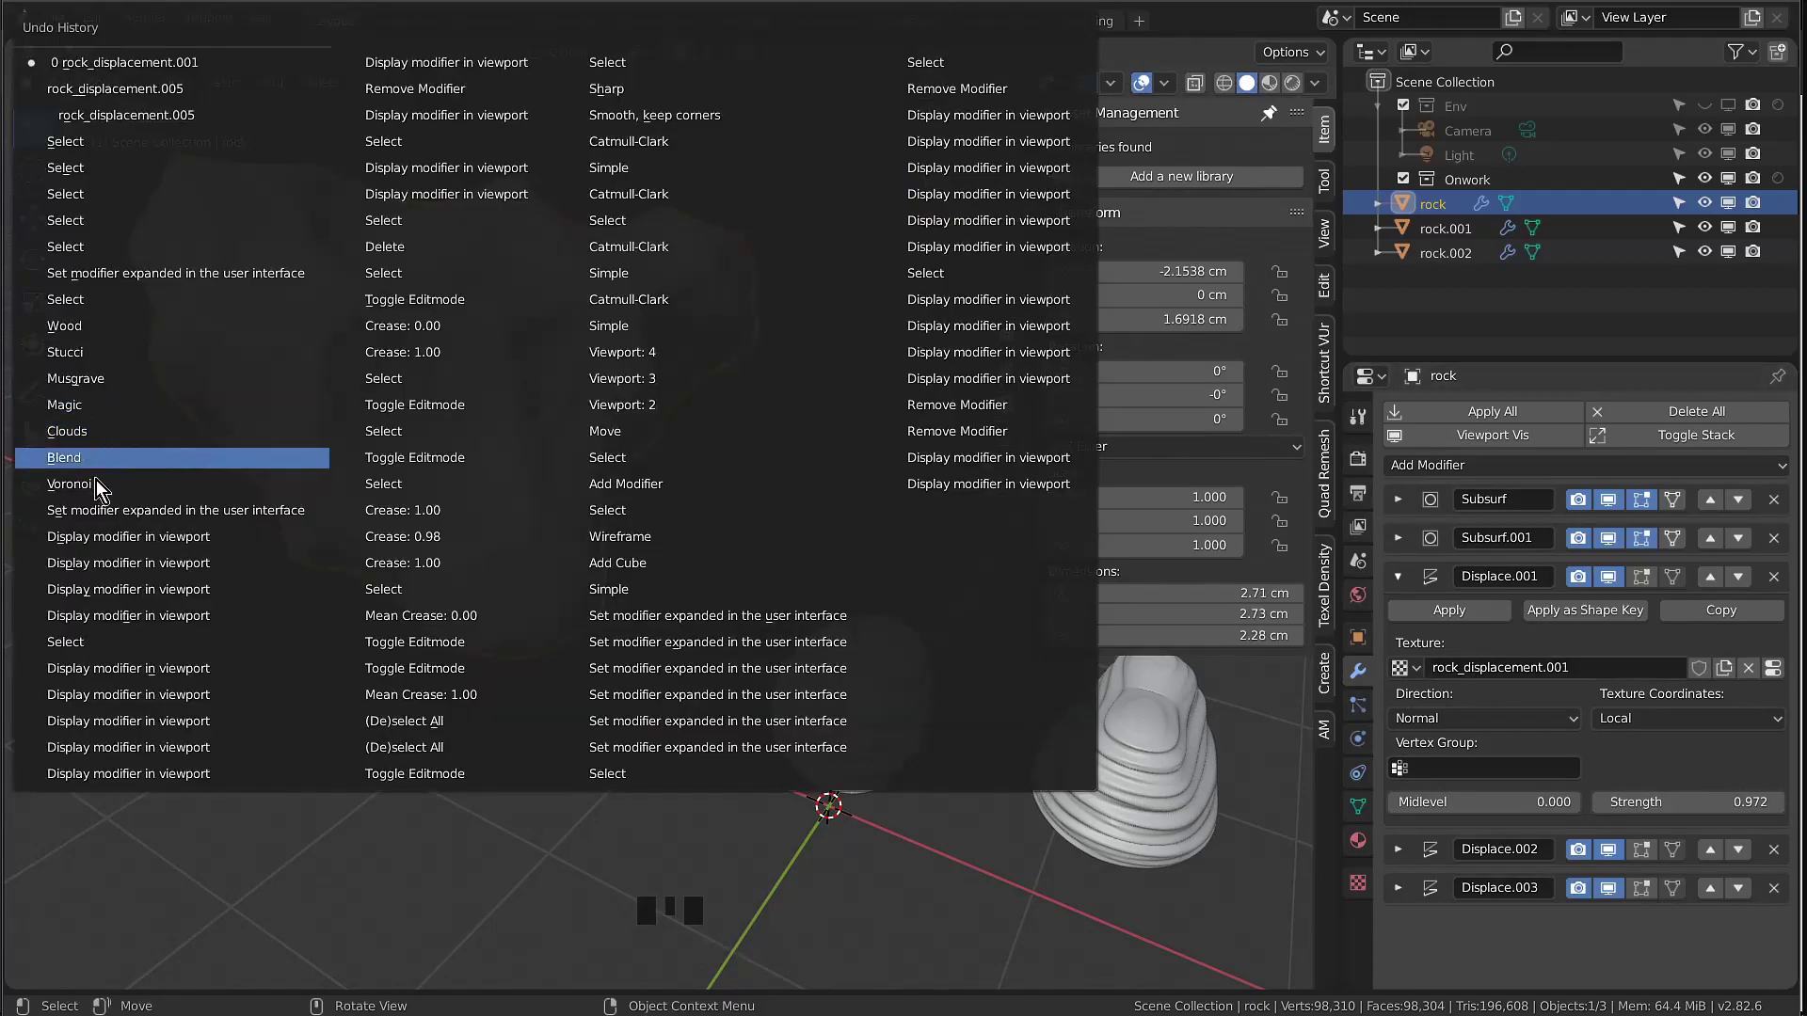
left_click(115, 544)
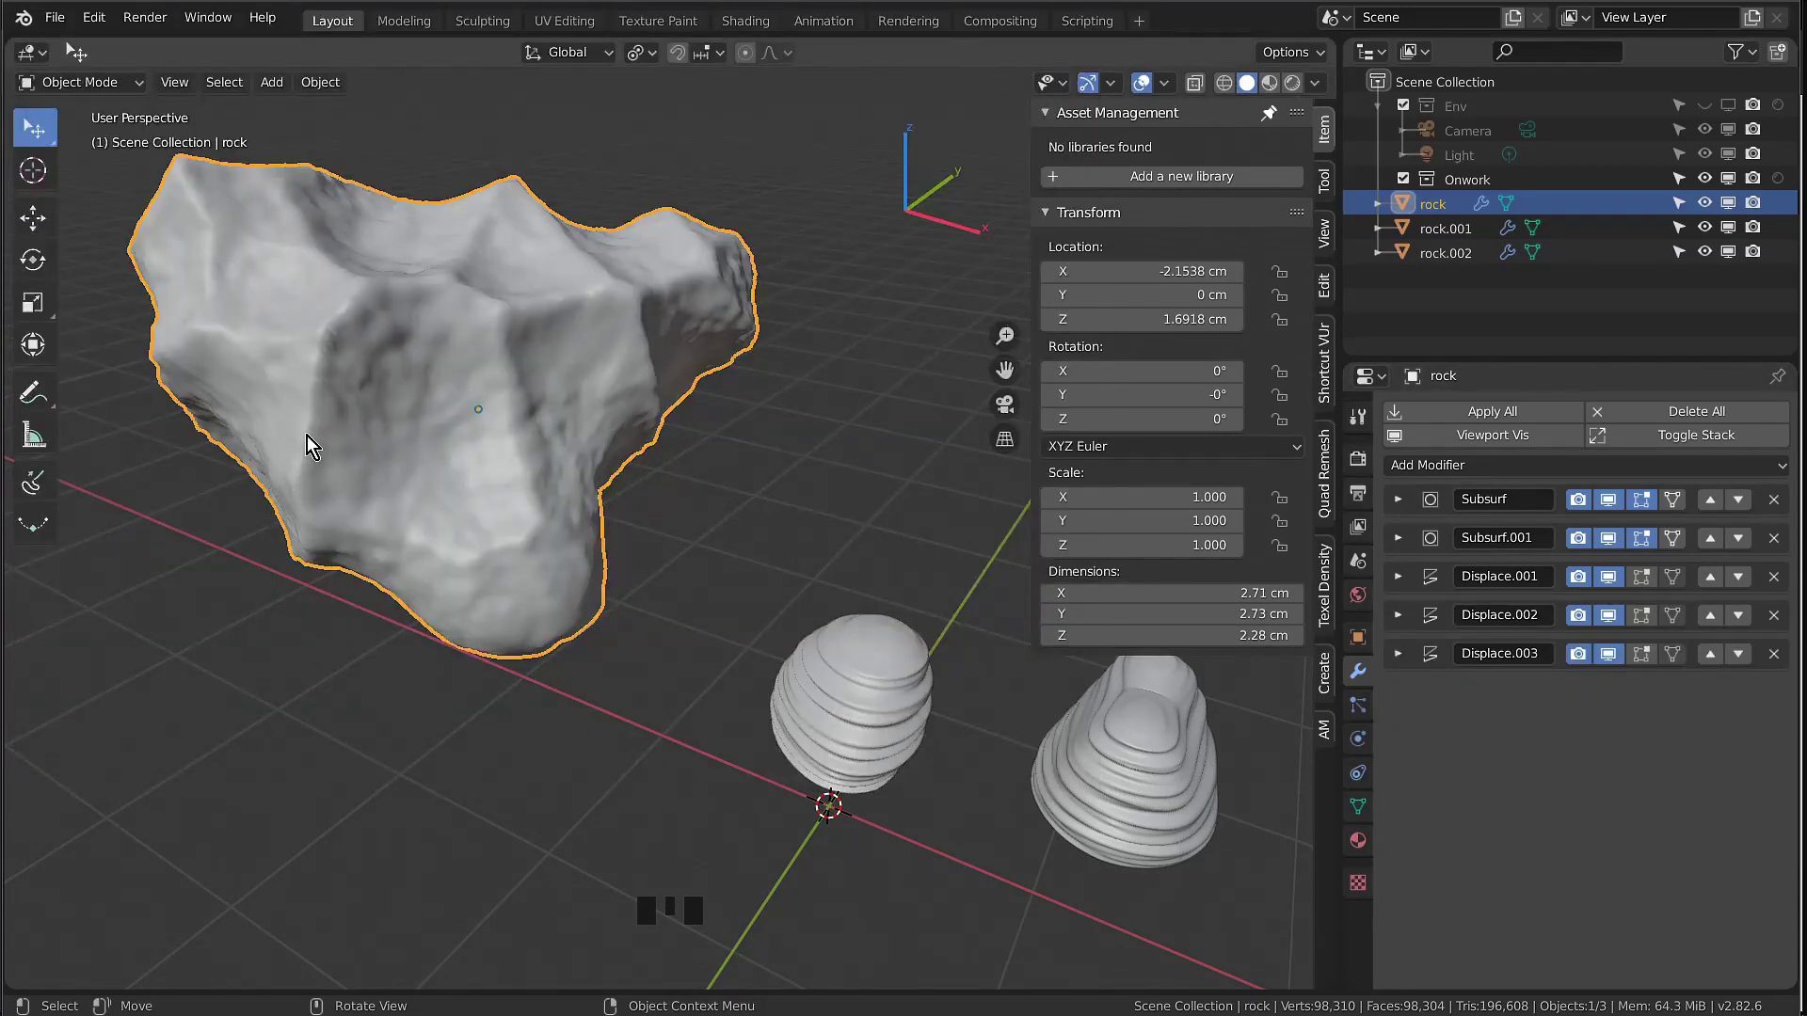
left_click(1433, 582)
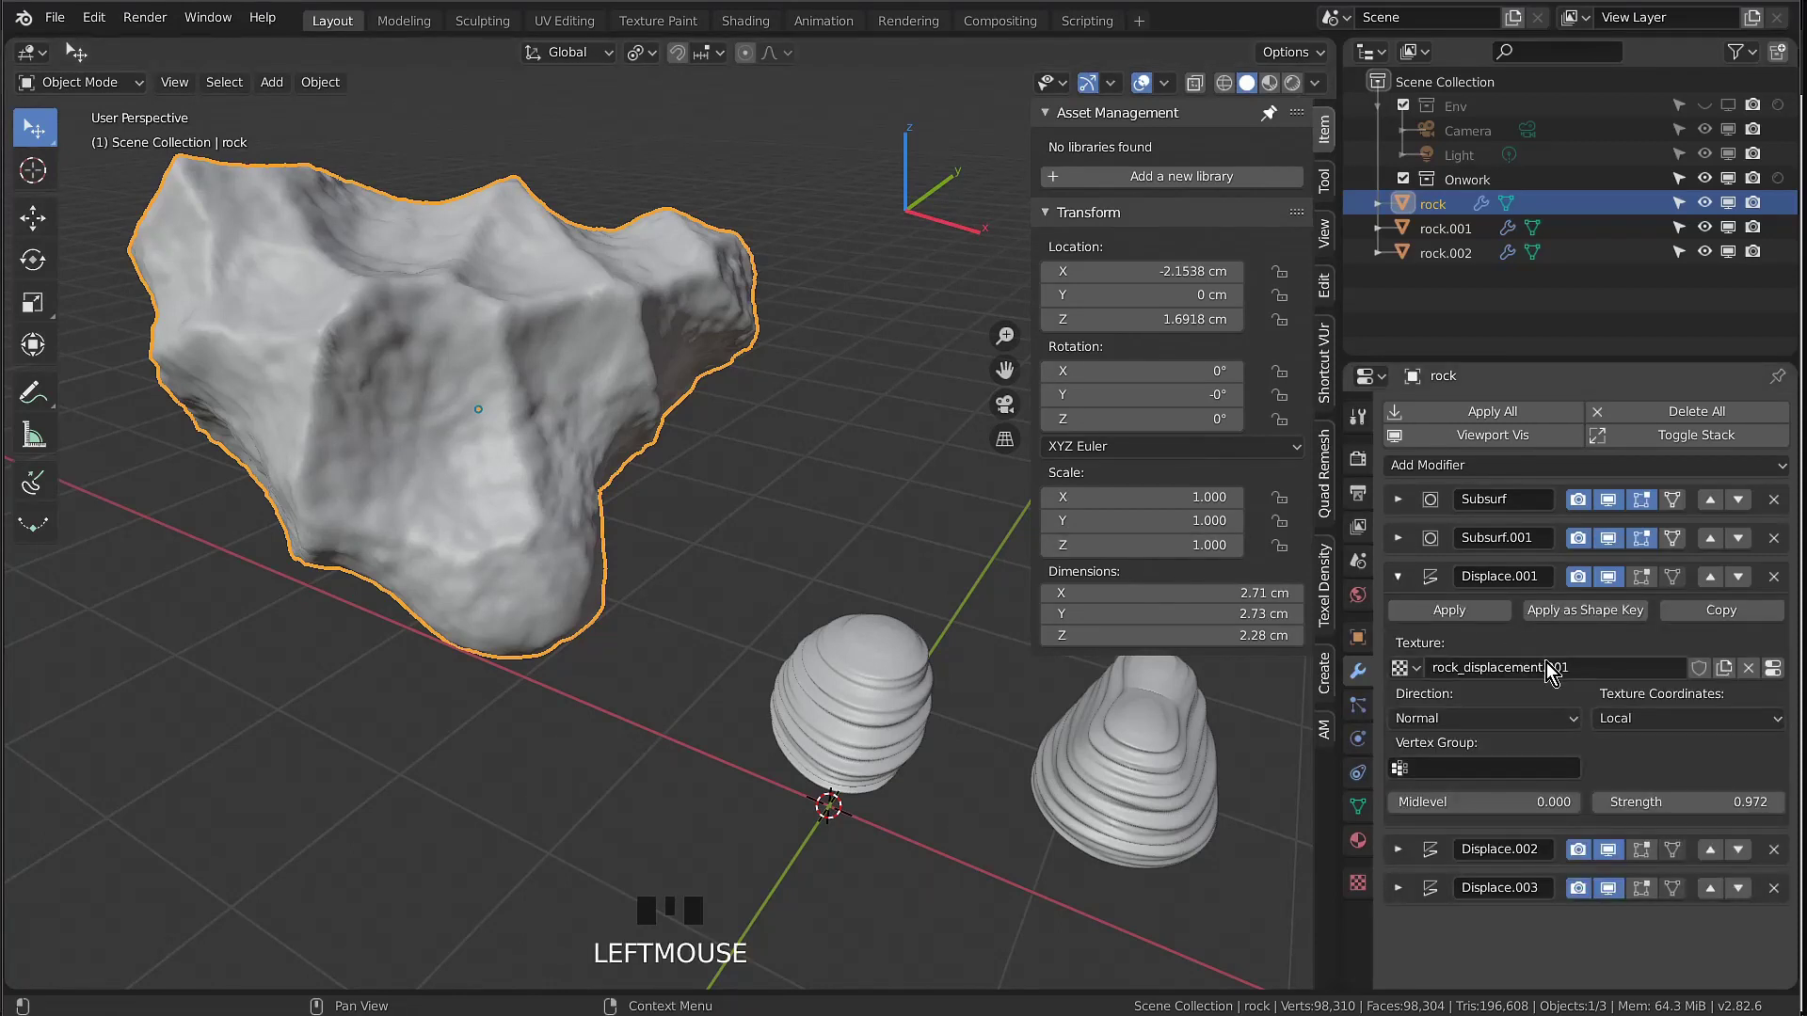
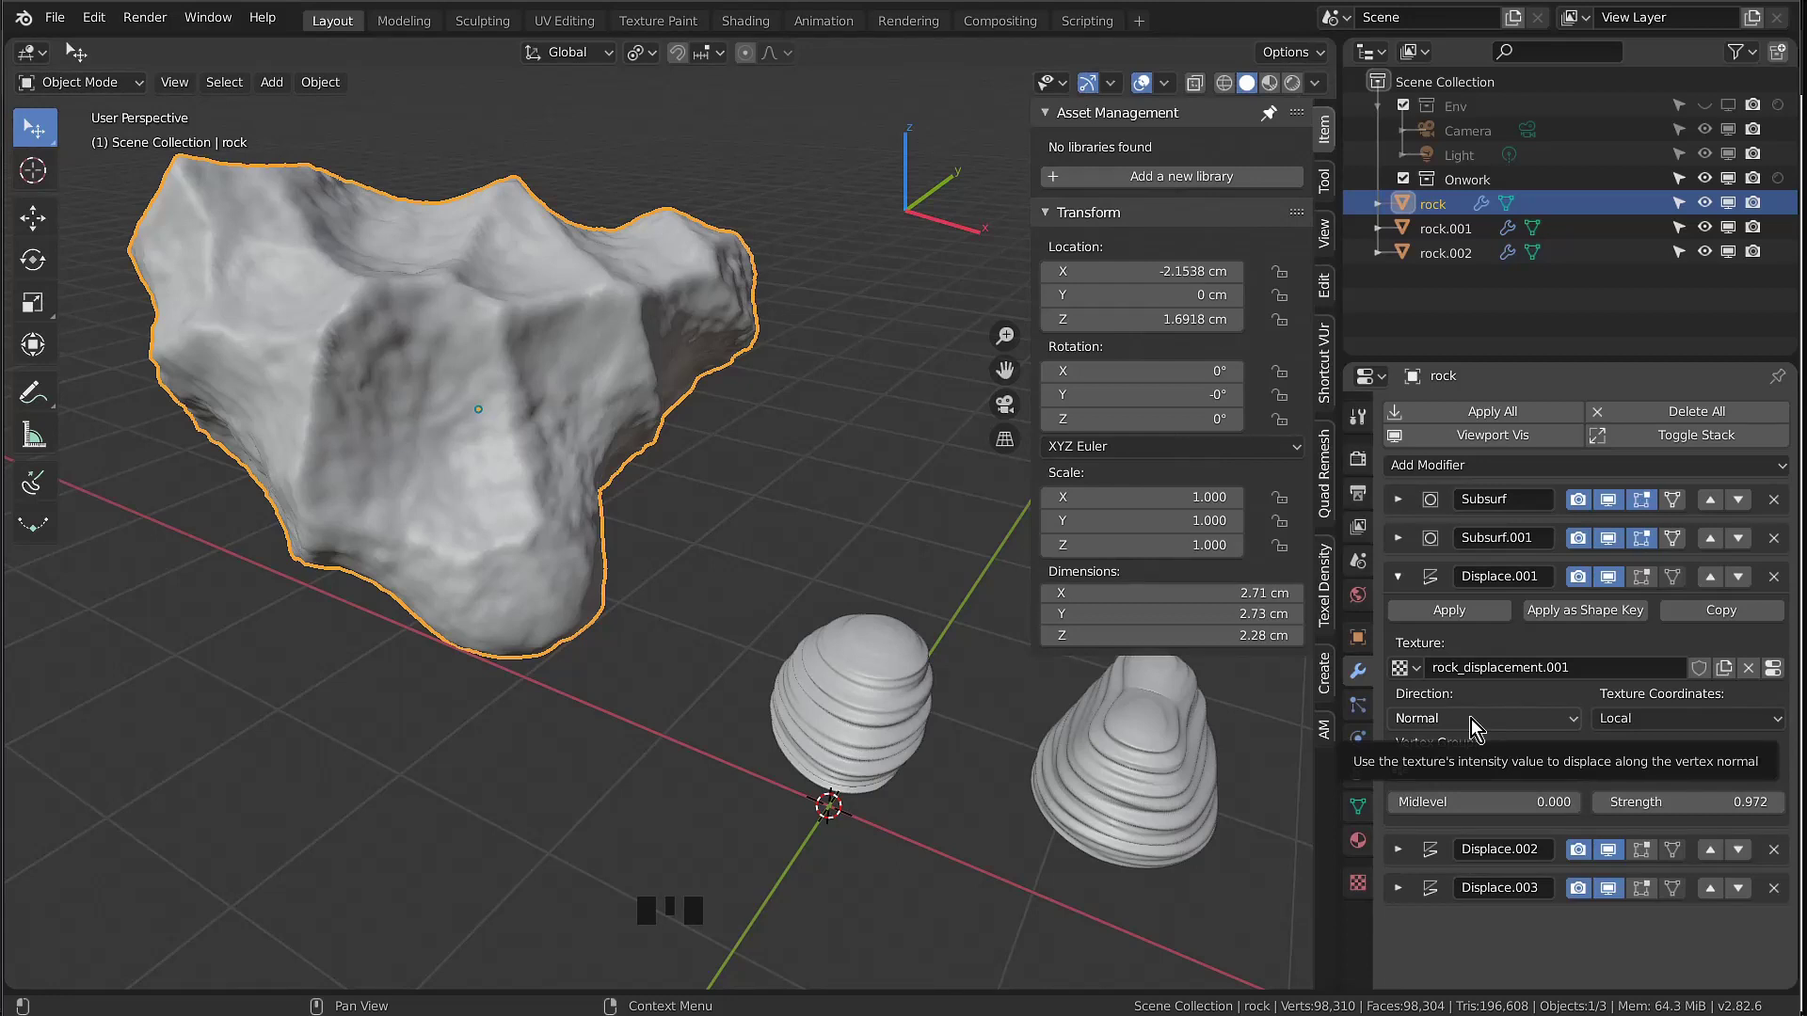
Try Displace.001's direction as X, Y and Z, then return it to Normal
left_click(1471, 719)
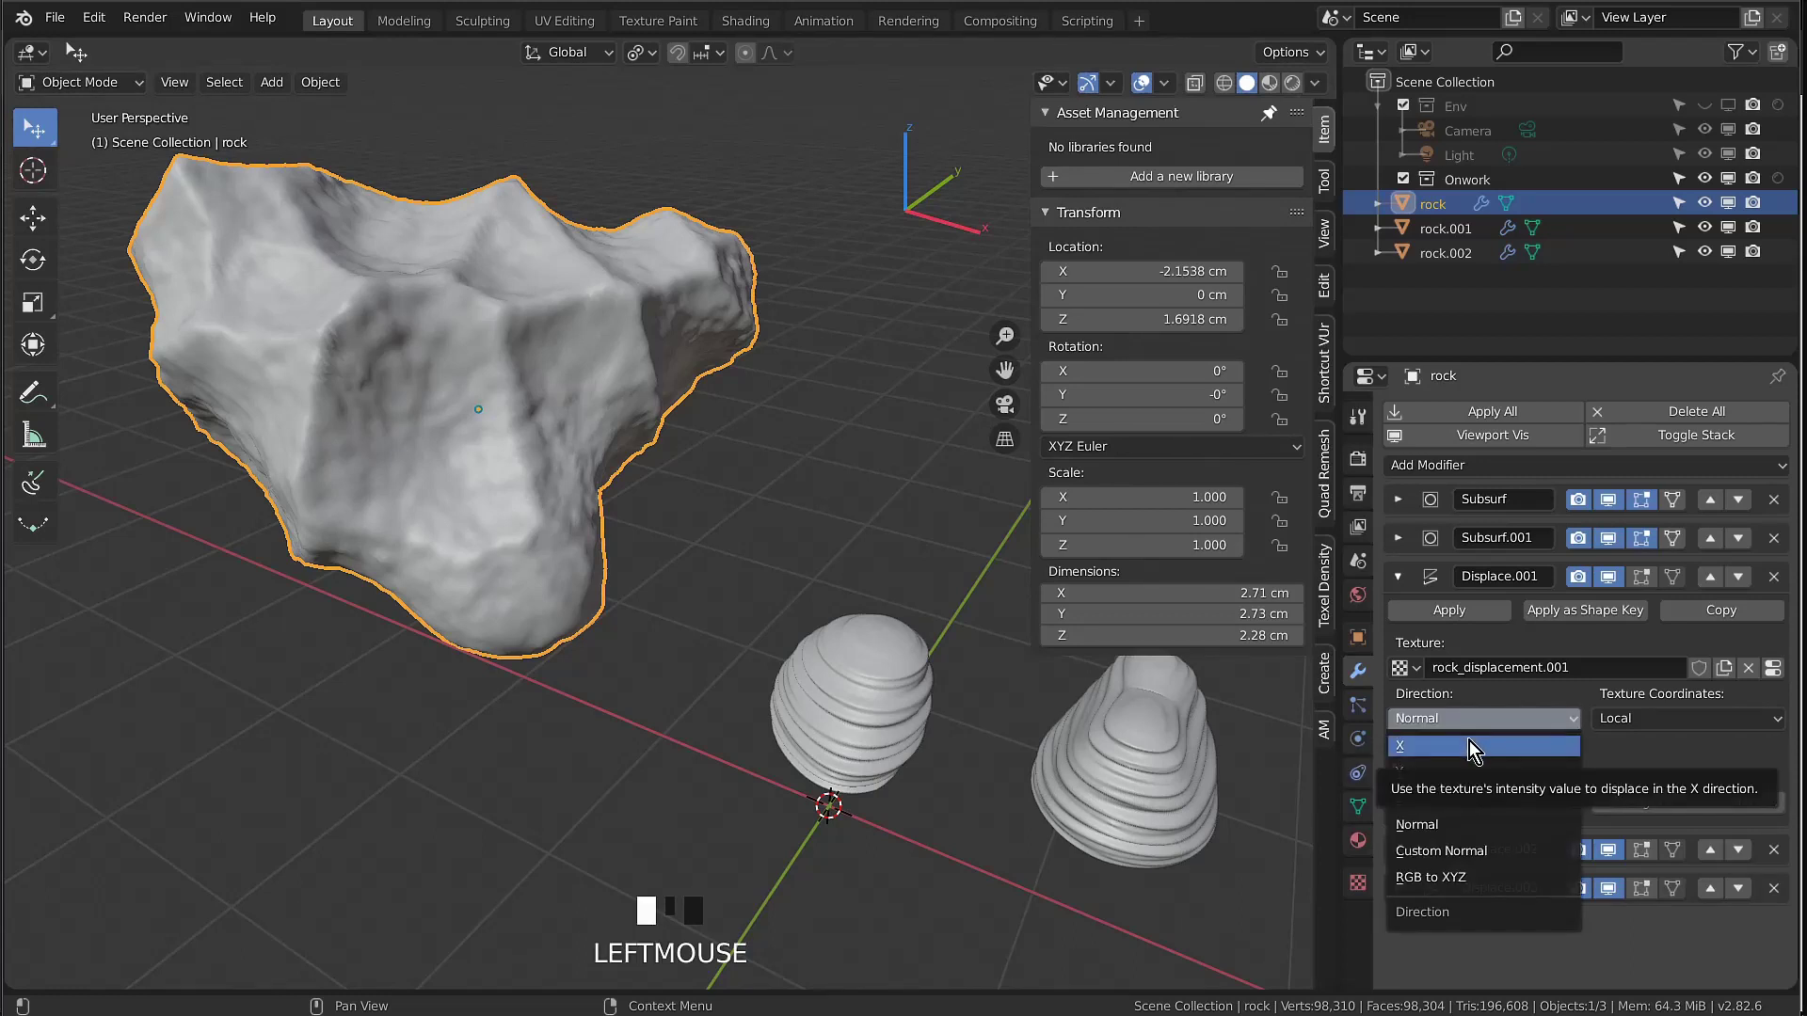
left_click(1470, 742)
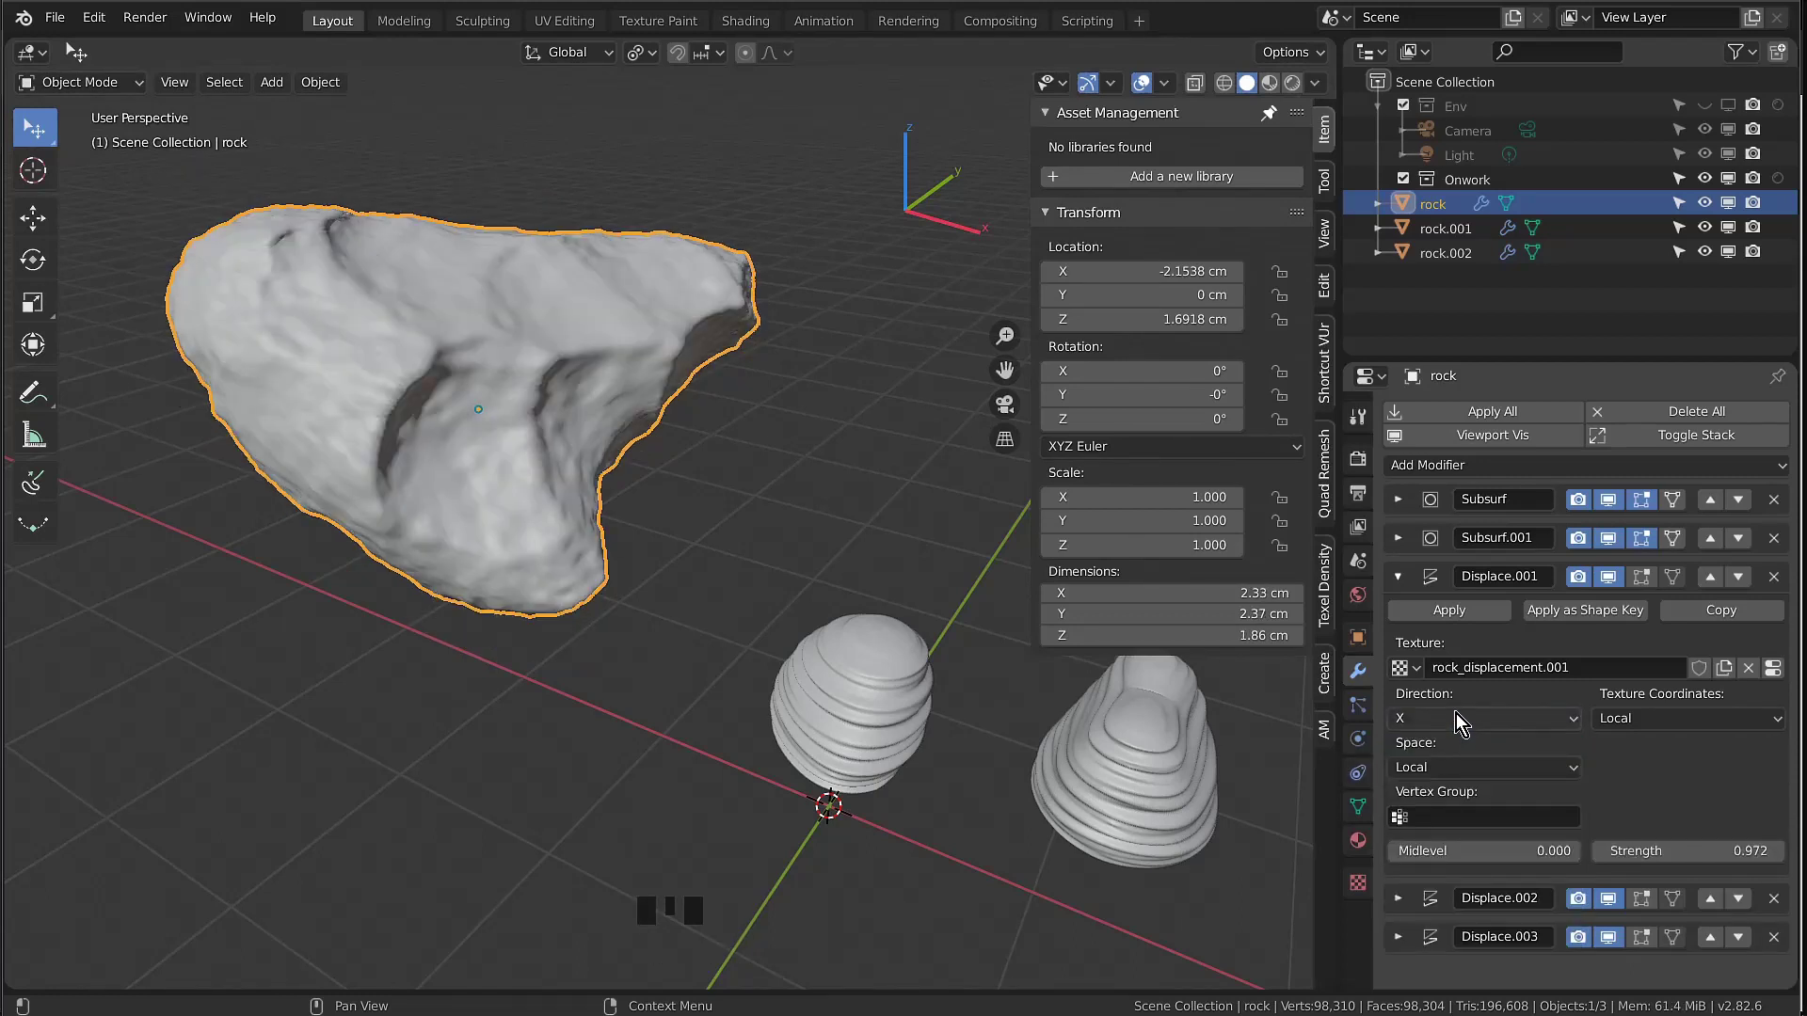
left_click(1455, 716)
left_click(1451, 764)
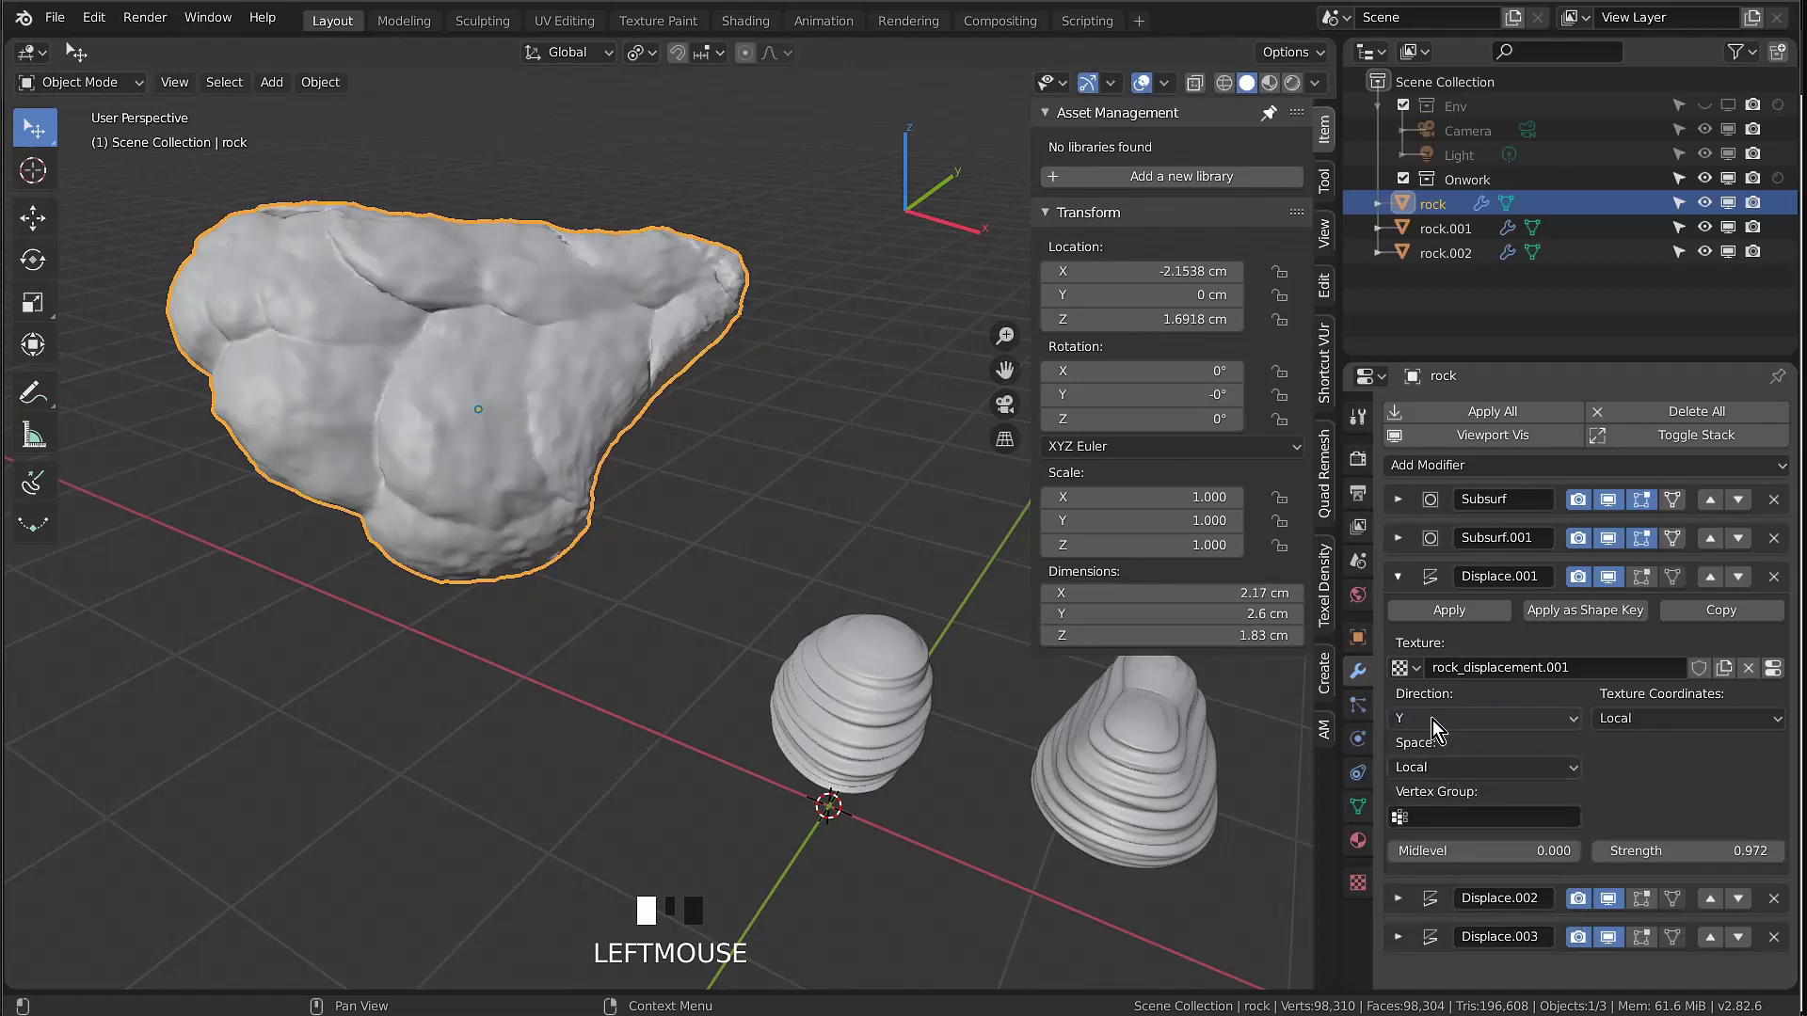
left_click(1441, 722)
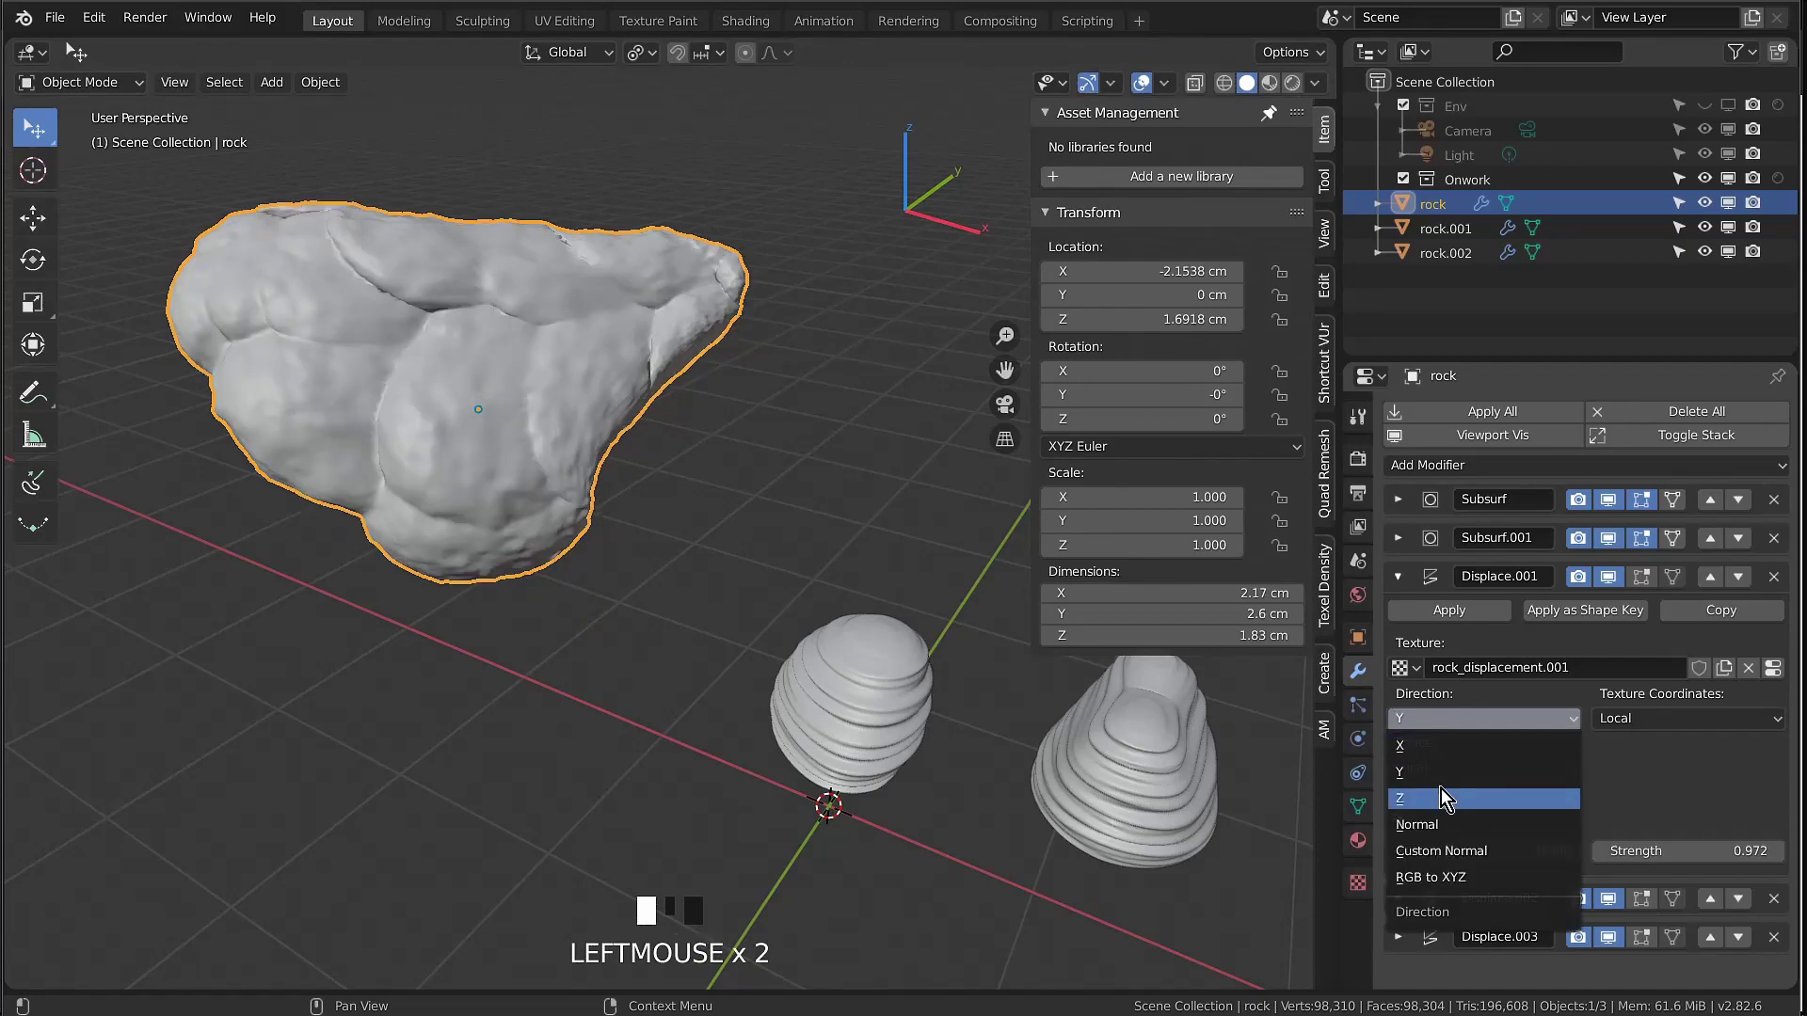
left_click(1442, 790)
left_click(1468, 719)
left_click(1487, 818)
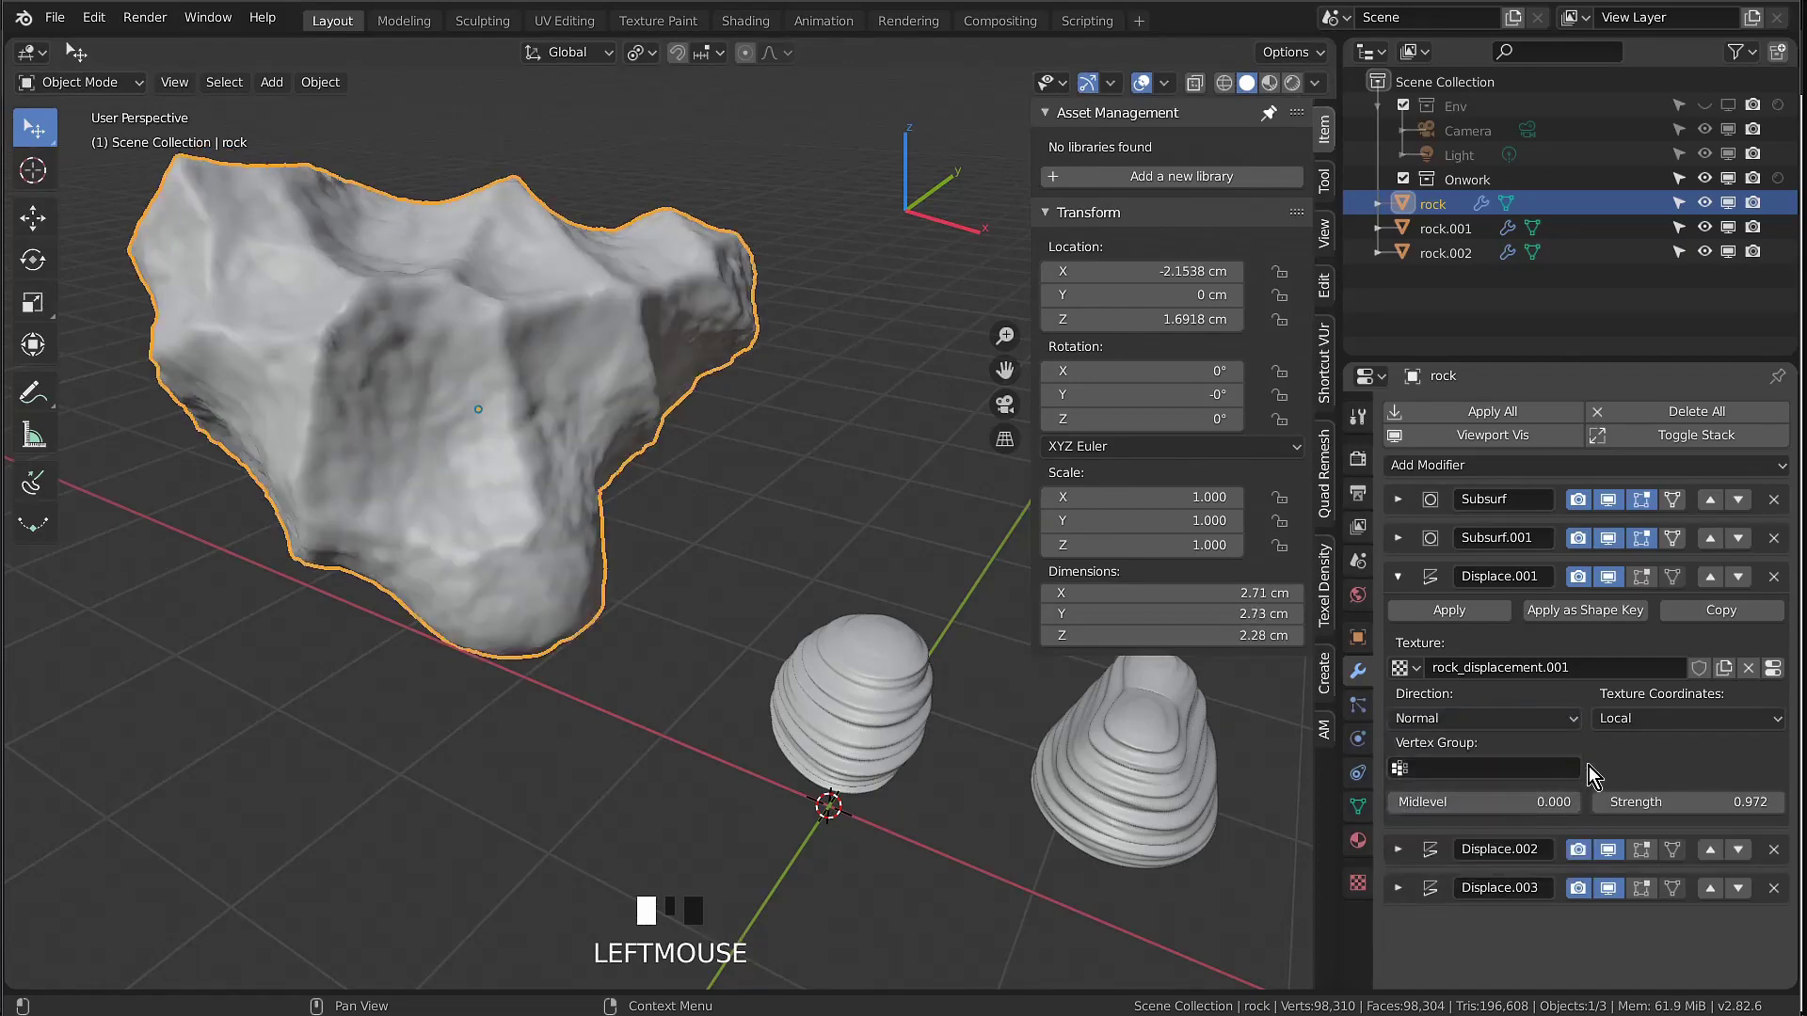
Cycle Displace.001's texture coordinates through Global, UV and Local, ending on Object
left_click(1630, 718)
left_click(1647, 724)
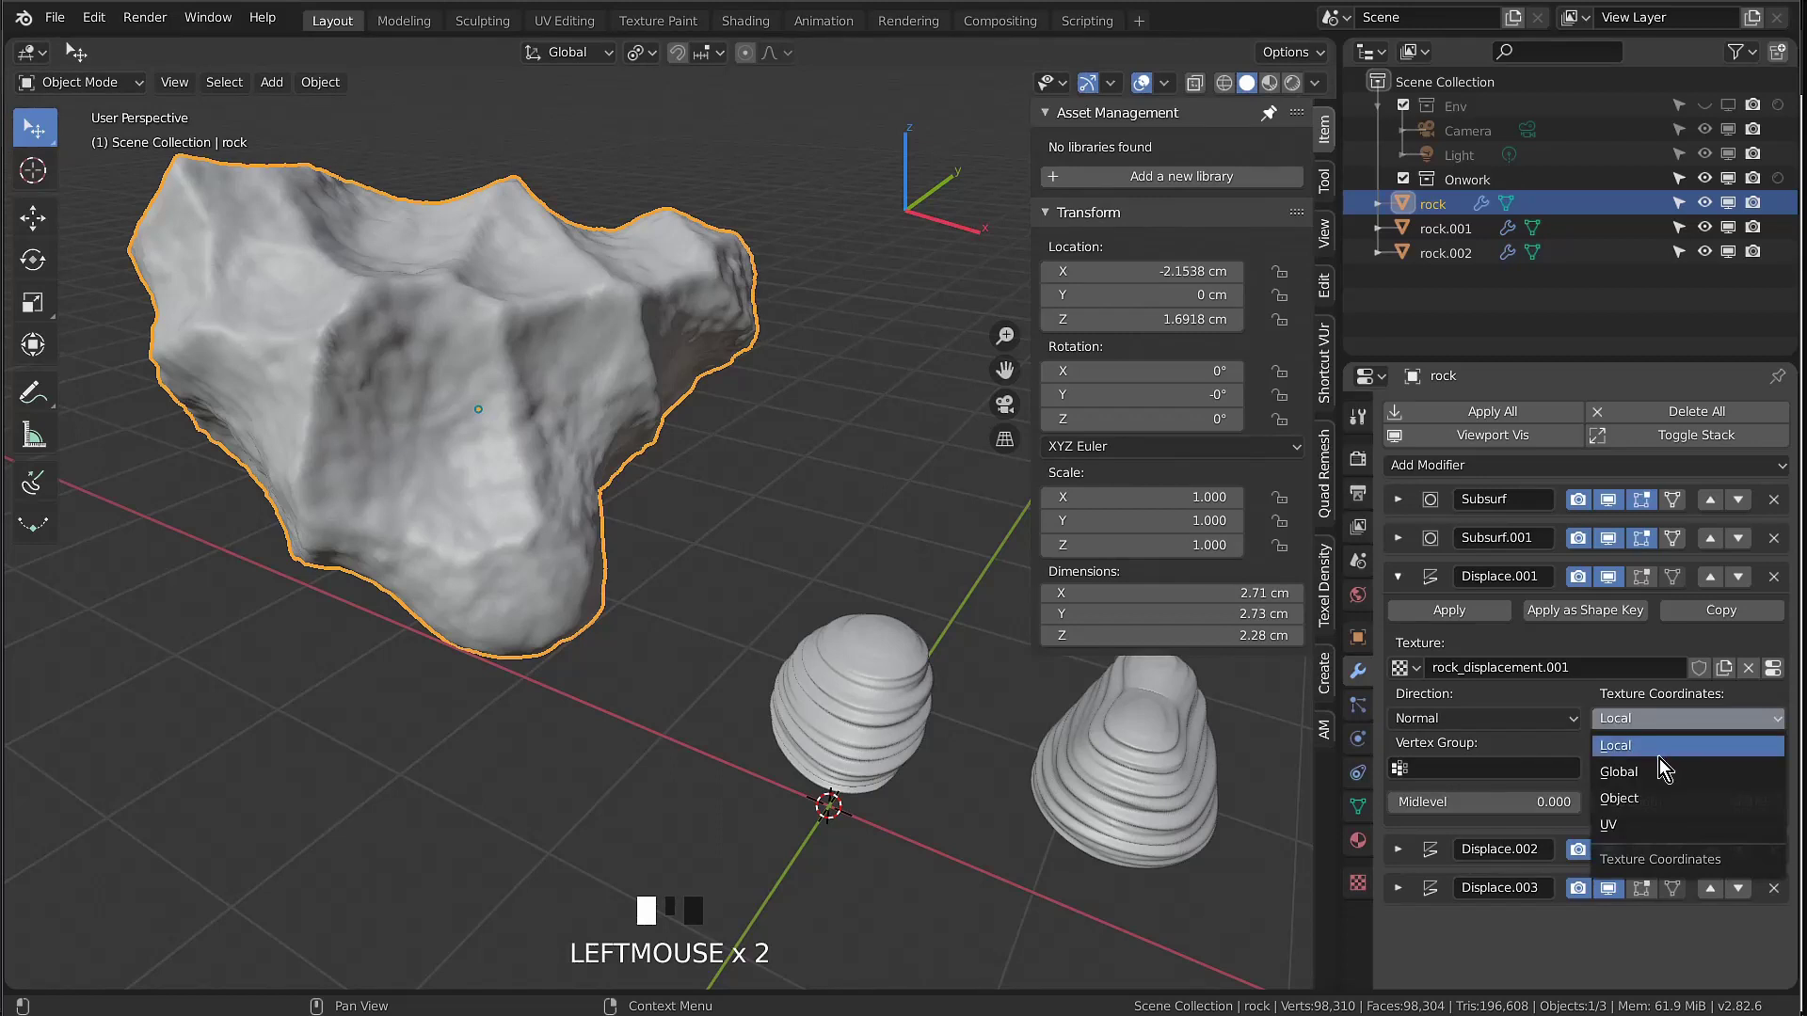
left_click(1657, 770)
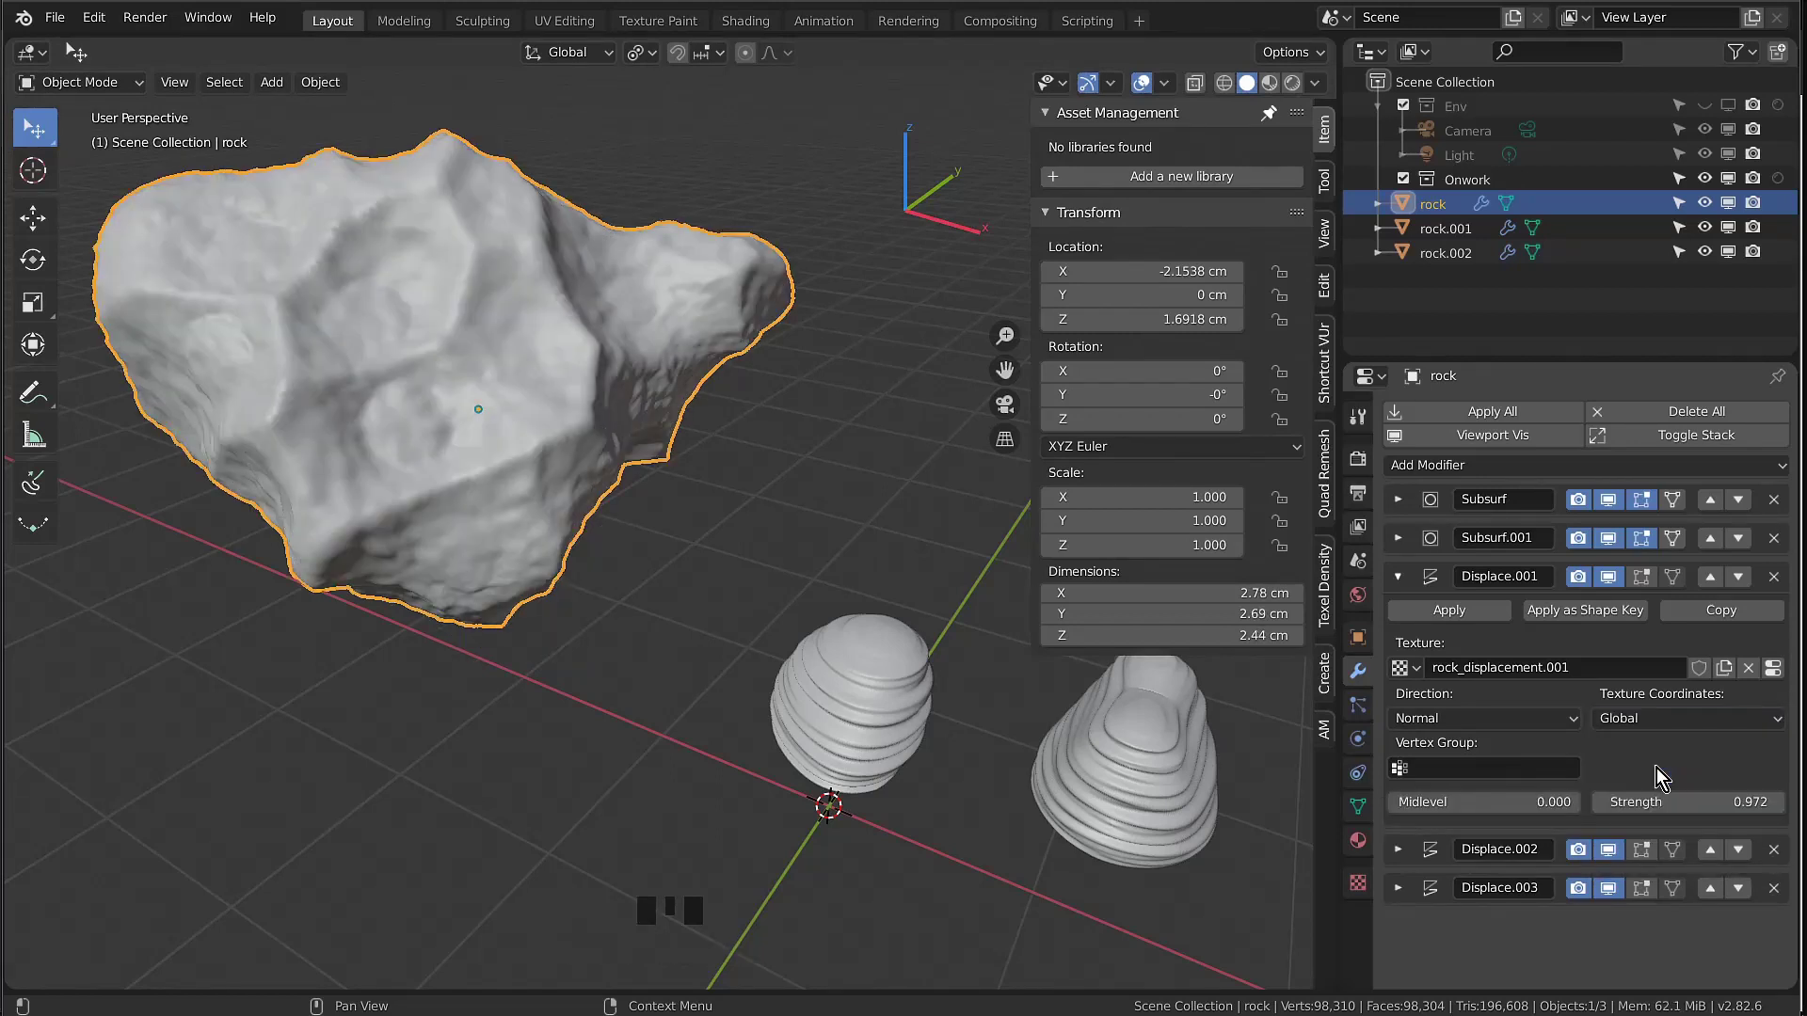
left_click(1655, 719)
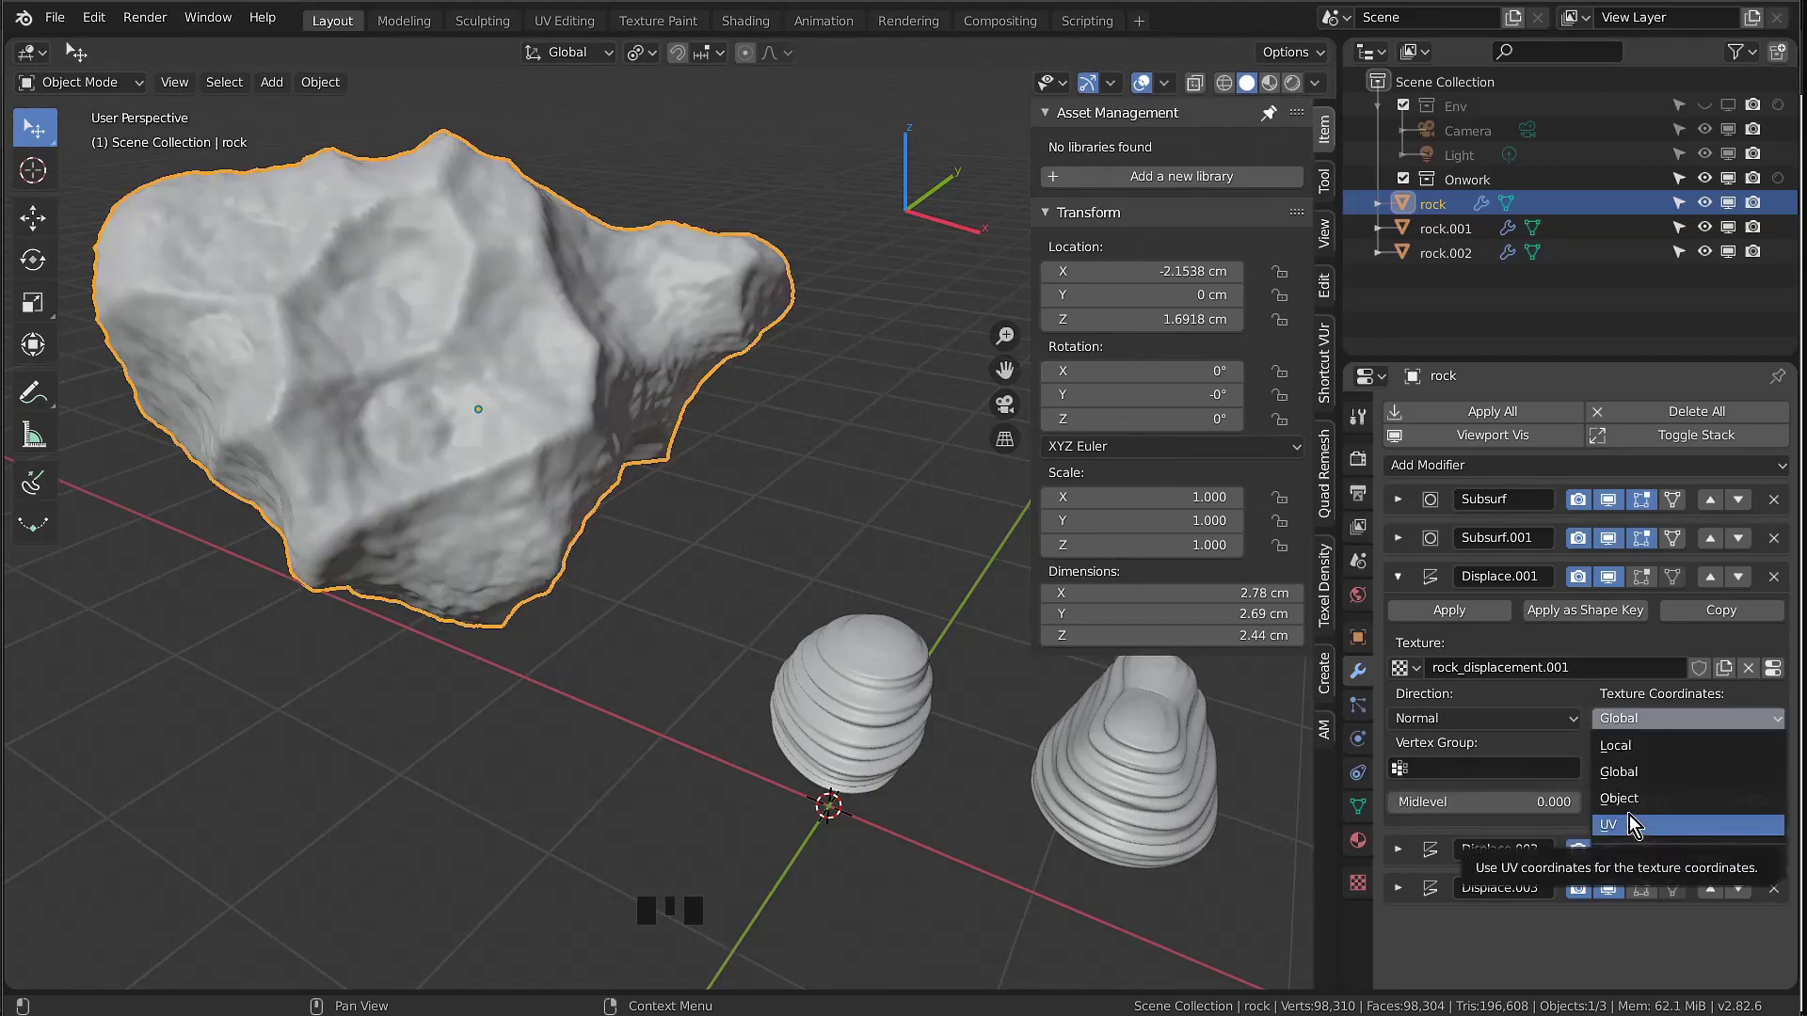
left_click(1624, 828)
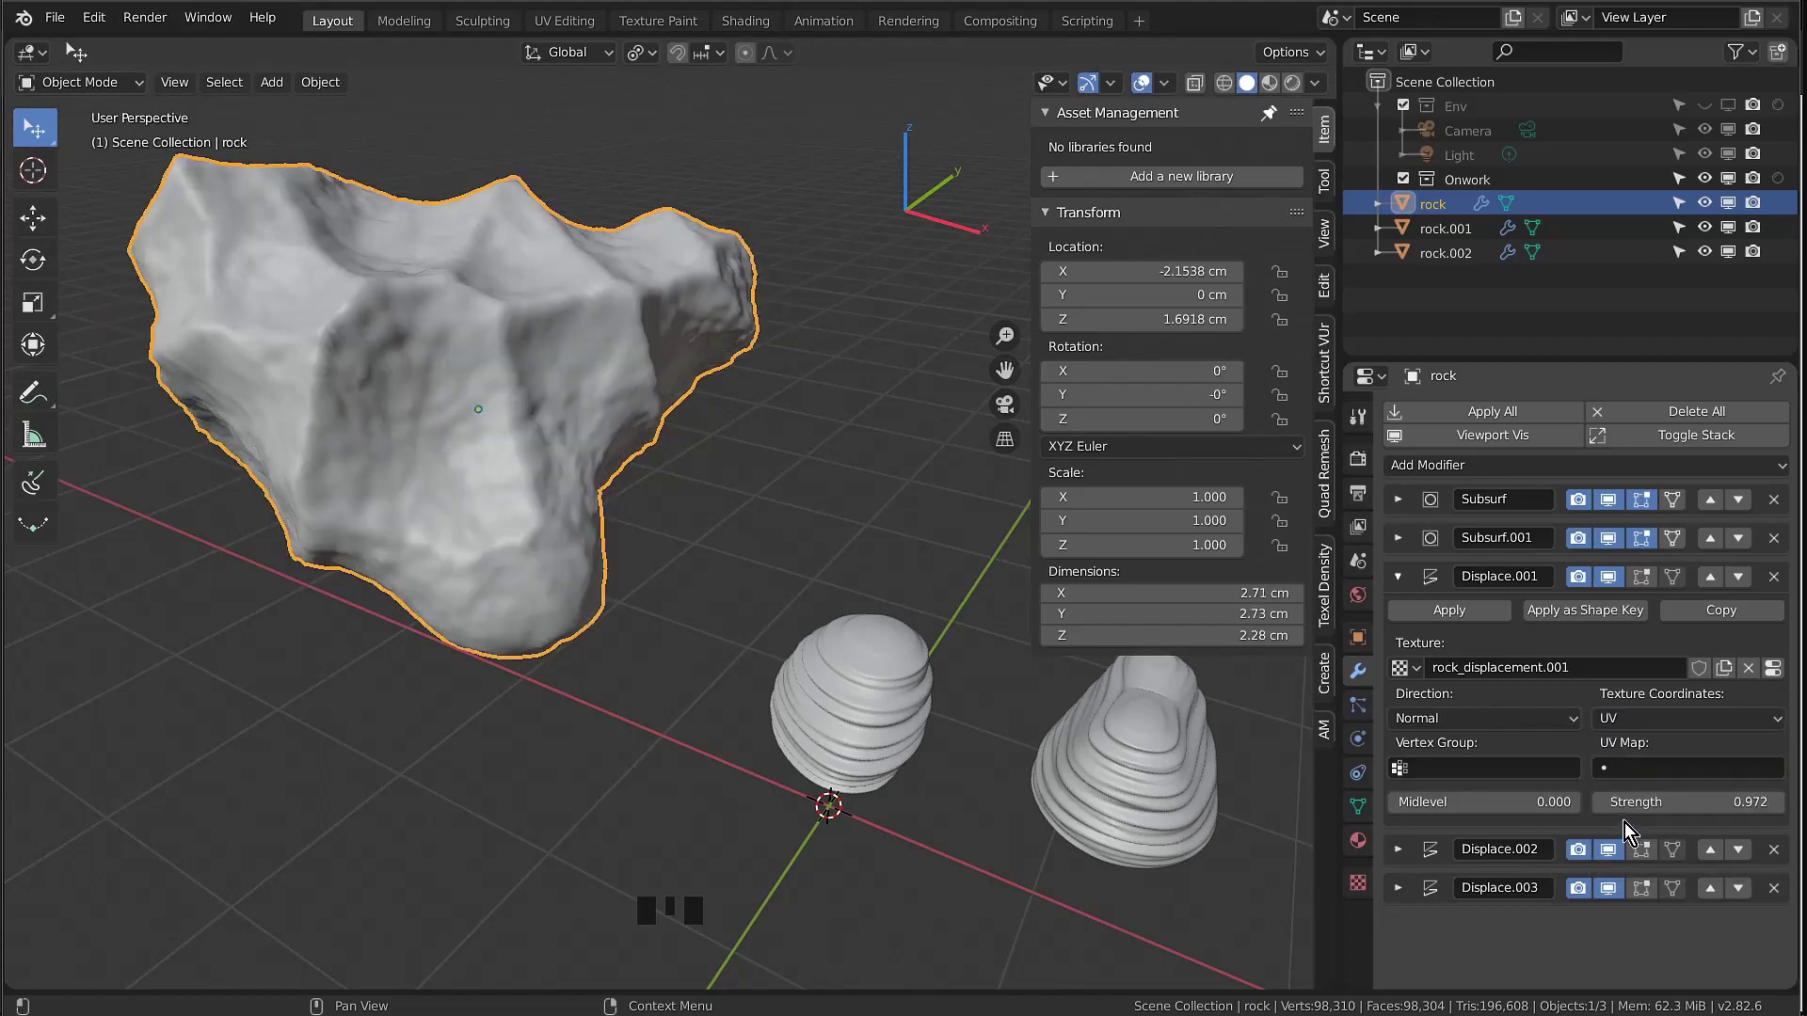
left_click(1644, 723)
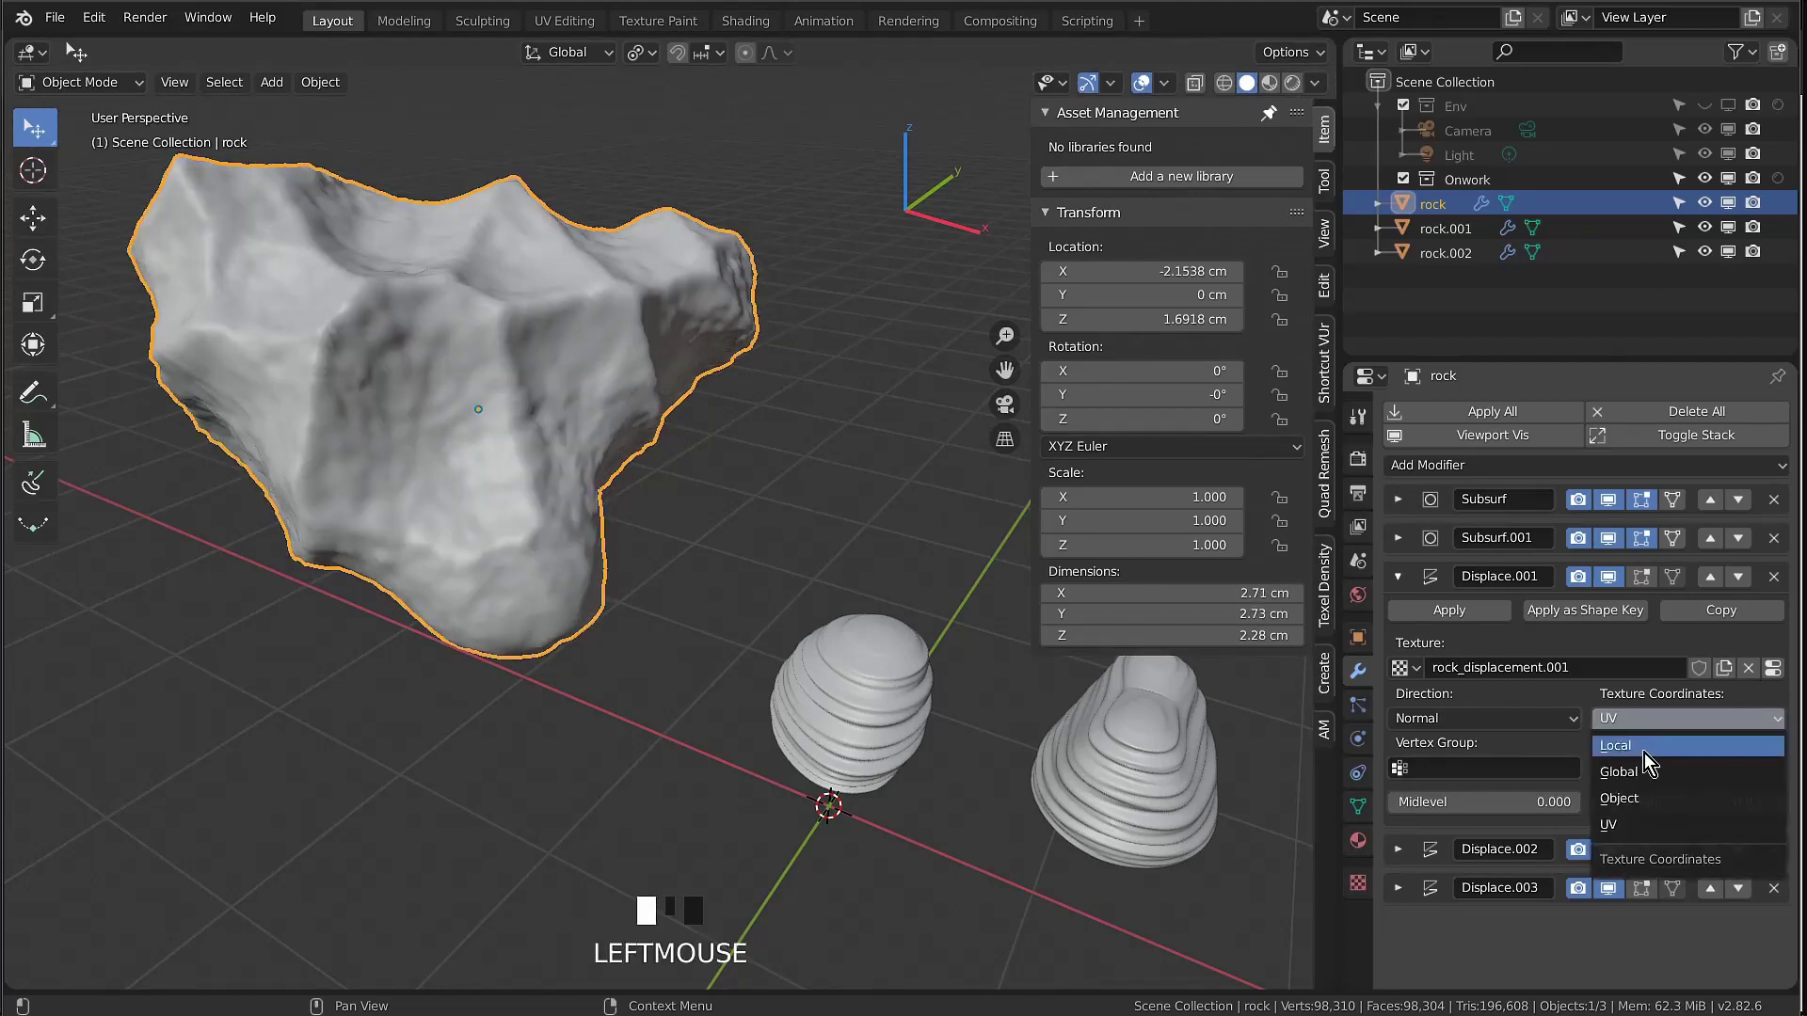
left_click(1643, 751)
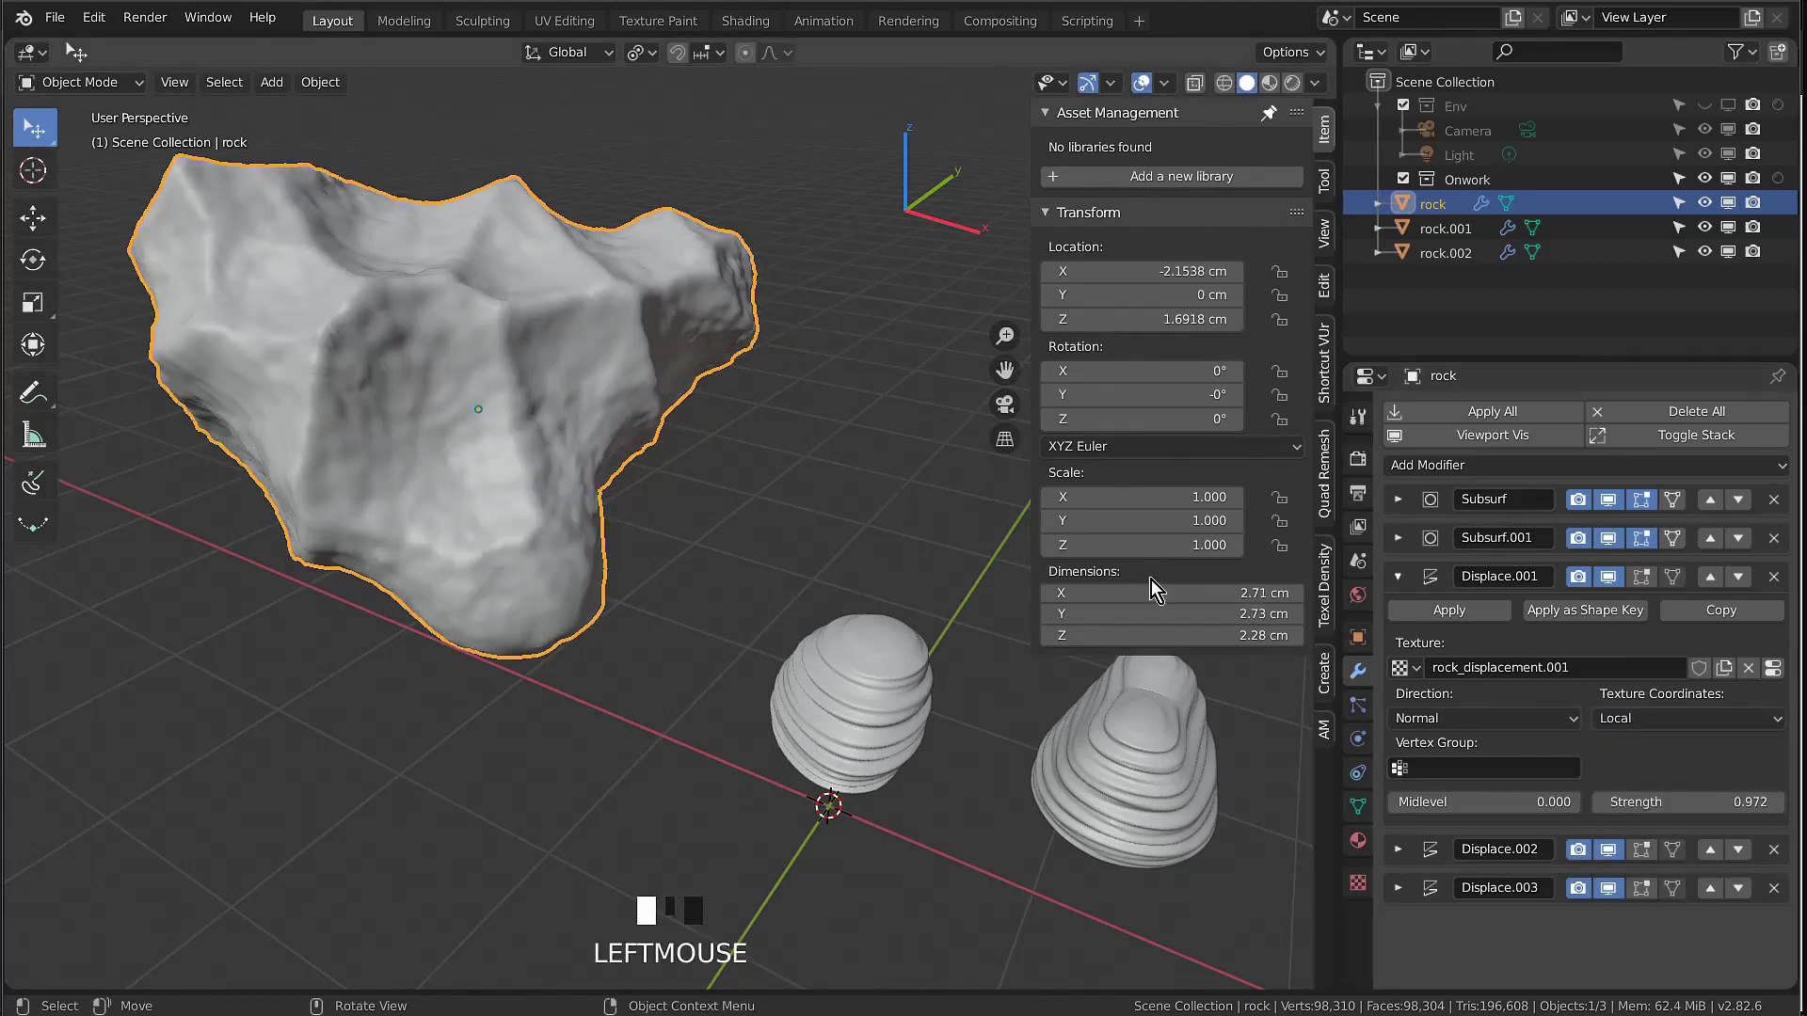
left_click(1689, 723)
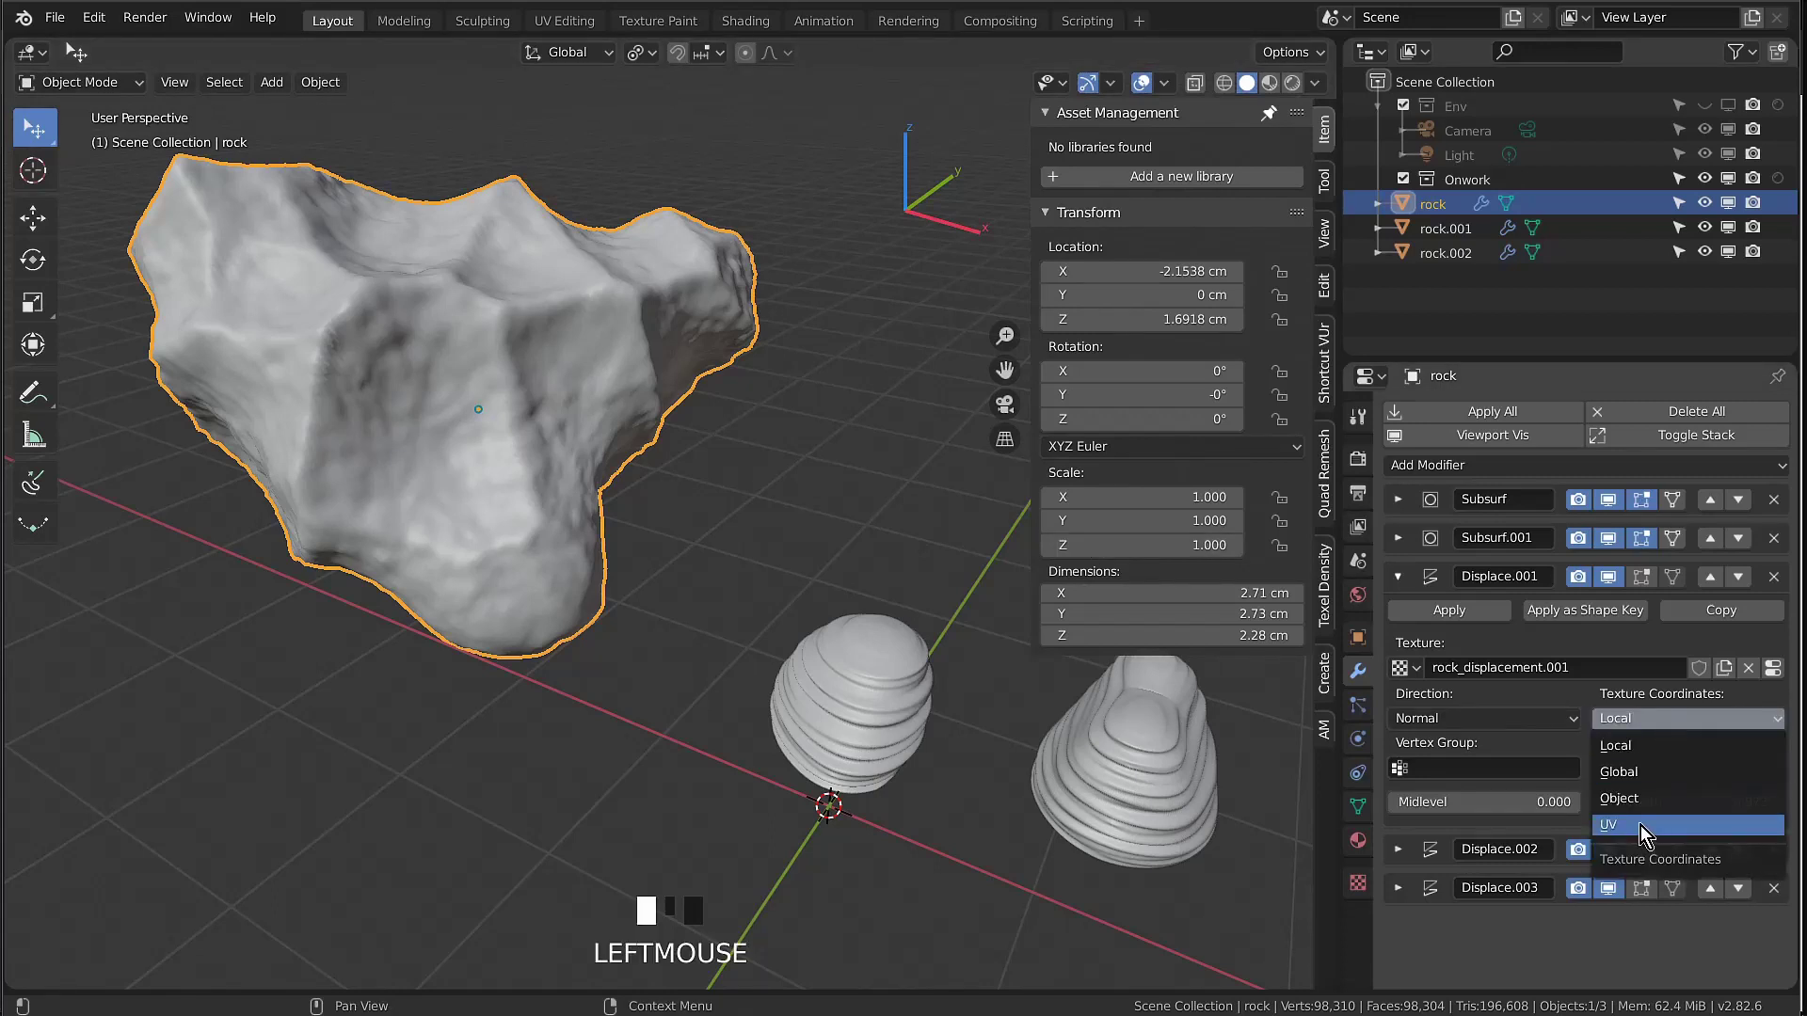
left_click(1640, 825)
left_click(1648, 722)
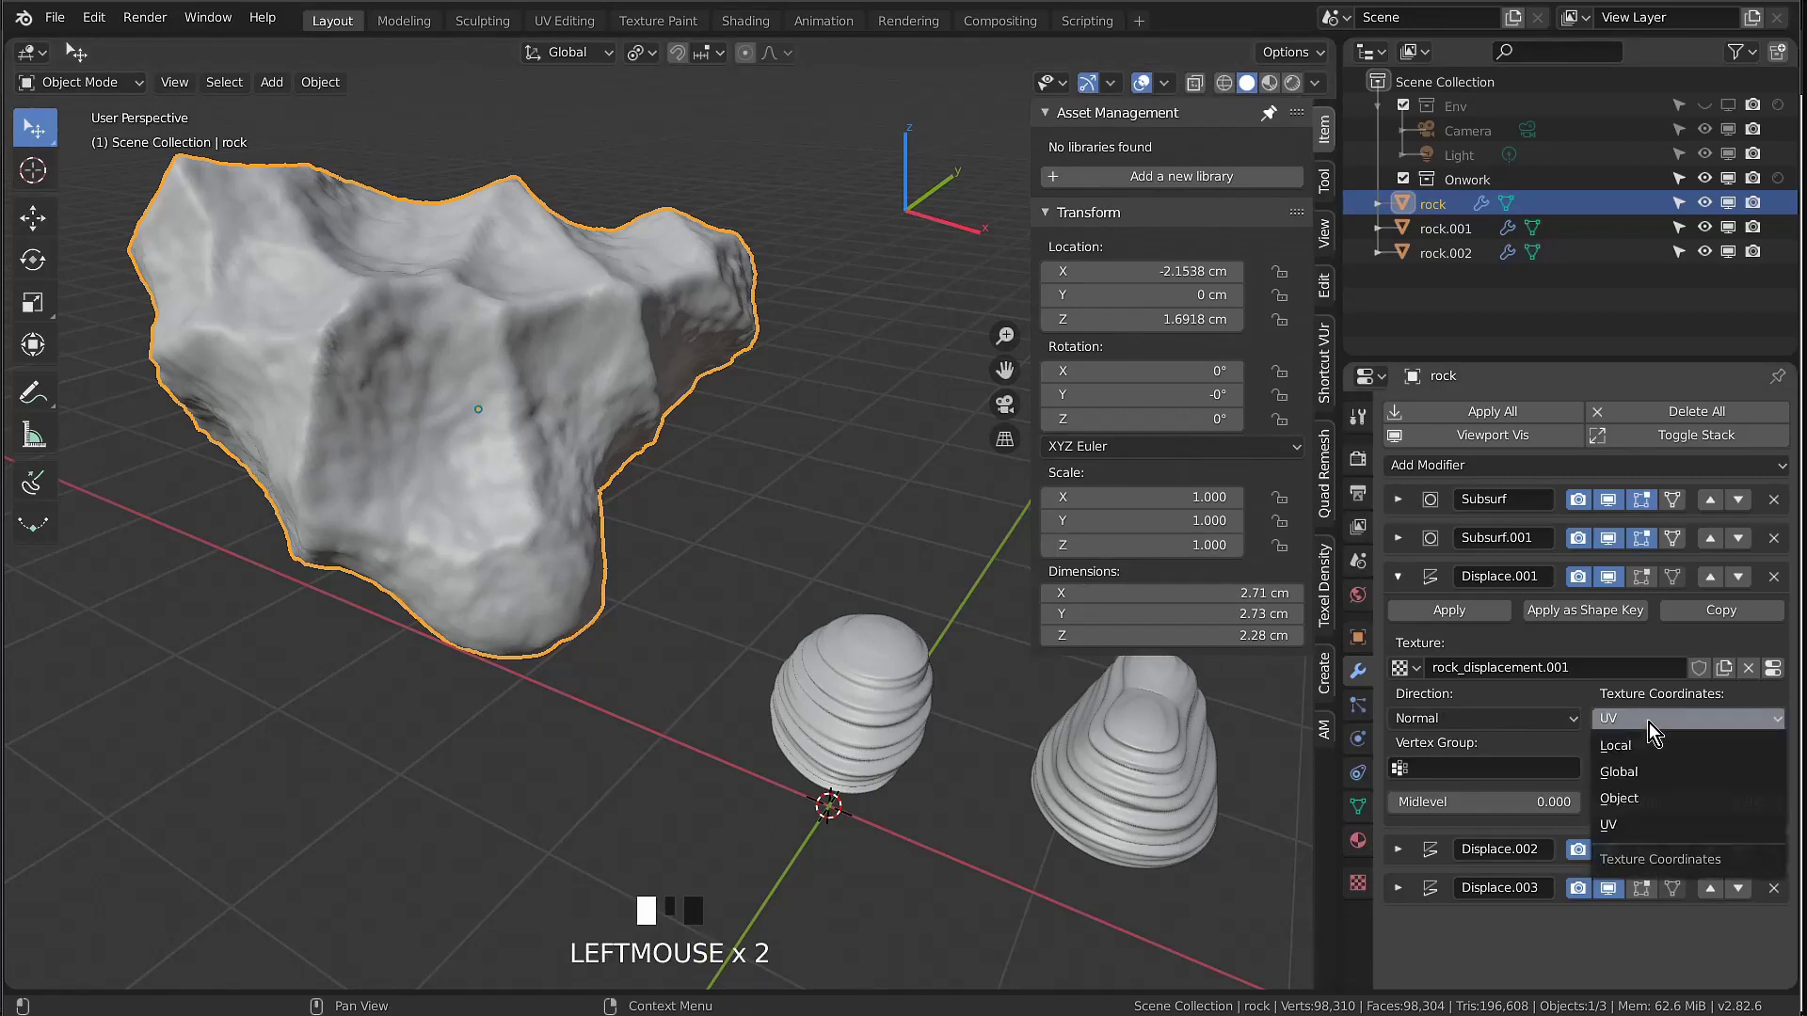
left_click(1638, 798)
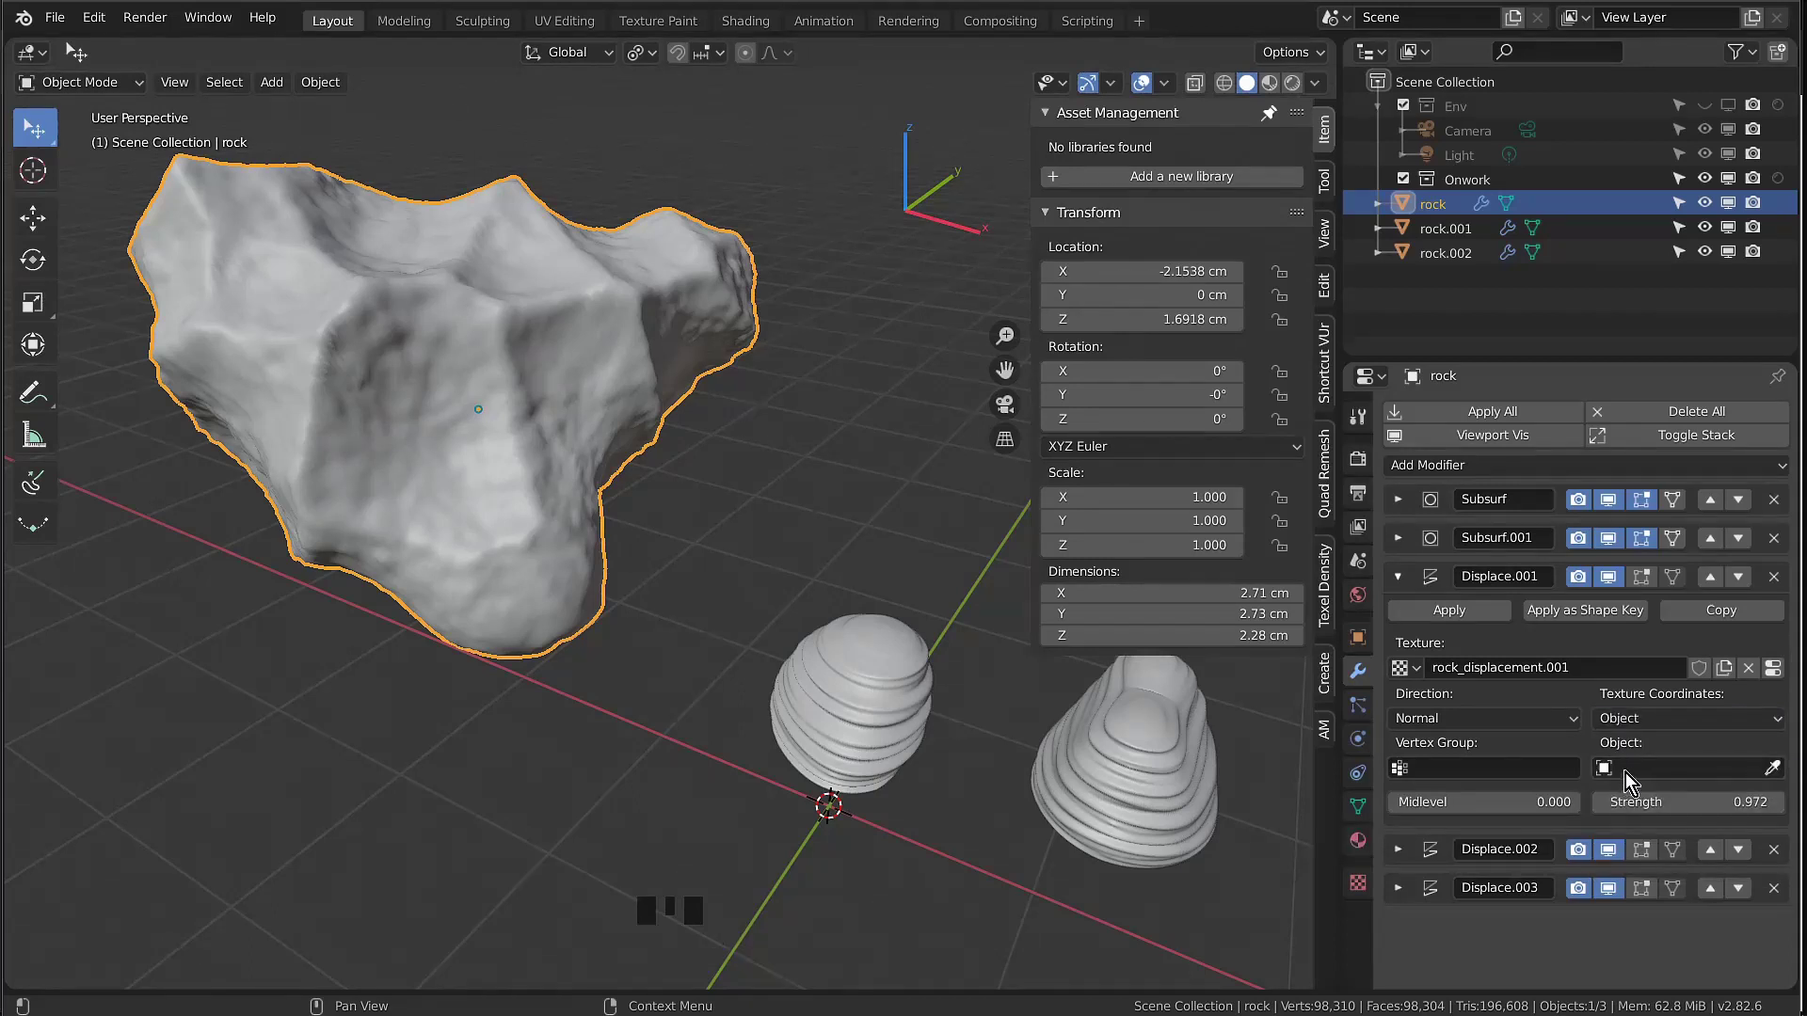
Set Displace.001's coordinate Object to rock.001 and inspect rock.001's own Displace.001
left_click(1604, 770)
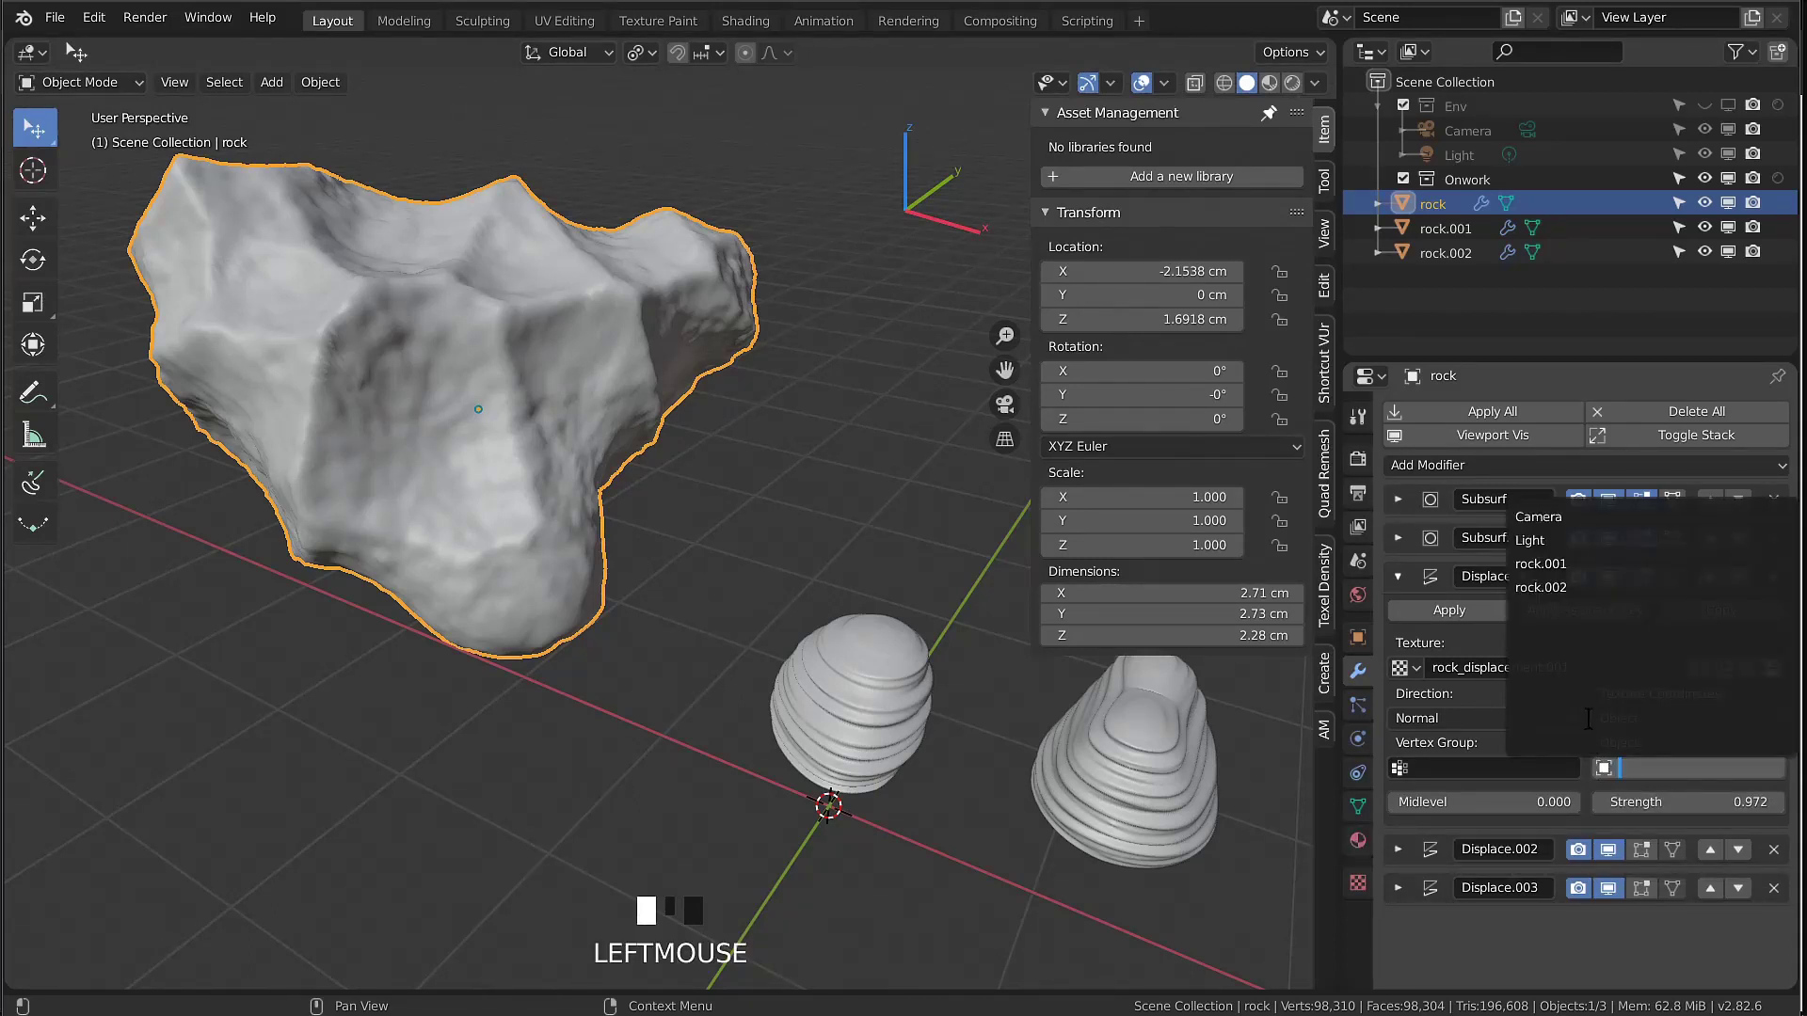
left_click(1566, 563)
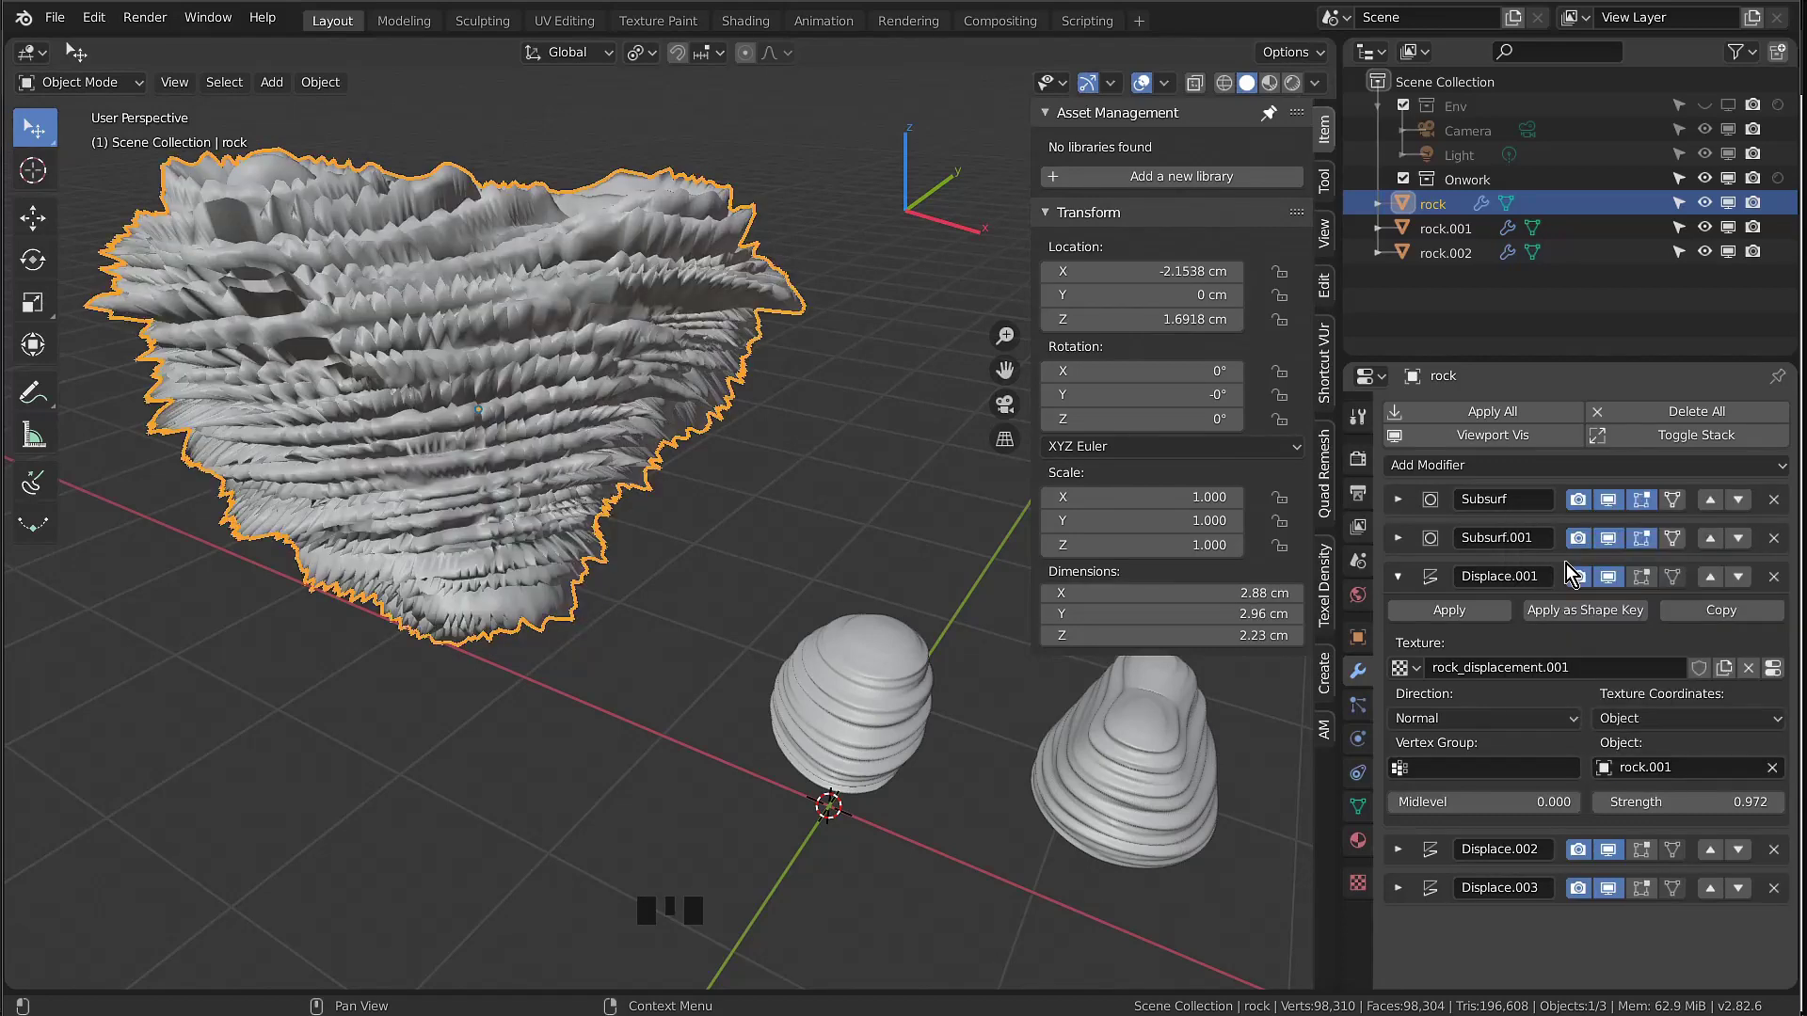
middle_click_drag(467, 418, 1147, 615)
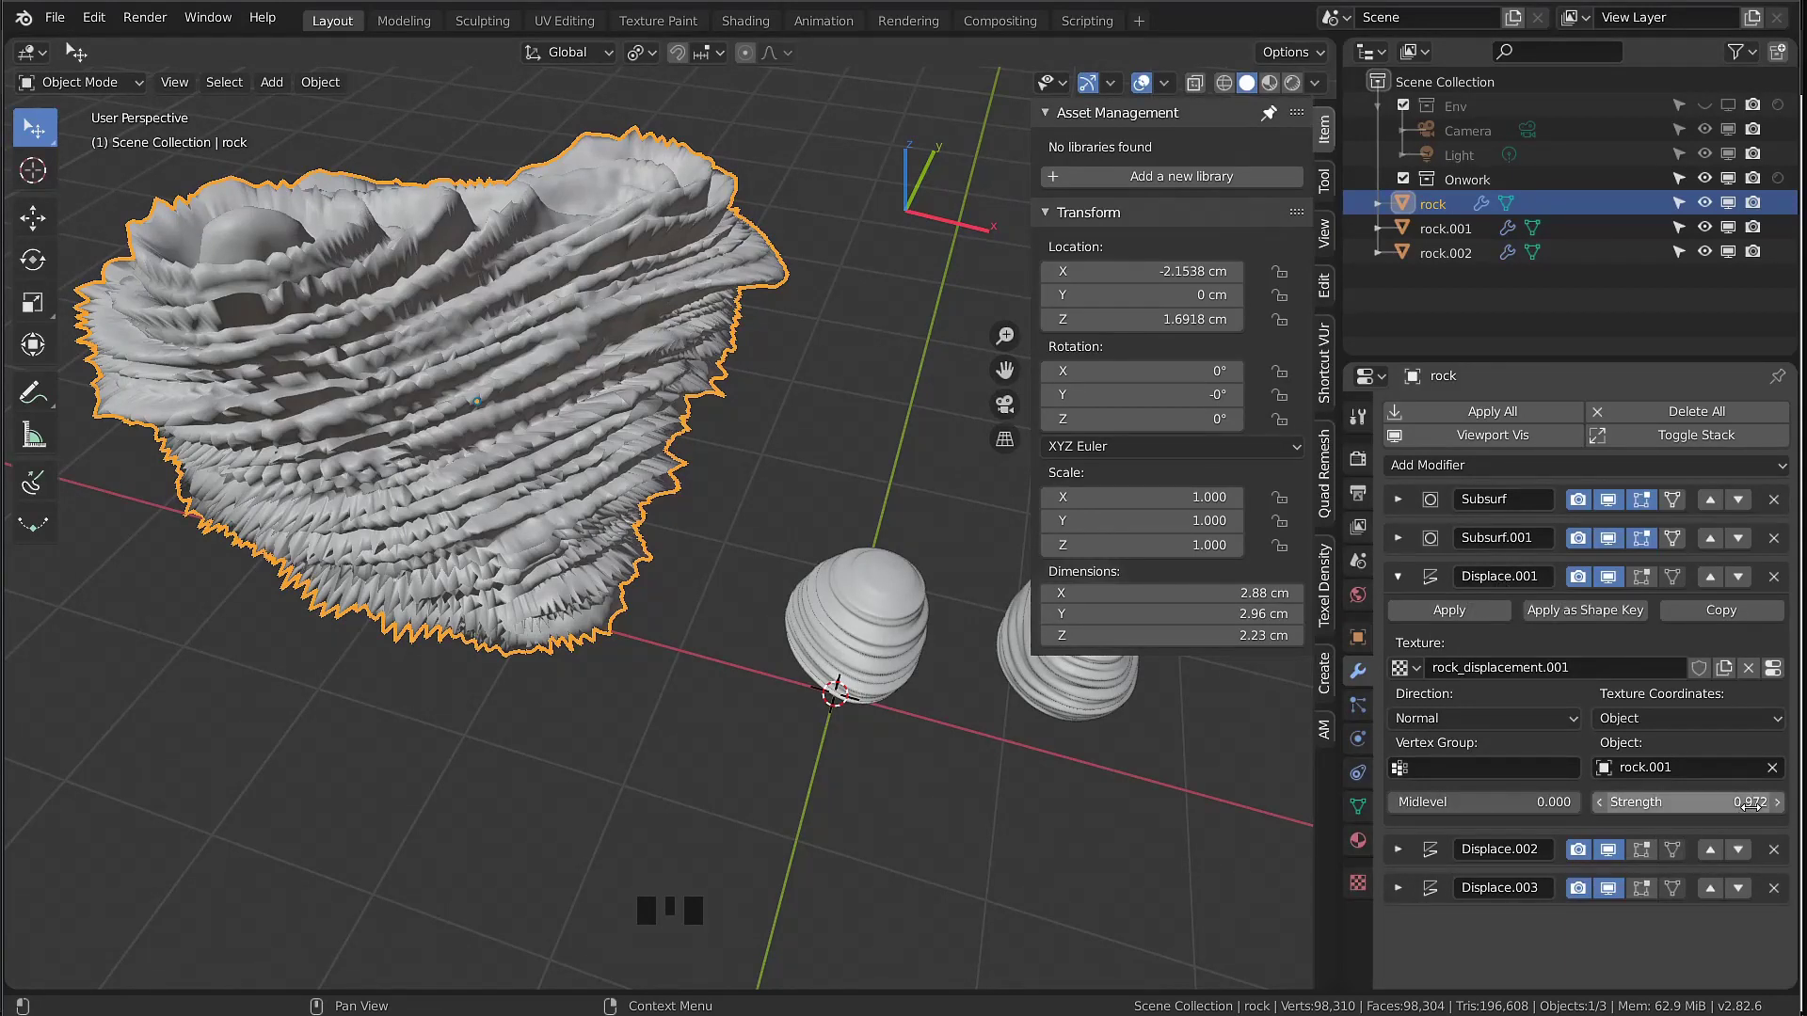
left_click(889, 641)
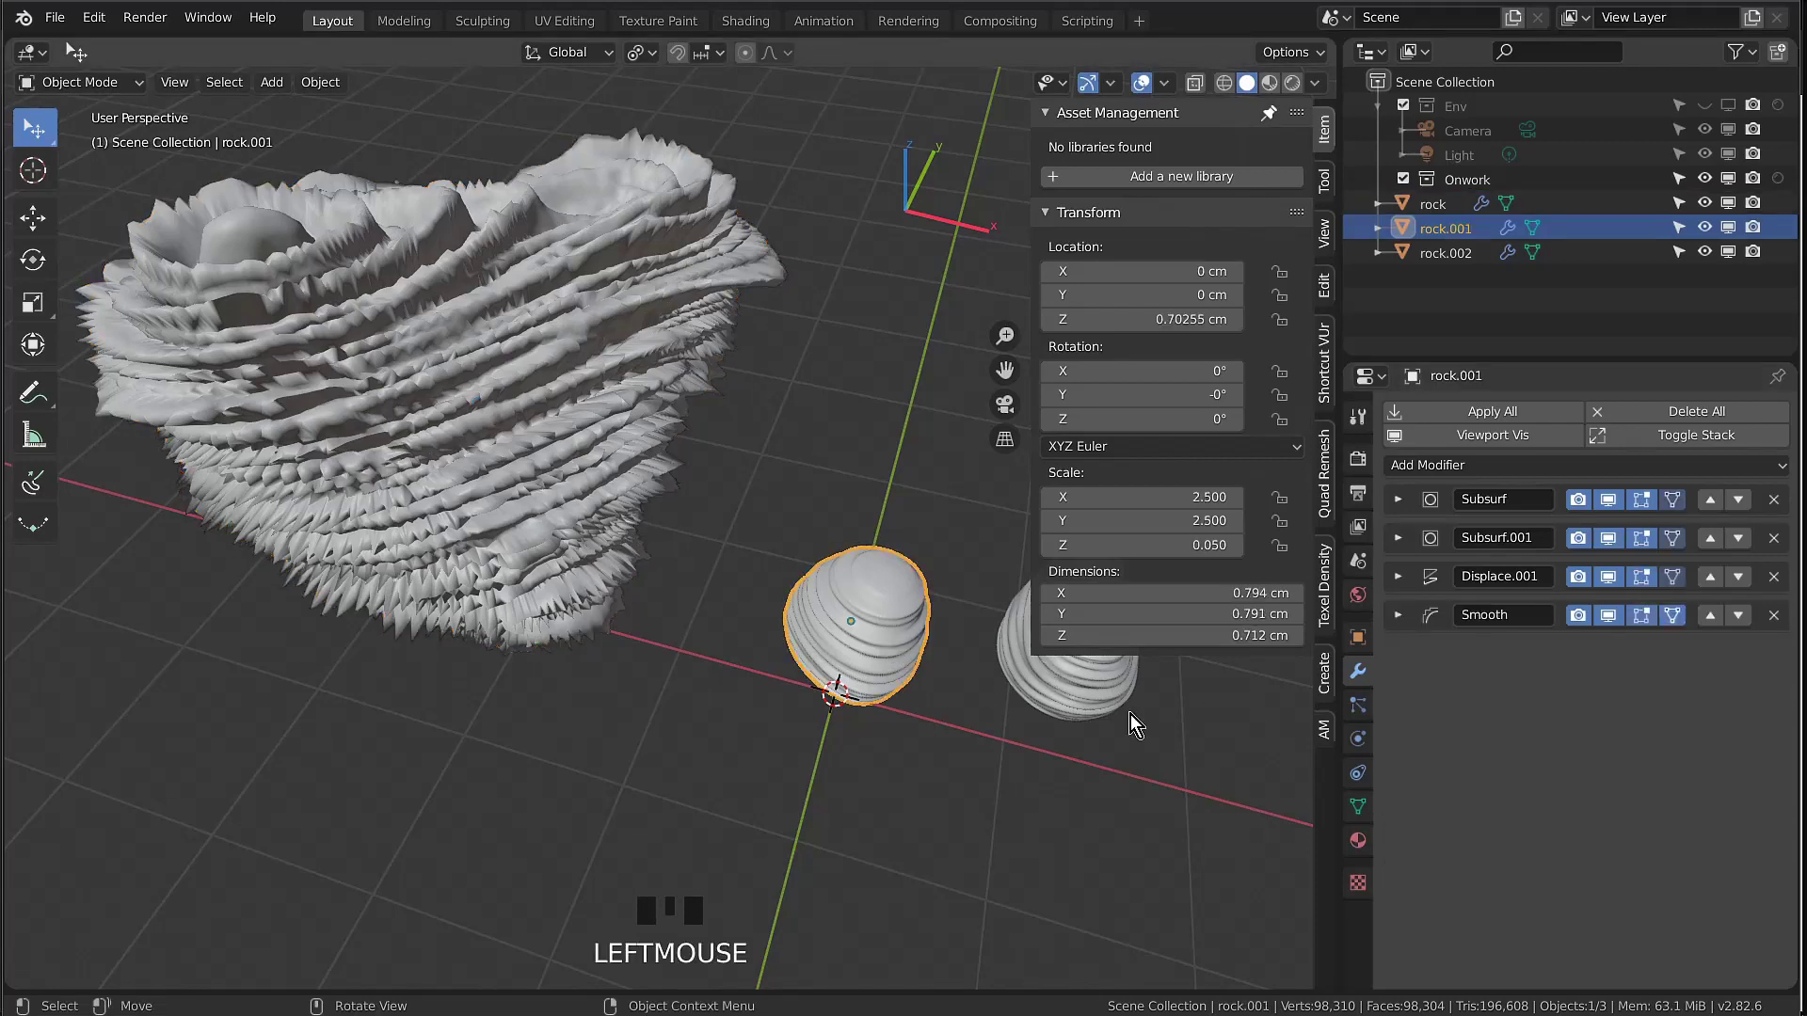
left_click(1423, 571)
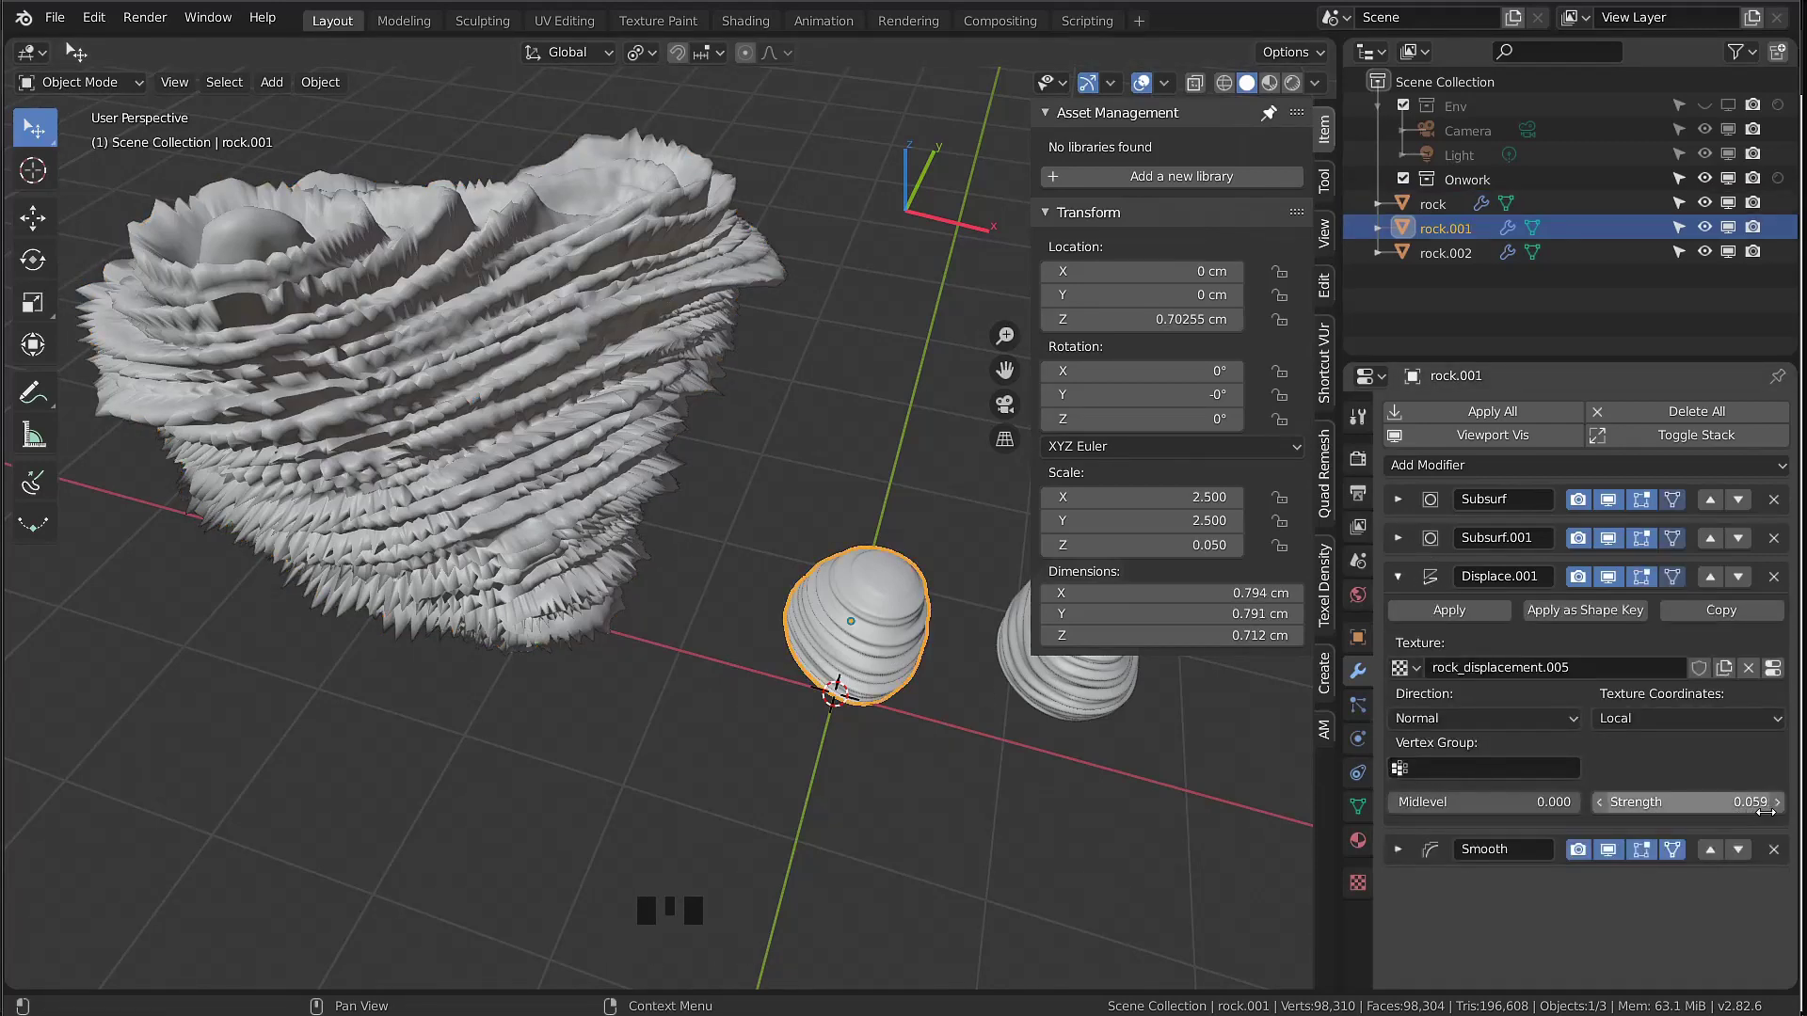
Reselect the large rock and lower its Displace.001 strength to 0.192
left_click(557, 389)
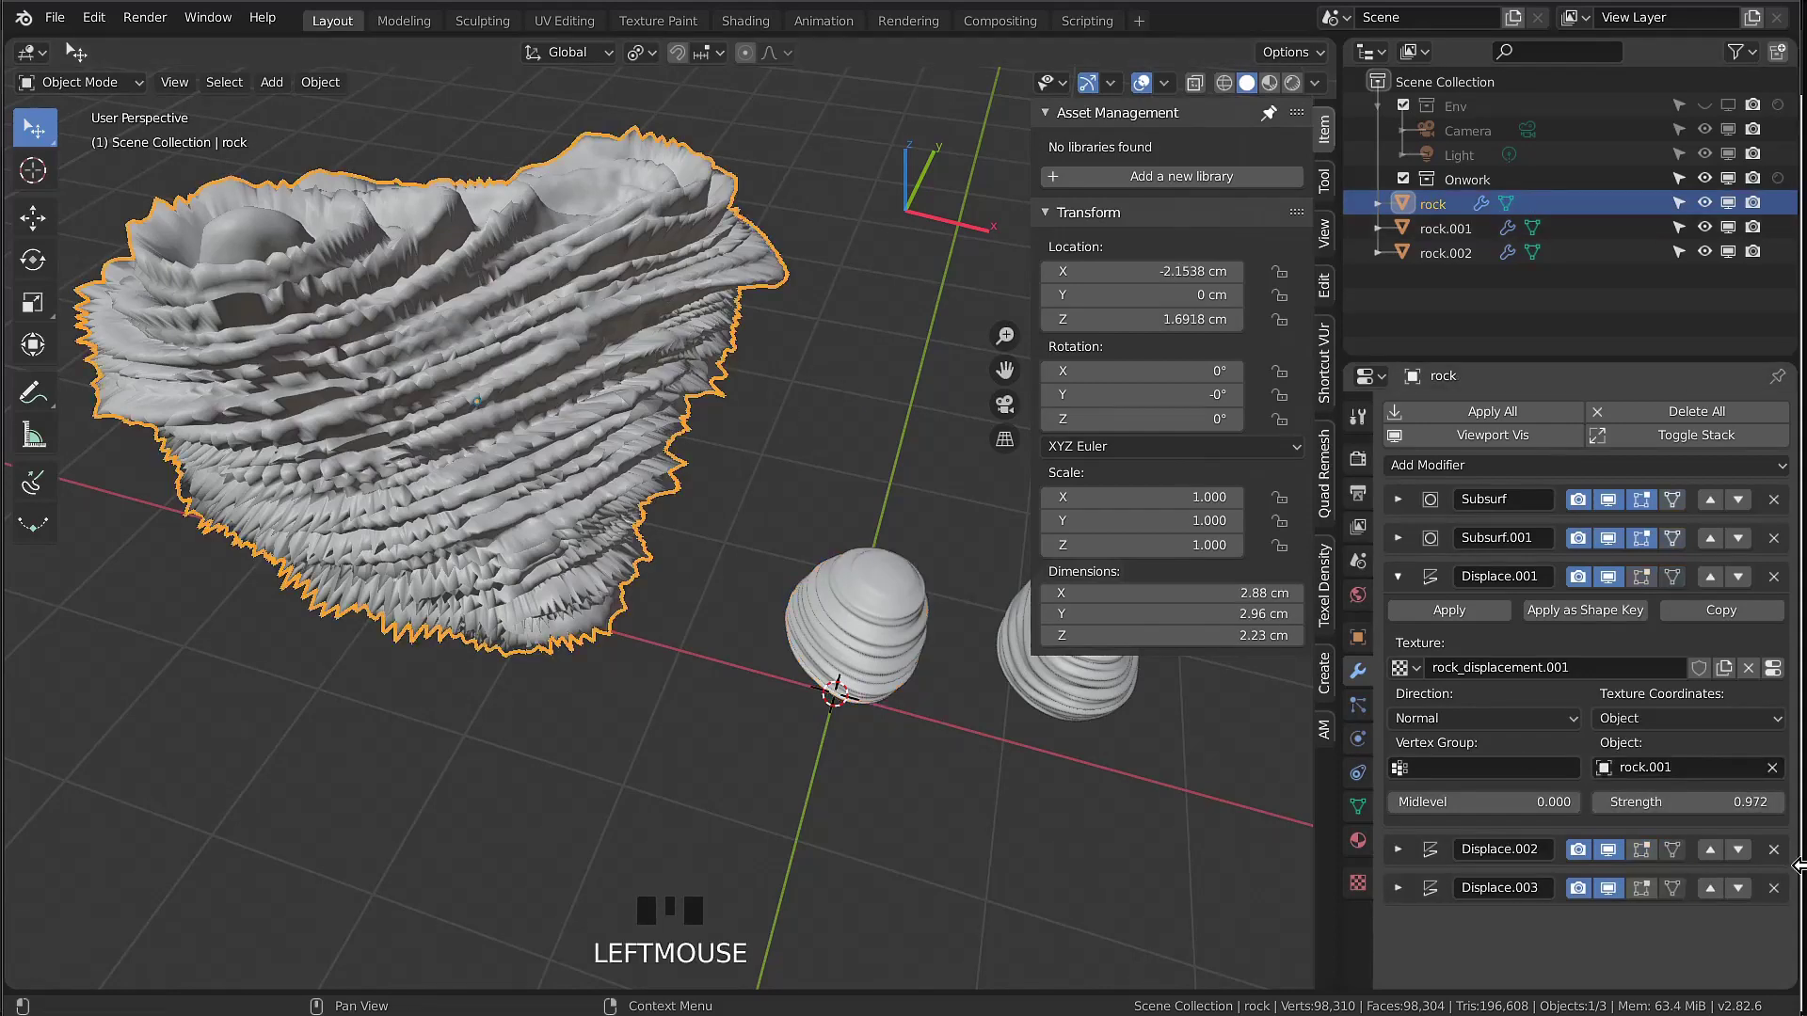
left_click_drag(1736, 804, 1549, 805, "shift")
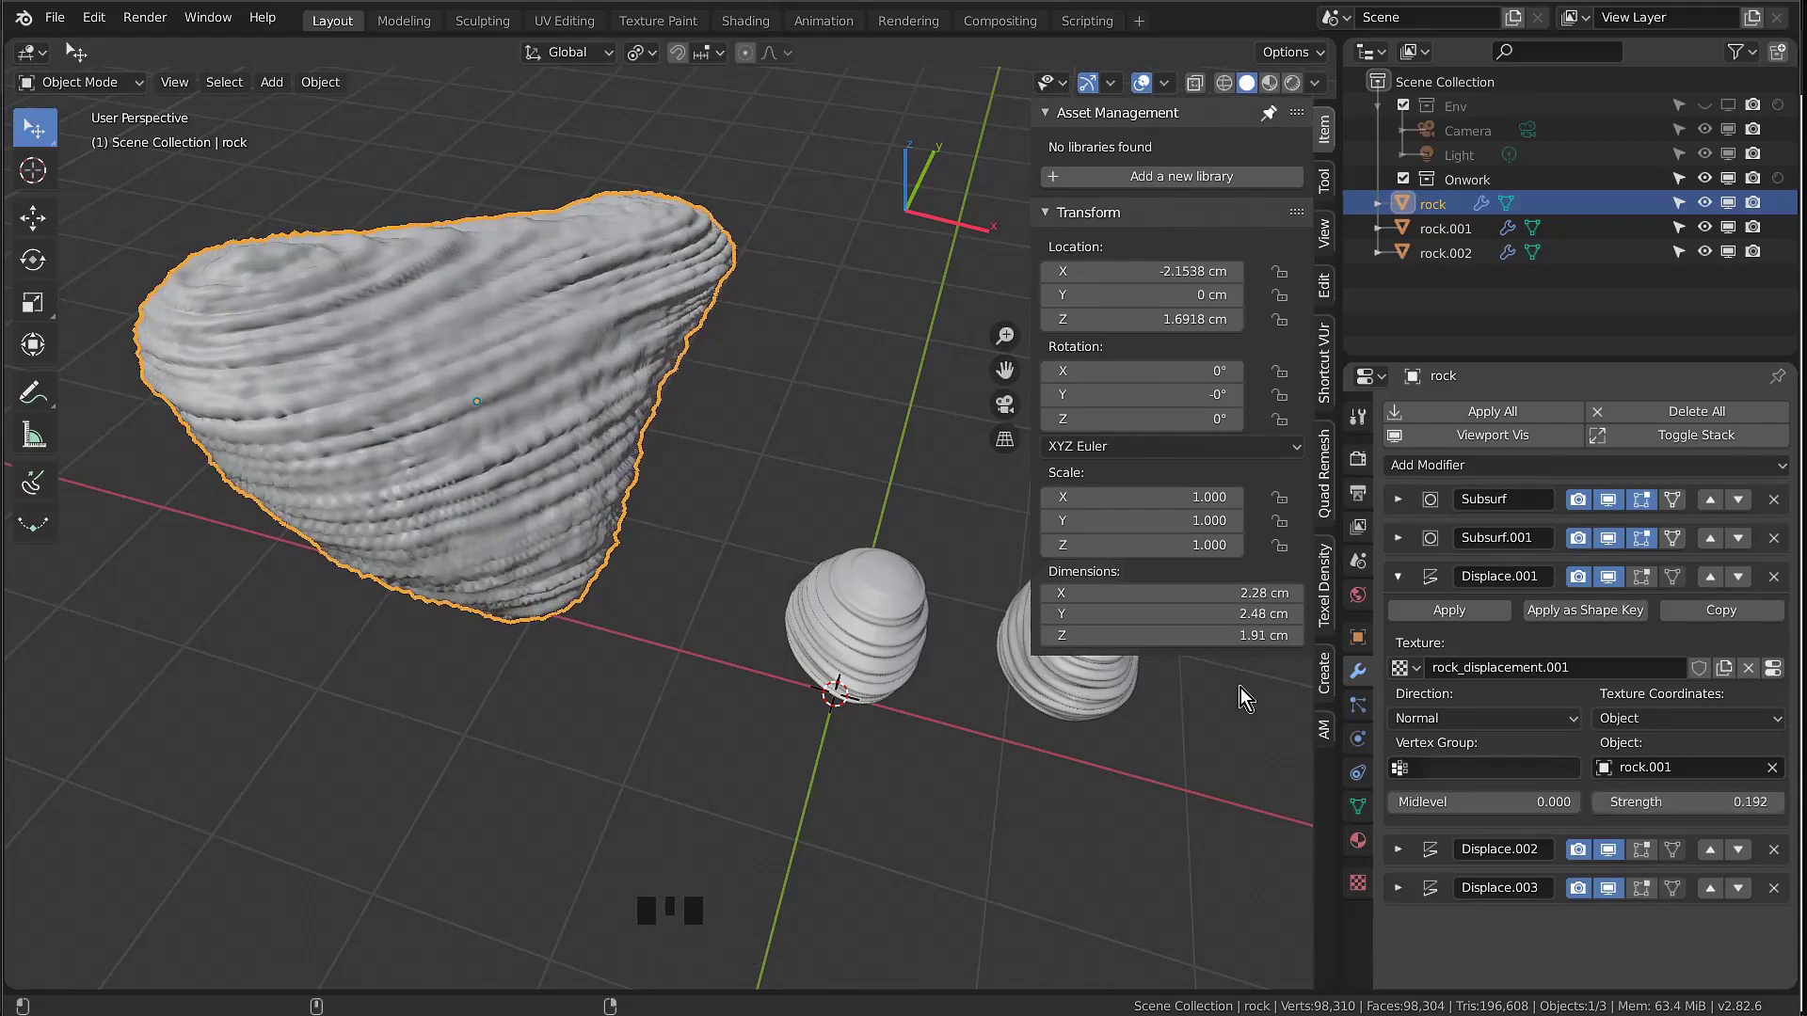
mouse_move(471, 511)
middle_mouse_down()
mouse_move(454, 463)
mouse_move(520, 360)
mouse_move(615, 374)
mouse_move(447, 493)
middle_mouse_up()
scroll(557, 374, "down", 4)
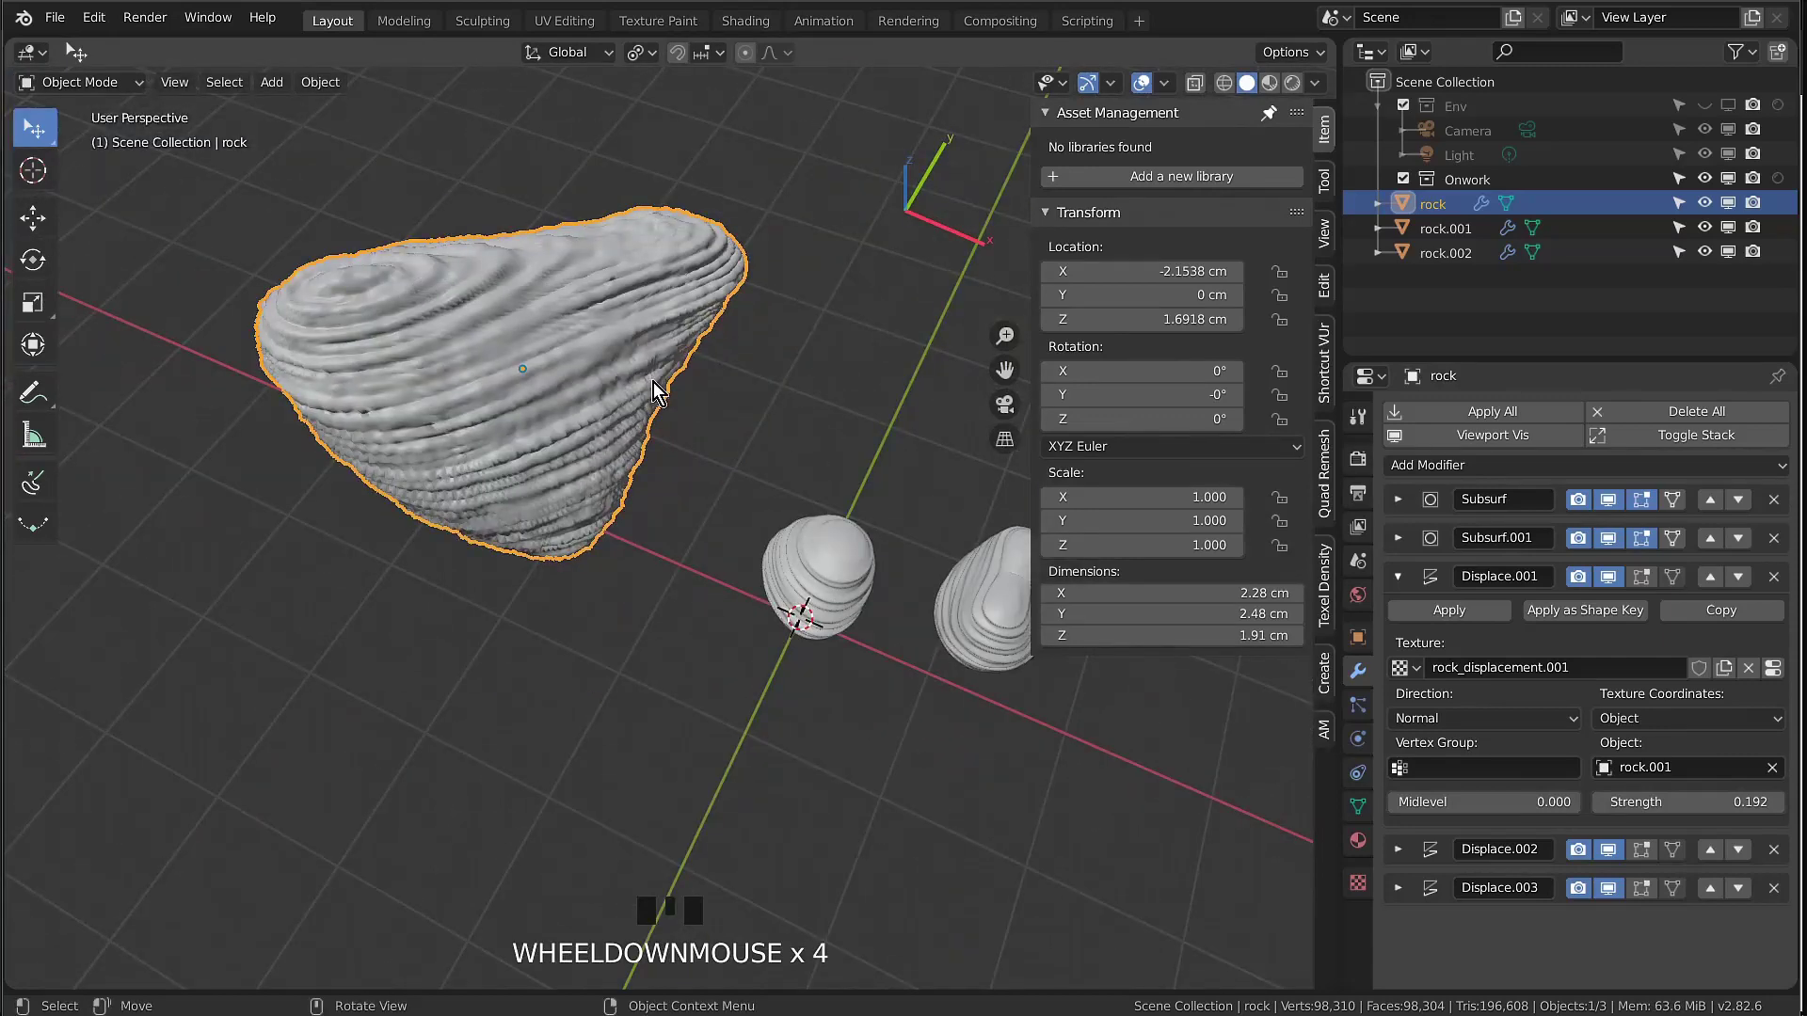
middle_click_drag(654, 383, 862, 502)
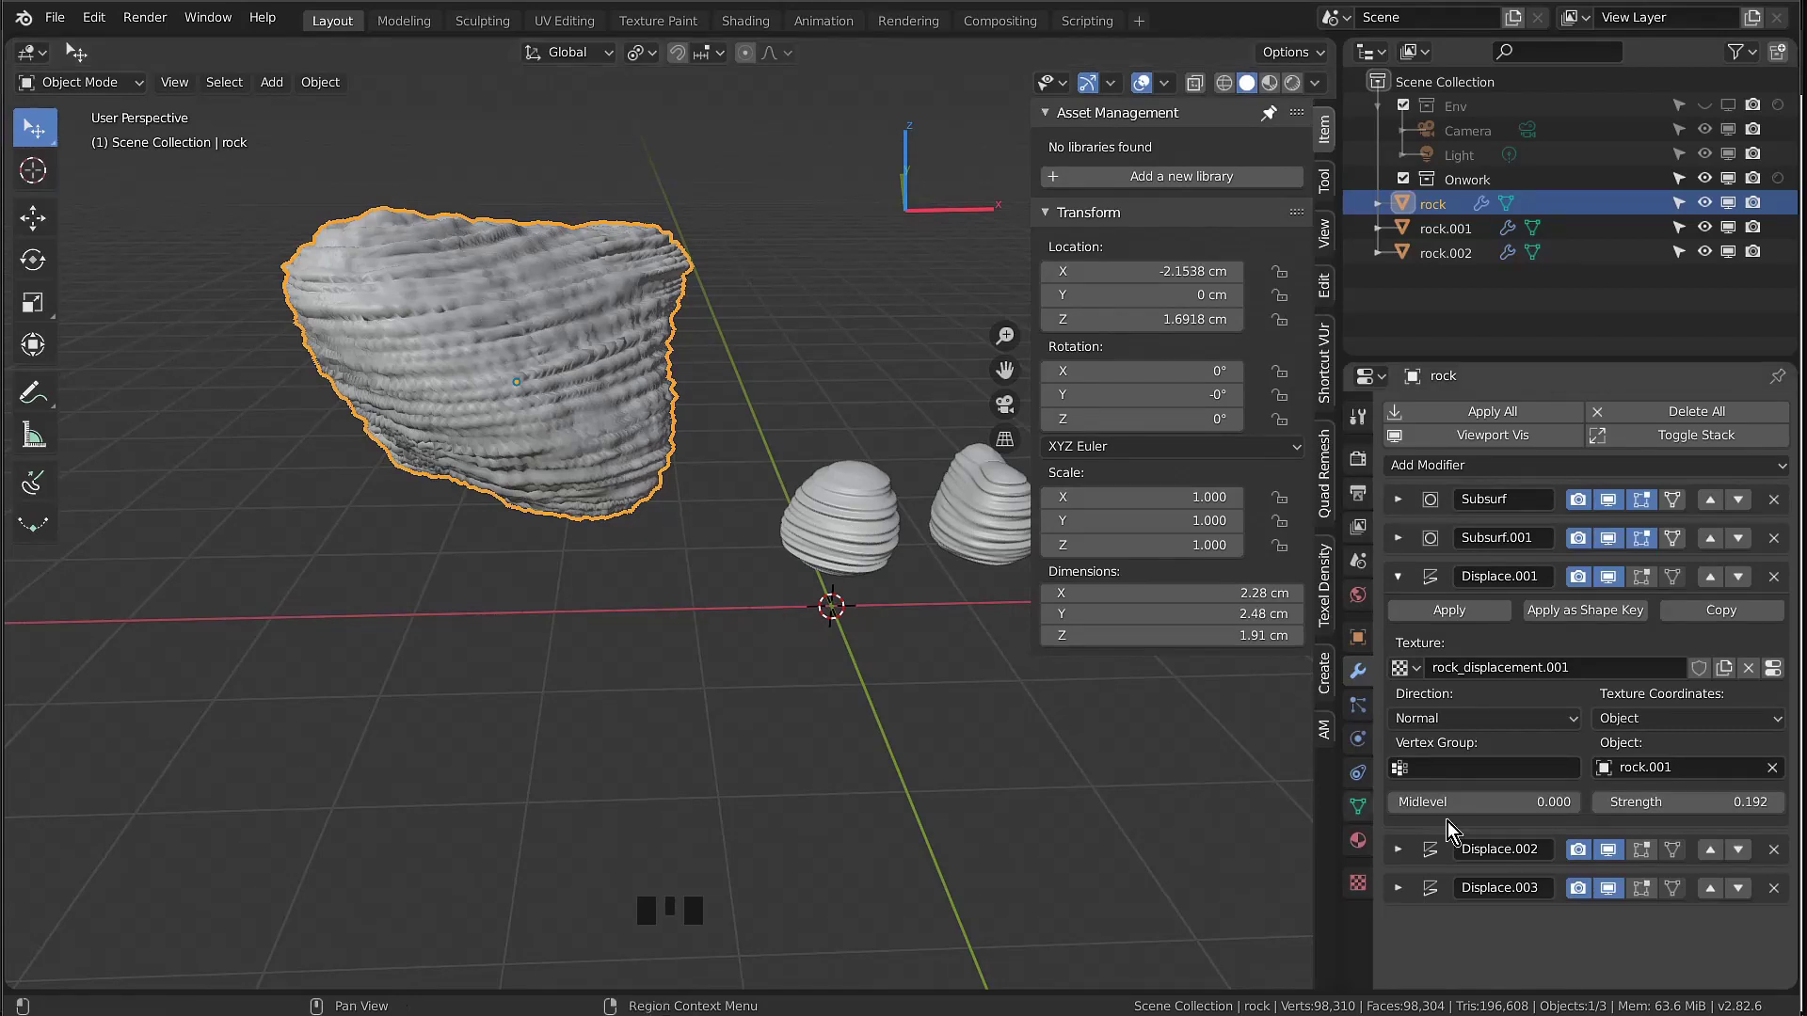
Switch Displace.001 back to Local coordinates and raise its strength to 0.974, fine-tuning toward 1.024
left_click(1631, 720)
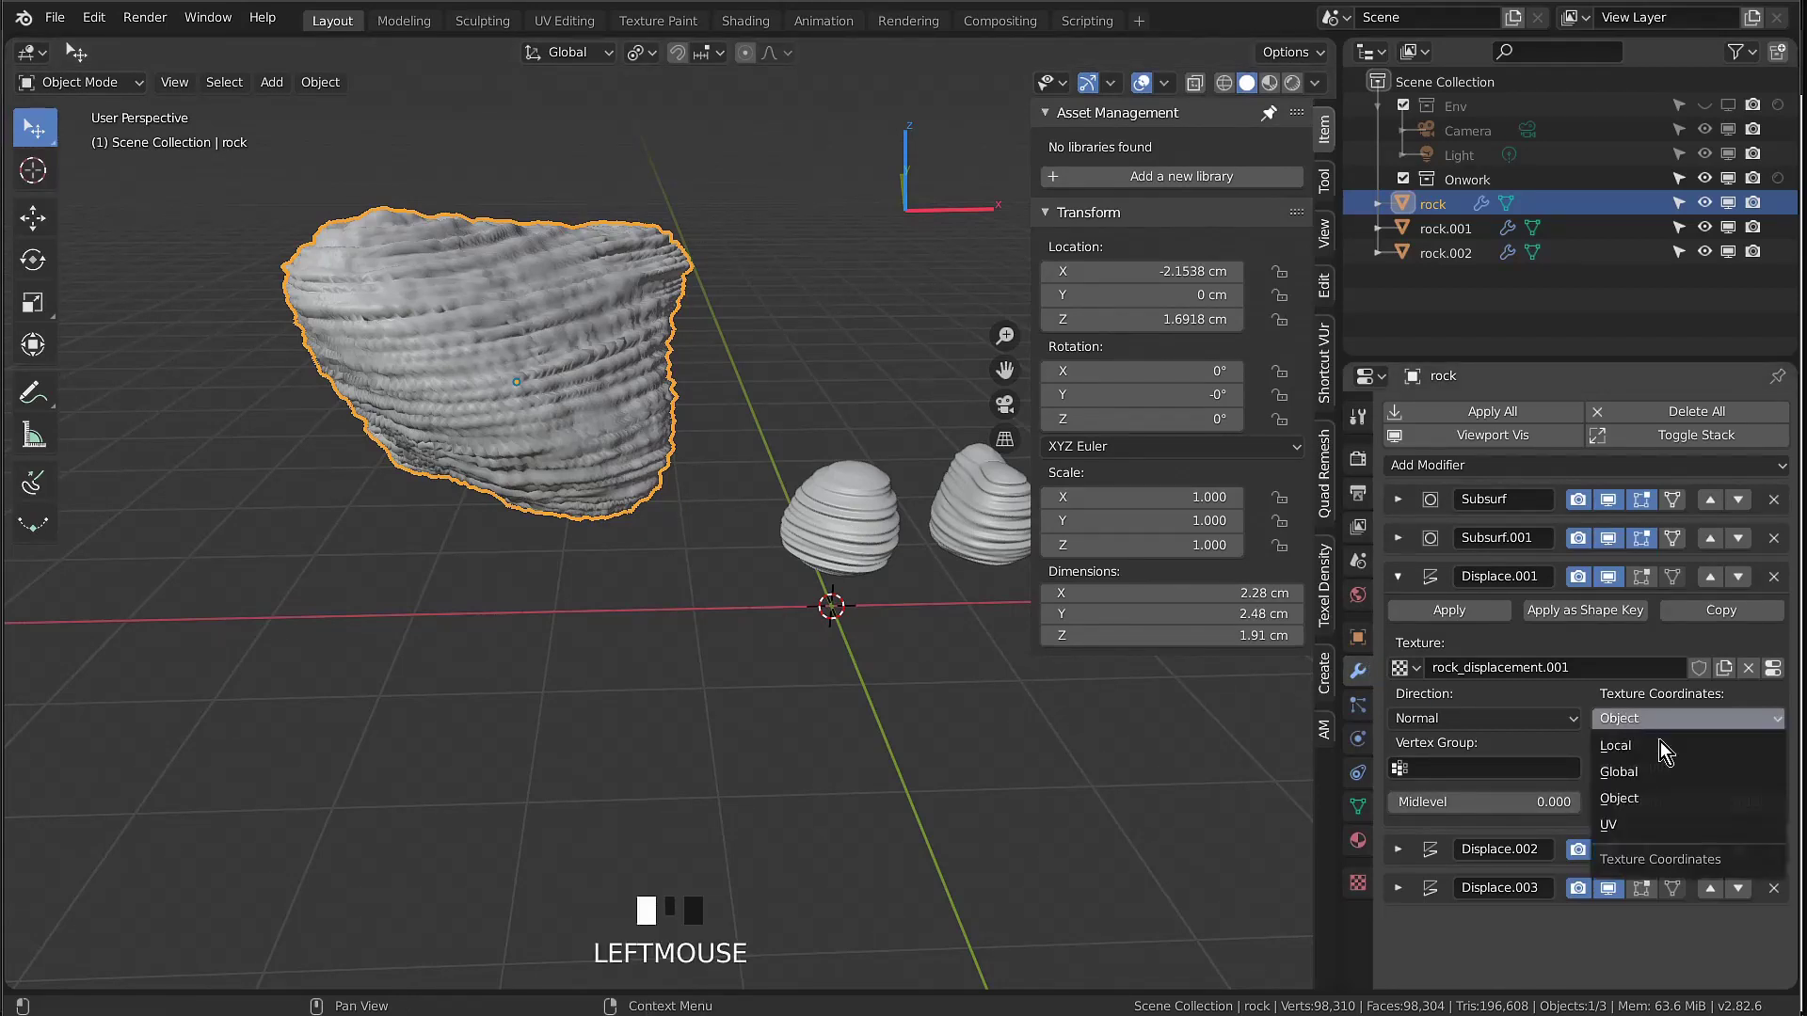
left_click(1665, 747)
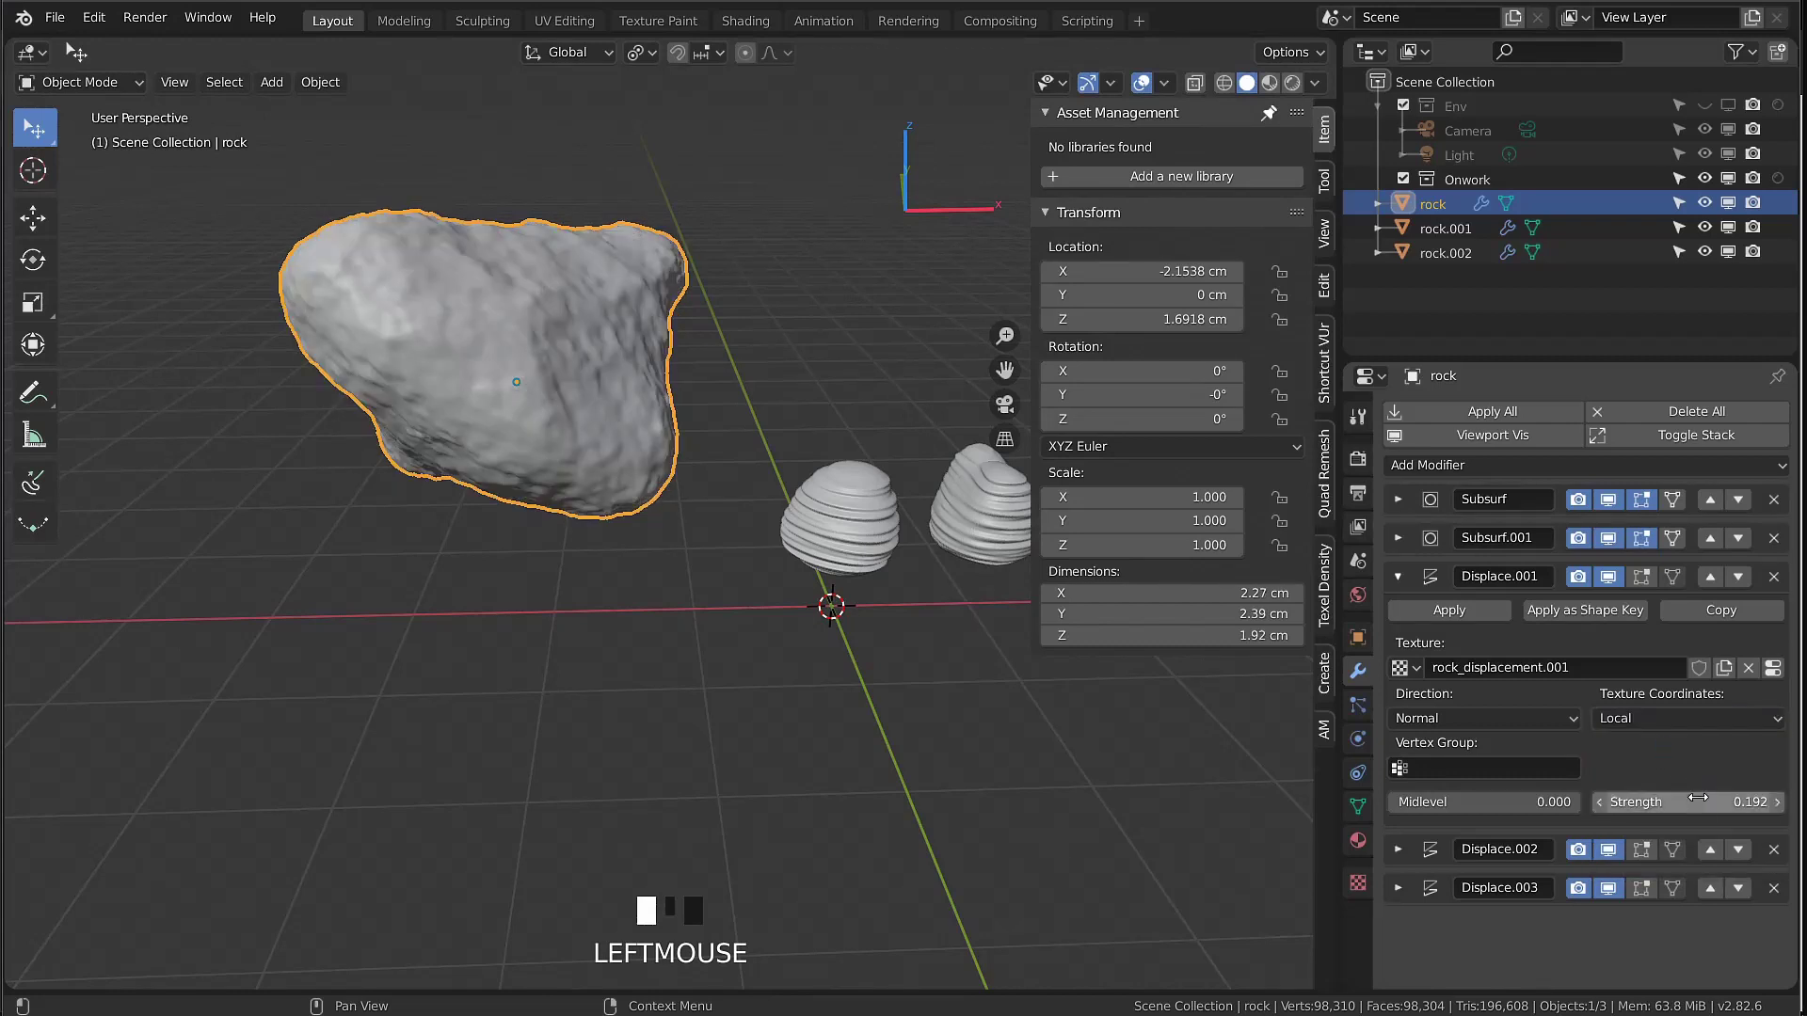
double_click(1696, 808)
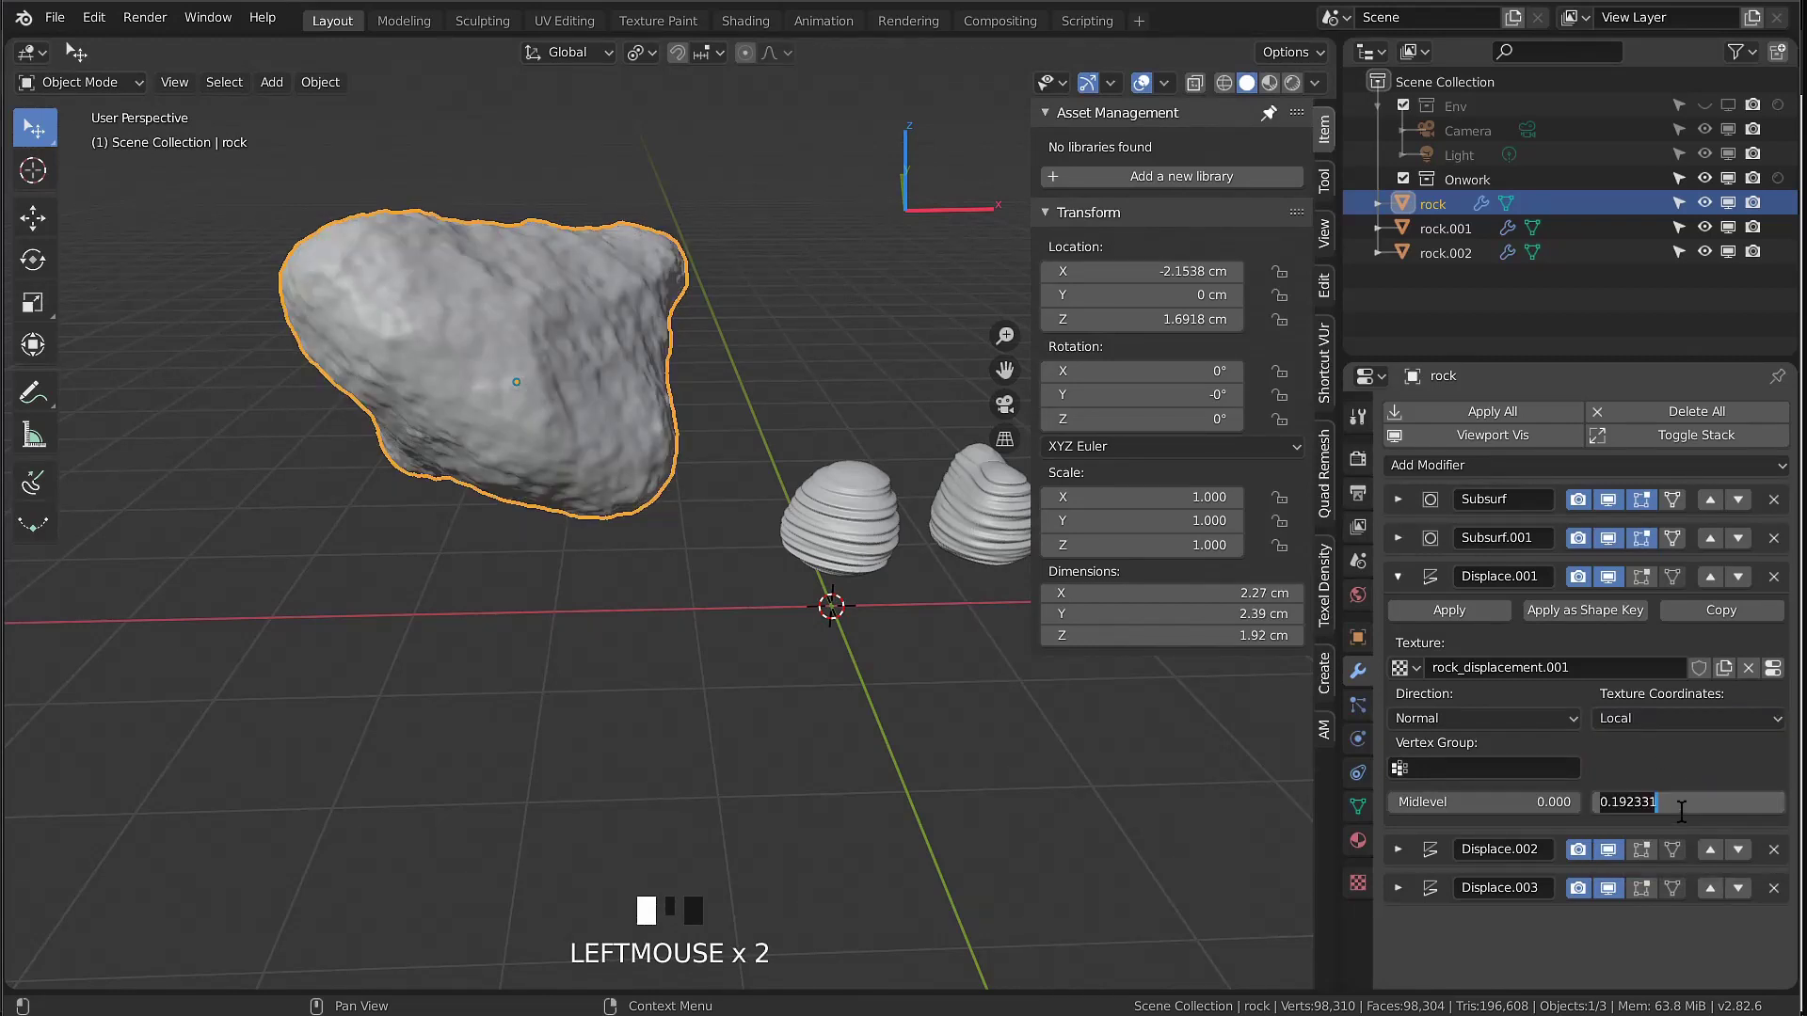
type("0.97")
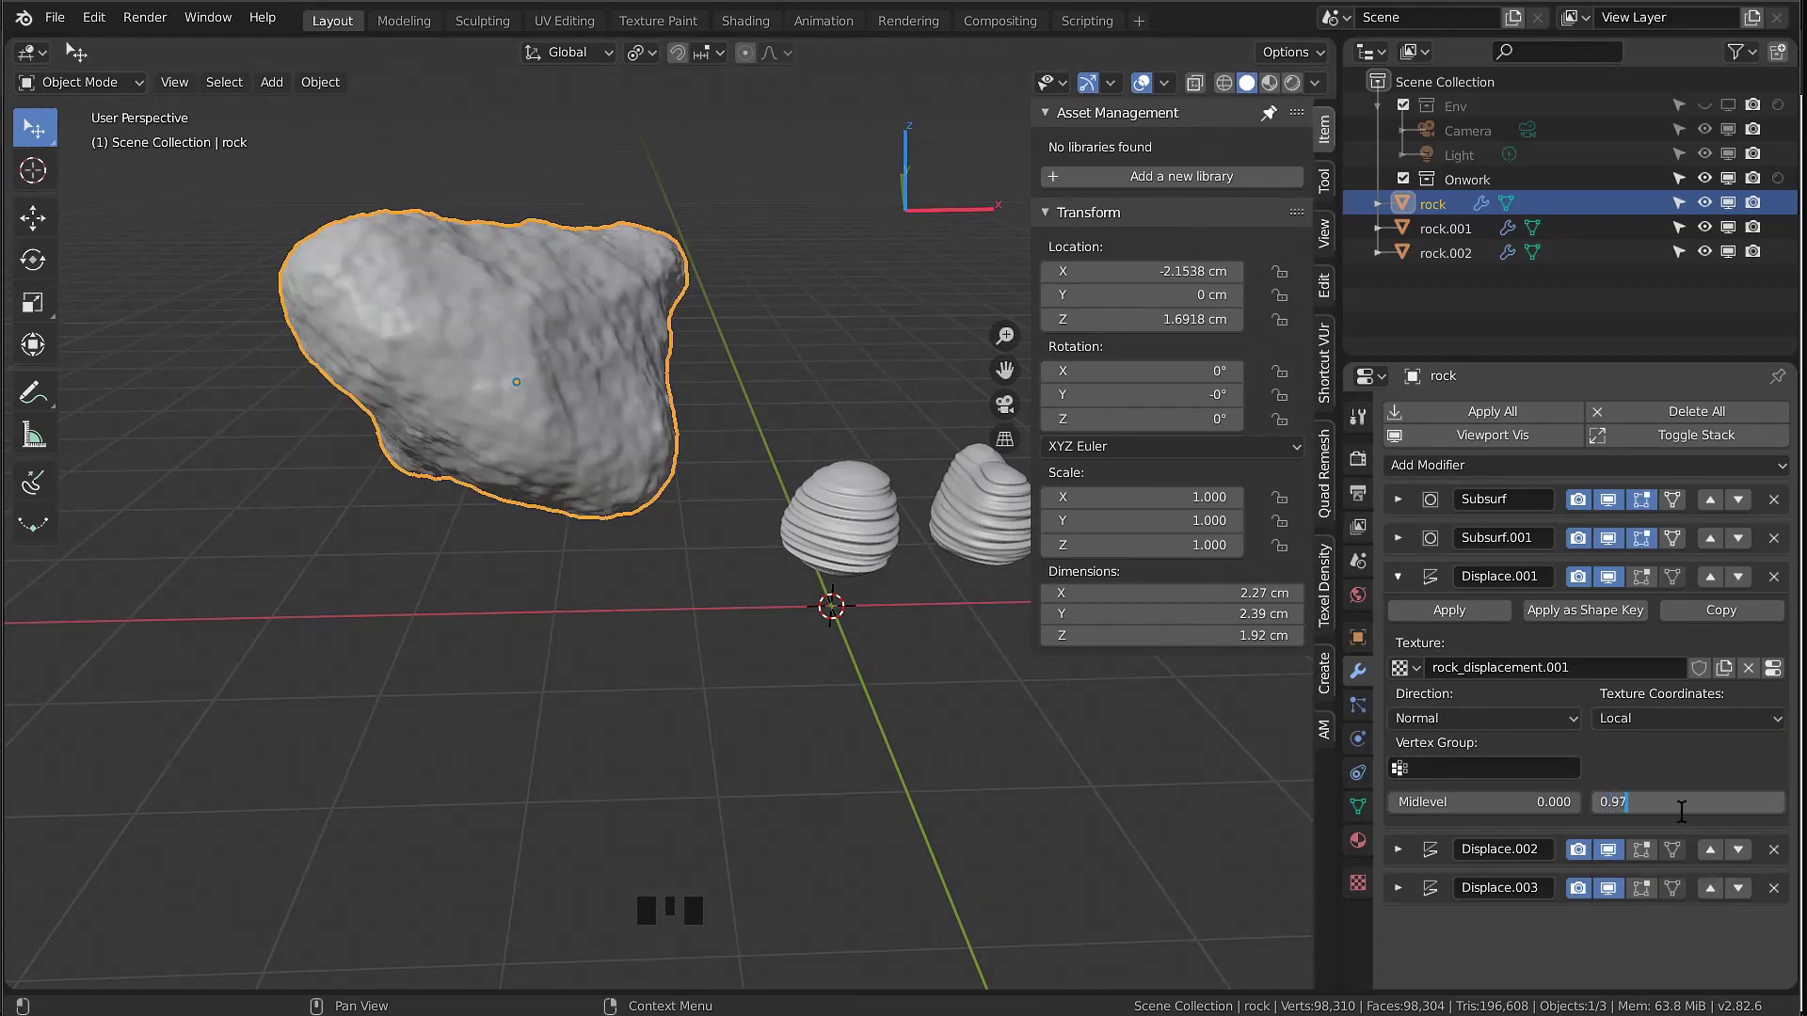
type("4")
key("Return")
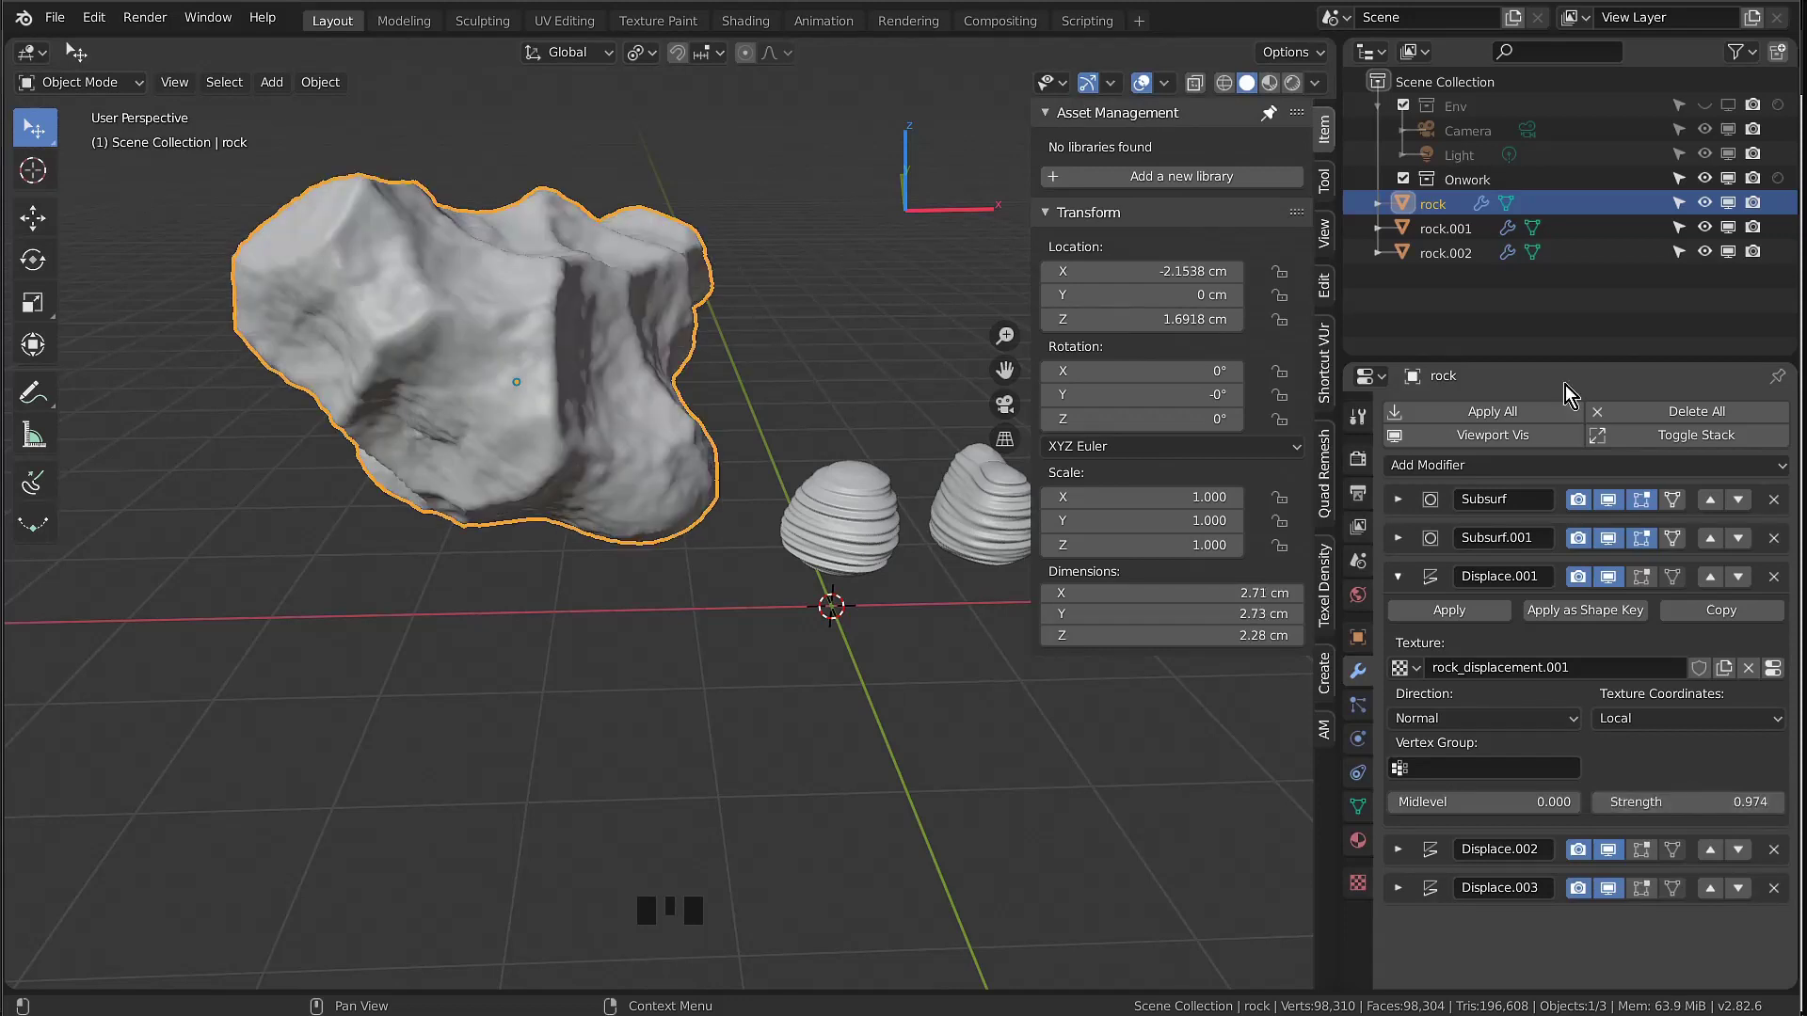
scroll(488, 405, "down", 2)
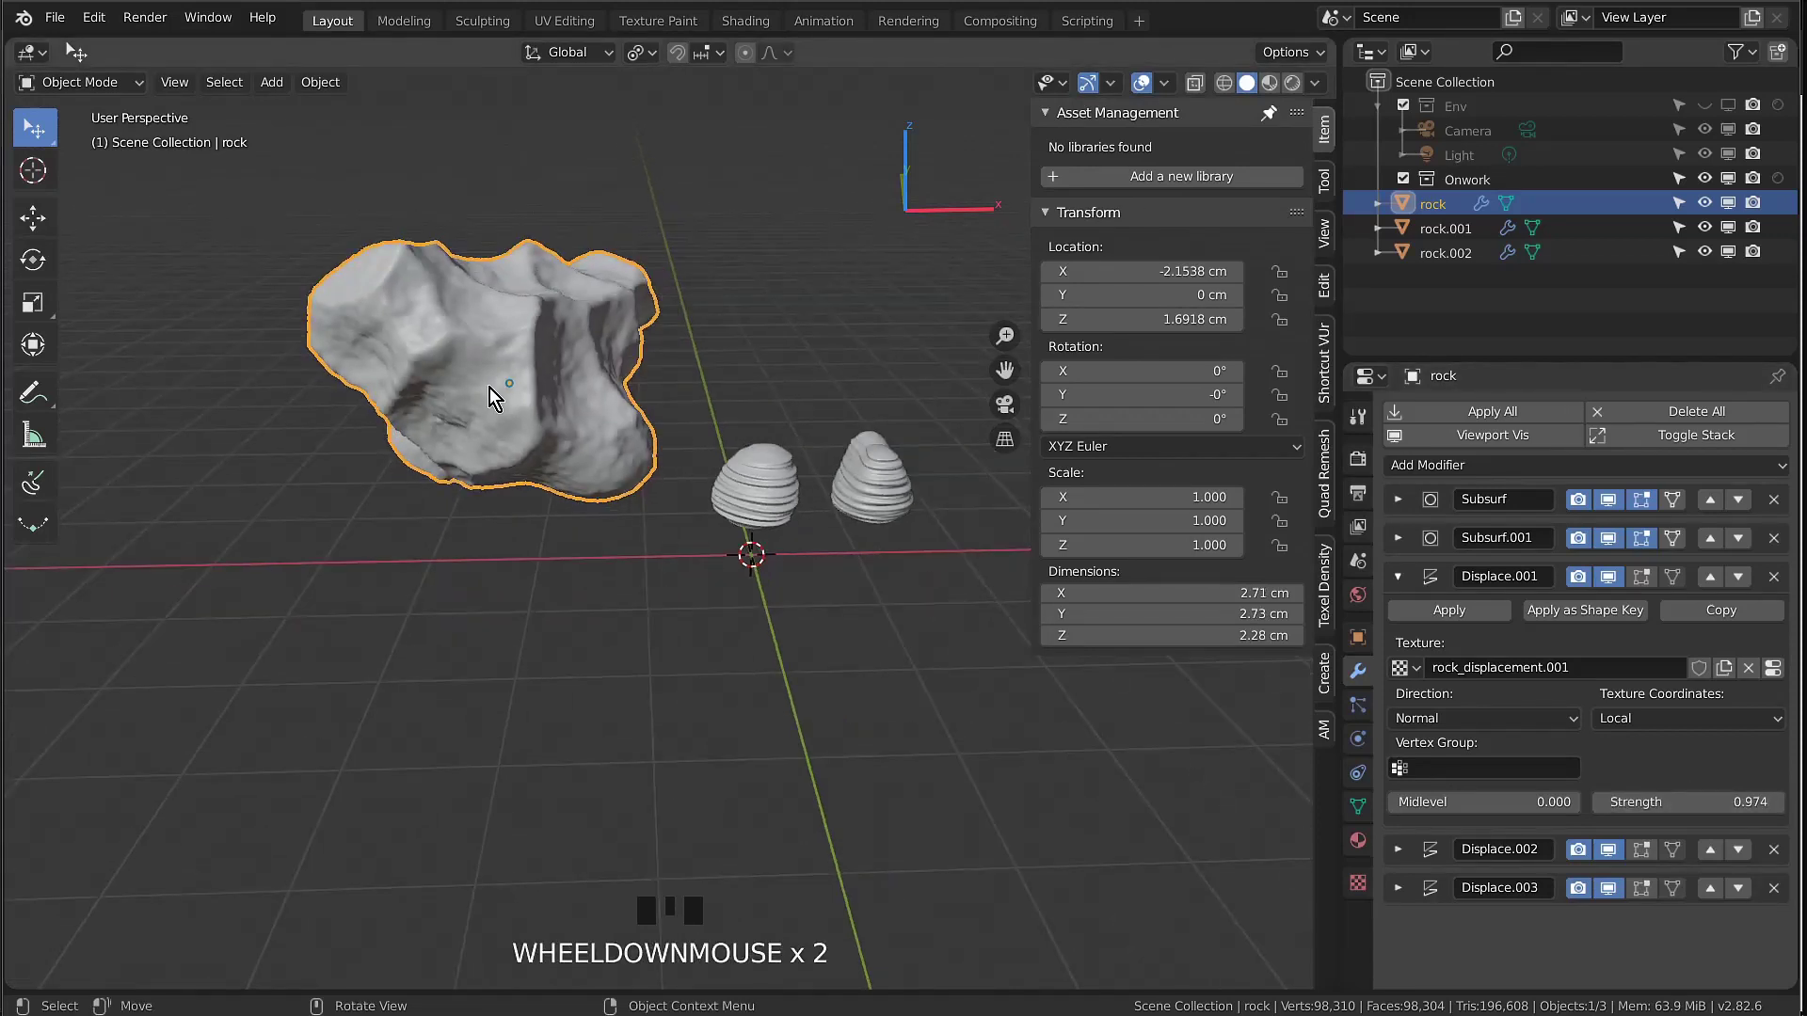
scroll(490, 389, "up", 1)
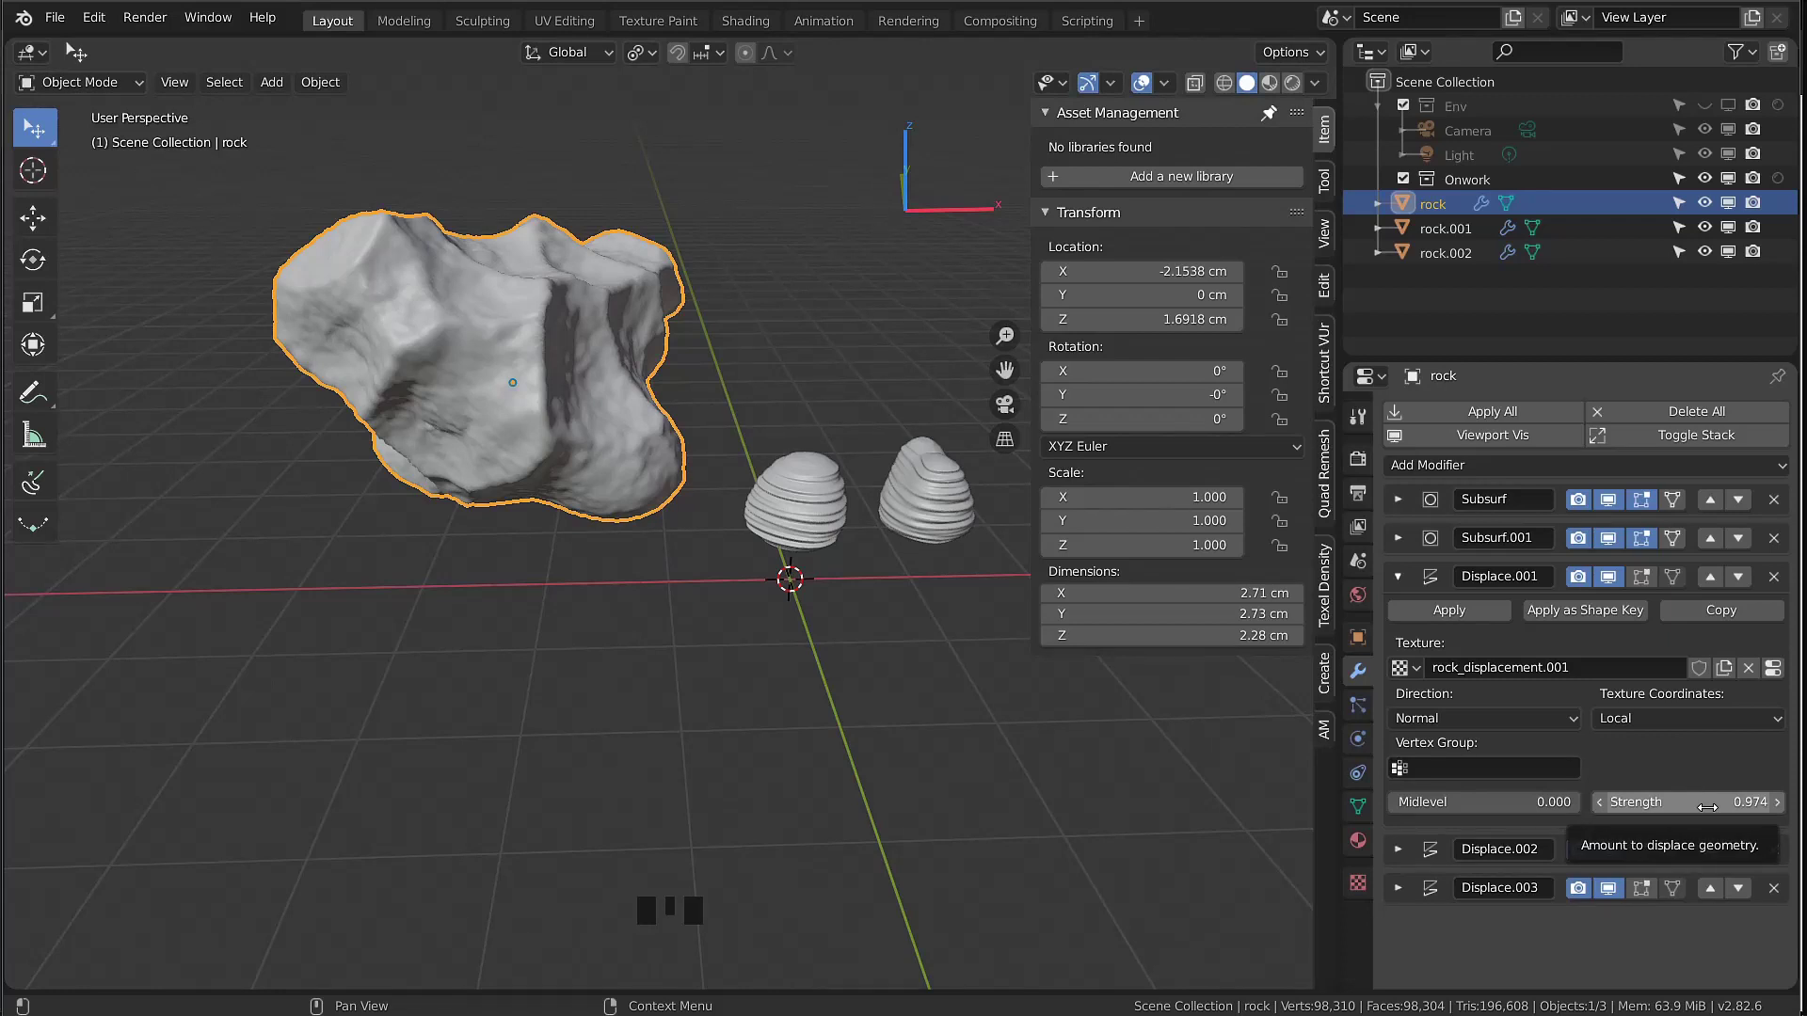
mouse_move(1707, 808)
left_mouse_down("shift")
mouse_move(1599, 807)
mouse_move(1695, 809)
left_mouse_up("shift")
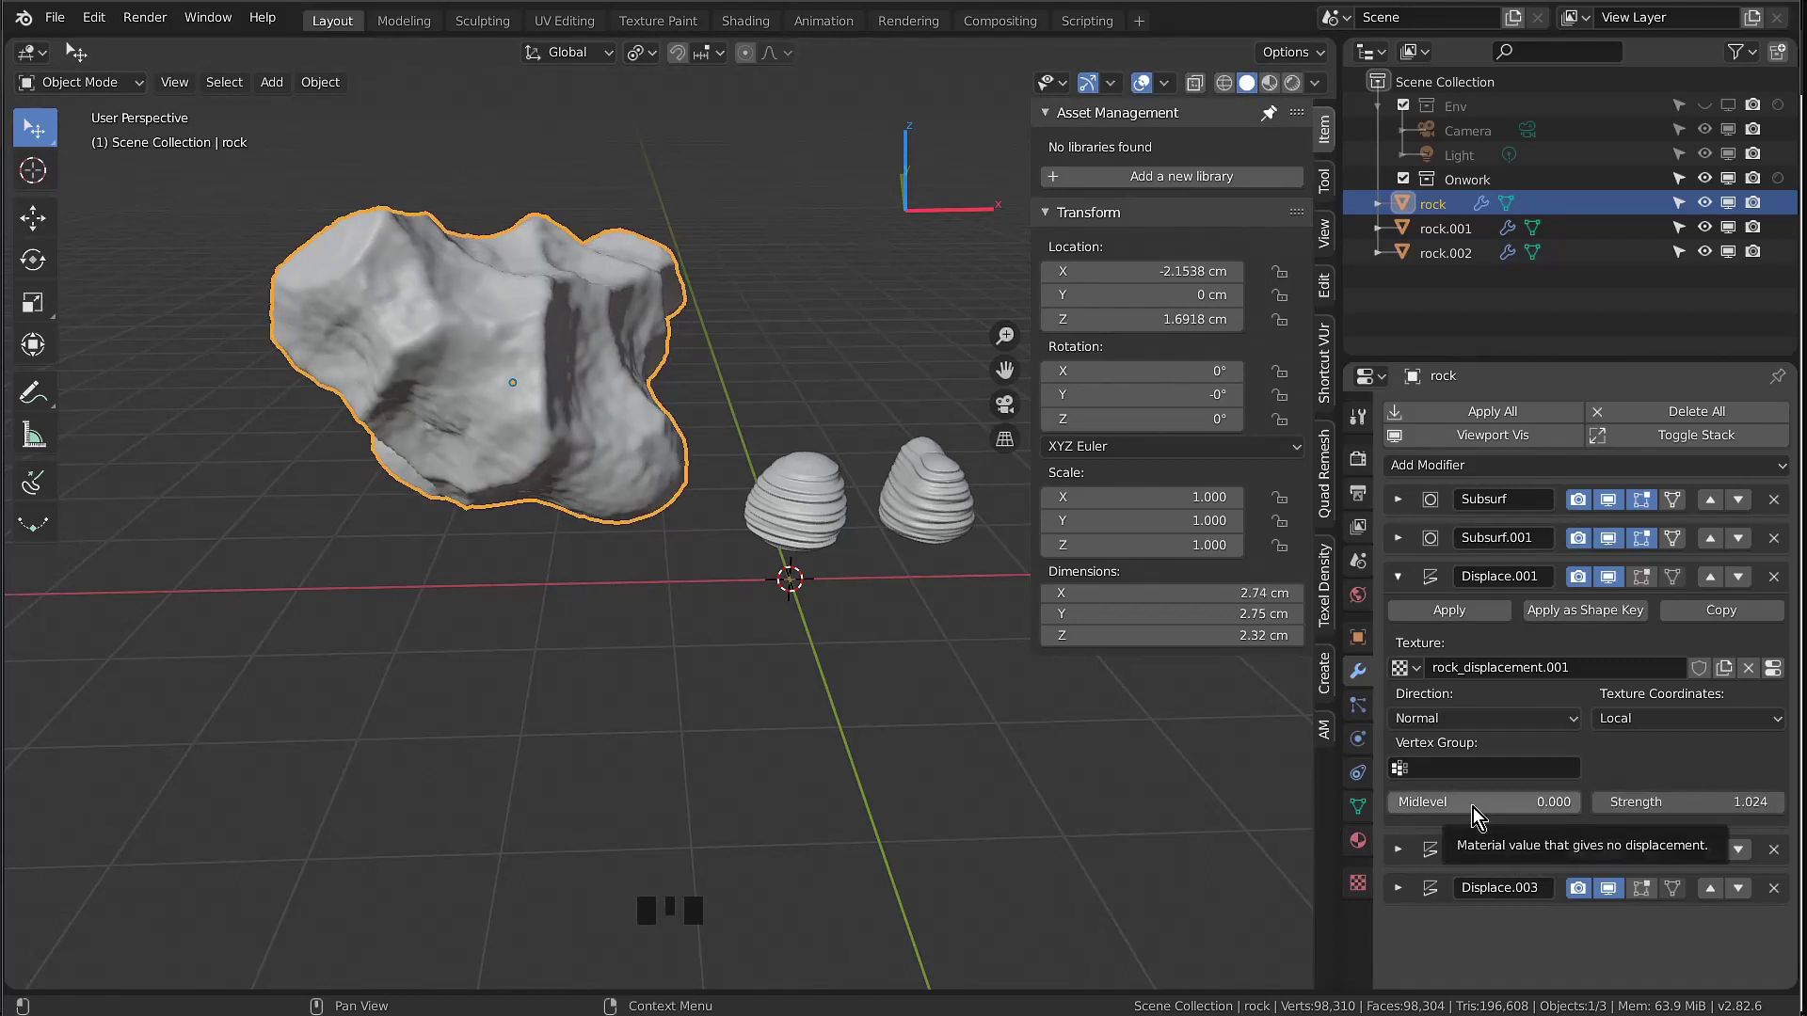
left_click(1357, 882)
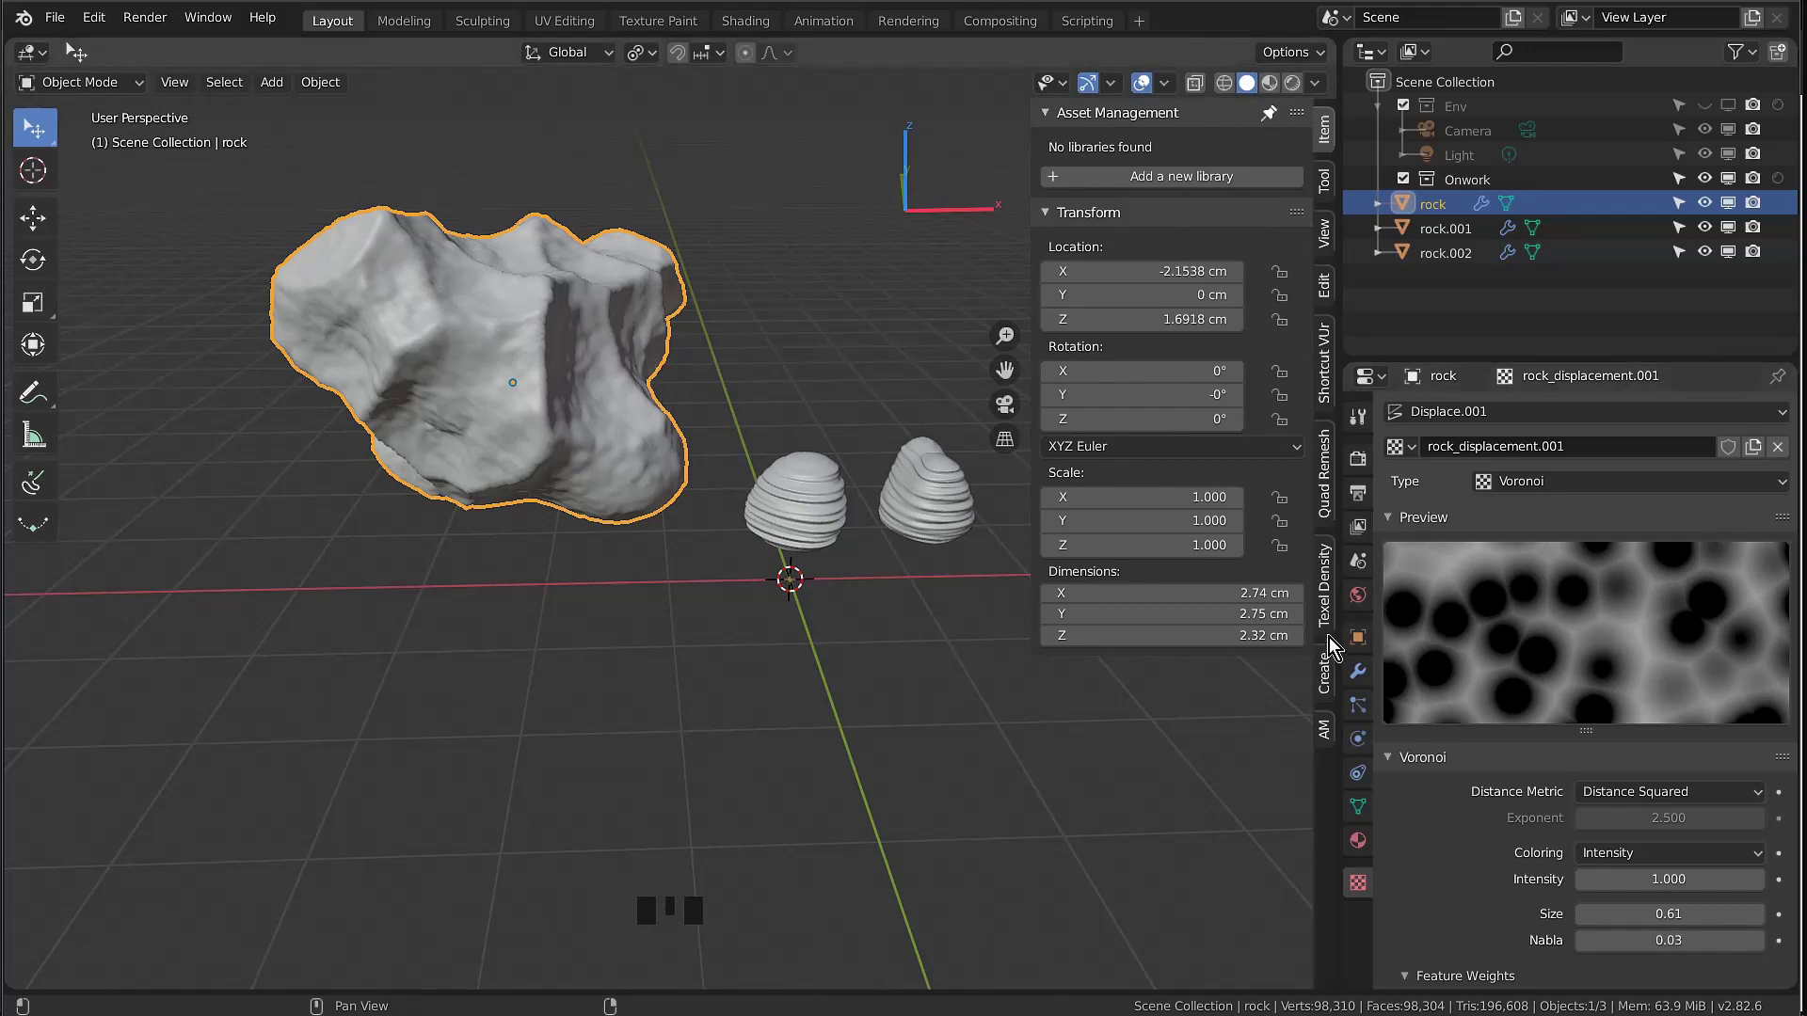
left_click(1358, 671)
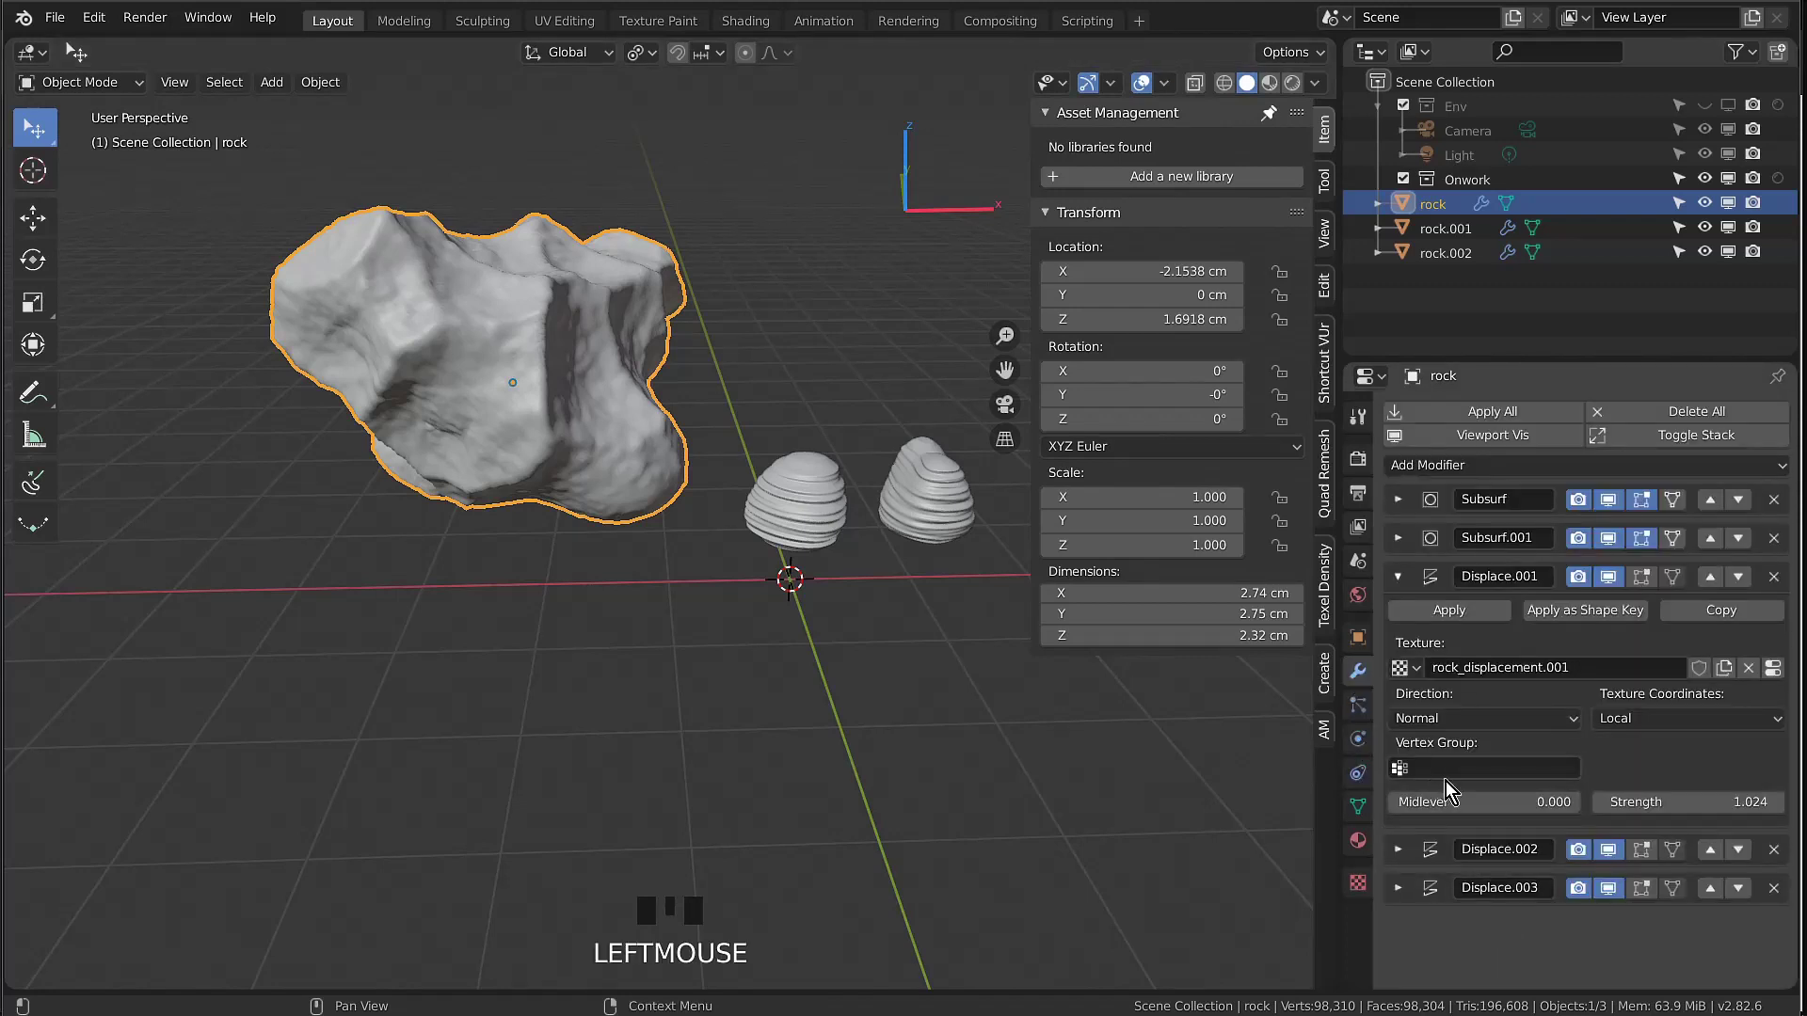
left_click(1495, 806)
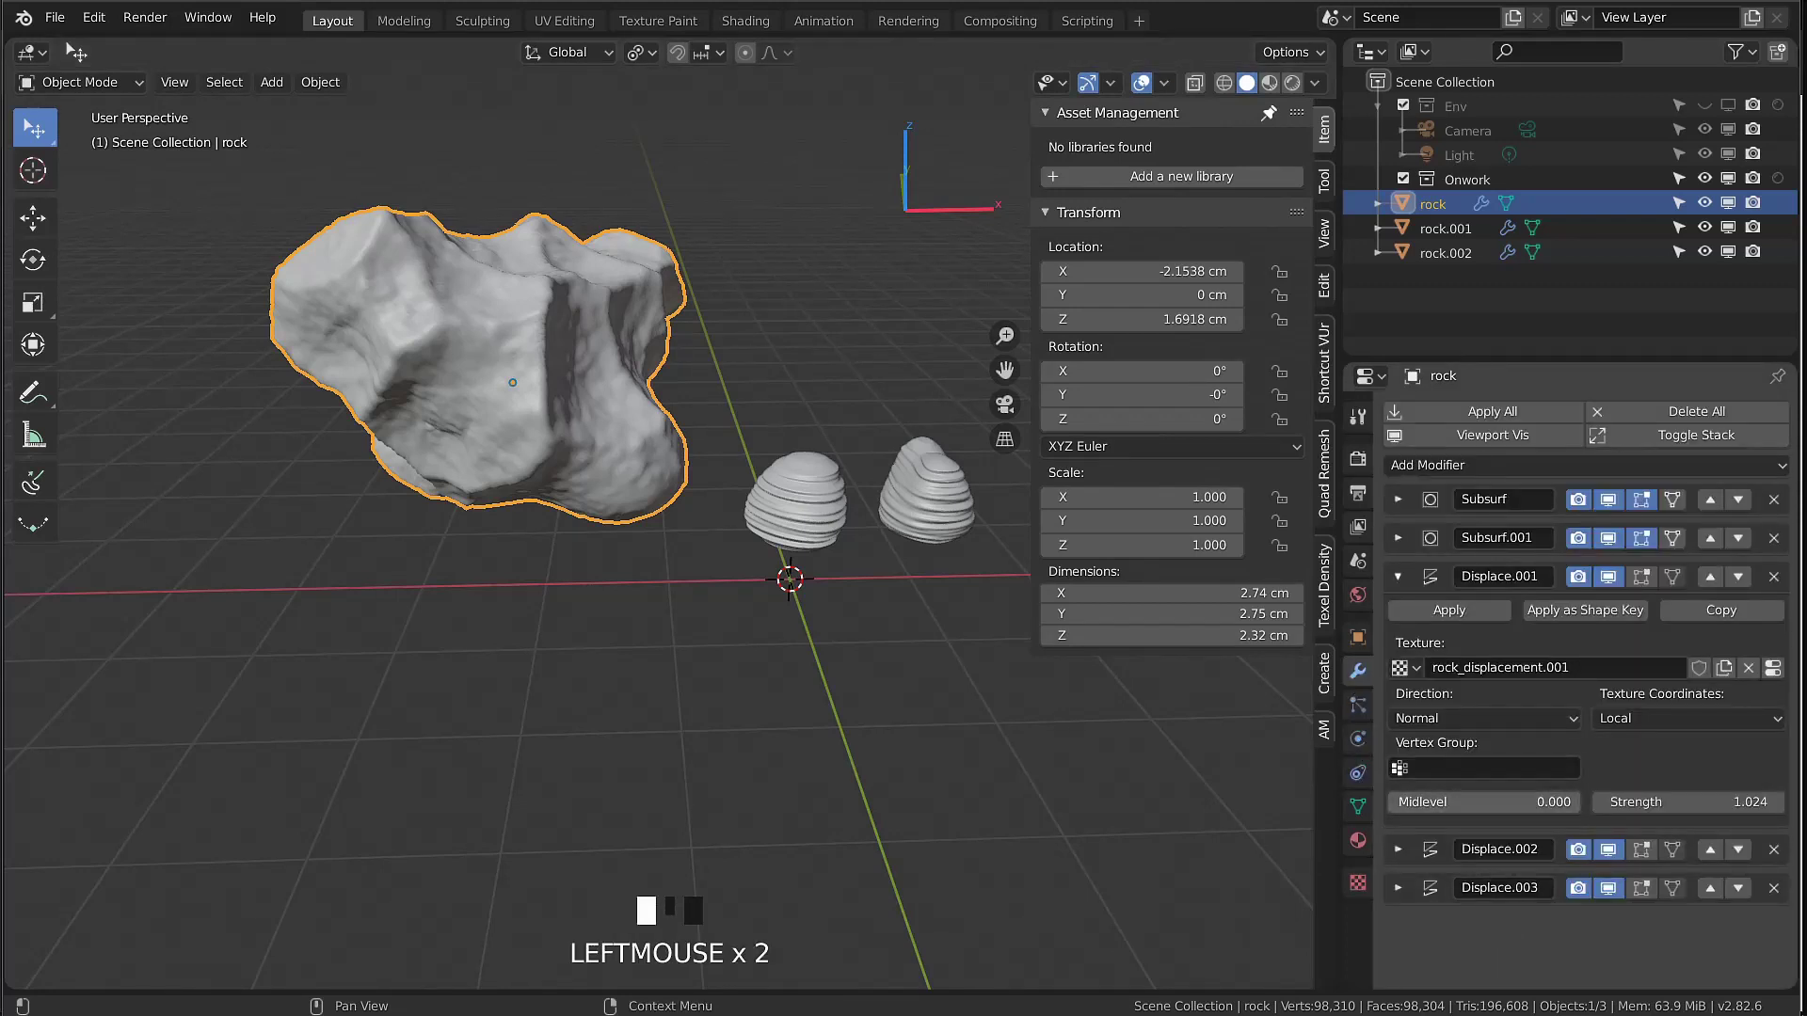
left_click_drag(1496, 802, 1670, 802)
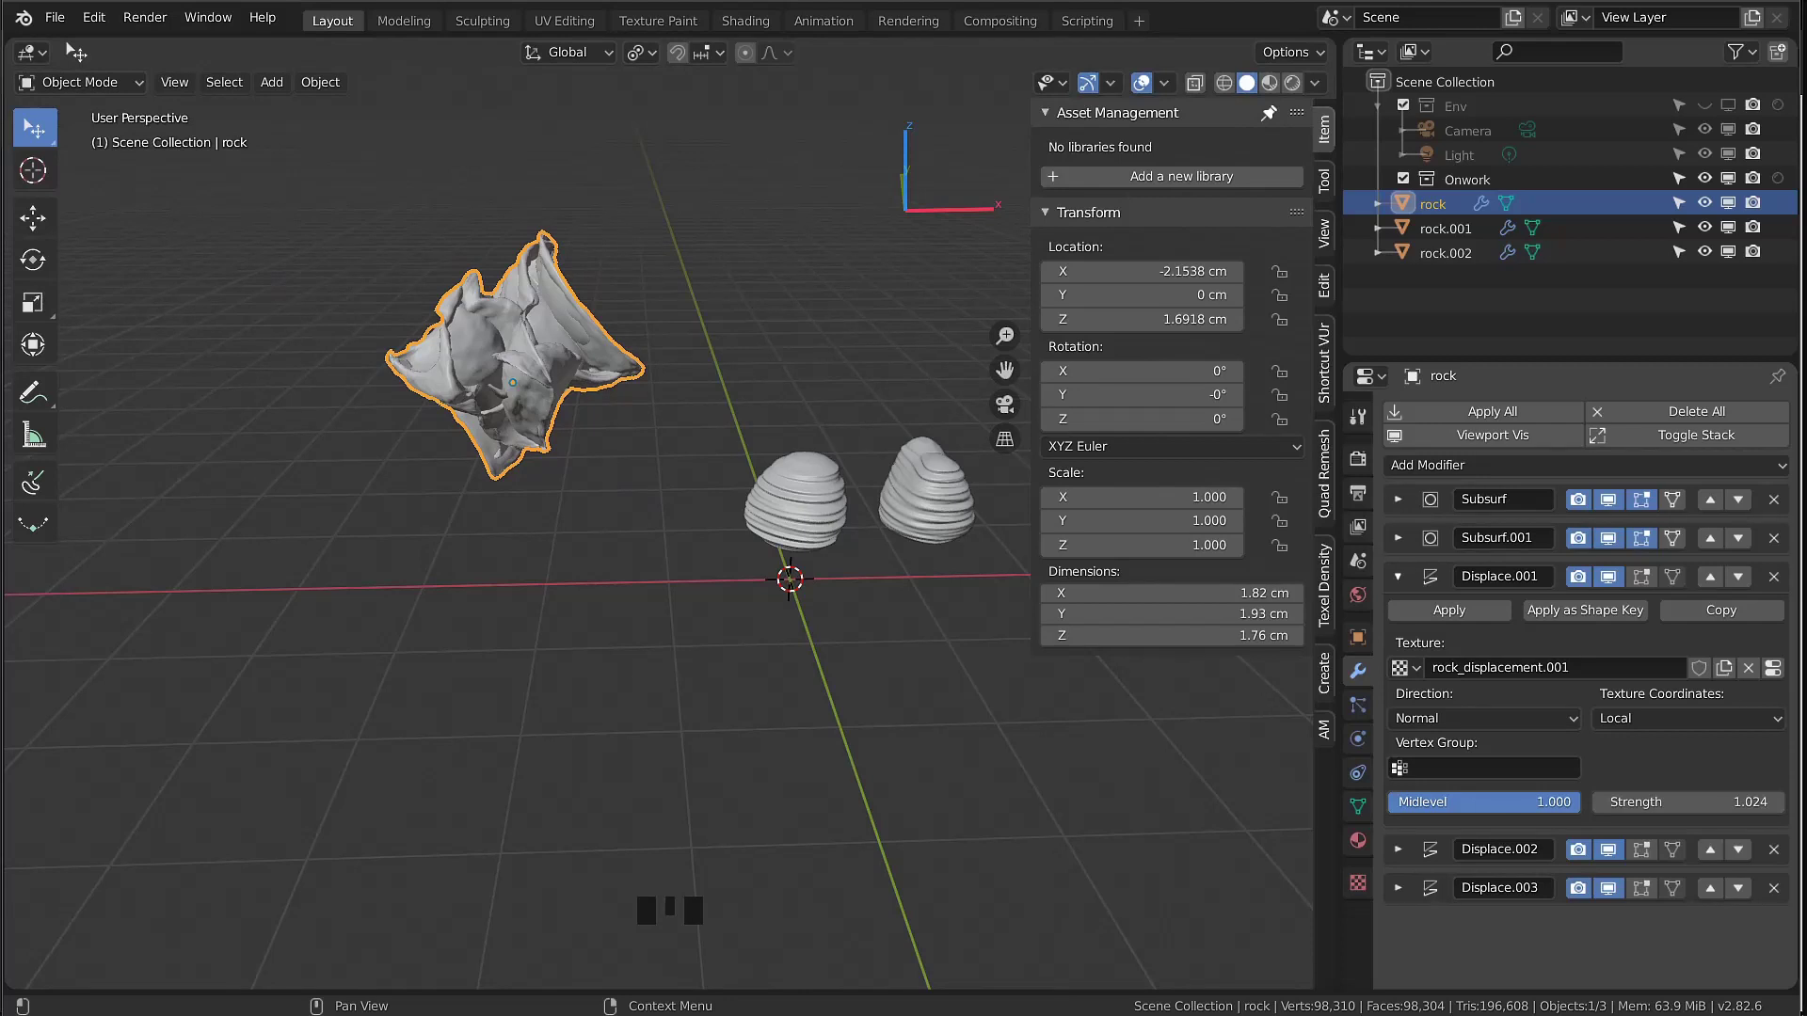
left_click_drag(1582, 802, 1394, 803)
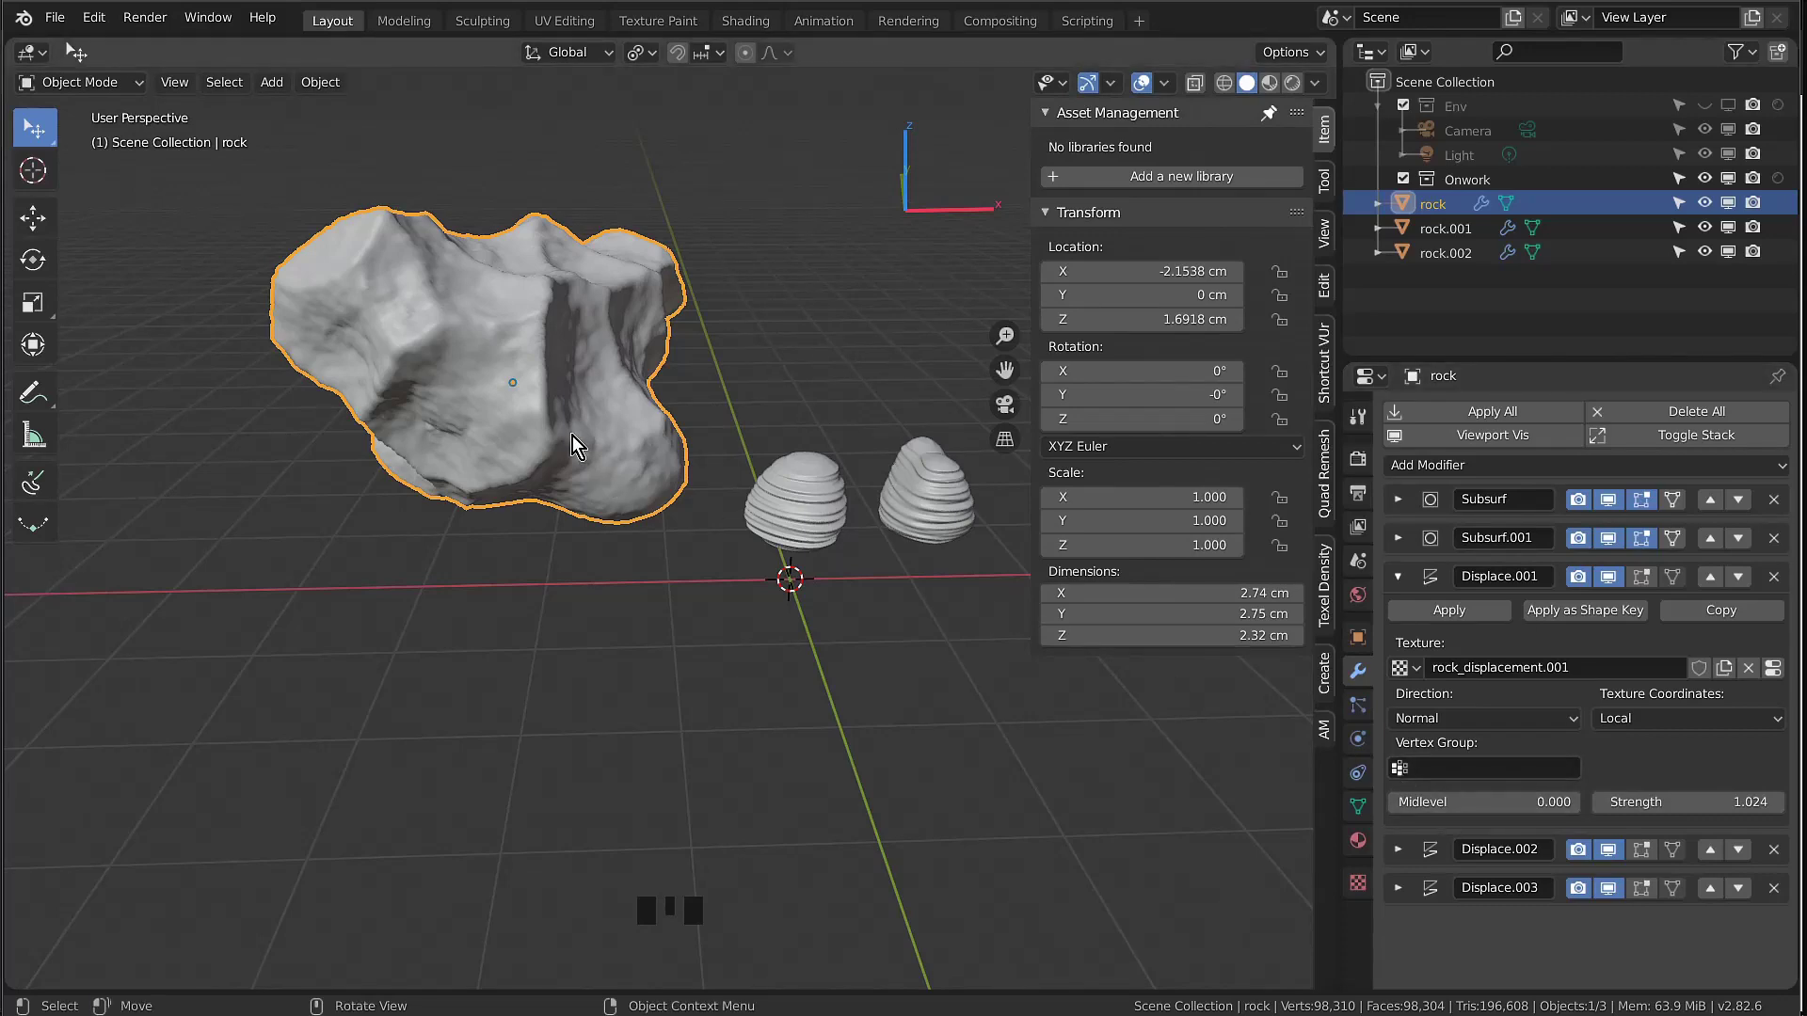
Put rock.001 in Edit Mode and add a new vertex group named Group
left_click(795, 498)
key("Tab")
middle_click_drag(795, 499, 695, 667)
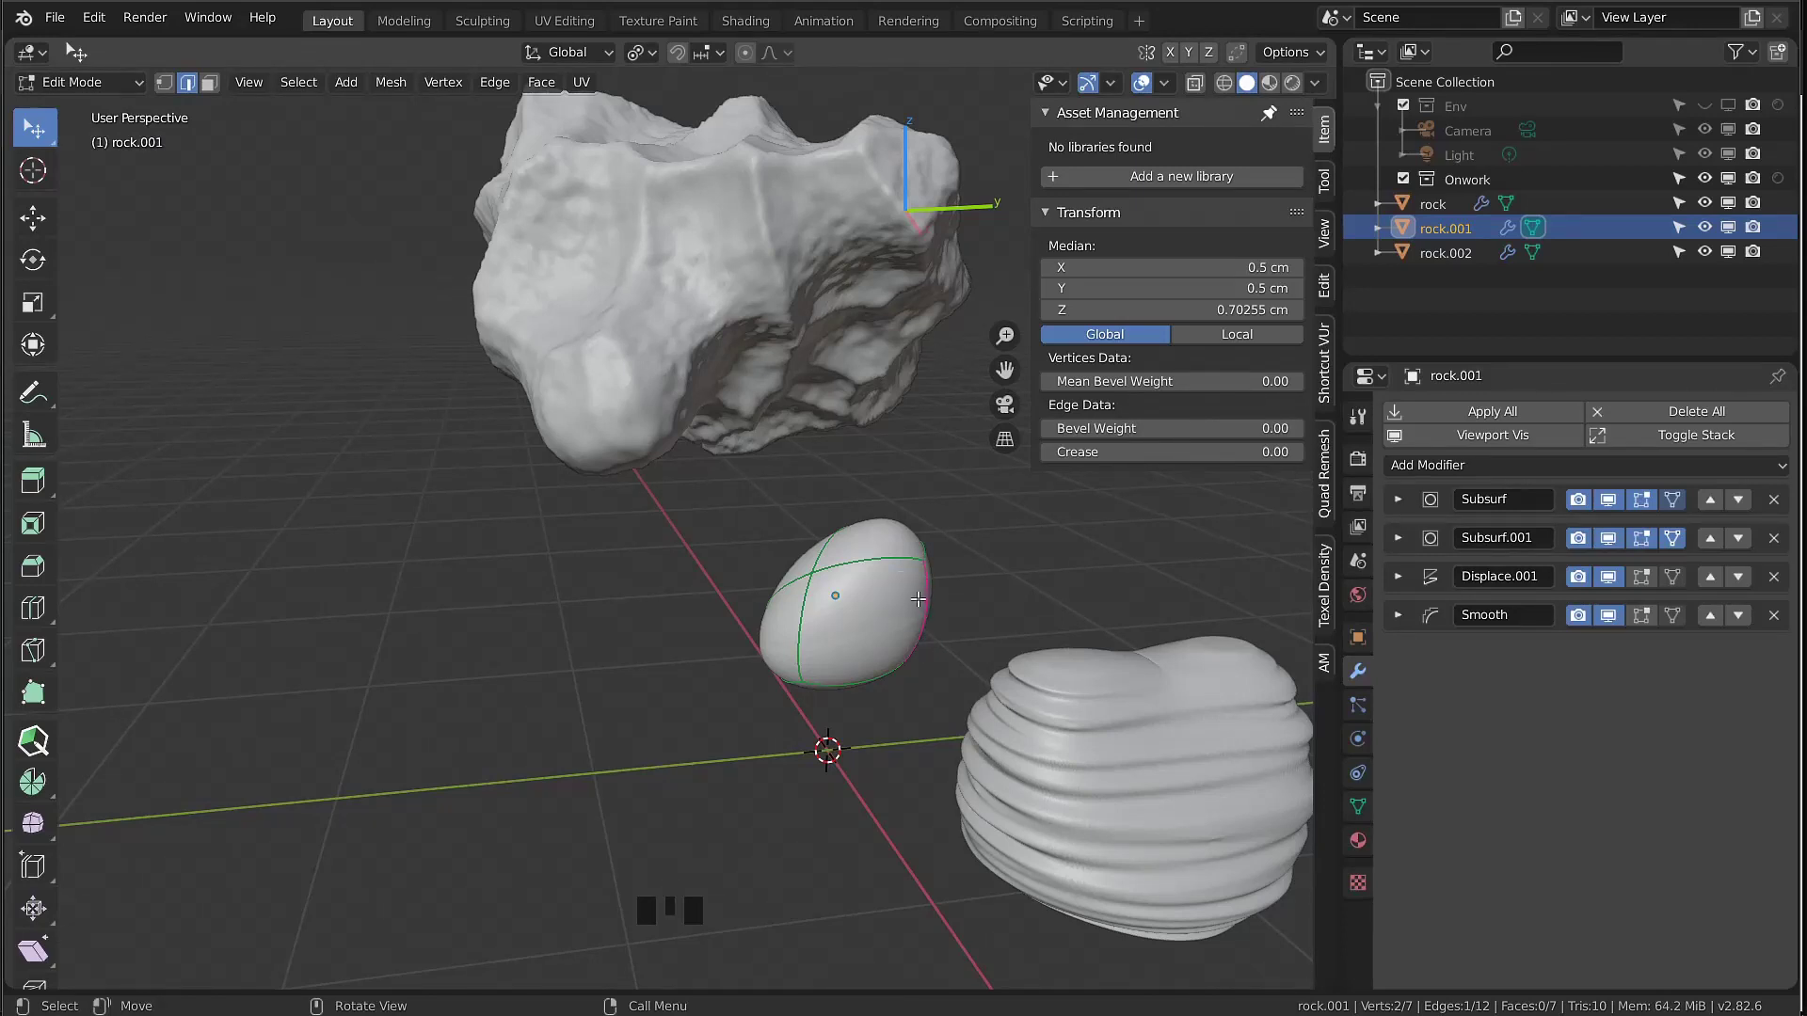
left_click(1360, 808)
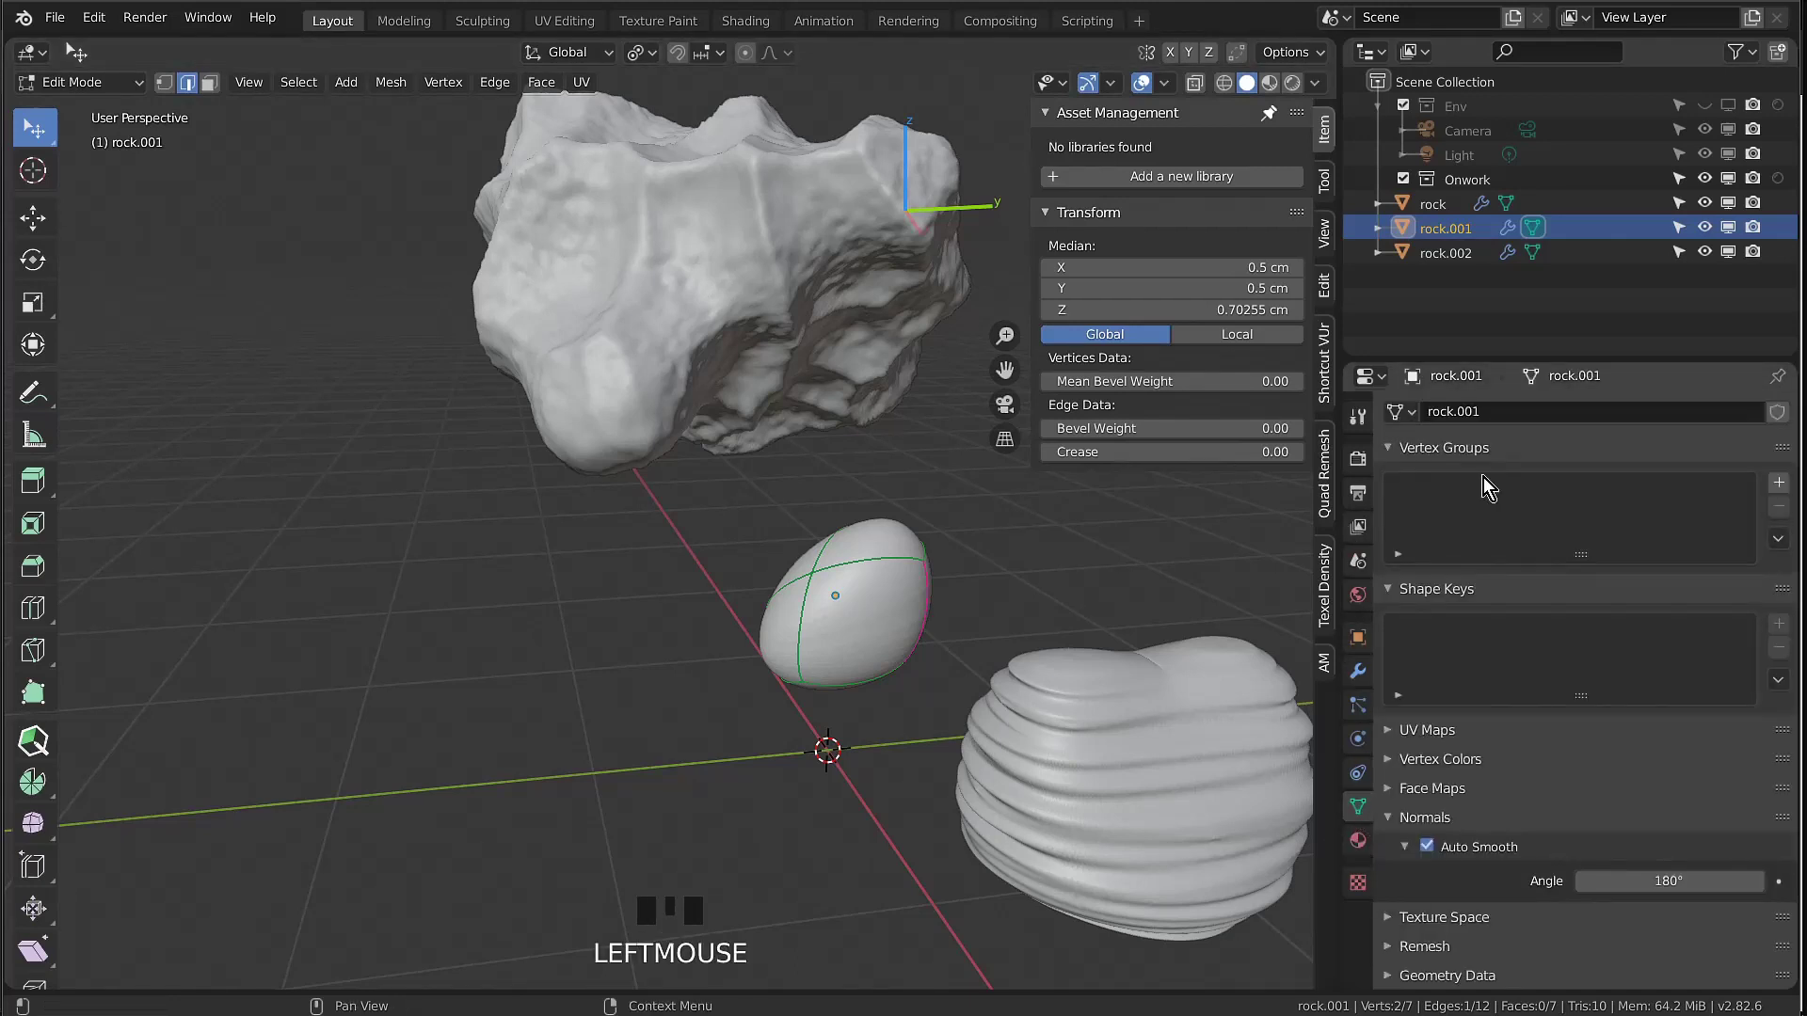
left_click(1779, 484)
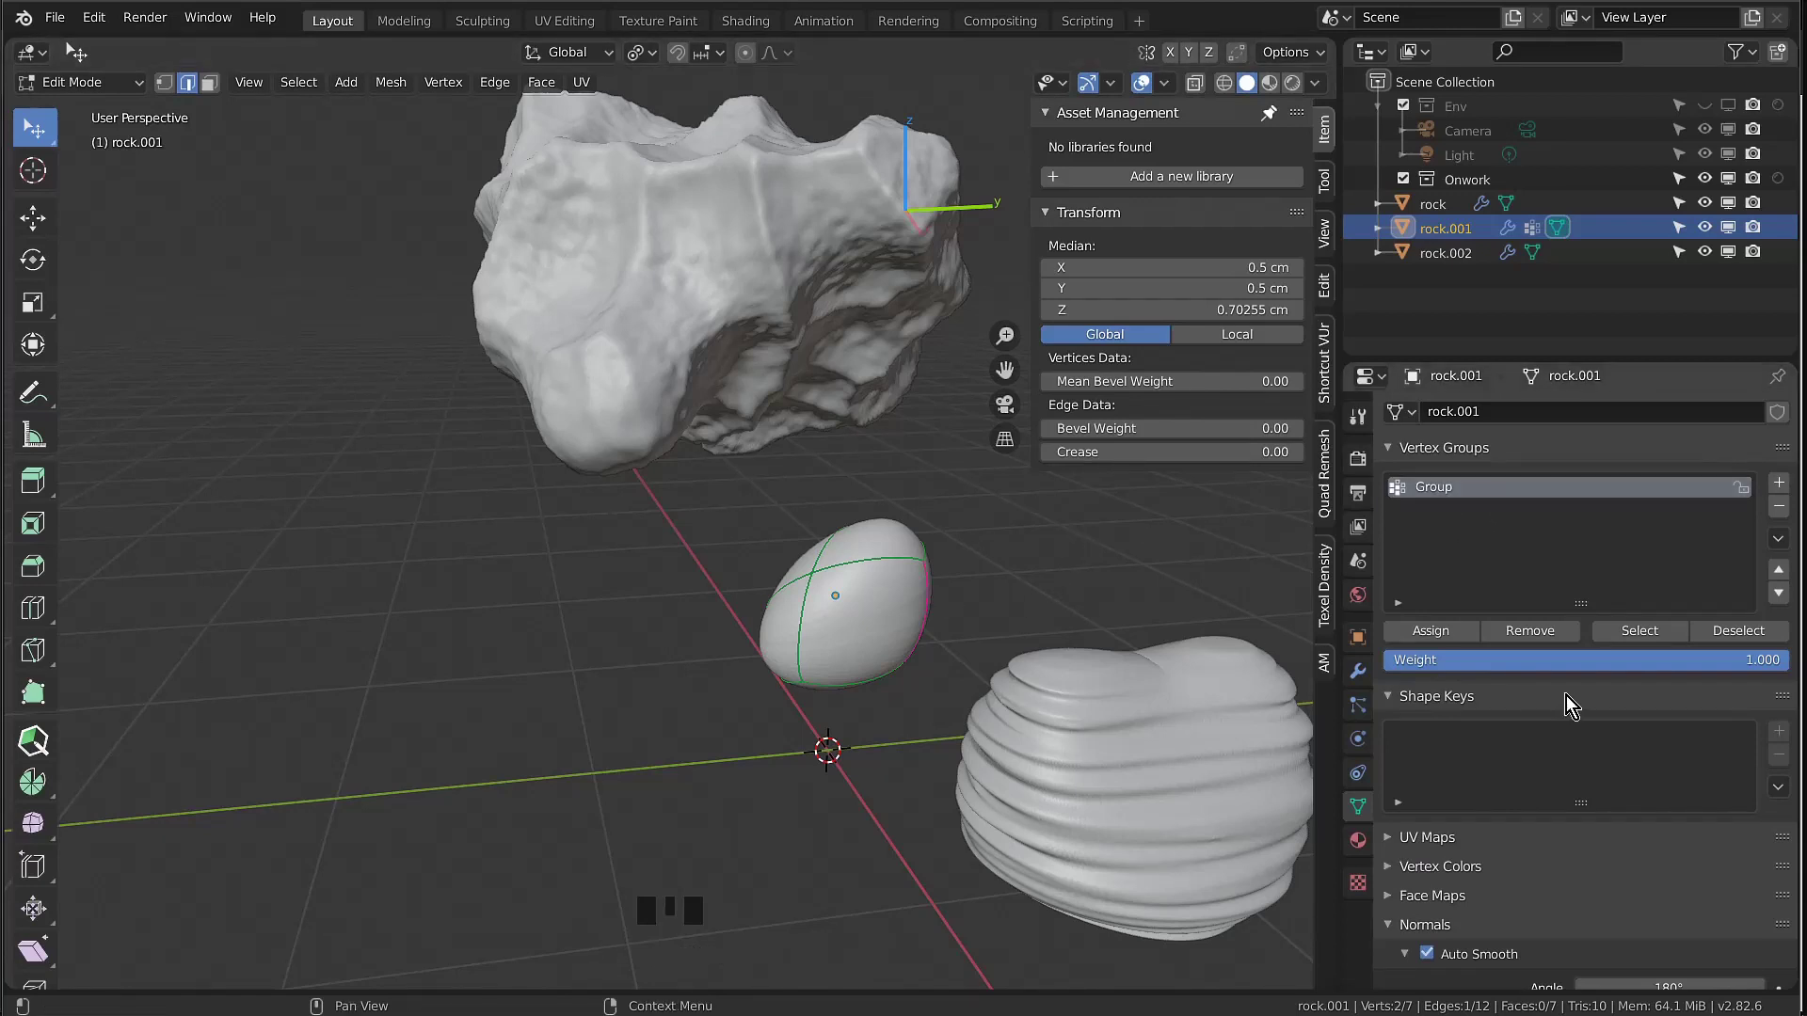
Assign the selected vertices to Group, verify with Deselect/Select, and return to Object Mode
left_click(1430, 632)
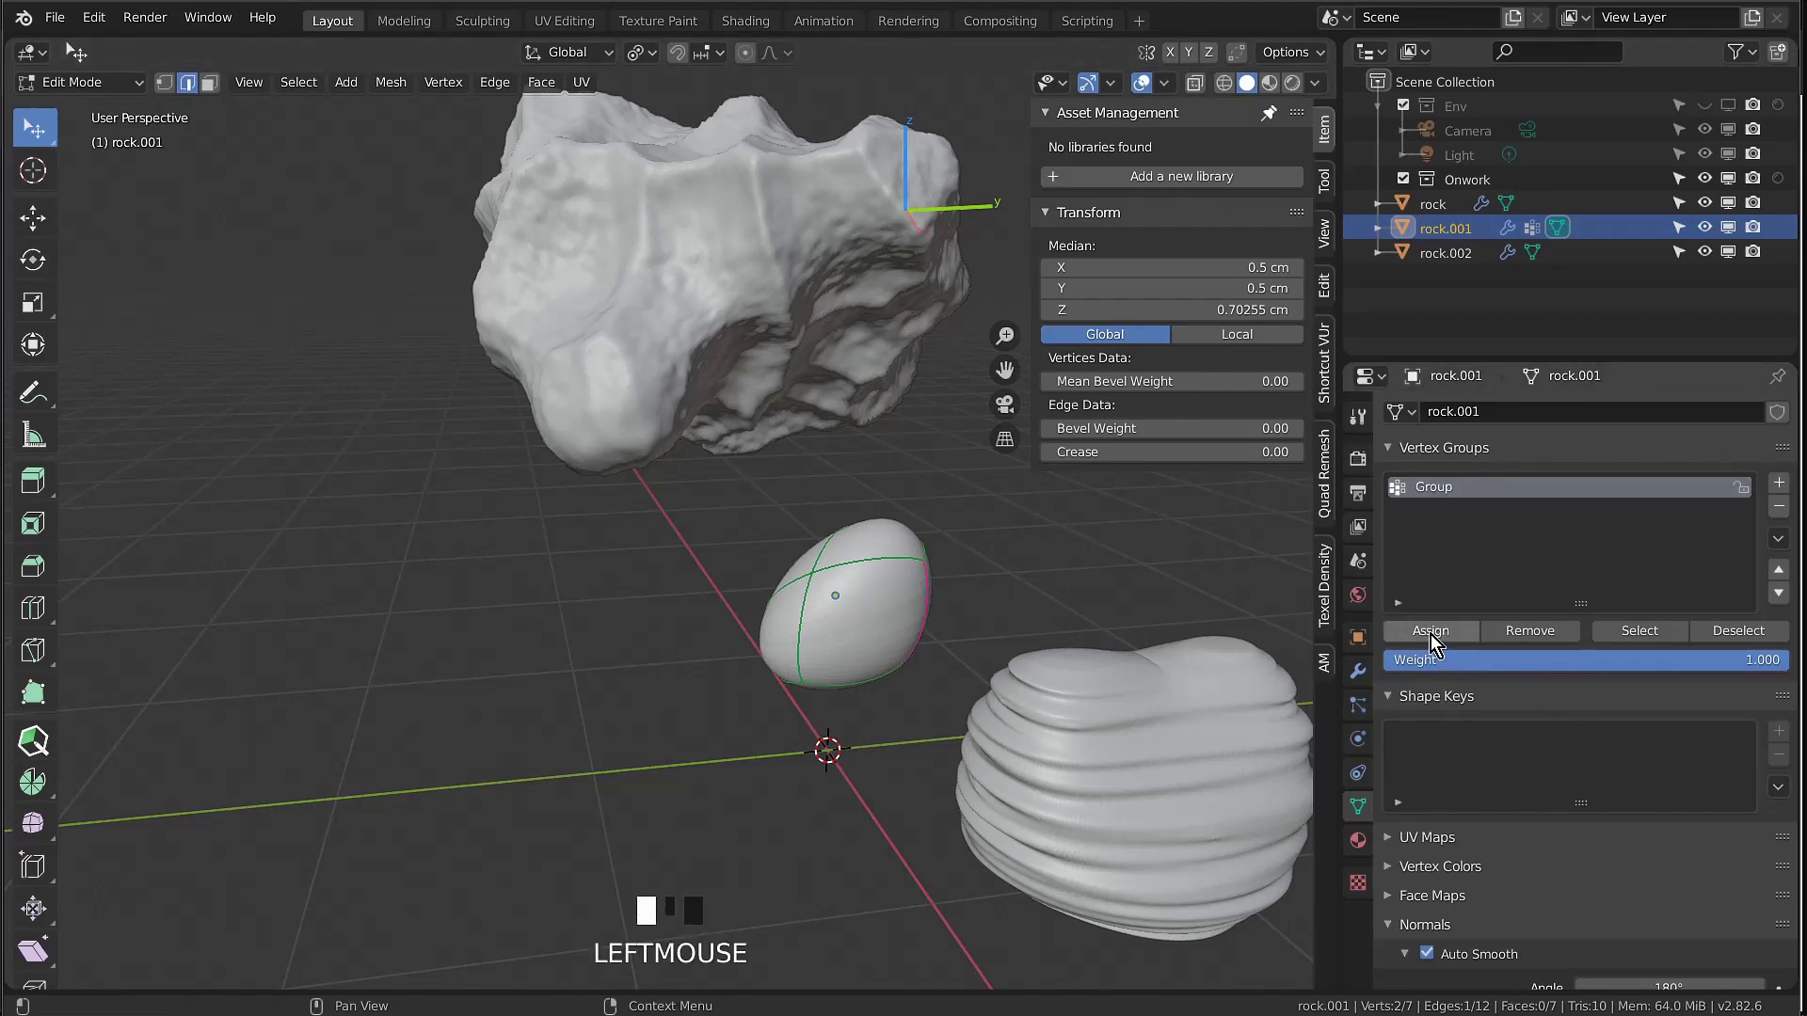
middle_click_drag(886, 566, 848, 565)
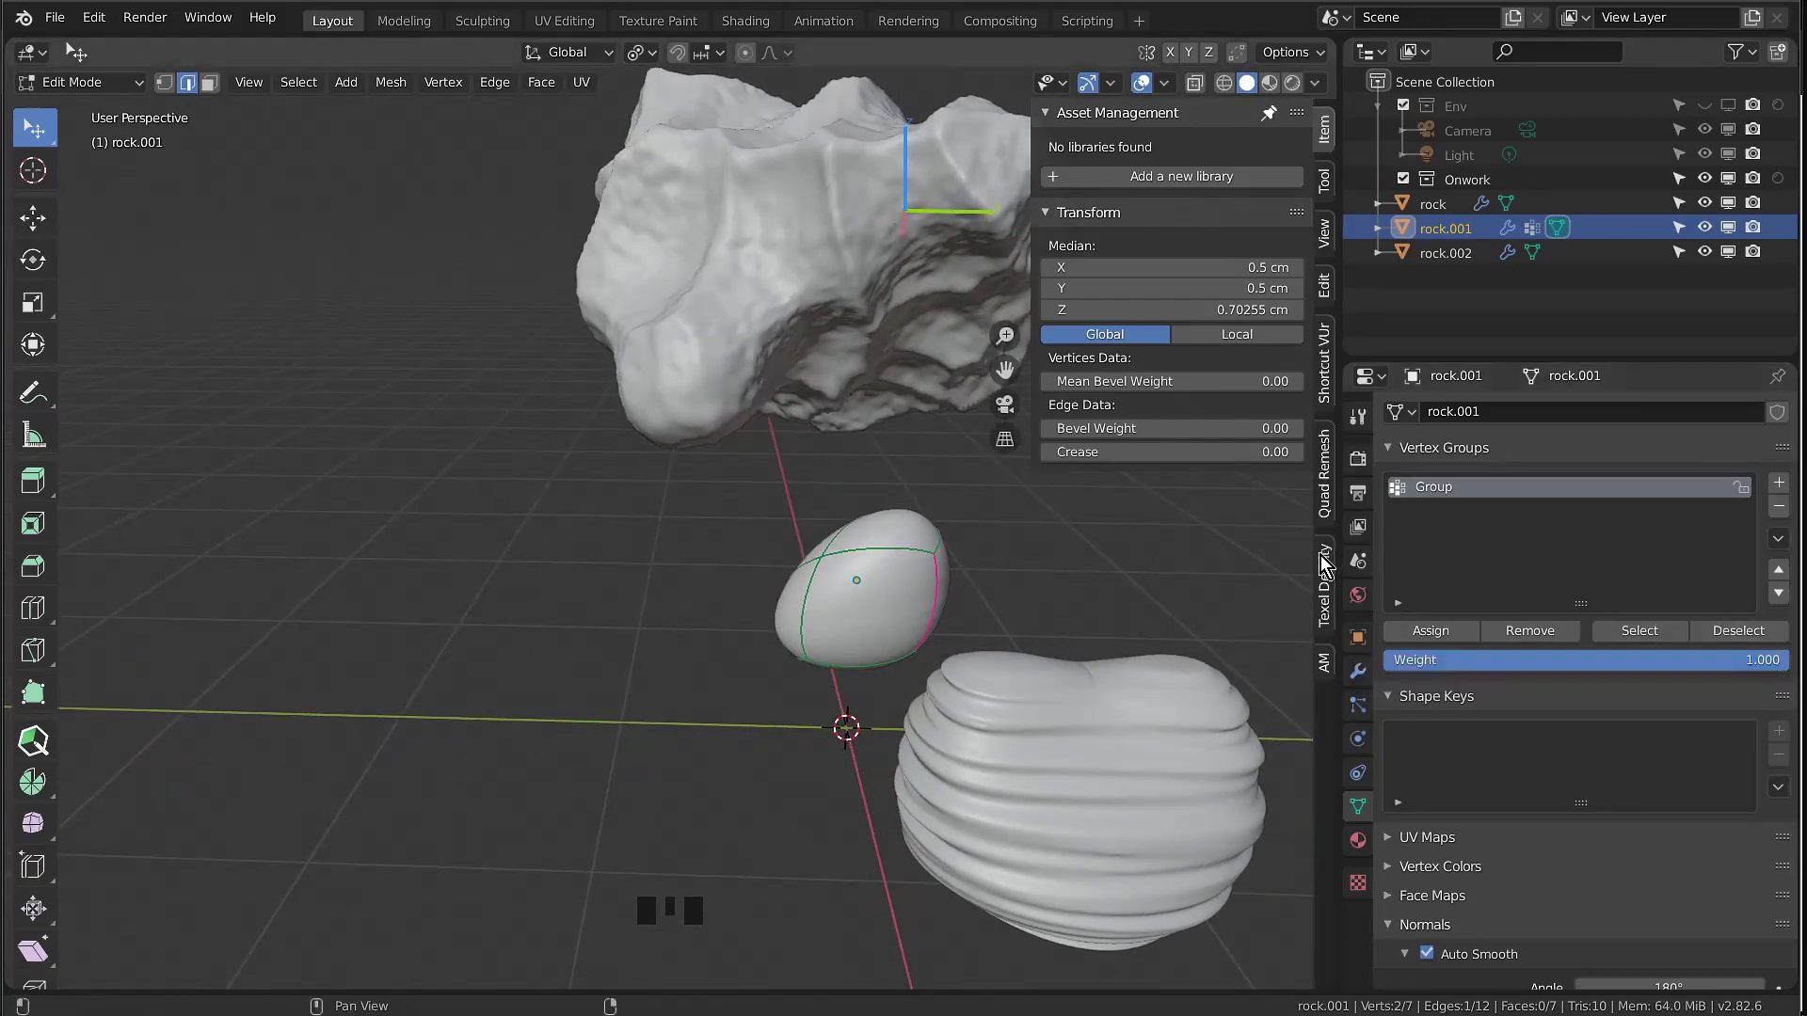
middle_click_drag(1176, 659, 1796, 667)
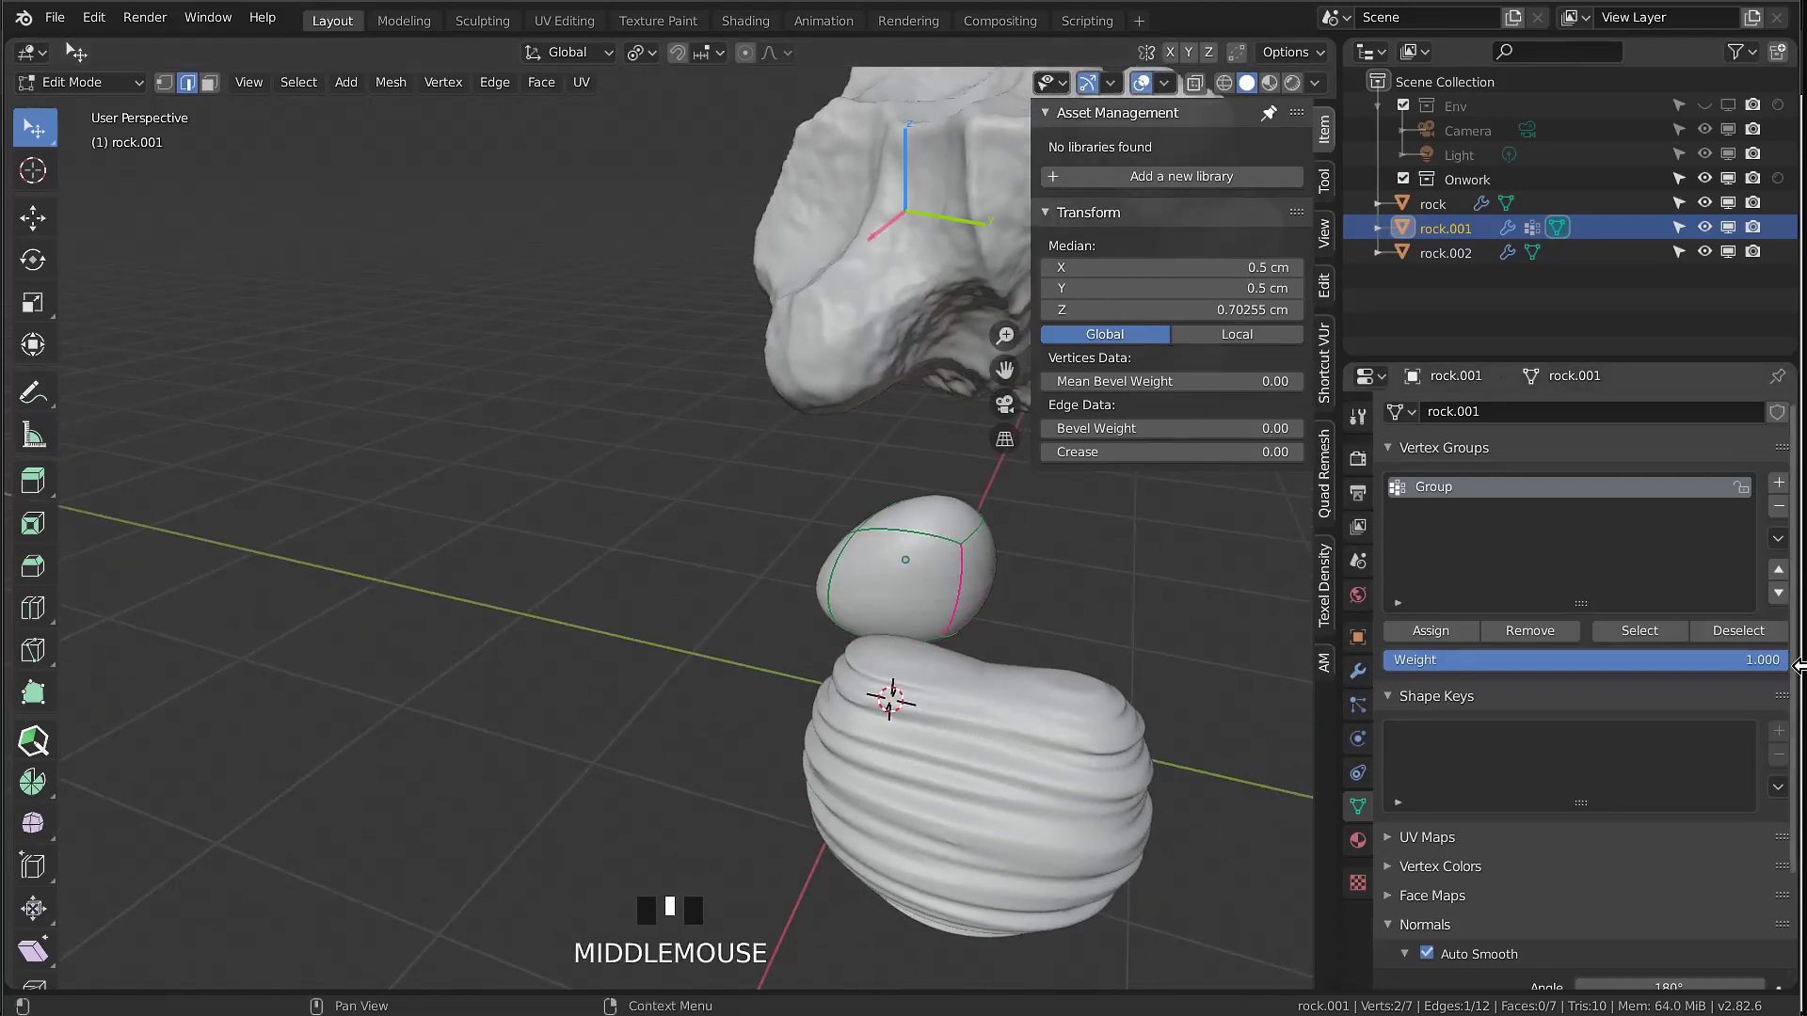
left_click(1740, 630)
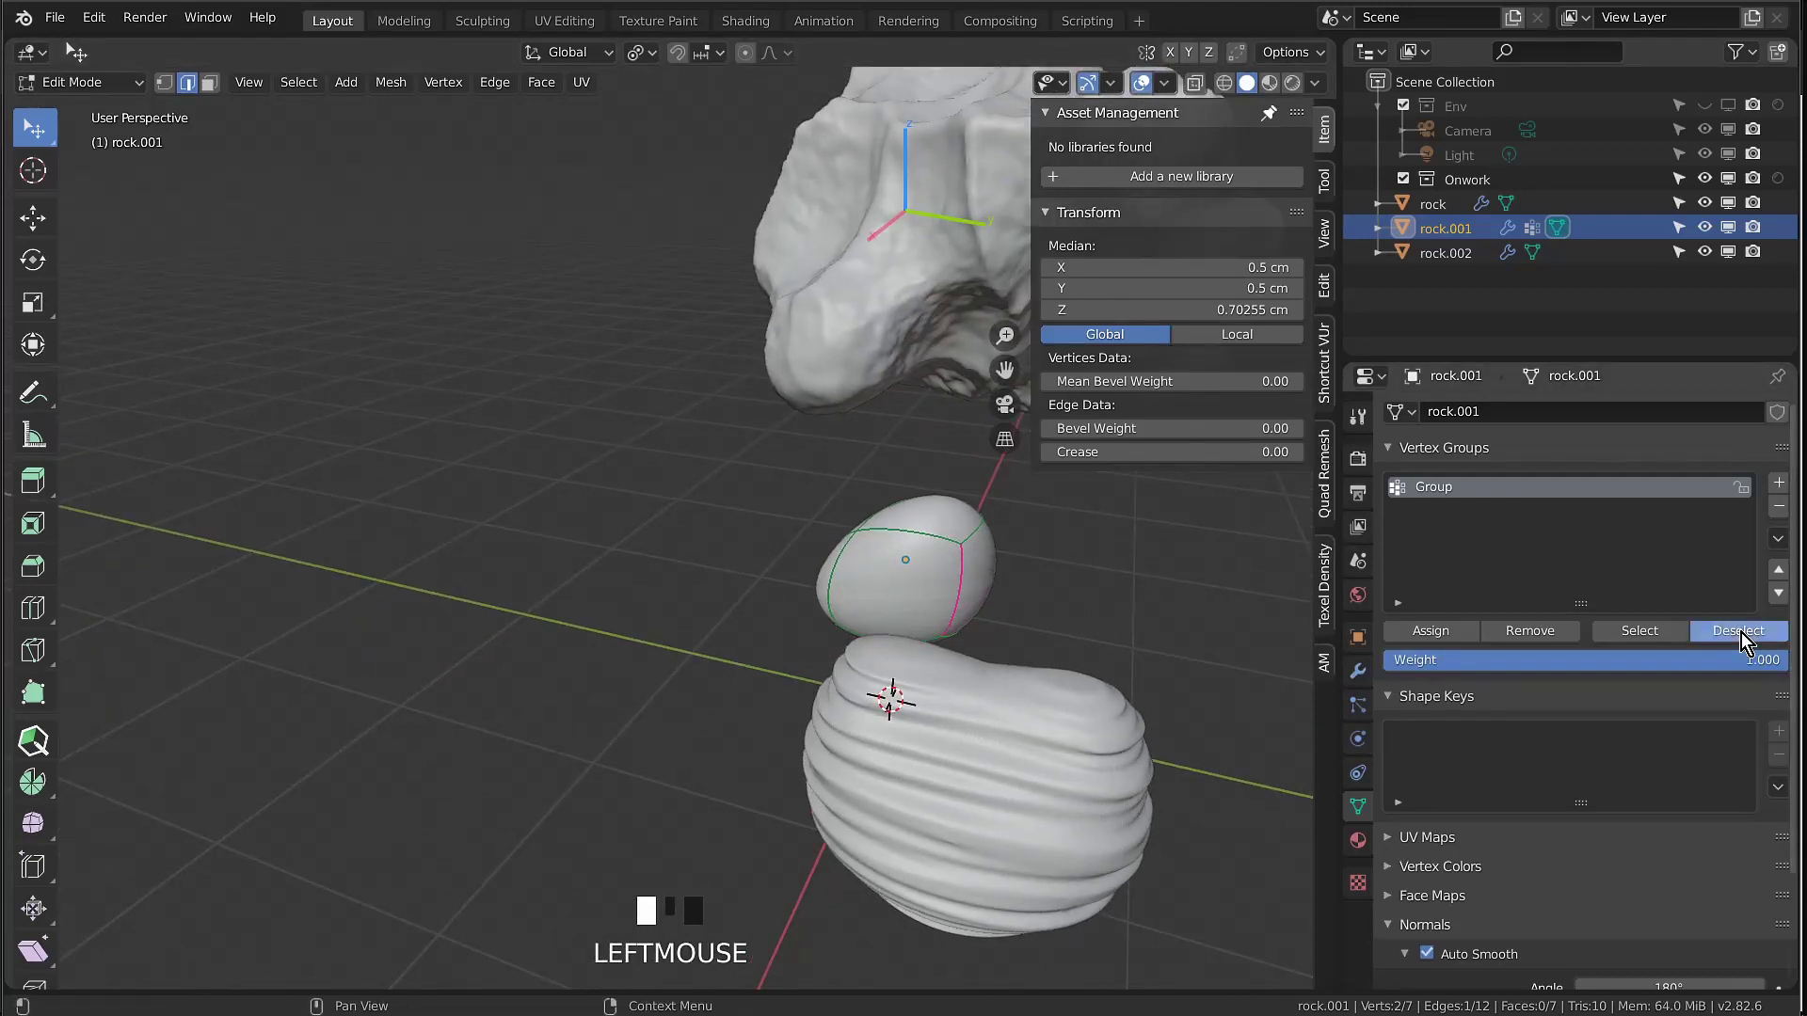
left_click(1654, 629)
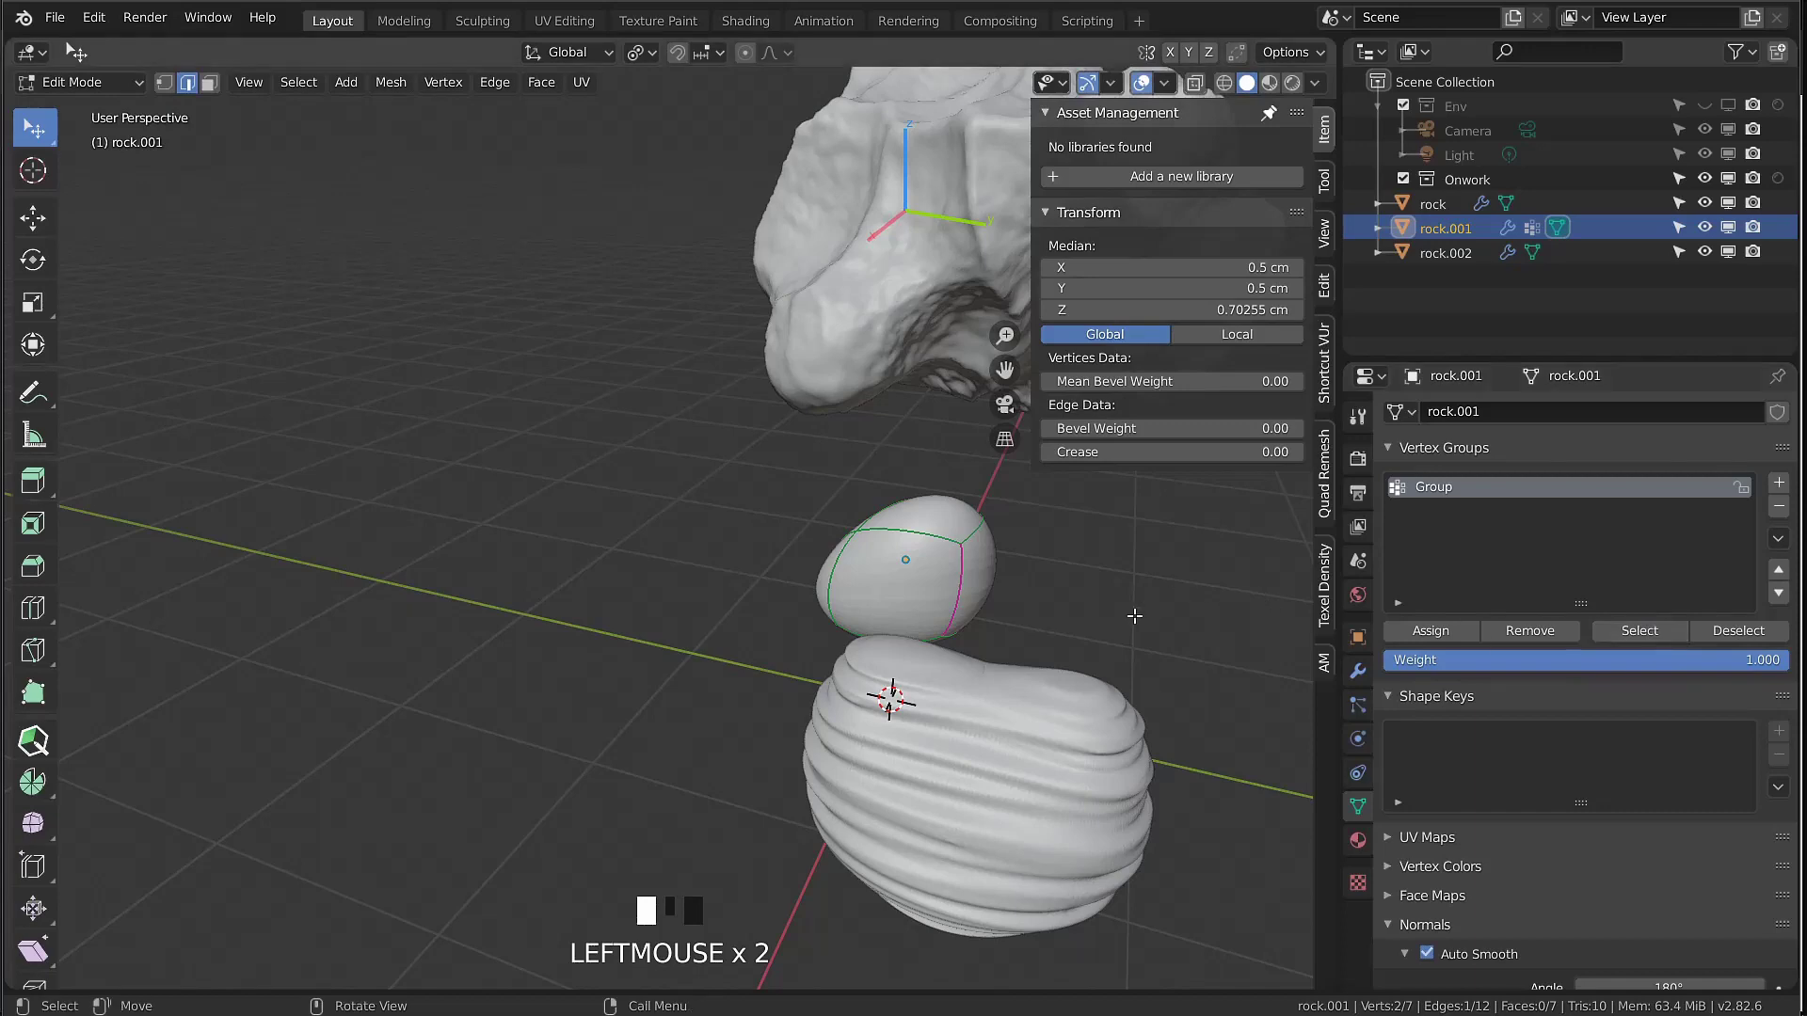
key("1")
middle_click_drag(954, 545, 696, 846)
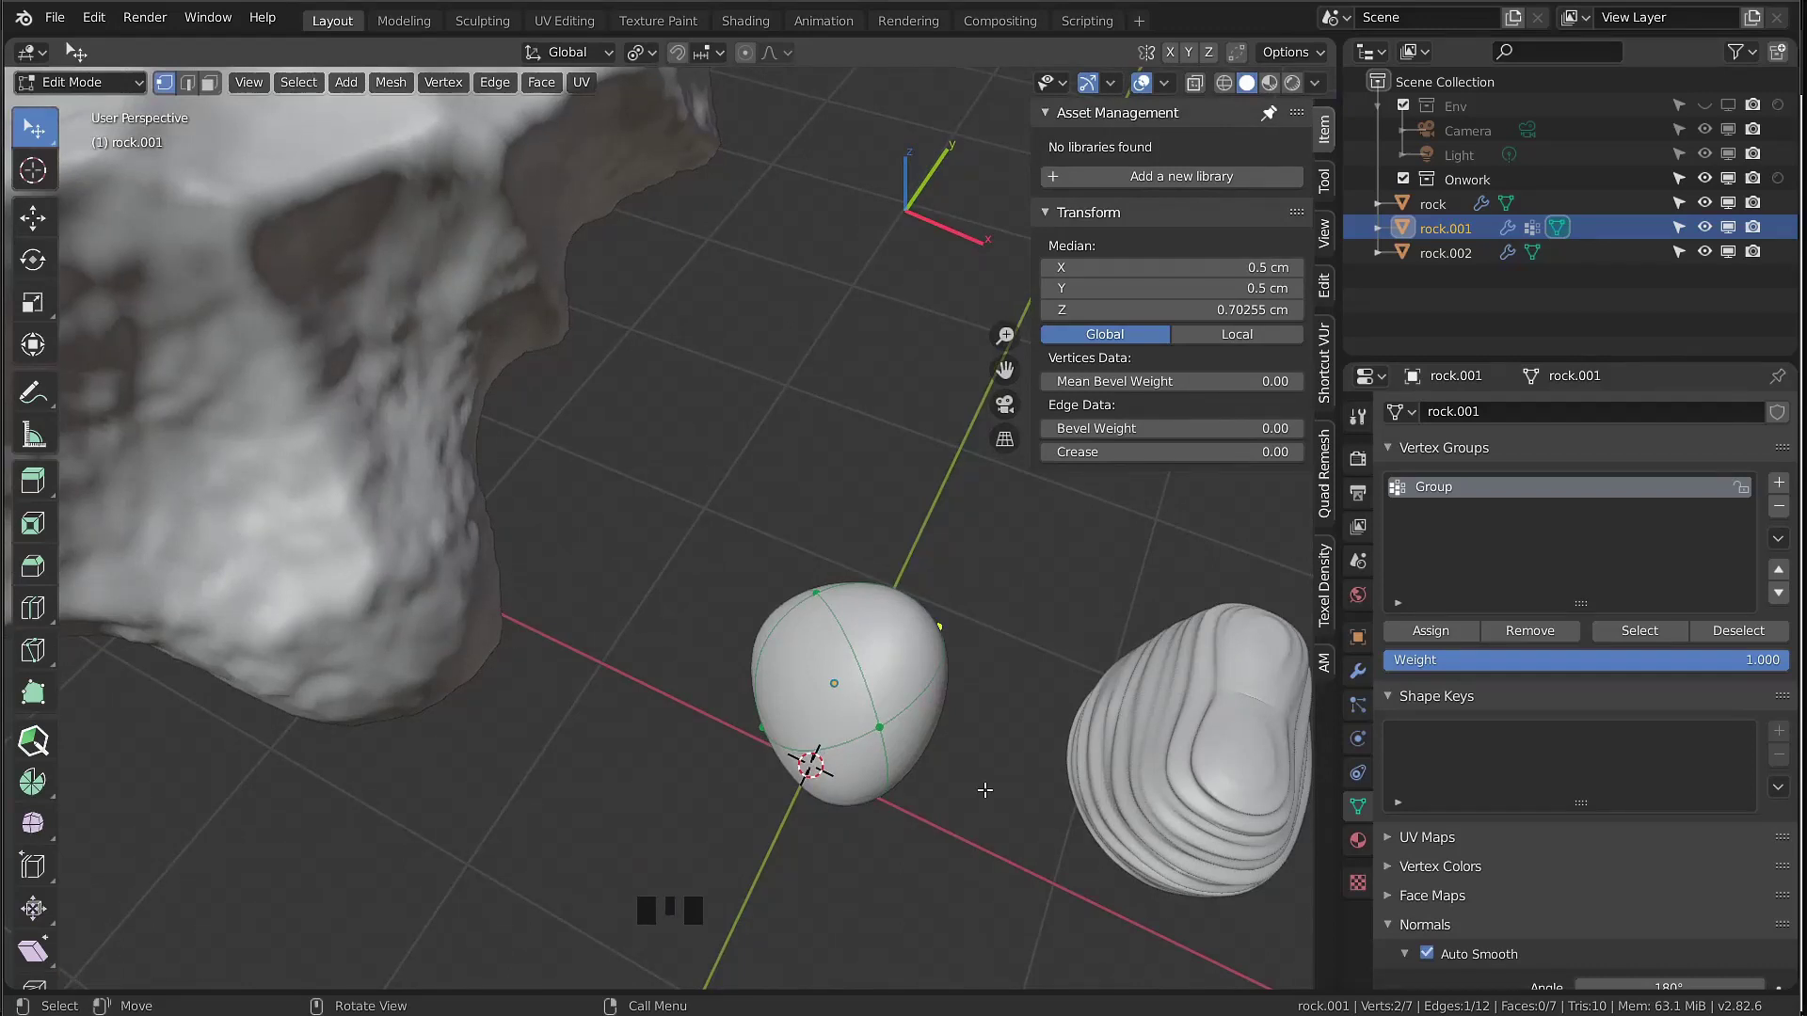
key("Tab")
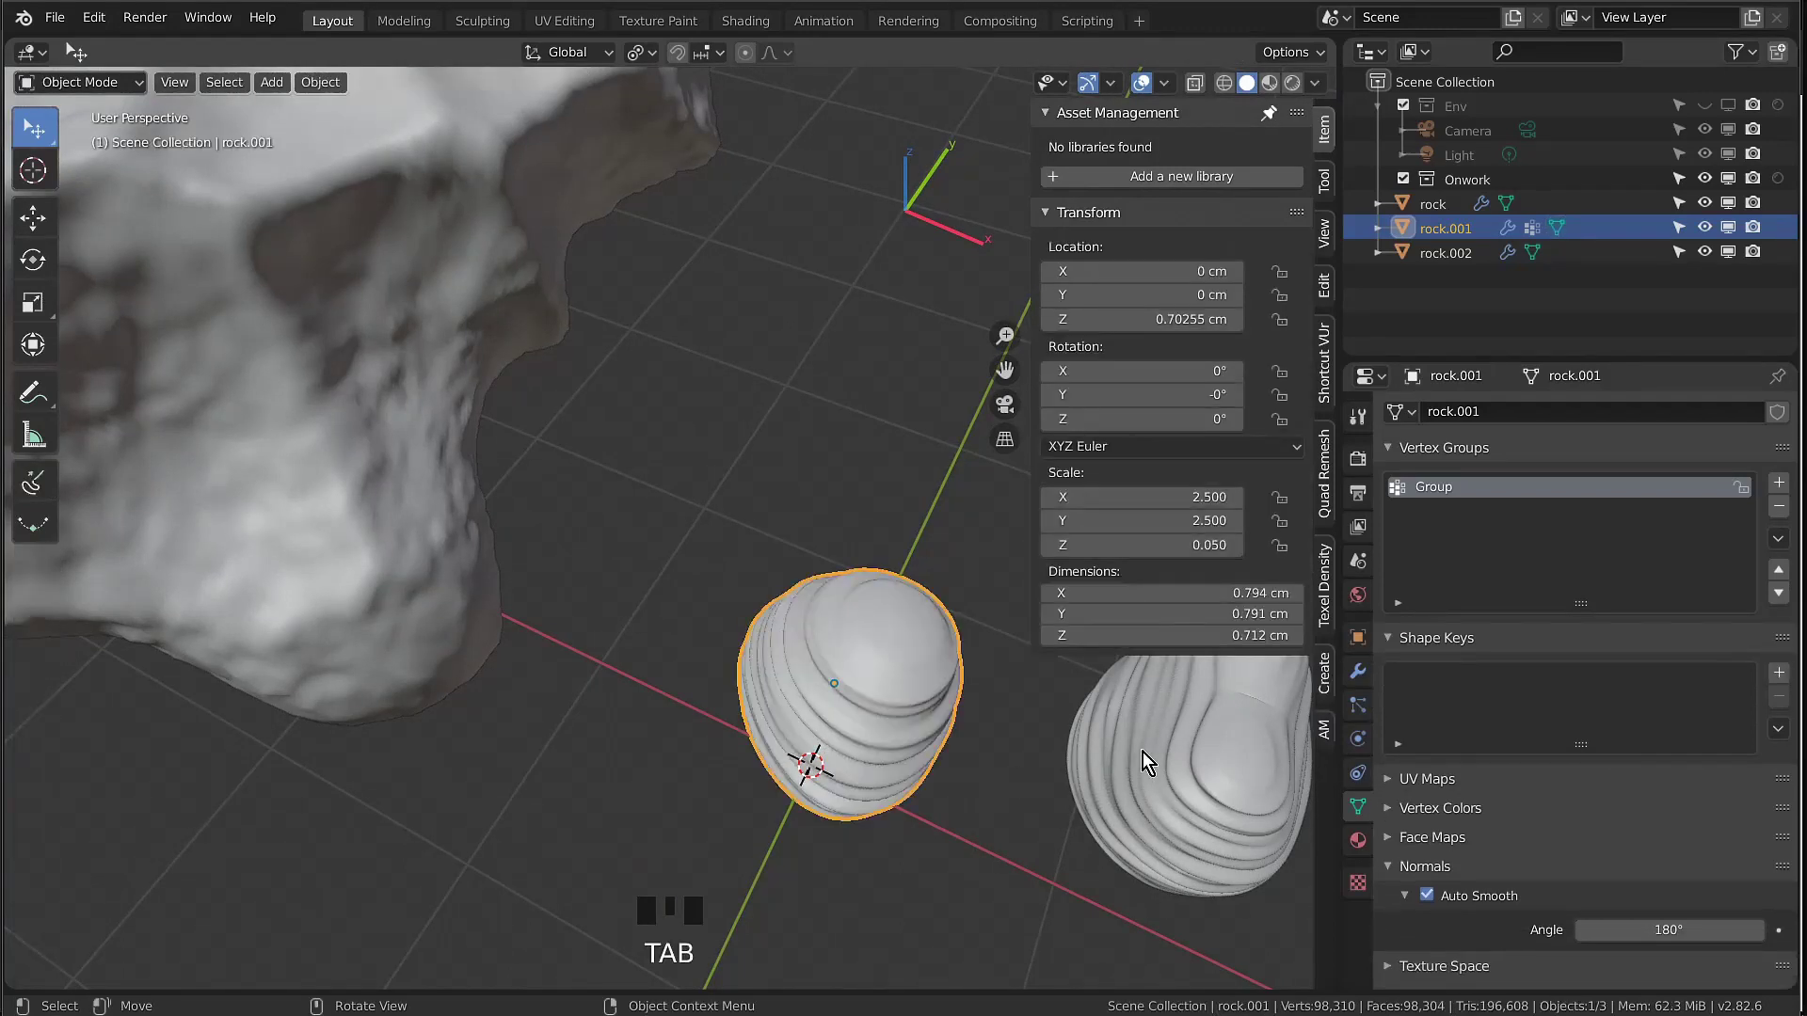
Limit rock.001's Displace.001 modifier to the Group vertex group and inspect the result
left_click(1357, 674)
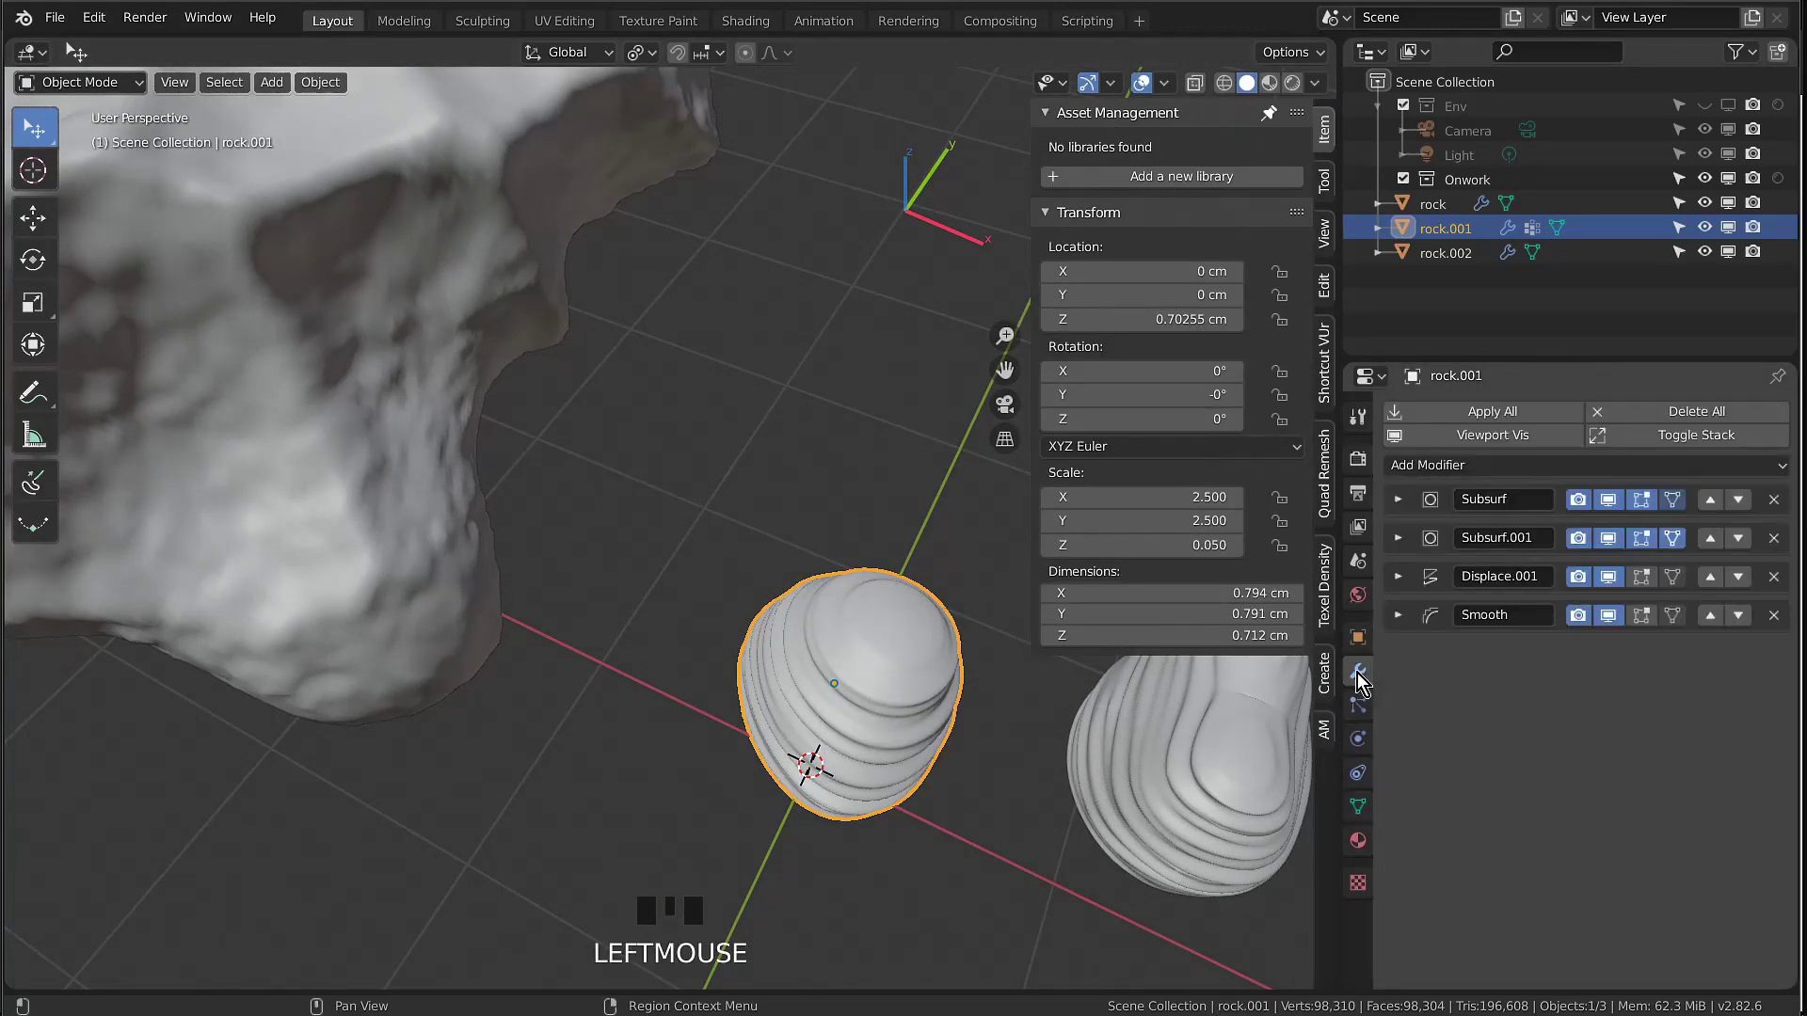
left_click(1397, 577)
left_click(1497, 770)
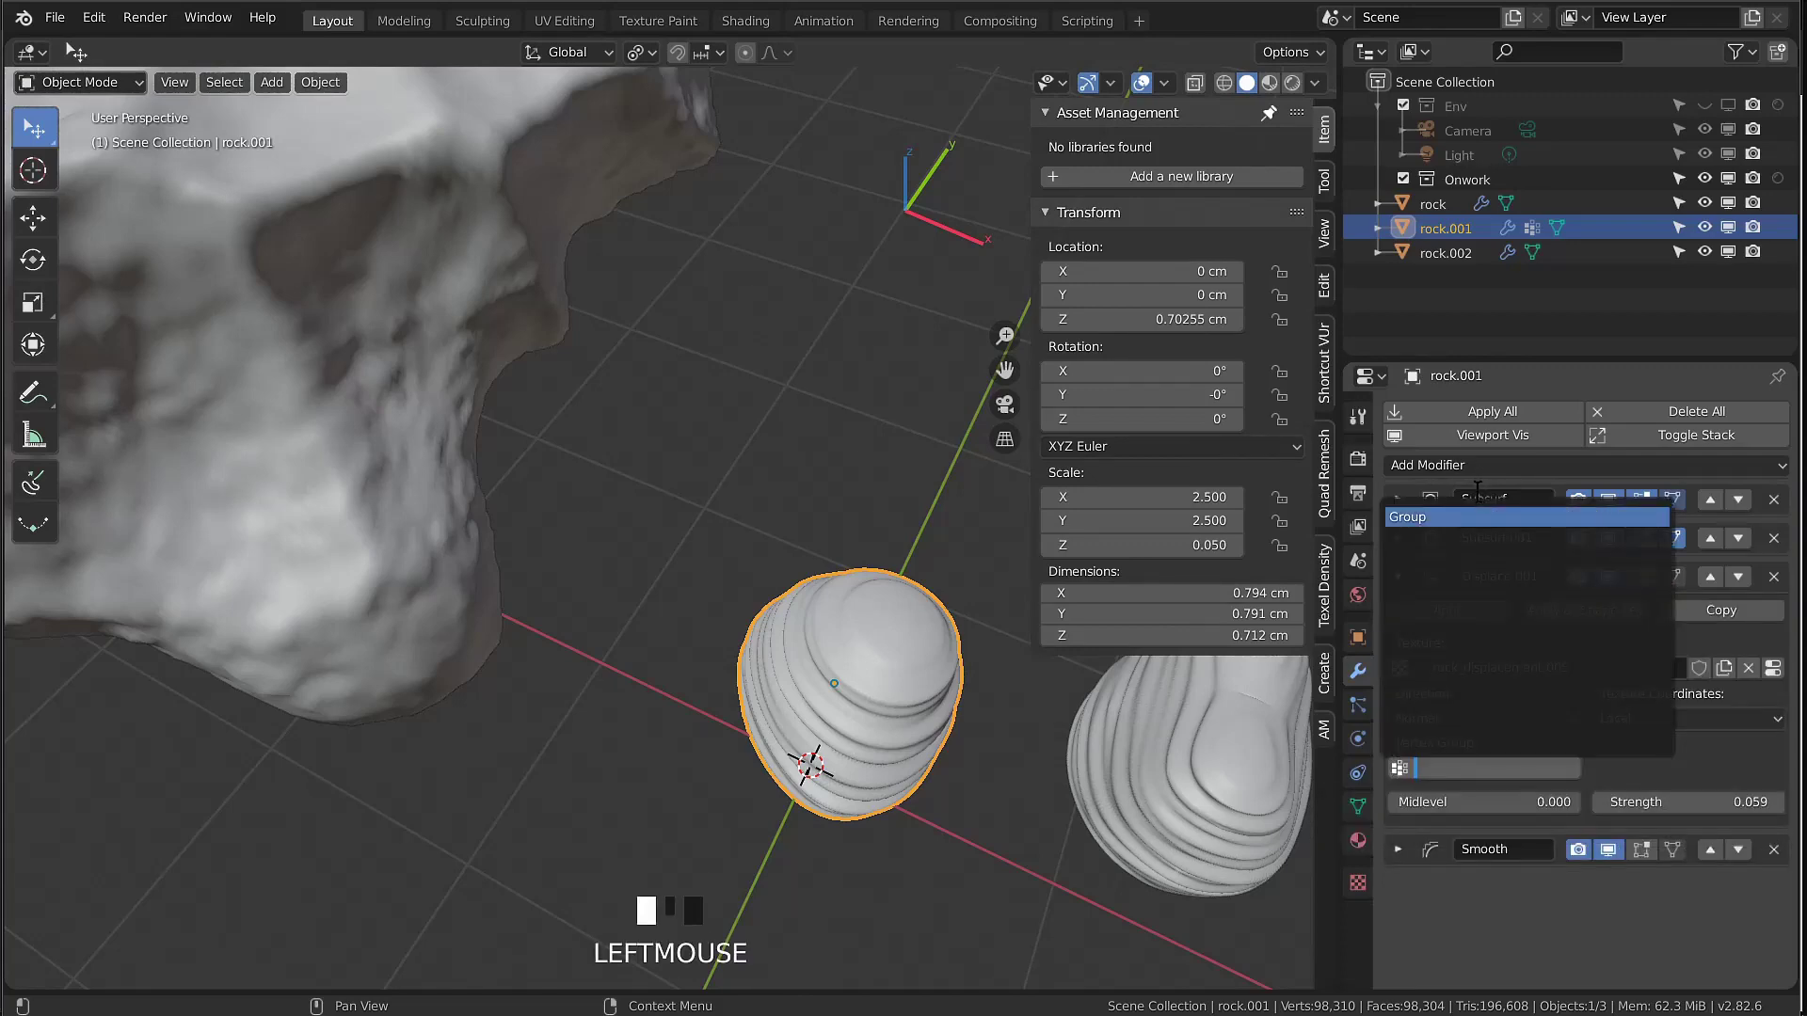
left_click(1446, 520)
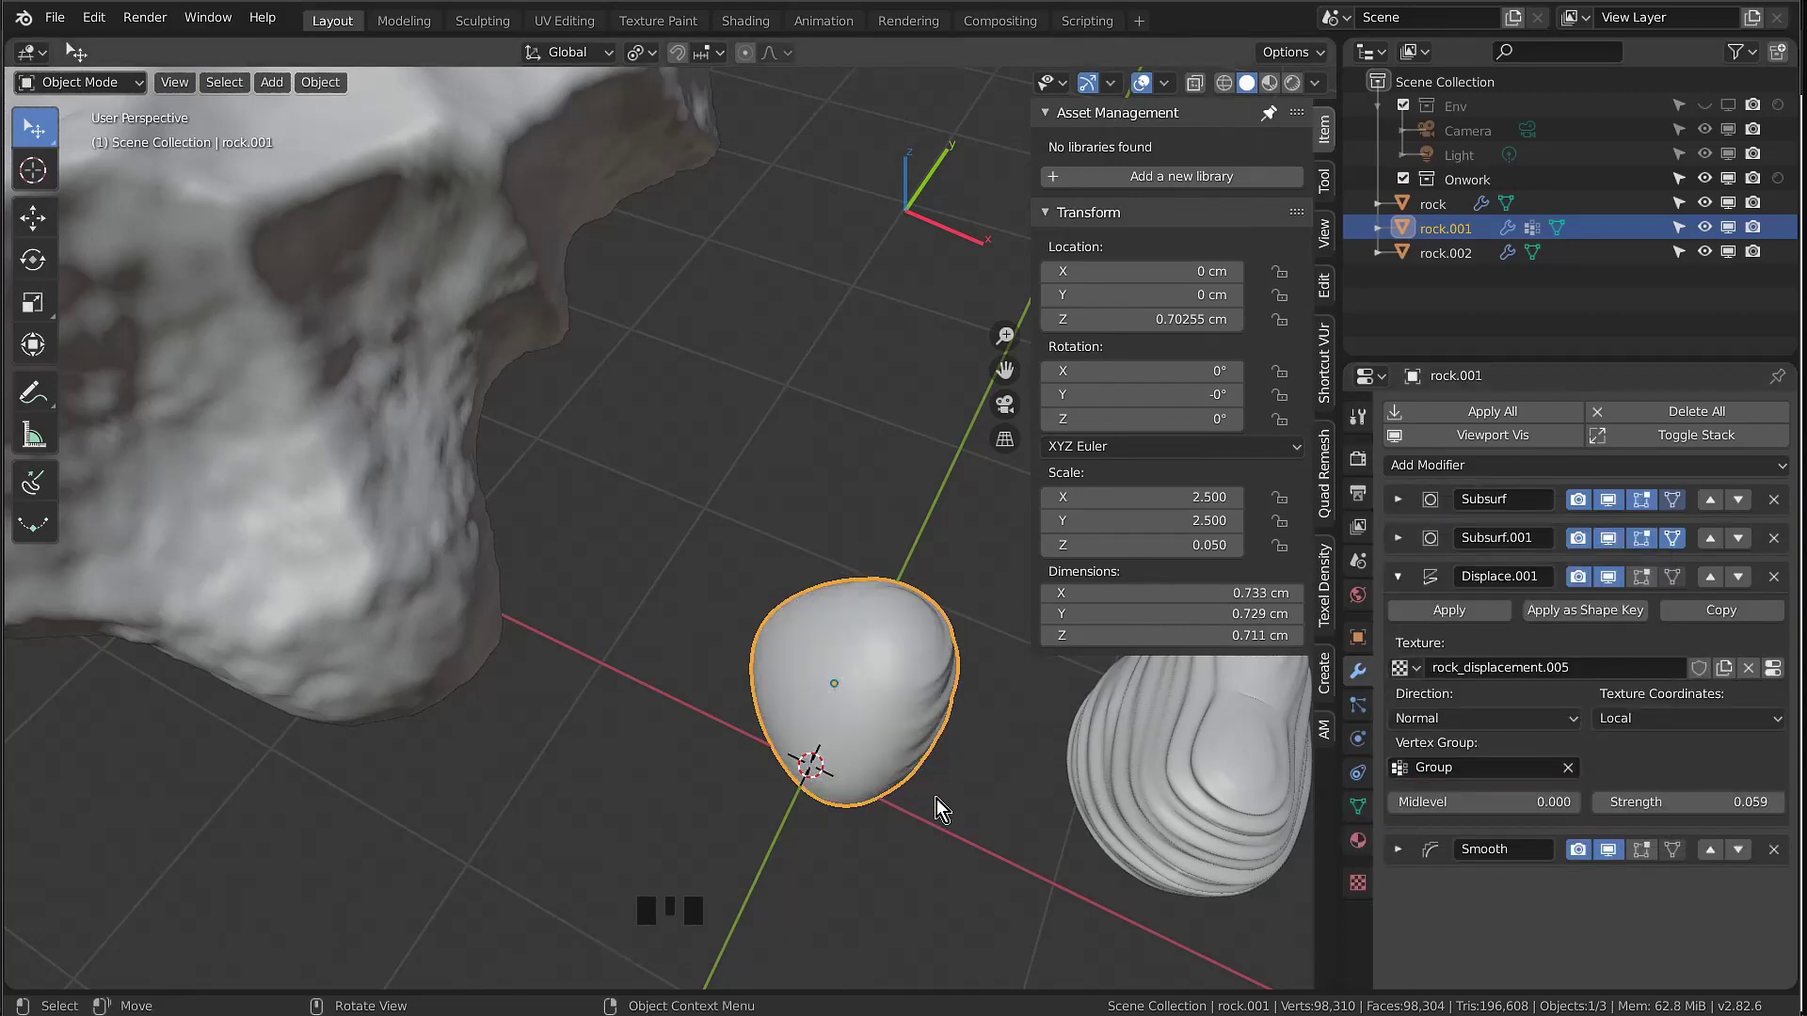
middle_click_drag(937, 799, 400, 949)
middle_click_drag(736, 811, 1329, 764)
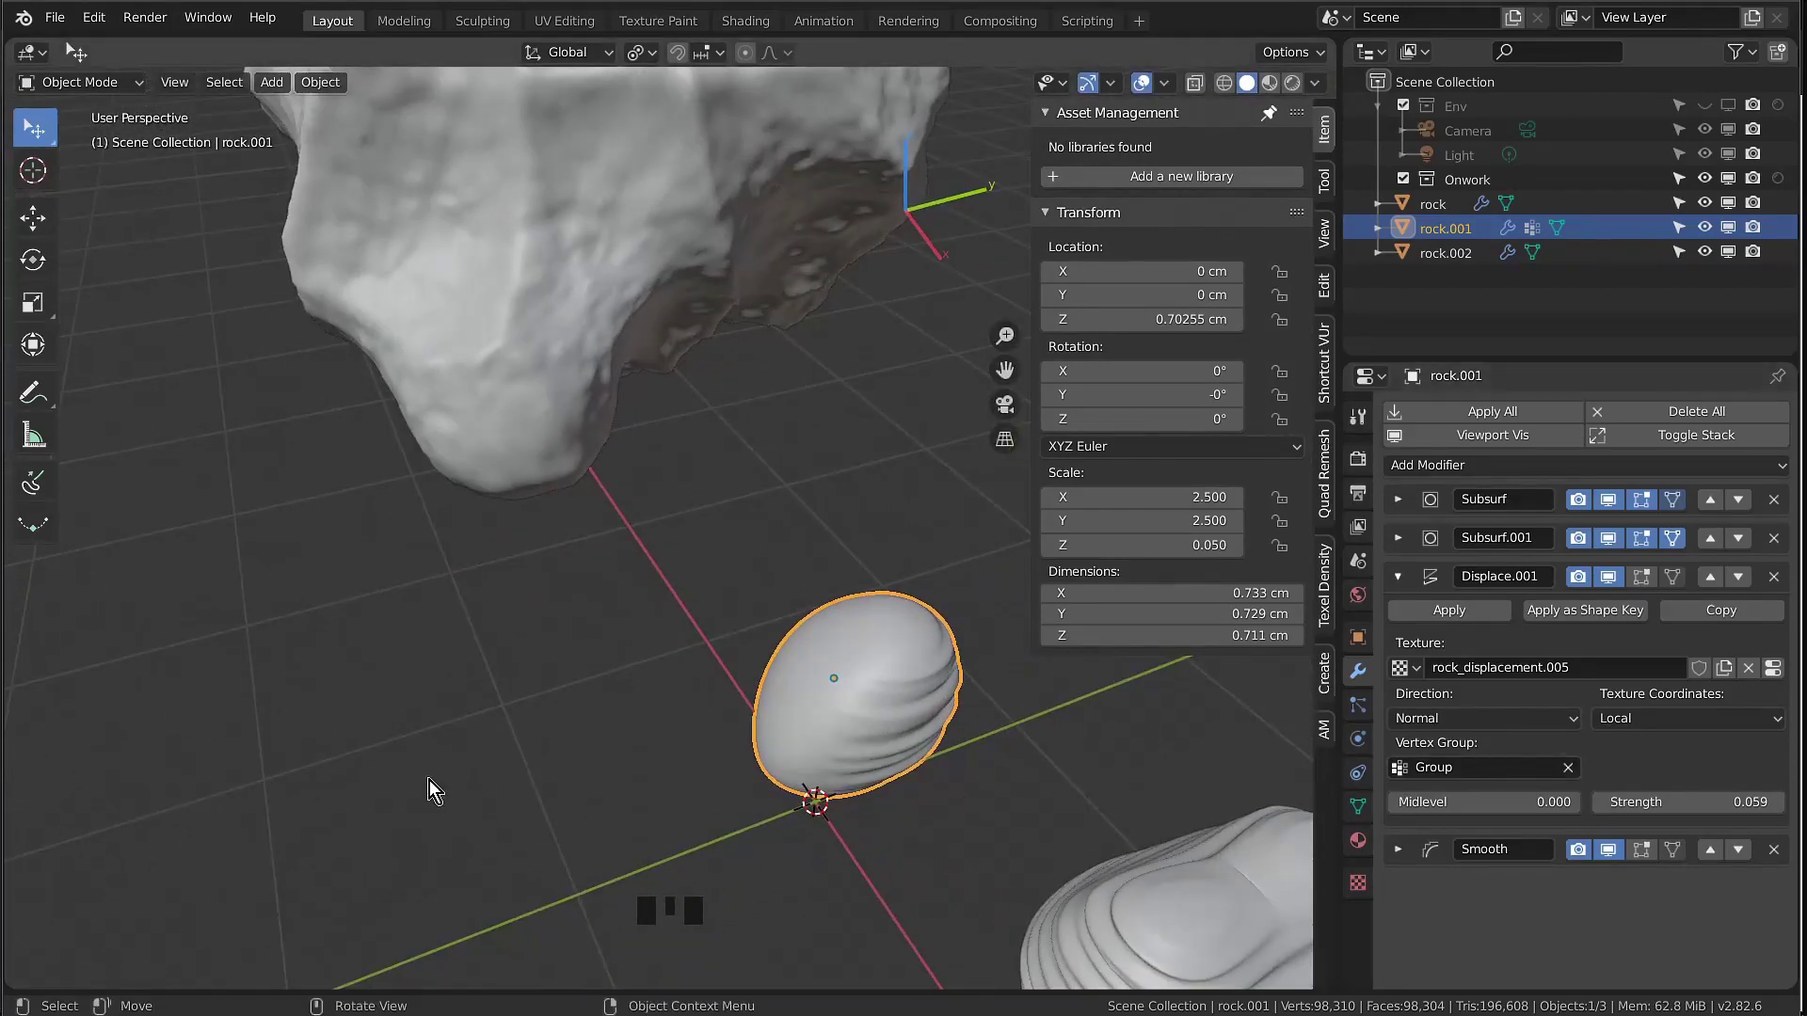
middle_click_drag(911, 731, 951, 704)
middle_click_drag(831, 702, 1033, 713)
middle_click_drag(879, 697, 791, 679)
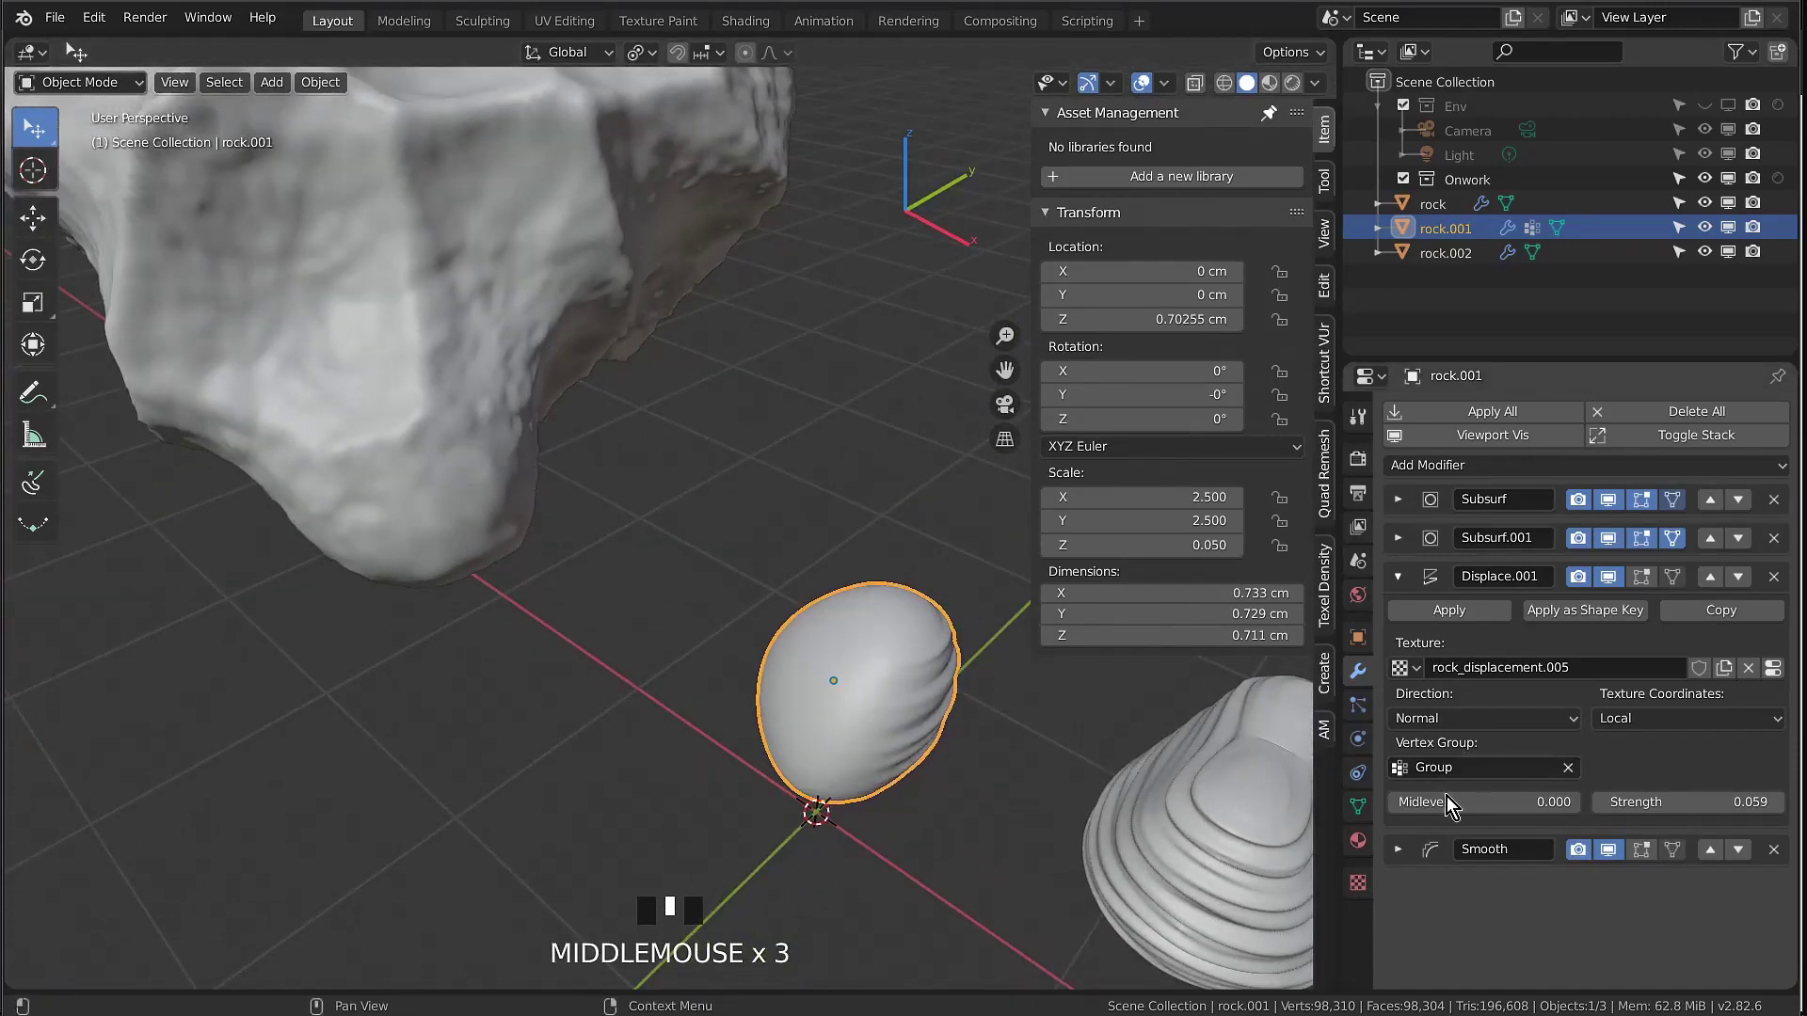
Clear Displace.001's vertex group so the displacement covers the whole rock
left_click(1396, 575)
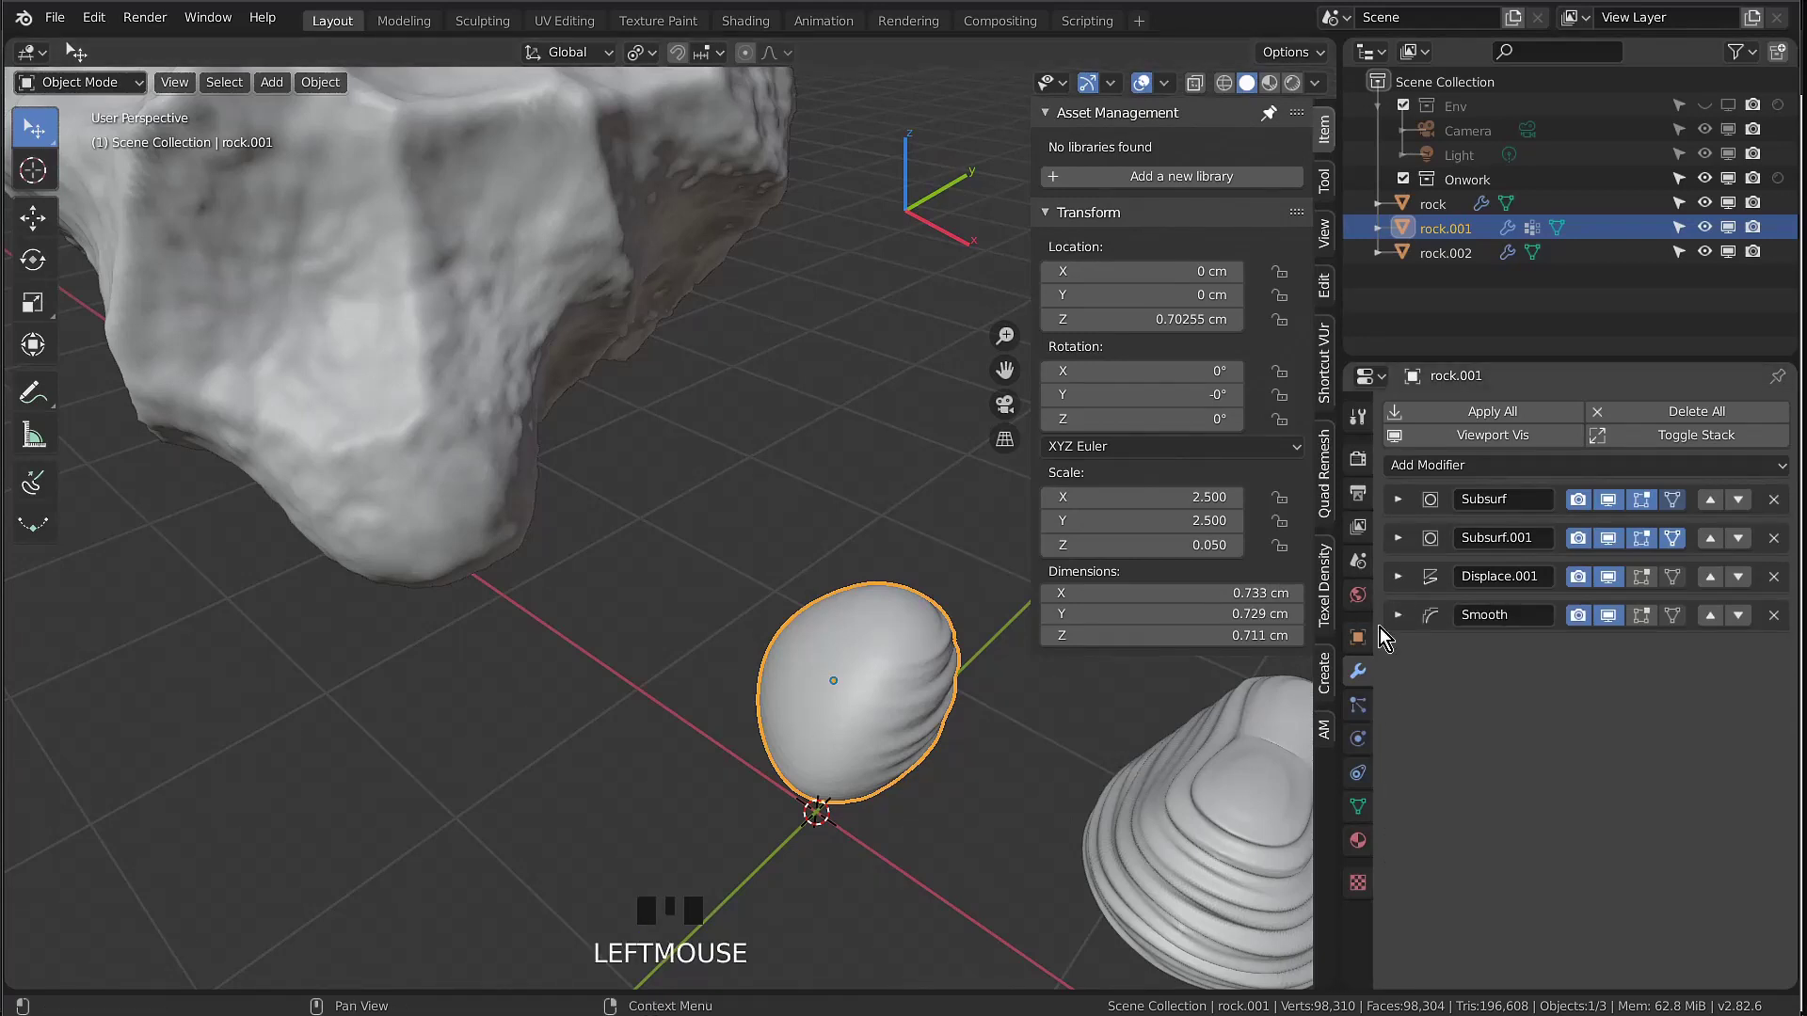
left_click(1398, 576)
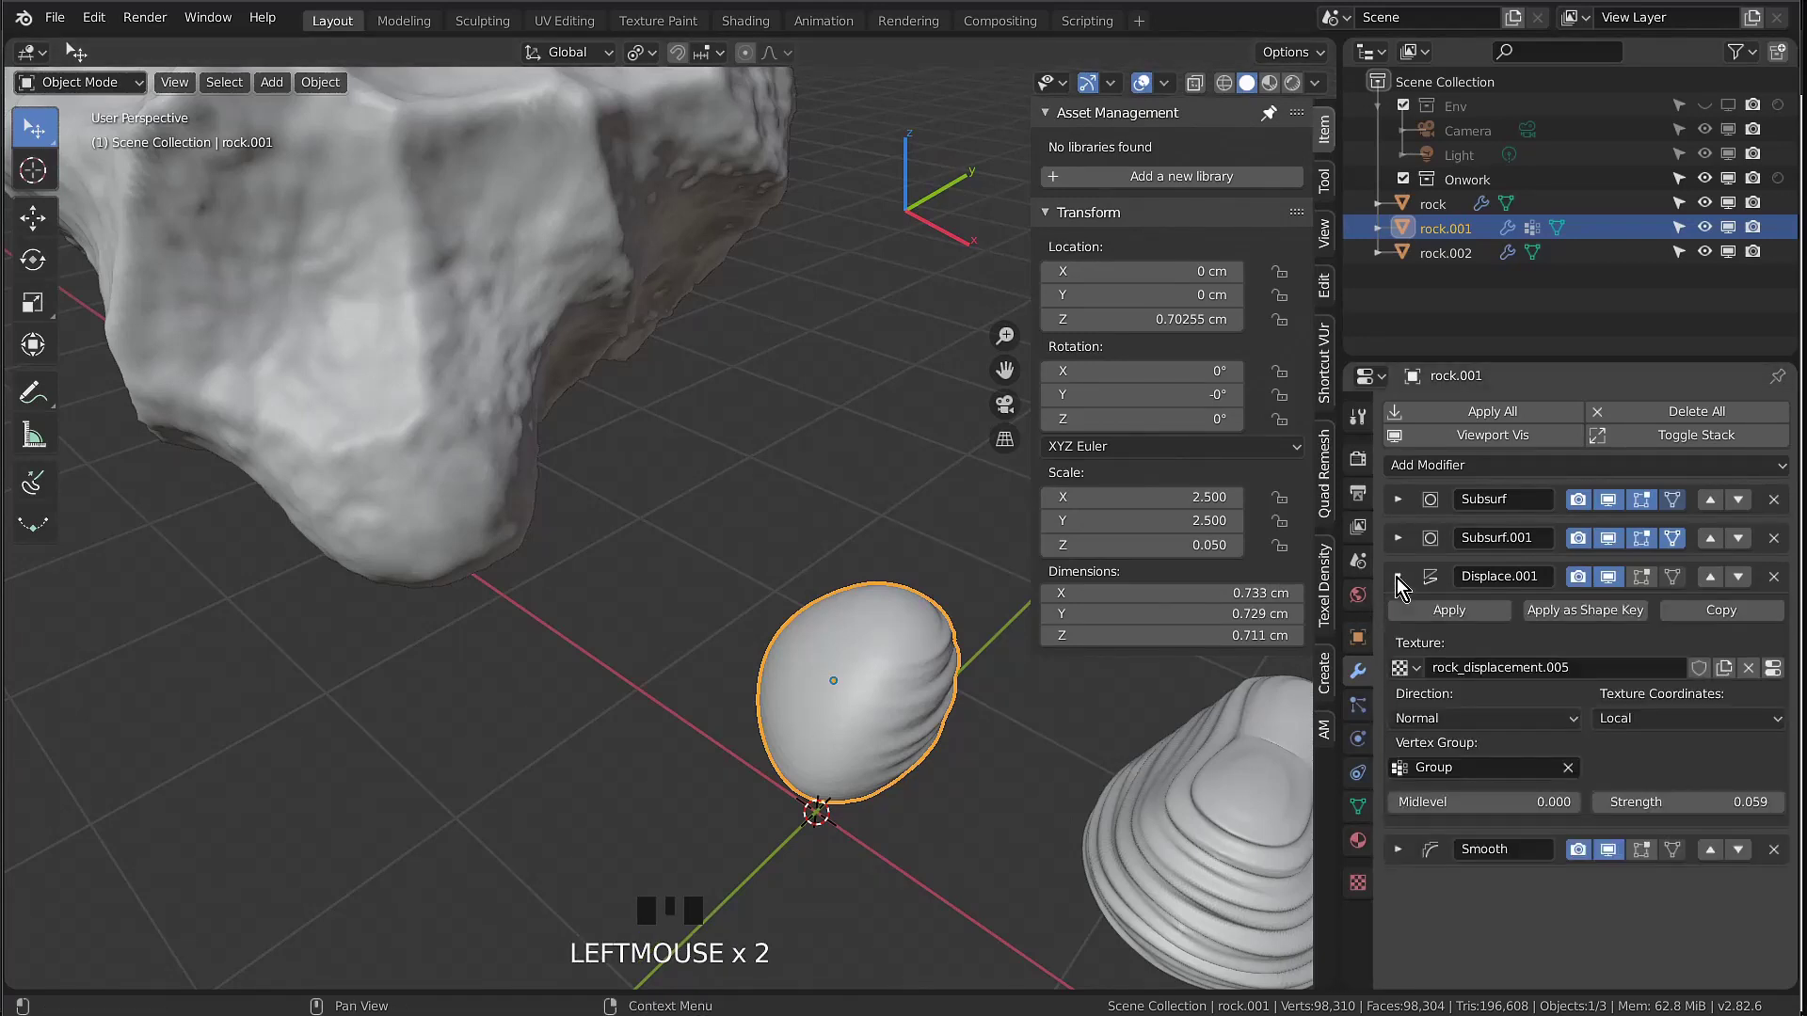
left_click(1569, 769)
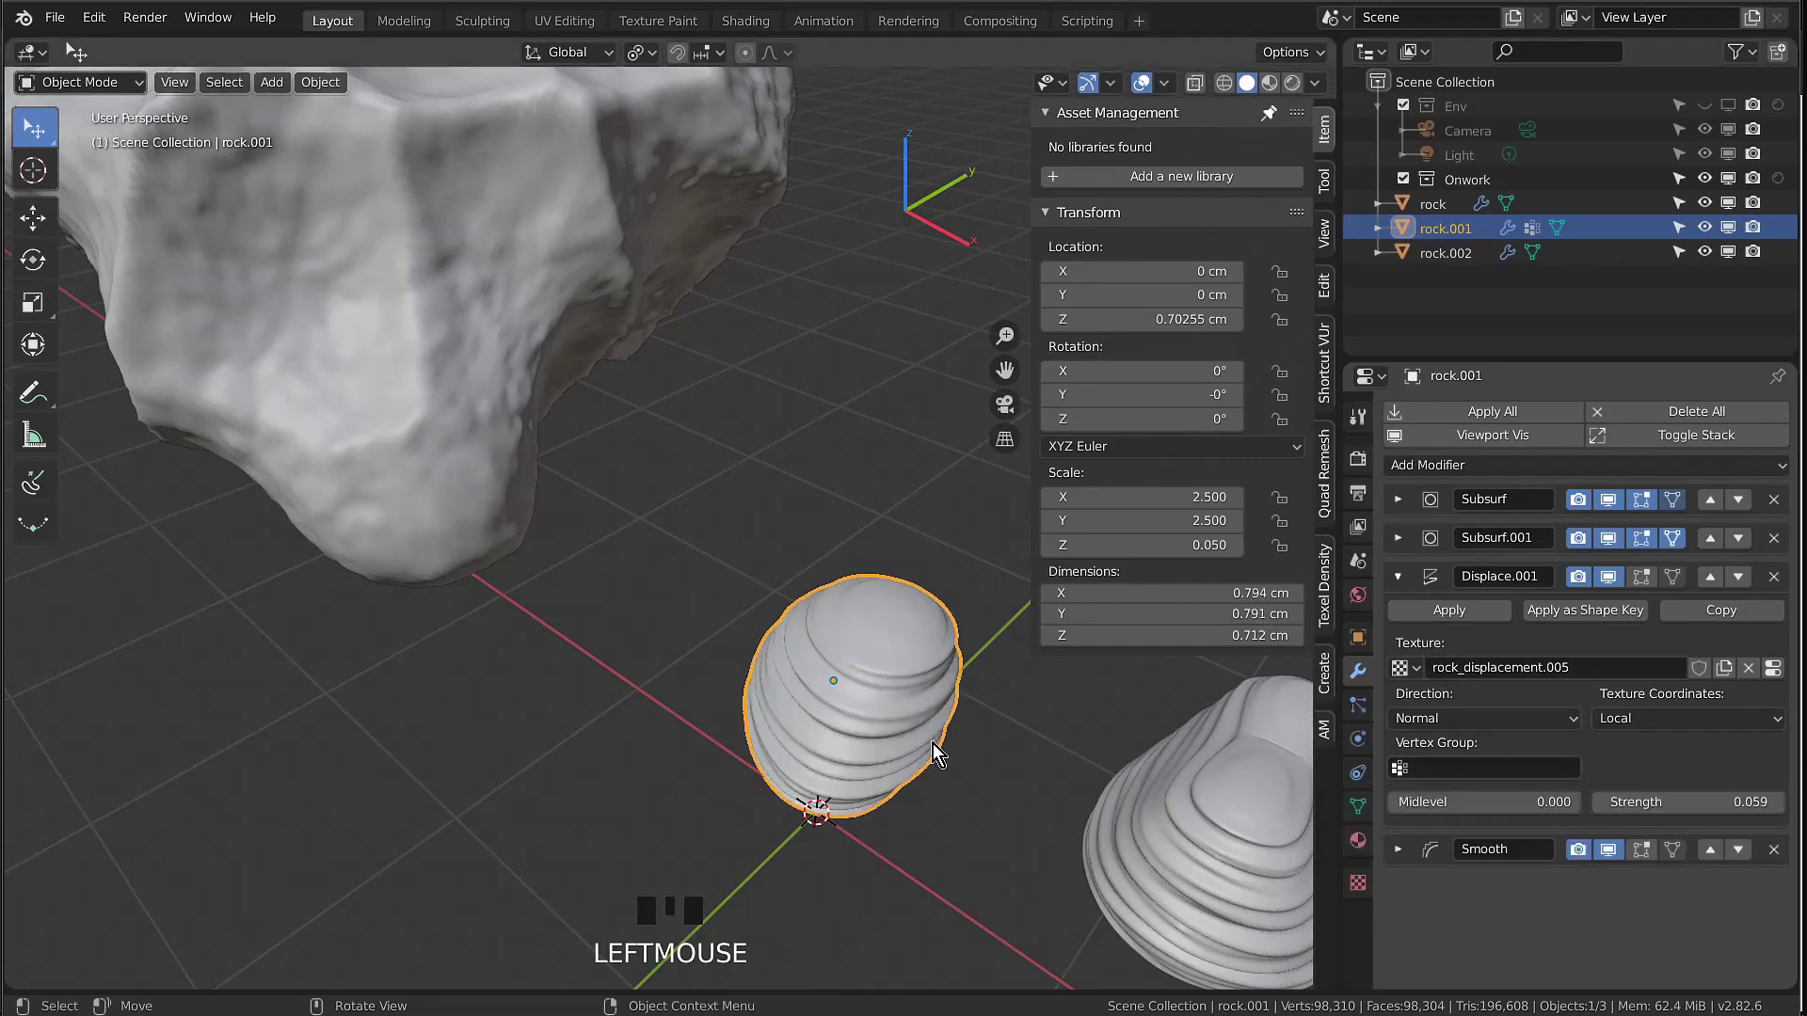
left_click(1400, 578)
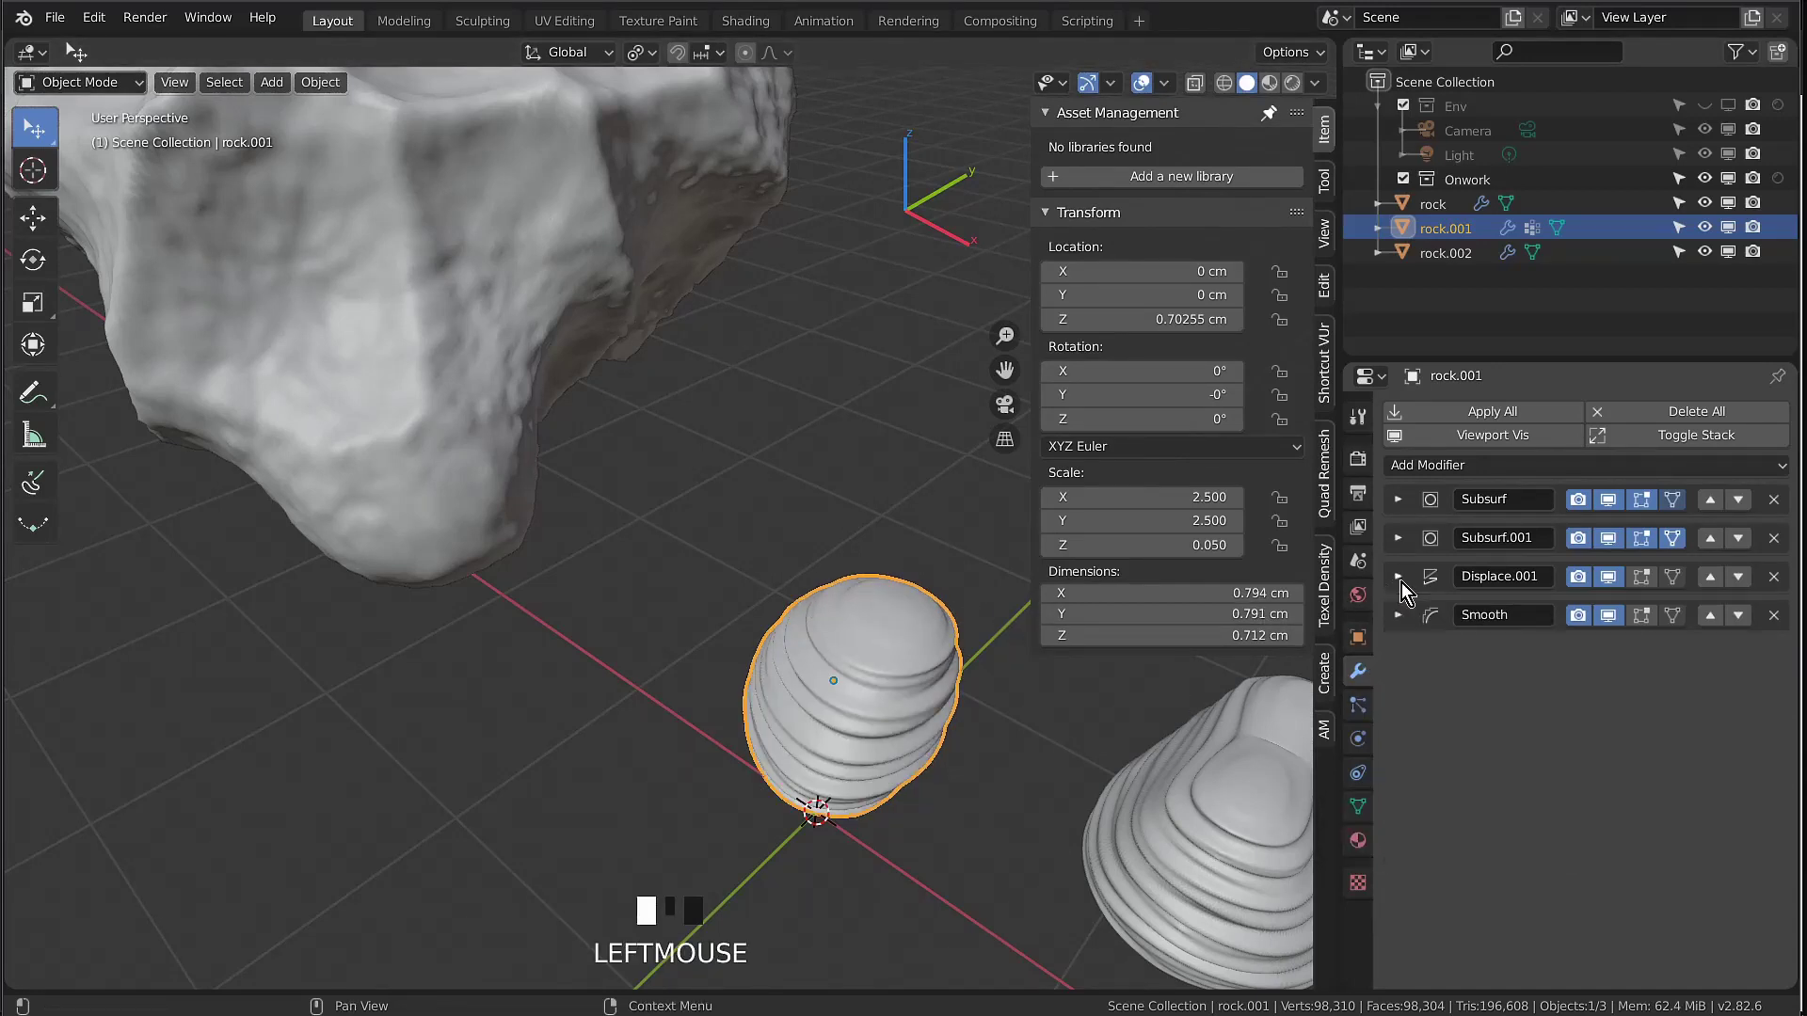
Expand rock.001's Smooth modifier and turn off smoothing on the X, Y and Z axes
left_click(1392, 624)
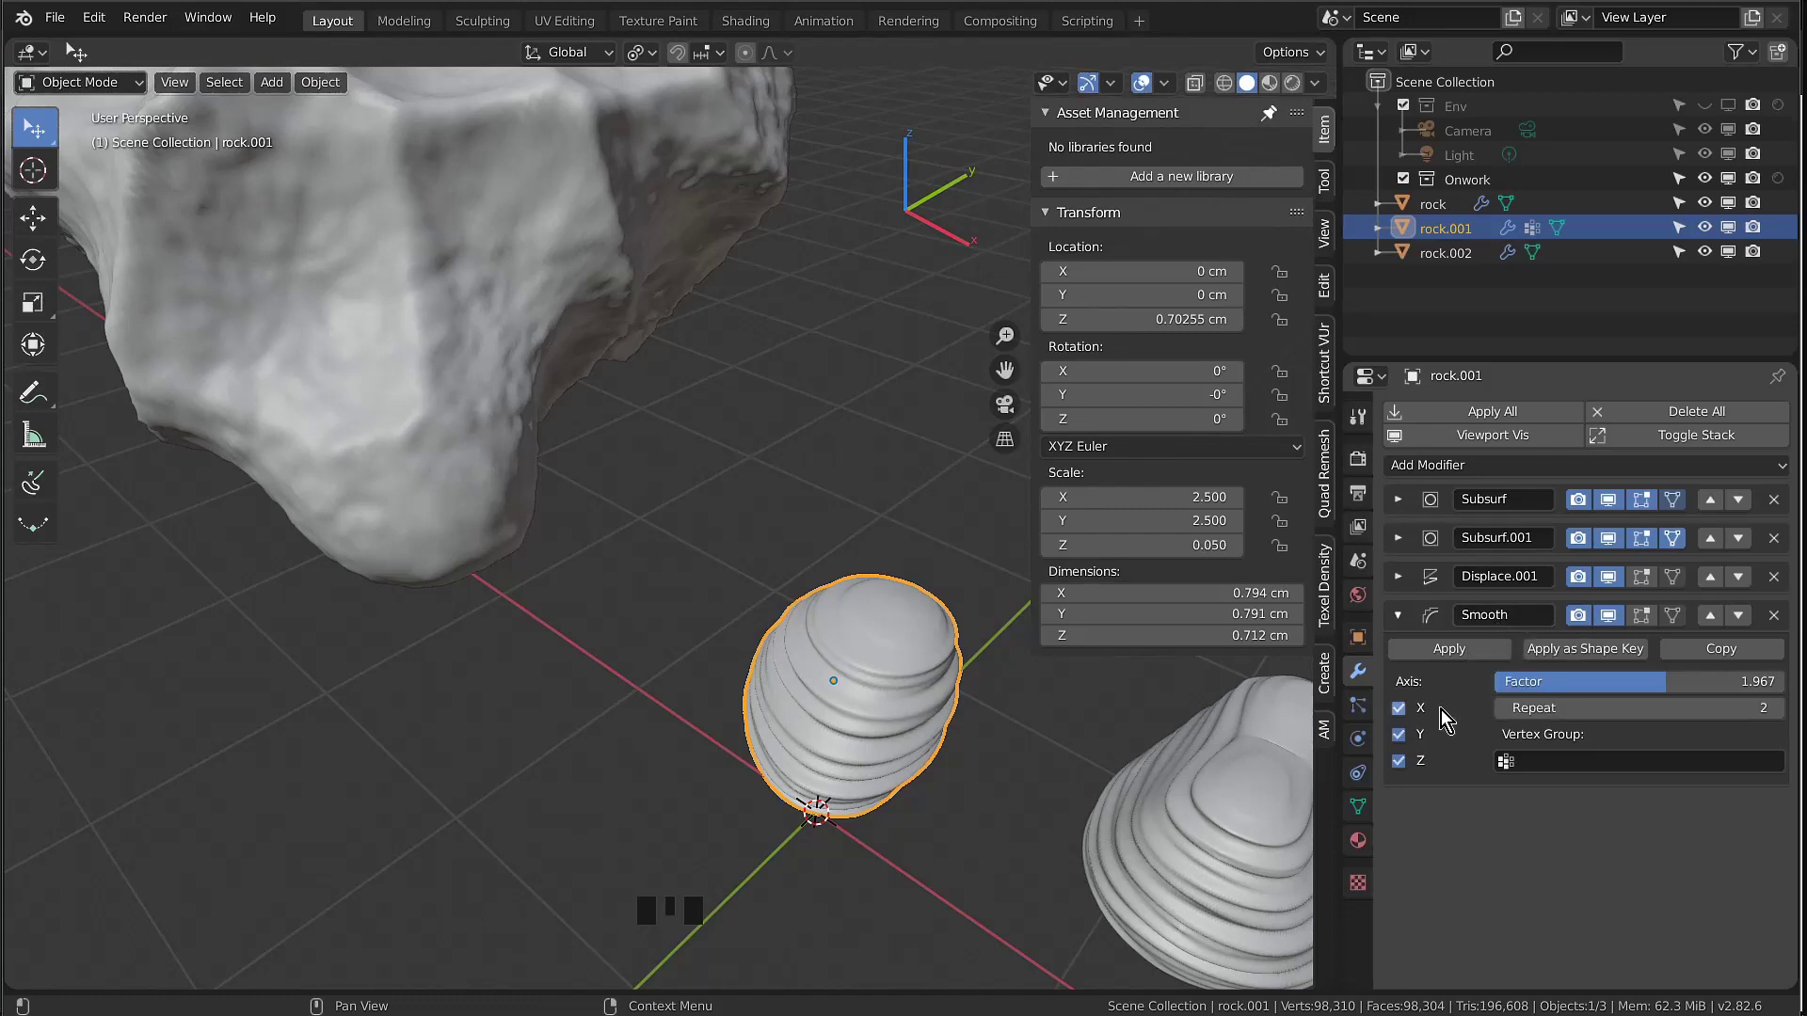
left_click(1399, 709)
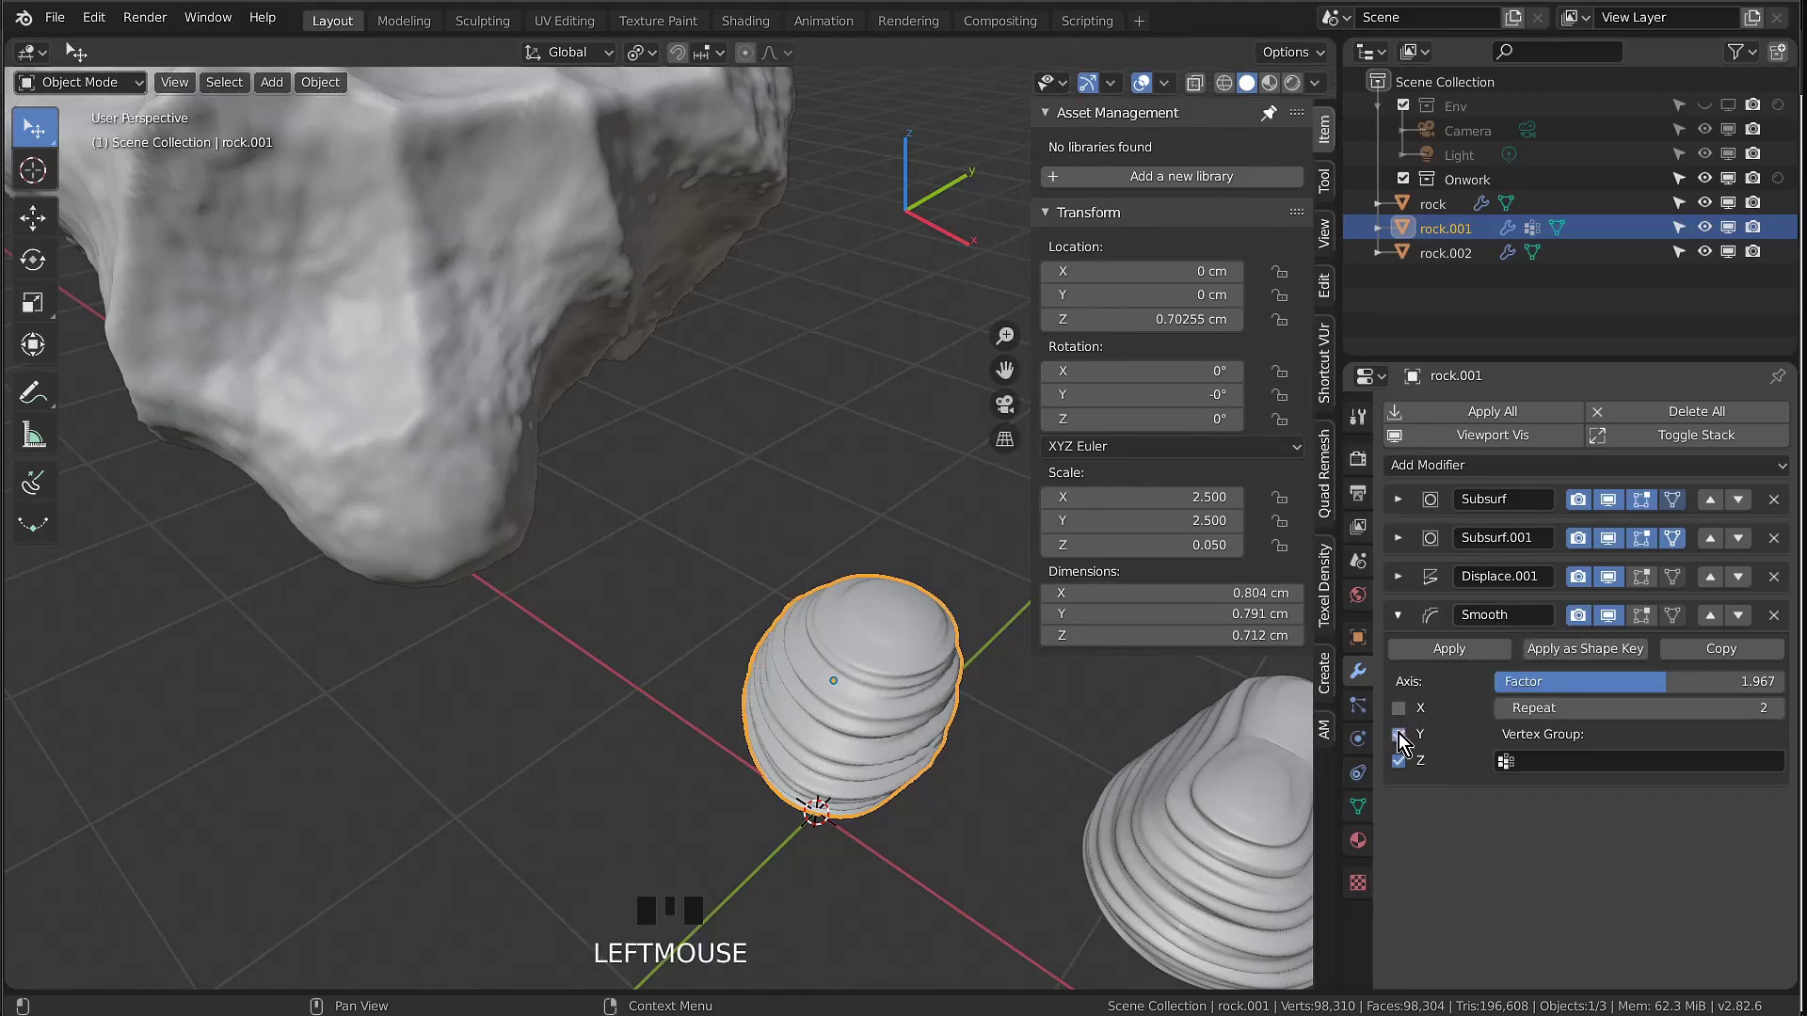
left_click(1400, 735)
left_click(1399, 761)
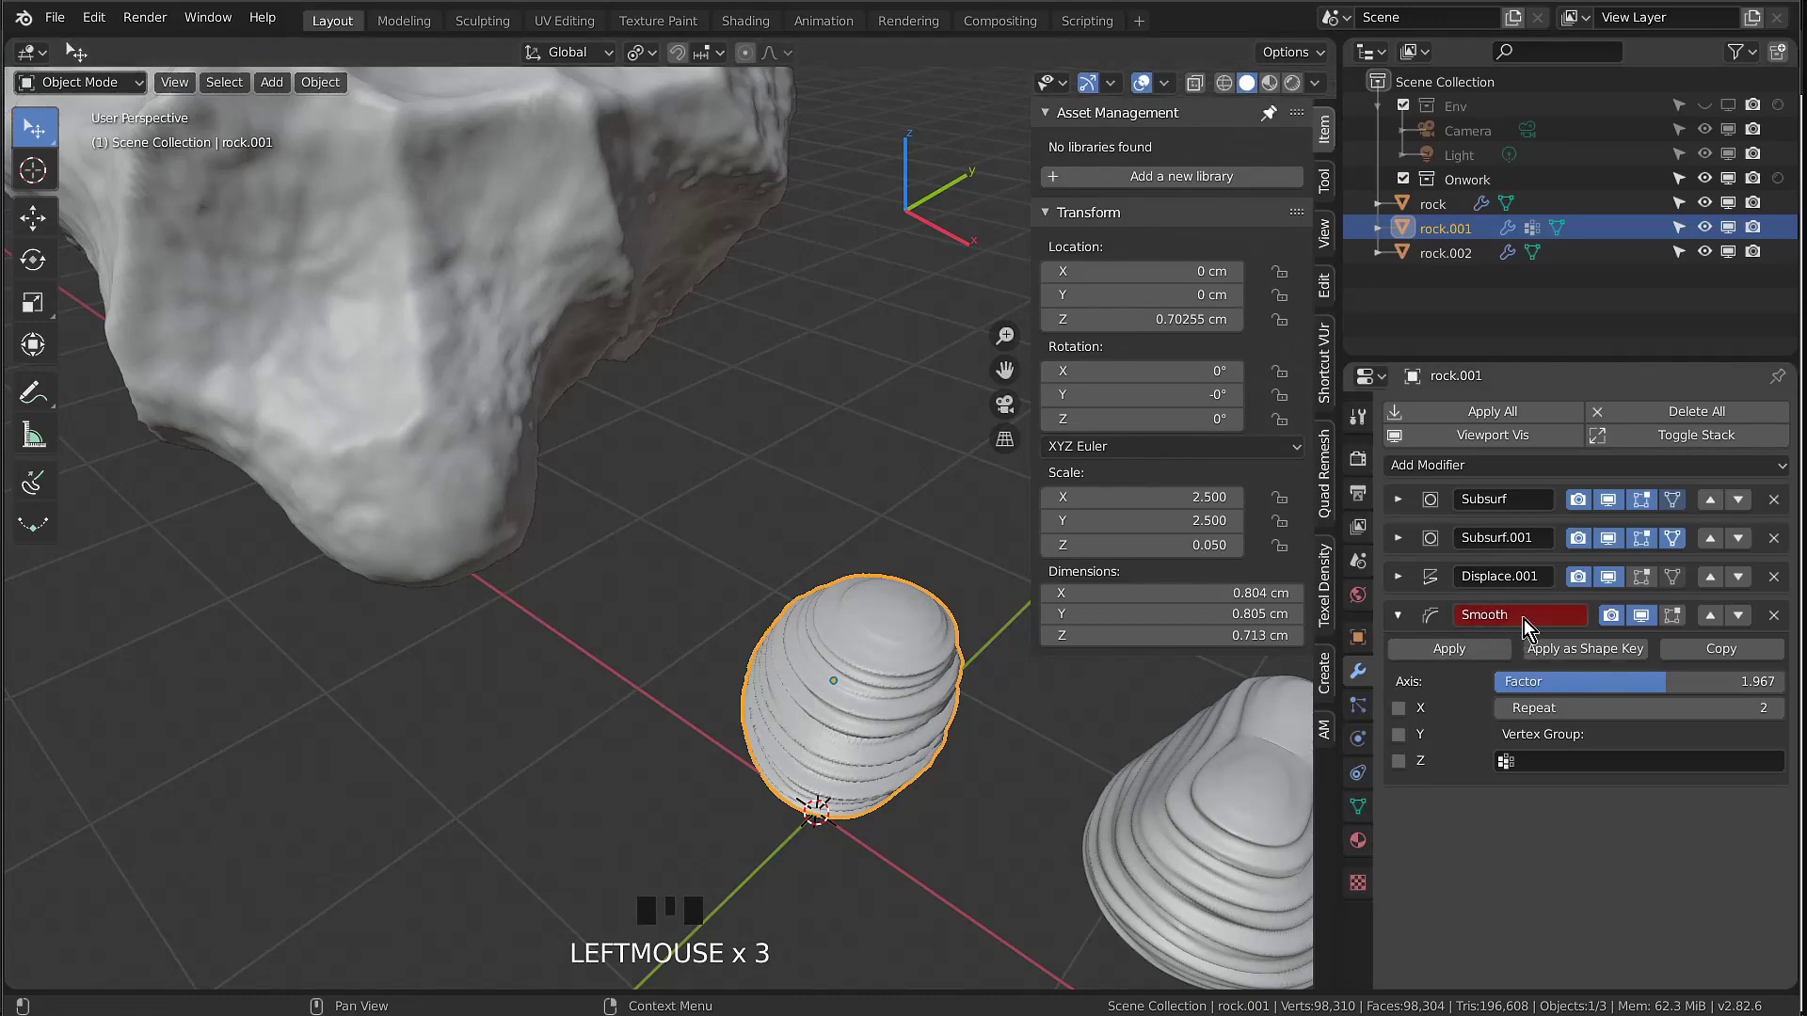
middle_click_drag(965, 781, 811, 685)
scroll(875, 670, "up", 5)
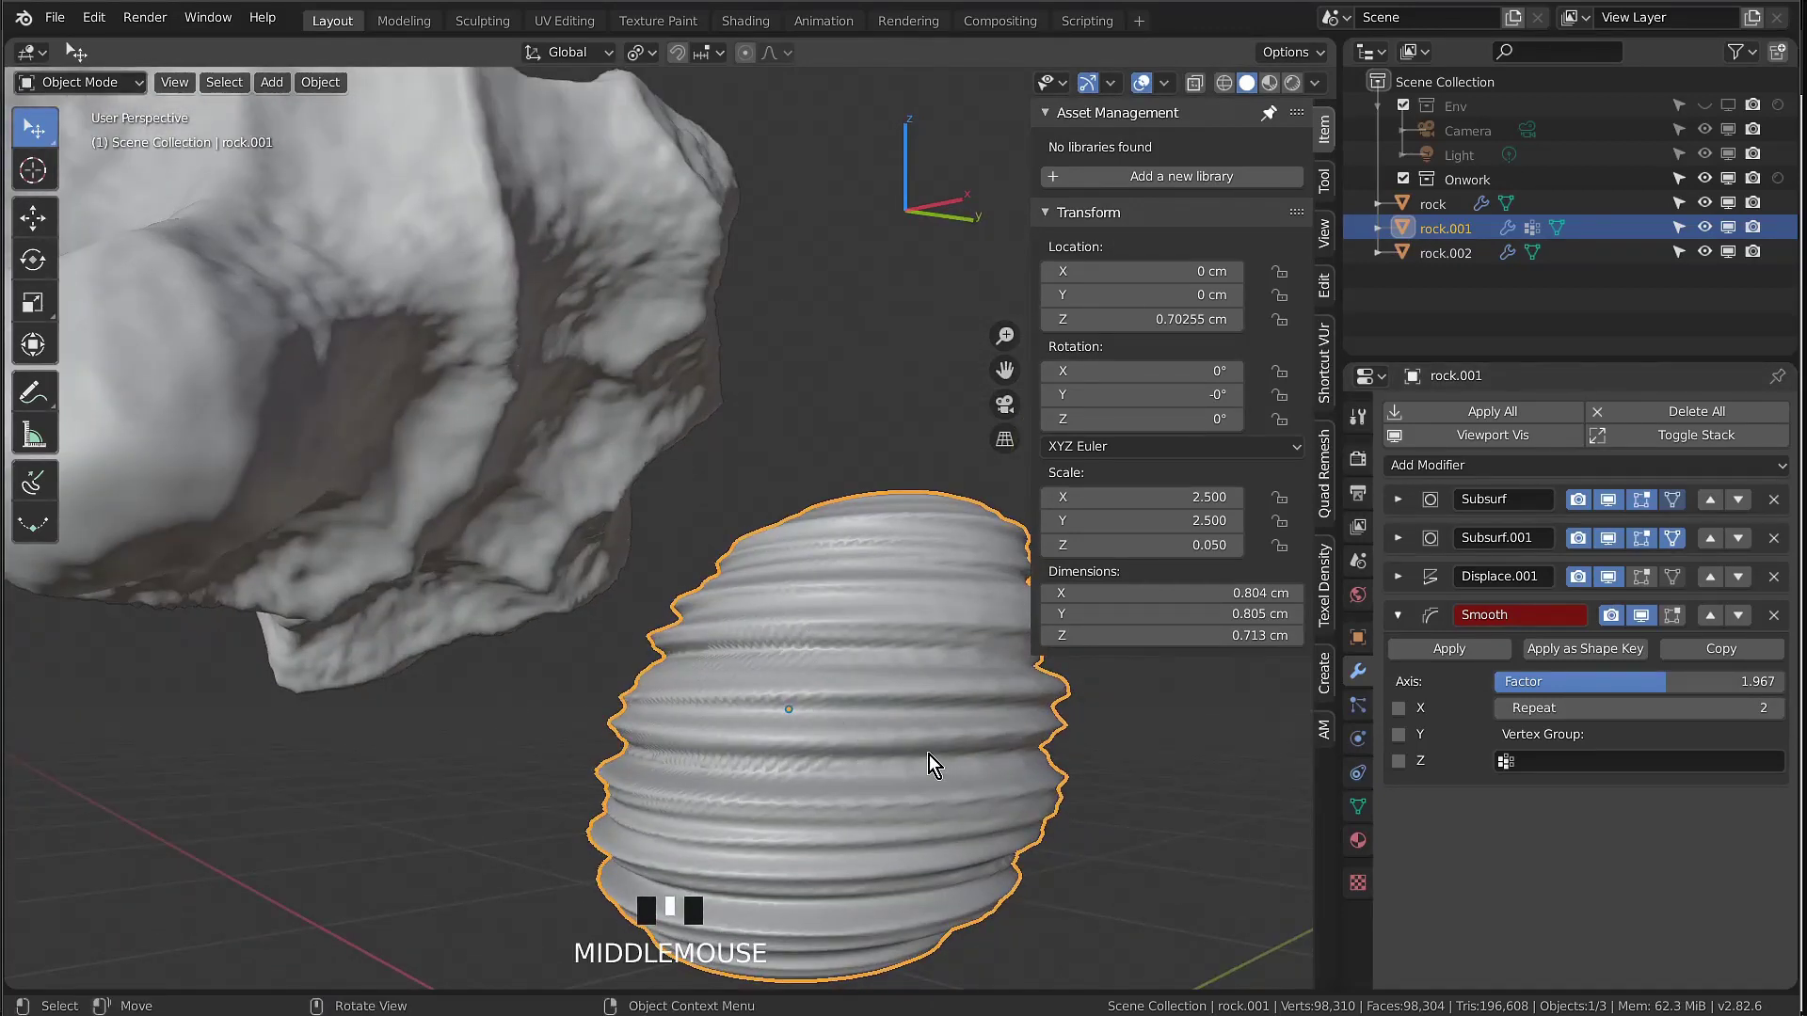
Re-enable all three smoothing axes, briefly toggling X and Z to compare
left_click(1399, 707)
left_click(1399, 735)
left_click(1399, 760)
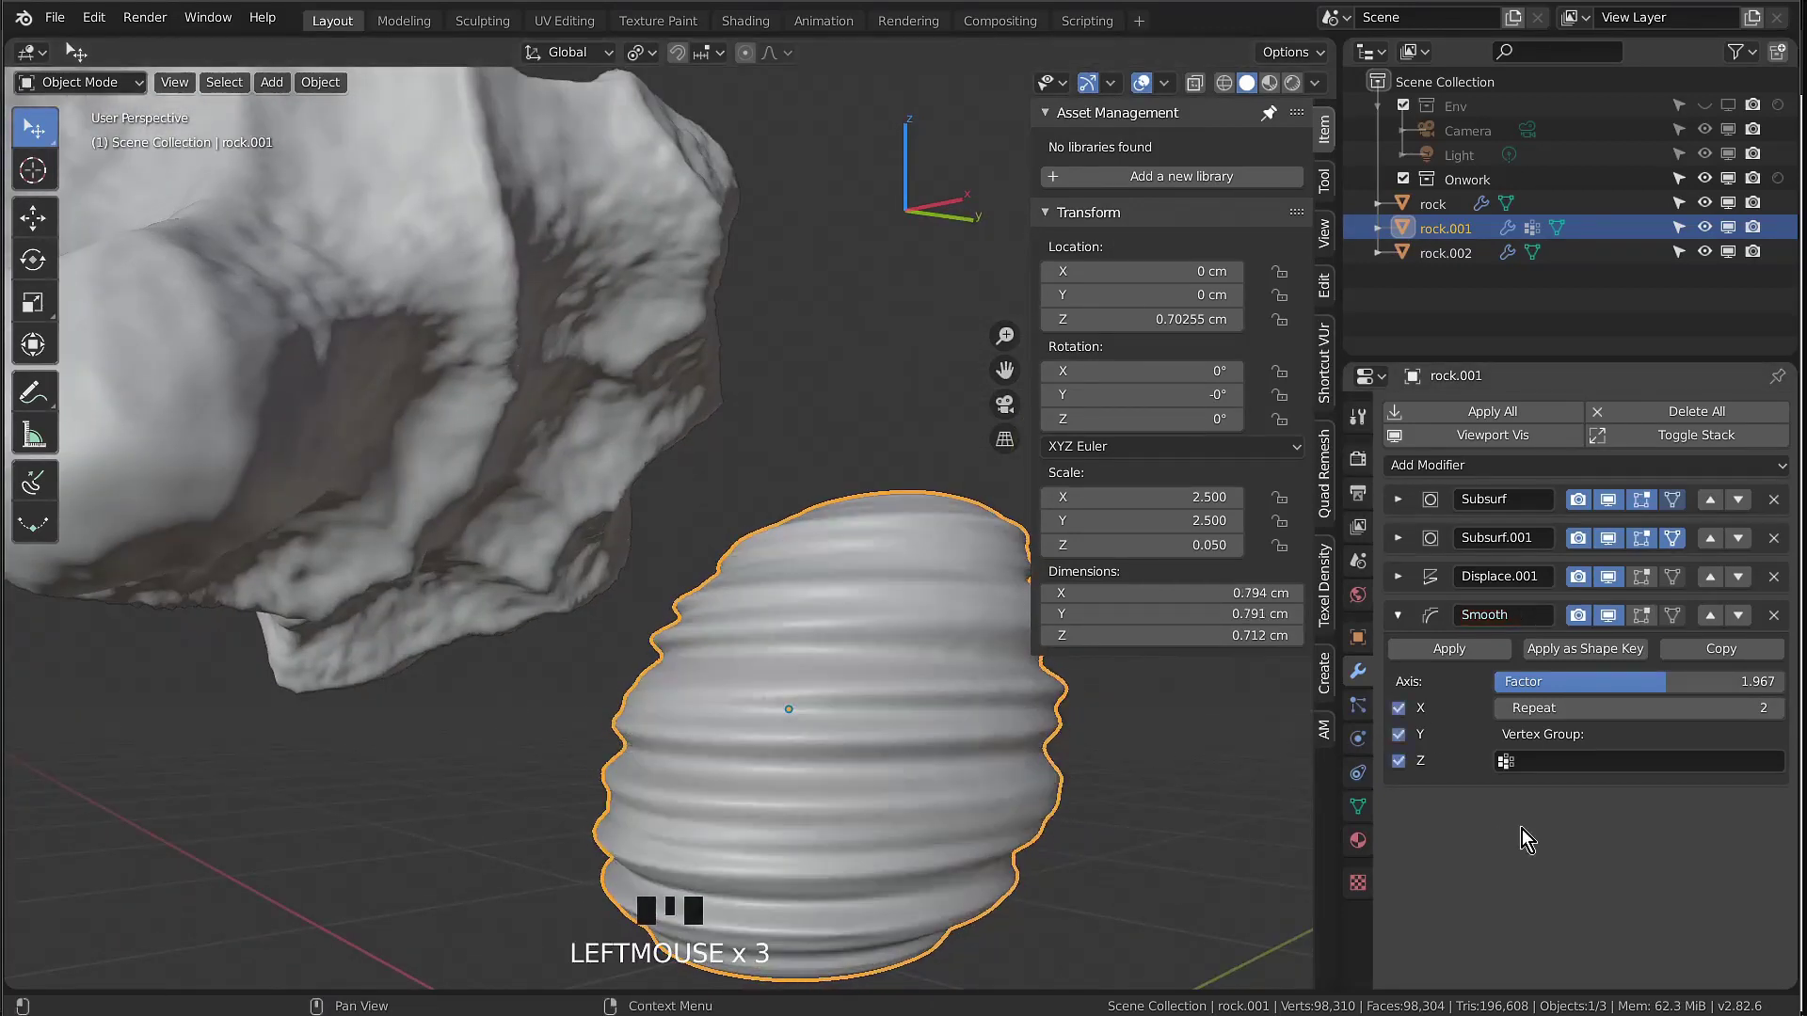
middle_click_drag(859, 636, 1053, 754)
left_click(1400, 707)
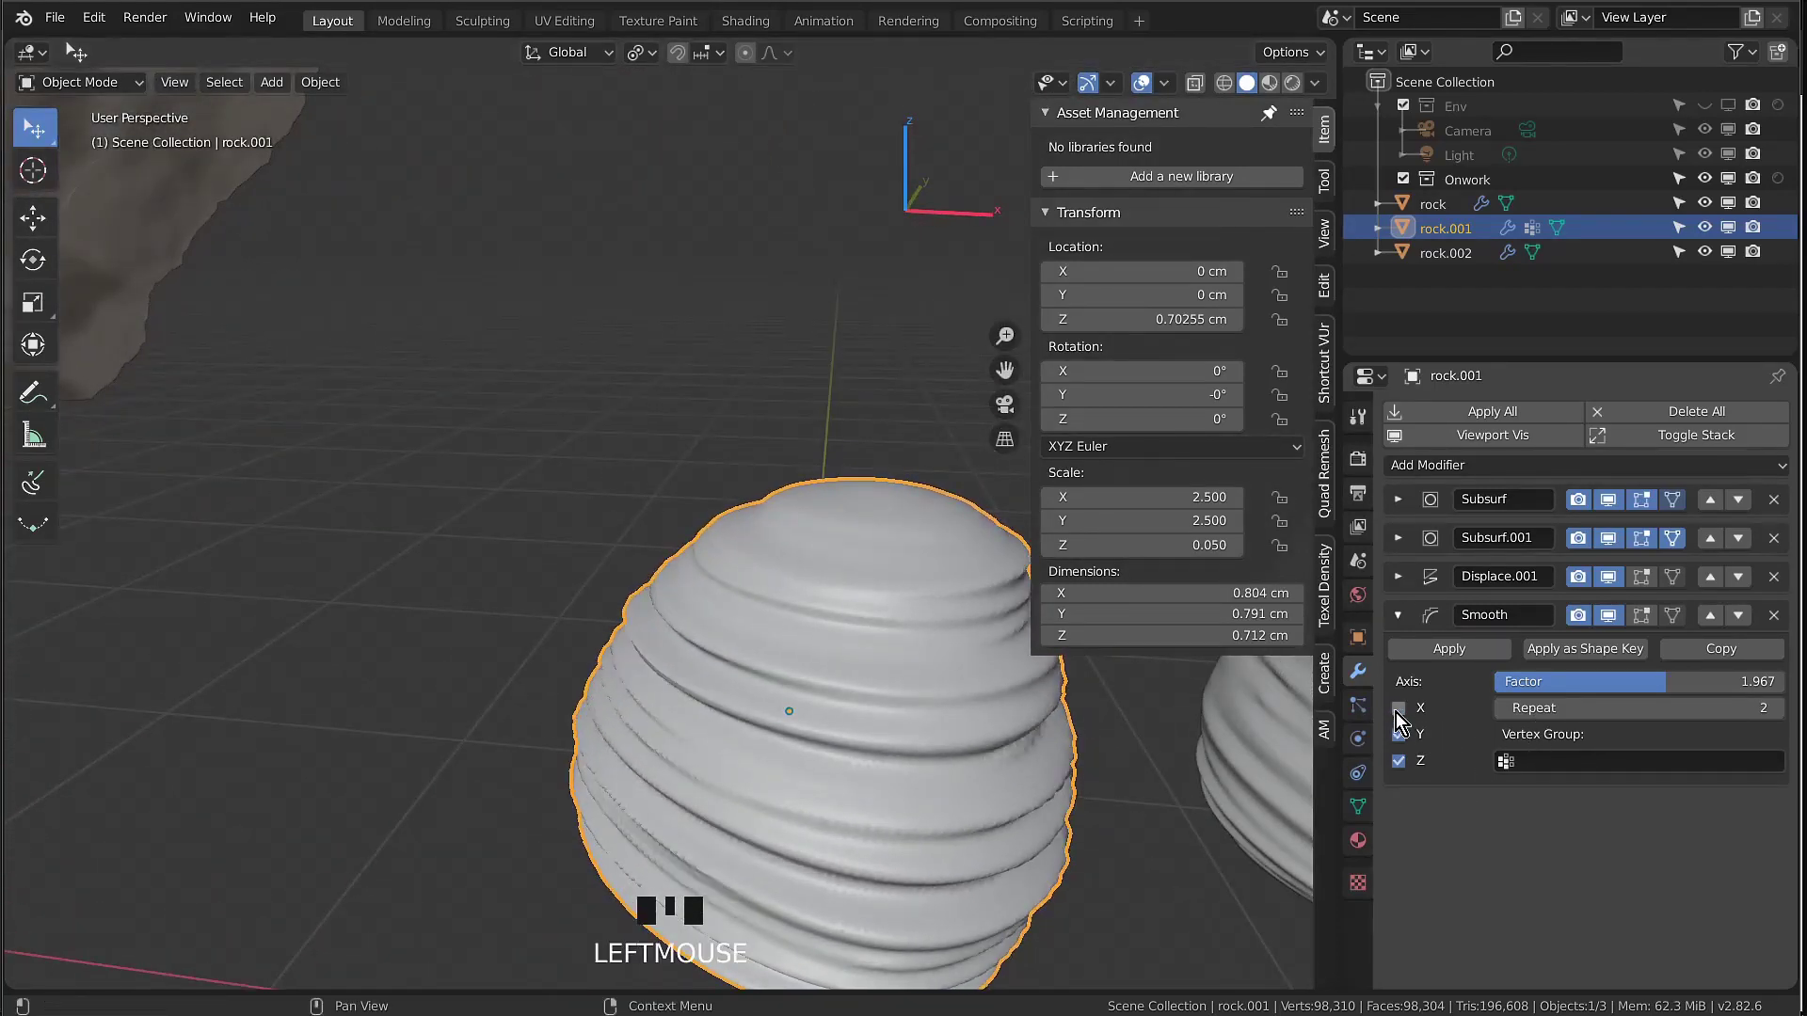
left_click(1399, 708)
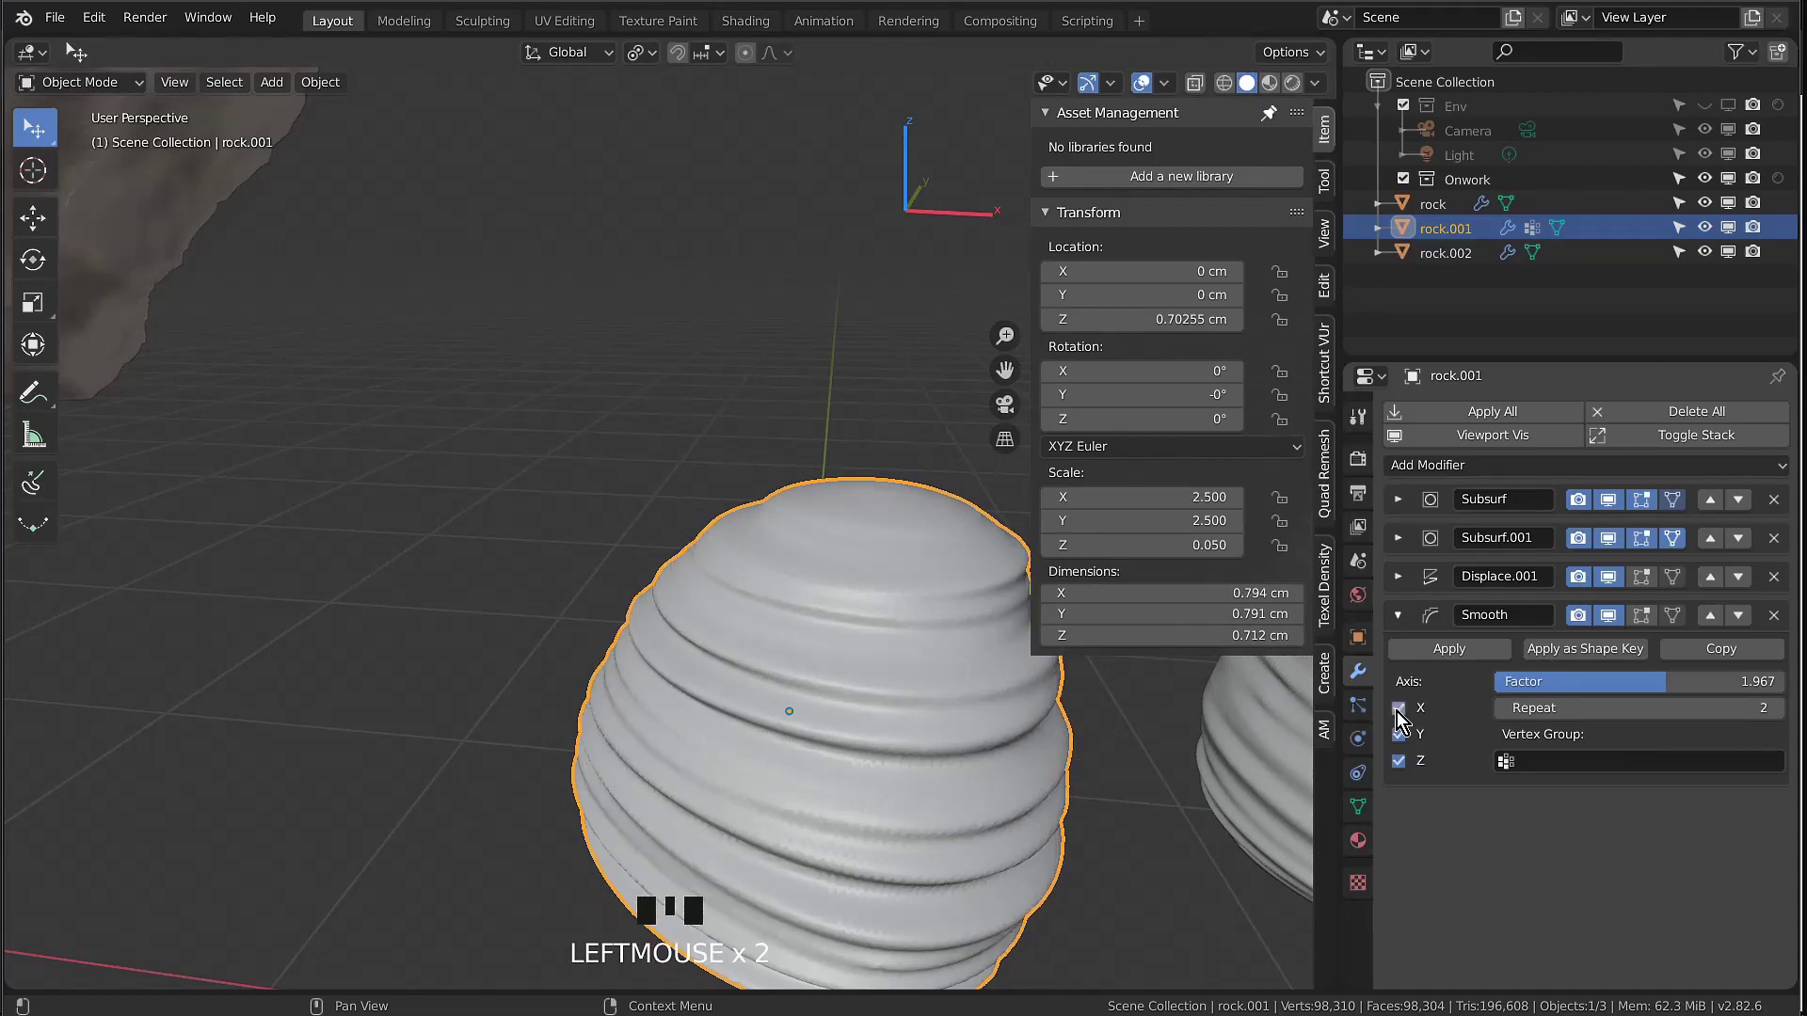
left_click(1402, 765)
left_click(1403, 765)
middle_click_drag(753, 827, 1045, 704)
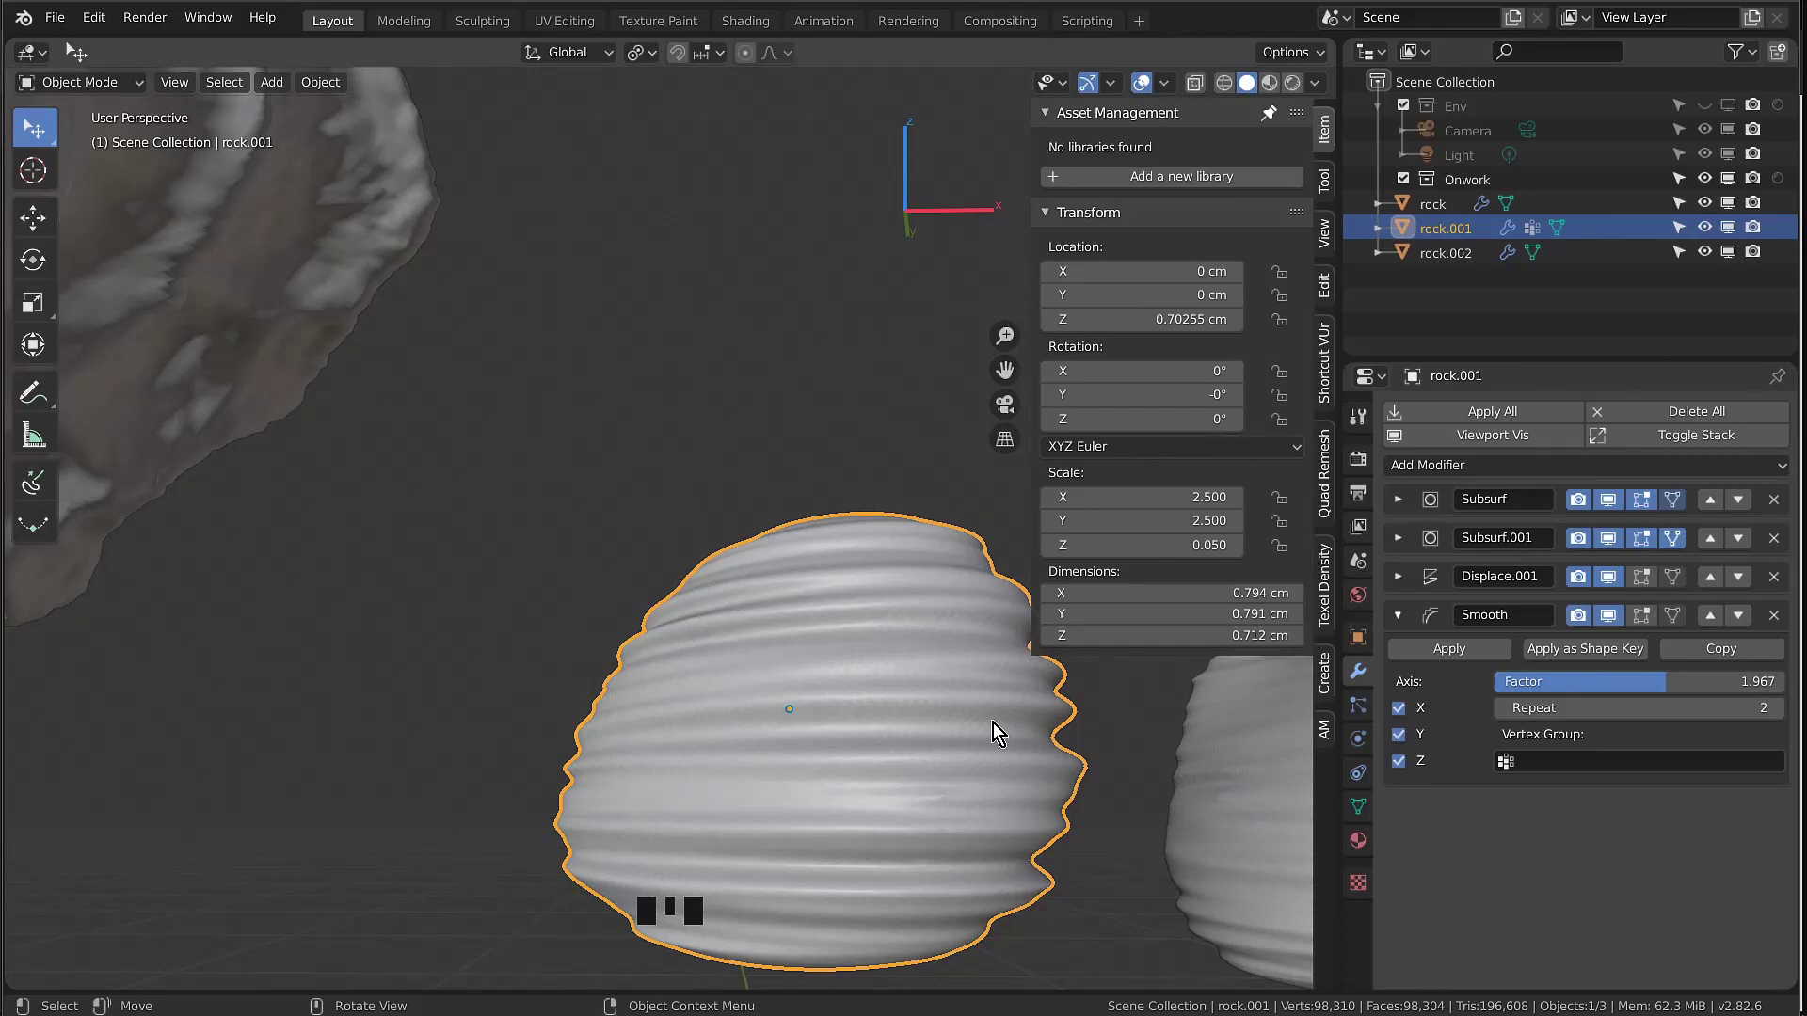
middle_click_drag(992, 723, 1020, 766)
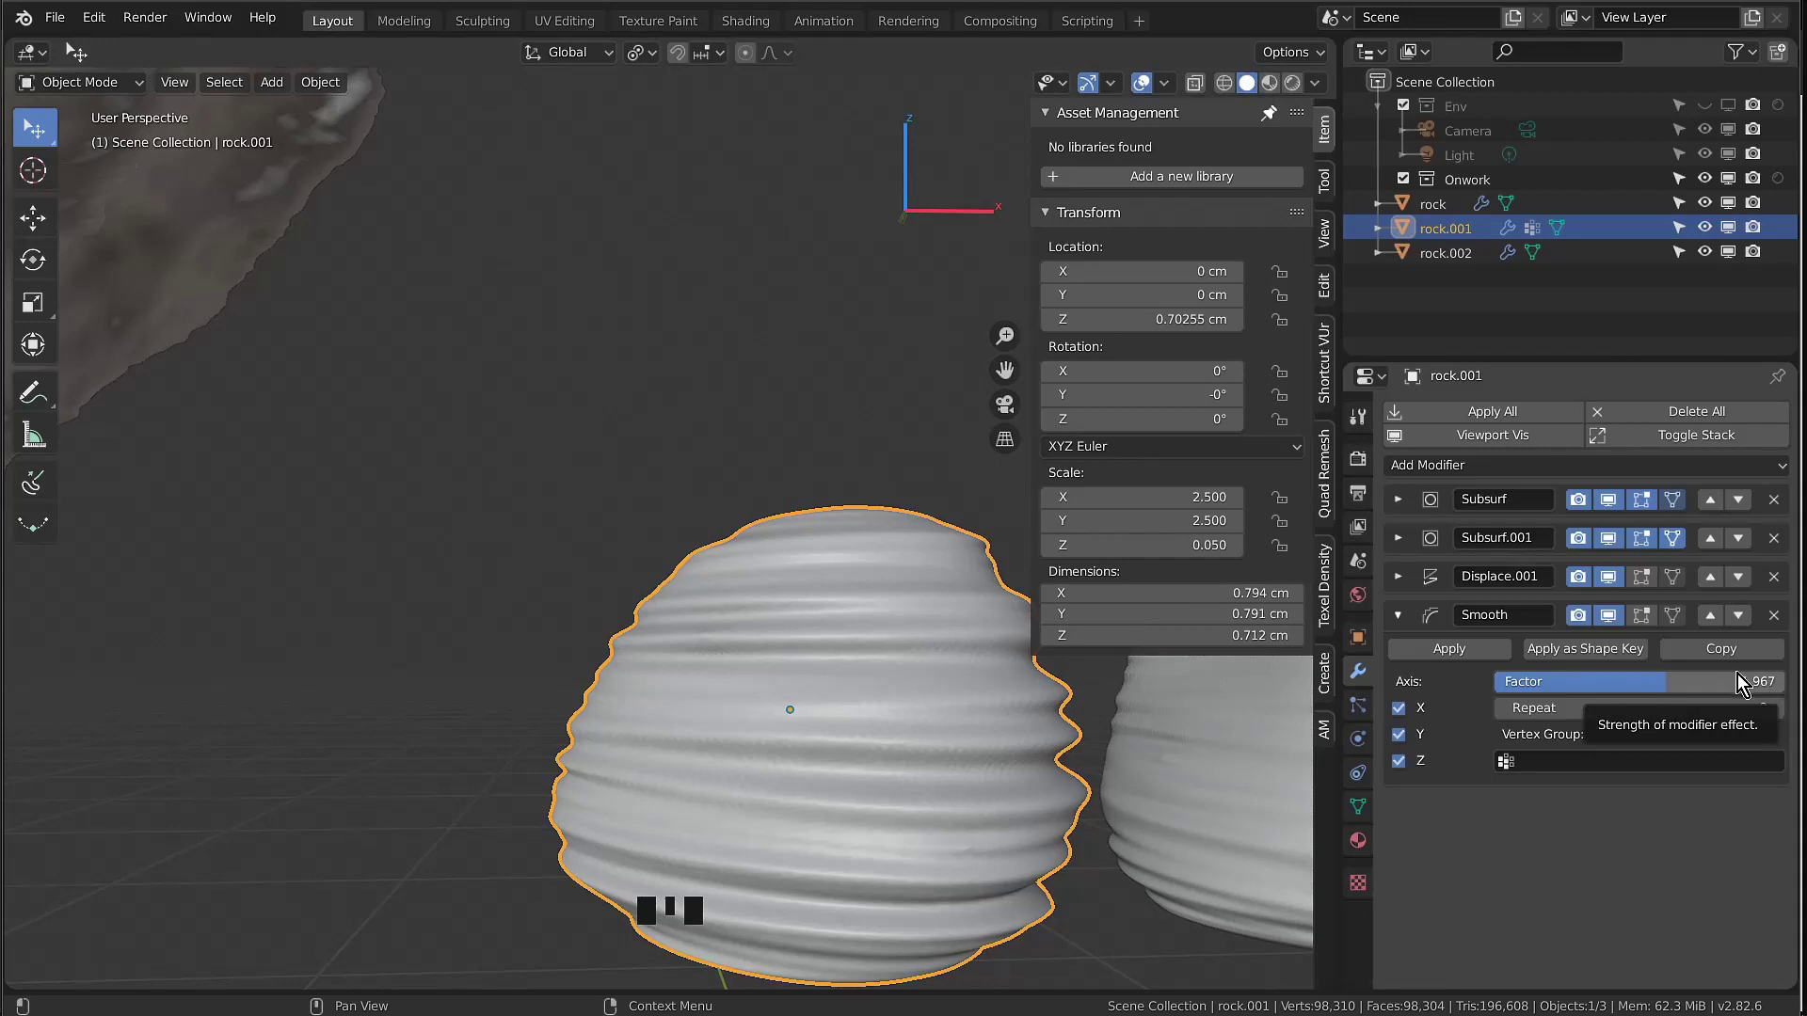
Lower the Smooth modifier's factor to 1.775
left_click(1663, 692)
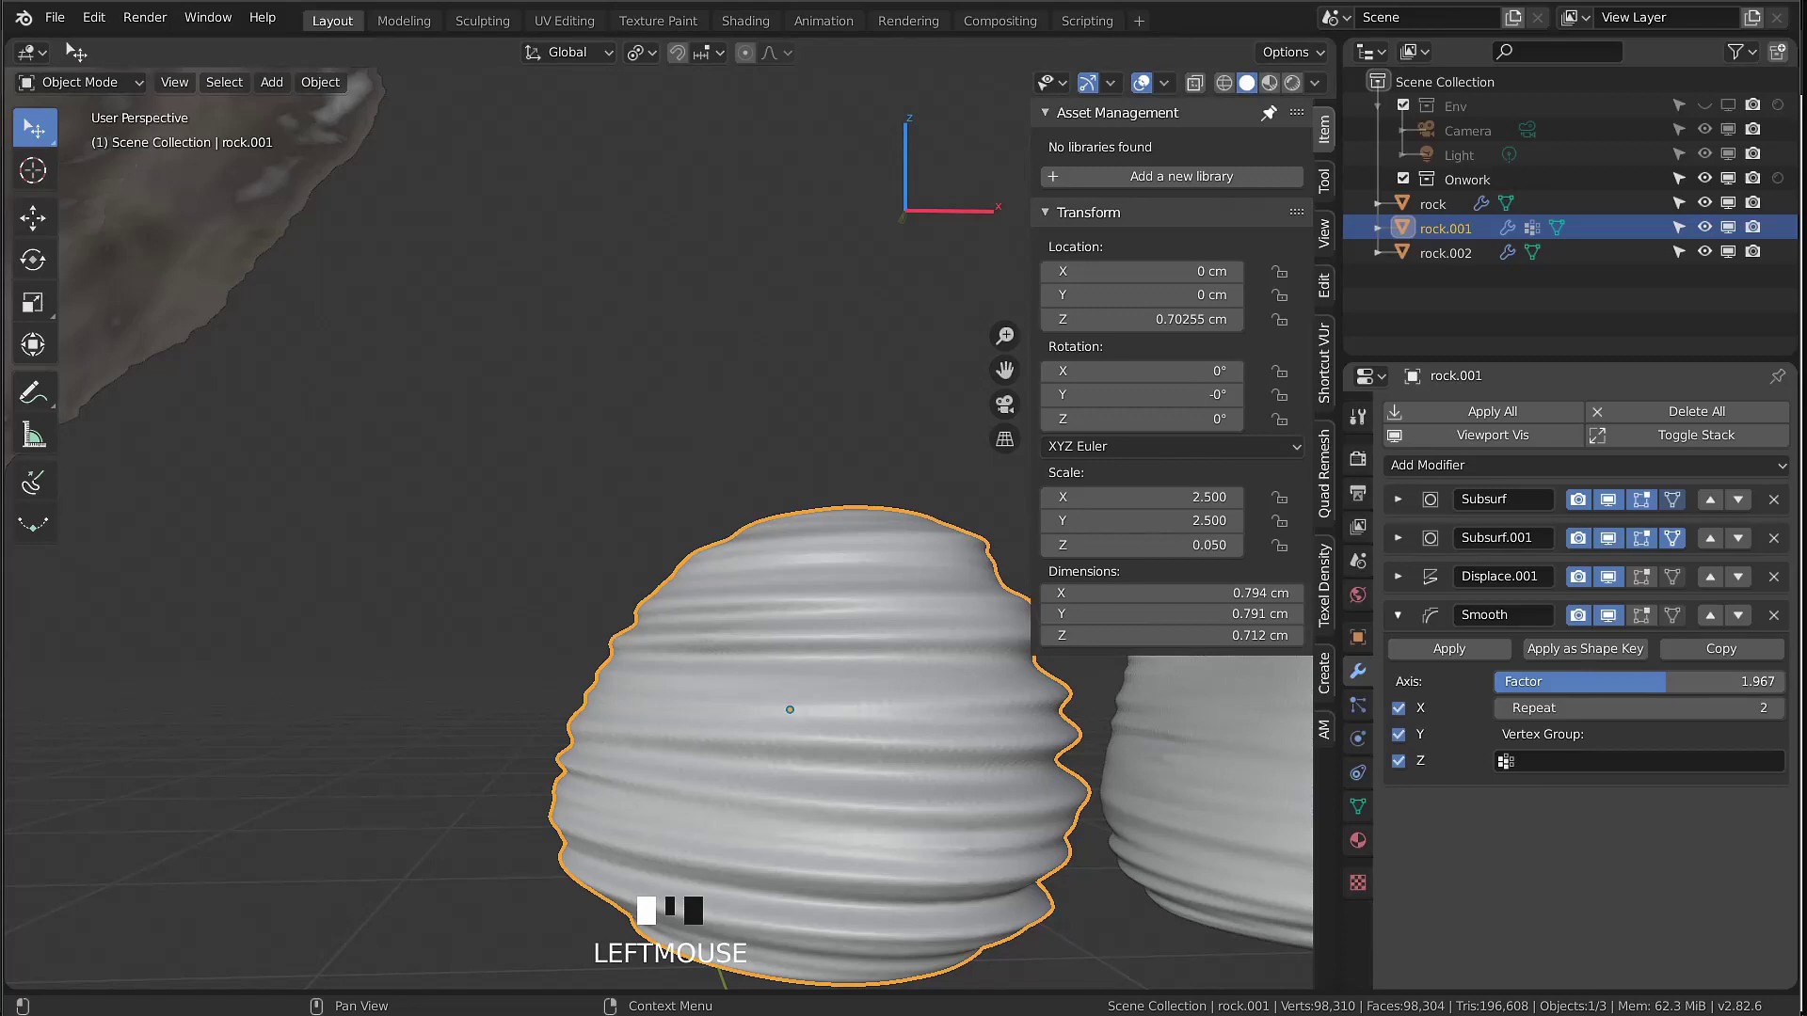
mouse_move(1664, 682)
left_mouse_down()
mouse_move(1775, 683)
mouse_move(1497, 682)
mouse_move(1708, 682)
mouse_move(1663, 682)
left_mouse_up()
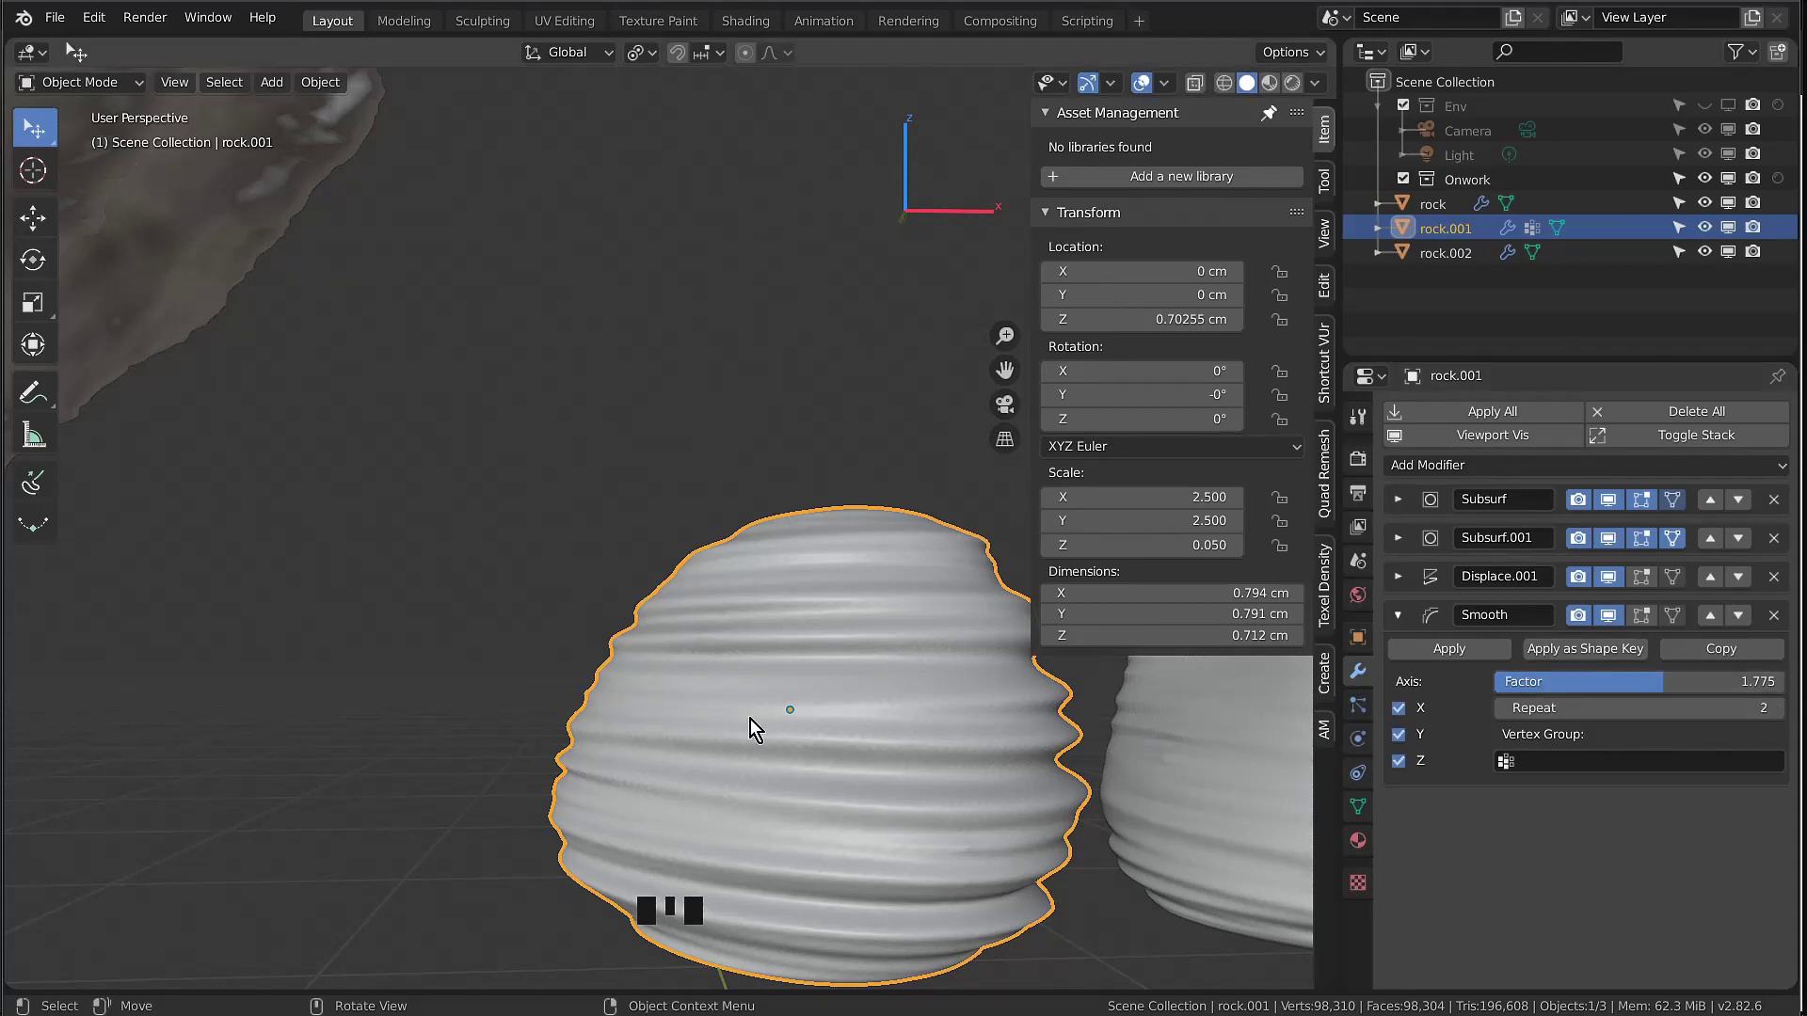
middle_click_drag(750, 719, 868, 650)
scroll(893, 753, "up", 2)
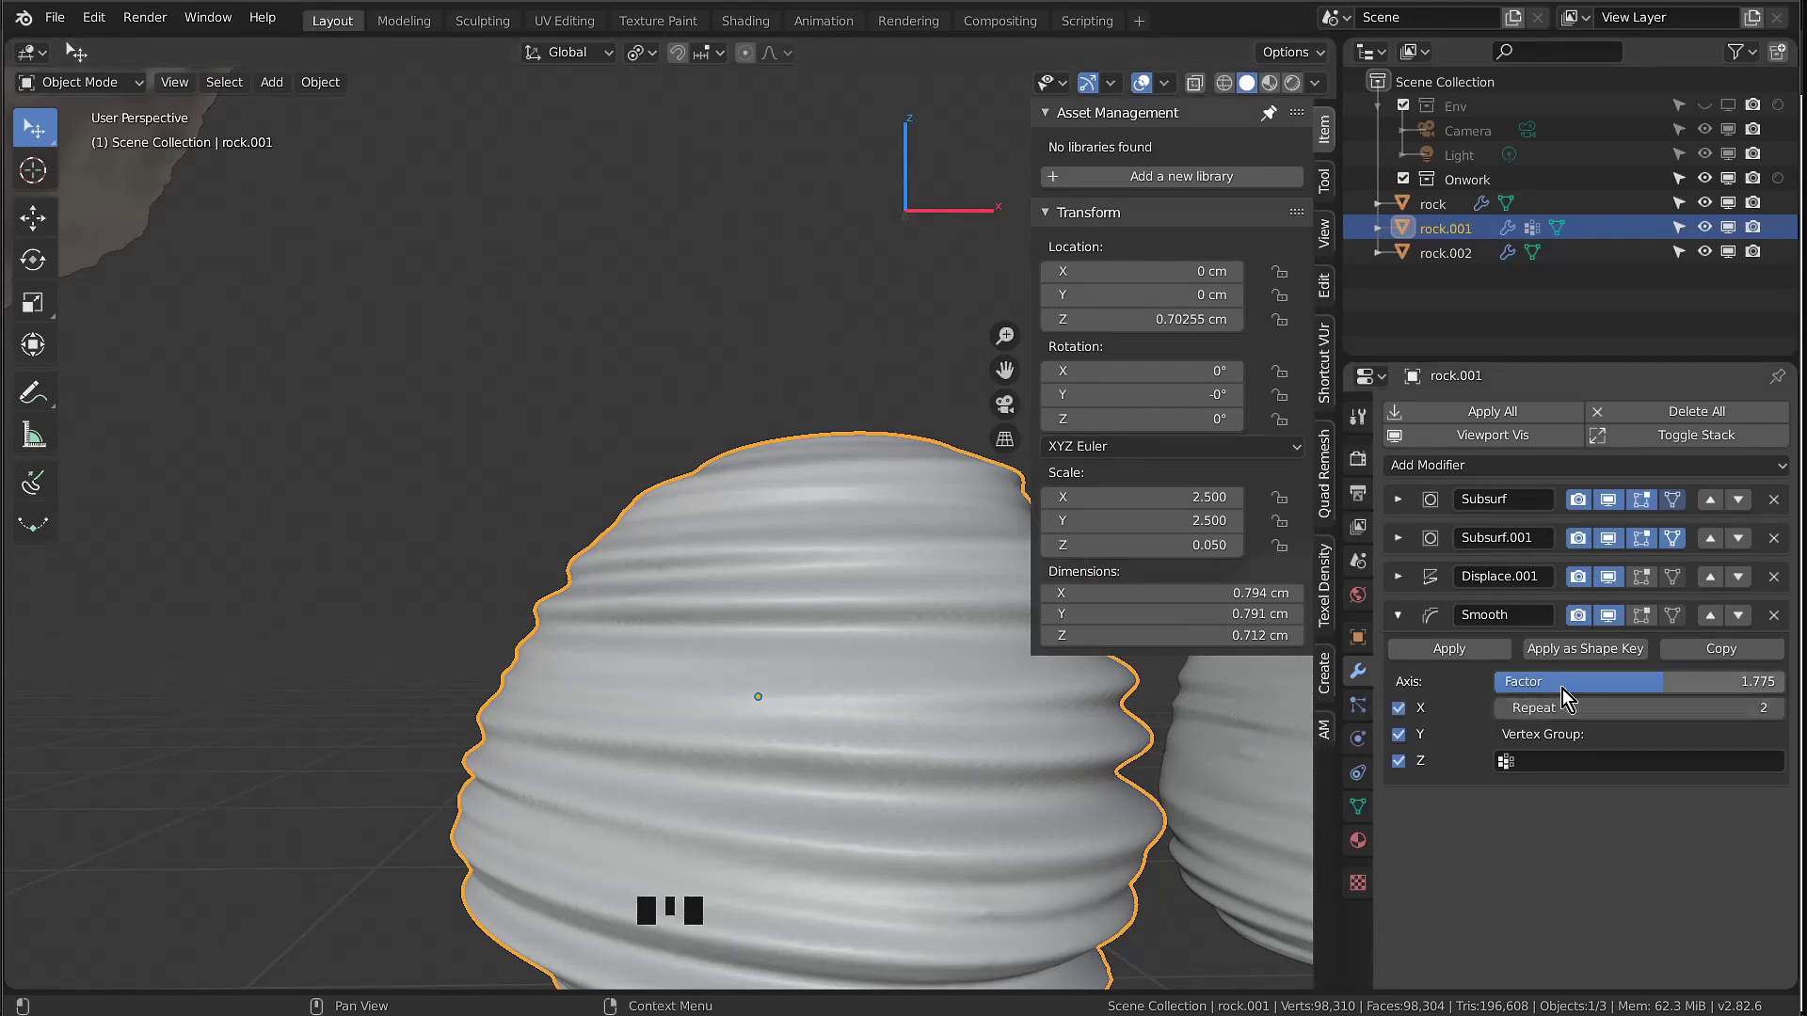
Test Smooth Repeat at 1 and 3, then set it back to 2
left_click(1502, 709)
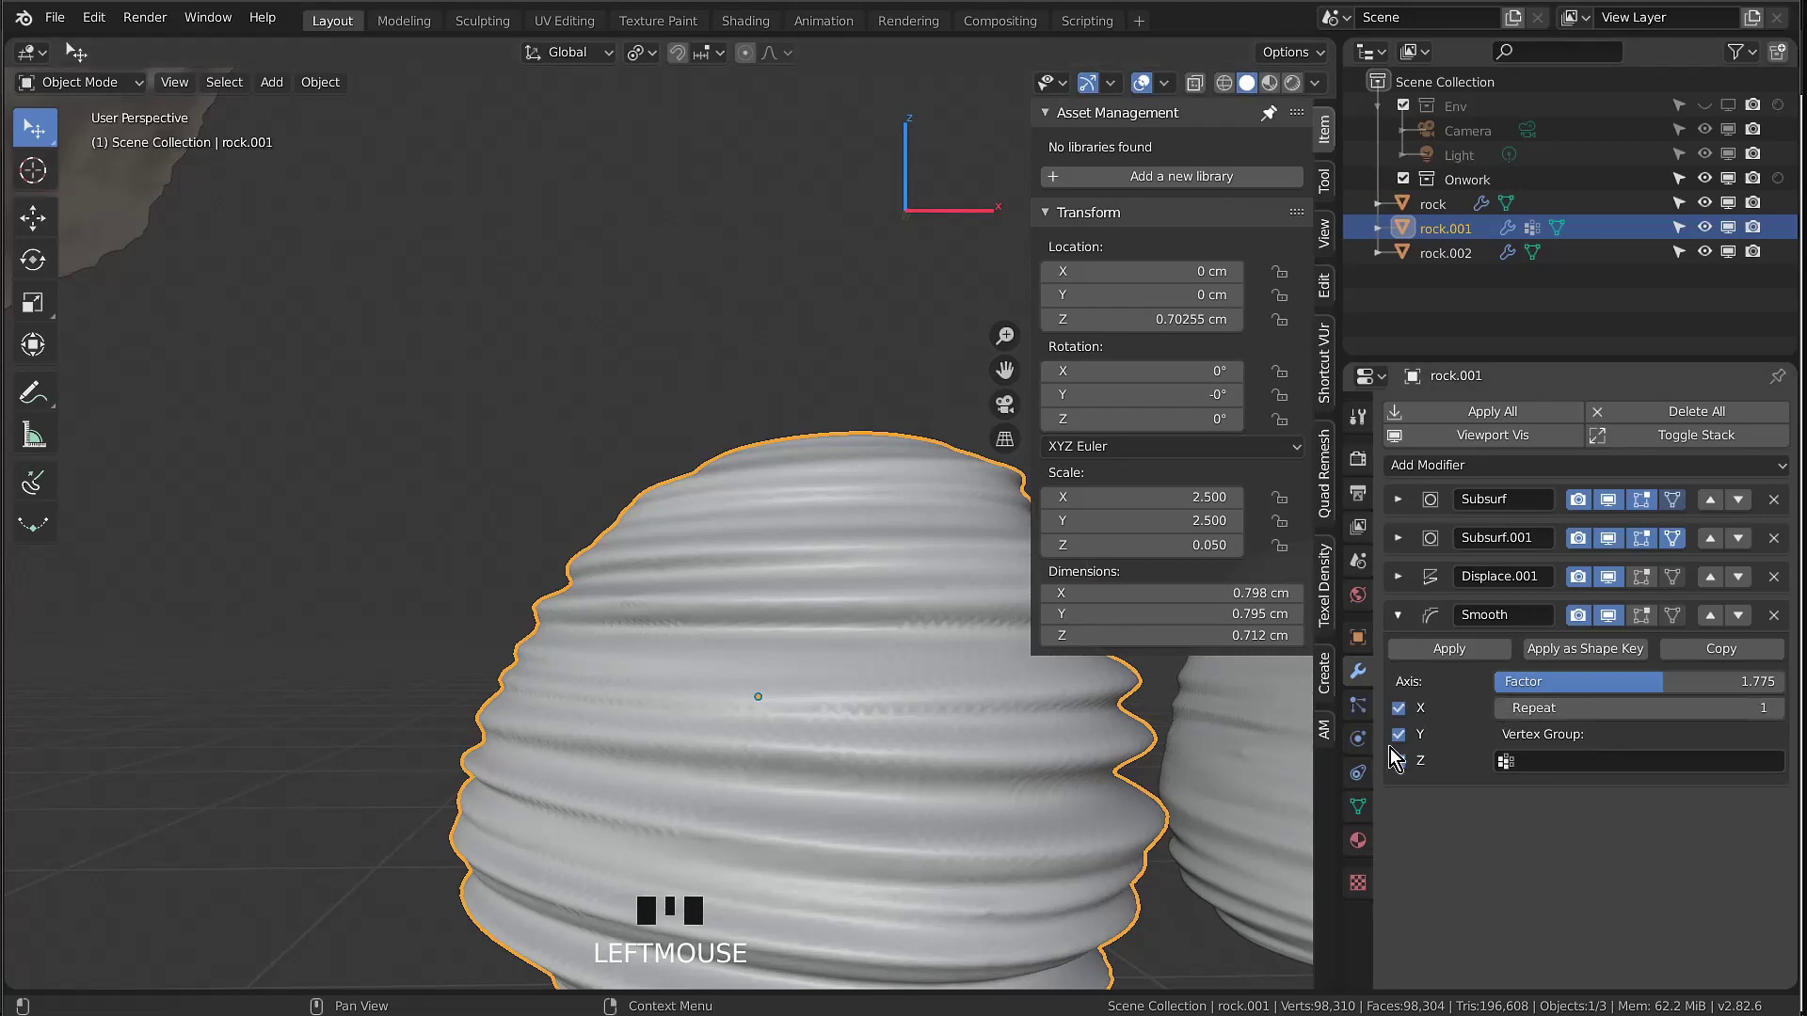
left_click(1776, 707)
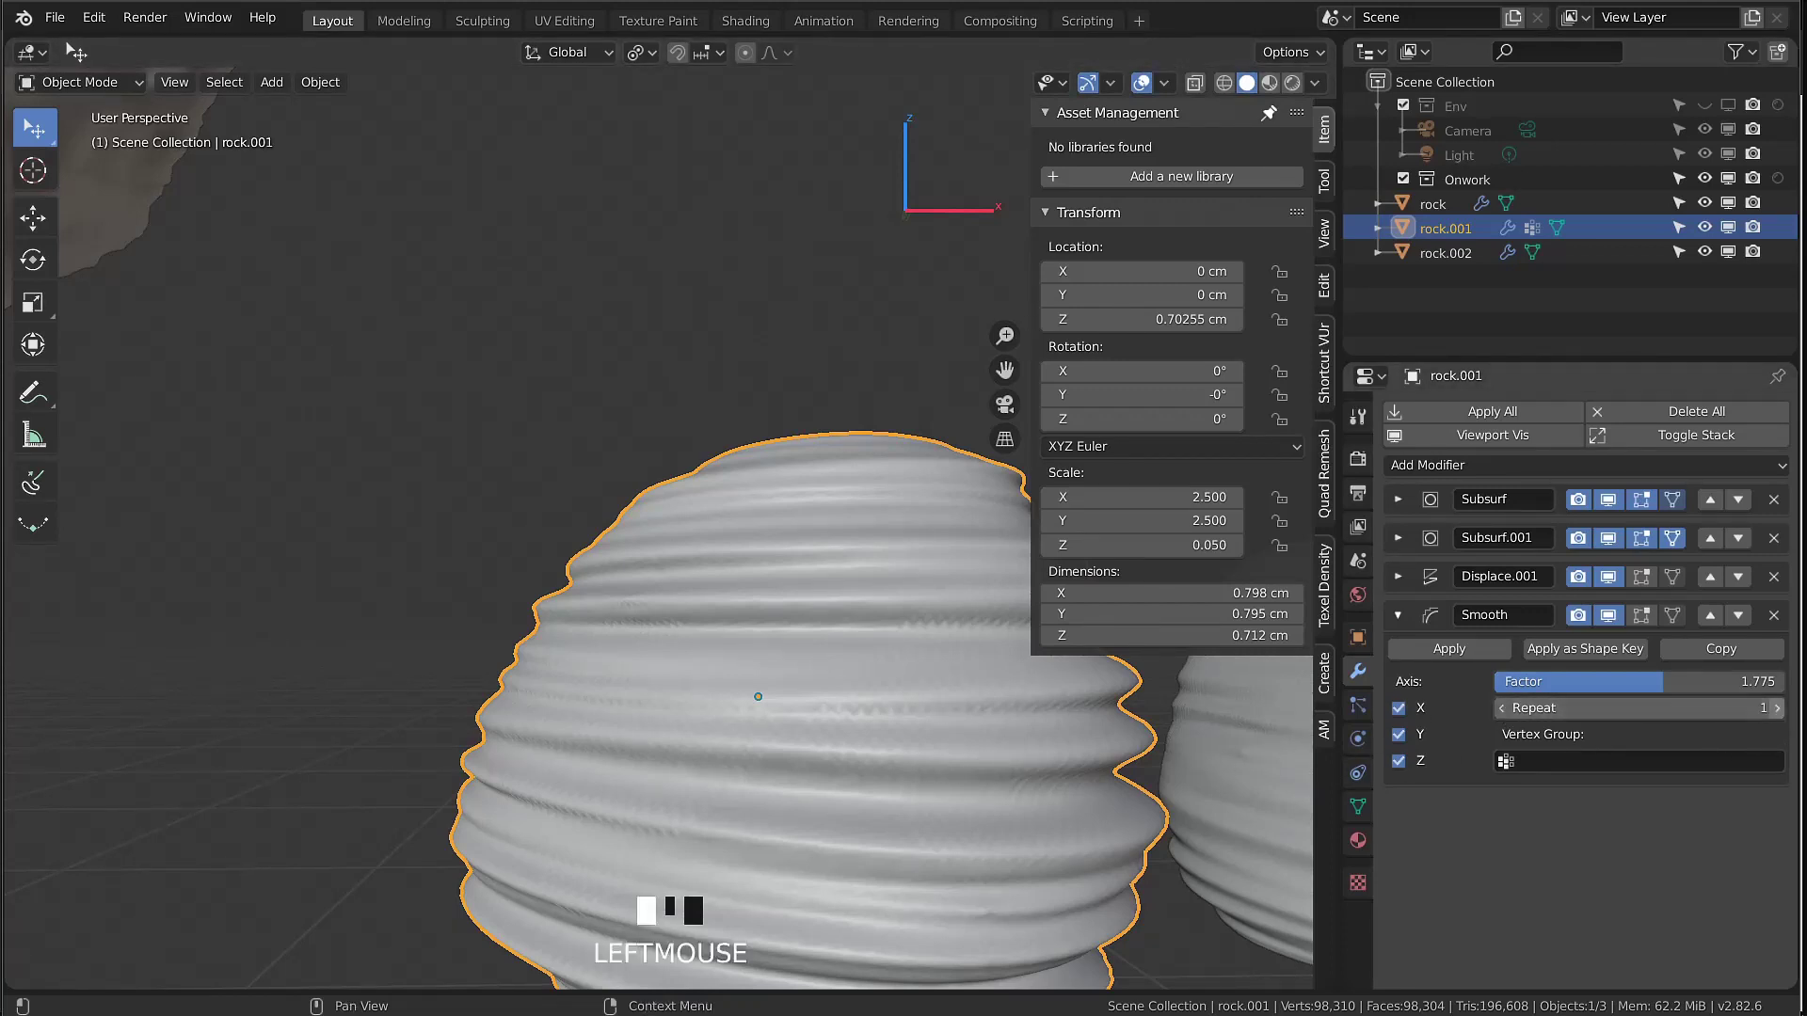
left_click(1777, 710)
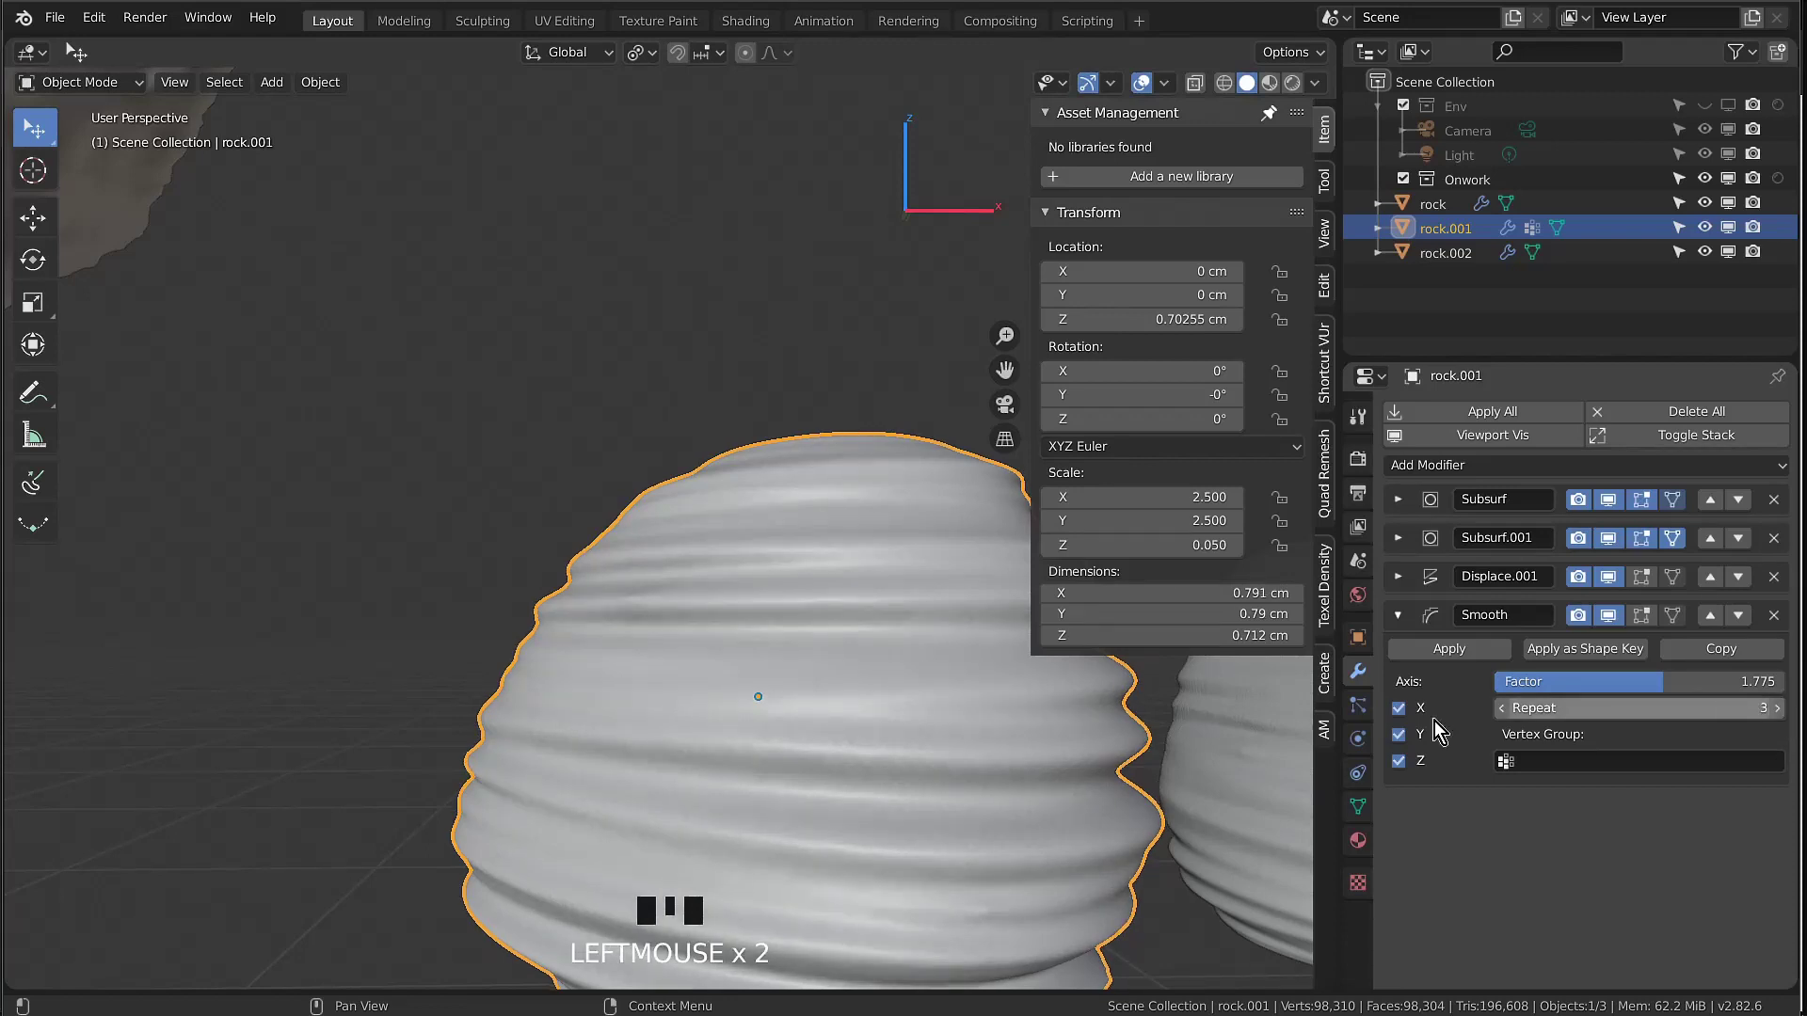
left_click(1504, 710)
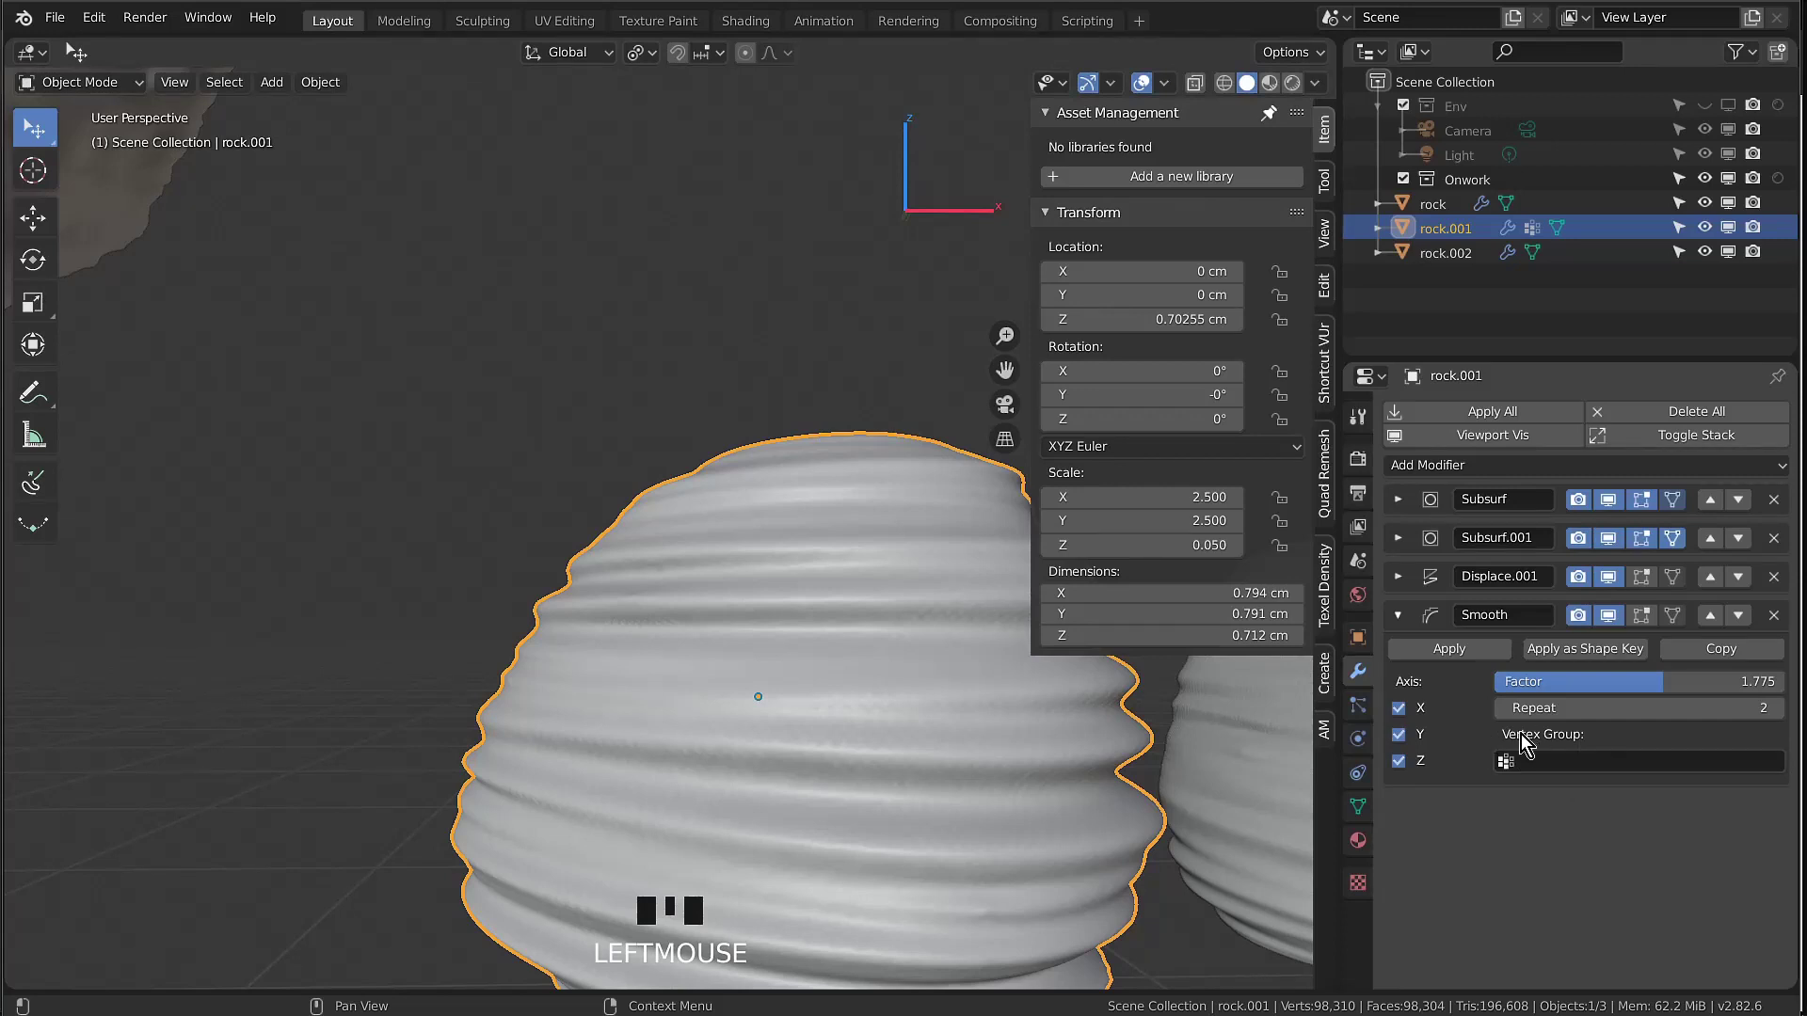
Limit rock.001's Smooth modifier to the Group vertex group
left_click(1509, 762)
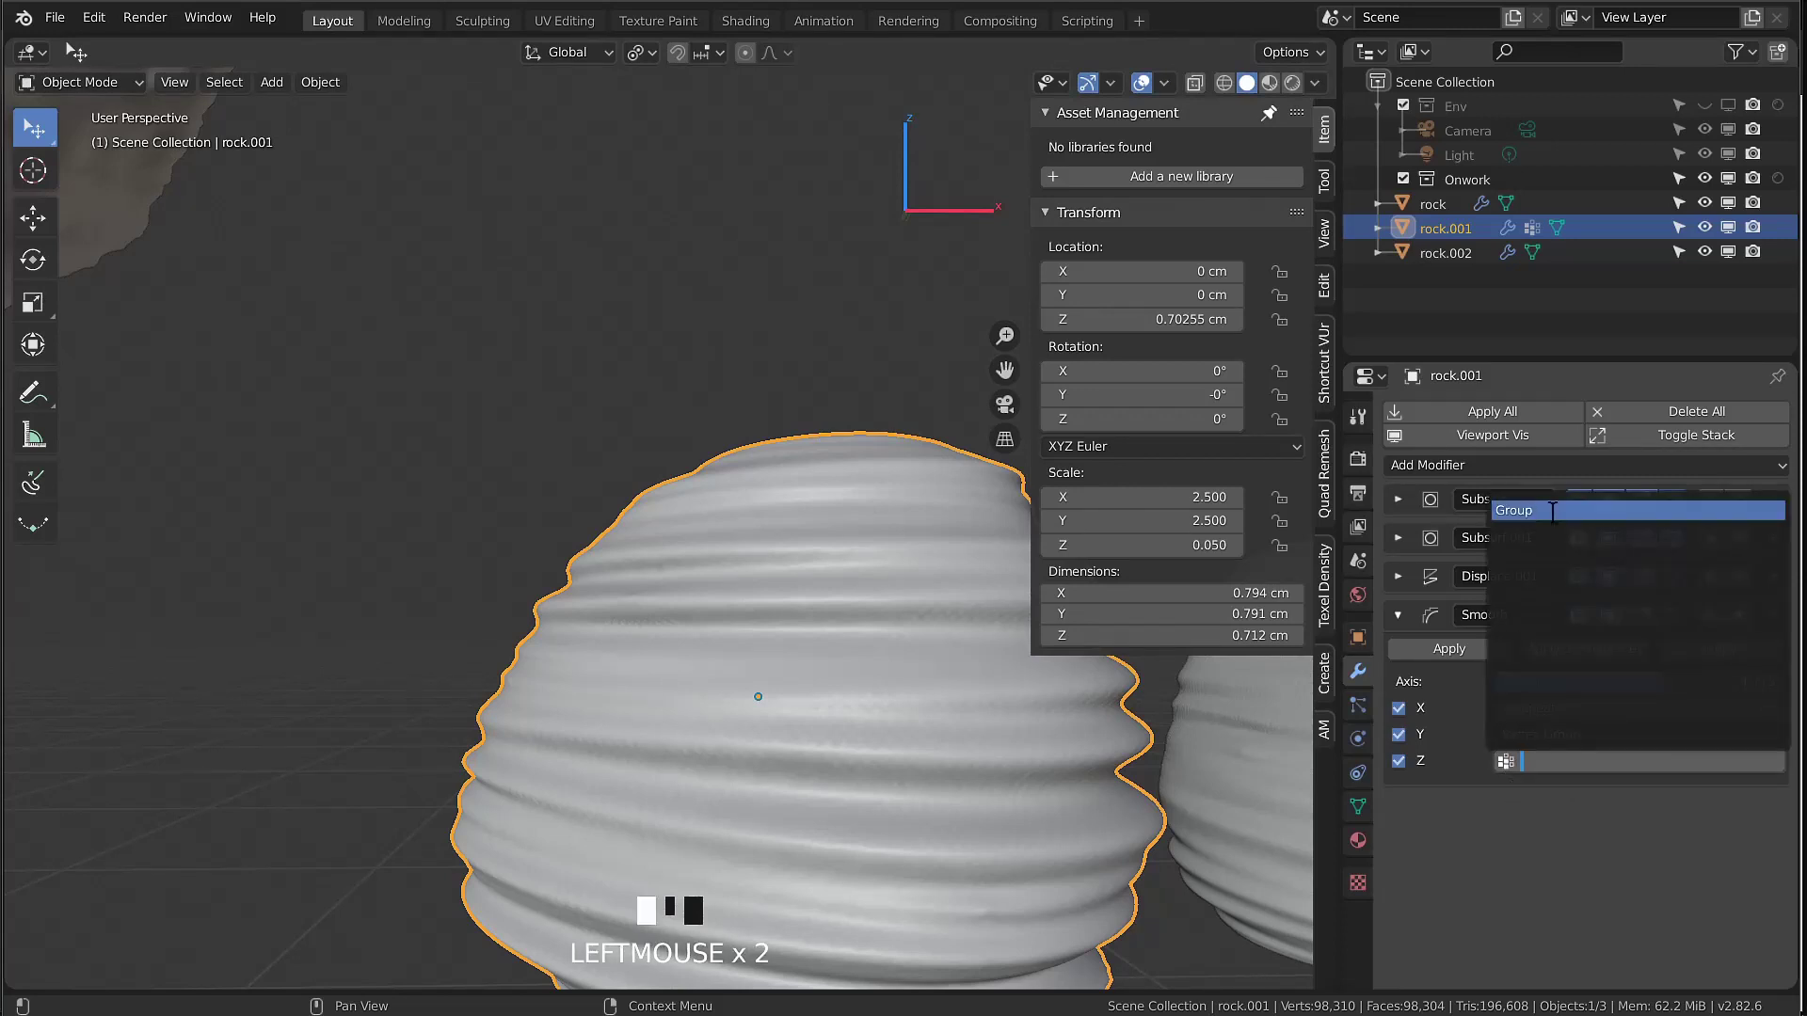
left_click(1546, 510)
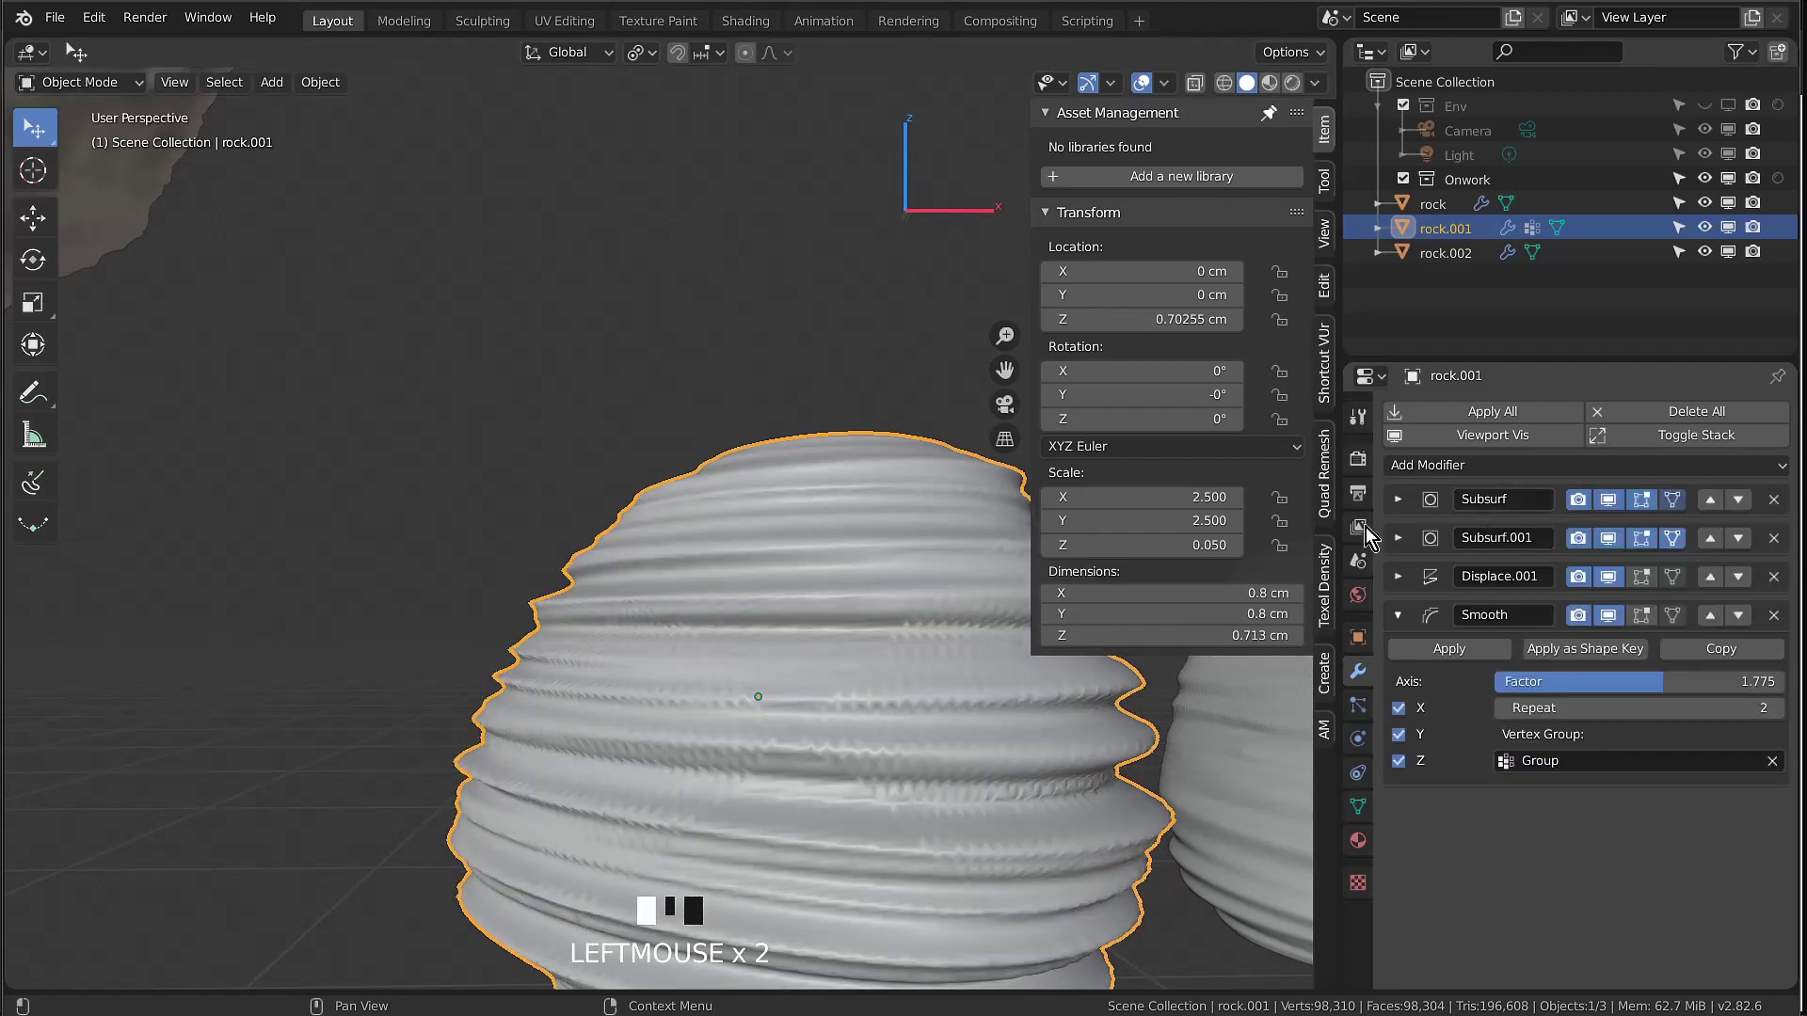
middle_click_drag(1009, 780, 297, 723)
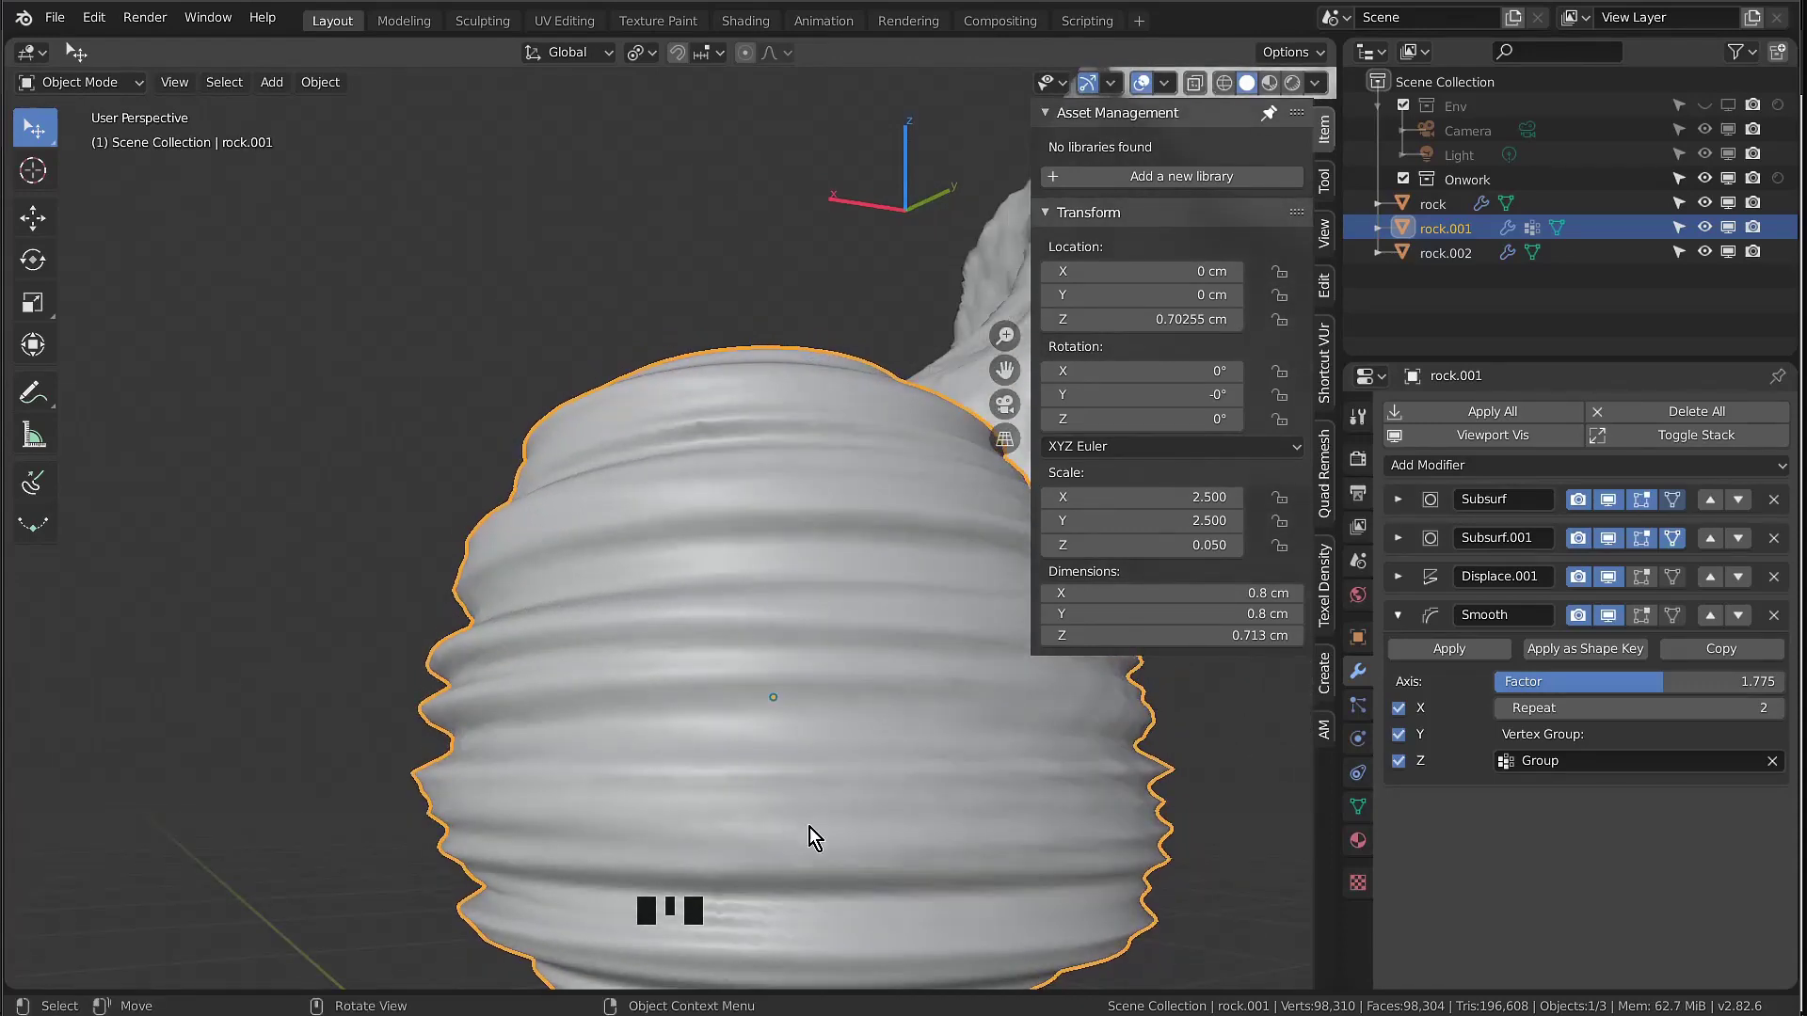
Bring rock.002 into view and select it
middle_click_drag(700, 765, 1034, 913)
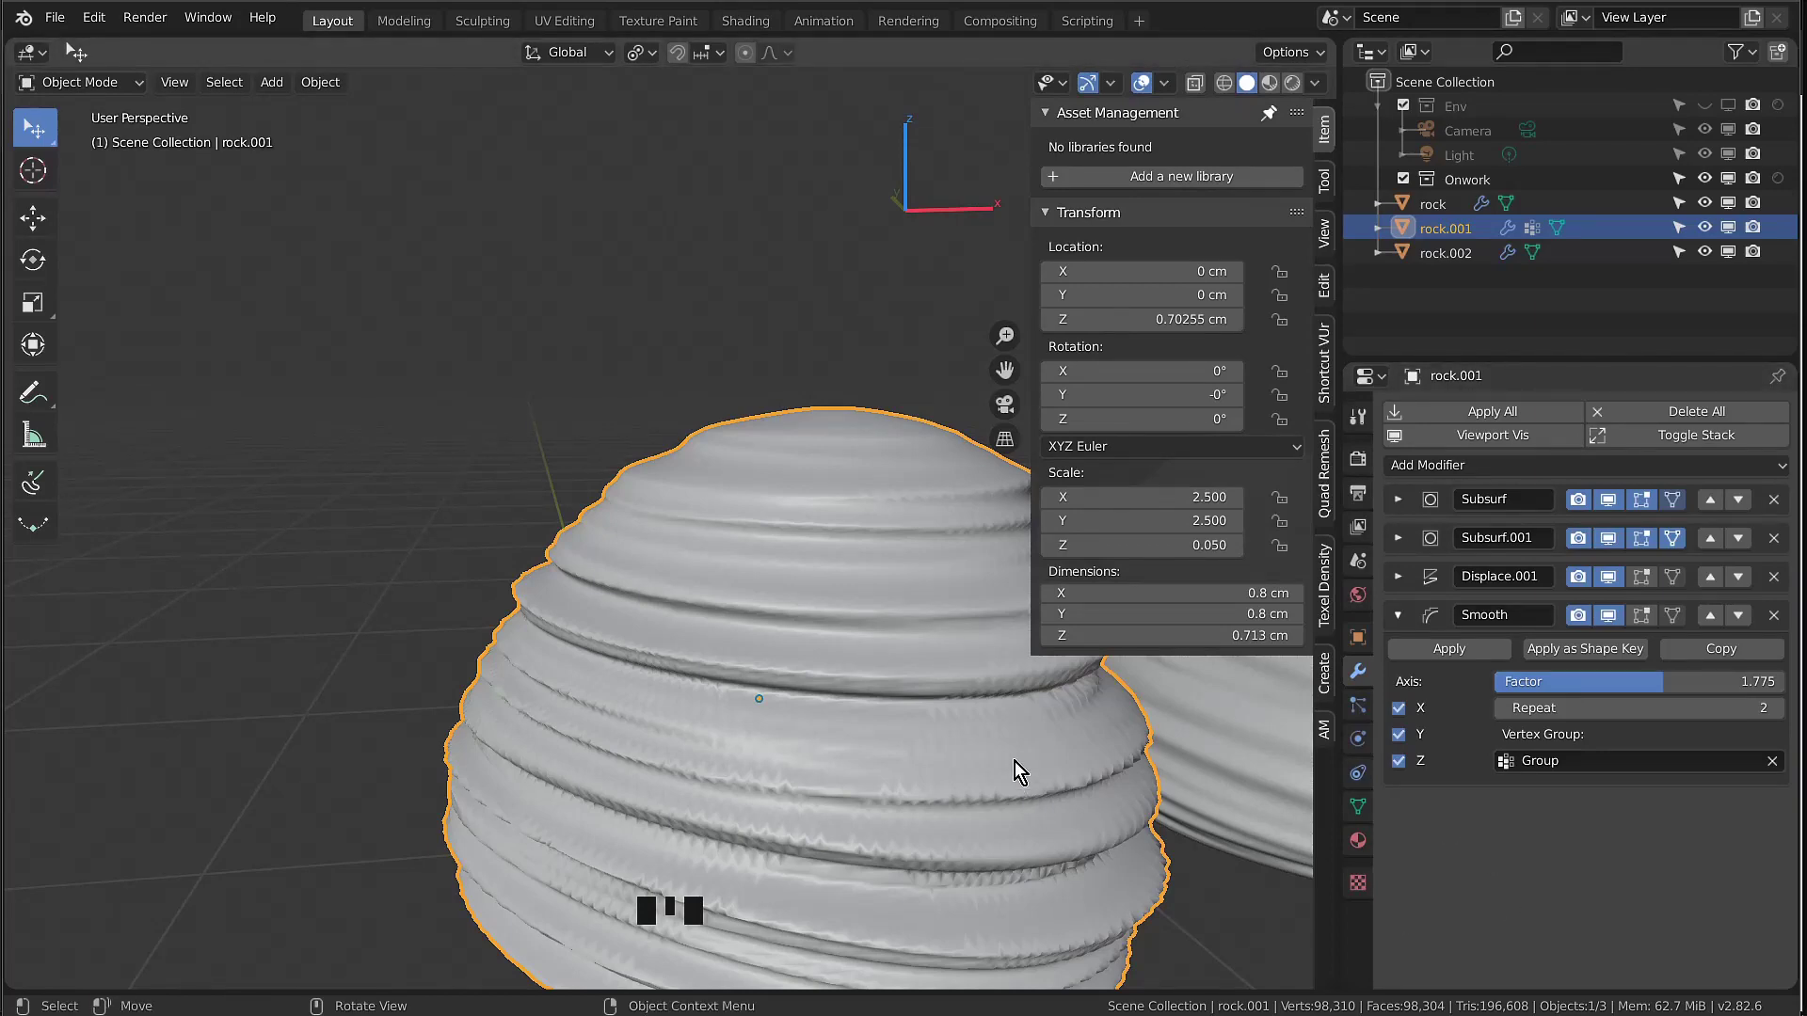
scroll(906, 713, "down", 5)
left_click(1148, 734)
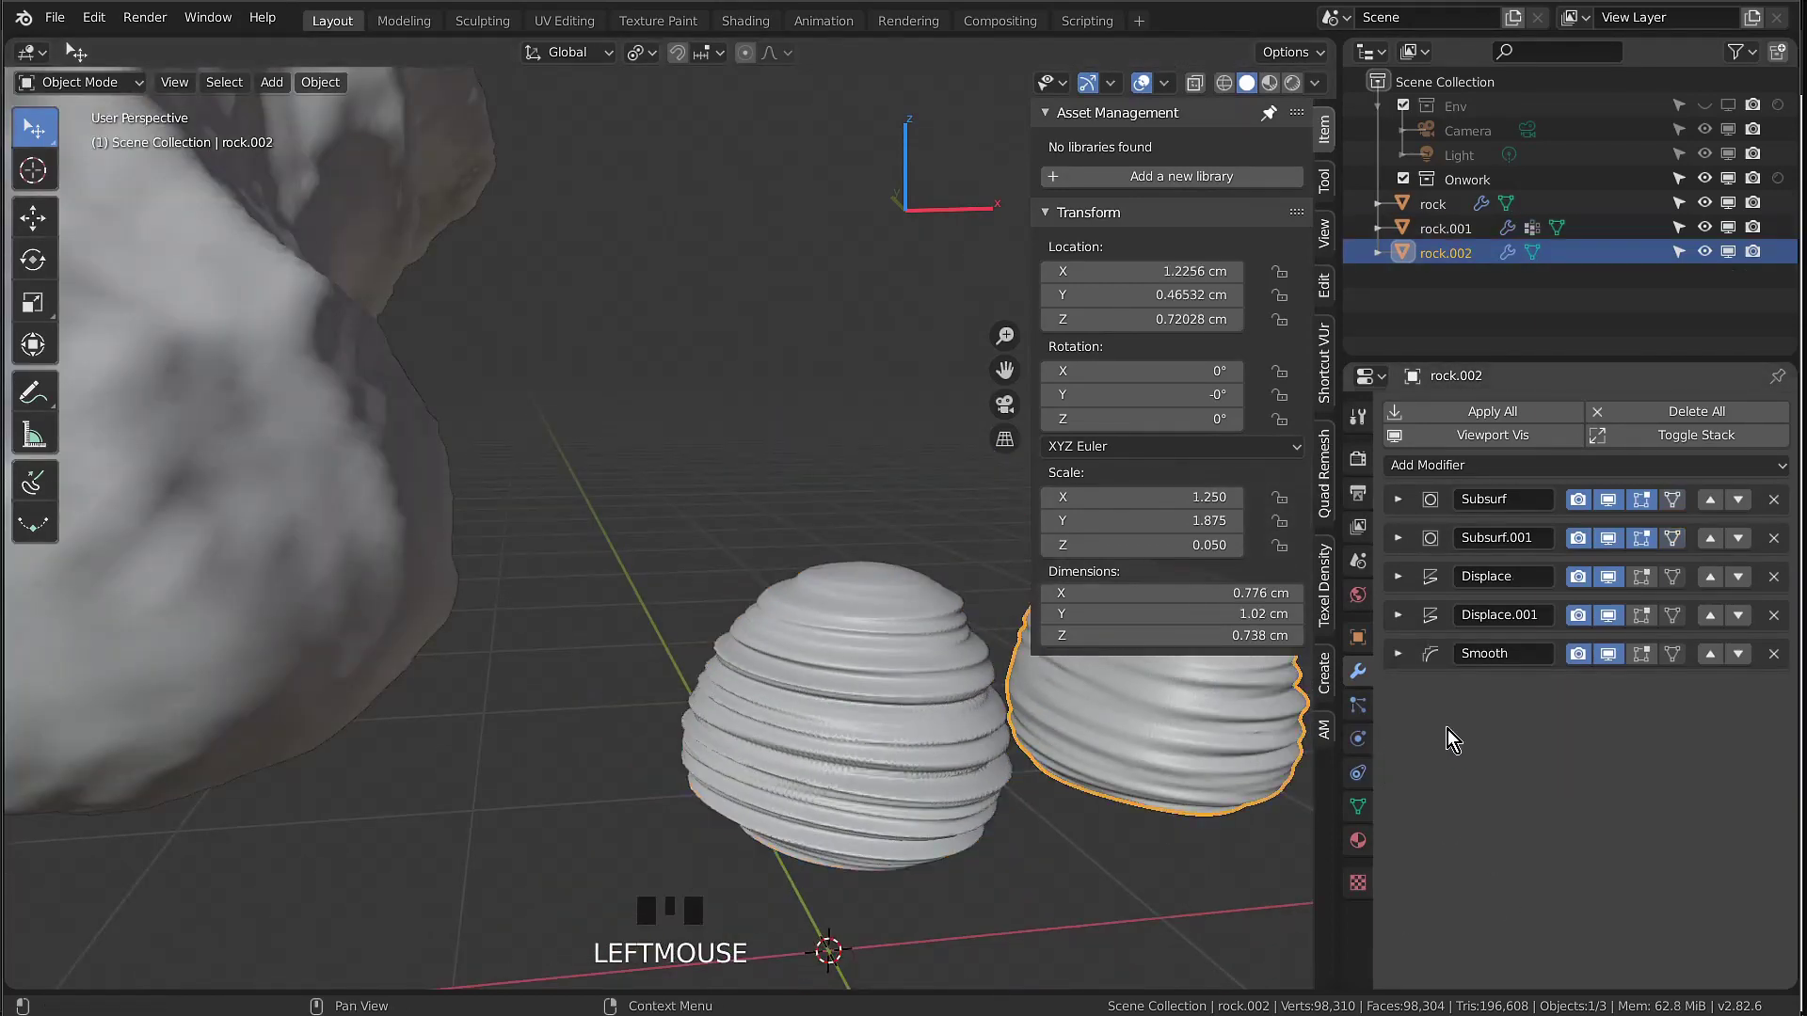